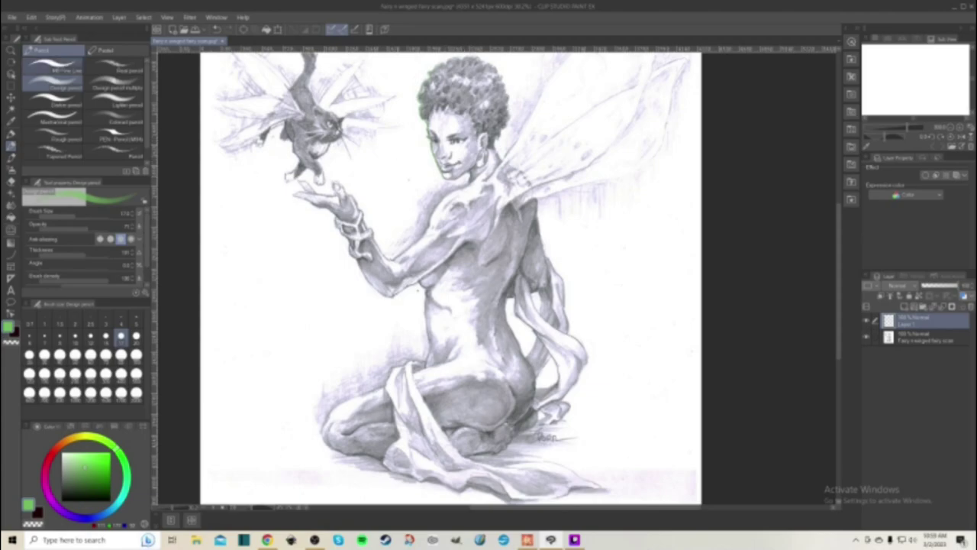
- Trace the hair, neck, shoulder, upper forearm and front torso in green with the MB Fine Line pencil at size 17
{"action": "left_click", "coordinate": [54, 67]}
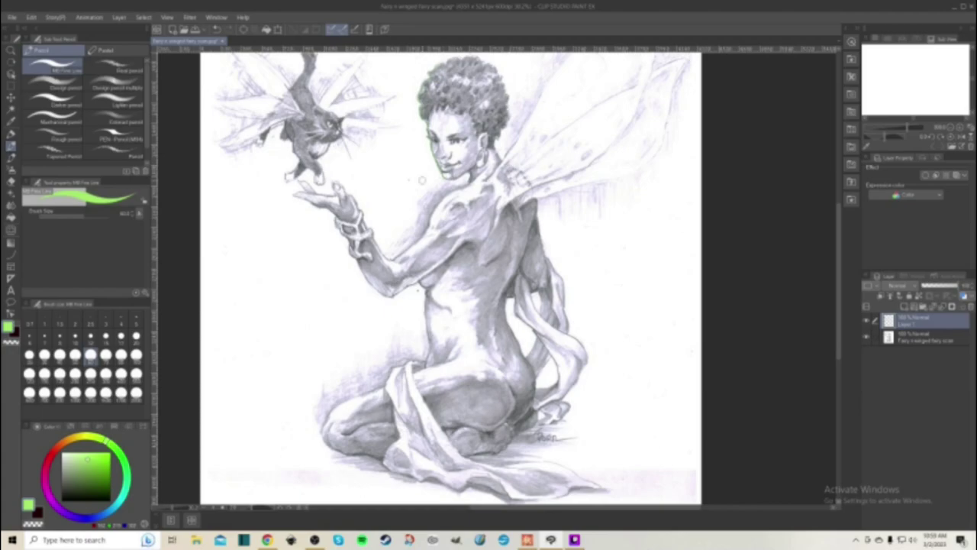
{"action": "left_click", "coordinate": [90, 353]}
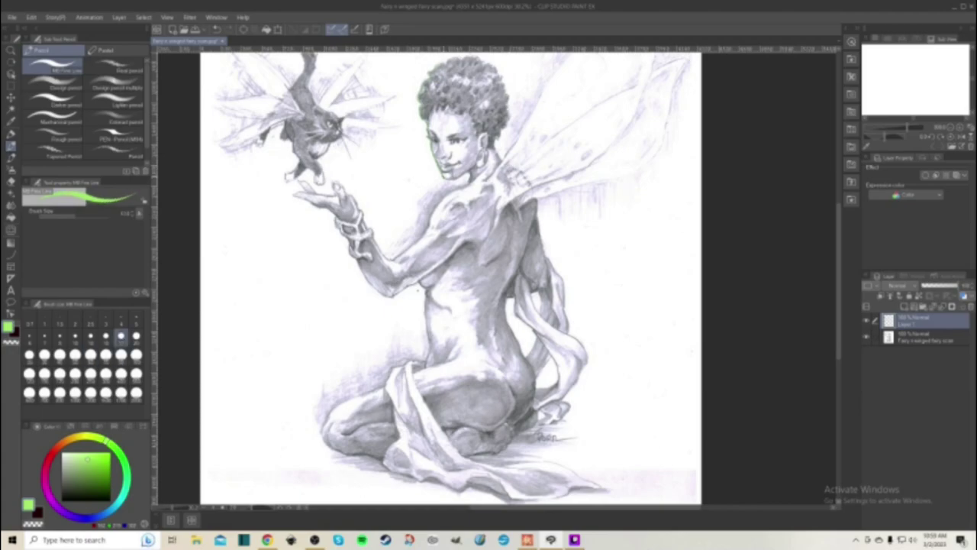
{"action": "left_click_drag", "start_coordinate": [458, 178], "coordinate": [467, 172]}
{"action": "left_click_drag", "start_coordinate": [352, 197], "coordinate": [362, 218]}
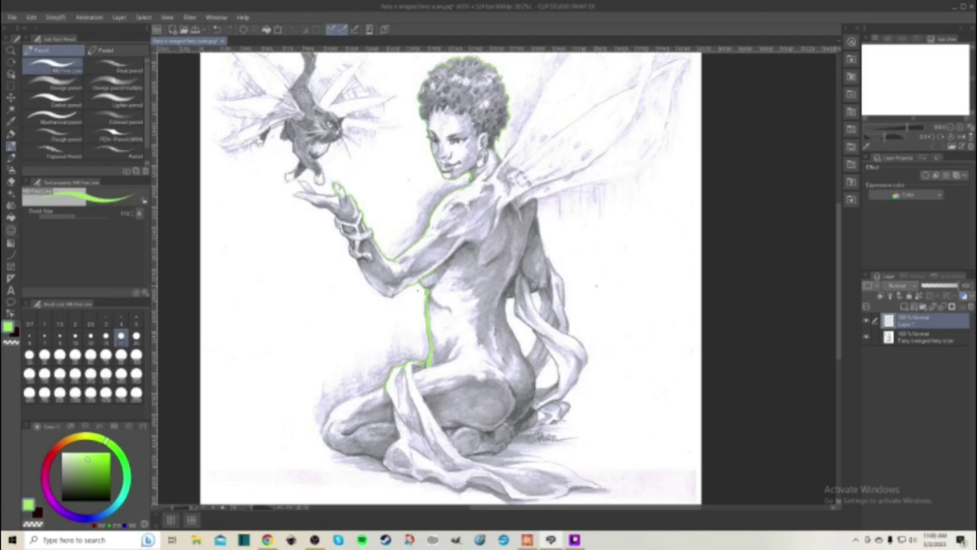
- Trace the front of the folded leg, the feet, and the rear hand with the outer edge of its hanging cloth
{"action": "scroll", "coordinate": [451, 275], "scroll_direction": "down", "scroll_amount": 3}
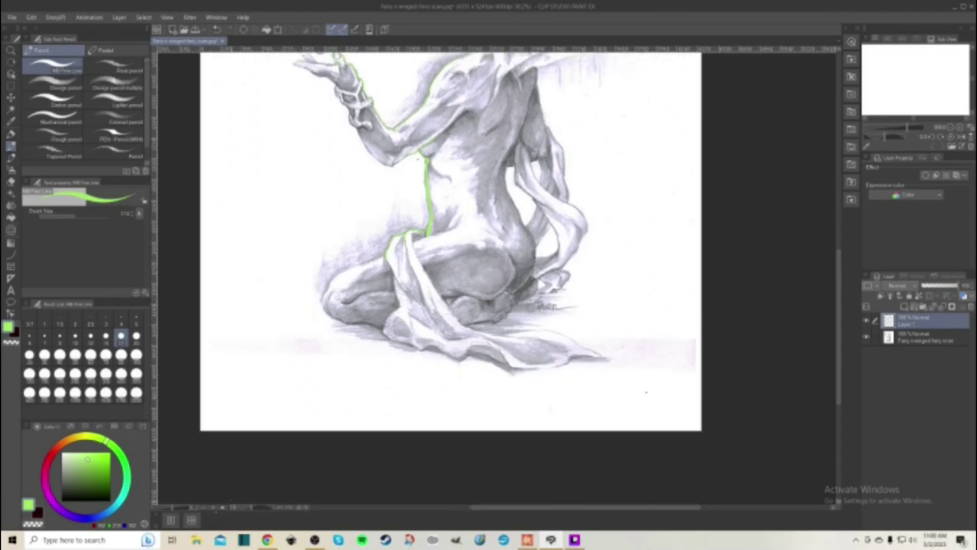
{"action": "key", "text": "minus"}
{"action": "key", "text": "minus"}
{"action": "left_click_drag", "start_coordinate": [388, 318], "coordinate": [356, 370]}
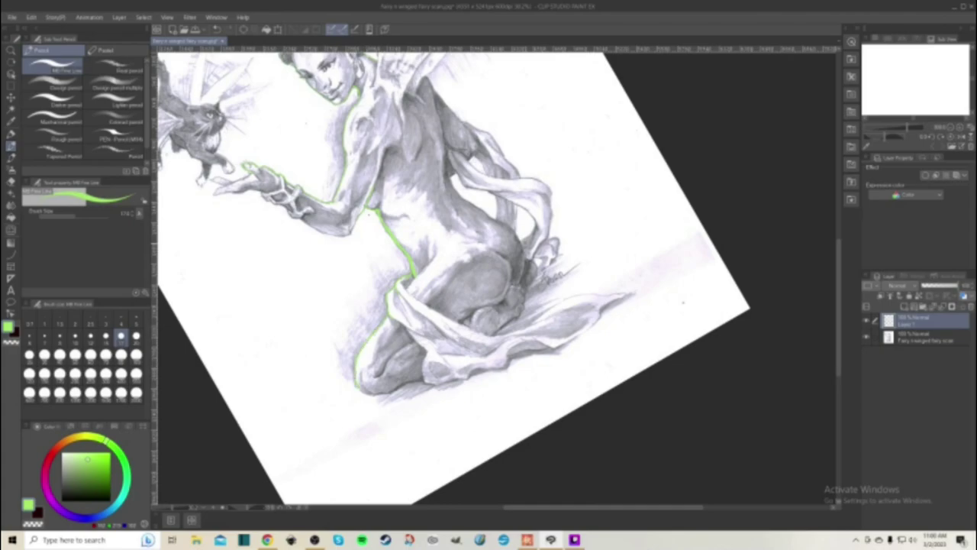
{"action": "left_click_drag", "start_coordinate": [496, 333], "coordinate": [516, 317]}
{"action": "left_click_drag", "start_coordinate": [524, 292], "coordinate": [554, 258]}
{"action": "left_click_drag", "start_coordinate": [543, 243], "coordinate": [551, 186]}
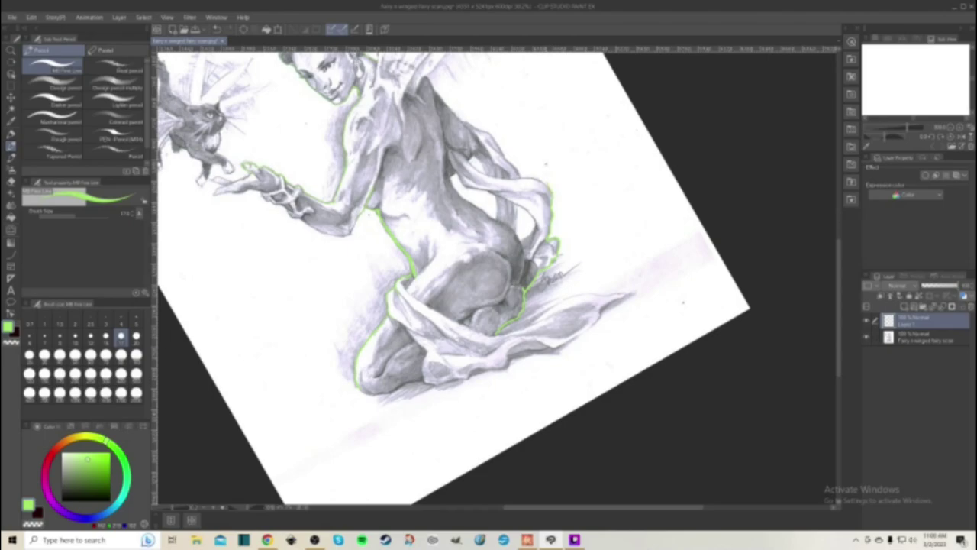
- Undo the last stroke and trace the knee's underside, the trailing cloth on the ground and the openings between torso and draped arm
{"action": "key", "text": "ctrl+z"}
{"action": "left_click_drag", "start_coordinate": [390, 393], "coordinate": [423, 381]}
{"action": "mouse_move", "coordinate": [598, 310]}
{"action": "left_mouse_down"}
{"action": "mouse_move", "coordinate": [623, 295]}
{"action": "mouse_move", "coordinate": [578, 293]}
{"action": "mouse_move", "coordinate": [545, 310]}
{"action": "left_mouse_up"}
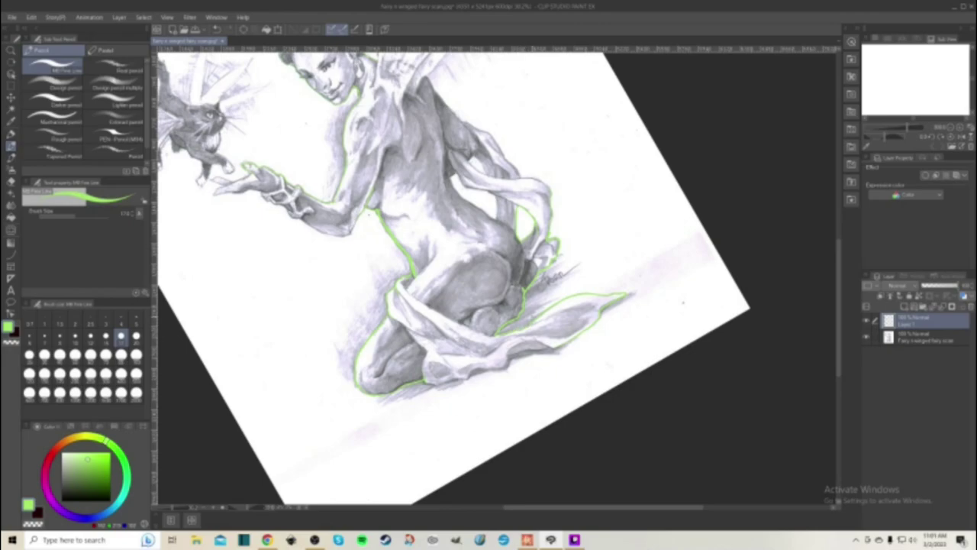
{"action": "scroll", "coordinate": [496, 275], "scroll_direction": "down", "scroll_amount": 3}
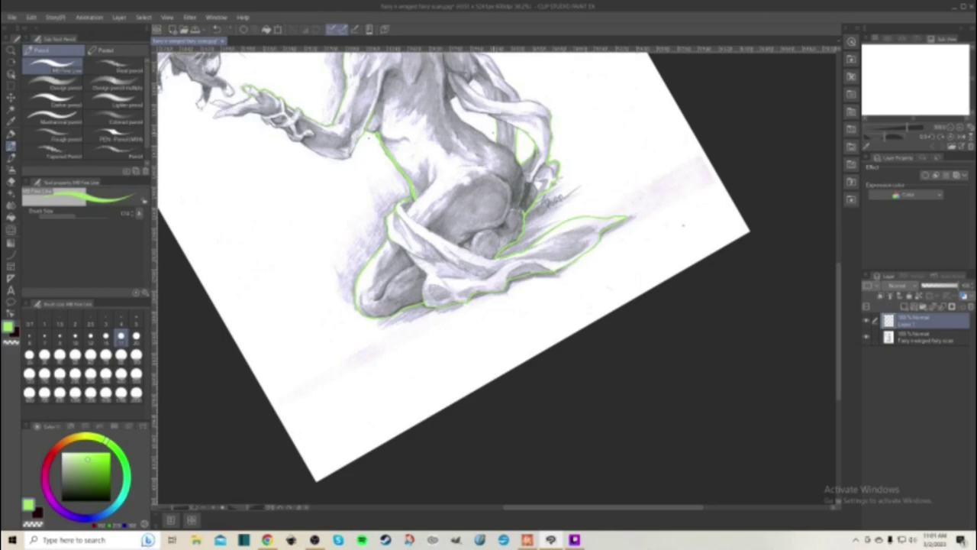
{"action": "scroll", "coordinate": [496, 275], "scroll_direction": "up", "scroll_amount": 5}
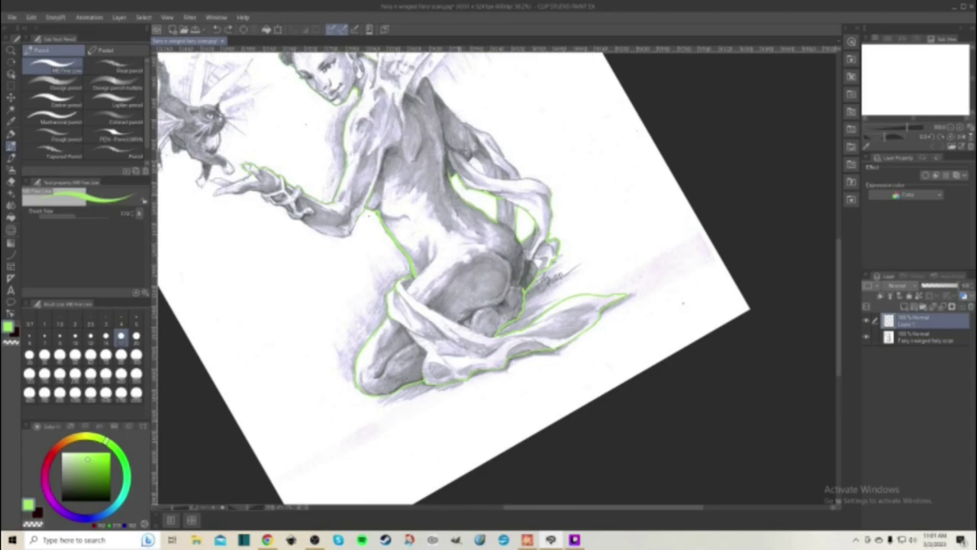
{"action": "scroll", "coordinate": [437, 240], "scroll_direction": "down", "scroll_amount": 2}
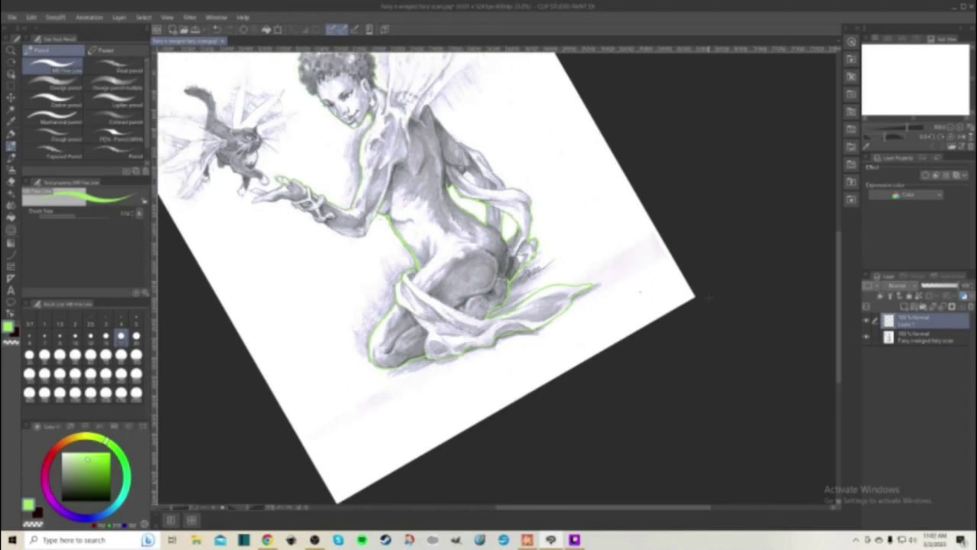
- Rotate the canvas back upright and trace the outer edge of the rear arm and its draped cloth
{"action": "left_click_drag", "start_coordinate": [288, 510], "coordinate": [287, 510]}
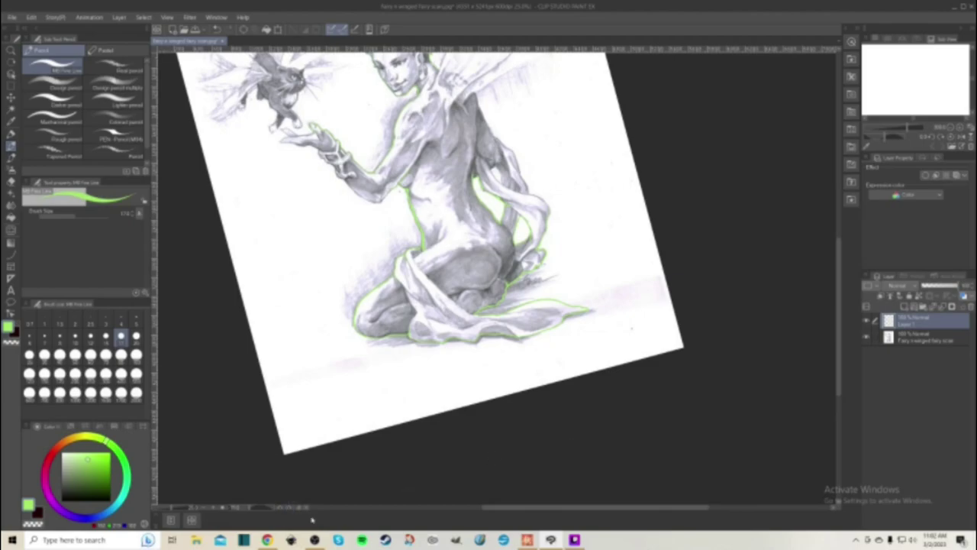
{"action": "left_click", "coordinate": [289, 508]}
{"action": "left_click_drag", "start_coordinate": [840, 381], "coordinate": [843, 354]}
{"action": "scroll", "coordinate": [637, 279], "scroll_direction": "up", "scroll_amount": 1}
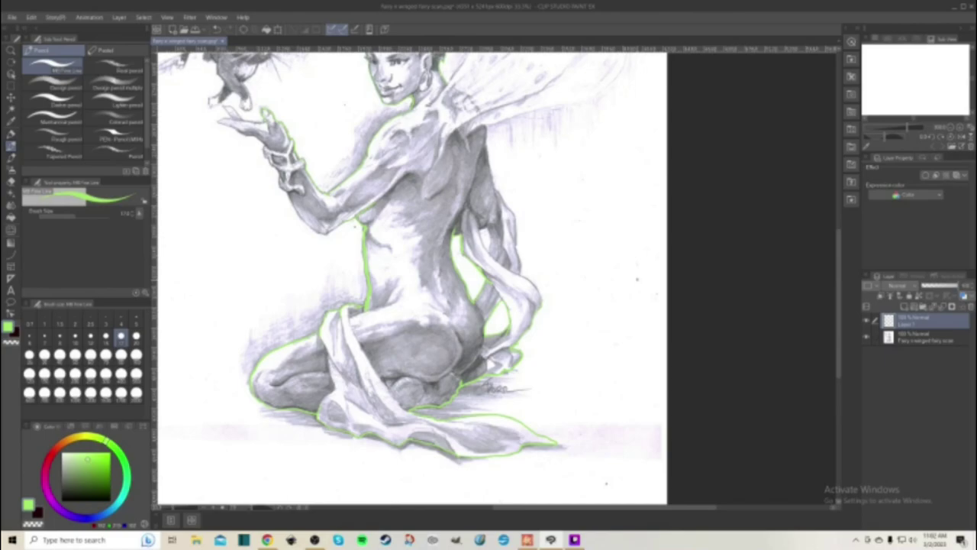
{"action": "scroll", "coordinate": [637, 280], "scroll_direction": "up", "scroll_amount": 1}
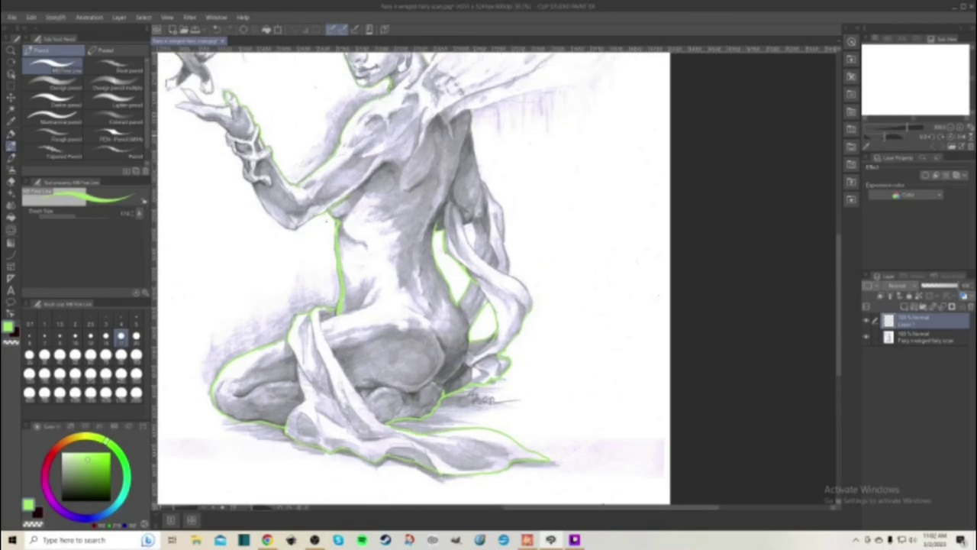
{"action": "mouse_move", "coordinate": [471, 125]}
{"action": "left_mouse_down"}
{"action": "mouse_move", "coordinate": [478, 183]}
{"action": "mouse_move", "coordinate": [490, 197]}
{"action": "left_mouse_up"}
{"action": "scroll", "coordinate": [462, 245], "scroll_direction": "down", "scroll_amount": 1}
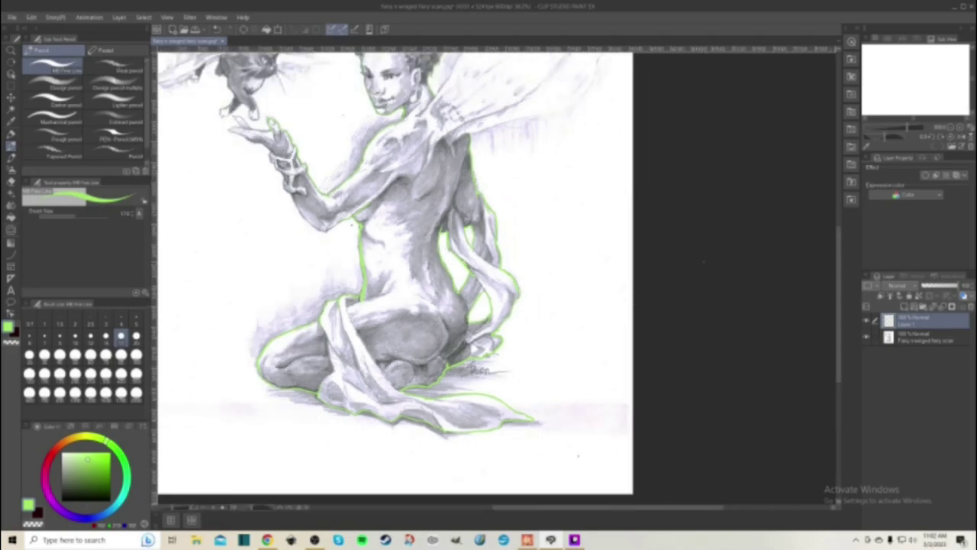
- Trace the fairy's large wing from the back of the neck around both pointed tips to the lower back
{"action": "left_click_drag", "start_coordinate": [838, 331], "coordinate": [836, 297]}
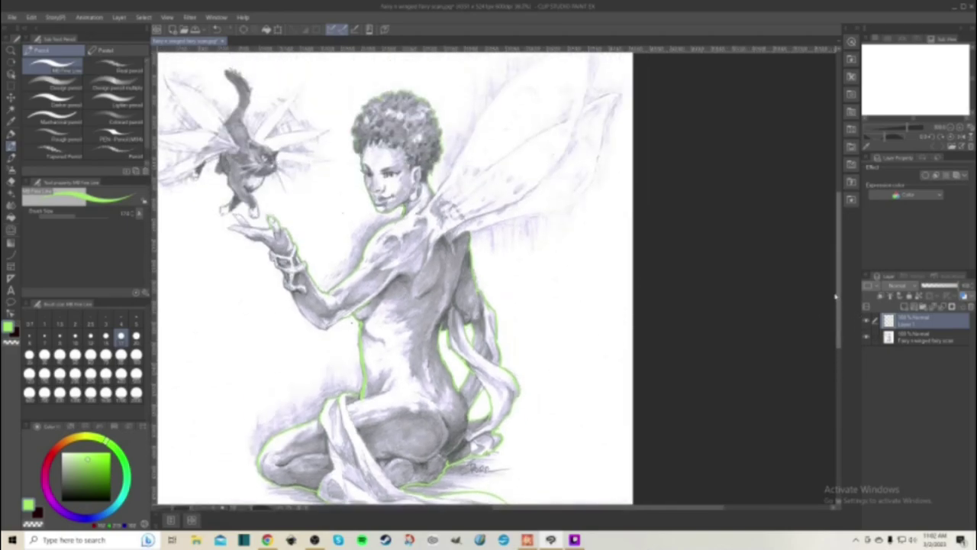
{"action": "scroll", "coordinate": [586, 246], "scroll_direction": "up", "scroll_amount": 1}
{"action": "scroll", "coordinate": [552, 237], "scroll_direction": "up", "scroll_amount": 1}
{"action": "scroll", "coordinate": [550, 191], "scroll_direction": "up", "scroll_amount": 1}
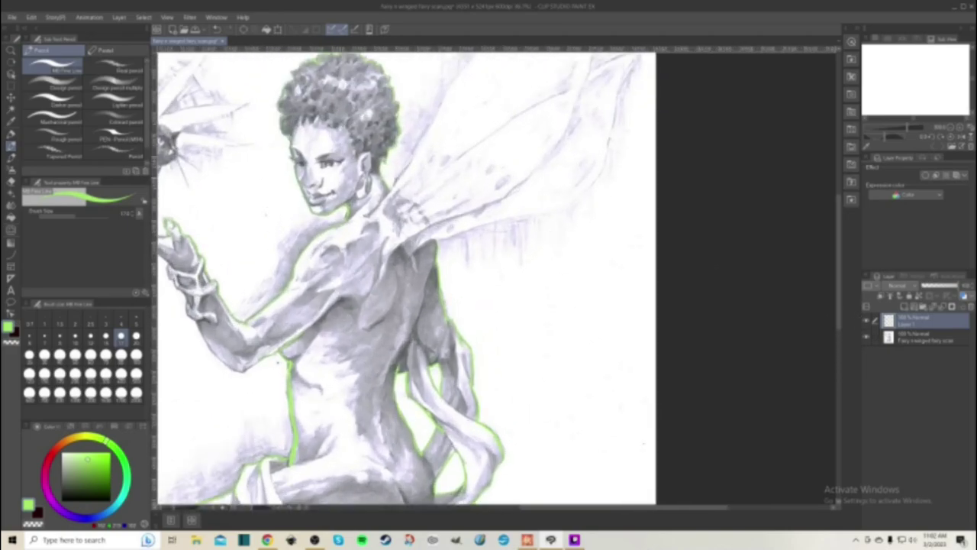
{"action": "left_click_drag", "start_coordinate": [409, 162], "coordinate": [421, 145]}
{"action": "mouse_move", "coordinate": [441, 221]}
{"action": "left_mouse_down"}
{"action": "mouse_move", "coordinate": [565, 207]}
{"action": "mouse_move", "coordinate": [607, 152]}
{"action": "left_mouse_up"}
{"action": "left_click_drag", "start_coordinate": [838, 285], "coordinate": [838, 250]}
{"action": "mouse_move", "coordinate": [608, 252]}
{"action": "left_mouse_down"}
{"action": "mouse_move", "coordinate": [640, 155]}
{"action": "mouse_move", "coordinate": [598, 173]}
{"action": "mouse_move", "coordinate": [592, 152]}
{"action": "mouse_move", "coordinate": [593, 164]}
{"action": "mouse_move", "coordinate": [611, 86]}
{"action": "left_mouse_up"}
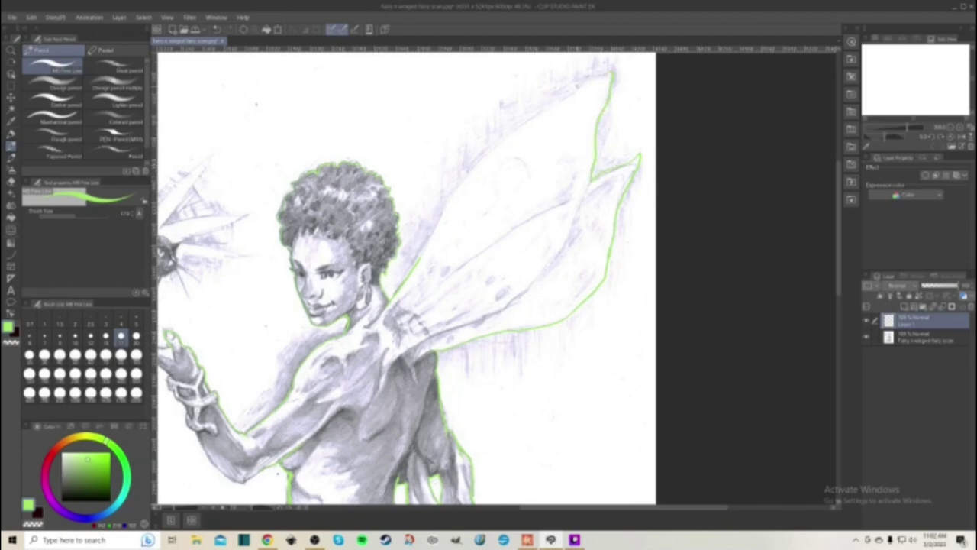
{"action": "mouse_move", "coordinate": [577, 90]}
{"action": "left_mouse_down"}
{"action": "mouse_move", "coordinate": [459, 179]}
{"action": "mouse_move", "coordinate": [415, 265]}
{"action": "left_mouse_up"}
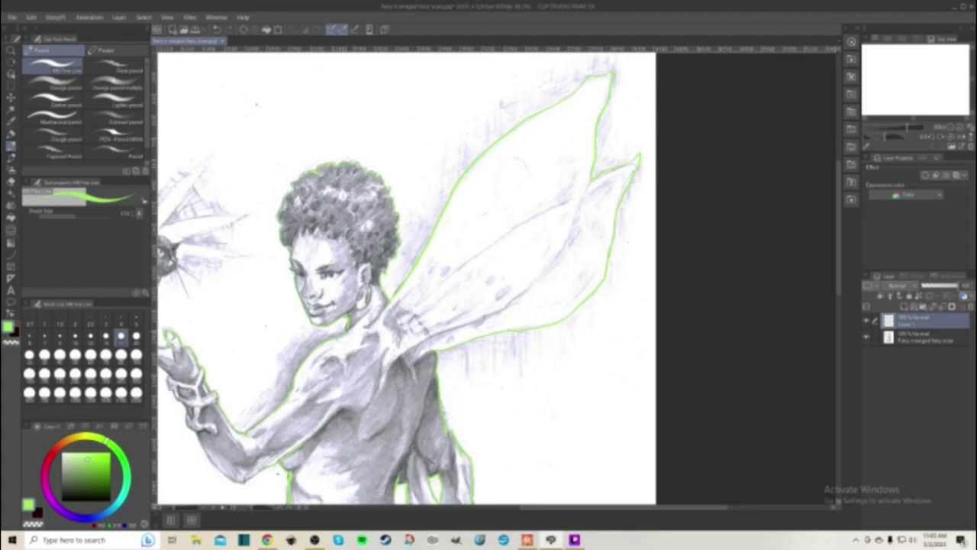
- Trace the raised hand's fingers, the bracelet side of the wrist and the underside of the forearm to the elbow
{"action": "scroll", "coordinate": [406, 376], "scroll_direction": "down", "scroll_amount": 3}
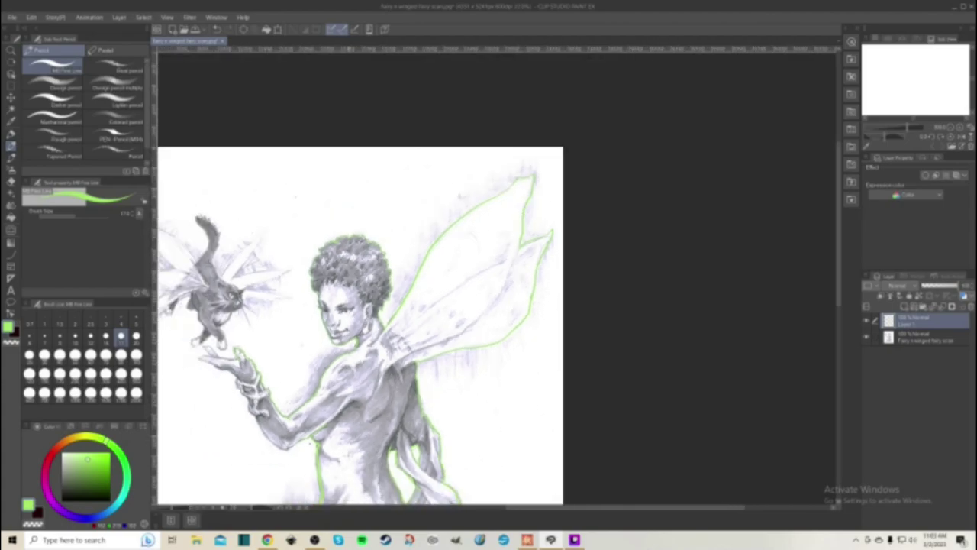
{"action": "left_click_drag", "start_coordinate": [839, 290], "coordinate": [839, 360]}
{"action": "left_click_drag", "start_coordinate": [684, 509], "coordinate": [621, 508]}
{"action": "scroll", "coordinate": [446, 179], "scroll_direction": "up", "scroll_amount": 3}
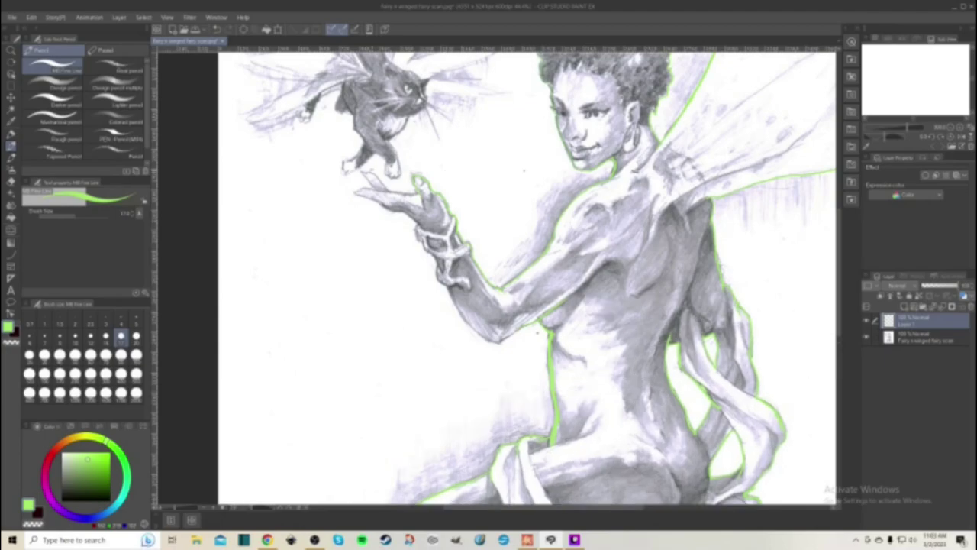
{"action": "left_click_drag", "start_coordinate": [371, 186], "coordinate": [363, 171]}
{"action": "left_click_drag", "start_coordinate": [416, 226], "coordinate": [427, 255]}
{"action": "scroll", "coordinate": [481, 282], "scroll_direction": "down", "scroll_amount": 4}
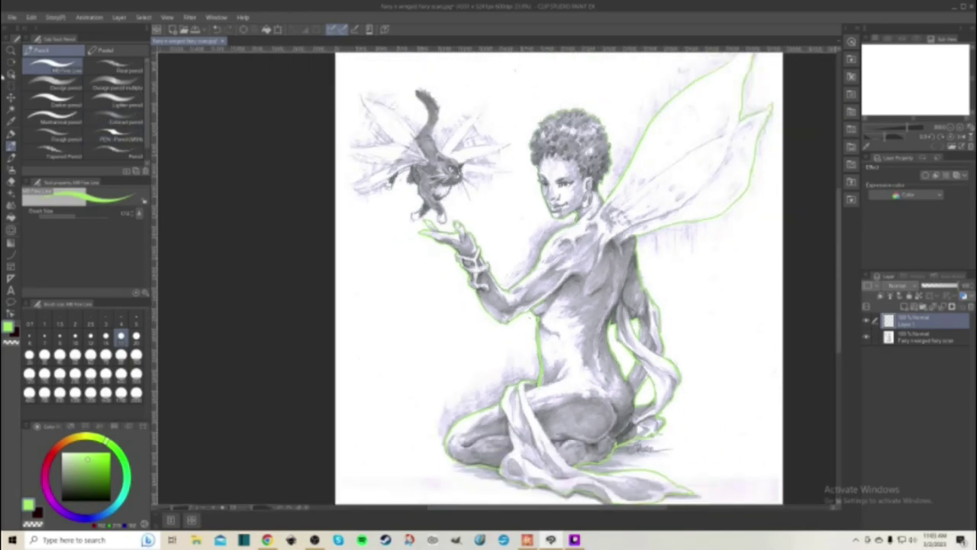
- Limit Auto select to connected pixels, test it on the area outside the figure's outline, and clear the selection
{"action": "key", "text": "w"}
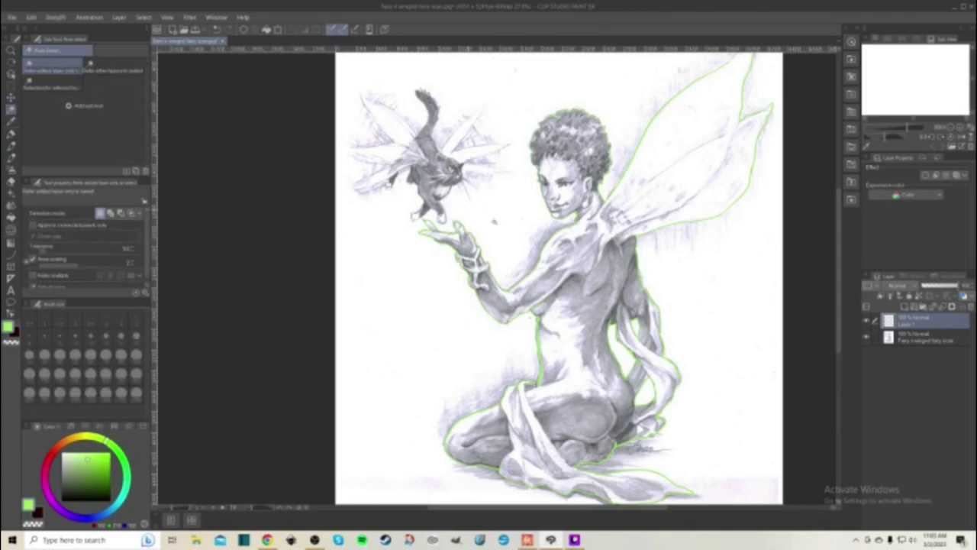
{"action": "left_click", "coordinate": [494, 221]}
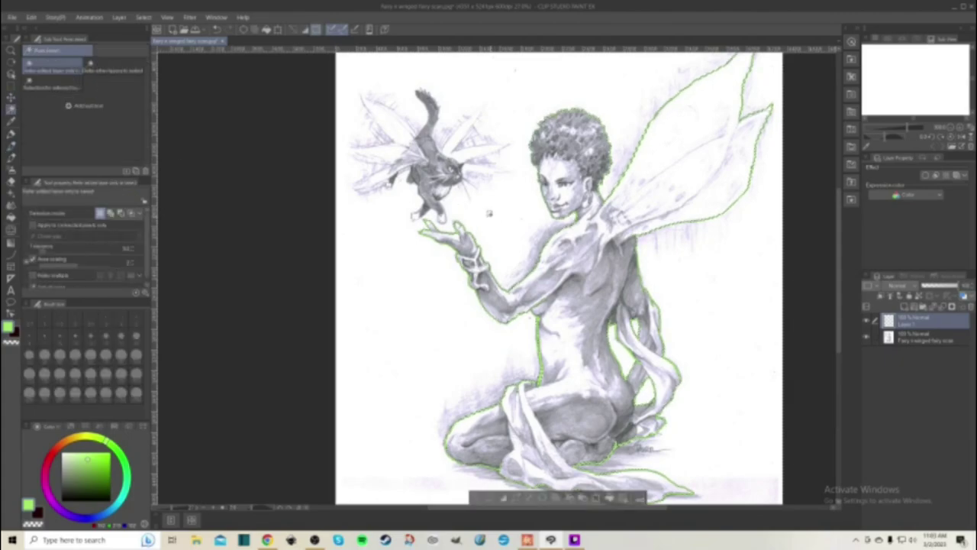
{"action": "key", "text": "ctrl+d"}
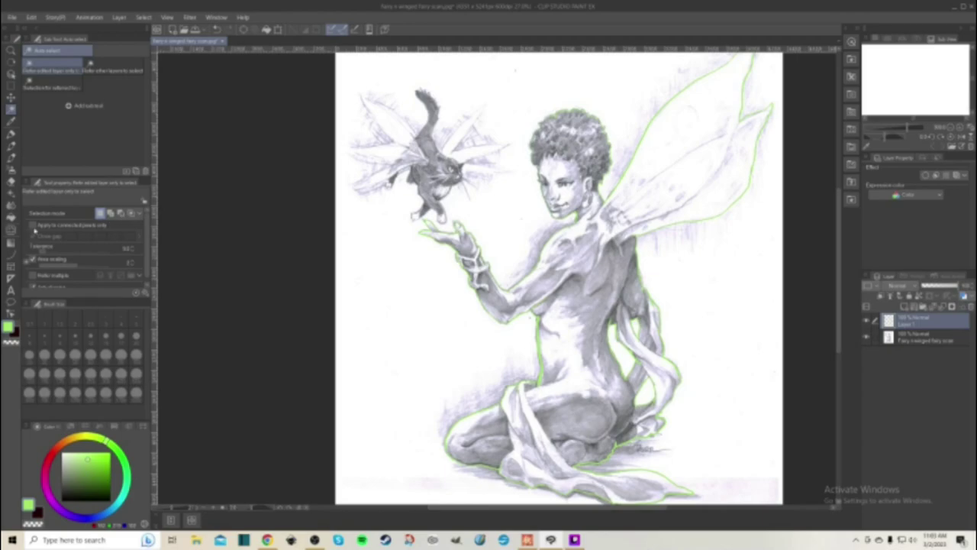
{"action": "left_click", "coordinate": [33, 225]}
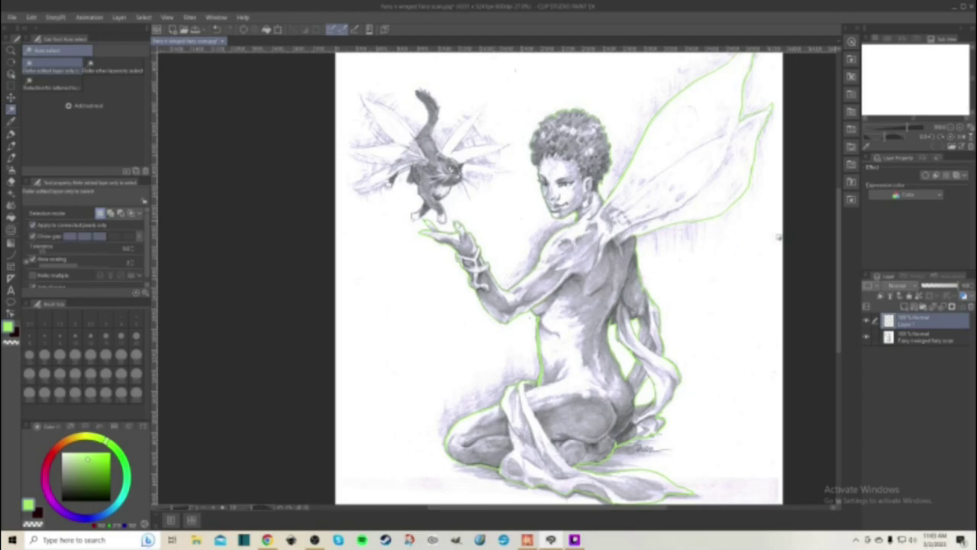
{"action": "left_click", "coordinate": [778, 236]}
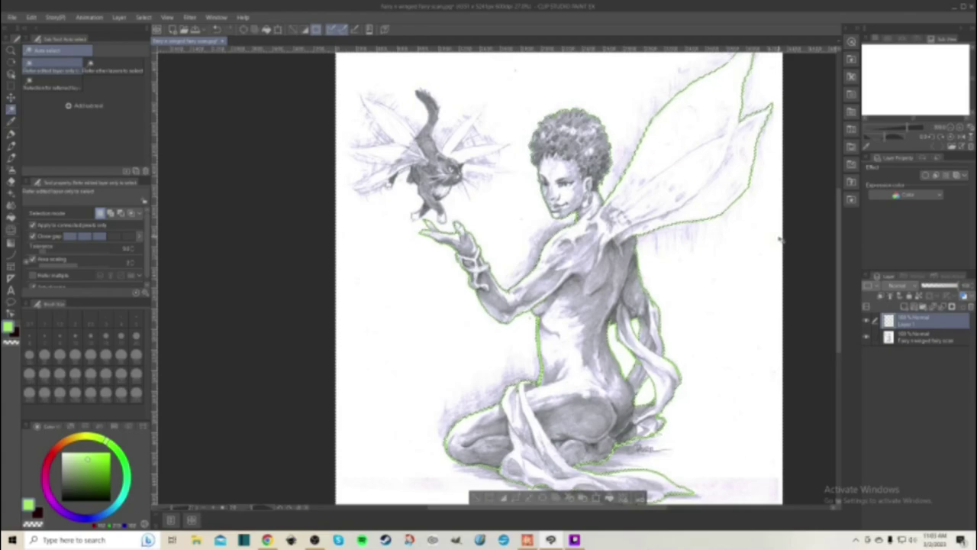
{"action": "key", "text": "ctrl+d"}
- Add a new layer between the scan and the green outline and fill it with white
{"action": "right_click", "coordinate": [935, 340]}
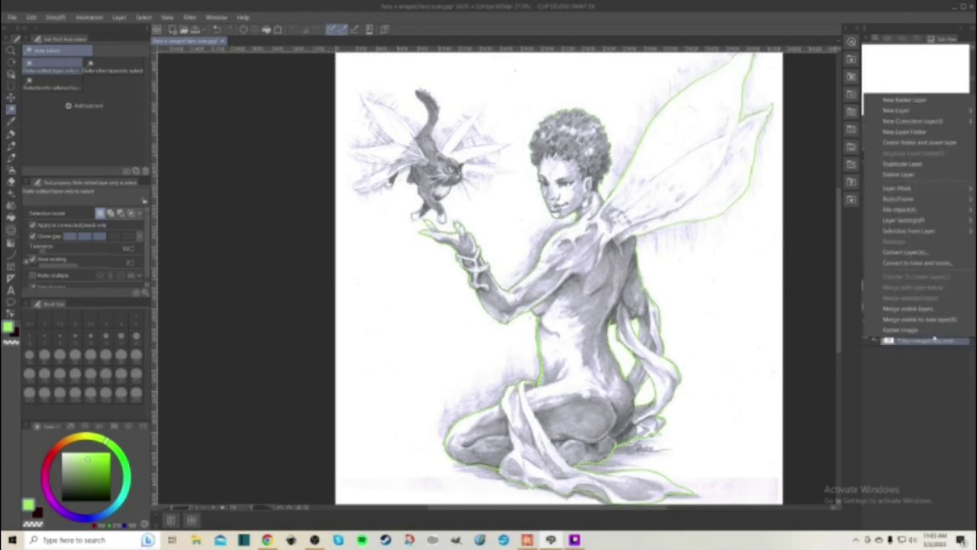
{"action": "left_click", "coordinate": [935, 338]}
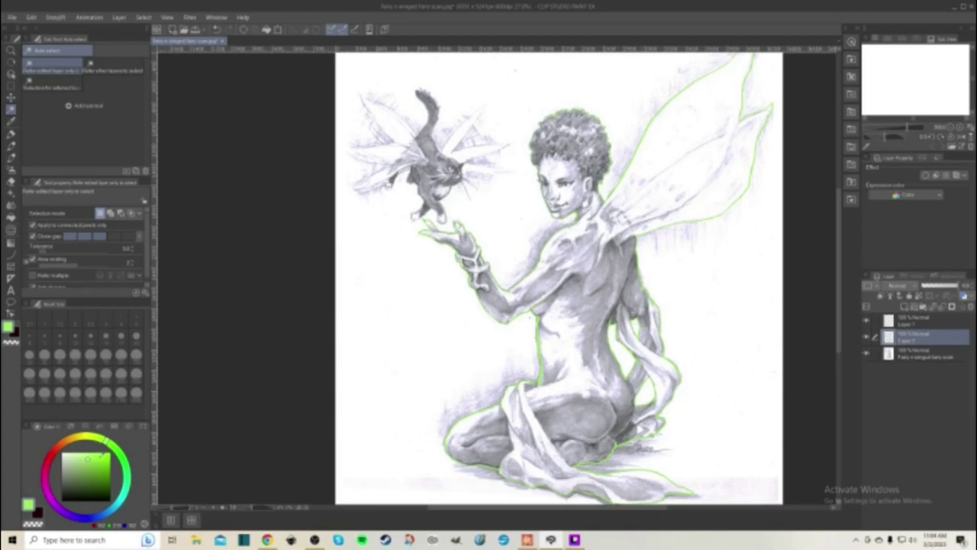
{"action": "left_click", "coordinate": [64, 453]}
{"action": "left_click", "coordinate": [10, 181]}
{"action": "left_click", "coordinate": [11, 205]}
{"action": "left_click", "coordinate": [744, 430]}
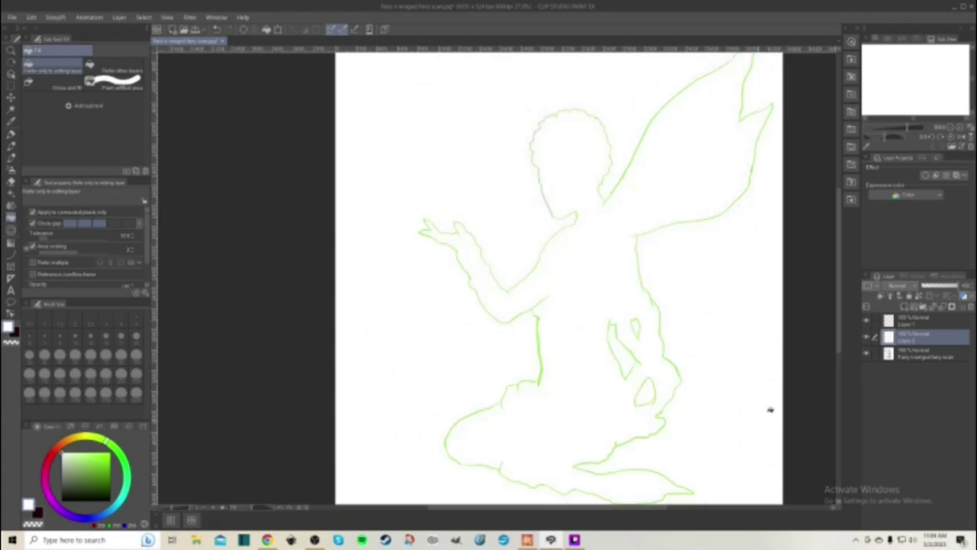
- Check the green outline for gaps against the white backing and sample its green for the pencil
{"action": "scroll", "coordinate": [588, 190], "scroll_direction": "up", "scroll_amount": 3}
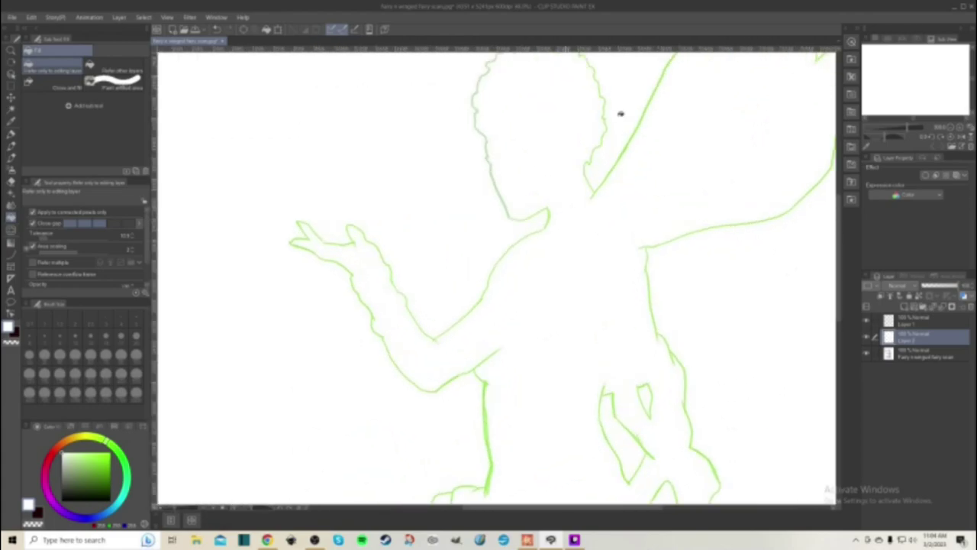
{"action": "mouse_move", "coordinate": [842, 265]}
{"action": "left_mouse_down"}
{"action": "mouse_move", "coordinate": [847, 228]}
{"action": "mouse_move", "coordinate": [841, 336]}
{"action": "left_mouse_up"}
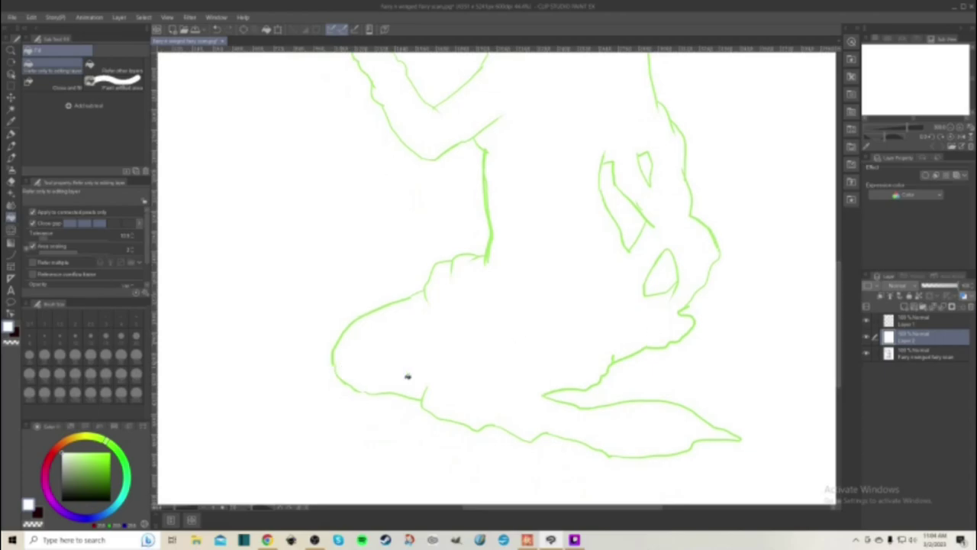
{"action": "left_click", "coordinate": [490, 254], "text": "alt"}
{"action": "left_click", "coordinate": [11, 145]}
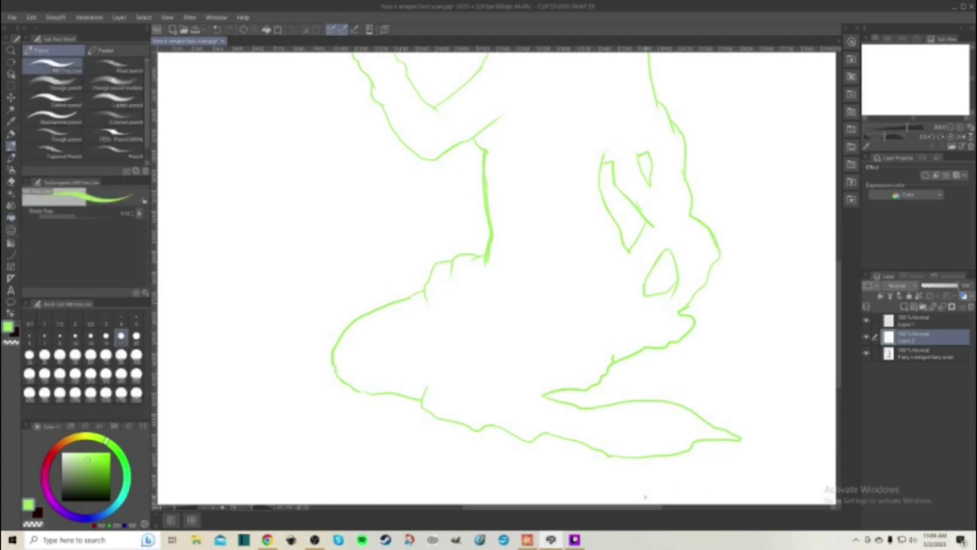
{"action": "left_click_drag", "start_coordinate": [642, 508], "coordinate": [733, 509]}
{"action": "left_click_drag", "start_coordinate": [838, 365], "coordinate": [846, 268]}
{"action": "left_click", "coordinate": [11, 109]}
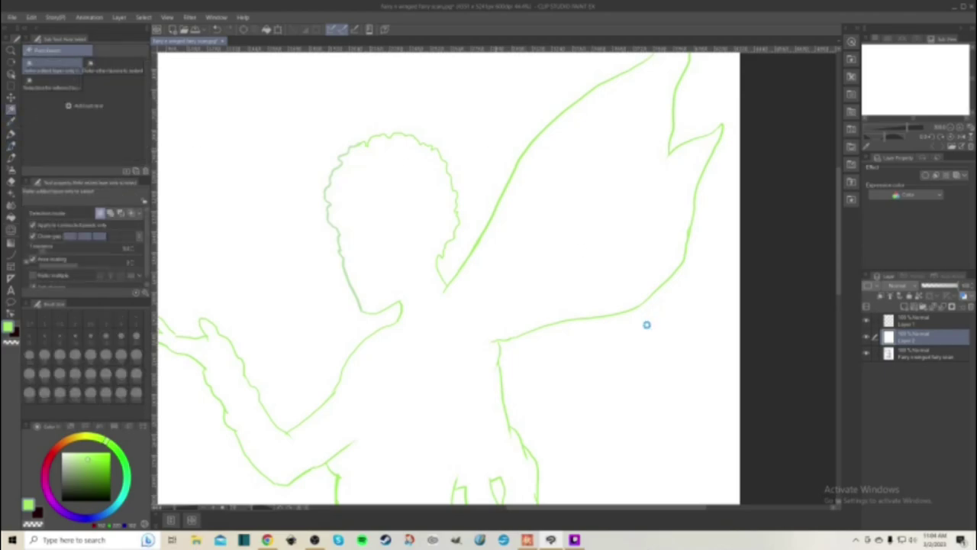
{"action": "left_click", "coordinate": [647, 325]}
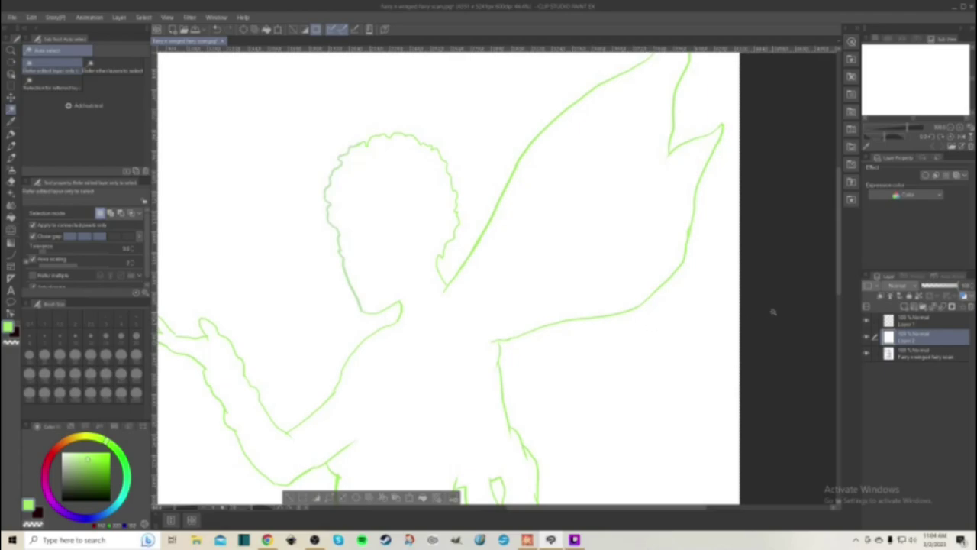
{"action": "key", "text": "ctrl+z"}
- Make the green outline layer active, test Auto select on the area outside the figure, and clear the selection
{"action": "left_click", "coordinate": [914, 324]}
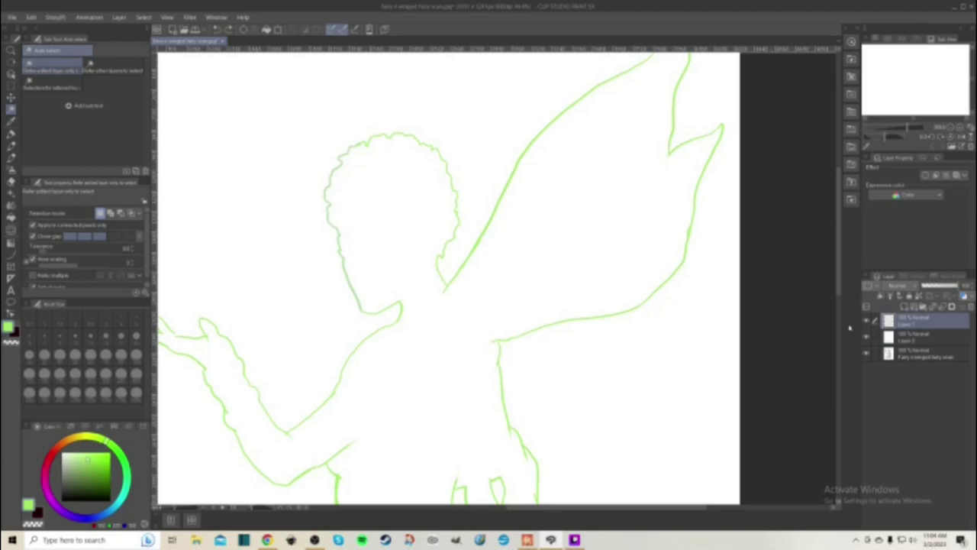
{"action": "left_click_drag", "start_coordinate": [838, 243], "coordinate": [827, 355]}
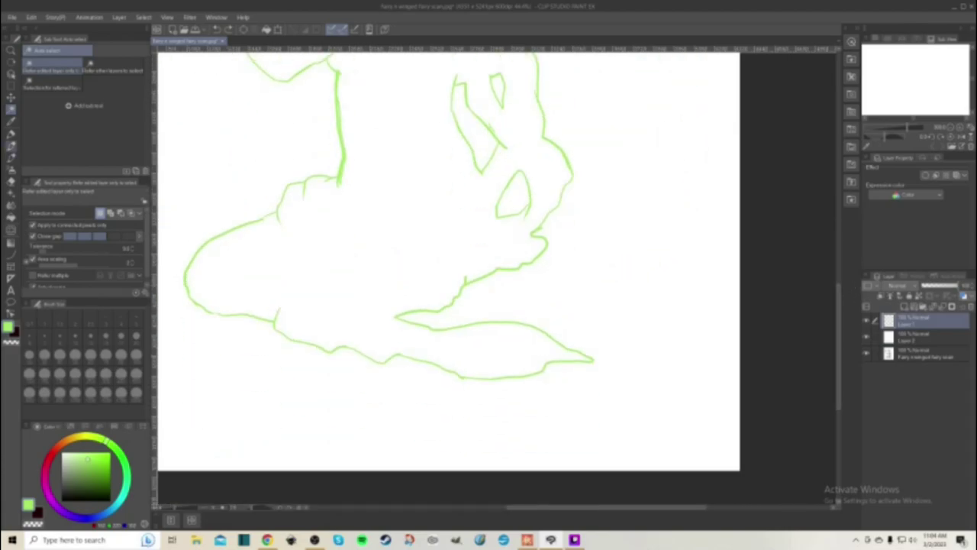
{"action": "left_click", "coordinate": [11, 145]}
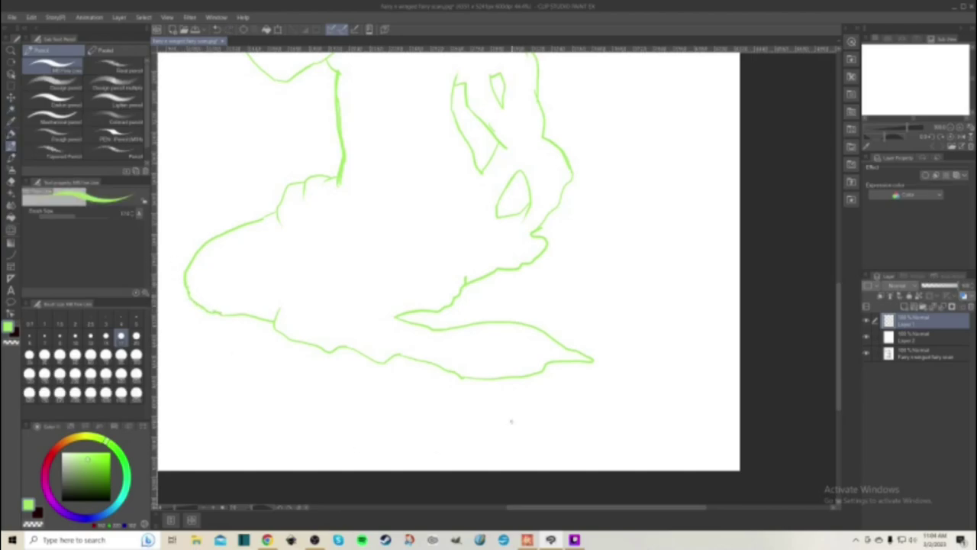
{"action": "scroll", "coordinate": [227, 200], "scroll_direction": "down", "scroll_amount": 3}
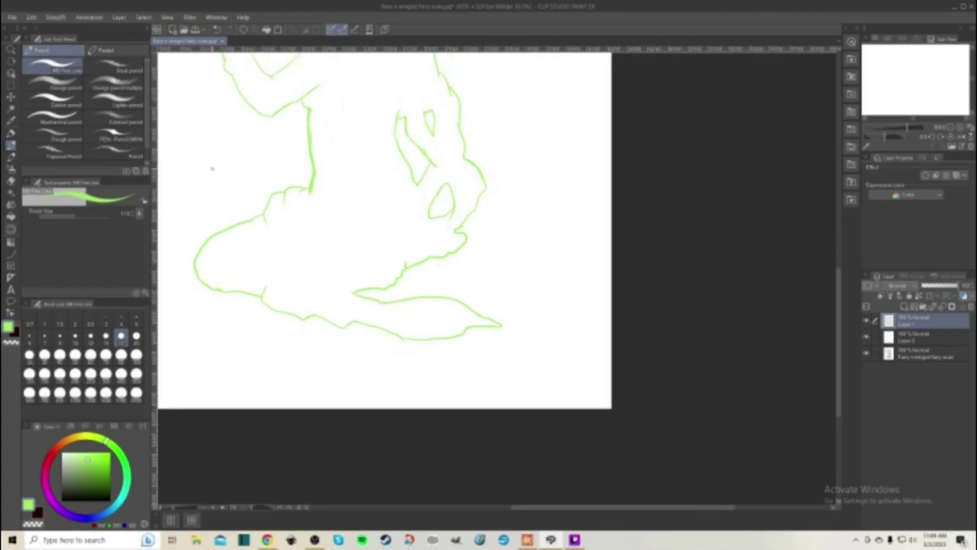
{"action": "left_click", "coordinate": [11, 107]}
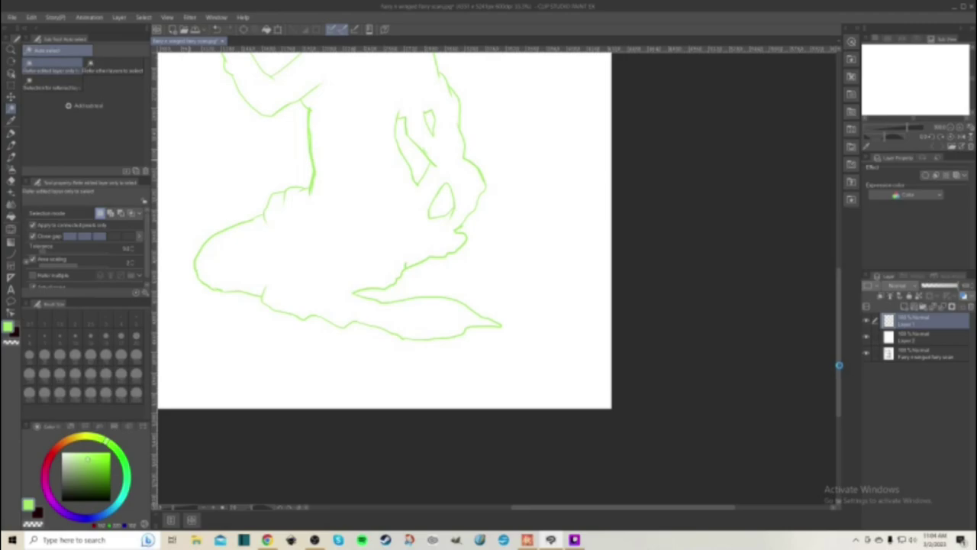
{"action": "left_click", "coordinate": [574, 282]}
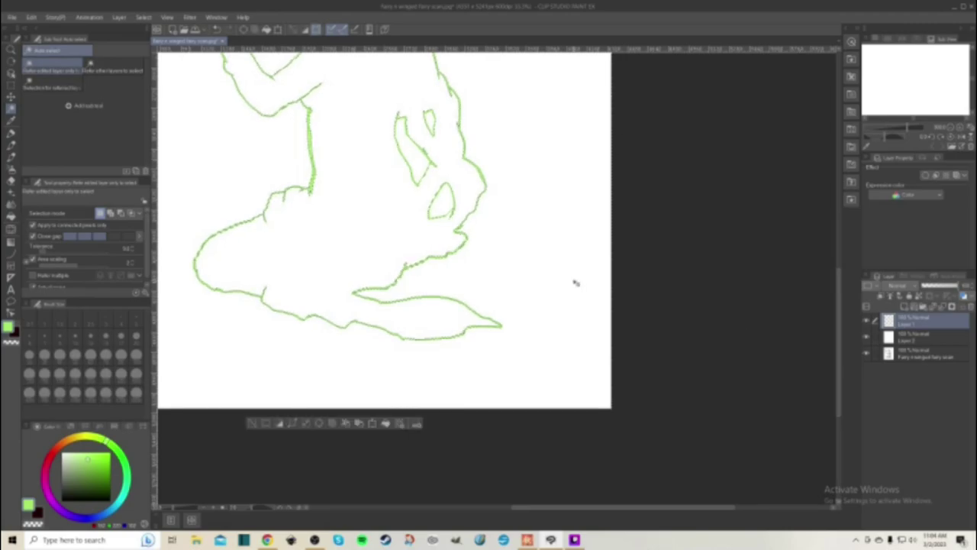
{"action": "key", "text": "ctrl+d"}
- Examine the green outline for gaps from the feet up to the raised hand, trying a pencil touch-up at the elbow
{"action": "scroll", "coordinate": [424, 250], "scroll_direction": "up", "scroll_amount": 4}
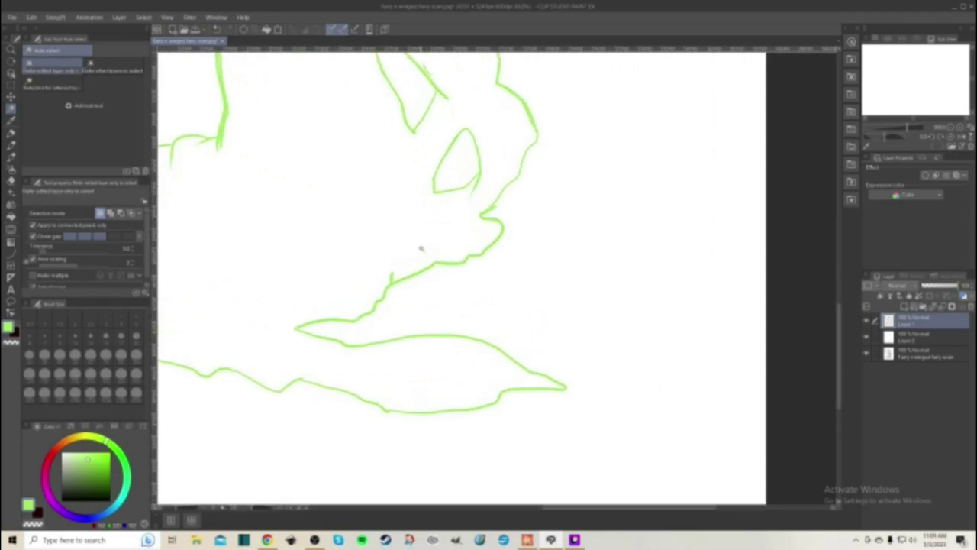
{"action": "scroll", "coordinate": [421, 248], "scroll_direction": "up", "scroll_amount": 1}
{"action": "key", "text": "p"}
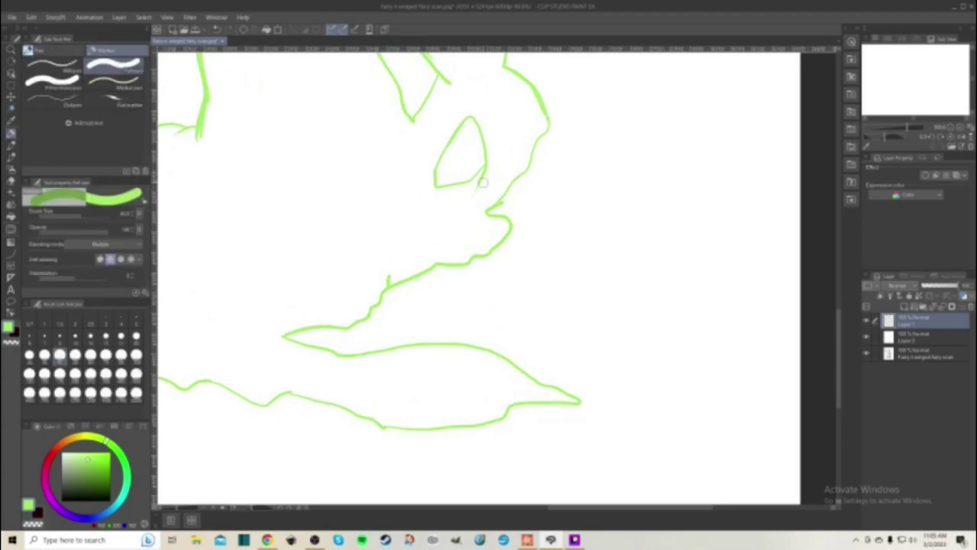
{"action": "key", "text": "p"}
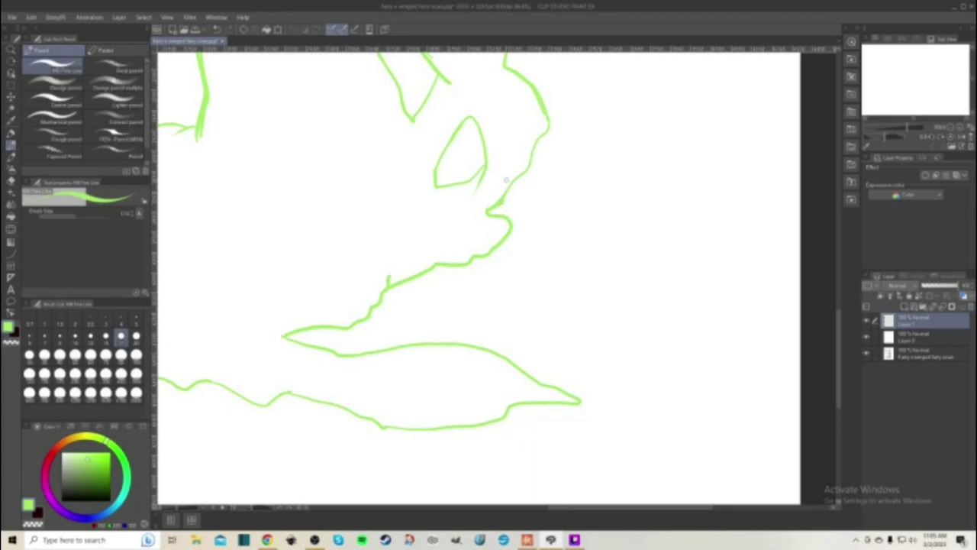
{"action": "left_click_drag", "start_coordinate": [652, 507], "coordinate": [595, 507]}
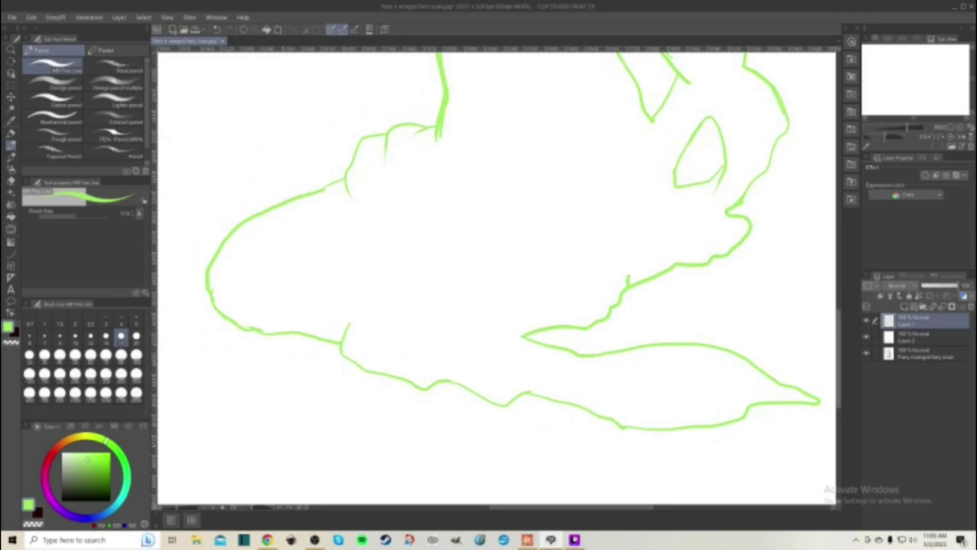
{"action": "left_click_drag", "start_coordinate": [840, 350], "coordinate": [840, 310]}
{"action": "scroll", "coordinate": [811, 260], "scroll_direction": "up", "scroll_amount": 2}
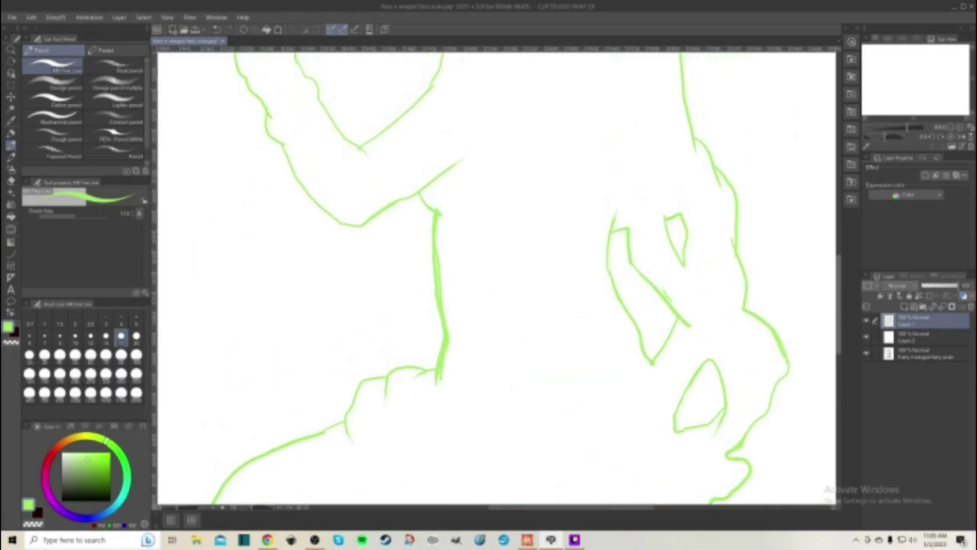
{"action": "left_click_drag", "start_coordinate": [323, 242], "coordinate": [350, 257]}
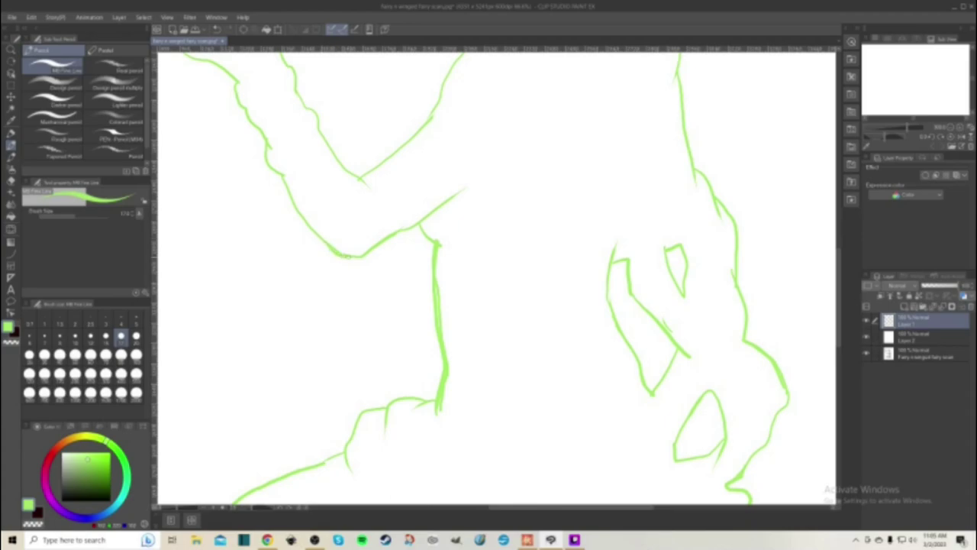
{"action": "key", "text": "ctrl+z"}
{"action": "left_click_drag", "start_coordinate": [837, 294], "coordinate": [836, 243]}
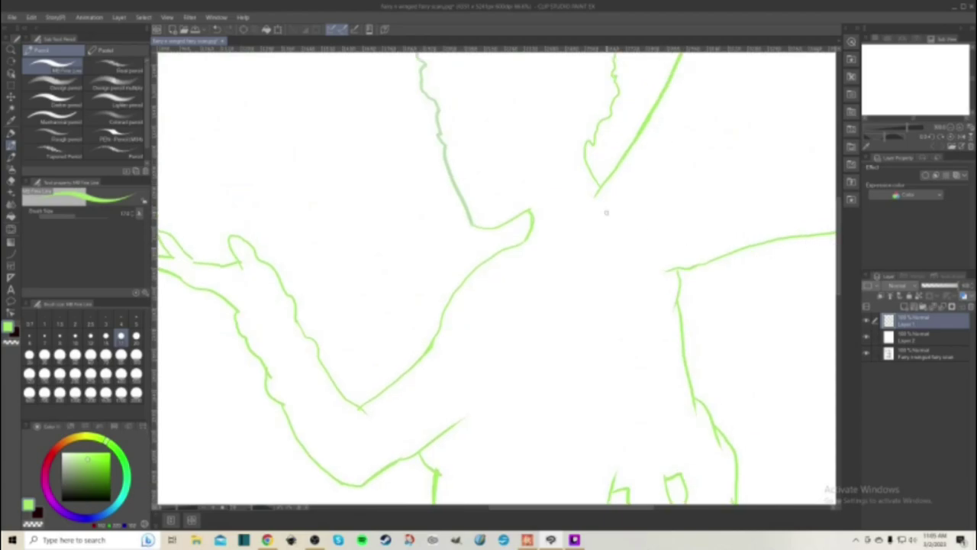
{"action": "scroll", "coordinate": [565, 184], "scroll_direction": "down", "scroll_amount": 4}
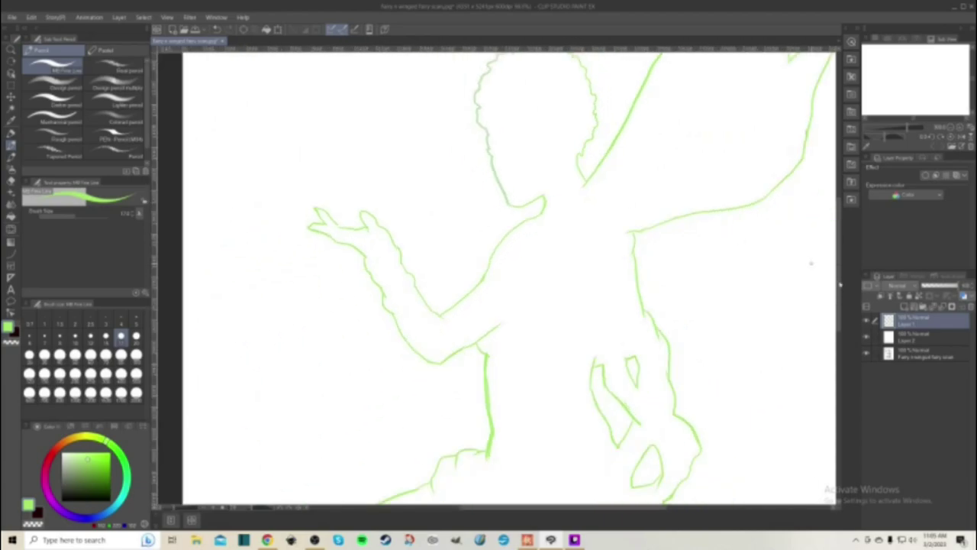
{"action": "mouse_move", "coordinate": [840, 300]}
{"action": "left_mouse_down"}
{"action": "mouse_move", "coordinate": [840, 263]}
{"action": "mouse_move", "coordinate": [839, 310]}
{"action": "left_mouse_up"}
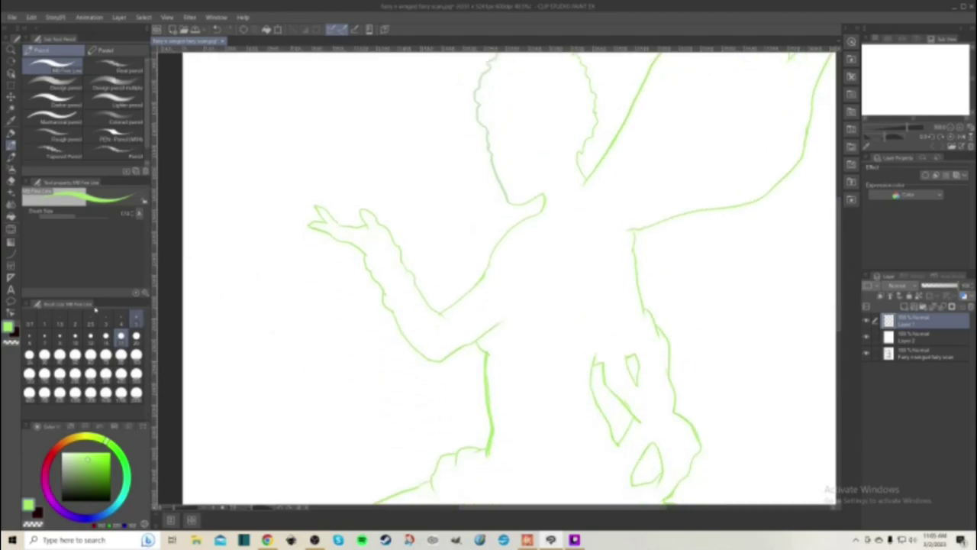
{"action": "scroll", "coordinate": [315, 159], "scroll_direction": "up", "scroll_amount": 4}
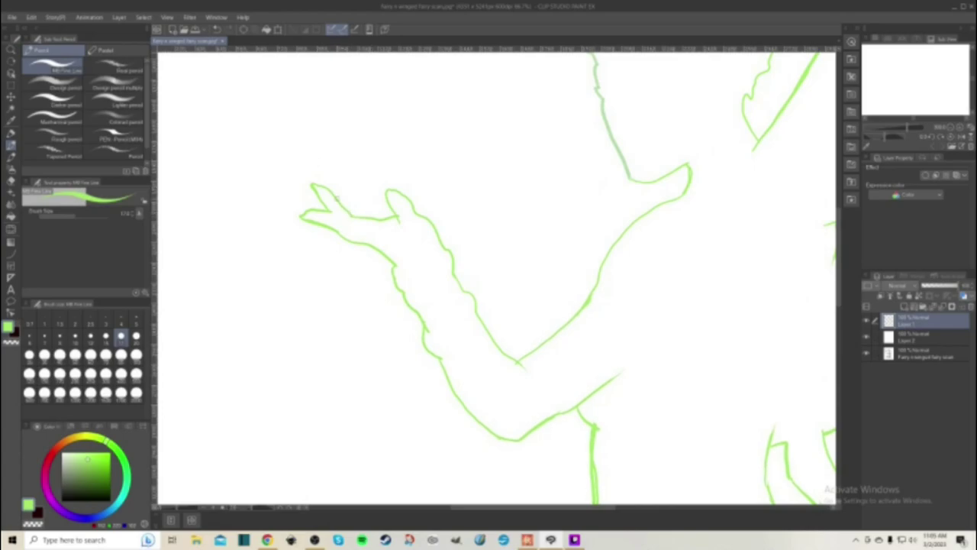
- Auto select the background around the figure, add the enclosed openings between the arm and ribbon, and invert the selection
{"action": "key", "text": "w"}
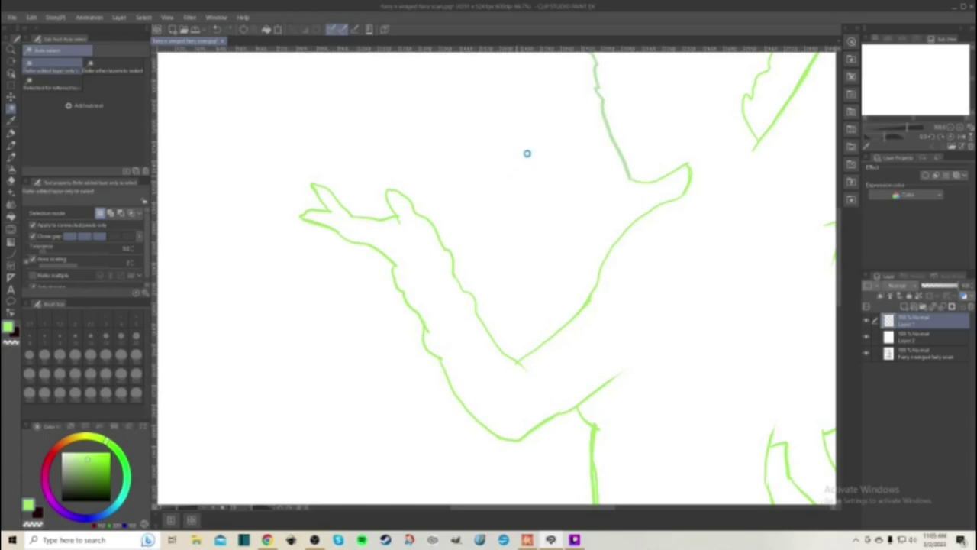
{"action": "left_click", "coordinate": [527, 154]}
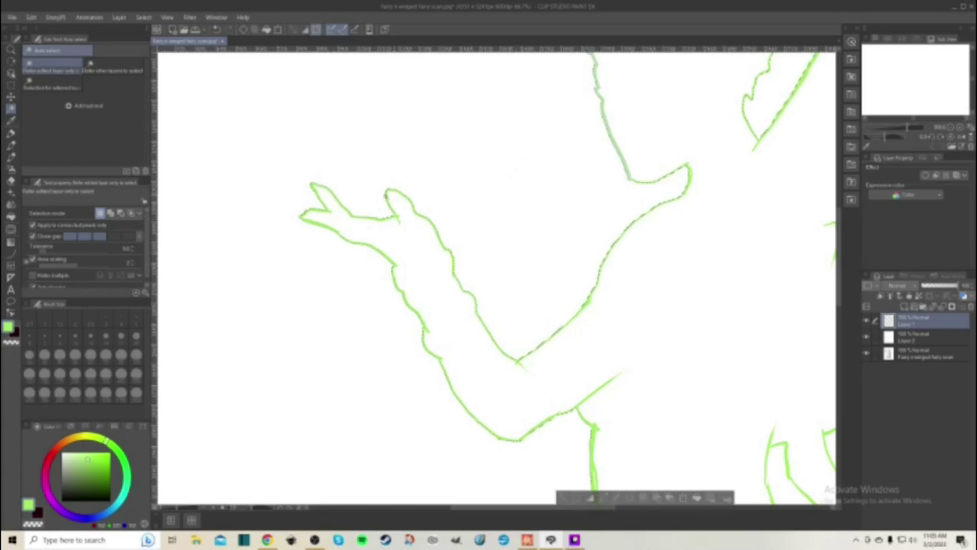
{"action": "scroll", "coordinate": [641, 315], "scroll_direction": "down", "scroll_amount": 1}
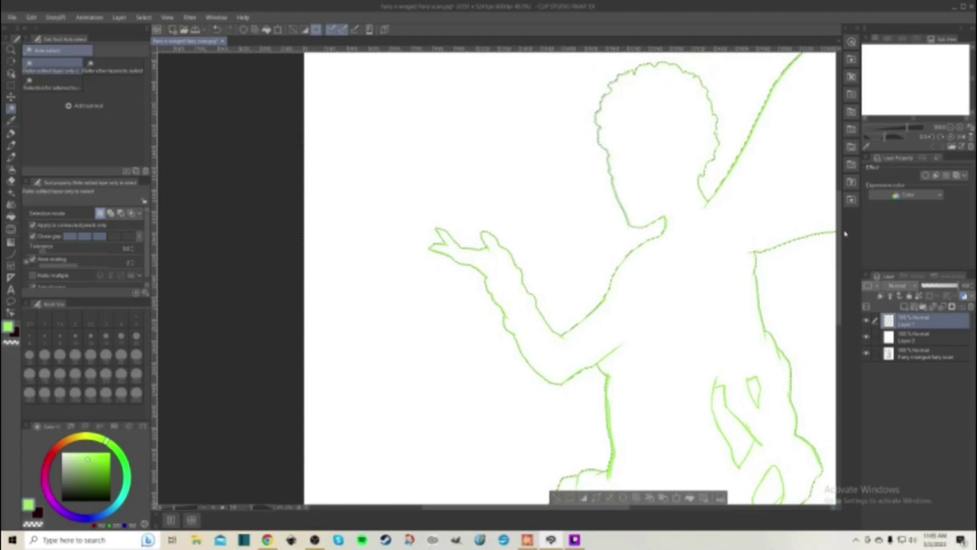
{"action": "left_click_drag", "start_coordinate": [839, 249], "coordinate": [840, 281]}
{"action": "left_click", "coordinate": [735, 330], "text": "shift"}
{"action": "left_click", "coordinate": [770, 378], "text": "shift"}
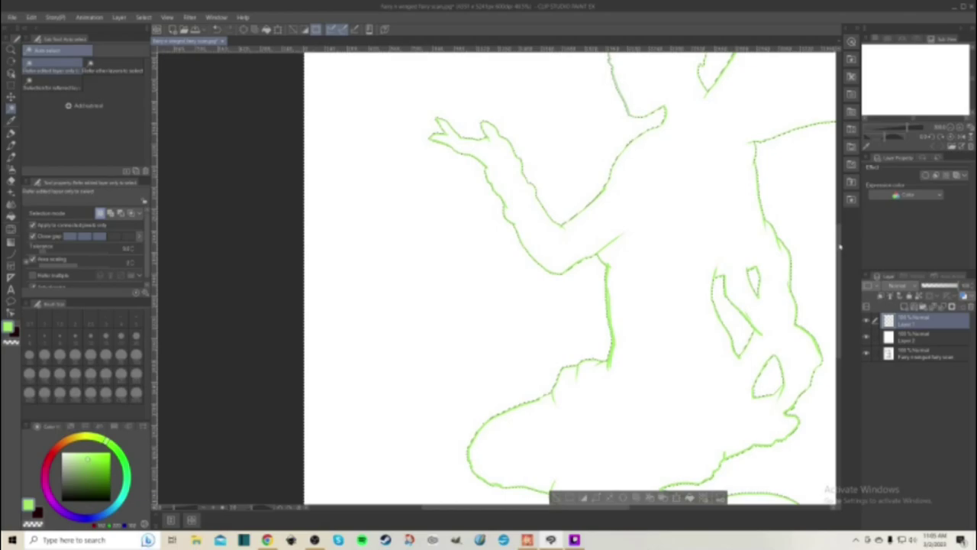
{"action": "scroll", "coordinate": [843, 221], "scroll_direction": "up", "scroll_amount": 3}
{"action": "left_click", "coordinate": [144, 18]}
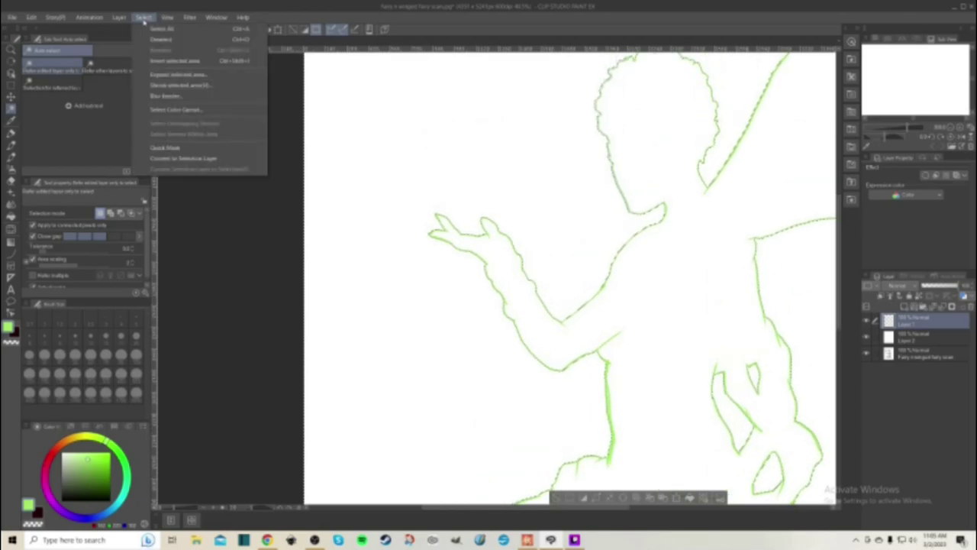
{"action": "left_click", "coordinate": [156, 61]}
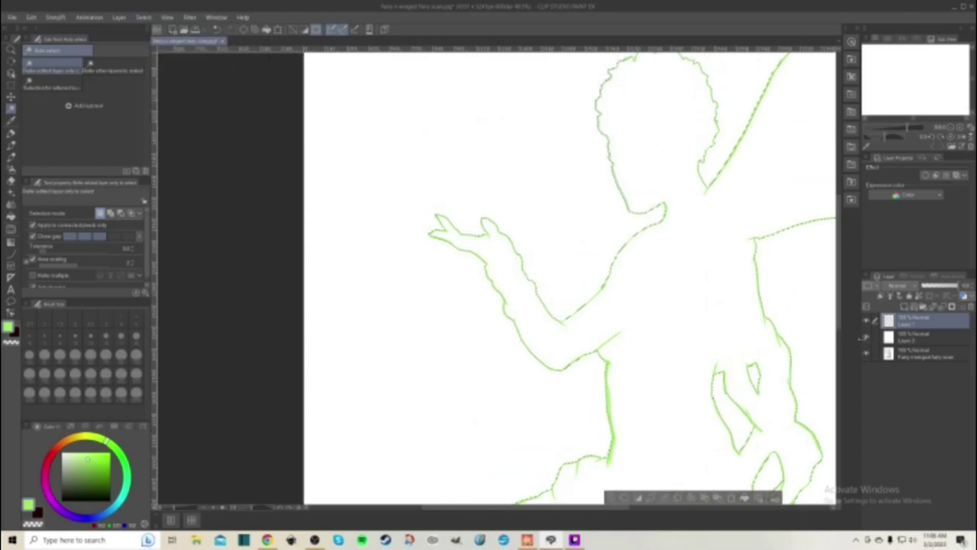
- Hide the white layer and copy the selected figure from the scan onto a new layer above the outline
{"action": "left_click", "coordinate": [866, 337]}
{"action": "left_click", "coordinate": [884, 360]}
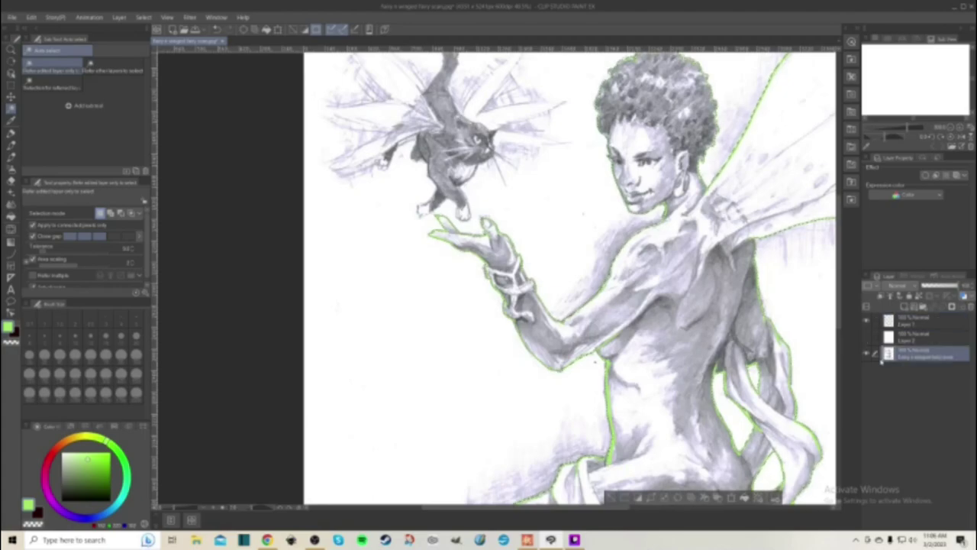
{"action": "left_click", "coordinate": [919, 323]}
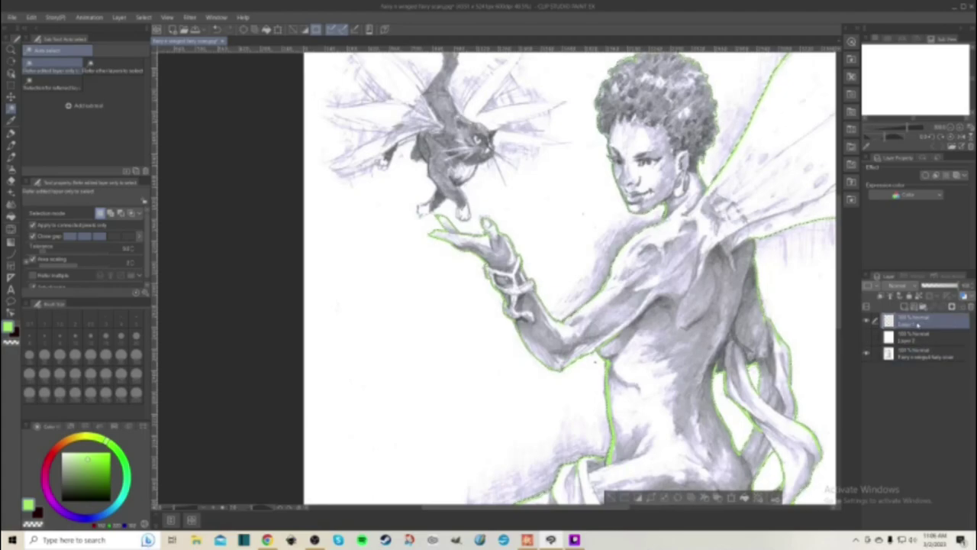
{"action": "key", "text": "ctrl+v"}
- Toggle the outline layer's visibility off and back on to check the pasted figure, and clear the selection
{"action": "left_click", "coordinate": [904, 338]}
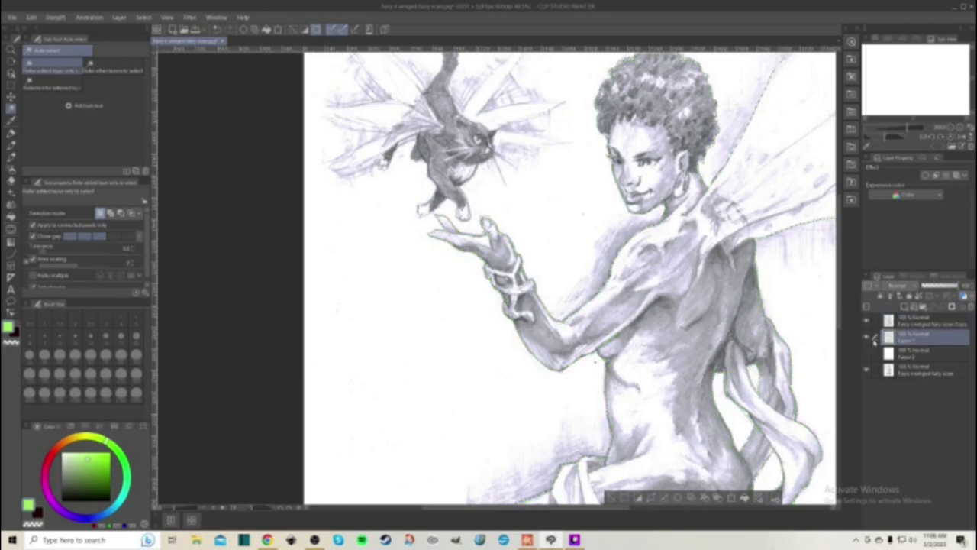
{"action": "left_click", "coordinate": [868, 337]}
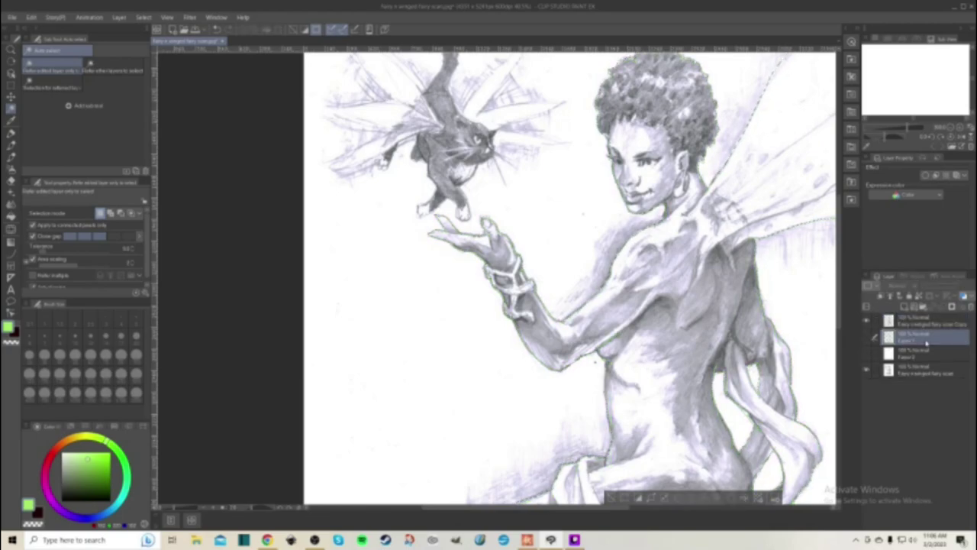
{"action": "right_click", "coordinate": [917, 341]}
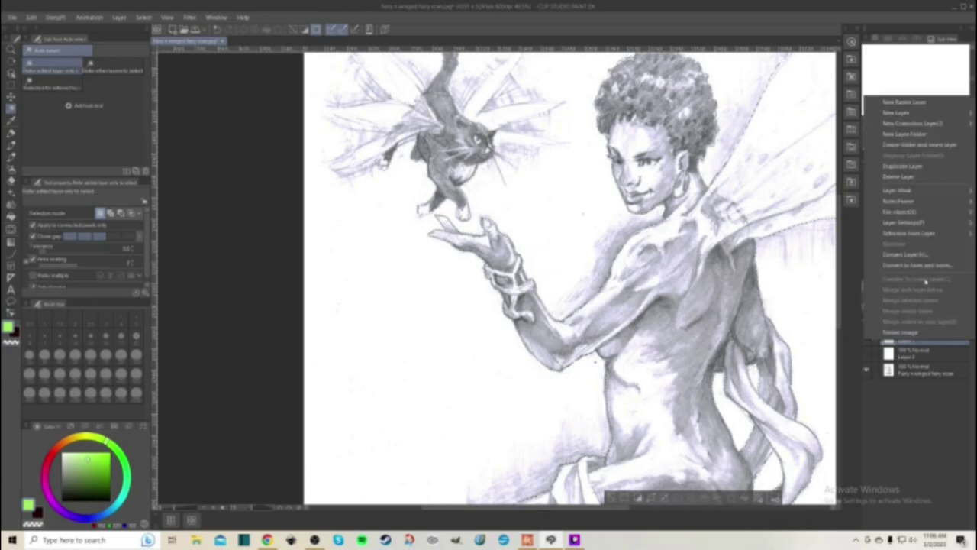
{"action": "left_click", "coordinate": [903, 412]}
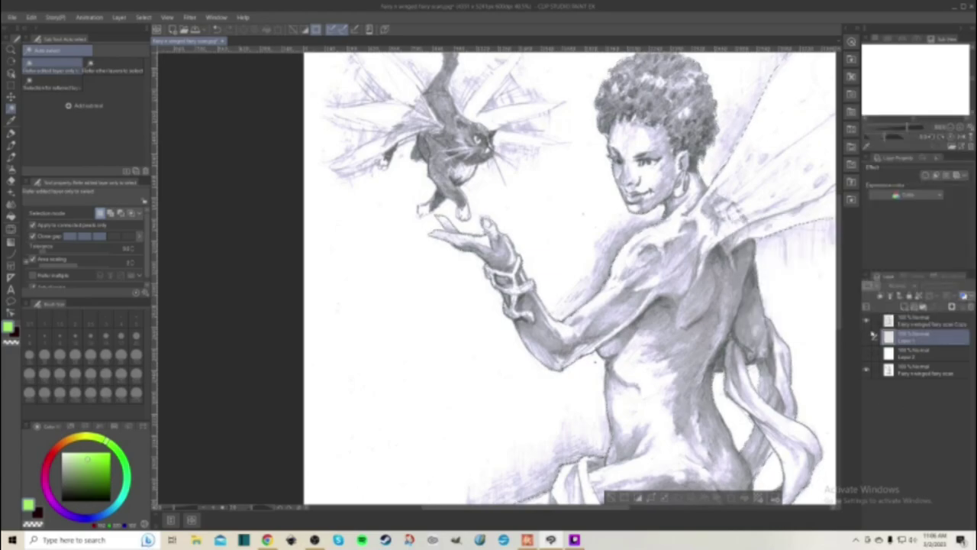
{"action": "left_click", "coordinate": [867, 337]}
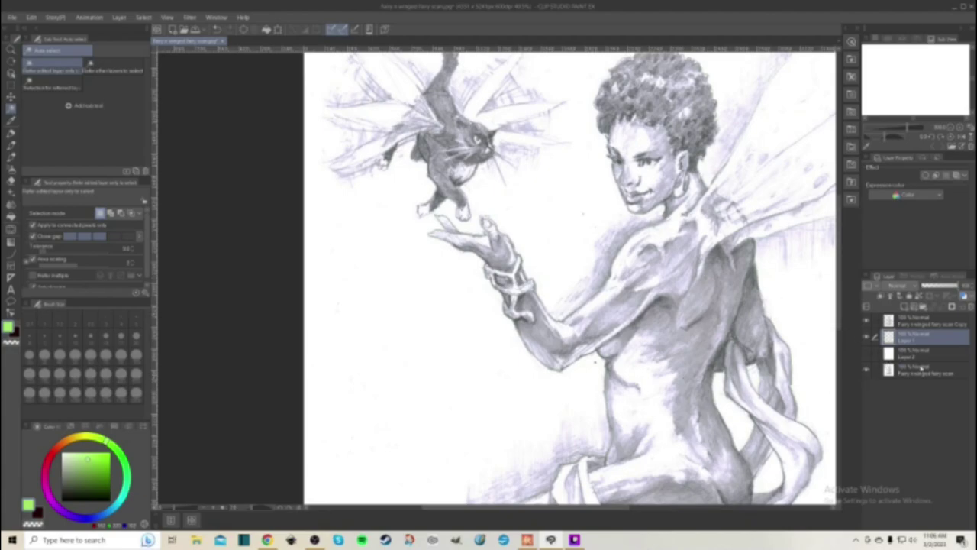
- Add a new raster layer directly above the original scan and fill it with a muted greyish brown
{"action": "left_click", "coordinate": [918, 370]}
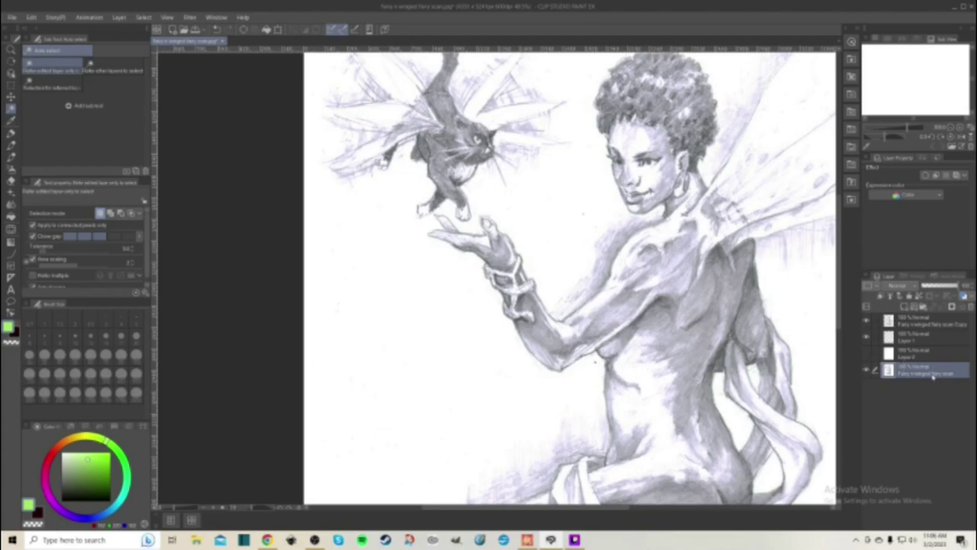
{"action": "right_click", "coordinate": [933, 374]}
{"action": "left_click", "coordinate": [891, 146]}
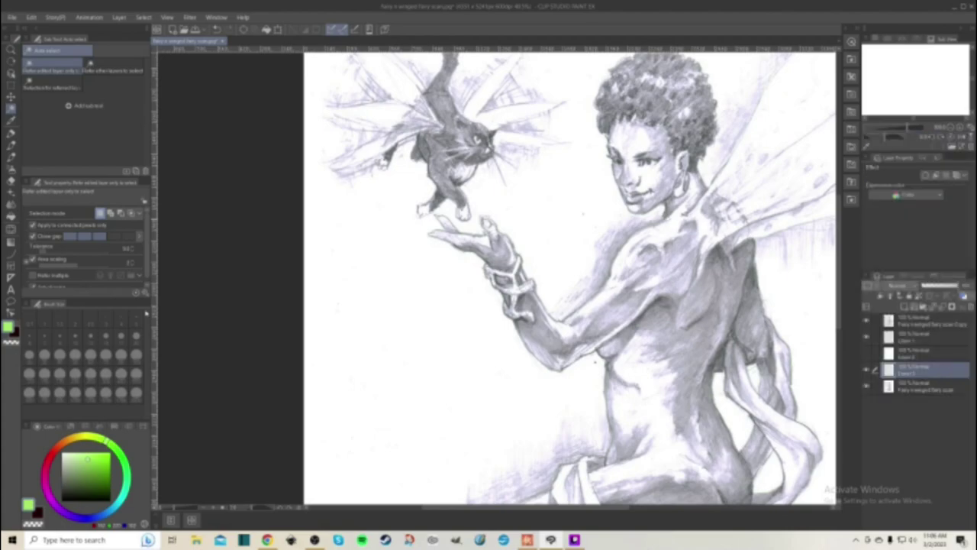
{"action": "left_click", "coordinate": [58, 448]}
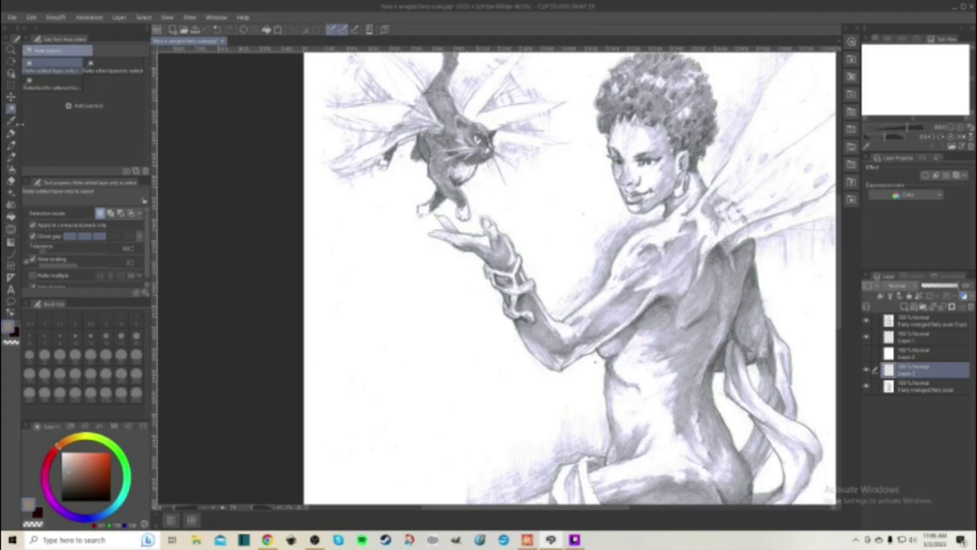
{"action": "left_click", "coordinate": [10, 216]}
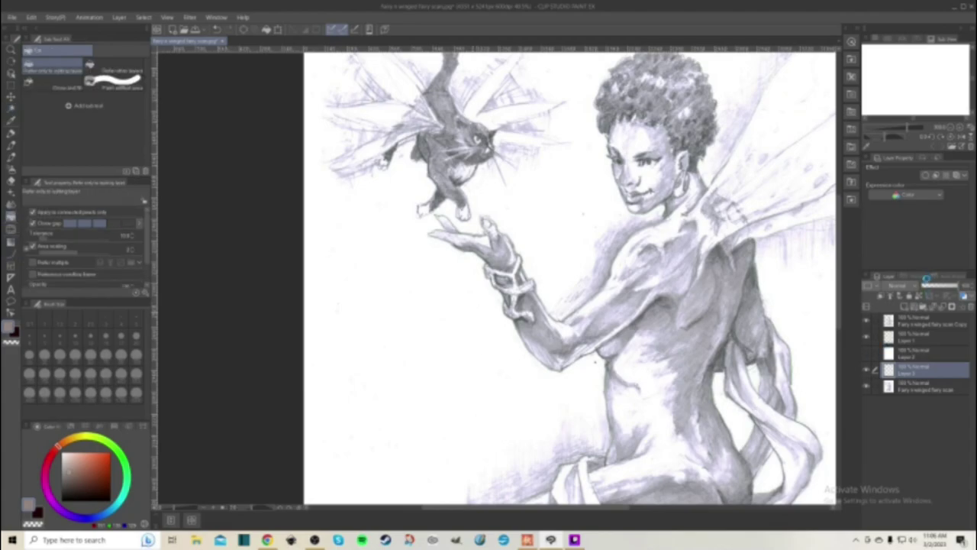
{"action": "key", "text": "alt+BackSpace"}
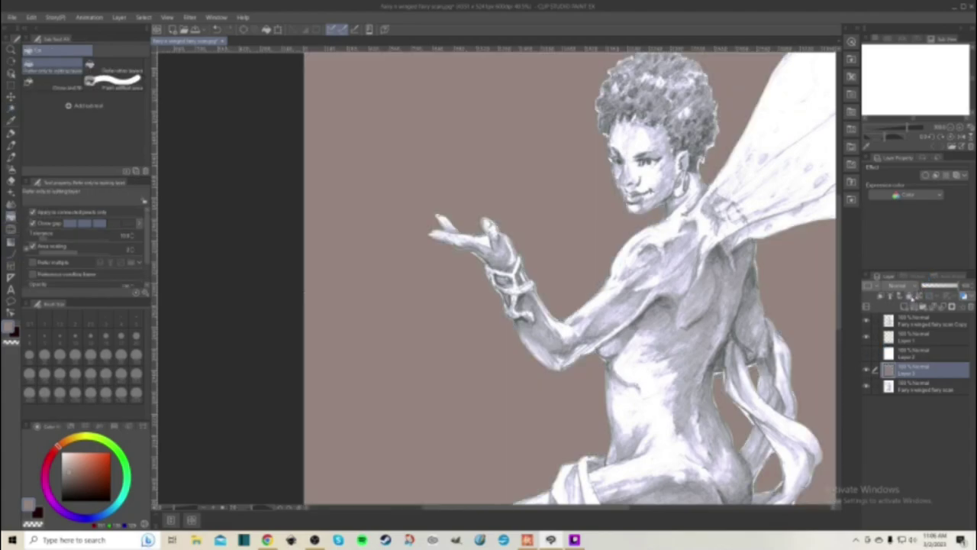
- Set the brown fill layer's blending mode to Multiply and check the whole drawing
{"action": "left_click", "coordinate": [899, 285]}
{"action": "left_click", "coordinate": [901, 72]}
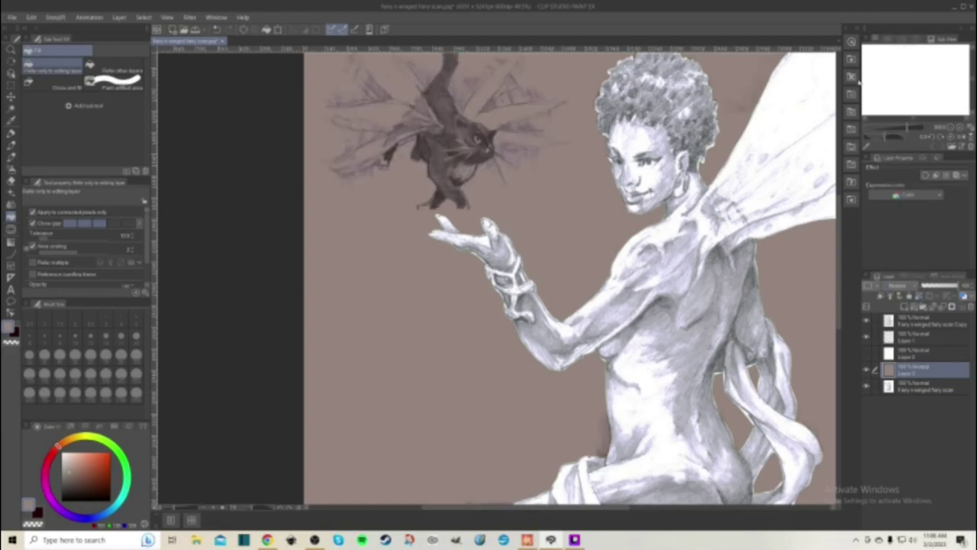
{"action": "scroll", "coordinate": [690, 271], "scroll_direction": "down", "scroll_amount": 3}
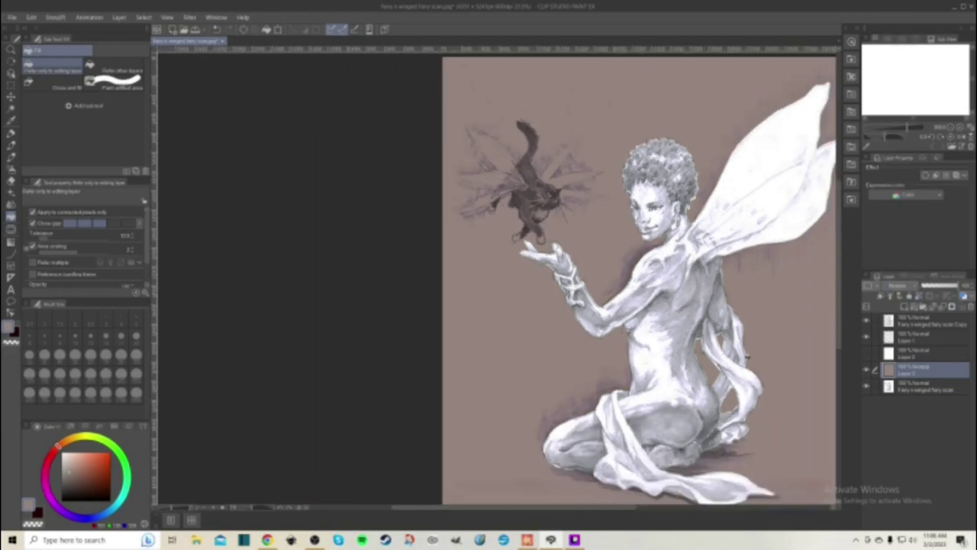
{"action": "scroll", "coordinate": [645, 299], "scroll_direction": "up", "scroll_amount": 1}
{"action": "scroll", "coordinate": [600, 308], "scroll_direction": "down", "scroll_amount": 1}
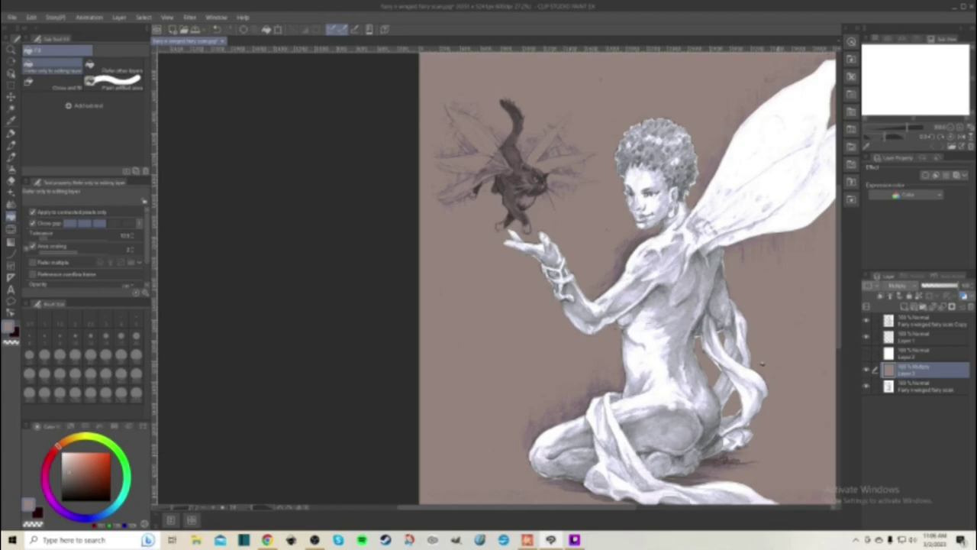
- Darken the cut-out figure layer with Hue/Saturation/Luminosity, lowering the luminosity moderately and the saturation slightly
{"action": "left_click", "coordinate": [926, 324]}
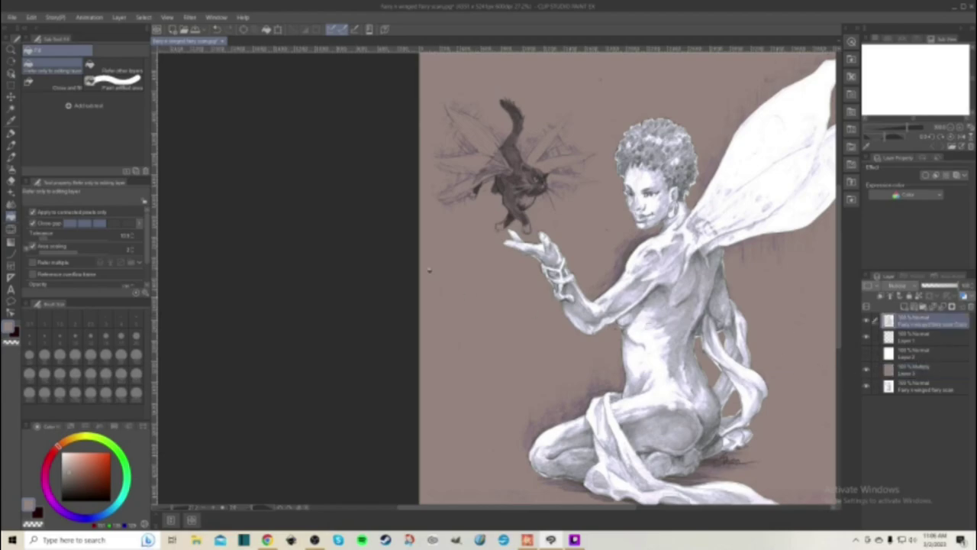
{"action": "left_click", "coordinate": [31, 17]}
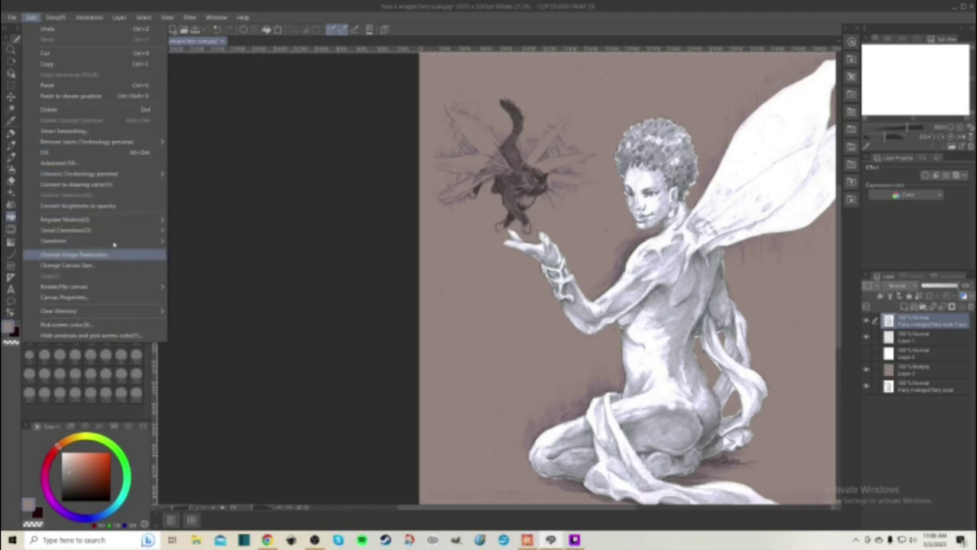
{"action": "mouse_move", "coordinate": [113, 231]}
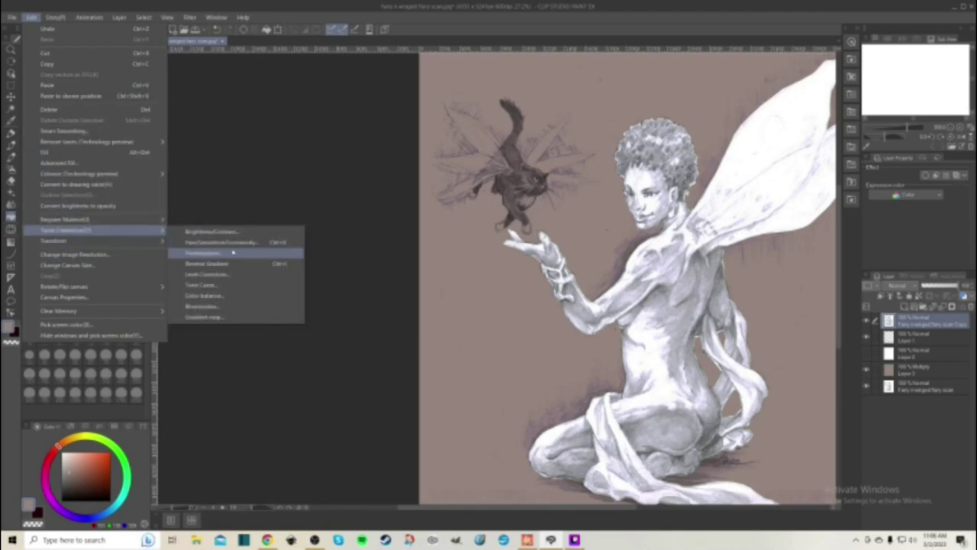
{"action": "left_click", "coordinate": [237, 243]}
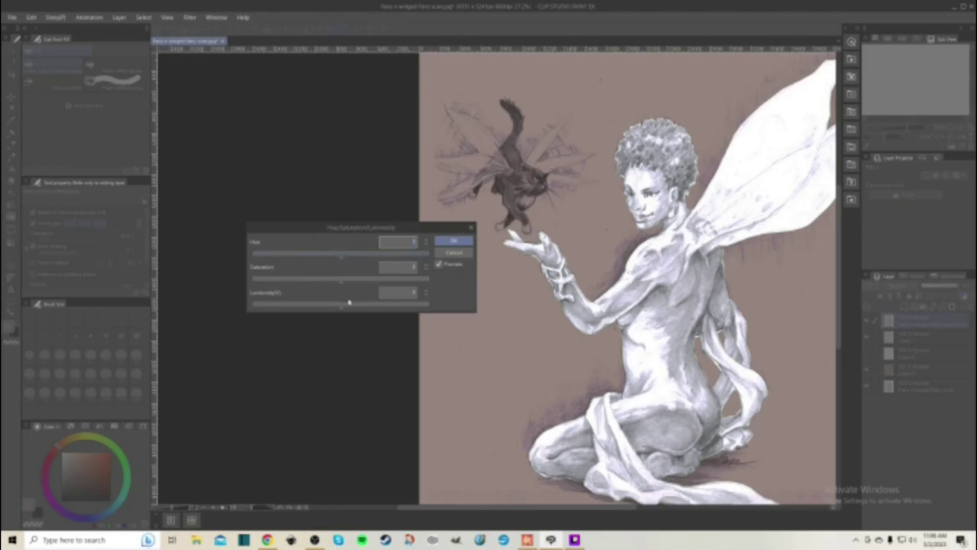
{"action": "left_click_drag", "start_coordinate": [338, 308], "coordinate": [314, 310]}
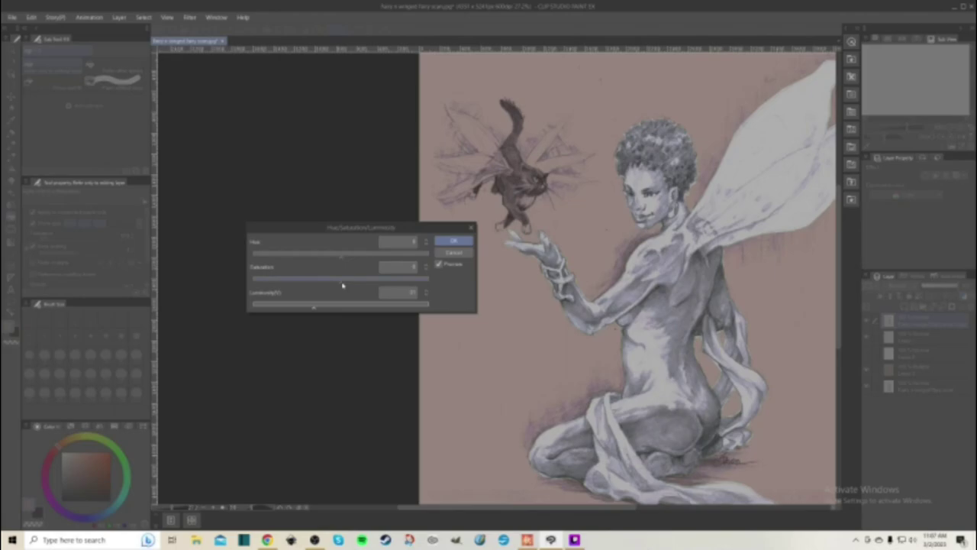
{"action": "left_click_drag", "start_coordinate": [342, 285], "coordinate": [334, 283]}
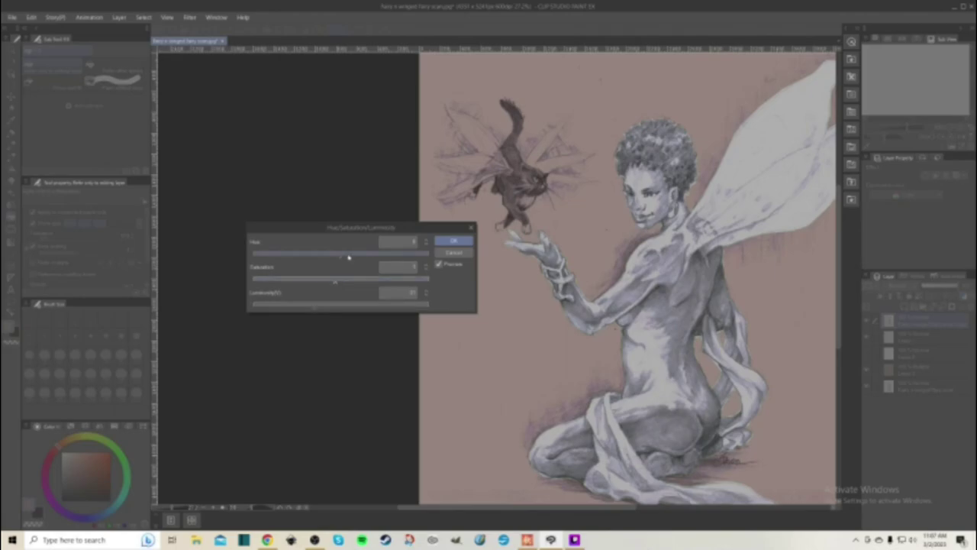
{"action": "left_click", "coordinate": [453, 241]}
- Apply the Remove dust correction filter to the cut-out figure layer and inspect the figure
{"action": "left_click", "coordinate": [188, 17]}
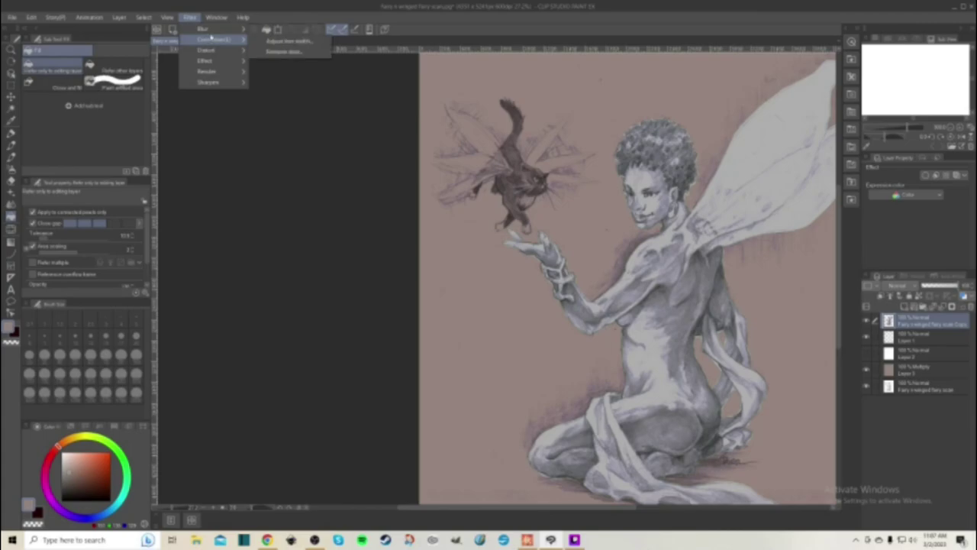
{"action": "mouse_move", "coordinate": [216, 49]}
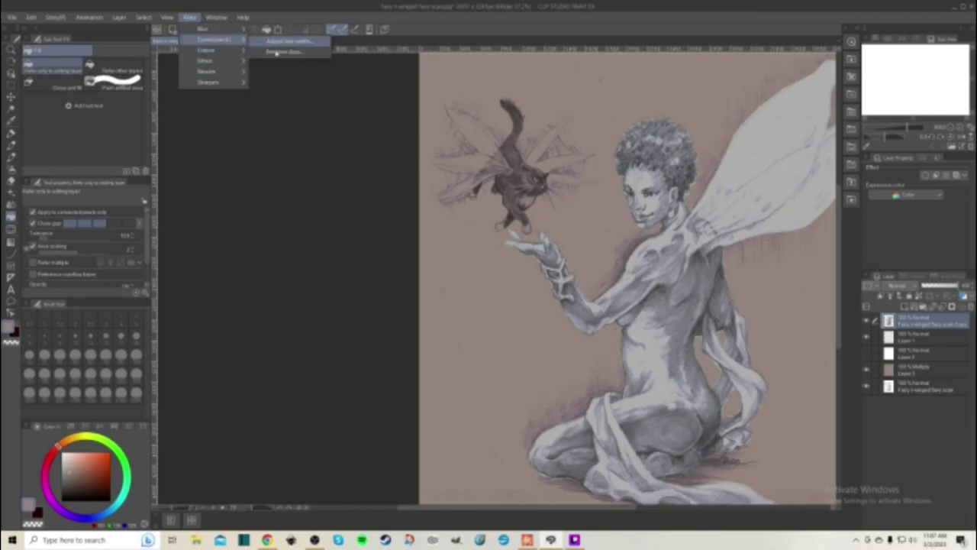
{"action": "left_click", "coordinate": [277, 53]}
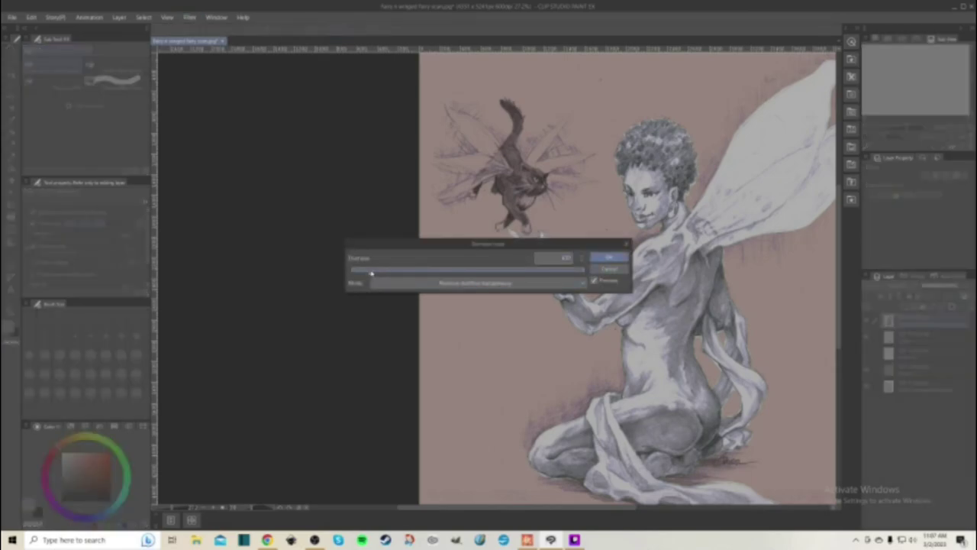
{"action": "left_click", "coordinate": [609, 258]}
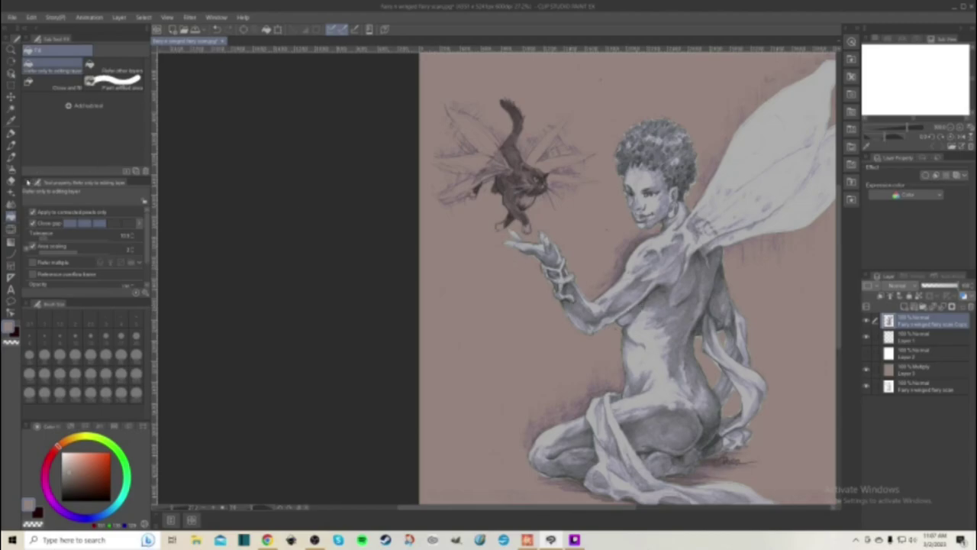
{"action": "scroll", "coordinate": [709, 286], "scroll_direction": "up", "scroll_amount": 4}
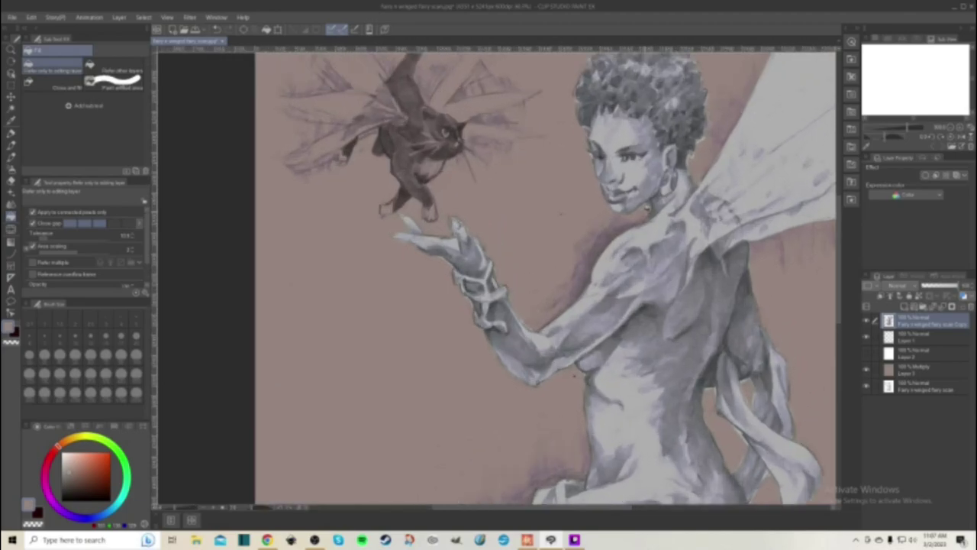
{"action": "scroll", "coordinate": [709, 286], "scroll_direction": "down", "scroll_amount": 2}
{"action": "scroll", "coordinate": [643, 209], "scroll_direction": "down", "scroll_amount": 3}
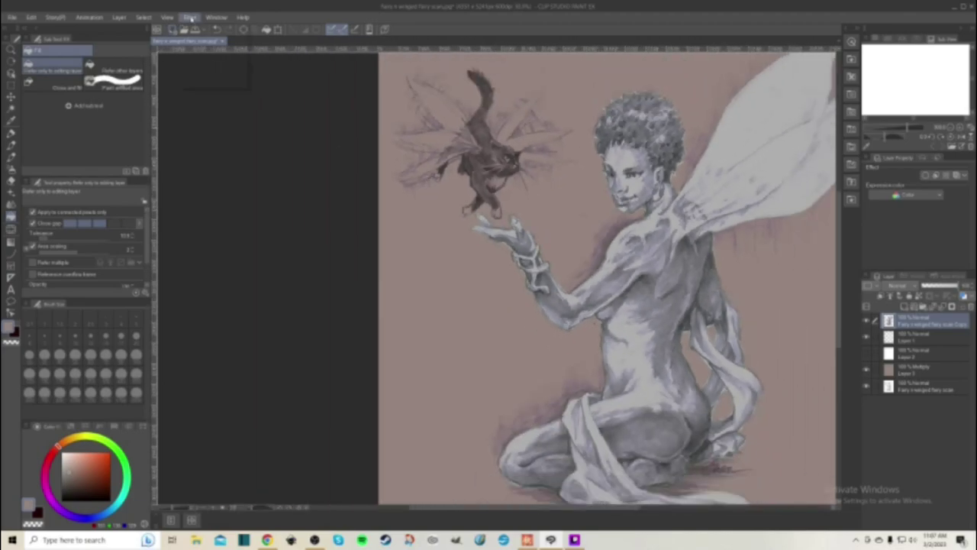
- Try a blur filter on the cut-out figure layer
{"action": "left_click", "coordinate": [189, 16]}
{"action": "mouse_move", "coordinate": [205, 30]}
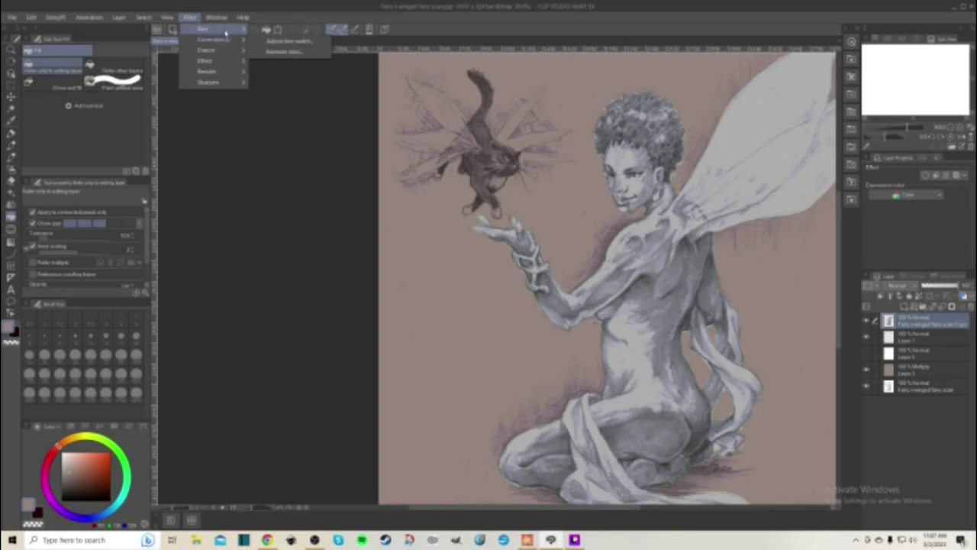
{"action": "left_click", "coordinate": [305, 86]}
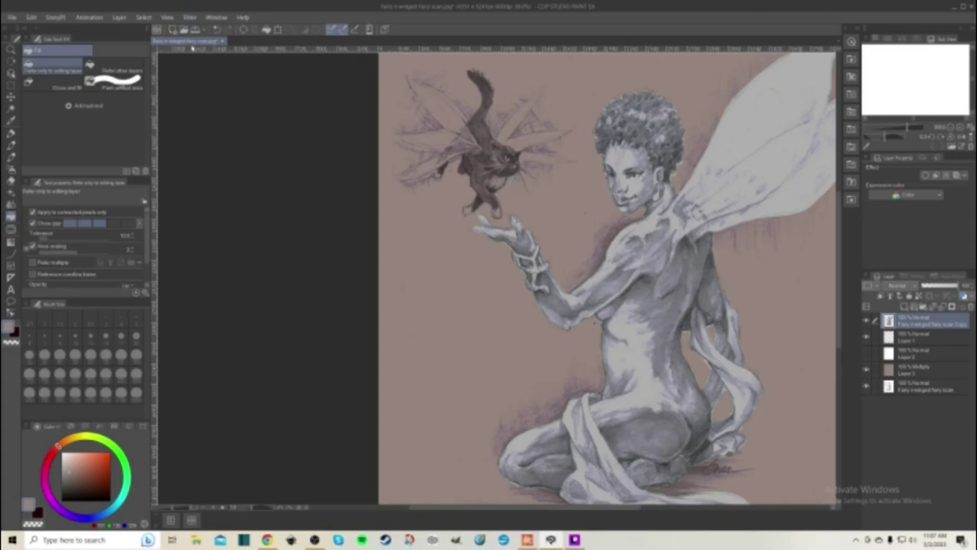
- Hide the green outline layer and check the figure's edges against the brown background
{"action": "scroll", "coordinate": [553, 242], "scroll_direction": "up", "scroll_amount": 5}
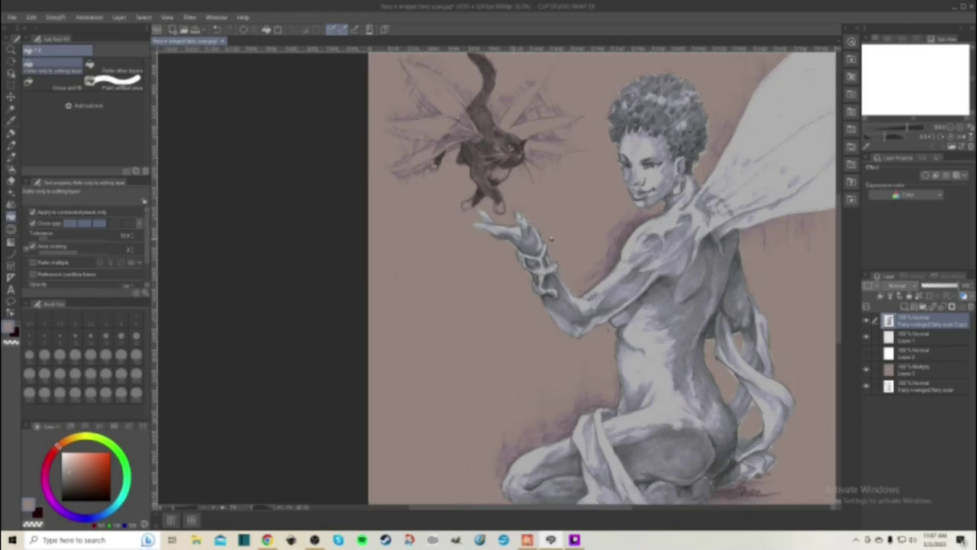
{"action": "scroll", "coordinate": [553, 242], "scroll_direction": "down", "scroll_amount": 1}
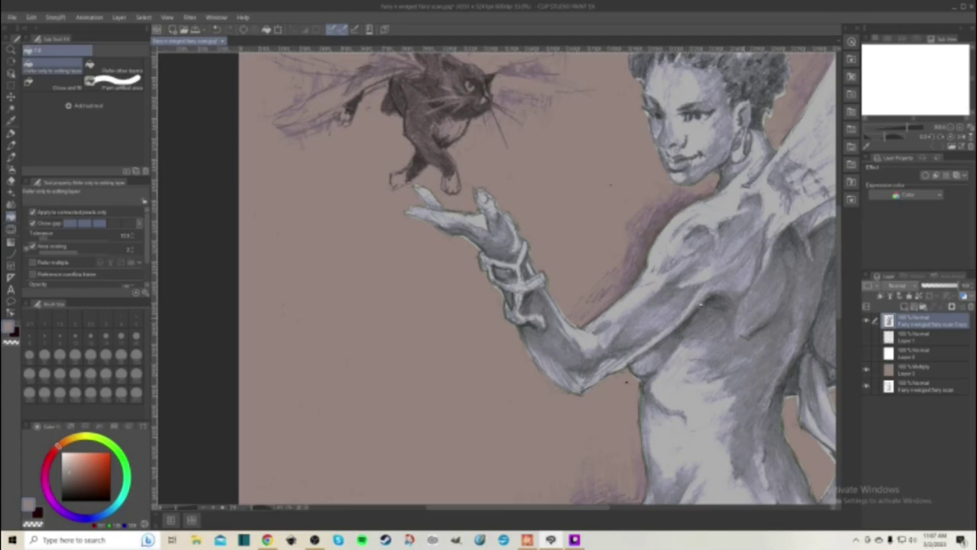
{"action": "scroll", "coordinate": [697, 354], "scroll_direction": "down", "scroll_amount": 2}
{"action": "scroll", "coordinate": [699, 307], "scroll_direction": "down", "scroll_amount": 1}
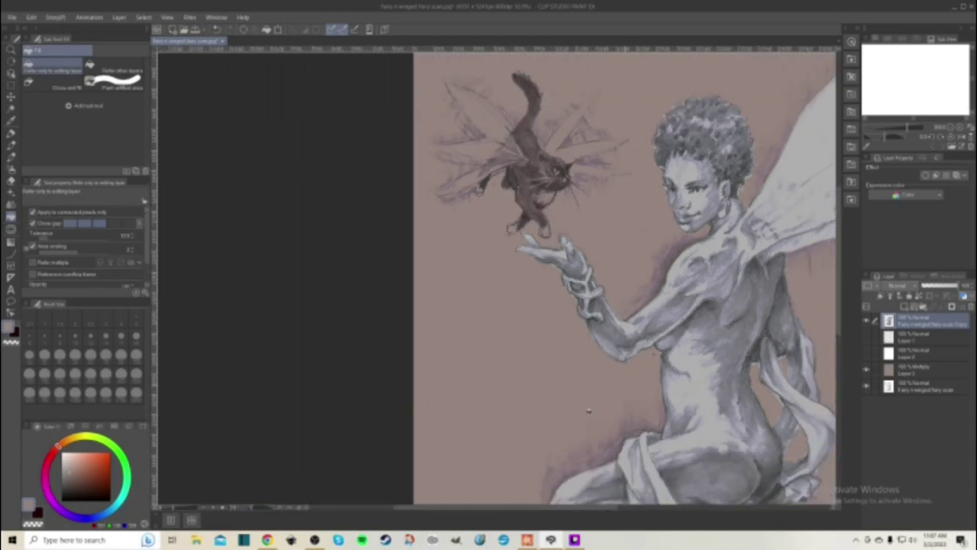
{"action": "left_click_drag", "start_coordinate": [538, 508], "coordinate": [602, 516]}
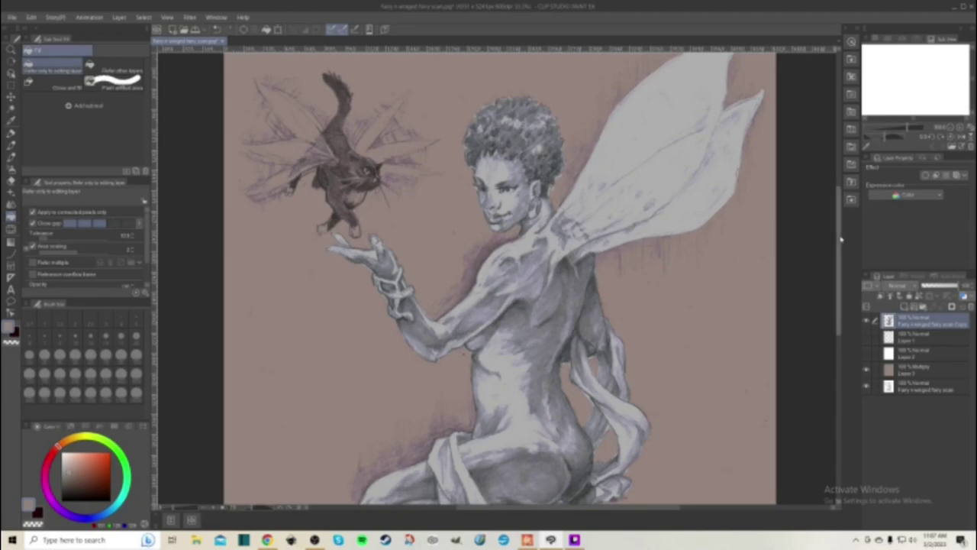
{"action": "left_click_drag", "start_coordinate": [840, 241], "coordinate": [832, 264]}
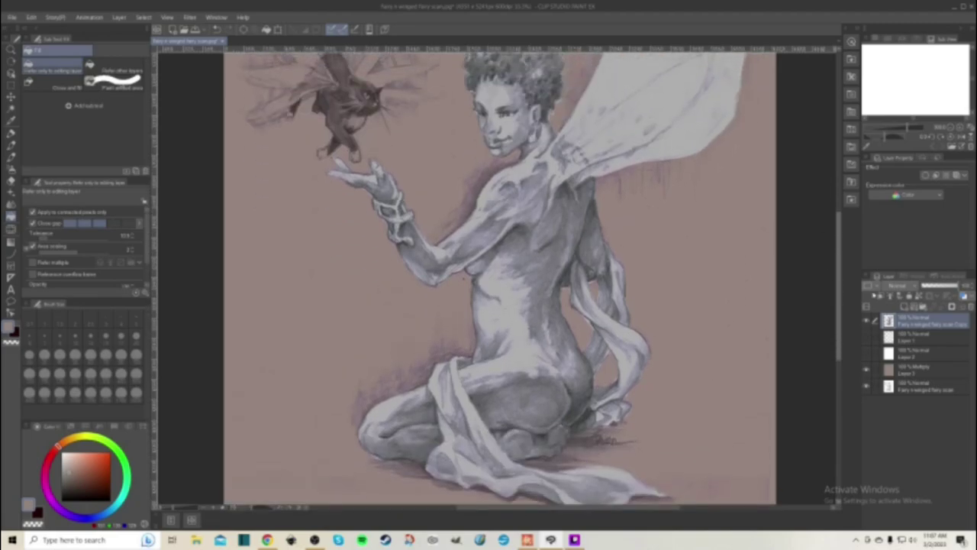
- Strongly reduce the saturation of the original scan layer with Hue/Saturation/Luminosity
{"action": "left_click", "coordinate": [933, 391]}
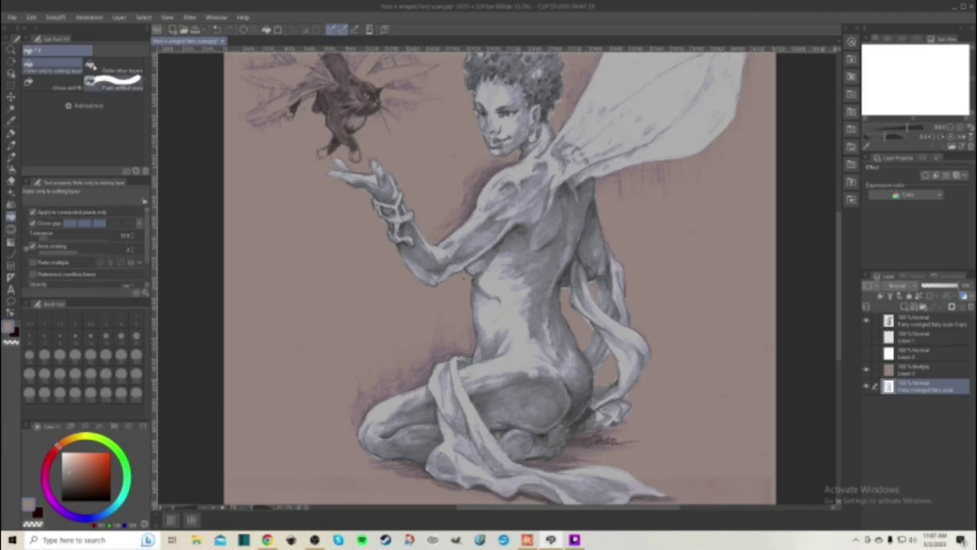
{"action": "left_click", "coordinate": [31, 17]}
{"action": "mouse_move", "coordinate": [111, 229]}
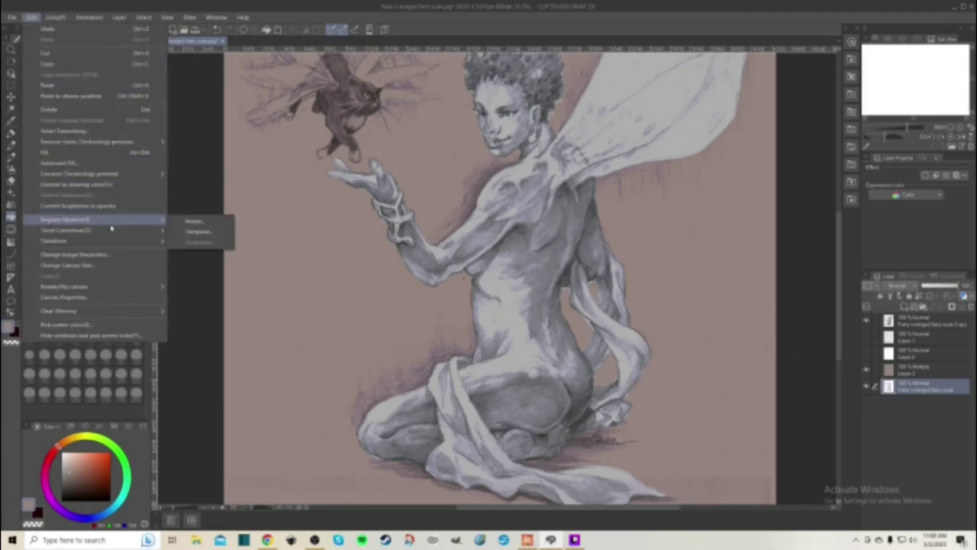
{"action": "left_click", "coordinate": [229, 242]}
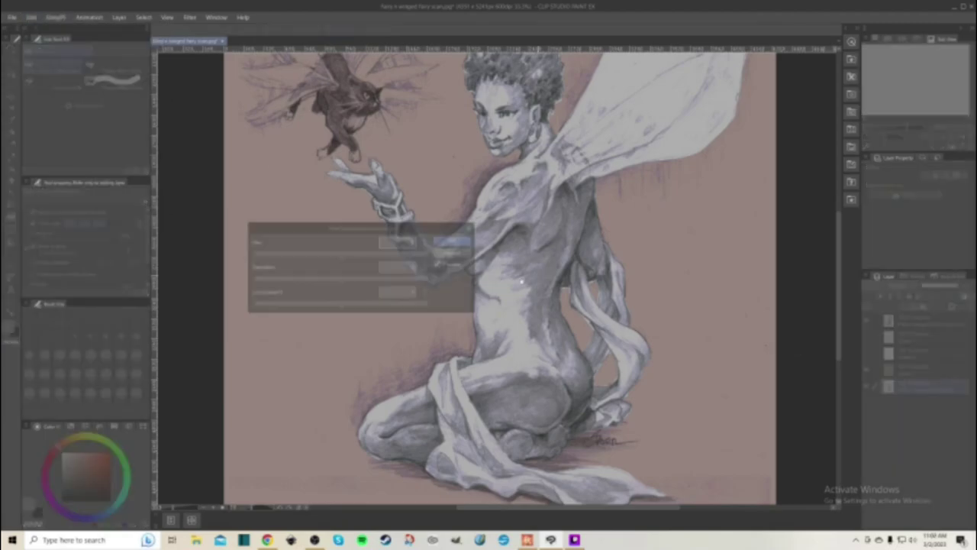
{"action": "left_click_drag", "start_coordinate": [342, 283], "coordinate": [313, 280]}
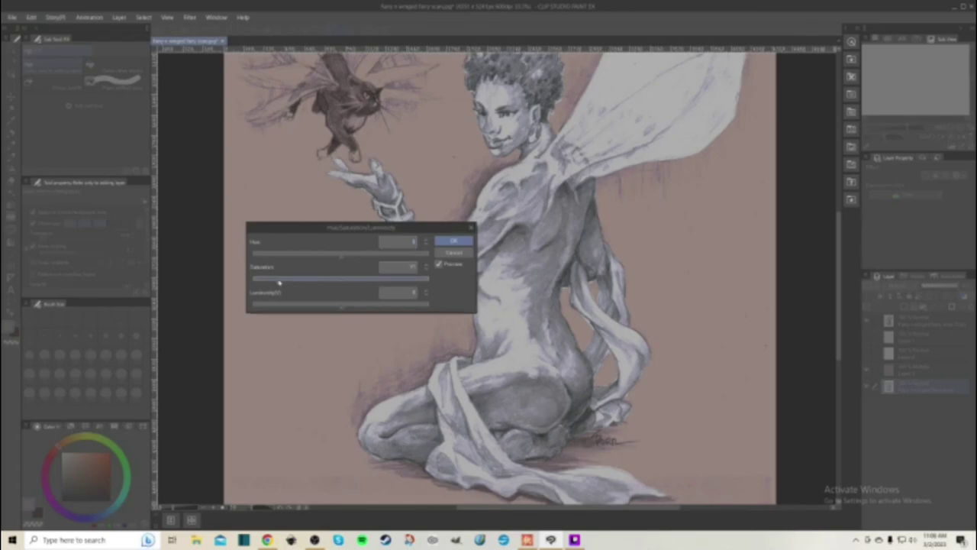
{"action": "left_click", "coordinate": [466, 245]}
{"action": "scroll", "coordinate": [663, 251], "scroll_direction": "down", "scroll_amount": 3}
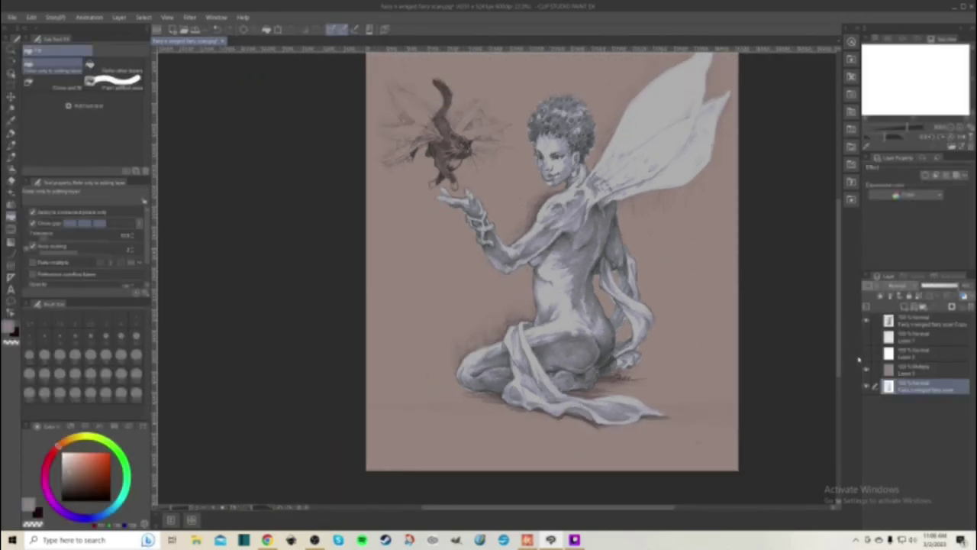
- Select the cut-out figure layer and lock its transparent pixels, framing the figure's upper body
{"action": "left_click", "coordinate": [930, 320]}
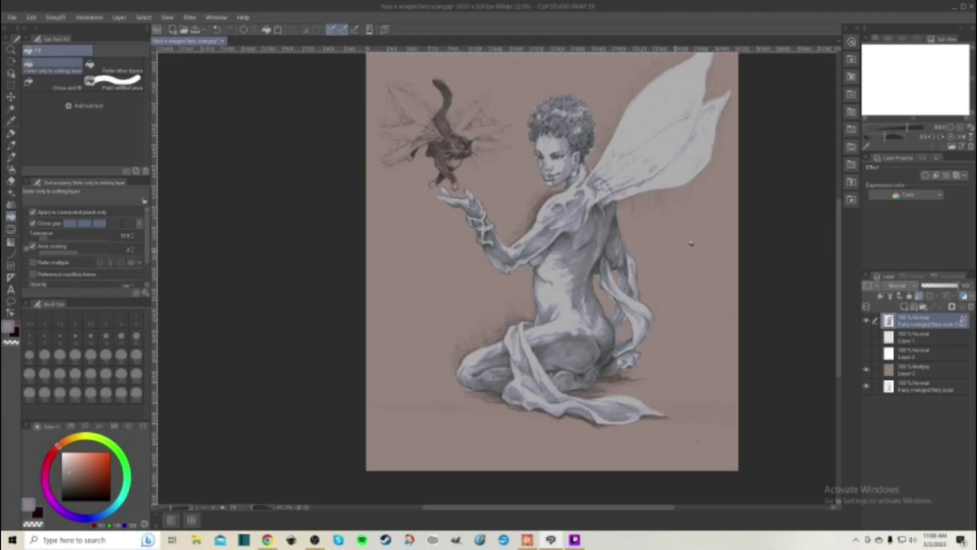
{"action": "scroll", "coordinate": [691, 225], "scroll_direction": "up", "scroll_amount": 3}
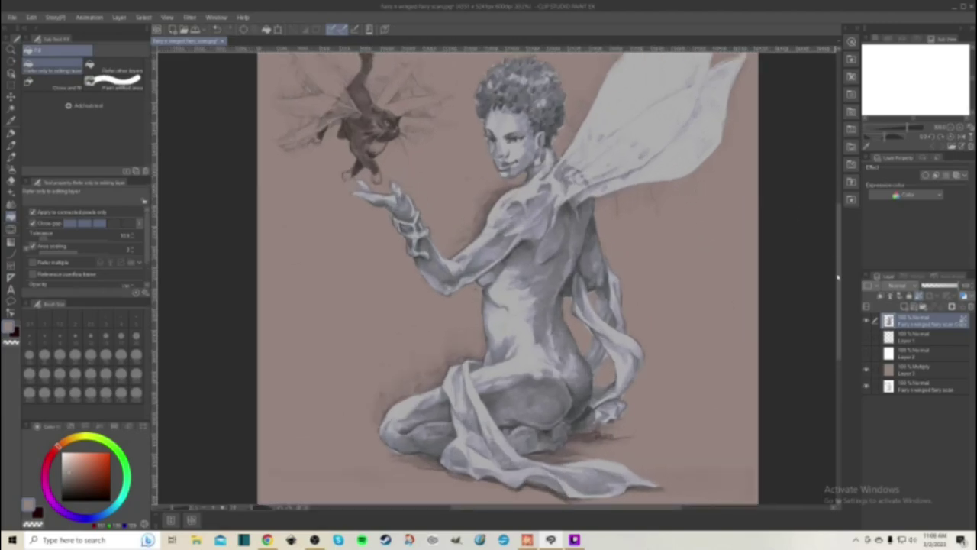
{"action": "scroll", "coordinate": [662, 245], "scroll_direction": "up", "scroll_amount": 4}
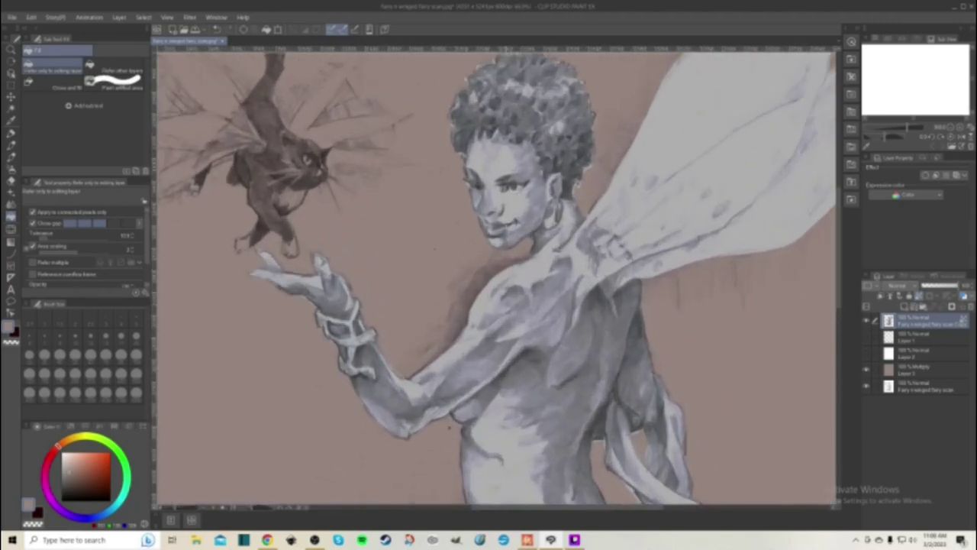
- Choose a pale pink colour and a textured brush, and dab pink light on the fairy's forehead and cheek
{"action": "left_click_drag", "start_coordinate": [70, 466], "coordinate": [73, 454]}
{"action": "key", "text": "b"}
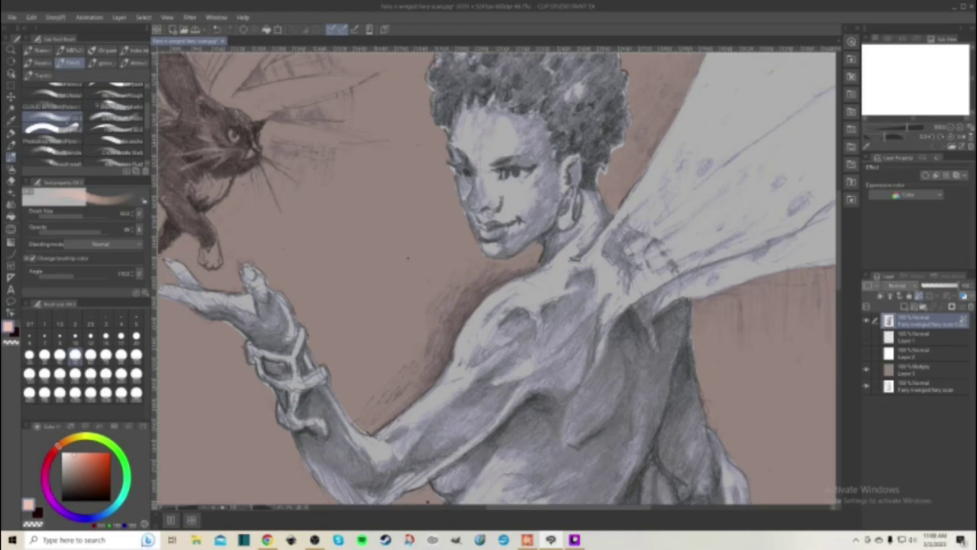
{"action": "left_click", "coordinate": [52, 151]}
{"action": "mouse_move", "coordinate": [492, 152]}
{"action": "left_mouse_down"}
{"action": "mouse_move", "coordinate": [481, 159]}
{"action": "mouse_move", "coordinate": [479, 132]}
{"action": "mouse_move", "coordinate": [493, 142]}
{"action": "mouse_move", "coordinate": [495, 127]}
{"action": "left_mouse_up"}
{"action": "mouse_move", "coordinate": [477, 199]}
{"action": "left_mouse_down"}
{"action": "mouse_move", "coordinate": [483, 180]}
{"action": "mouse_move", "coordinate": [480, 191]}
{"action": "mouse_move", "coordinate": [524, 191]}
{"action": "mouse_move", "coordinate": [520, 212]}
{"action": "mouse_move", "coordinate": [508, 215]}
{"action": "mouse_move", "coordinate": [529, 206]}
{"action": "mouse_move", "coordinate": [504, 183]}
{"action": "left_mouse_up"}
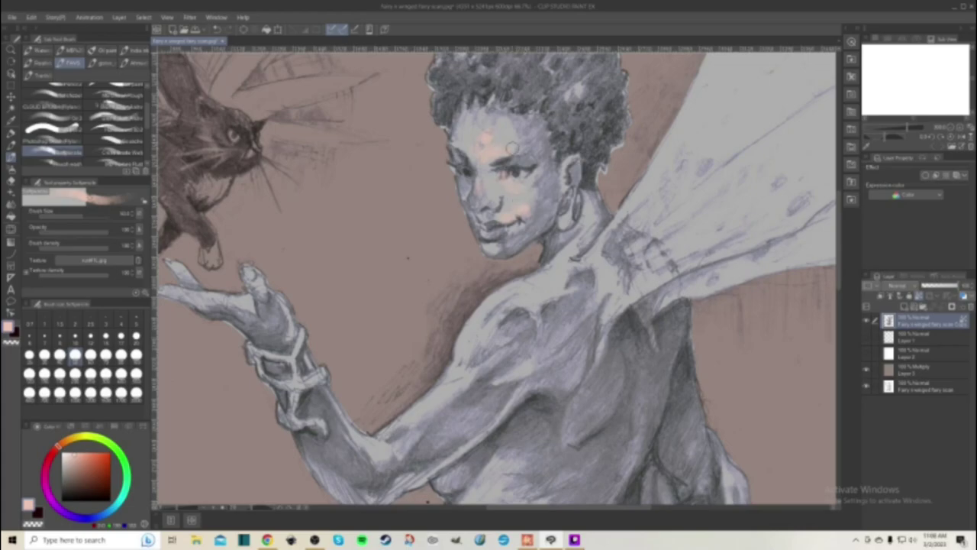
- Paint pale pink highlights along the fairy's shoulder and neck and on the fingers and palm of her raised hand
{"action": "mouse_move", "coordinate": [500, 302]}
{"action": "left_mouse_down"}
{"action": "mouse_move", "coordinate": [534, 298]}
{"action": "mouse_move", "coordinate": [569, 254]}
{"action": "left_mouse_up"}
{"action": "mouse_move", "coordinate": [262, 284]}
{"action": "left_mouse_down"}
{"action": "mouse_move", "coordinate": [245, 303]}
{"action": "mouse_move", "coordinate": [221, 302]}
{"action": "left_mouse_up"}
{"action": "left_click_drag", "start_coordinate": [176, 266], "coordinate": [193, 286]}
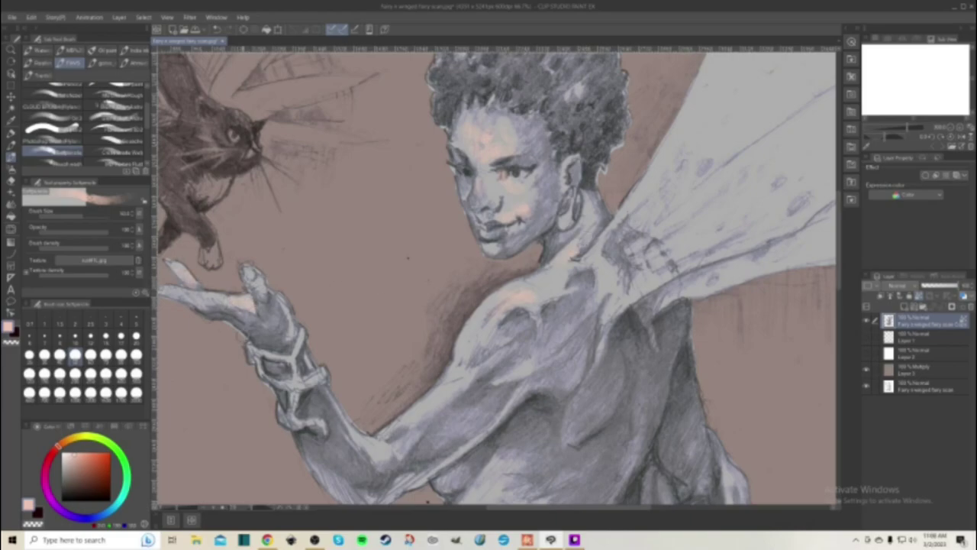
{"action": "left_click_drag", "start_coordinate": [262, 288], "coordinate": [284, 307]}
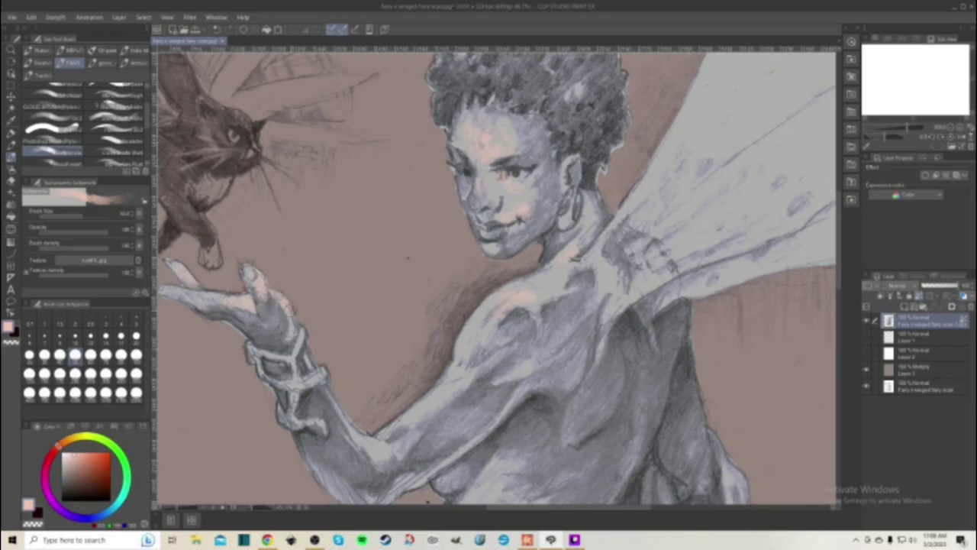
{"action": "left_click_drag", "start_coordinate": [286, 299], "coordinate": [292, 312]}
{"action": "left_click_drag", "start_coordinate": [525, 283], "coordinate": [589, 261]}
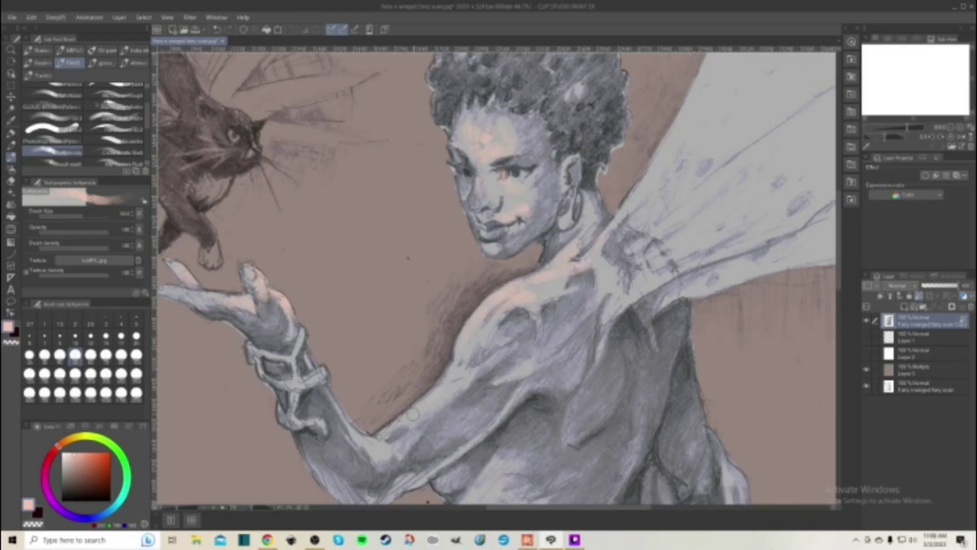
- Add pale pink light to the raised arm's upper edge and the forehead, and soften the forehead with a blending brush
{"action": "left_click_drag", "start_coordinate": [454, 381], "coordinate": [445, 392]}
{"action": "left_click_drag", "start_coordinate": [486, 193], "coordinate": [481, 174]}
{"action": "left_click_drag", "start_coordinate": [463, 141], "coordinate": [457, 113]}
{"action": "left_click_drag", "start_coordinate": [485, 145], "coordinate": [482, 153]}
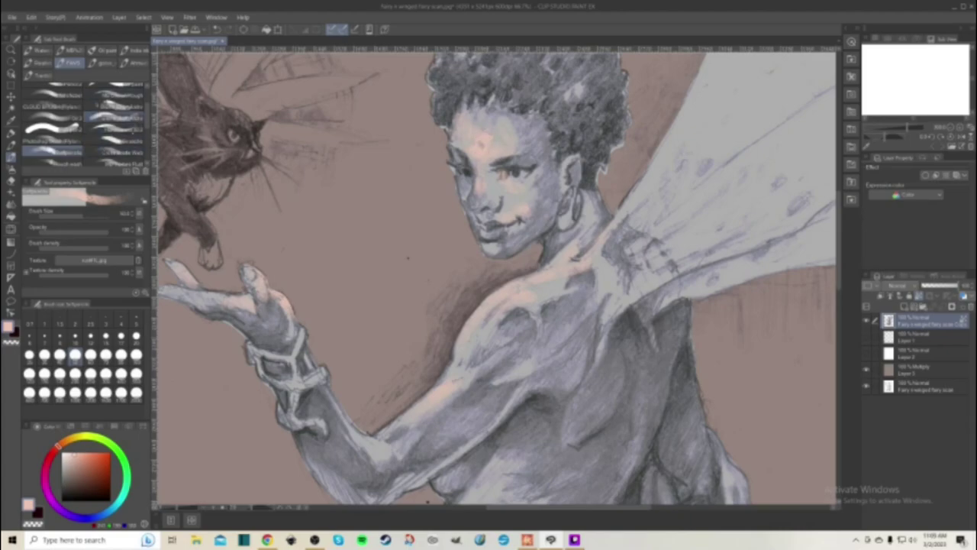
{"action": "left_click", "coordinate": [115, 118]}
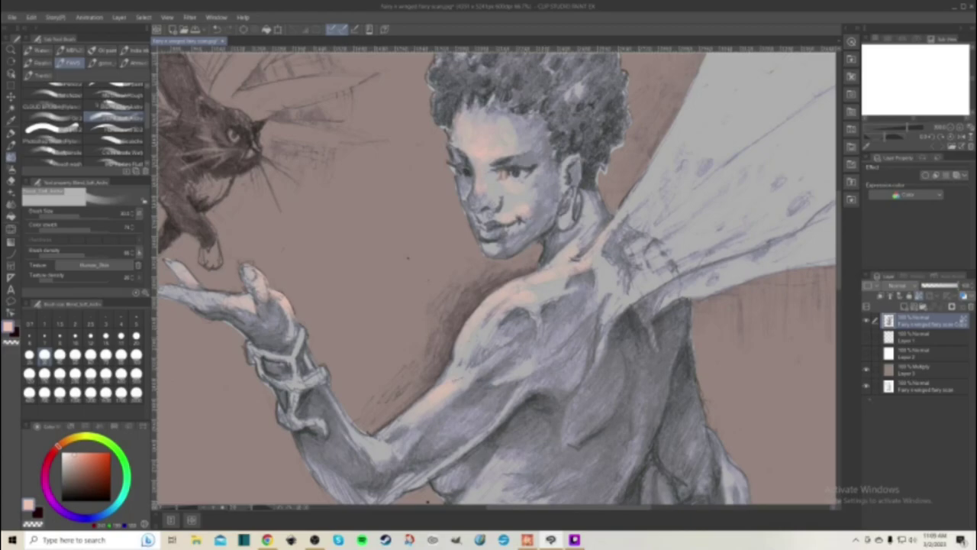
{"action": "left_click", "coordinate": [924, 387]}
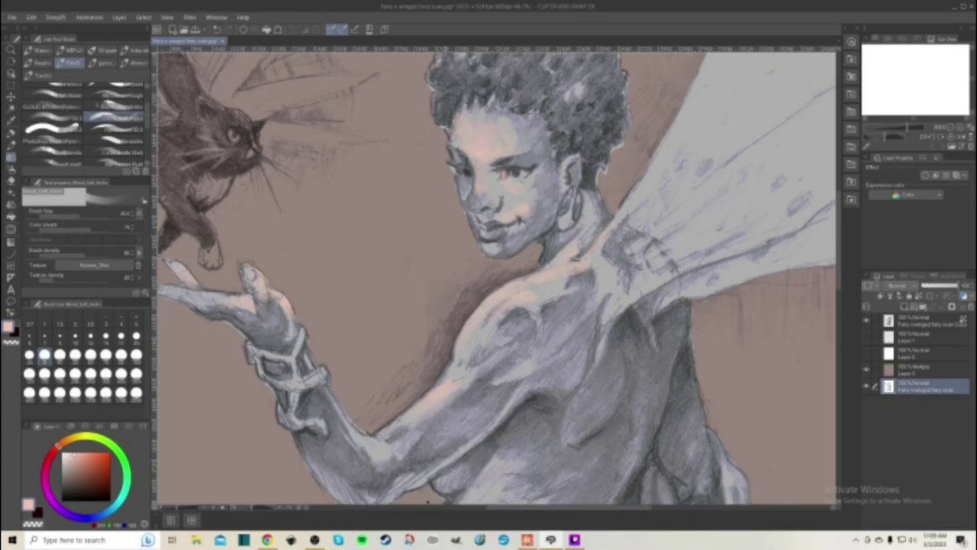
{"action": "scroll", "coordinate": [393, 339], "scroll_direction": "down", "scroll_amount": 1}
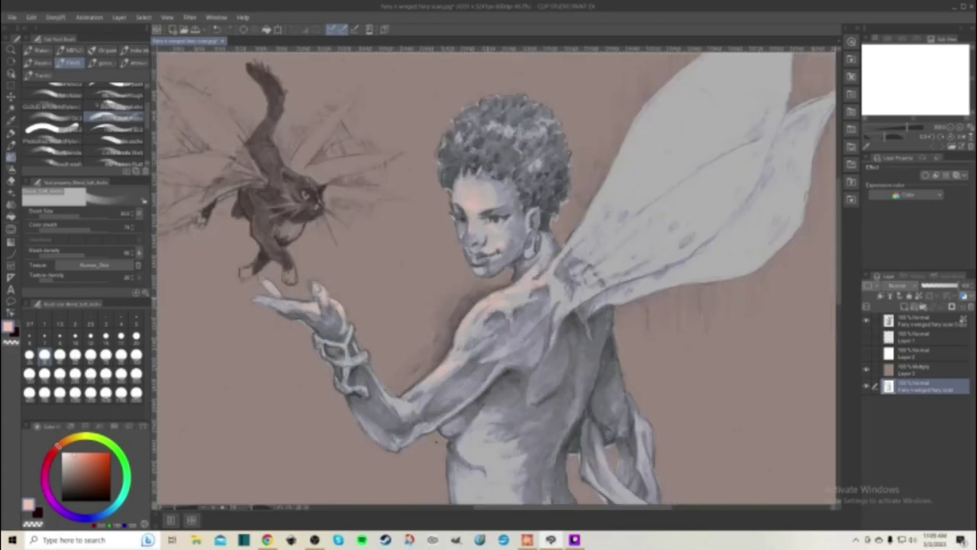
{"action": "scroll", "coordinate": [543, 302], "scroll_direction": "down", "scroll_amount": 2}
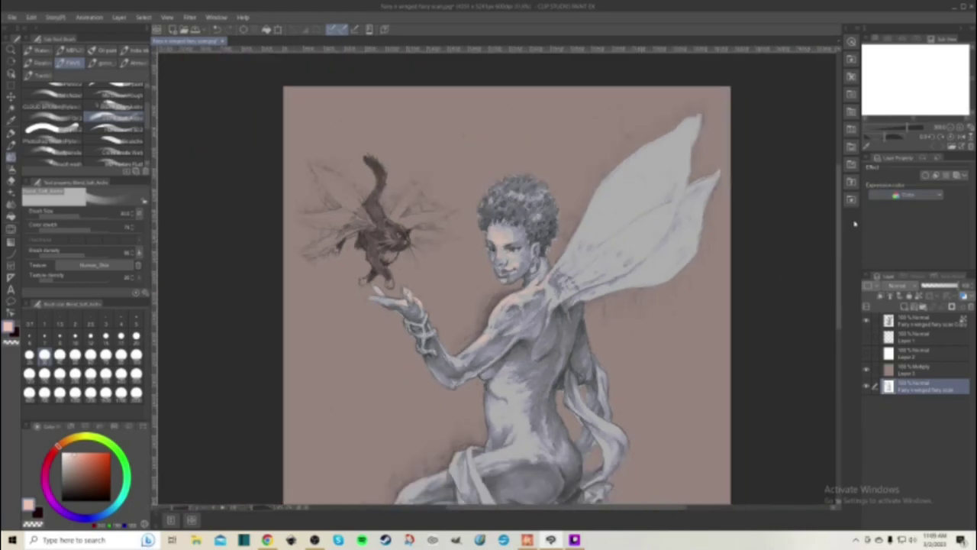
{"action": "left_click_drag", "start_coordinate": [840, 239], "coordinate": [834, 281]}
{"action": "scroll", "coordinate": [612, 289], "scroll_direction": "up", "scroll_amount": 2}
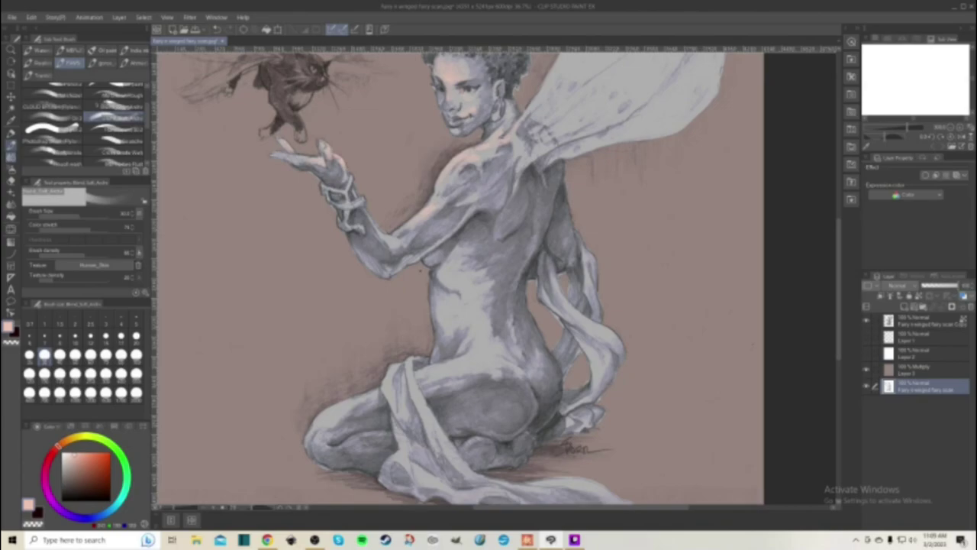
{"action": "left_click", "coordinate": [11, 145]}
{"action": "left_click", "coordinate": [105, 353]}
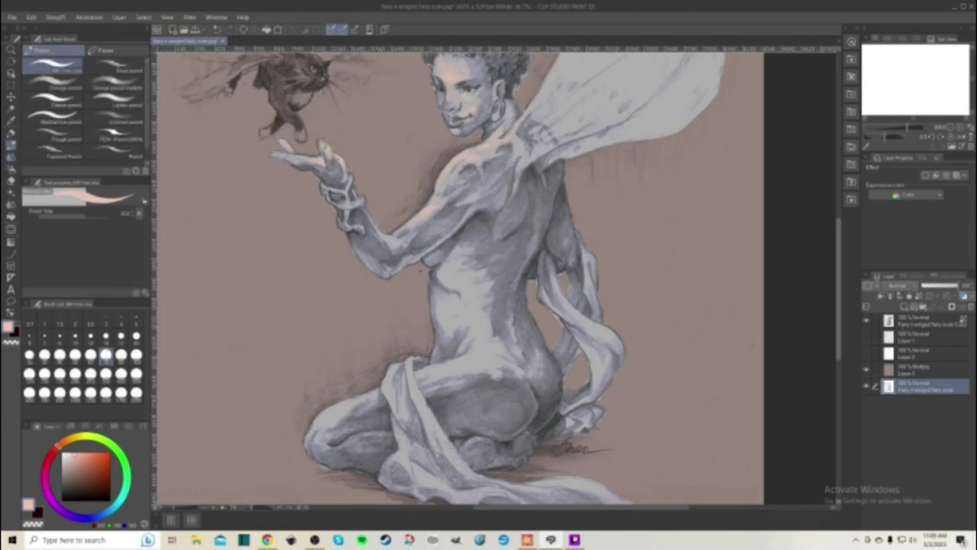
- Select the cut-out figure layer and paint soft pink light along the hip and lower back with a textured brush
{"action": "left_click", "coordinate": [921, 320]}
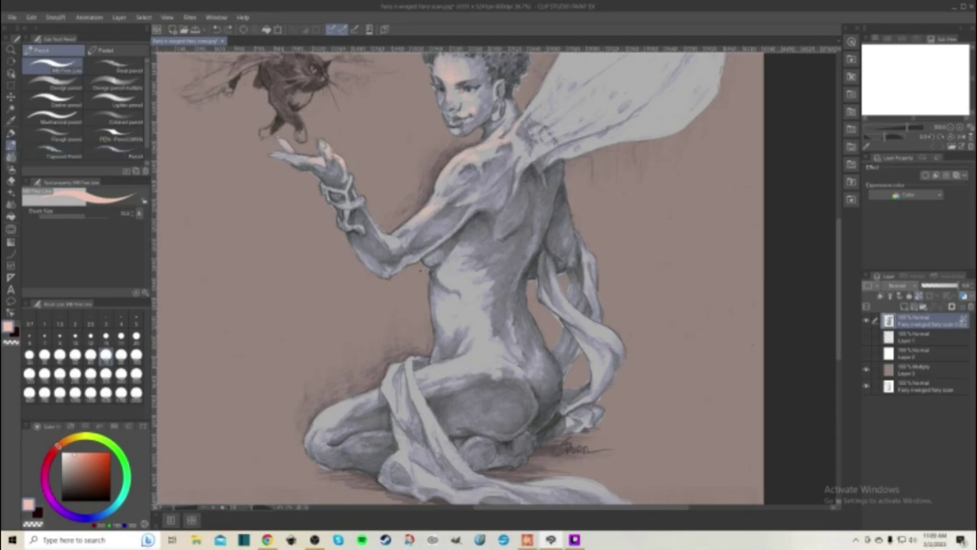
{"action": "left_click", "coordinate": [10, 156]}
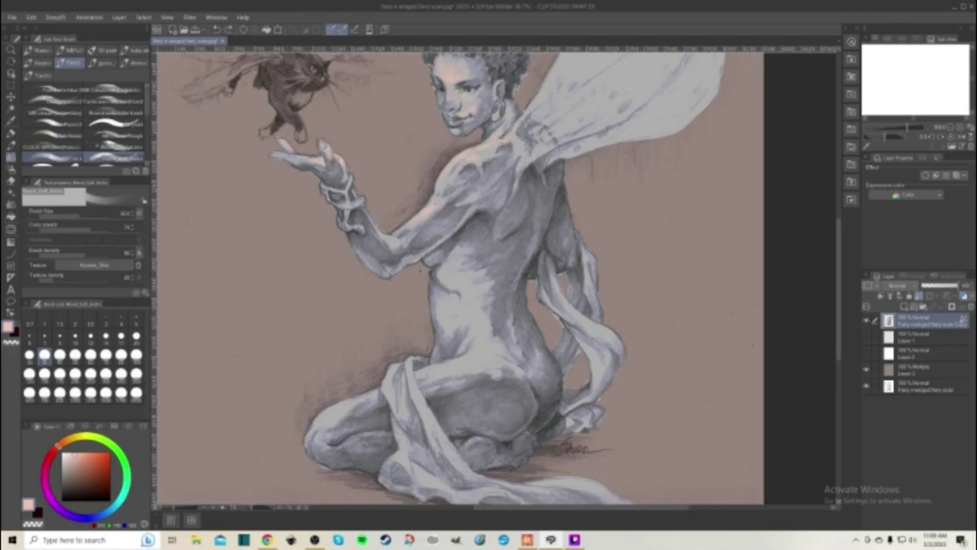
{"action": "scroll", "coordinate": [84, 126], "scroll_direction": "down", "scroll_amount": 1}
{"action": "left_click", "coordinate": [52, 127]}
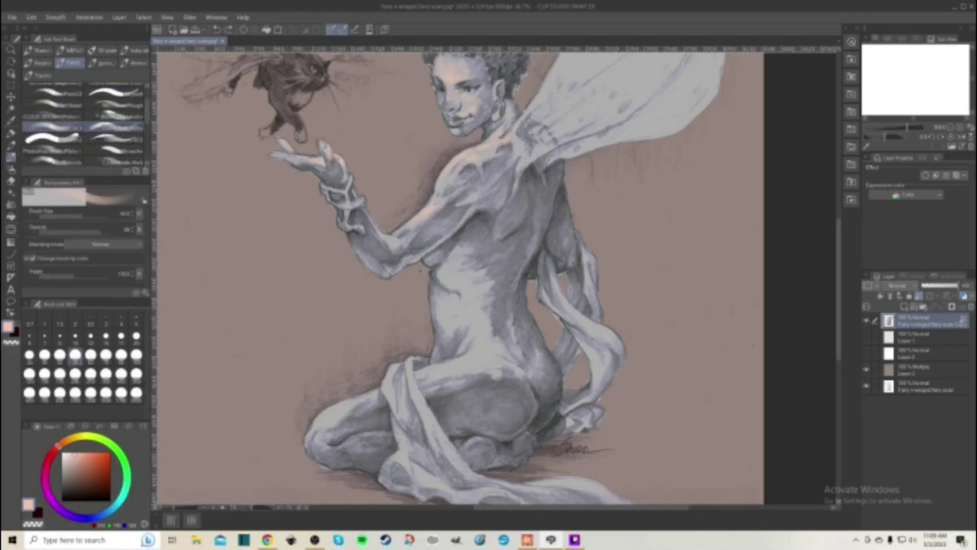
{"action": "left_click", "coordinate": [105, 354]}
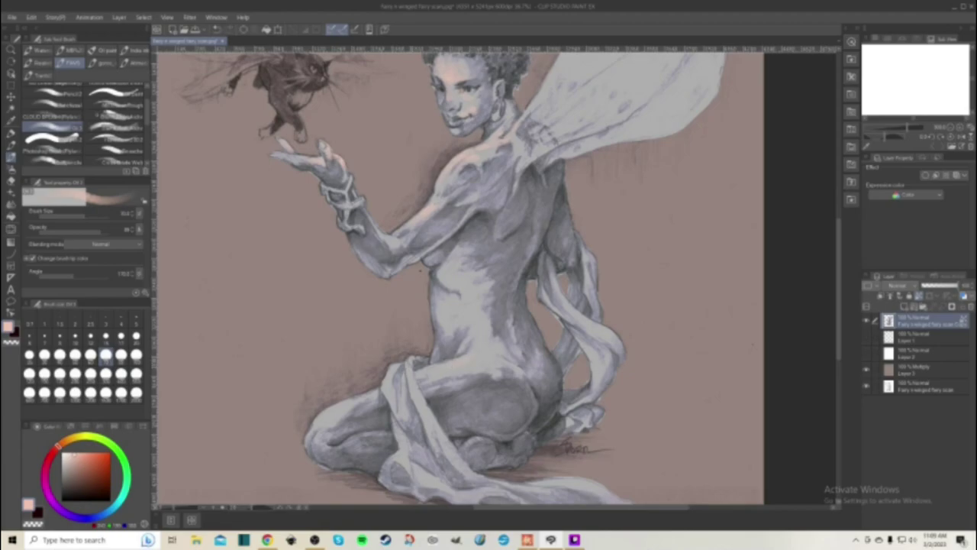
- Switch to a pale cyan and tint the cloth over the thigh and the light edge of the waist
{"action": "left_click", "coordinate": [118, 503]}
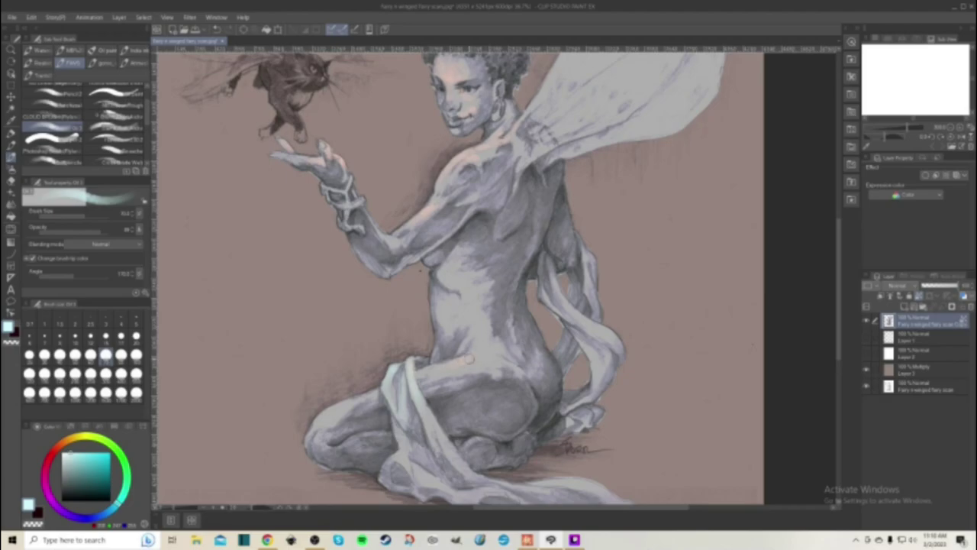
{"action": "left_click_drag", "start_coordinate": [442, 272], "coordinate": [453, 285]}
{"action": "left_click", "coordinate": [454, 285]}
{"action": "mouse_move", "coordinate": [588, 290]}
{"action": "left_mouse_down"}
{"action": "mouse_move", "coordinate": [587, 268]}
{"action": "mouse_move", "coordinate": [587, 289]}
{"action": "left_mouse_up"}
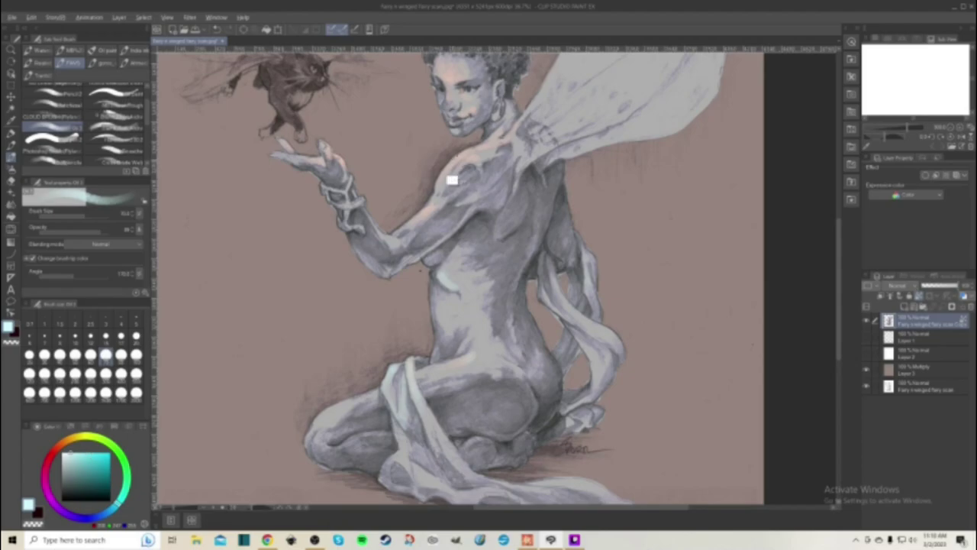
- Paint the waist and lower back highlights with a sampled skin tone and a lighter pale pink, using brush size 12
{"action": "left_click", "coordinate": [456, 160], "text": "alt"}
{"action": "mouse_move", "coordinate": [449, 282]}
{"action": "left_mouse_down"}
{"action": "mouse_move", "coordinate": [442, 271]}
{"action": "mouse_move", "coordinate": [455, 288]}
{"action": "mouse_move", "coordinate": [462, 264]}
{"action": "mouse_move", "coordinate": [441, 301]}
{"action": "mouse_move", "coordinate": [449, 298]}
{"action": "left_mouse_up"}
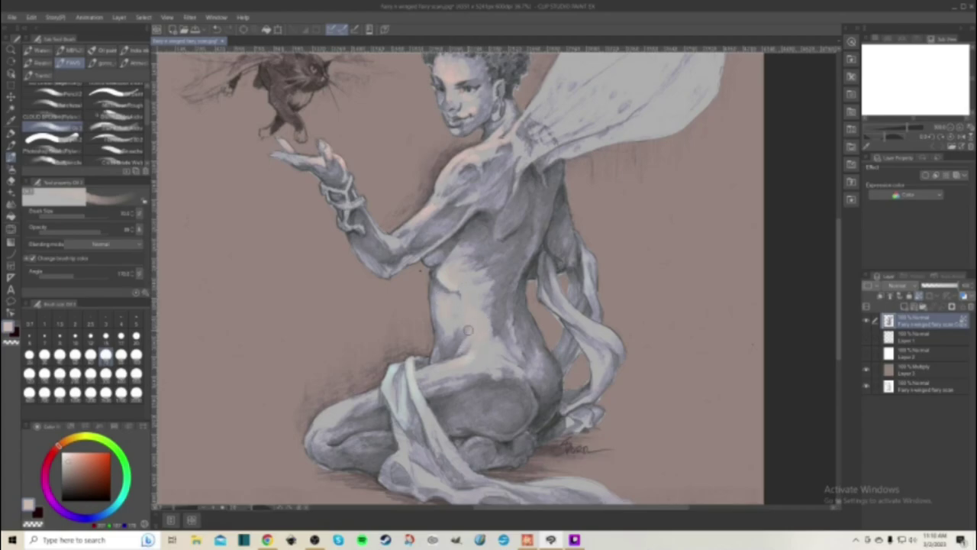
{"action": "left_click", "coordinate": [74, 452]}
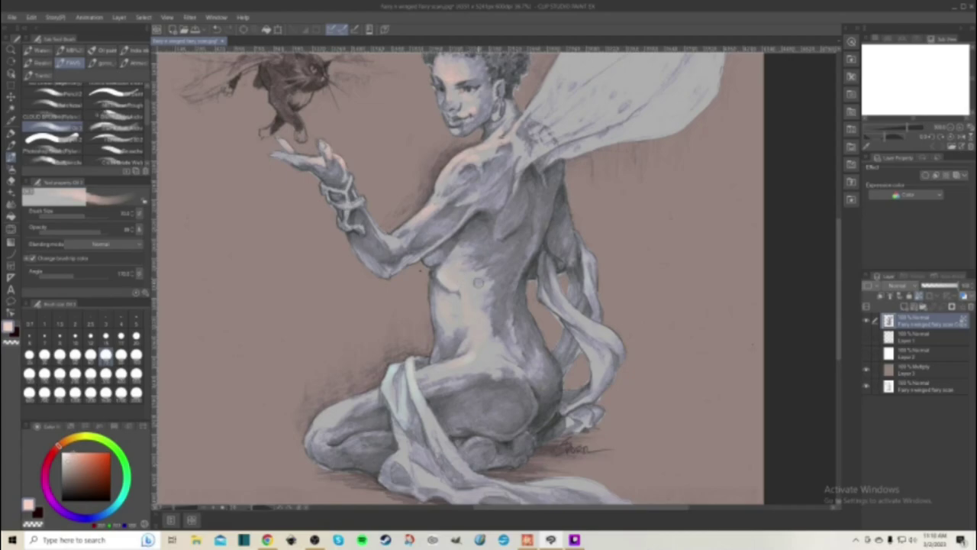
{"action": "left_click", "coordinate": [60, 355]}
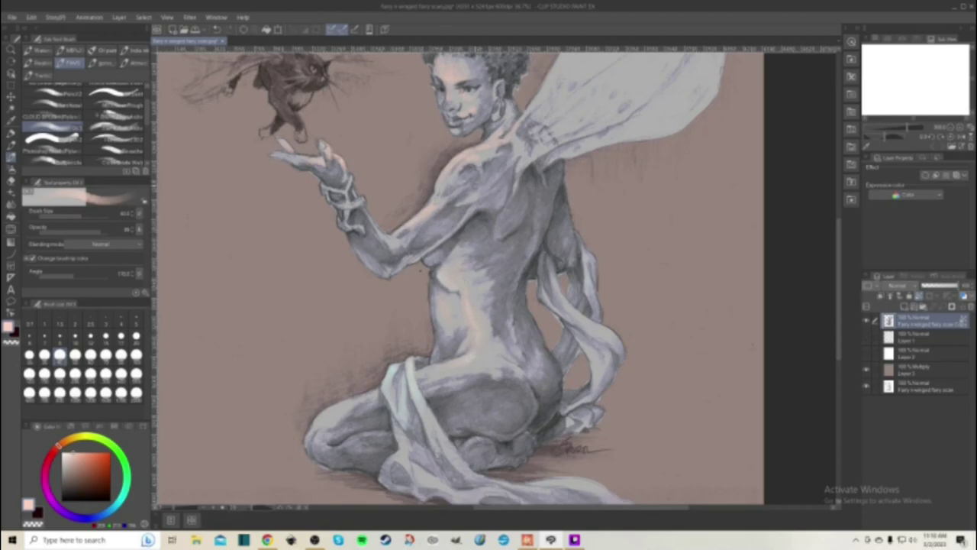
- Paint pale yellow highlights on the wrist wrappings, the cloth over the thigh and the sash hanging behind the back
{"action": "left_click", "coordinate": [82, 436]}
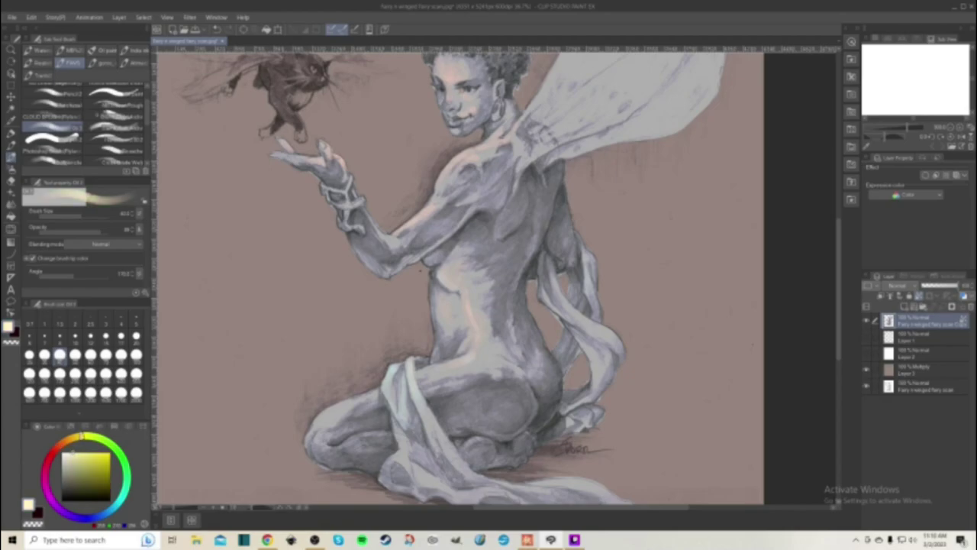
{"action": "left_click_drag", "start_coordinate": [325, 188], "coordinate": [328, 203]}
{"action": "left_click_drag", "start_coordinate": [340, 222], "coordinate": [344, 229]}
{"action": "left_click_drag", "start_coordinate": [394, 372], "coordinate": [400, 421]}
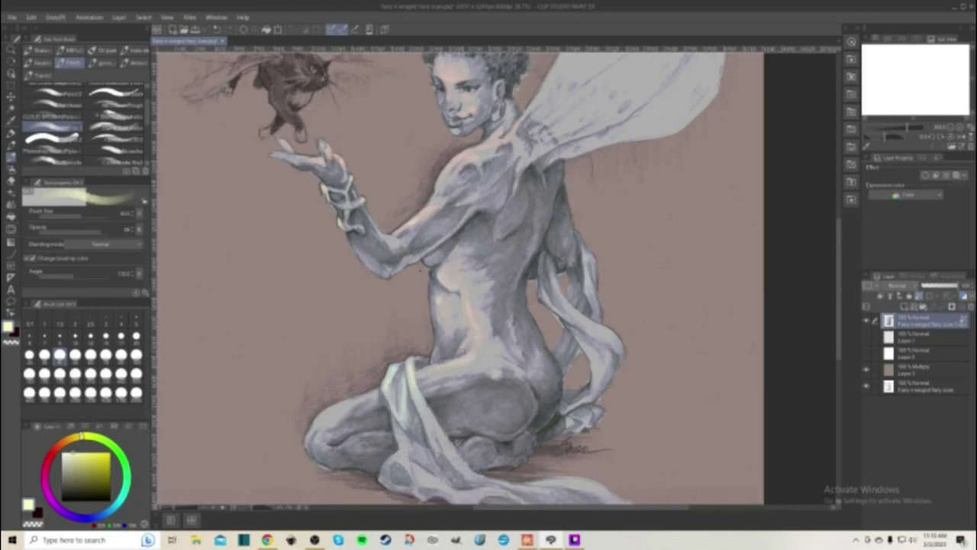
{"action": "mouse_move", "coordinate": [593, 323]}
{"action": "left_mouse_down"}
{"action": "mouse_move", "coordinate": [620, 349]}
{"action": "mouse_move", "coordinate": [609, 331]}
{"action": "left_mouse_up"}
{"action": "left_click_drag", "start_coordinate": [590, 240], "coordinate": [583, 278]}
- Paint pale yellow light along the outer edge of the large wing and on the tips of both wings
{"action": "scroll", "coordinate": [632, 232], "scroll_direction": "up", "scroll_amount": 5}
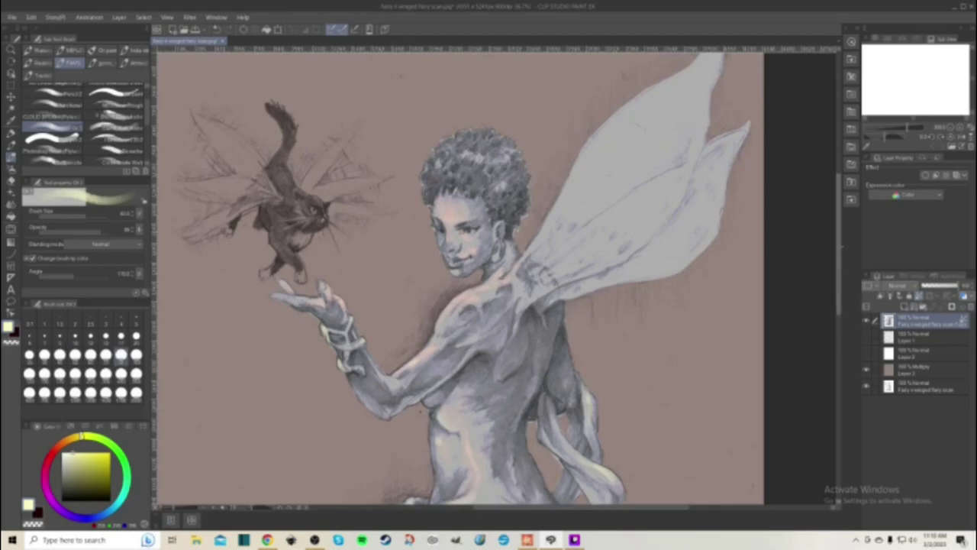
{"action": "scroll", "coordinate": [733, 122], "scroll_direction": "up", "scroll_amount": 2}
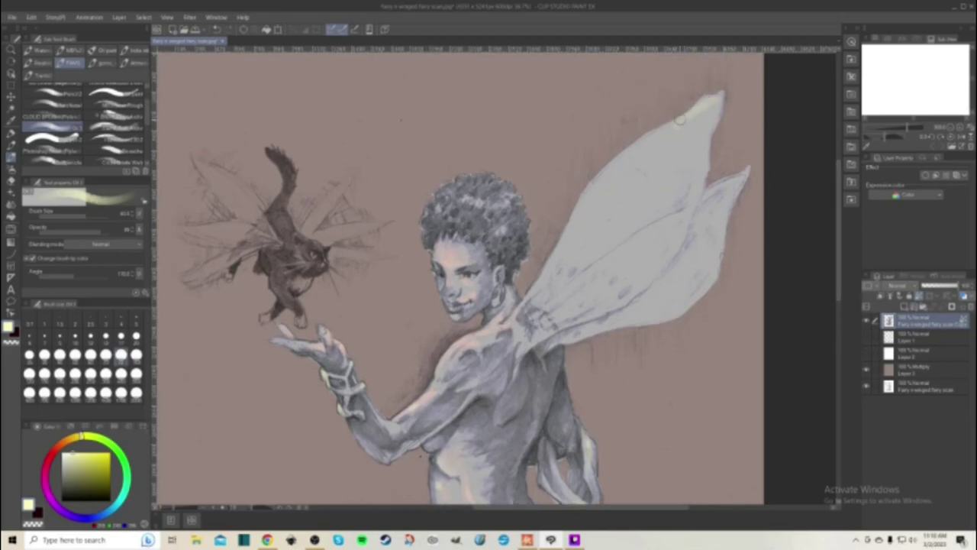
{"action": "left_click_drag", "start_coordinate": [616, 166], "coordinate": [514, 312]}
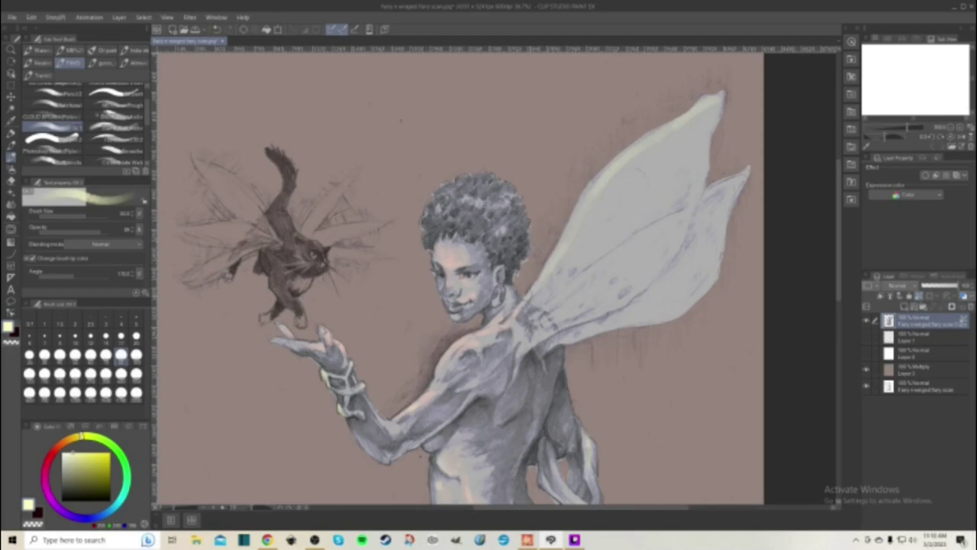
{"action": "mouse_move", "coordinate": [718, 194]}
{"action": "left_mouse_down"}
{"action": "mouse_move", "coordinate": [743, 176]}
{"action": "mouse_move", "coordinate": [696, 185]}
{"action": "left_mouse_up"}
{"action": "mouse_move", "coordinate": [714, 104]}
{"action": "left_mouse_down"}
{"action": "mouse_move", "coordinate": [719, 95]}
{"action": "mouse_move", "coordinate": [699, 104]}
{"action": "mouse_move", "coordinate": [711, 136]}
{"action": "mouse_move", "coordinate": [717, 114]}
{"action": "left_mouse_up"}
{"action": "left_click_drag", "start_coordinate": [600, 191], "coordinate": [674, 136]}
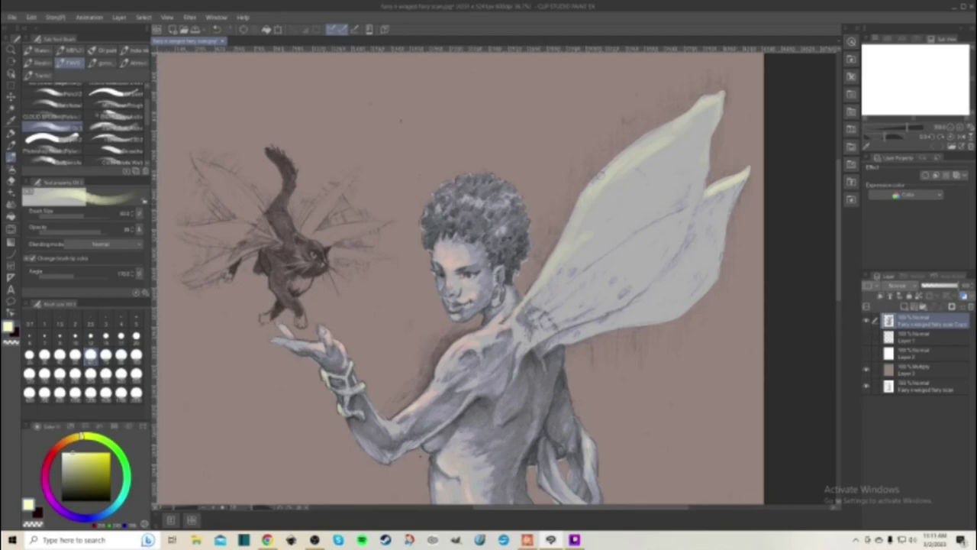
{"action": "left_click_drag", "start_coordinate": [582, 200], "coordinate": [624, 152]}
{"action": "mouse_move", "coordinate": [590, 191]}
{"action": "left_mouse_down"}
{"action": "mouse_move", "coordinate": [628, 150]}
{"action": "mouse_move", "coordinate": [719, 93]}
{"action": "mouse_move", "coordinate": [572, 218]}
{"action": "mouse_move", "coordinate": [542, 272]}
{"action": "left_mouse_up"}
{"action": "left_click_drag", "start_coordinate": [703, 190], "coordinate": [720, 181]}
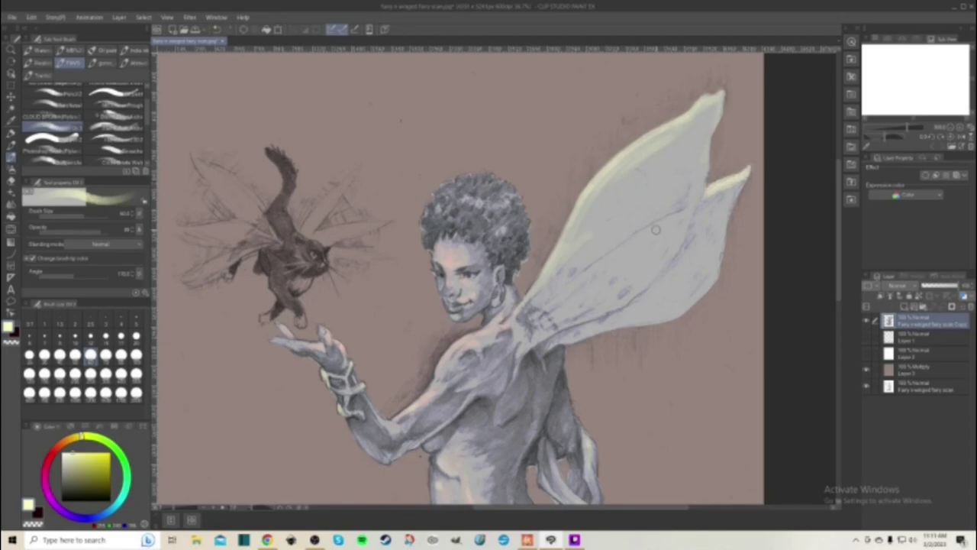
- Switch to a pale yellow-green and paint the small wing's outer edge and the central vein of the large wing
{"action": "left_click", "coordinate": [97, 437]}
{"action": "left_click", "coordinate": [72, 458]}
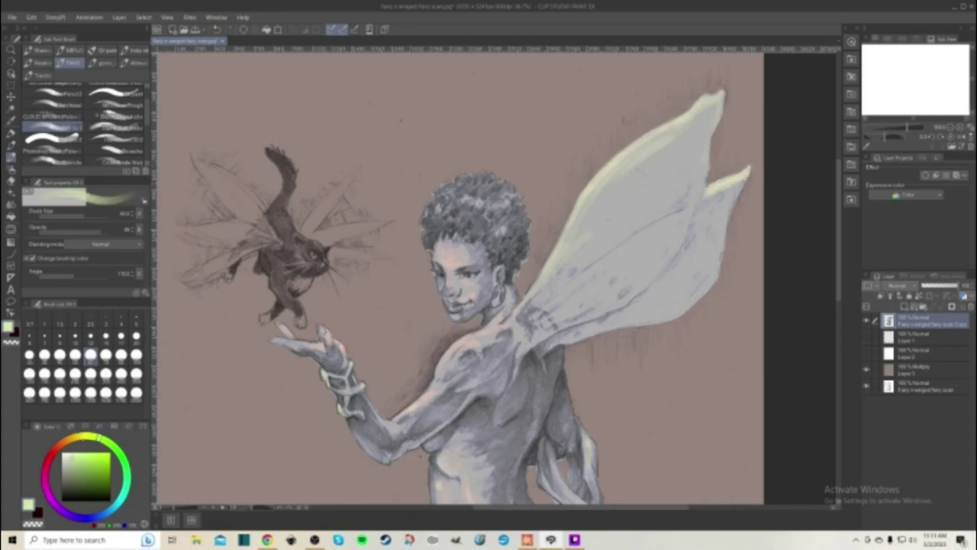
{"action": "left_click_drag", "start_coordinate": [724, 245], "coordinate": [715, 274]}
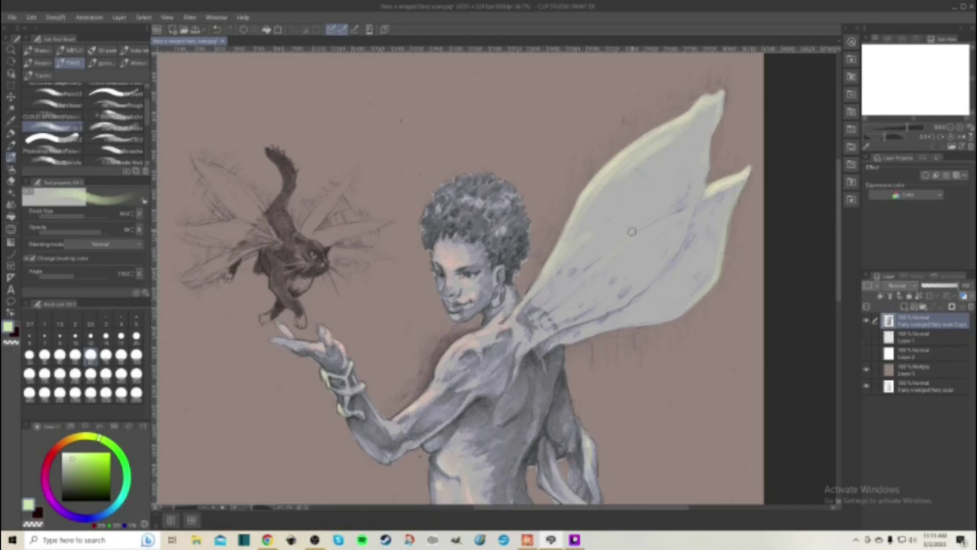
{"action": "left_click_drag", "start_coordinate": [578, 276], "coordinate": [682, 209]}
{"action": "left_click_drag", "start_coordinate": [639, 233], "coordinate": [704, 191]}
- Pick a medium orange-brown as the painting colour for the fairy's skin
{"action": "scroll", "coordinate": [631, 218], "scroll_direction": "down", "scroll_amount": 3}
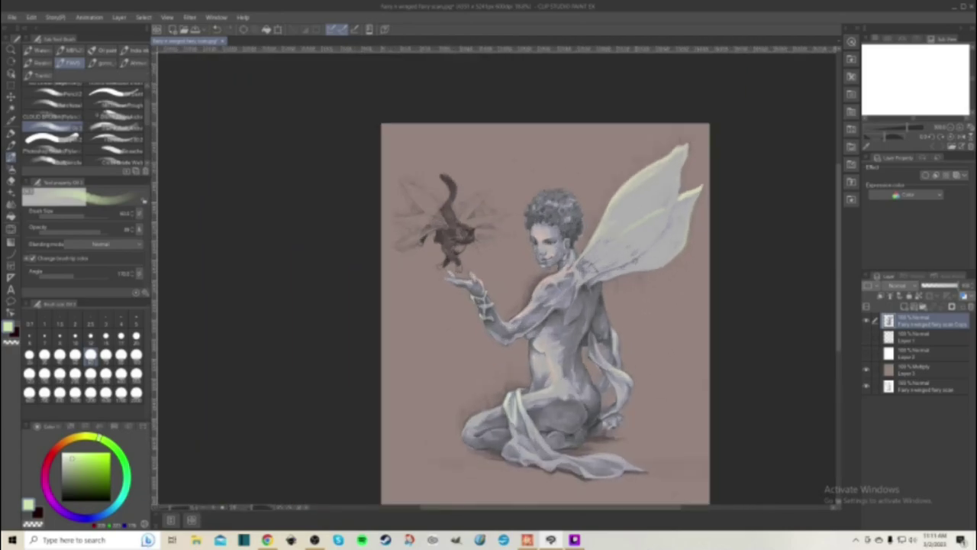
{"action": "scroll", "coordinate": [581, 263], "scroll_direction": "up", "scroll_amount": 4}
{"action": "scroll", "coordinate": [572, 287], "scroll_direction": "down", "scroll_amount": 2}
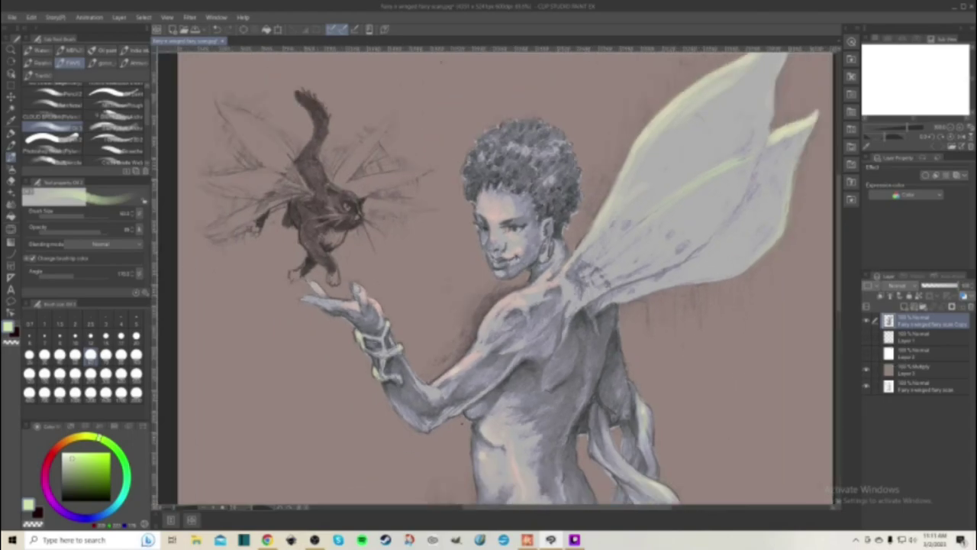
{"action": "scroll", "coordinate": [596, 290], "scroll_direction": "up", "scroll_amount": 1}
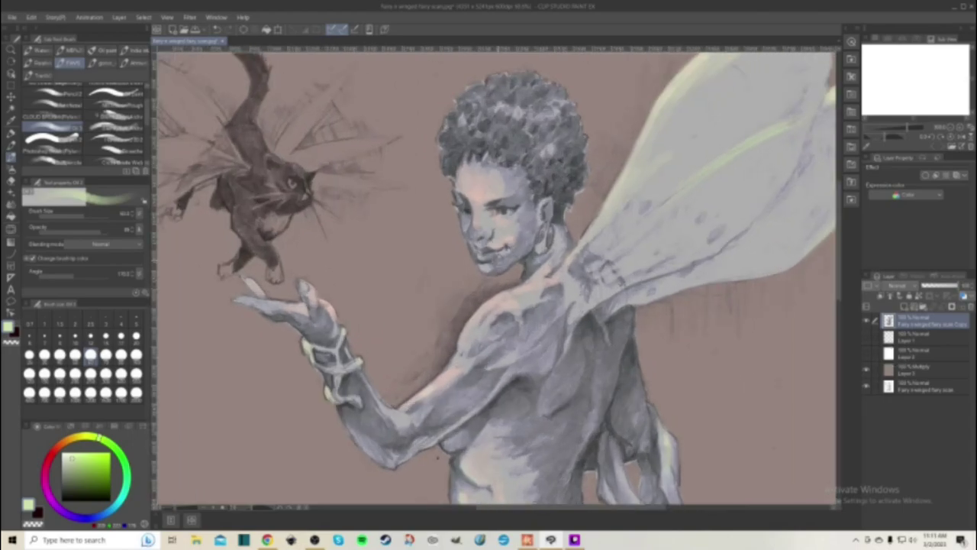
{"action": "left_click", "coordinate": [65, 442]}
{"action": "left_click_drag", "start_coordinate": [74, 459], "coordinate": [87, 467]}
{"action": "left_click", "coordinate": [63, 442]}
{"action": "left_click", "coordinate": [85, 474]}
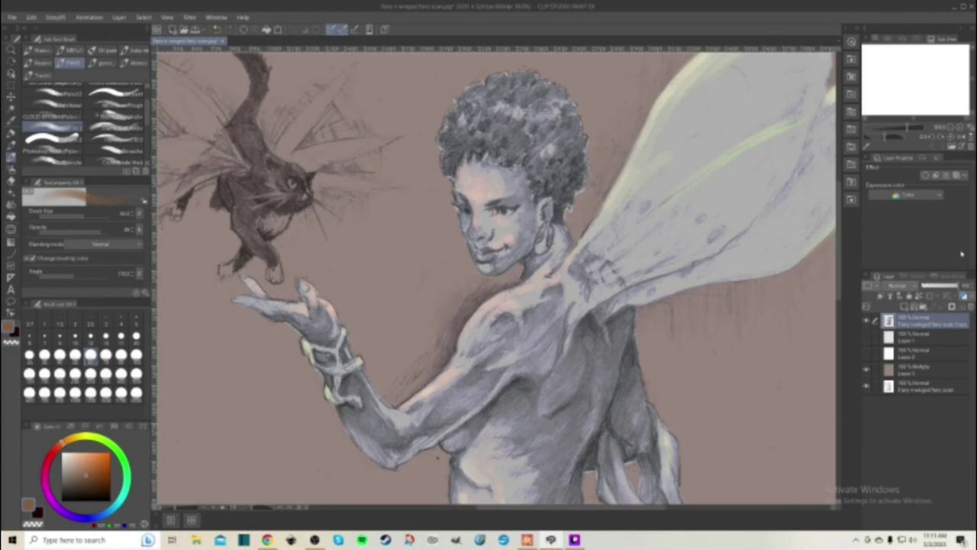
- Add a new raster layer above the cut-out fairy scan and set its blending mode to Multiply
{"action": "right_click", "coordinate": [938, 324]}
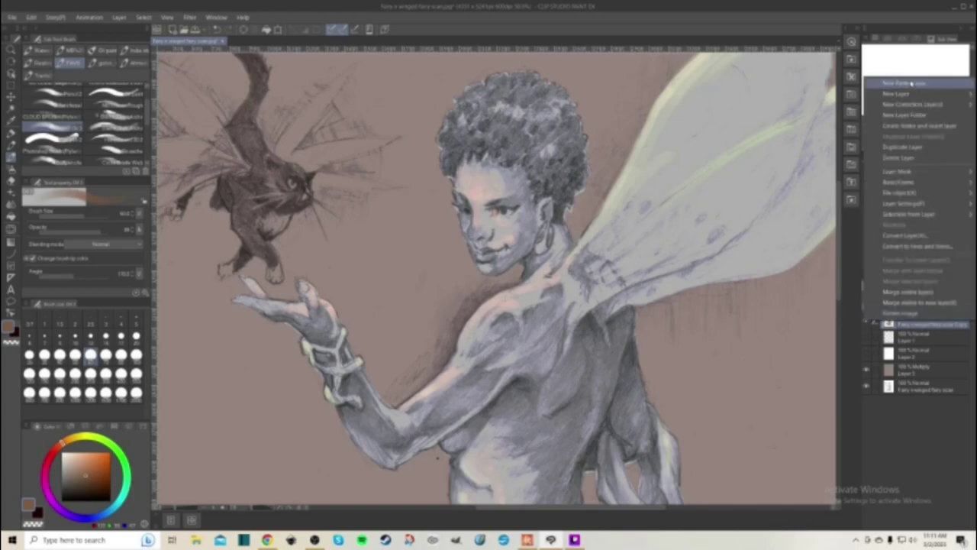
{"action": "left_click", "coordinate": [886, 263]}
{"action": "left_click", "coordinate": [912, 288]}
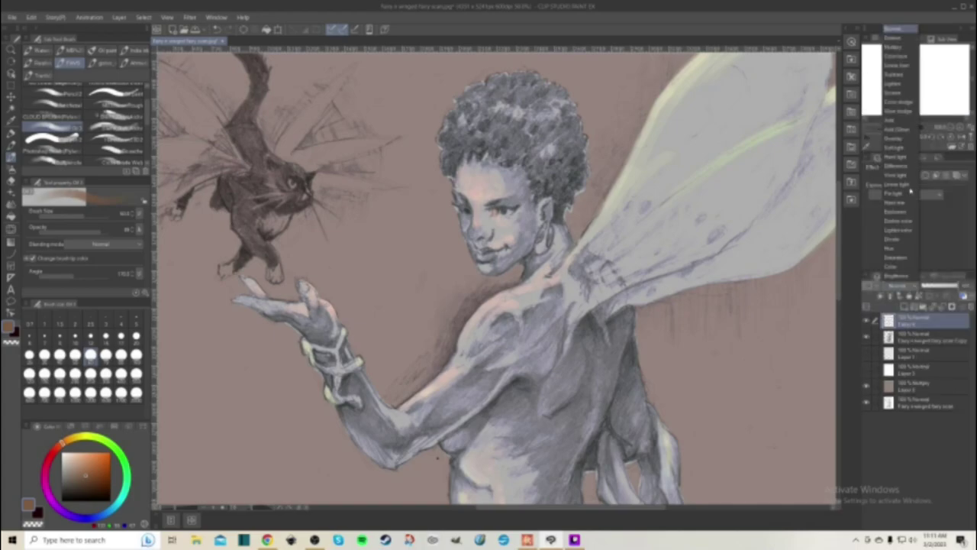
{"action": "left_click", "coordinate": [901, 49]}
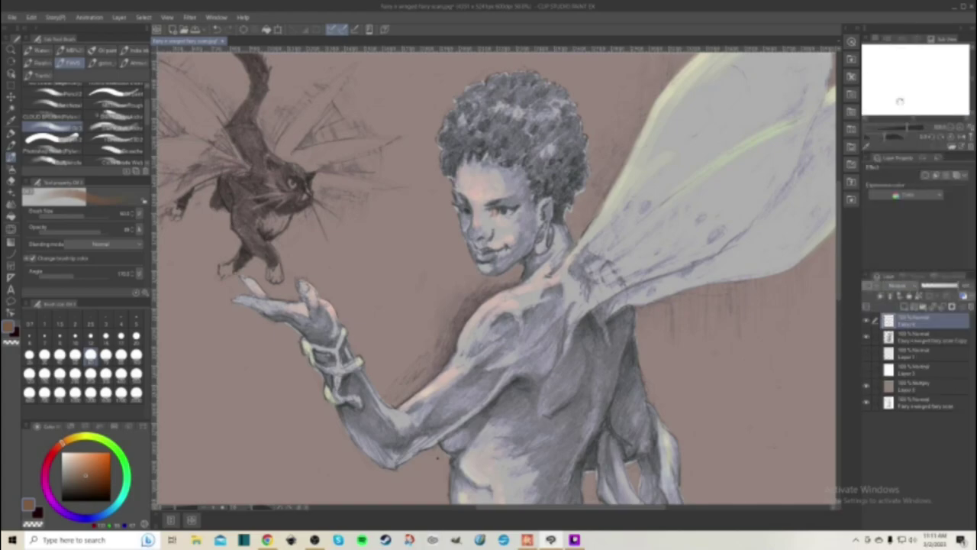
- Create a selection from the cut-out fairy layer, make the Multiply layer active and hide the selection border
{"action": "right_click", "coordinate": [960, 337]}
{"action": "mouse_move", "coordinate": [916, 235]}
{"action": "left_click", "coordinate": [809, 236]}
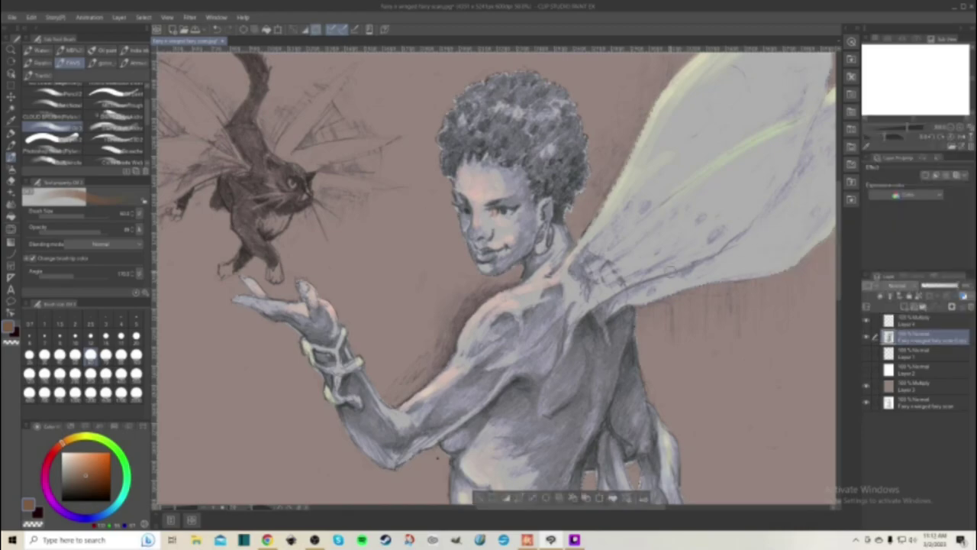
{"action": "left_click", "coordinate": [939, 322]}
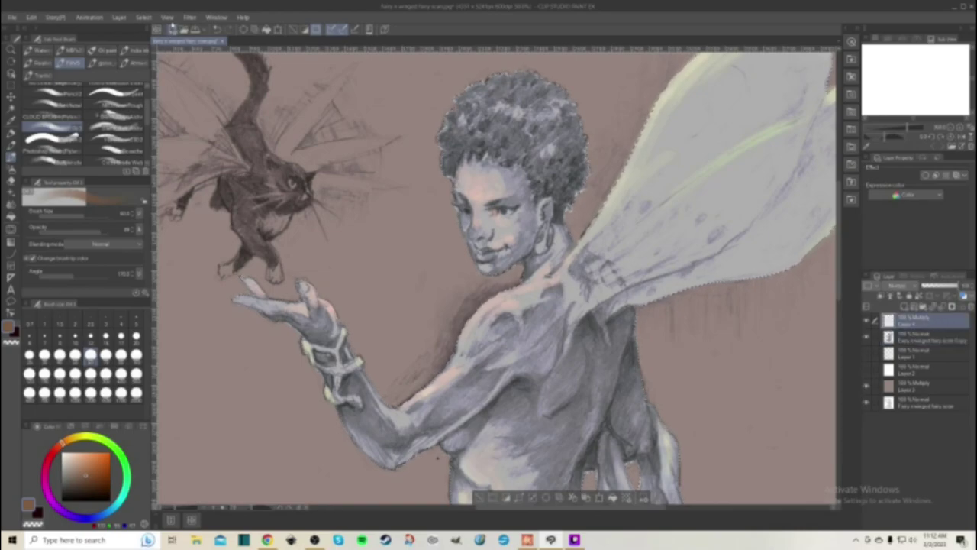
{"action": "left_click", "coordinate": [143, 17]}
{"action": "mouse_move", "coordinate": [166, 16]}
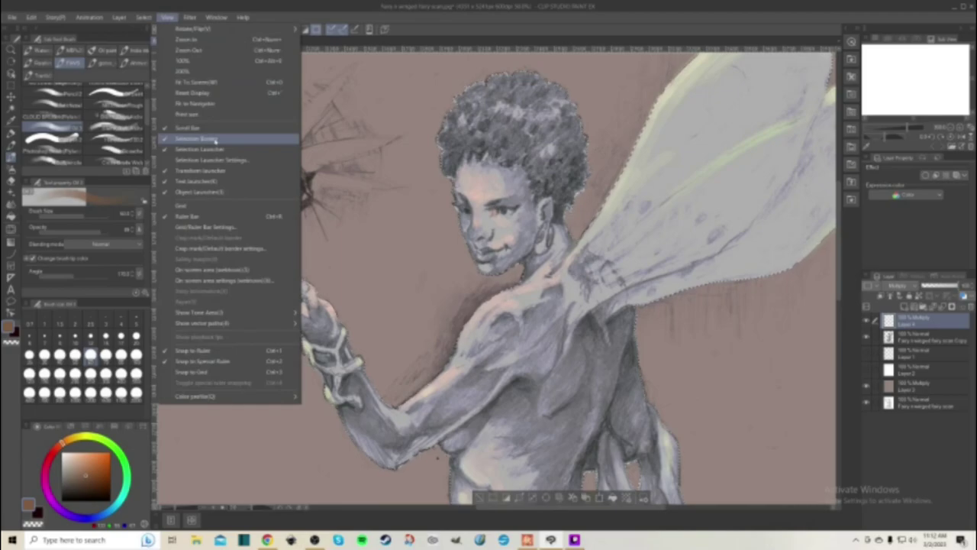
{"action": "left_click", "coordinate": [216, 139]}
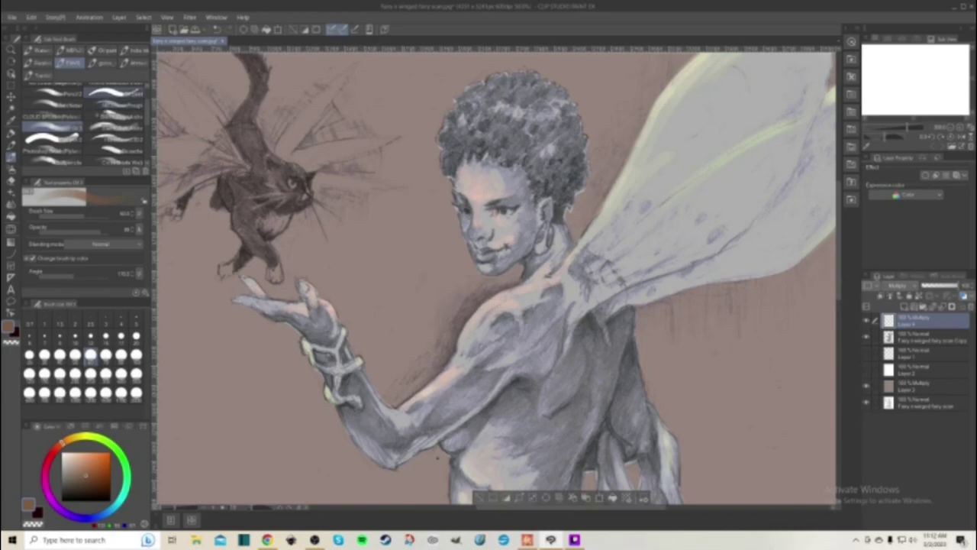
- Switch to the Oil paint brush, undo the test strokes on the shoulder and choose a lighter orange-brown
{"action": "left_click", "coordinate": [114, 92]}
{"action": "mouse_move", "coordinate": [505, 293]}
{"action": "left_mouse_down"}
{"action": "mouse_move", "coordinate": [489, 315]}
{"action": "mouse_move", "coordinate": [489, 301]}
{"action": "left_mouse_up"}
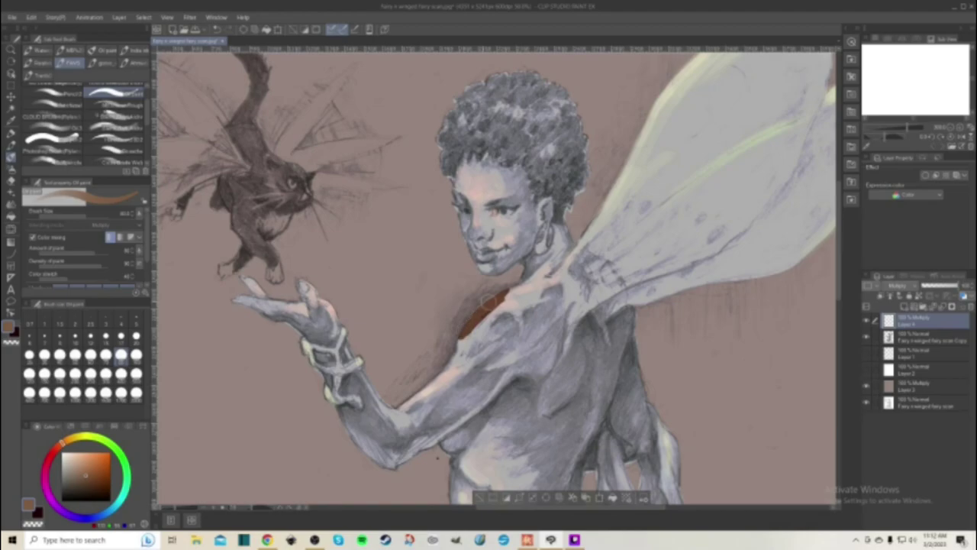
{"action": "mouse_move", "coordinate": [459, 342]}
{"action": "left_mouse_down"}
{"action": "mouse_move", "coordinate": [510, 295]}
{"action": "mouse_move", "coordinate": [522, 299]}
{"action": "left_mouse_up"}
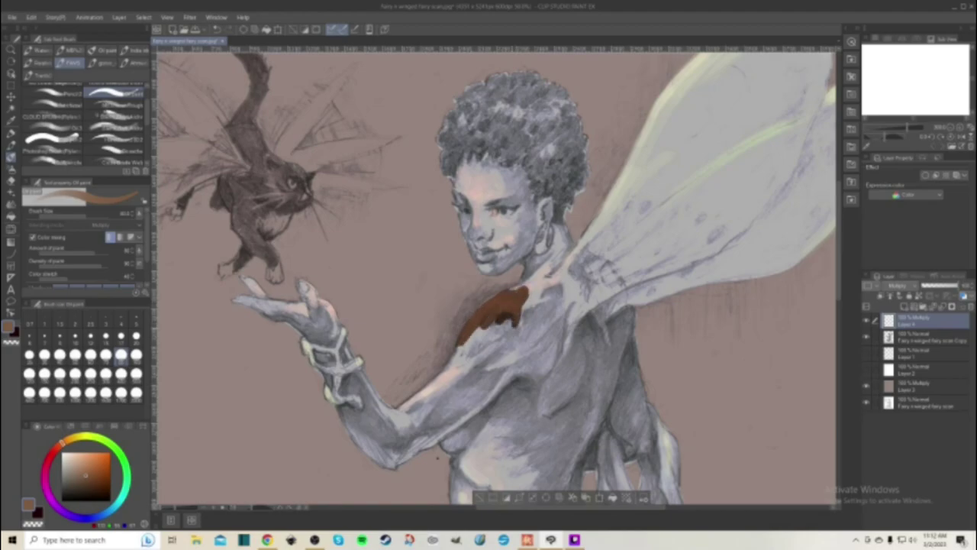
{"action": "key", "text": "ctrl+z"}
{"action": "left_click_drag", "start_coordinate": [87, 471], "coordinate": [87, 461]}
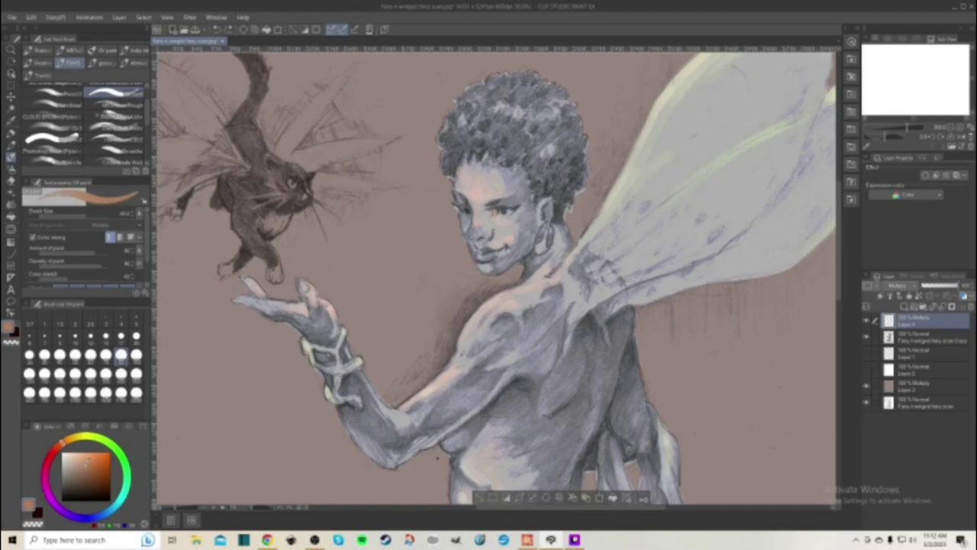
- Paint the face, neck, near shoulder, raised hand and upper edge of the arm orange-brown, leaving the wrist wrappings uncoloured
{"action": "mouse_move", "coordinate": [523, 196]}
{"action": "left_mouse_down"}
{"action": "mouse_move", "coordinate": [516, 166]}
{"action": "mouse_move", "coordinate": [475, 158]}
{"action": "mouse_move", "coordinate": [467, 168]}
{"action": "left_mouse_up"}
{"action": "mouse_move", "coordinate": [457, 182]}
{"action": "left_mouse_down"}
{"action": "mouse_move", "coordinate": [459, 200]}
{"action": "mouse_move", "coordinate": [465, 177]}
{"action": "mouse_move", "coordinate": [484, 213]}
{"action": "mouse_move", "coordinate": [491, 170]}
{"action": "mouse_move", "coordinate": [532, 191]}
{"action": "mouse_move", "coordinate": [543, 221]}
{"action": "mouse_move", "coordinate": [550, 199]}
{"action": "mouse_move", "coordinate": [535, 225]}
{"action": "mouse_move", "coordinate": [504, 236]}
{"action": "mouse_move", "coordinate": [473, 219]}
{"action": "mouse_move", "coordinate": [467, 233]}
{"action": "mouse_move", "coordinate": [458, 203]}
{"action": "mouse_move", "coordinate": [473, 260]}
{"action": "mouse_move", "coordinate": [488, 269]}
{"action": "mouse_move", "coordinate": [527, 256]}
{"action": "mouse_move", "coordinate": [563, 222]}
{"action": "mouse_move", "coordinate": [535, 268]}
{"action": "mouse_move", "coordinate": [565, 244]}
{"action": "mouse_move", "coordinate": [564, 225]}
{"action": "mouse_move", "coordinate": [546, 226]}
{"action": "mouse_move", "coordinate": [565, 246]}
{"action": "mouse_move", "coordinate": [561, 264]}
{"action": "mouse_move", "coordinate": [475, 327]}
{"action": "mouse_move", "coordinate": [460, 355]}
{"action": "mouse_move", "coordinate": [487, 305]}
{"action": "mouse_move", "coordinate": [507, 368]}
{"action": "left_mouse_up"}
{"action": "mouse_move", "coordinate": [336, 317]}
{"action": "left_mouse_down"}
{"action": "mouse_move", "coordinate": [320, 337]}
{"action": "mouse_move", "coordinate": [232, 296]}
{"action": "mouse_move", "coordinate": [242, 300]}
{"action": "mouse_move", "coordinate": [249, 287]}
{"action": "mouse_move", "coordinate": [302, 319]}
{"action": "mouse_move", "coordinate": [325, 320]}
{"action": "mouse_move", "coordinate": [324, 329]}
{"action": "mouse_move", "coordinate": [301, 279]}
{"action": "left_mouse_up"}
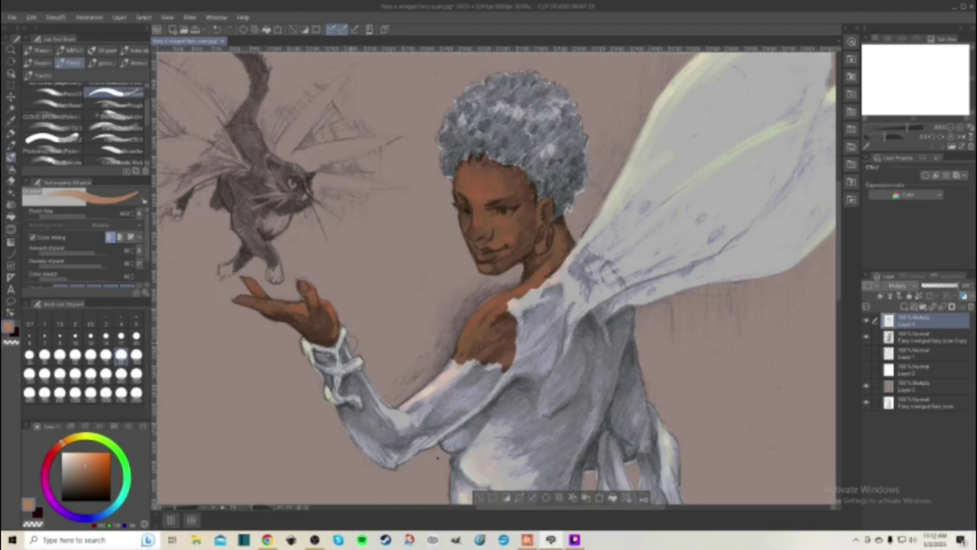
{"action": "mouse_move", "coordinate": [344, 341]}
{"action": "left_mouse_down"}
{"action": "mouse_move", "coordinate": [348, 364]}
{"action": "mouse_move", "coordinate": [317, 361]}
{"action": "mouse_move", "coordinate": [365, 405]}
{"action": "left_mouse_up"}
{"action": "mouse_move", "coordinate": [347, 372]}
{"action": "left_mouse_down"}
{"action": "mouse_move", "coordinate": [400, 425]}
{"action": "mouse_move", "coordinate": [367, 386]}
{"action": "mouse_move", "coordinate": [393, 416]}
{"action": "mouse_move", "coordinate": [457, 357]}
{"action": "mouse_move", "coordinate": [442, 364]}
{"action": "left_mouse_up"}
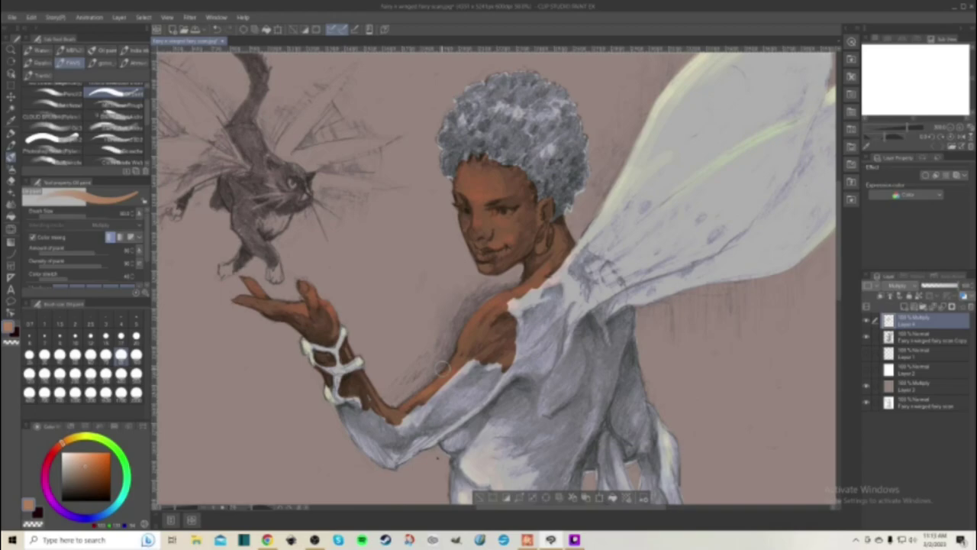
- Paint brown strokes across the upper back below the wings and dab brown spots onto the wing base
{"action": "mouse_move", "coordinate": [543, 296]}
{"action": "left_mouse_down"}
{"action": "mouse_move", "coordinate": [561, 291]}
{"action": "mouse_move", "coordinate": [559, 344]}
{"action": "mouse_move", "coordinate": [580, 298]}
{"action": "mouse_move", "coordinate": [550, 372]}
{"action": "mouse_move", "coordinate": [595, 314]}
{"action": "mouse_move", "coordinate": [609, 345]}
{"action": "mouse_move", "coordinate": [636, 305]}
{"action": "mouse_move", "coordinate": [603, 343]}
{"action": "mouse_move", "coordinate": [632, 353]}
{"action": "left_mouse_up"}
{"action": "left_click", "coordinate": [582, 273]}
{"action": "left_click", "coordinate": [592, 268]}
{"action": "left_click", "coordinate": [592, 262]}
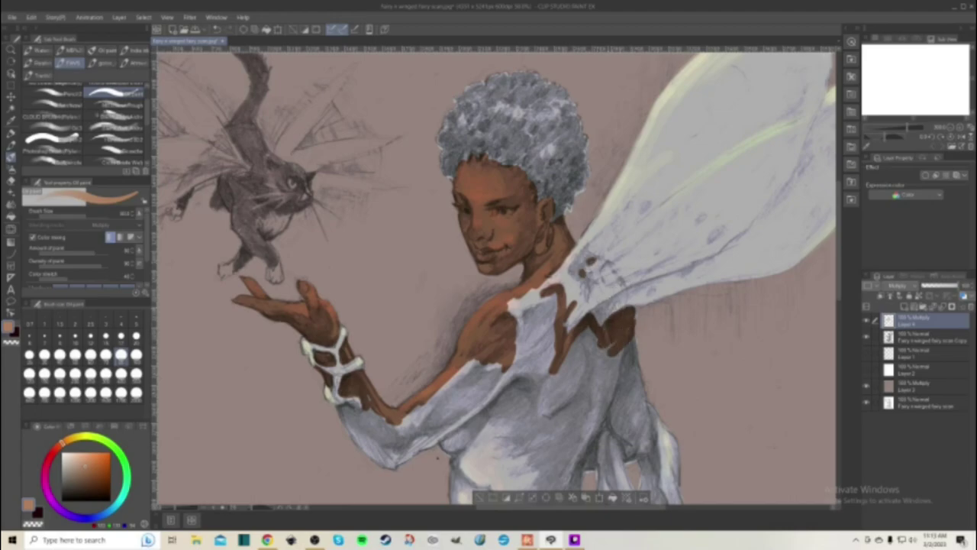
{"action": "left_click", "coordinate": [604, 276]}
{"action": "left_click", "coordinate": [608, 261]}
{"action": "left_click", "coordinate": [577, 268]}
{"action": "left_click_drag", "start_coordinate": [579, 271], "coordinate": [584, 307]}
- Soften the brown spots at the wing base with the Blend tool and return to the Oil paint brush
{"action": "key", "text": "j"}
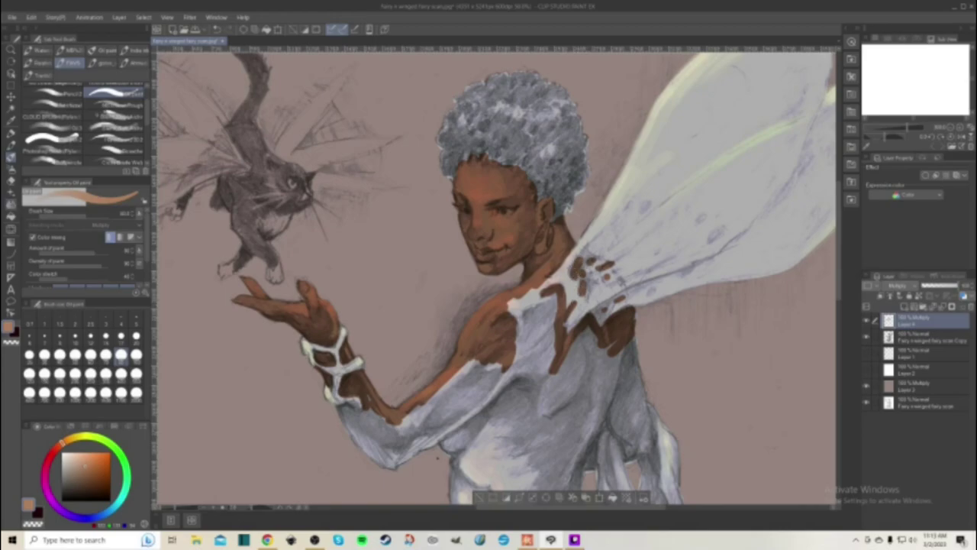
{"action": "left_click_drag", "start_coordinate": [578, 258], "coordinate": [583, 298]}
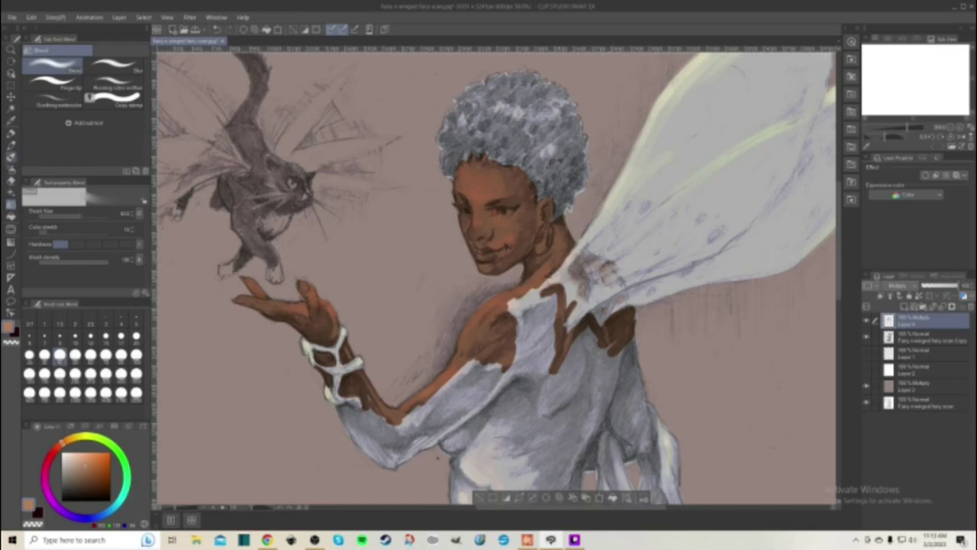
{"action": "left_click", "coordinate": [11, 157]}
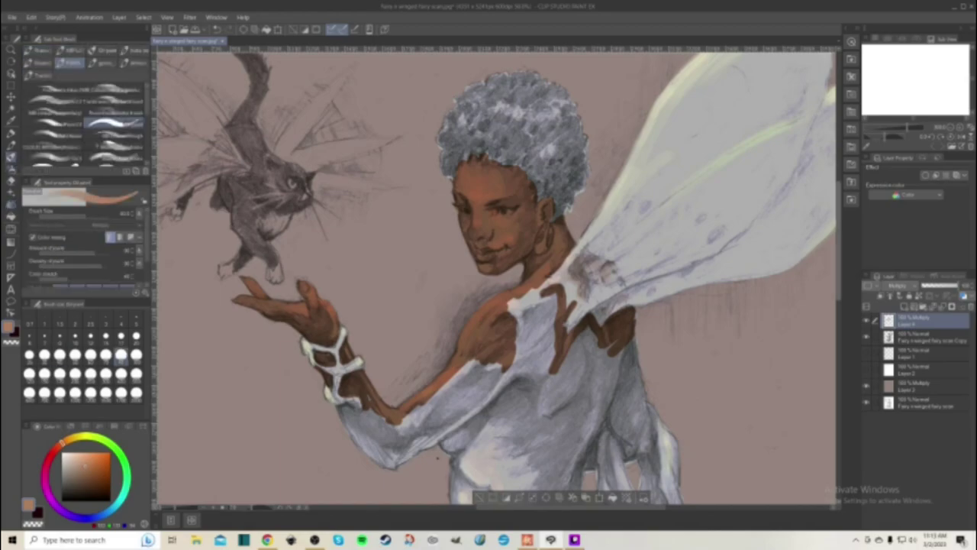
- Paint the rest of the raised arm and the far arm brown, and outline both sides of the waist
{"action": "scroll", "coordinate": [496, 275], "scroll_direction": "down", "scroll_amount": 4}
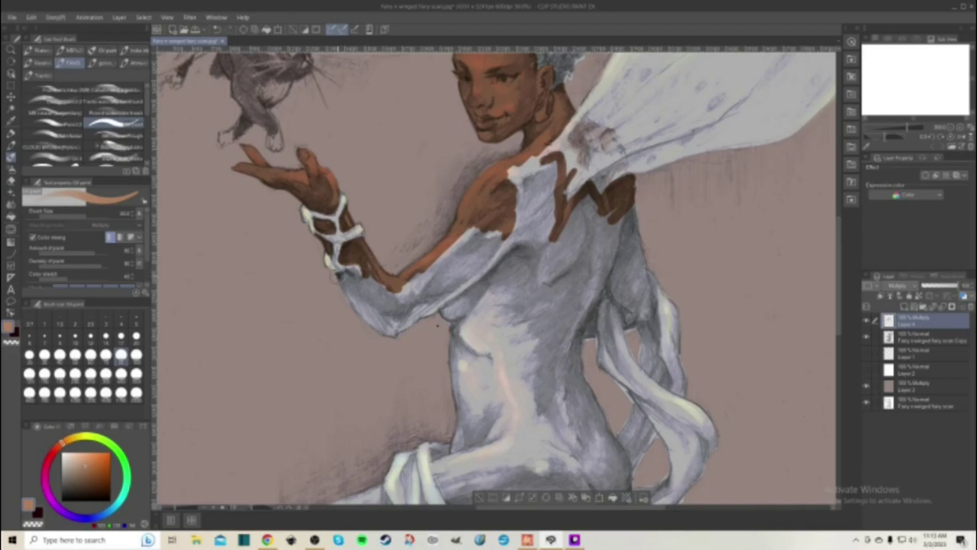
{"action": "mouse_move", "coordinate": [345, 274]}
{"action": "left_mouse_down"}
{"action": "mouse_move", "coordinate": [369, 277]}
{"action": "mouse_move", "coordinate": [344, 281]}
{"action": "mouse_move", "coordinate": [367, 282]}
{"action": "mouse_move", "coordinate": [345, 282]}
{"action": "mouse_move", "coordinate": [354, 307]}
{"action": "mouse_move", "coordinate": [384, 309]}
{"action": "mouse_move", "coordinate": [377, 324]}
{"action": "mouse_move", "coordinate": [366, 287]}
{"action": "mouse_move", "coordinate": [354, 296]}
{"action": "mouse_move", "coordinate": [377, 325]}
{"action": "mouse_move", "coordinate": [408, 321]}
{"action": "mouse_move", "coordinate": [383, 331]}
{"action": "mouse_move", "coordinate": [364, 318]}
{"action": "mouse_move", "coordinate": [415, 321]}
{"action": "mouse_move", "coordinate": [421, 276]}
{"action": "mouse_move", "coordinate": [481, 242]}
{"action": "mouse_move", "coordinate": [496, 250]}
{"action": "mouse_move", "coordinate": [456, 272]}
{"action": "mouse_move", "coordinate": [447, 307]}
{"action": "mouse_move", "coordinate": [453, 455]}
{"action": "left_mouse_up"}
{"action": "left_click_drag", "start_coordinate": [471, 398], "coordinate": [460, 431]}
{"action": "mouse_move", "coordinate": [598, 438]}
{"action": "left_mouse_down"}
{"action": "mouse_move", "coordinate": [579, 360]}
{"action": "mouse_move", "coordinate": [625, 259]}
{"action": "left_mouse_up"}
{"action": "mouse_move", "coordinate": [604, 291]}
{"action": "left_mouse_down"}
{"action": "mouse_move", "coordinate": [629, 318]}
{"action": "mouse_move", "coordinate": [631, 302]}
{"action": "mouse_move", "coordinate": [642, 317]}
{"action": "mouse_move", "coordinate": [652, 310]}
{"action": "mouse_move", "coordinate": [631, 188]}
{"action": "left_mouse_up"}
{"action": "left_click_drag", "start_coordinate": [639, 264], "coordinate": [644, 279]}
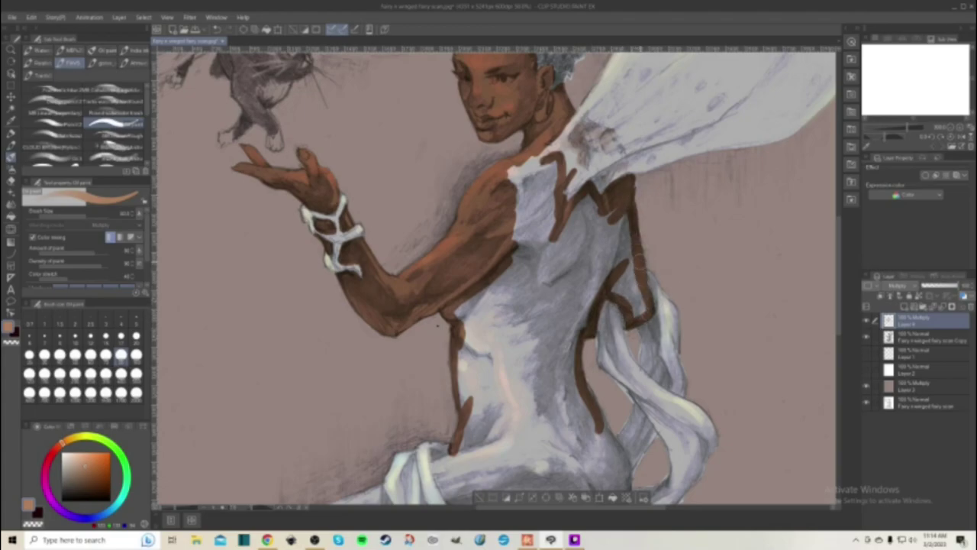
{"action": "mouse_move", "coordinate": [629, 181]}
{"action": "left_mouse_down"}
{"action": "mouse_move", "coordinate": [631, 300]}
{"action": "mouse_move", "coordinate": [643, 321]}
{"action": "mouse_move", "coordinate": [619, 259]}
{"action": "mouse_move", "coordinate": [615, 218]}
{"action": "left_mouse_up"}
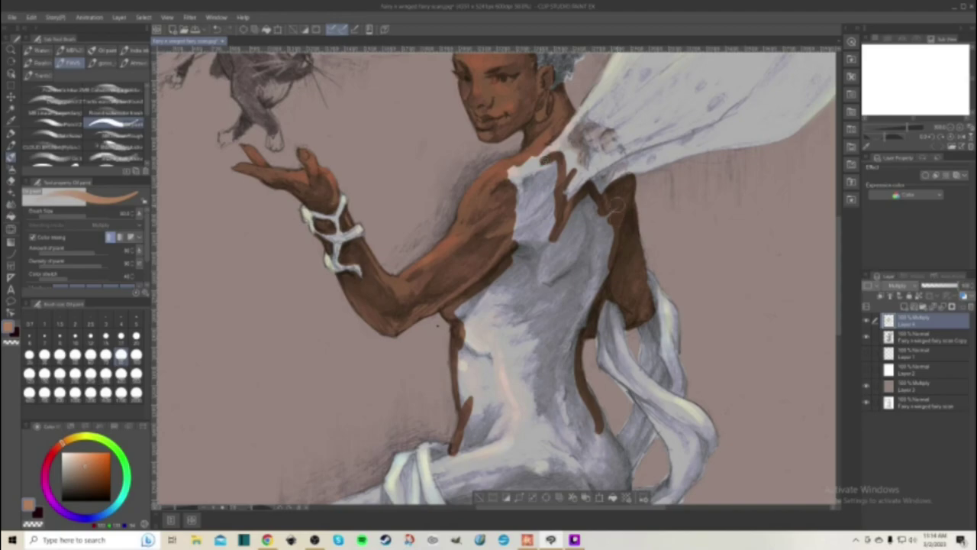
- Close a brown outline around the back, hips and feet along the cloth edge and fill the enclosed area with brown
{"action": "mouse_move", "coordinate": [545, 157]}
{"action": "left_mouse_down"}
{"action": "mouse_move", "coordinate": [522, 167]}
{"action": "mouse_move", "coordinate": [519, 184]}
{"action": "mouse_move", "coordinate": [544, 167]}
{"action": "mouse_move", "coordinate": [565, 208]}
{"action": "mouse_move", "coordinate": [607, 221]}
{"action": "left_mouse_up"}
{"action": "scroll", "coordinate": [591, 368], "scroll_direction": "down", "scroll_amount": 5}
{"action": "mouse_move", "coordinate": [580, 397]}
{"action": "left_mouse_down"}
{"action": "mouse_move", "coordinate": [597, 368]}
{"action": "mouse_move", "coordinate": [635, 350]}
{"action": "mouse_move", "coordinate": [624, 274]}
{"action": "mouse_move", "coordinate": [569, 157]}
{"action": "mouse_move", "coordinate": [590, 115]}
{"action": "left_mouse_up"}
{"action": "mouse_move", "coordinate": [588, 382]}
{"action": "left_mouse_down"}
{"action": "mouse_move", "coordinate": [572, 405]}
{"action": "mouse_move", "coordinate": [505, 408]}
{"action": "mouse_move", "coordinate": [432, 277]}
{"action": "mouse_move", "coordinate": [493, 256]}
{"action": "left_mouse_up"}
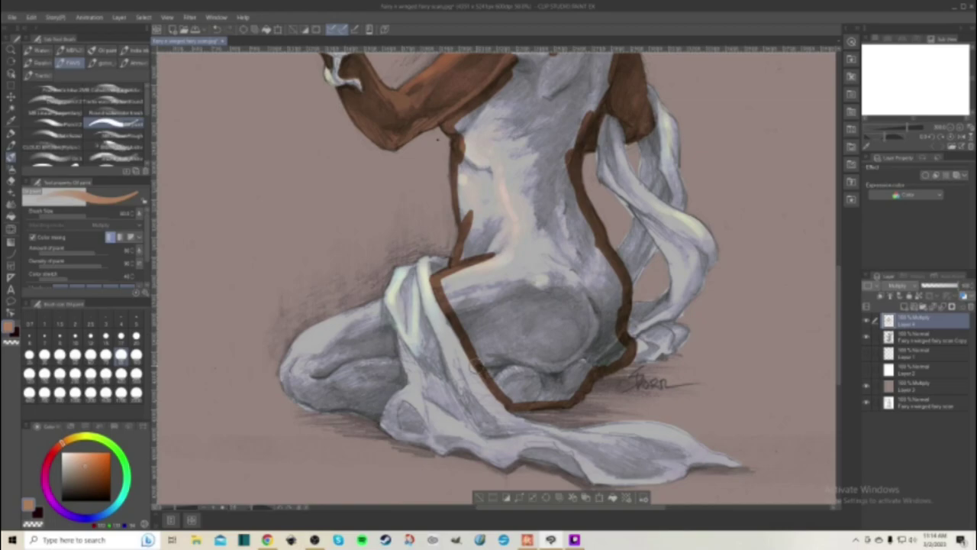
{"action": "key", "text": "g"}
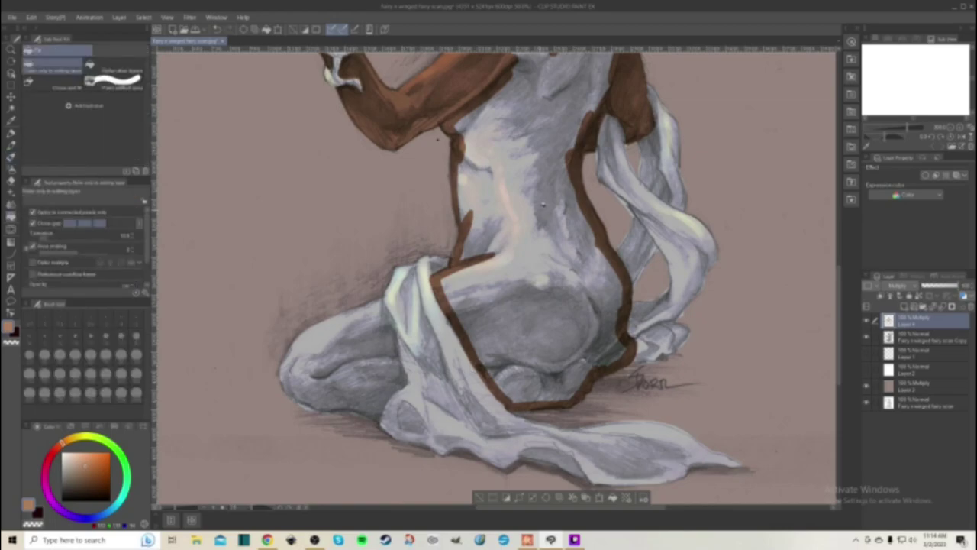
{"action": "left_click", "coordinate": [543, 203]}
{"action": "key", "text": "b"}
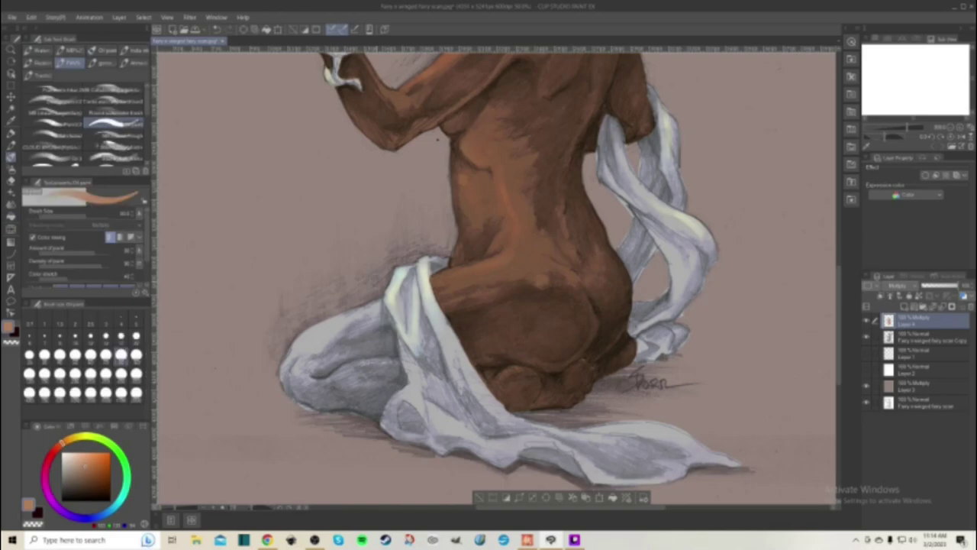
- Paint the bent thigh, knee and lower leg in front of the draped cloth orange-brown
{"action": "mouse_move", "coordinate": [383, 299]}
{"action": "left_mouse_down"}
{"action": "mouse_move", "coordinate": [410, 386]}
{"action": "mouse_move", "coordinate": [377, 418]}
{"action": "mouse_move", "coordinate": [286, 387]}
{"action": "mouse_move", "coordinate": [284, 361]}
{"action": "mouse_move", "coordinate": [302, 336]}
{"action": "mouse_move", "coordinate": [295, 377]}
{"action": "mouse_move", "coordinate": [339, 364]}
{"action": "mouse_move", "coordinate": [333, 386]}
{"action": "mouse_move", "coordinate": [359, 380]}
{"action": "mouse_move", "coordinate": [383, 401]}
{"action": "mouse_move", "coordinate": [394, 365]}
{"action": "mouse_move", "coordinate": [368, 350]}
{"action": "left_mouse_up"}
{"action": "mouse_move", "coordinate": [368, 398]}
{"action": "left_mouse_down"}
{"action": "mouse_move", "coordinate": [340, 406]}
{"action": "mouse_move", "coordinate": [357, 408]}
{"action": "left_mouse_up"}
{"action": "mouse_move", "coordinate": [380, 341]}
{"action": "left_mouse_down"}
{"action": "mouse_move", "coordinate": [380, 308]}
{"action": "mouse_move", "coordinate": [378, 347]}
{"action": "mouse_move", "coordinate": [367, 310]}
{"action": "mouse_move", "coordinate": [341, 353]}
{"action": "mouse_move", "coordinate": [344, 317]}
{"action": "mouse_move", "coordinate": [298, 349]}
{"action": "left_mouse_up"}
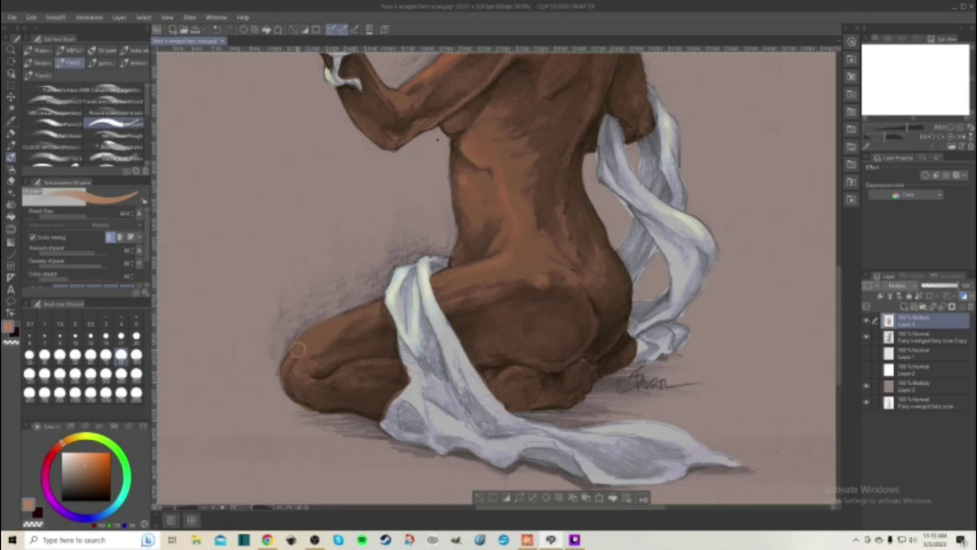
- Examine the brown skin colouring over the whole figure from a distance and up close
{"action": "scroll", "coordinate": [321, 317], "scroll_direction": "down", "scroll_amount": 5}
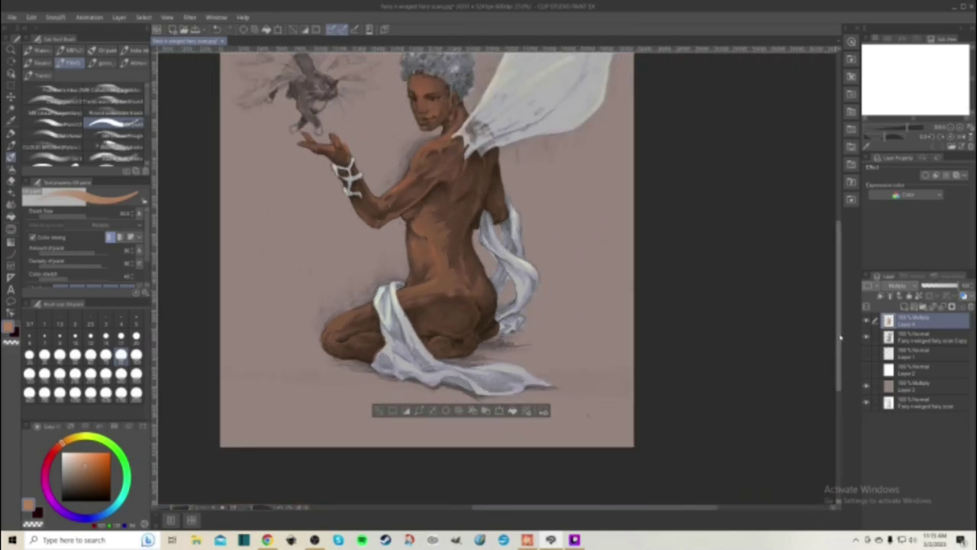
{"action": "left_click_drag", "start_coordinate": [839, 337], "coordinate": [840, 312]}
{"action": "scroll", "coordinate": [442, 255], "scroll_direction": "up", "scroll_amount": 4}
{"action": "scroll", "coordinate": [442, 255], "scroll_direction": "down", "scroll_amount": 3}
{"action": "scroll", "coordinate": [412, 298], "scroll_direction": "up", "scroll_amount": 1}
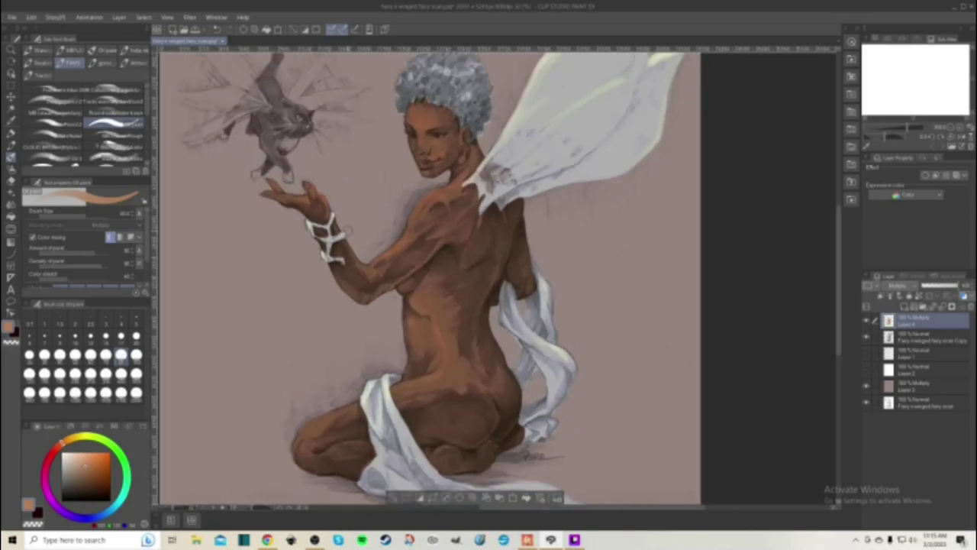
{"action": "scroll", "coordinate": [349, 230], "scroll_direction": "up", "scroll_amount": 1}
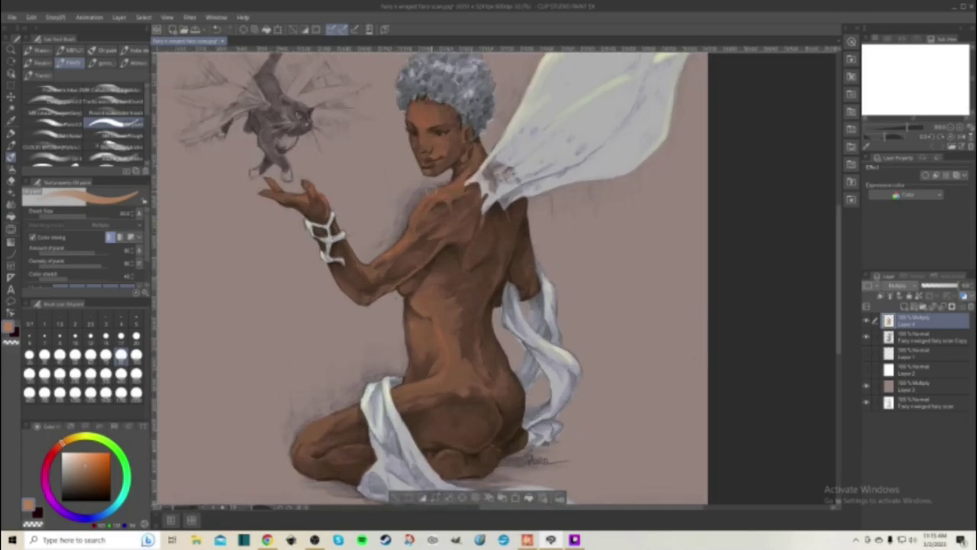
{"action": "scroll", "coordinate": [430, 259], "scroll_direction": "up", "scroll_amount": 2}
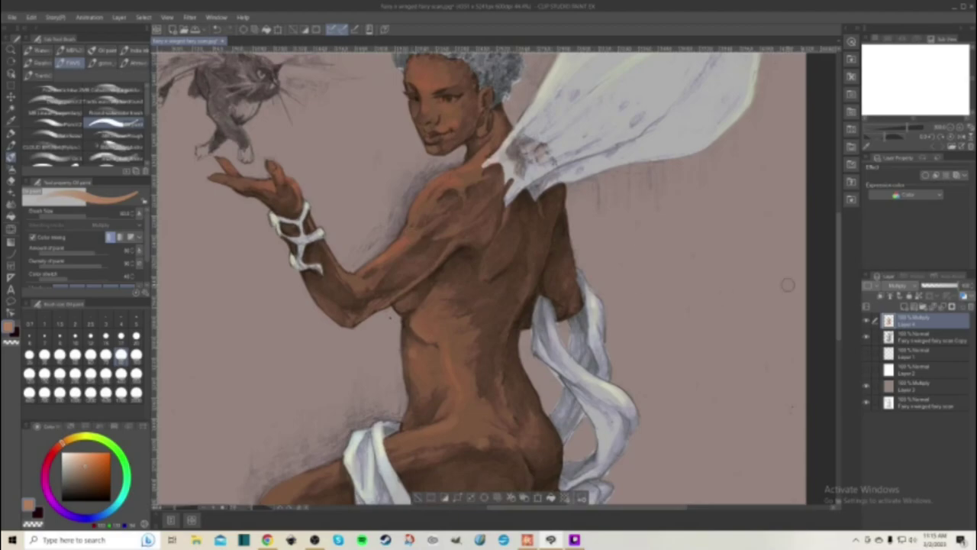
{"action": "scroll", "coordinate": [787, 285], "scroll_direction": "down", "scroll_amount": 2}
- Merge the Multiply skin colour layer with the cut-out fairy layer into one layer
{"action": "left_click", "coordinate": [920, 341]}
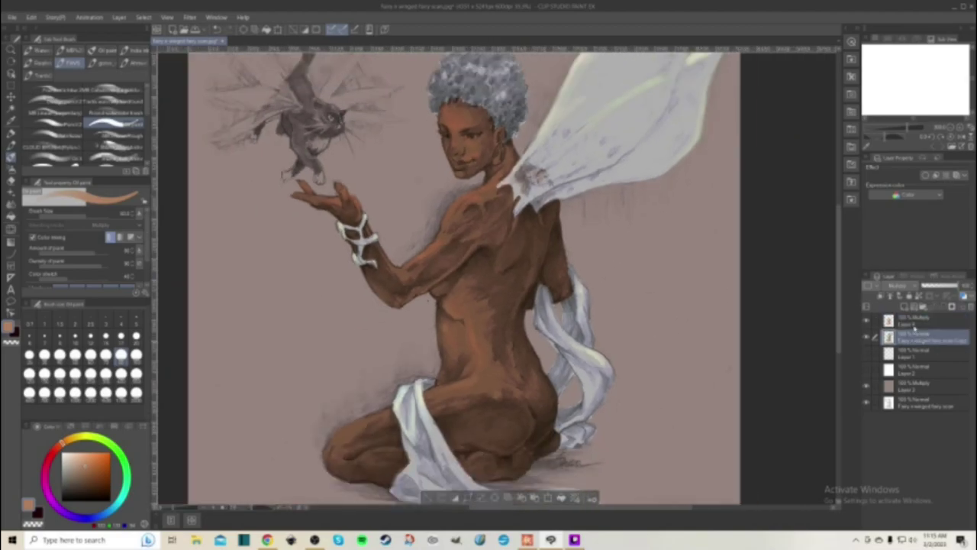
{"action": "left_click", "coordinate": [914, 327], "text": "ctrl"}
{"action": "right_click", "coordinate": [914, 326]}
{"action": "left_click", "coordinate": [727, 248]}
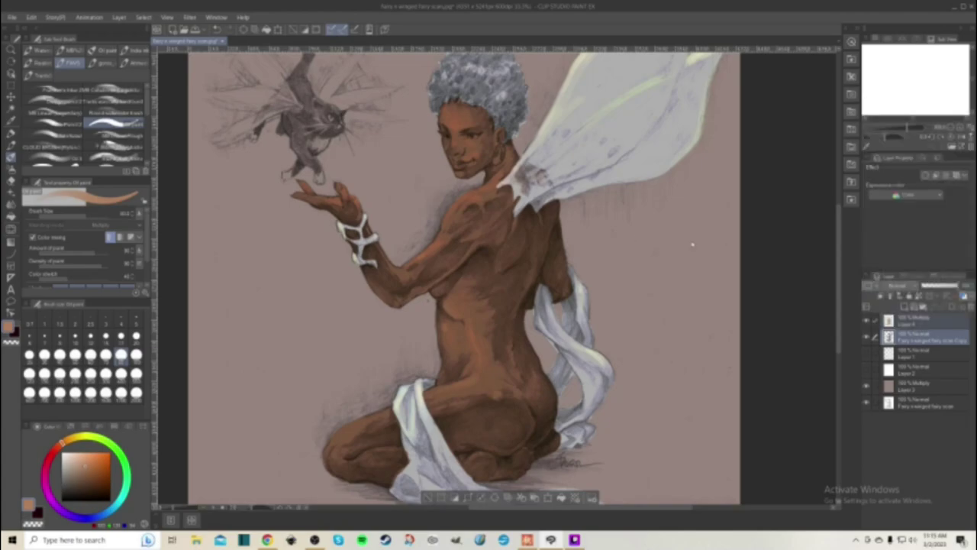
{"action": "key", "text": "ctrl+e"}
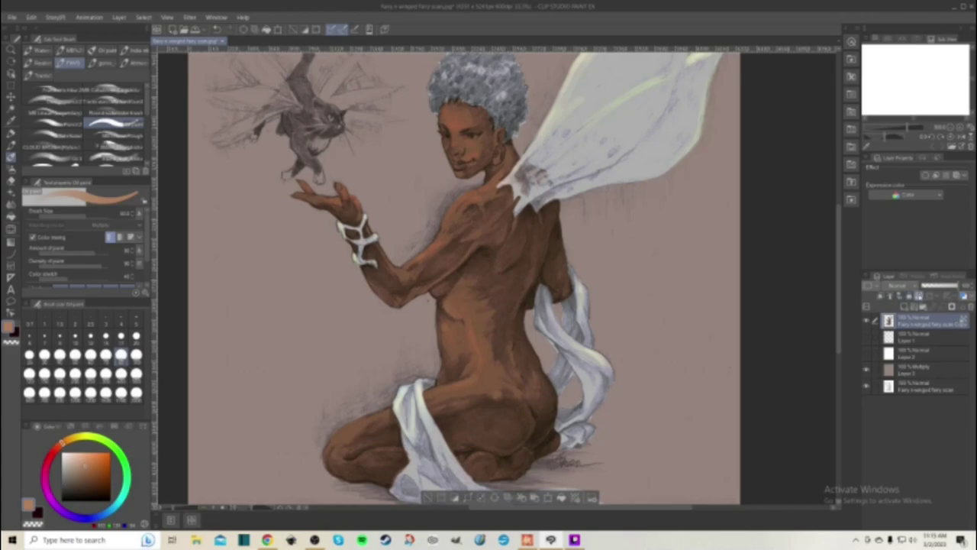
{"action": "scroll", "coordinate": [387, 66], "scroll_direction": "up", "scroll_amount": 1}
{"action": "scroll", "coordinate": [466, 164], "scroll_direction": "up", "scroll_amount": 2}
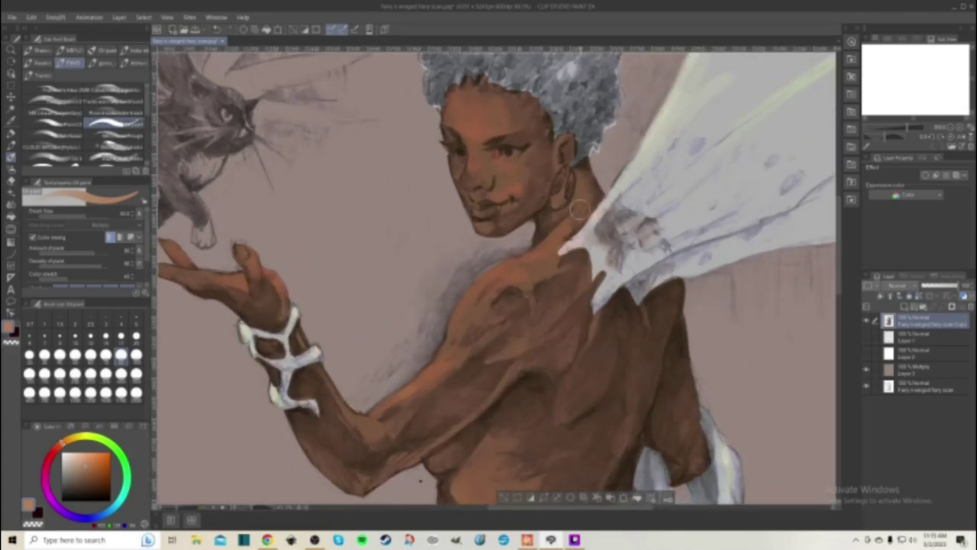
- Paint light orange highlights on the top of the shoulder and on the face with a textured brush
{"action": "key", "text": "p"}
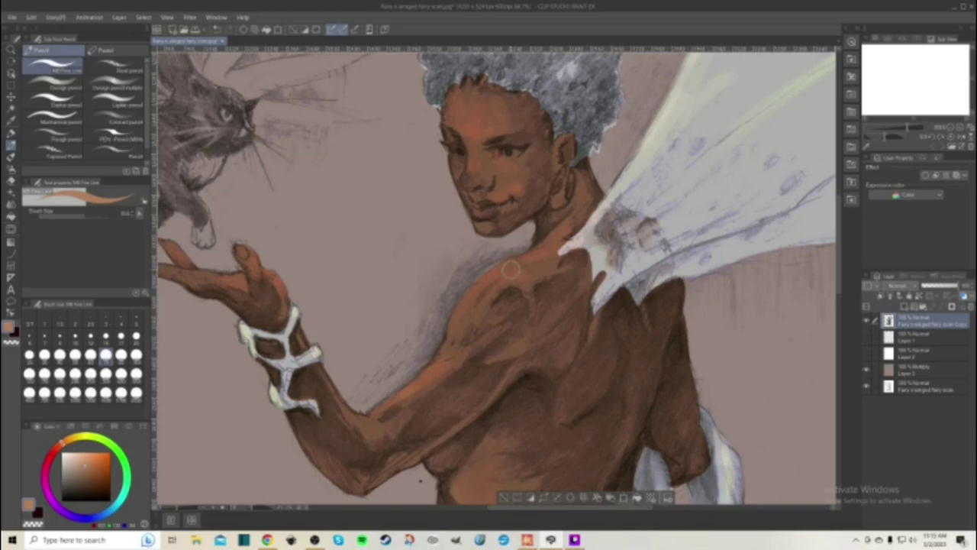
{"action": "left_click", "coordinate": [498, 293], "text": "alt"}
{"action": "left_click", "coordinate": [64, 440]}
{"action": "left_click_drag", "start_coordinate": [88, 472], "coordinate": [84, 463]}
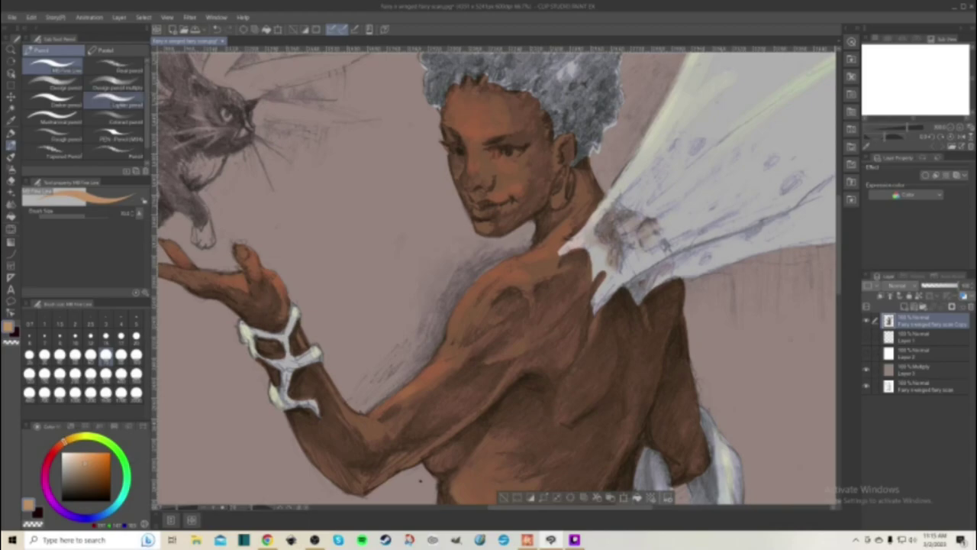
{"action": "left_click", "coordinate": [11, 157]}
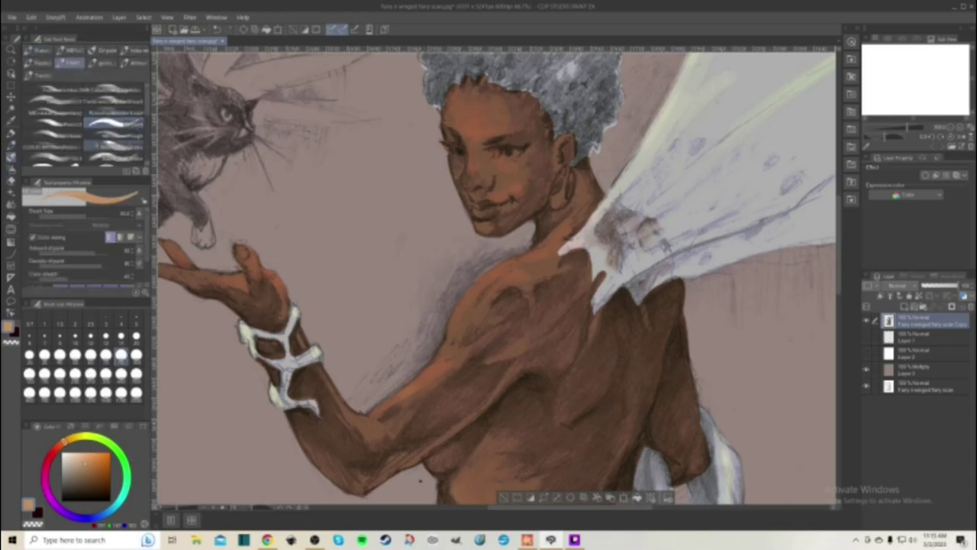
{"action": "left_click_drag", "start_coordinate": [146, 103], "coordinate": [146, 114]}
{"action": "left_click", "coordinate": [53, 156]}
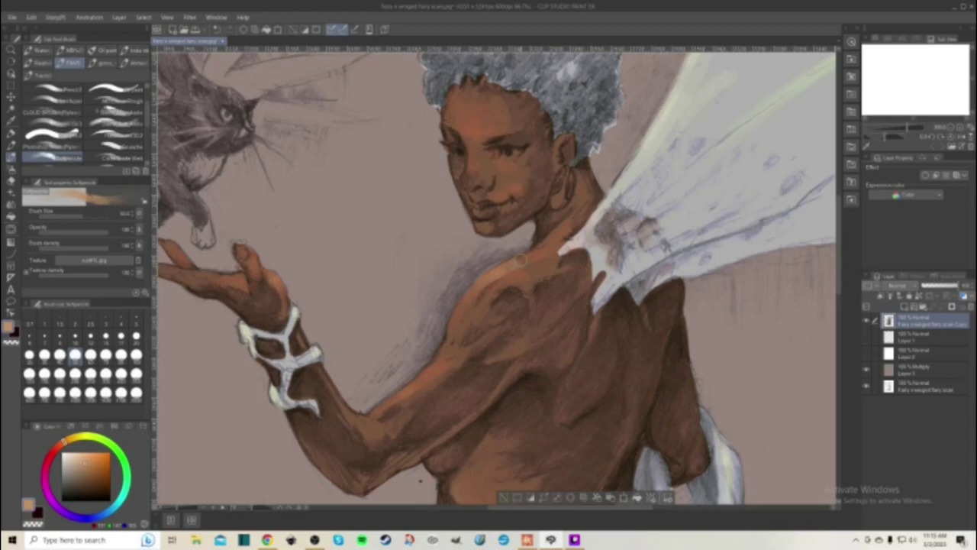
{"action": "mouse_move", "coordinate": [546, 260]}
{"action": "left_mouse_down"}
{"action": "mouse_move", "coordinate": [549, 237]}
{"action": "mouse_move", "coordinate": [529, 275]}
{"action": "left_mouse_up"}
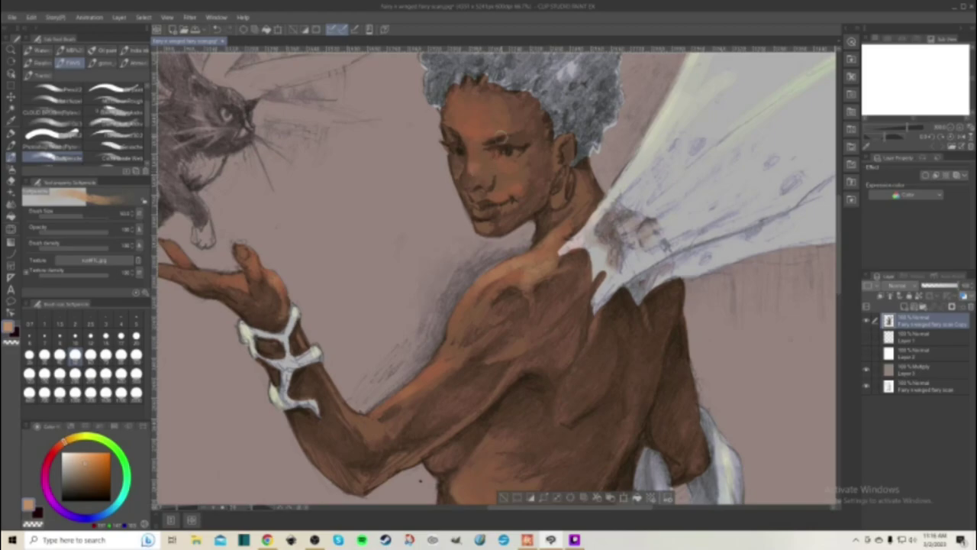
{"action": "mouse_move", "coordinate": [504, 166]}
{"action": "left_mouse_down"}
{"action": "mouse_move", "coordinate": [516, 171]}
{"action": "mouse_move", "coordinate": [505, 181]}
{"action": "left_mouse_up"}
- Paint the whites of the eyes pale blue-gray and darken the eyebrows and lash lines with near-black brown
{"action": "left_click", "coordinate": [104, 513]}
{"action": "left_click_drag", "start_coordinate": [80, 462], "coordinate": [71, 457]}
{"action": "left_click", "coordinate": [53, 122]}
{"action": "left_click", "coordinate": [136, 336]}
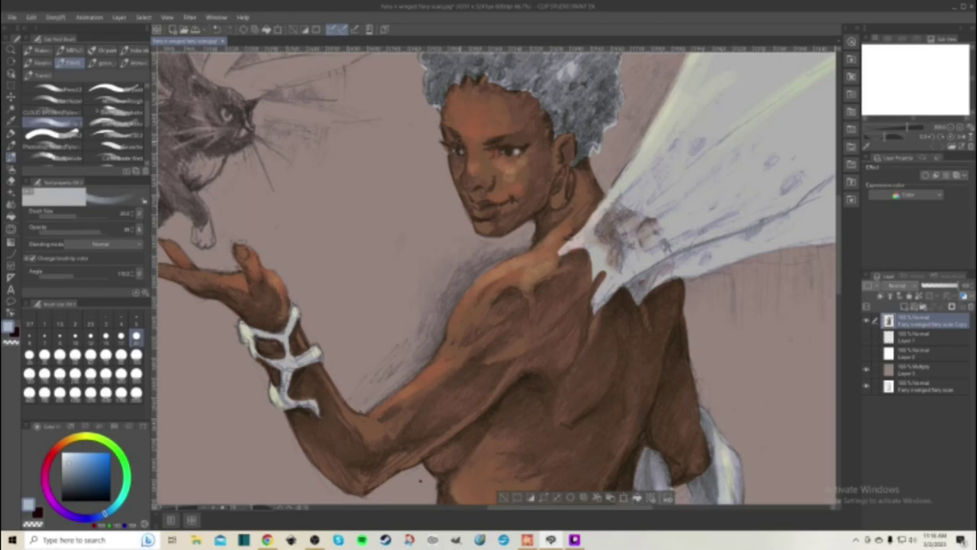
{"action": "left_click", "coordinate": [505, 143], "text": "alt"}
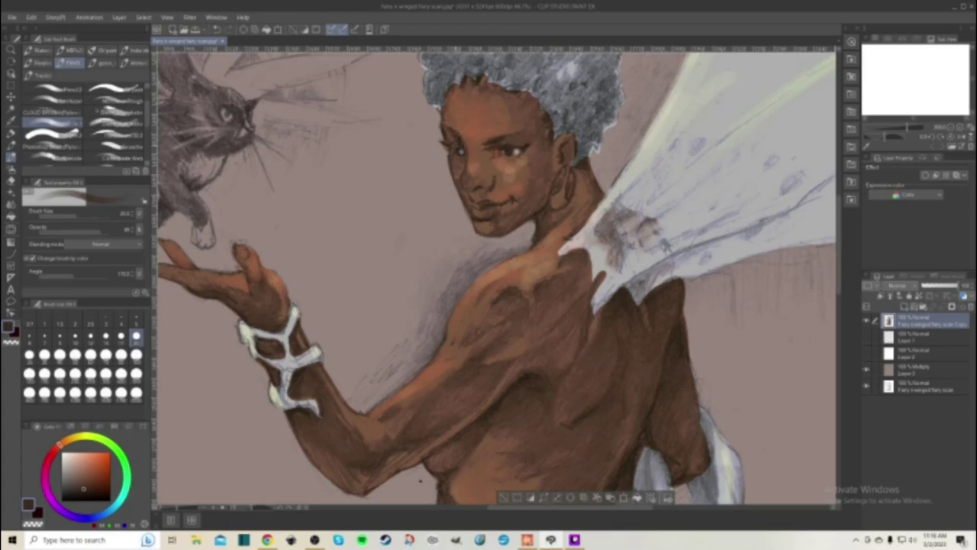
{"action": "left_click", "coordinate": [85, 498]}
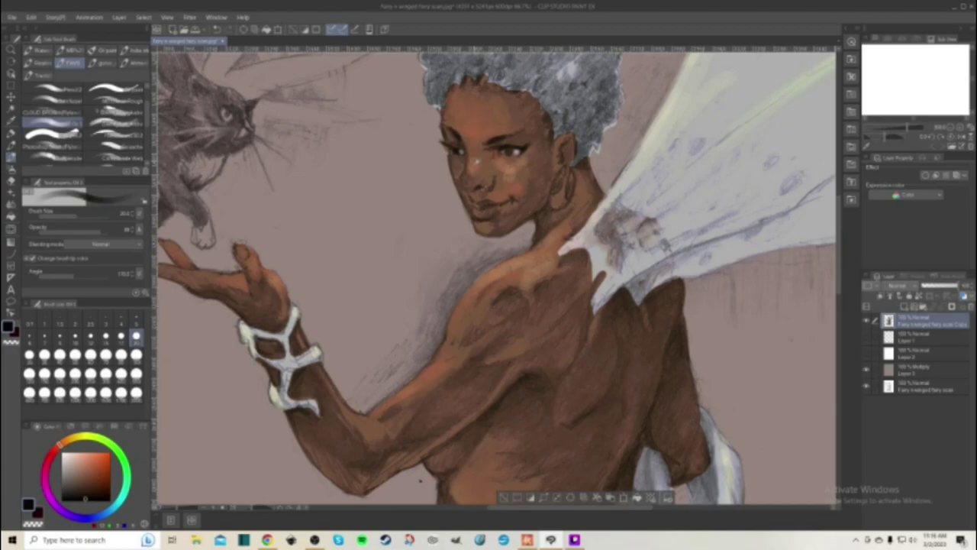
- Blend brown skin tones sampled from the face over the nose and cheek
{"action": "left_click", "coordinate": [472, 188], "text": "alt"}
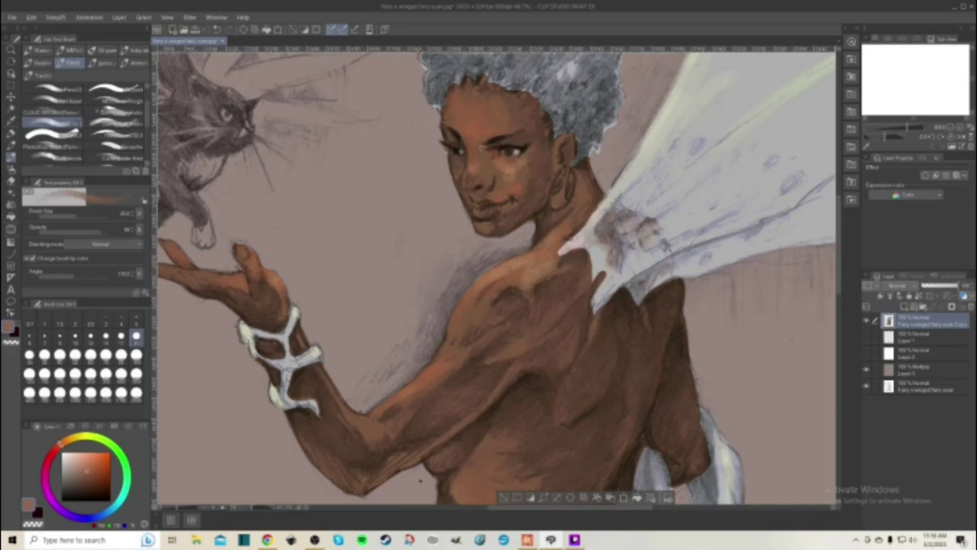
{"action": "left_click", "coordinate": [514, 187], "text": "alt"}
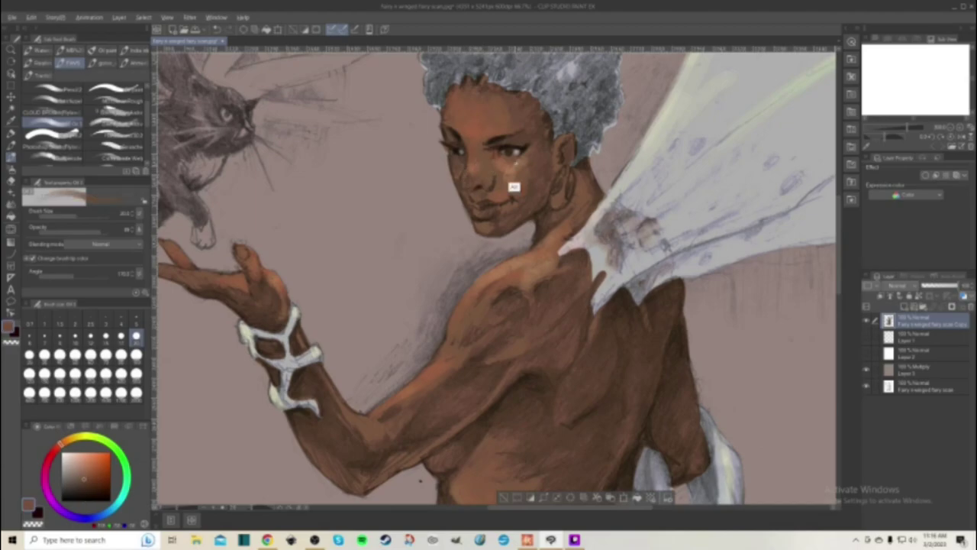
{"action": "left_click", "coordinate": [513, 187], "text": "alt"}
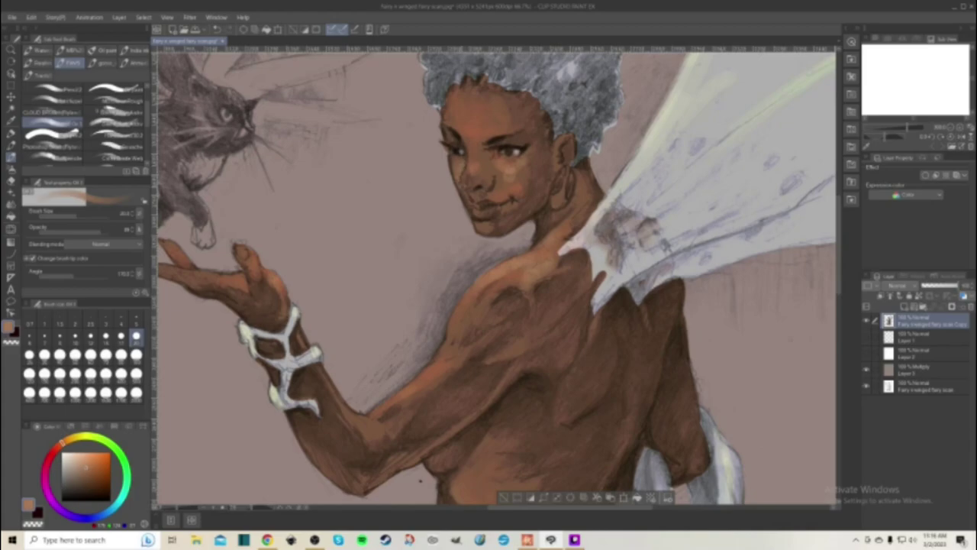
{"action": "left_click", "coordinate": [465, 163], "text": "alt"}
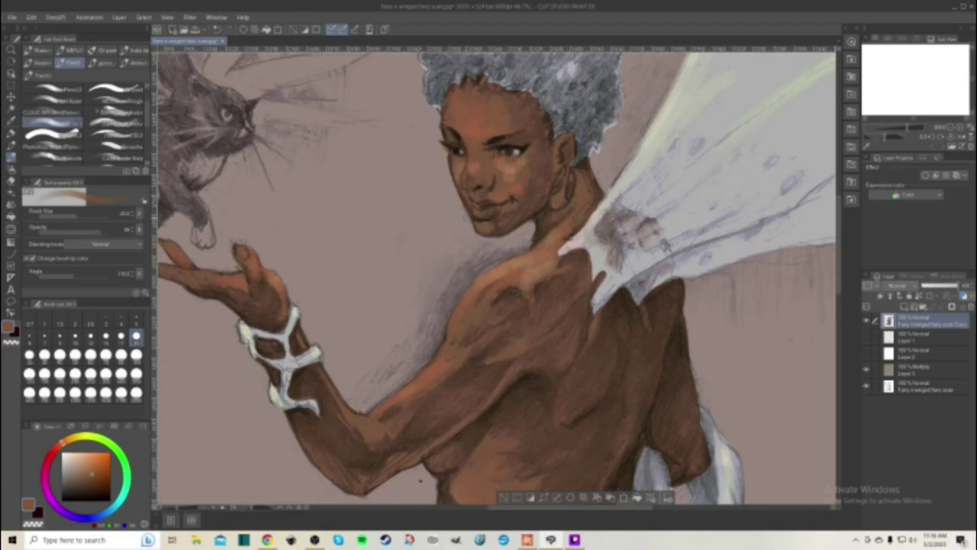
- Tint the lips pink with a smaller brush and shade them with dark red
{"action": "mouse_move", "coordinate": [62, 442]}
{"action": "left_mouse_down"}
{"action": "mouse_move", "coordinate": [49, 456]}
{"action": "mouse_move", "coordinate": [88, 465]}
{"action": "left_mouse_up"}
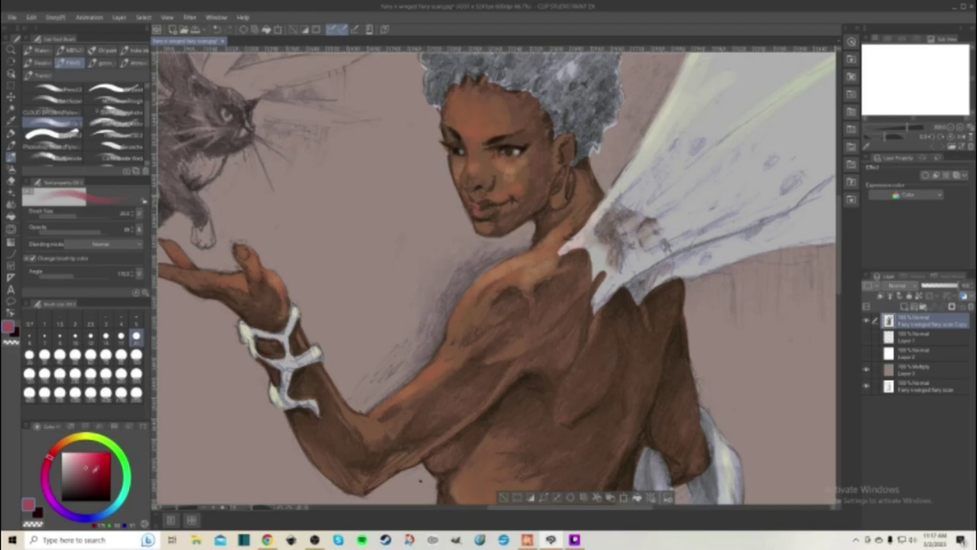
{"action": "left_click", "coordinate": [87, 462]}
{"action": "left_click", "coordinate": [106, 335]}
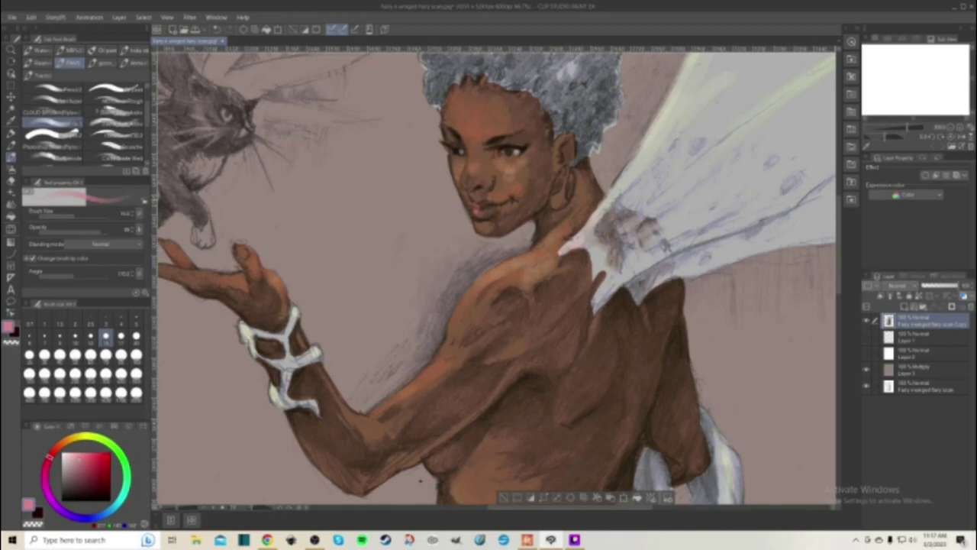
{"action": "left_click_drag", "start_coordinate": [81, 462], "coordinate": [85, 480]}
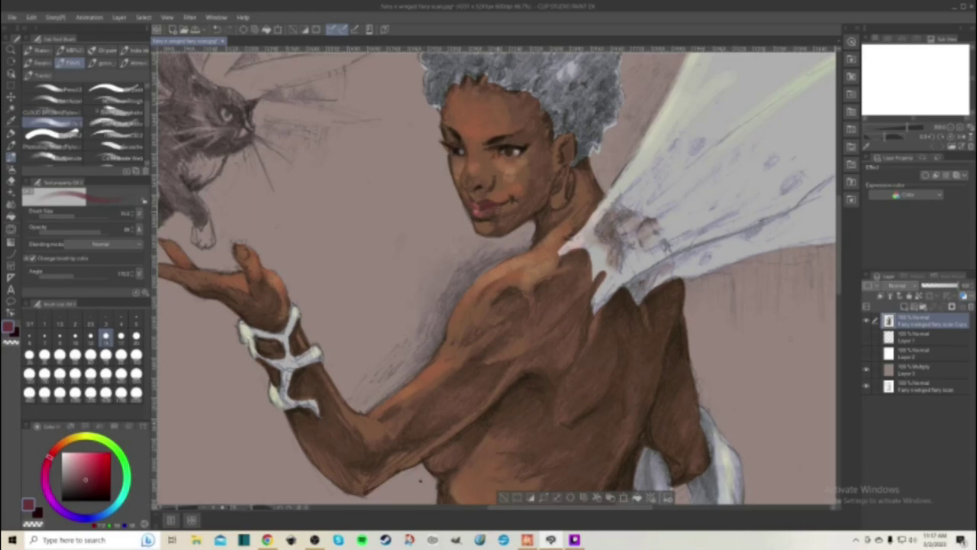
- Smooth the cheek and the skin around the mouth with brown tones sampled from the face
{"action": "left_click", "coordinate": [520, 186], "text": "alt"}
{"action": "left_click", "coordinate": [519, 205], "text": "alt"}
{"action": "left_click", "coordinate": [507, 174], "text": "alt"}
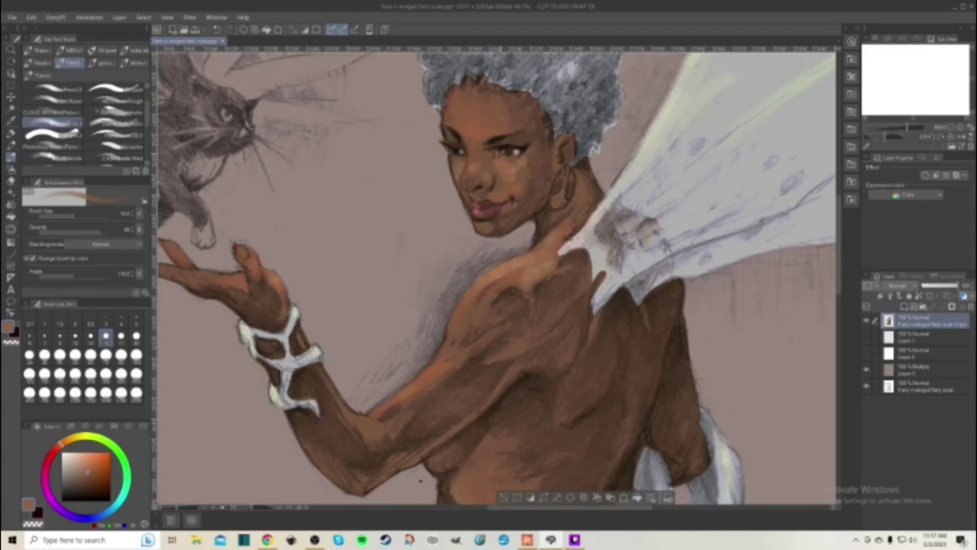
{"action": "left_click", "coordinate": [474, 180], "text": "alt"}
{"action": "left_click", "coordinate": [510, 120], "text": "alt"}
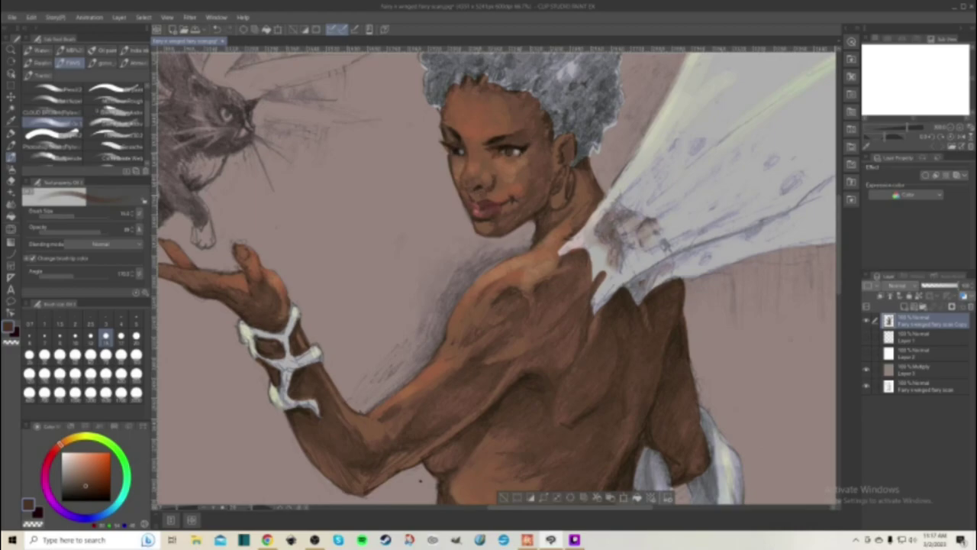
- Model the nose and the skin around it with warm orange and reddish-brown tones sampled from the face
{"action": "left_click", "coordinate": [86, 470]}
{"action": "left_click", "coordinate": [67, 439]}
{"action": "left_click", "coordinate": [90, 460]}
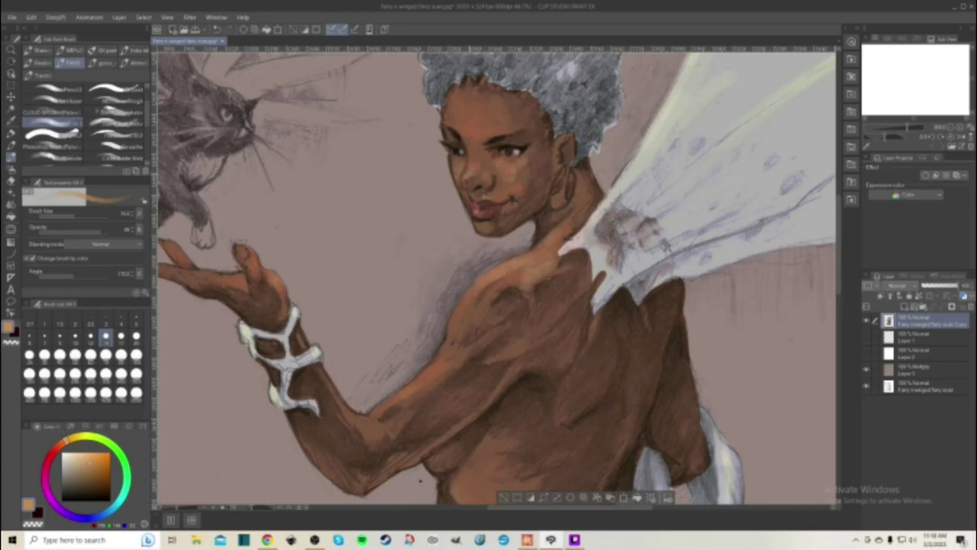
{"action": "left_click", "coordinate": [475, 155], "text": "alt"}
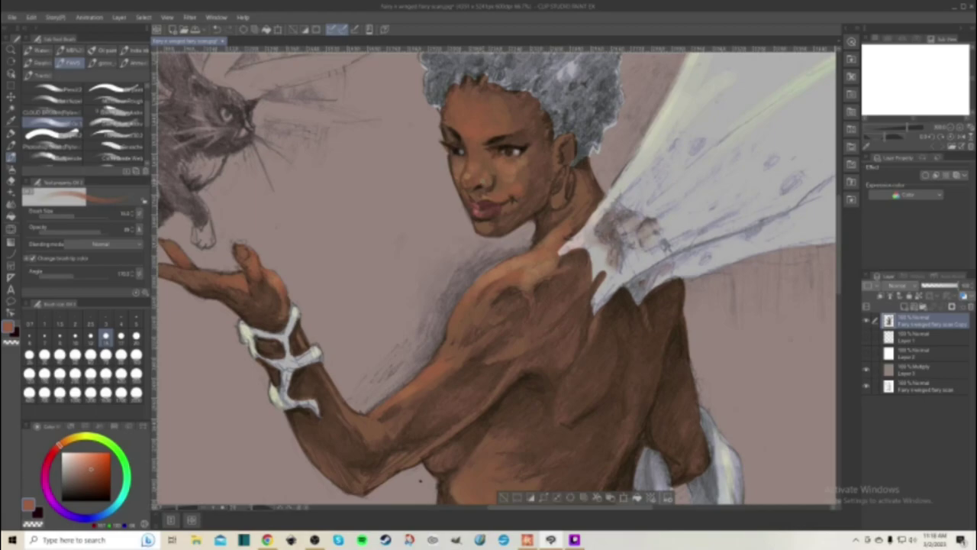
{"action": "left_click", "coordinate": [476, 185], "text": "alt"}
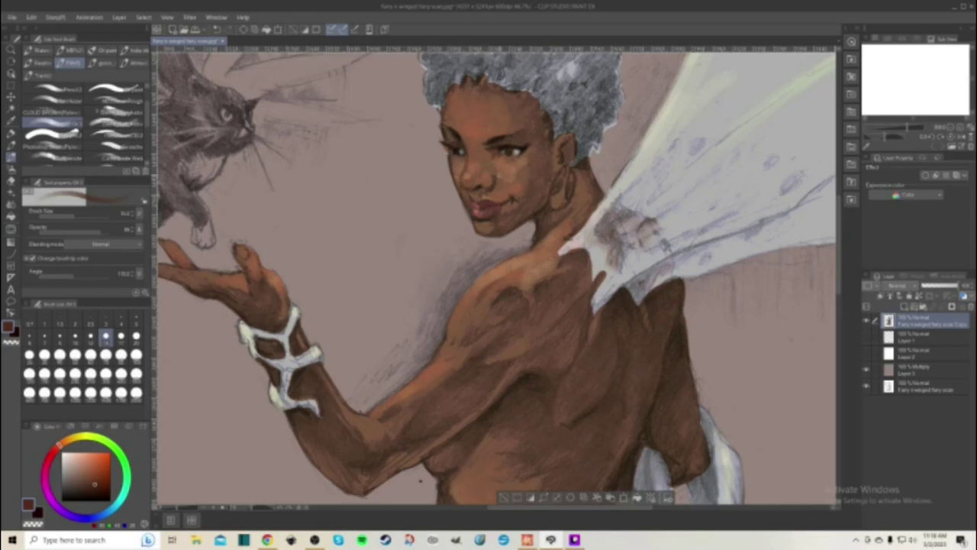
{"action": "left_click", "coordinate": [456, 188], "text": "alt"}
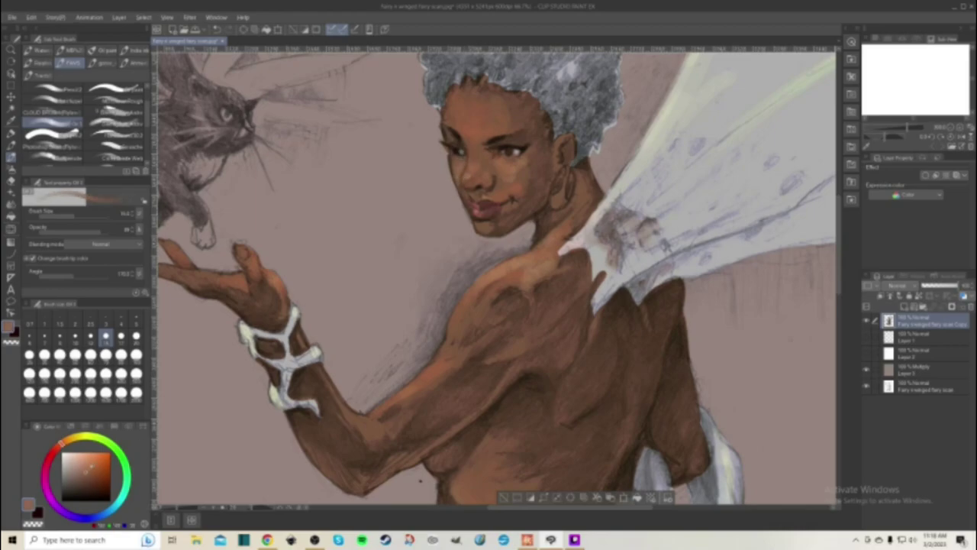
{"action": "left_click", "coordinate": [477, 185], "text": "alt"}
- Add small pale peach highlights on the forehead, brow, mouth corner, shoulder and raised hand
{"action": "left_click", "coordinate": [75, 452]}
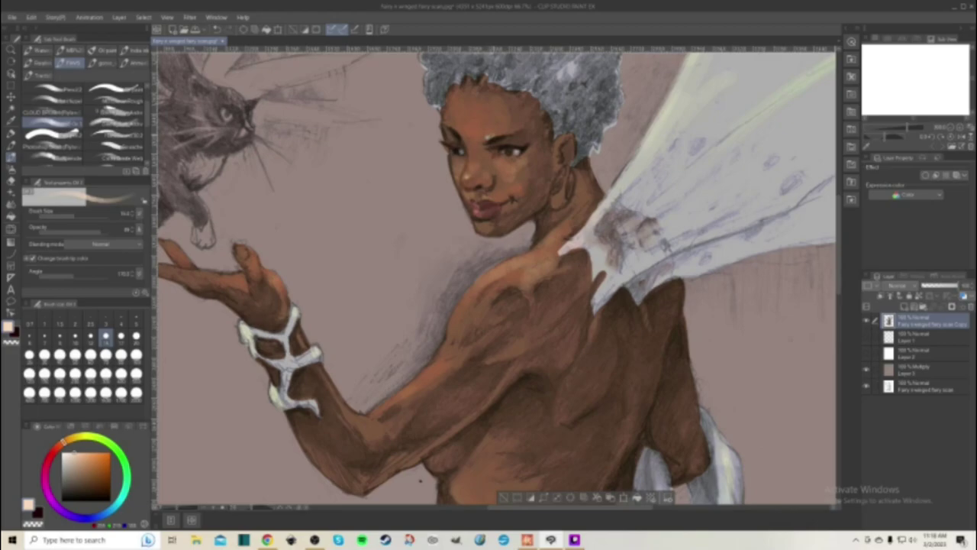
{"action": "left_click_drag", "start_coordinate": [487, 136], "coordinate": [497, 131]}
{"action": "left_click_drag", "start_coordinate": [513, 196], "coordinate": [516, 203]}
{"action": "left_click_drag", "start_coordinate": [447, 123], "coordinate": [449, 113]}
{"action": "left_click_drag", "start_coordinate": [477, 287], "coordinate": [482, 282]}
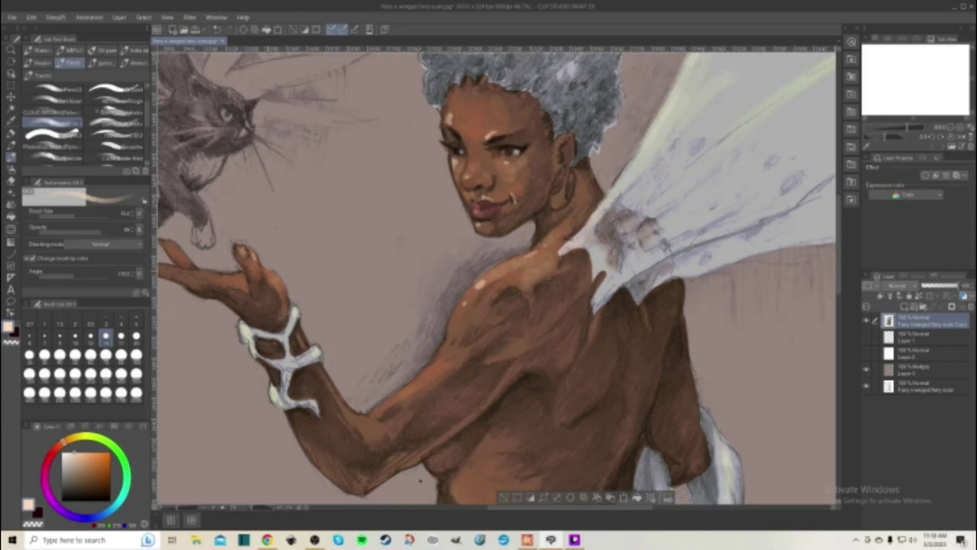
{"action": "mouse_move", "coordinate": [272, 274]}
{"action": "left_mouse_down"}
{"action": "mouse_move", "coordinate": [283, 292]}
{"action": "mouse_move", "coordinate": [274, 275]}
{"action": "left_mouse_up"}
- Reshape the ear into a point and deepen the shadows around it with dark brown
{"action": "left_click", "coordinate": [455, 165], "text": "alt"}
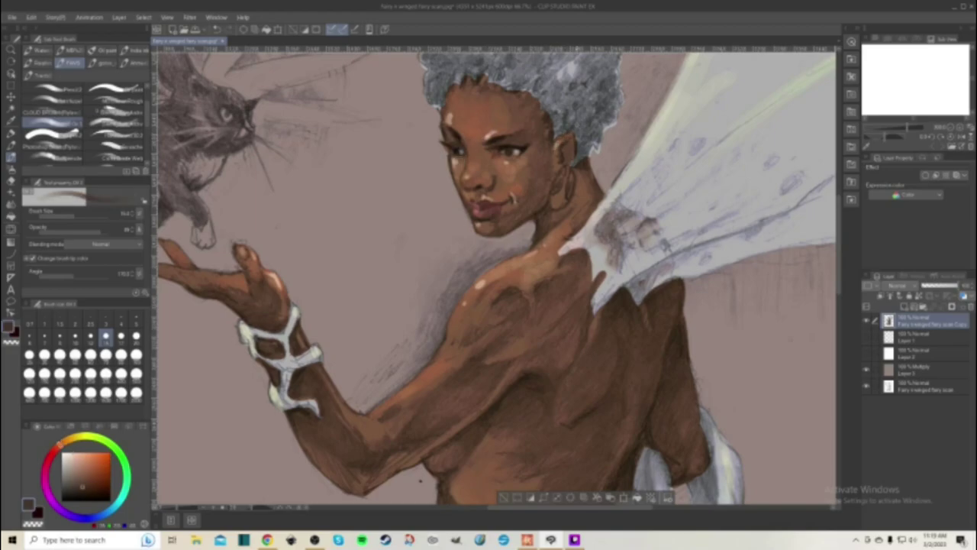
{"action": "left_click", "coordinate": [473, 205], "text": "alt"}
{"action": "left_click", "coordinate": [90, 490]}
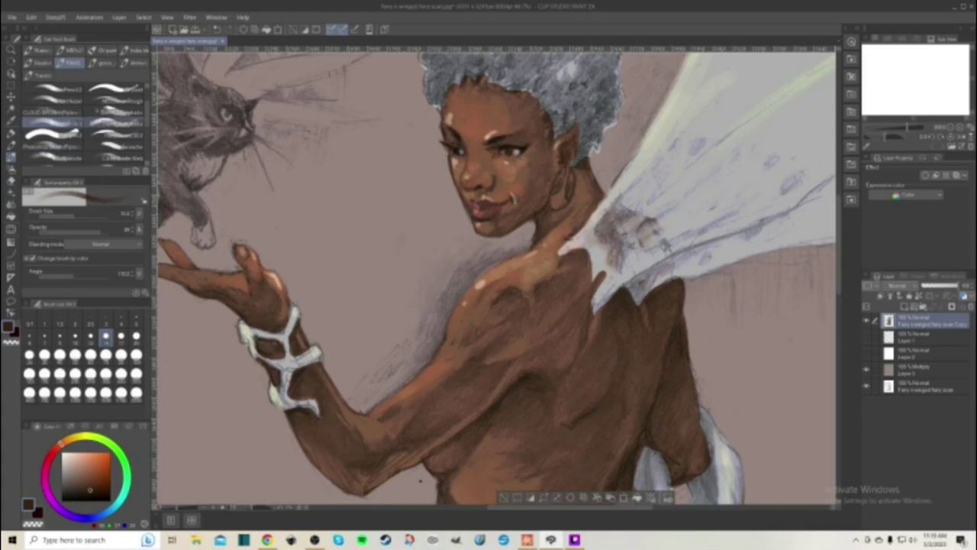
- Soften the highlights and skin tones on the face with the soft blending brush and undo the last stroke
{"action": "left_click", "coordinate": [115, 121]}
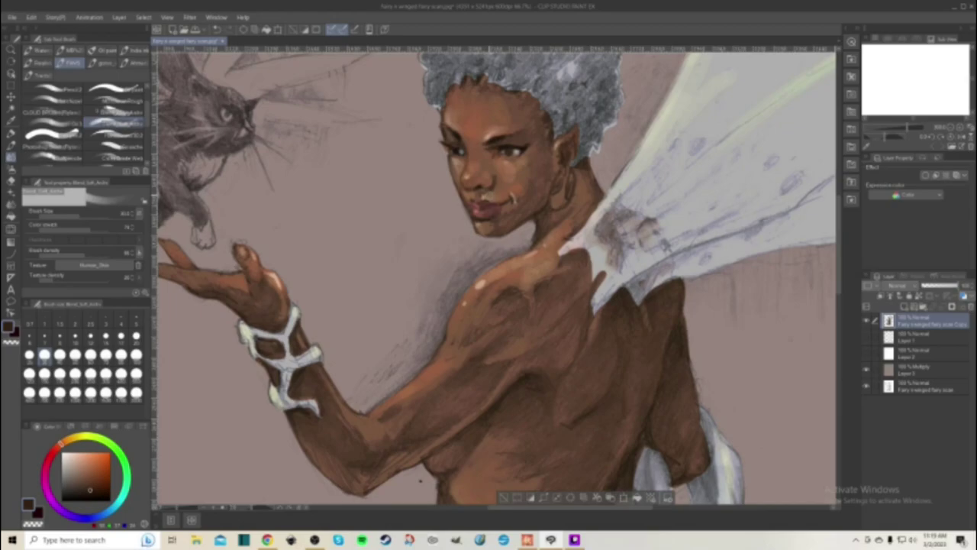
{"action": "left_click_drag", "start_coordinate": [490, 177], "coordinate": [497, 180]}
{"action": "key", "text": "ctrl+z"}
- Clean up the face contour beside the far eye with the soft eraser and sharpen the lashes with a dark fine pencil
{"action": "key", "text": "e"}
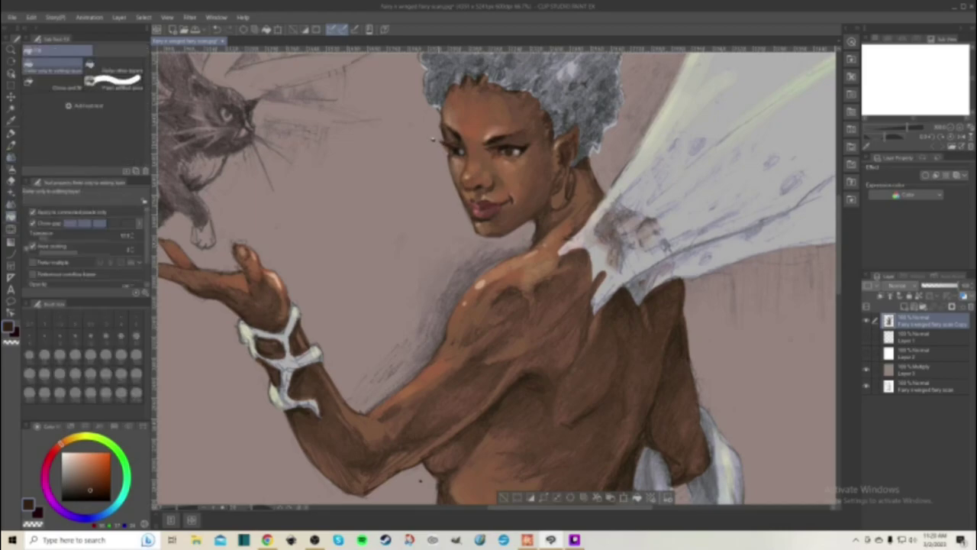
{"action": "key", "text": "j"}
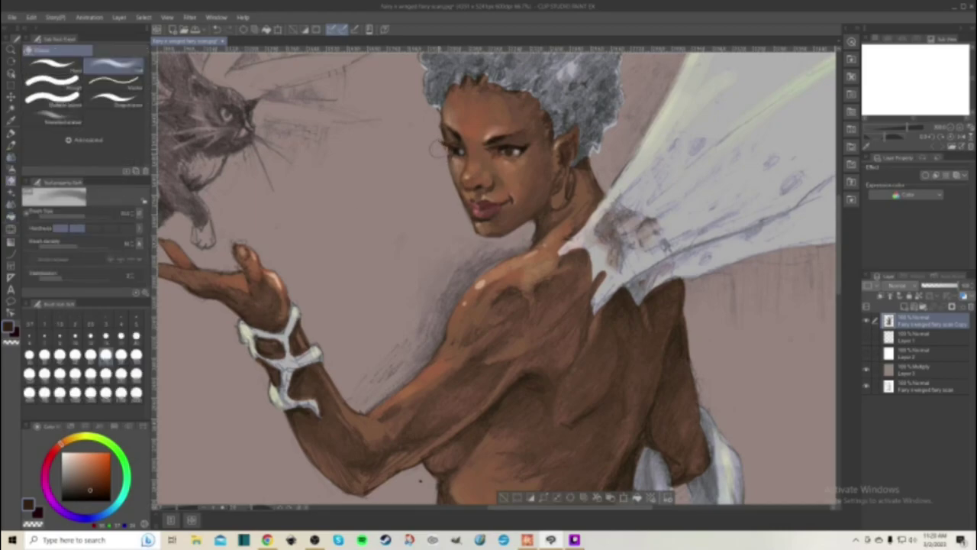
{"action": "left_click", "coordinate": [136, 336]}
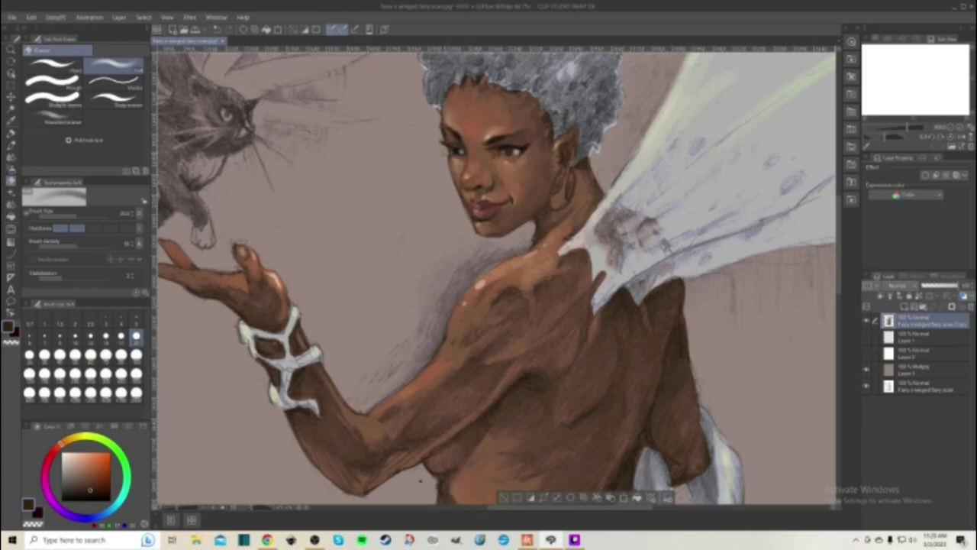
{"action": "left_click", "coordinate": [10, 144]}
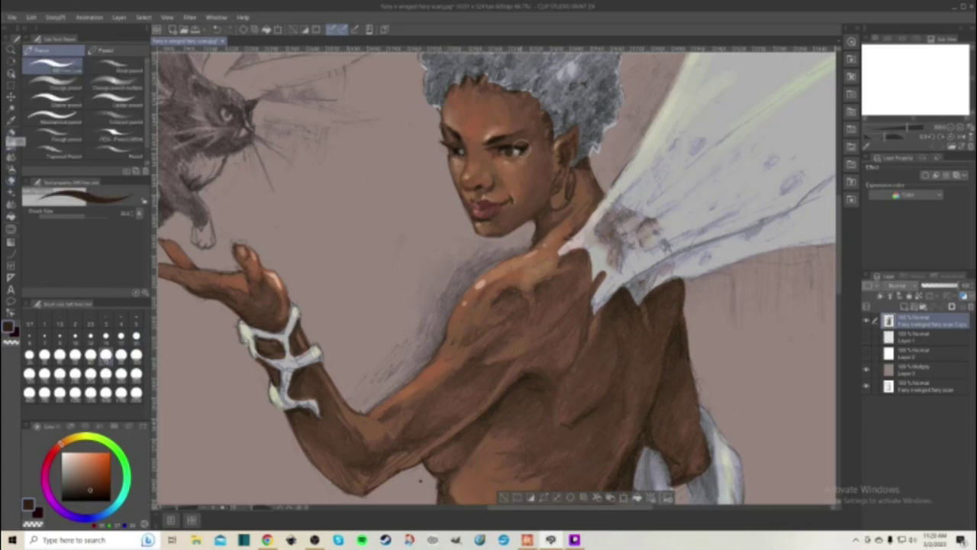
{"action": "left_click", "coordinate": [121, 335]}
{"action": "left_click", "coordinate": [522, 150], "text": "alt"}
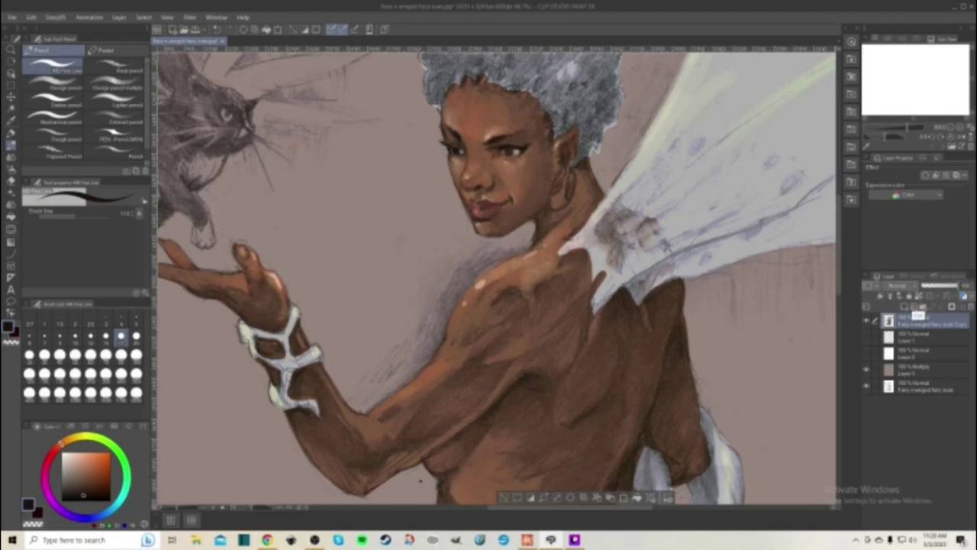
{"action": "key", "text": "Delete"}
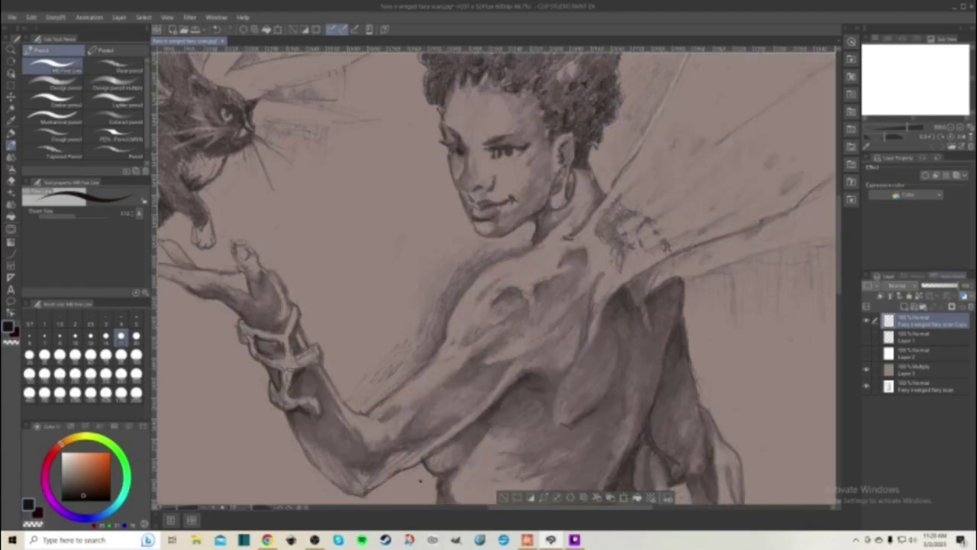
{"action": "left_click", "coordinate": [866, 320]}
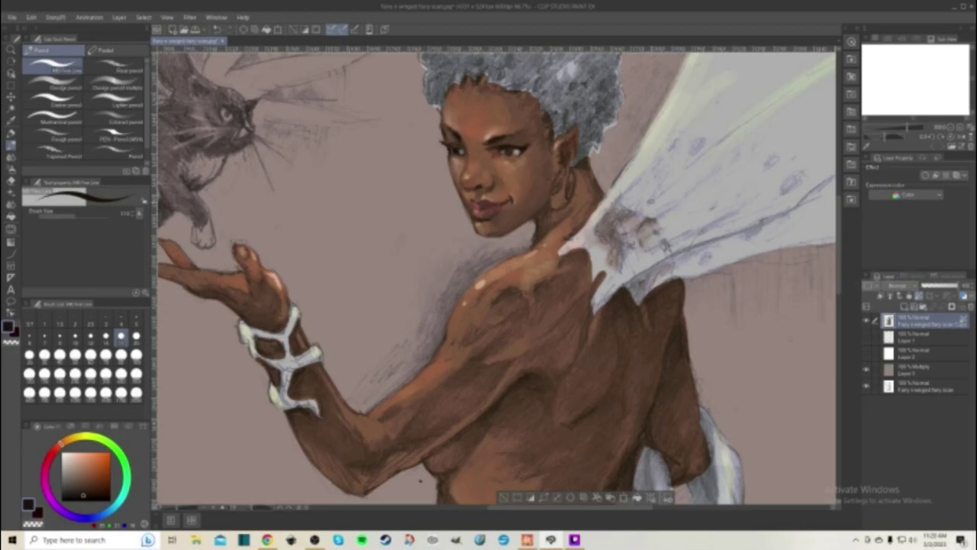
{"action": "key", "text": "ctrl+d"}
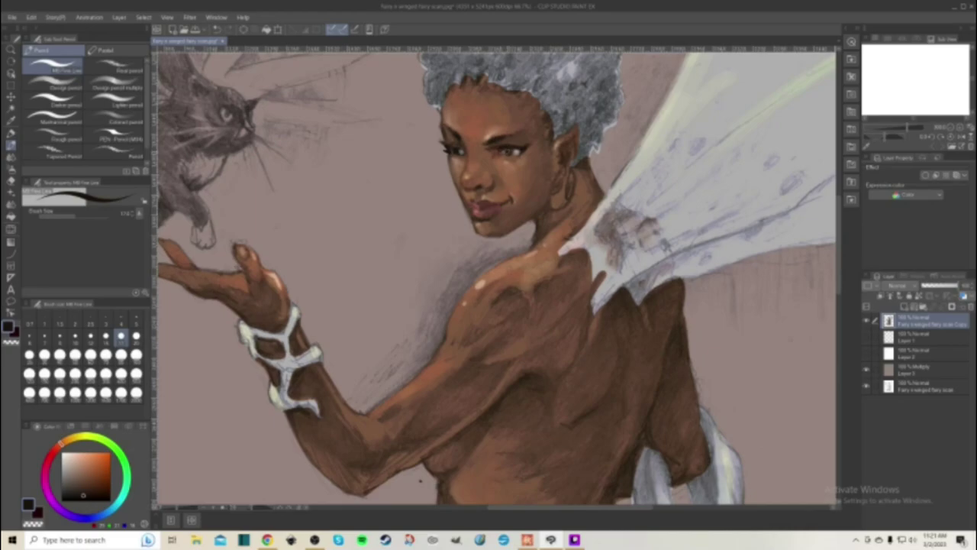
- Touch up the near eye with sampled brown and pale tones and tint its iris a muted green
{"action": "left_click", "coordinate": [503, 172], "text": "alt"}
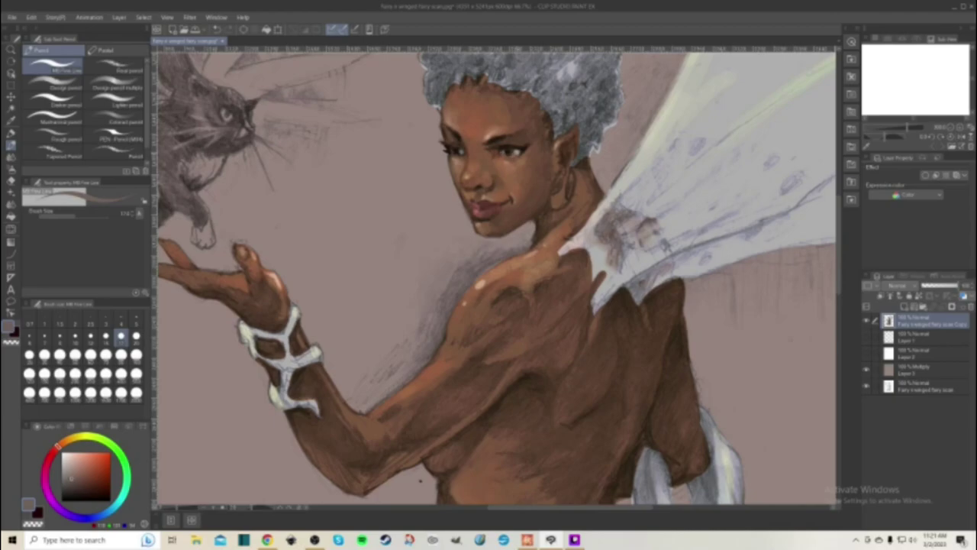
{"action": "left_click", "coordinate": [510, 150], "text": "alt"}
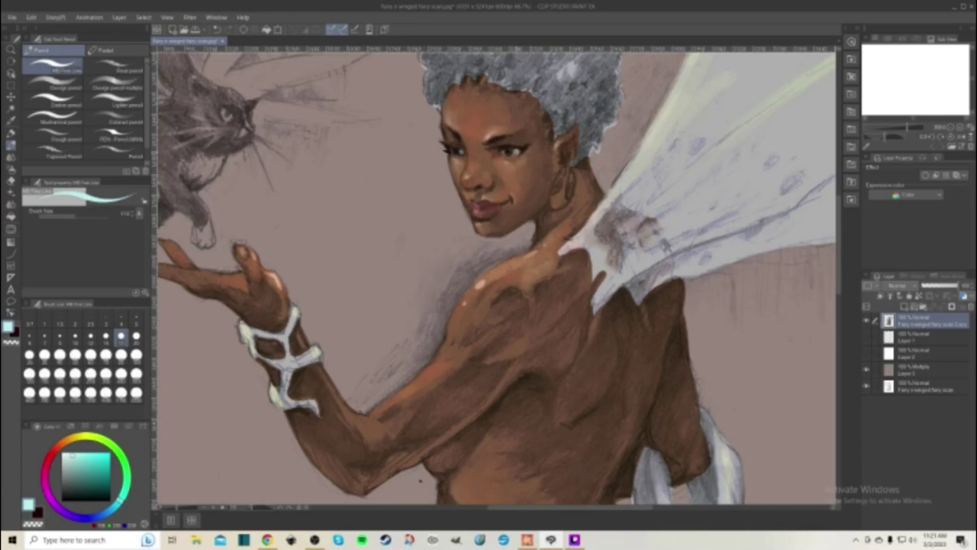
{"action": "left_click", "coordinate": [104, 440]}
{"action": "left_click", "coordinate": [84, 458]}
{"action": "left_click_drag", "start_coordinate": [86, 460], "coordinate": [88, 477]}
{"action": "mouse_move", "coordinate": [104, 440]}
{"action": "left_mouse_down"}
{"action": "mouse_move", "coordinate": [113, 448]}
{"action": "mouse_move", "coordinate": [105, 440]}
{"action": "left_mouse_up"}
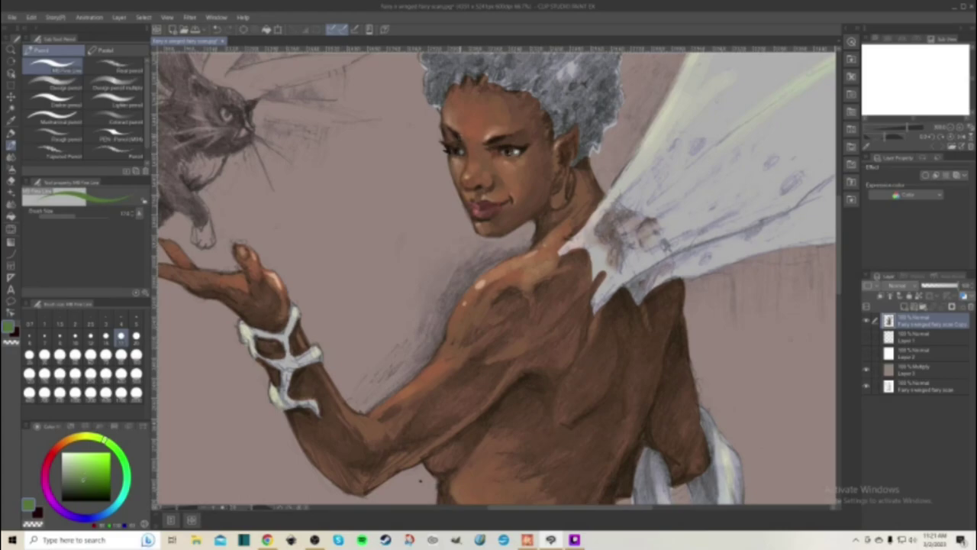
{"action": "scroll", "coordinate": [620, 375], "scroll_direction": "down", "scroll_amount": 3}
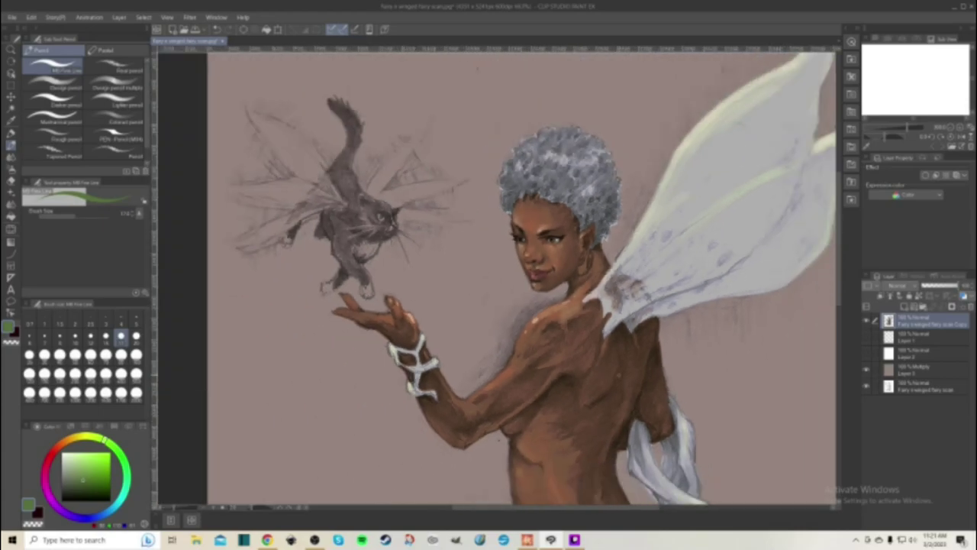
{"action": "scroll", "coordinate": [612, 330], "scroll_direction": "up", "scroll_amount": 3}
{"action": "scroll", "coordinate": [544, 252], "scroll_direction": "up", "scroll_amount": 1}
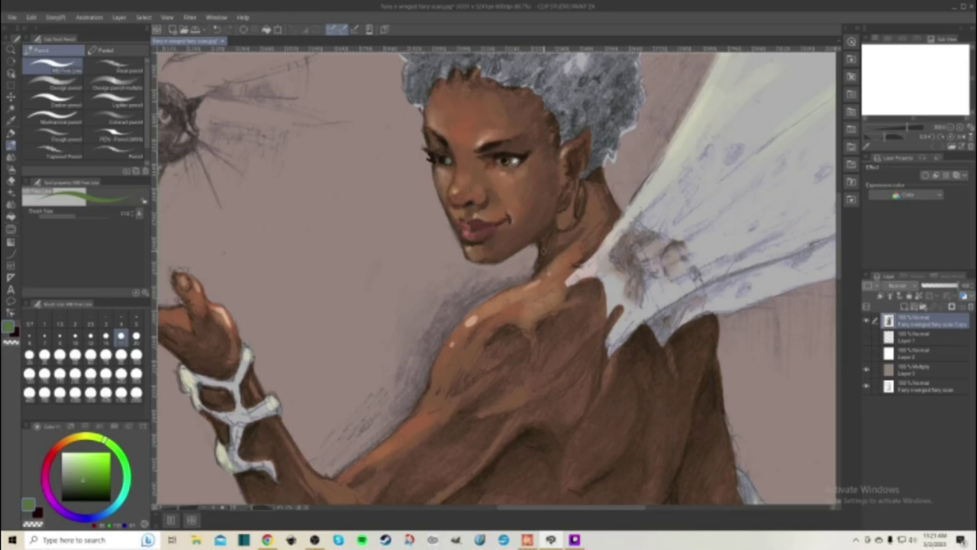
{"action": "scroll", "coordinate": [543, 249], "scroll_direction": "up", "scroll_amount": 1}
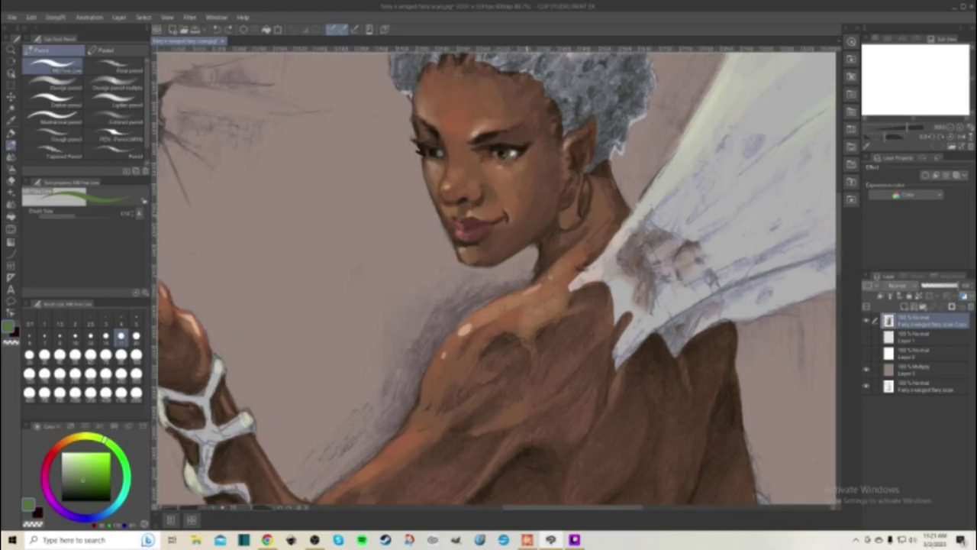
- Redefine the near eye with a dark iris, clear whites and brown lid edges using colours sampled around it
{"action": "left_click", "coordinate": [500, 175], "text": "alt"}
{"action": "left_click_drag", "start_coordinate": [503, 153], "coordinate": [502, 149]}
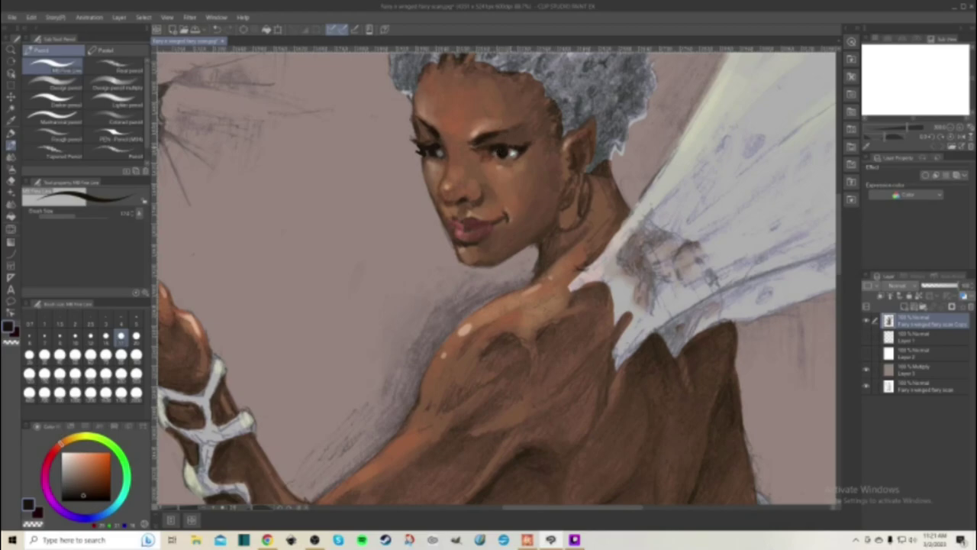
{"action": "left_click", "coordinate": [513, 176], "text": "alt"}
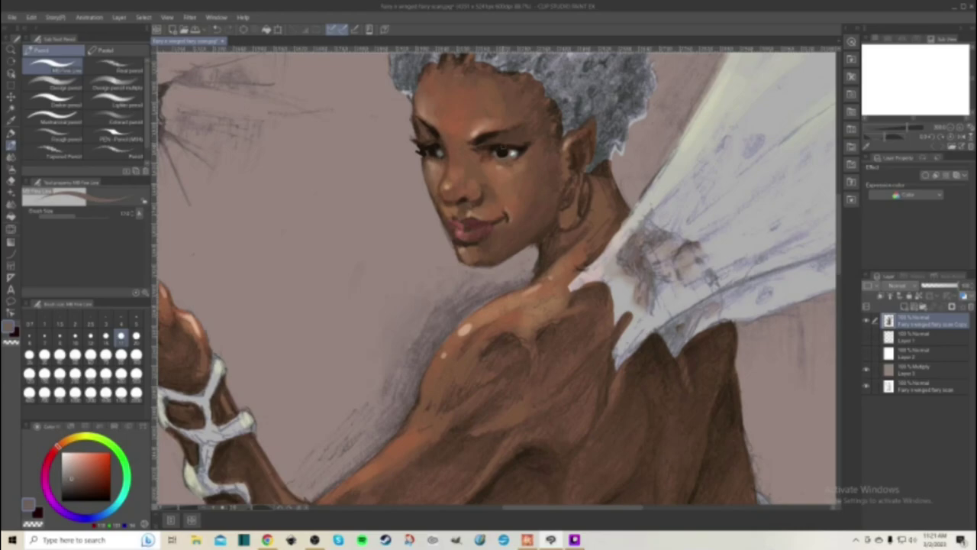
{"action": "left_click", "coordinate": [505, 152], "text": "alt"}
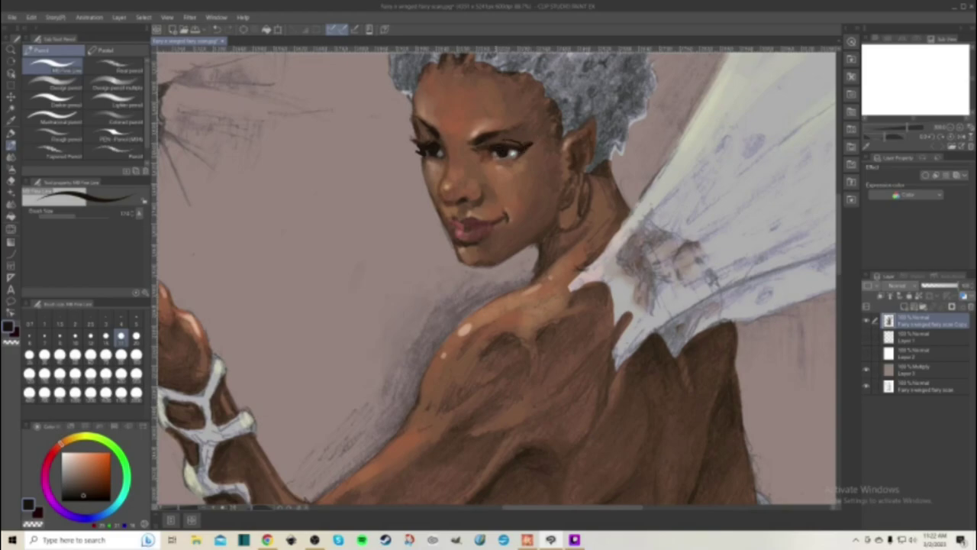
{"action": "left_click", "coordinate": [497, 156], "text": "alt"}
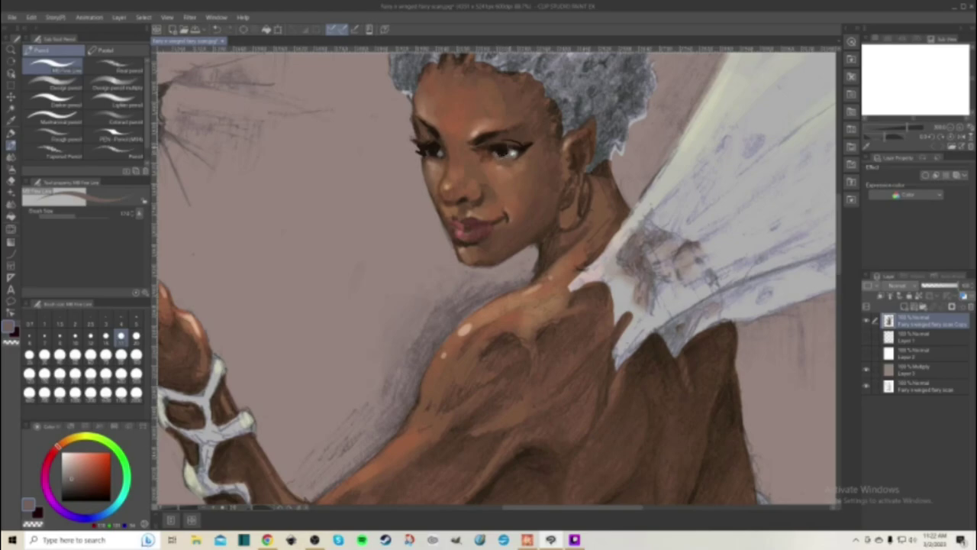
{"action": "left_click", "coordinate": [508, 149], "text": "alt"}
{"action": "left_click", "coordinate": [496, 151], "text": "alt"}
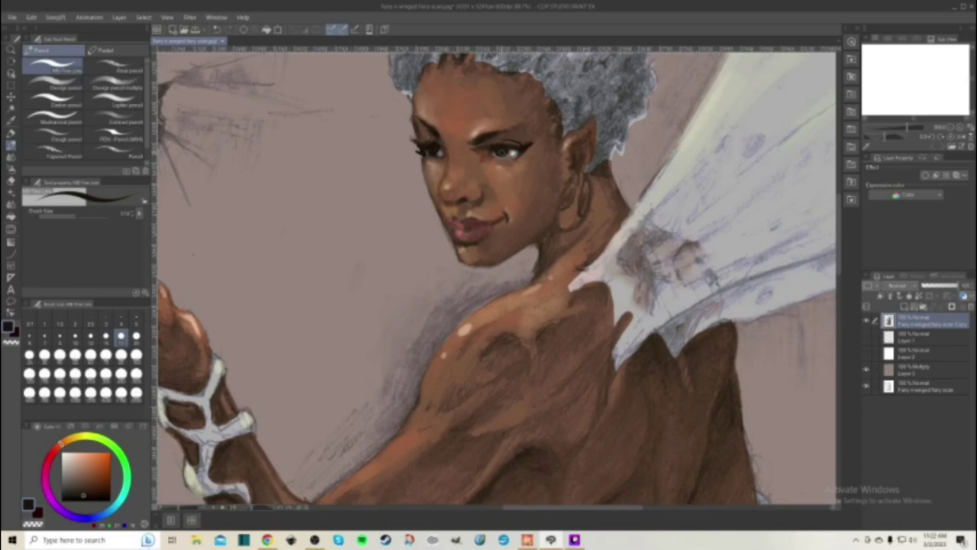
- Colour the near eye's iris green with a darker green shade and clean up the skin beneath it with sampled brown
{"action": "scroll", "coordinate": [527, 111], "scroll_direction": "down", "scroll_amount": 2}
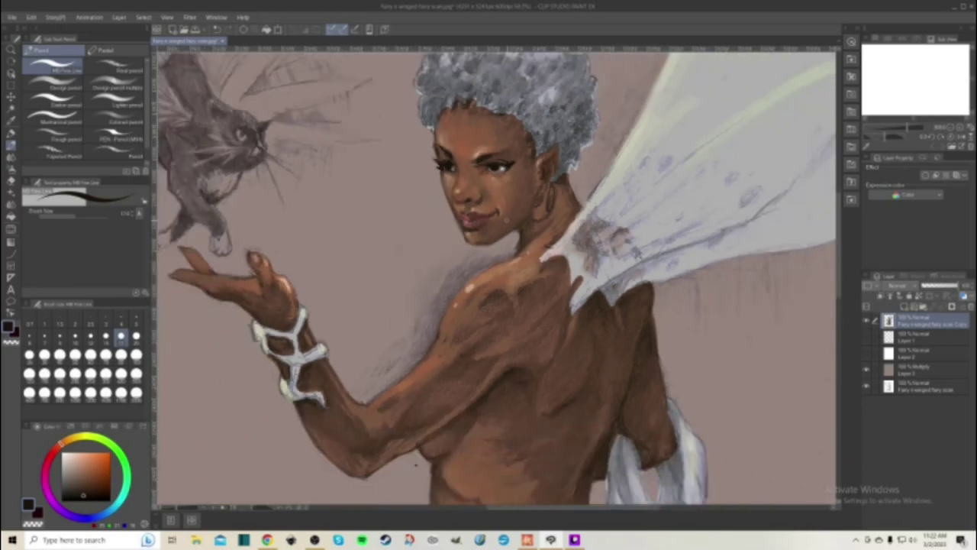
{"action": "scroll", "coordinate": [497, 191], "scroll_direction": "up", "scroll_amount": 3}
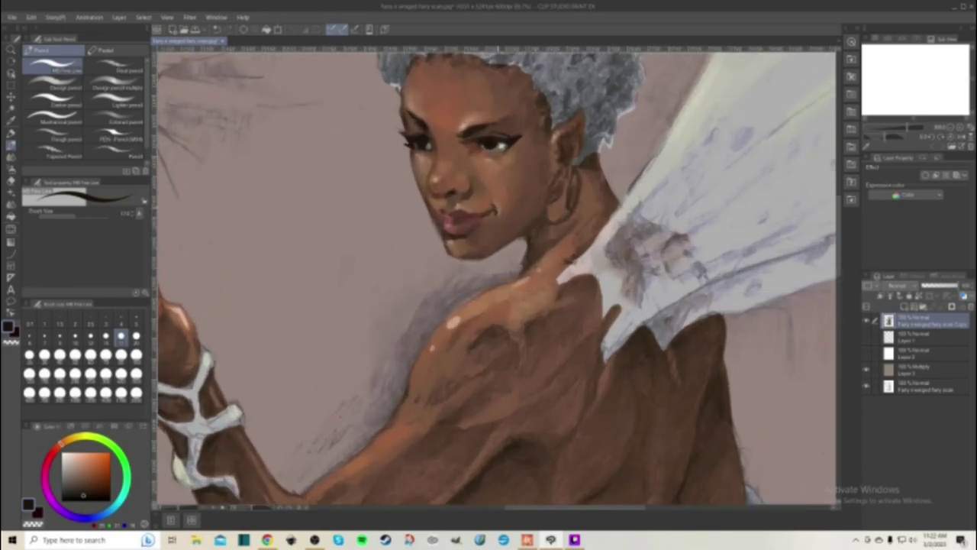
{"action": "left_click", "coordinate": [106, 440]}
{"action": "left_click", "coordinate": [90, 478]}
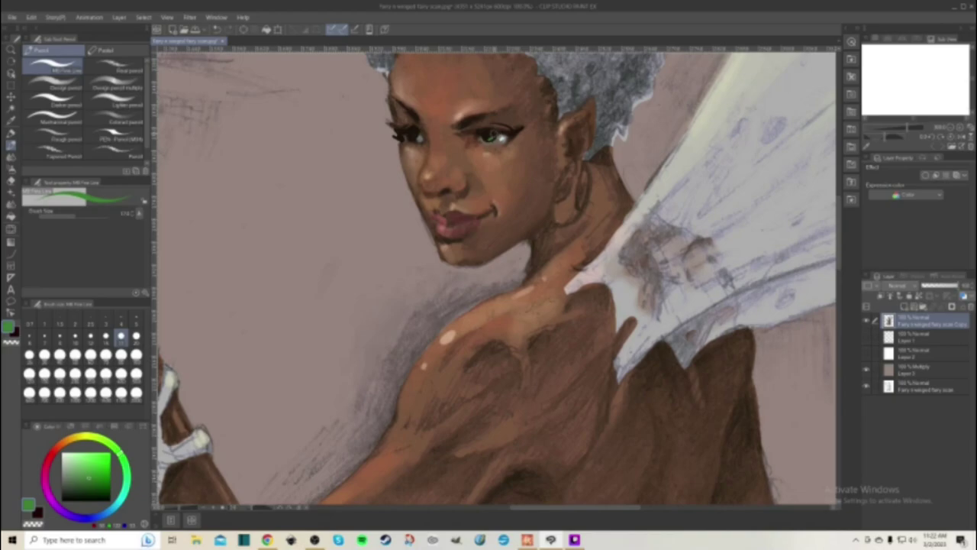
{"action": "left_click", "coordinate": [87, 487]}
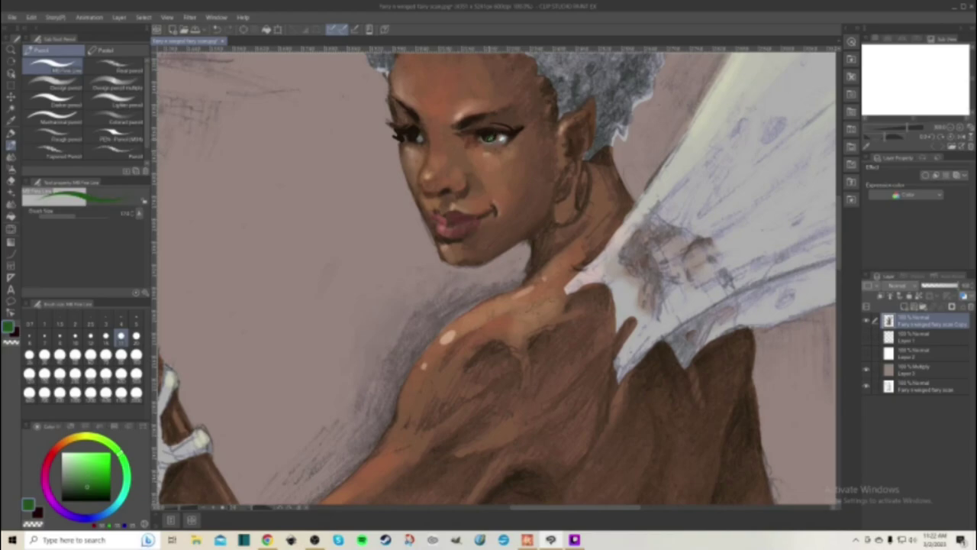
{"action": "left_click", "coordinate": [497, 159], "text": "alt"}
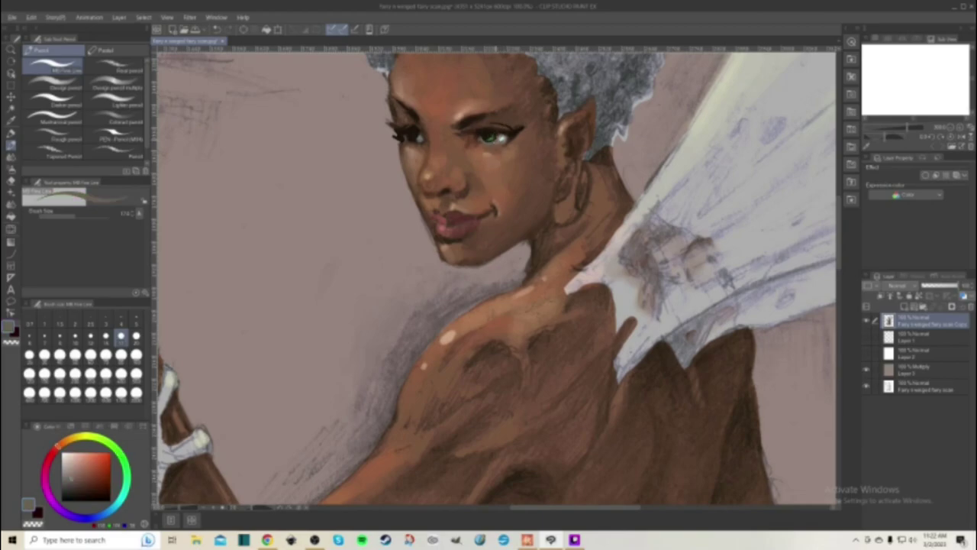
{"action": "left_click", "coordinate": [471, 161], "text": "alt"}
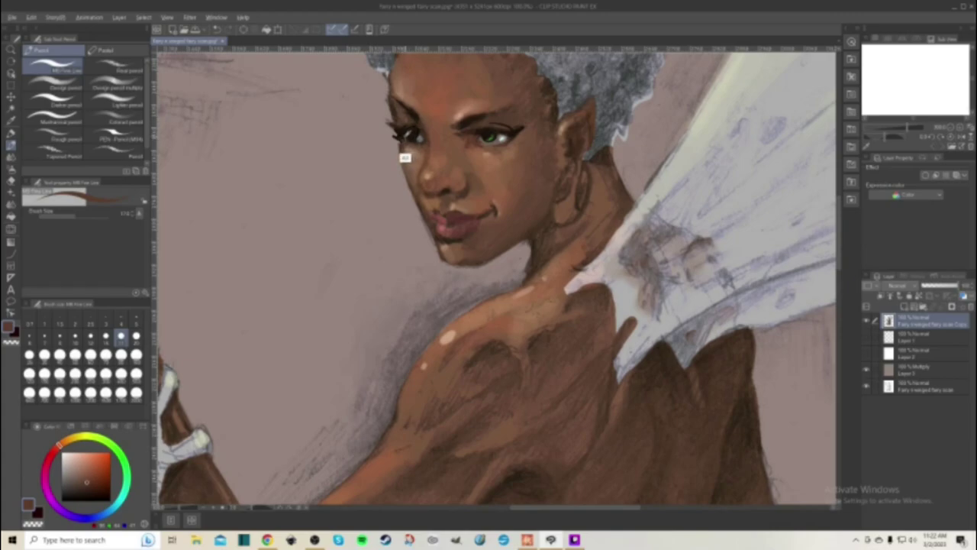
- Refine the far eye's white, dark iris and surrounding lid with sampled blue-grey, near-black and brown
{"action": "left_click", "coordinate": [416, 135], "text": "alt"}
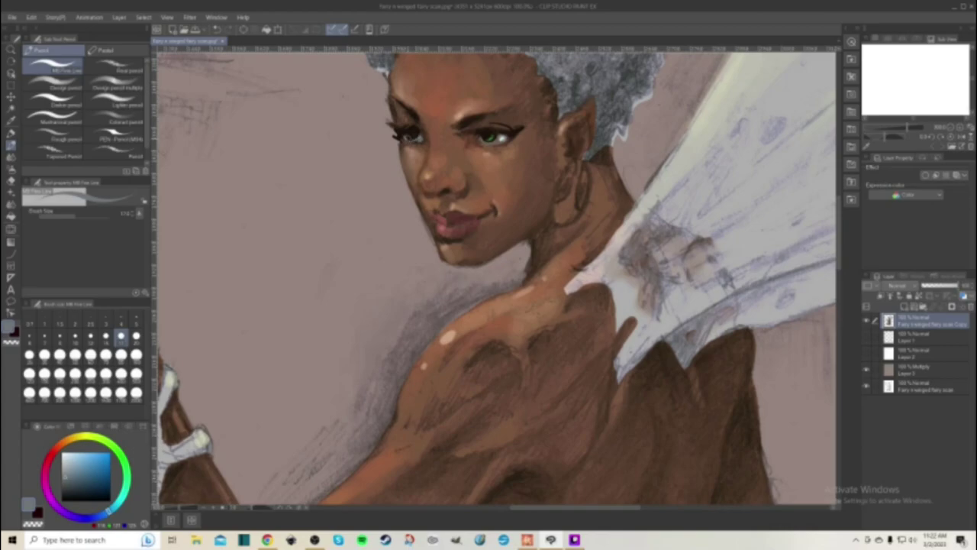
{"action": "left_click", "coordinate": [407, 135], "text": "alt"}
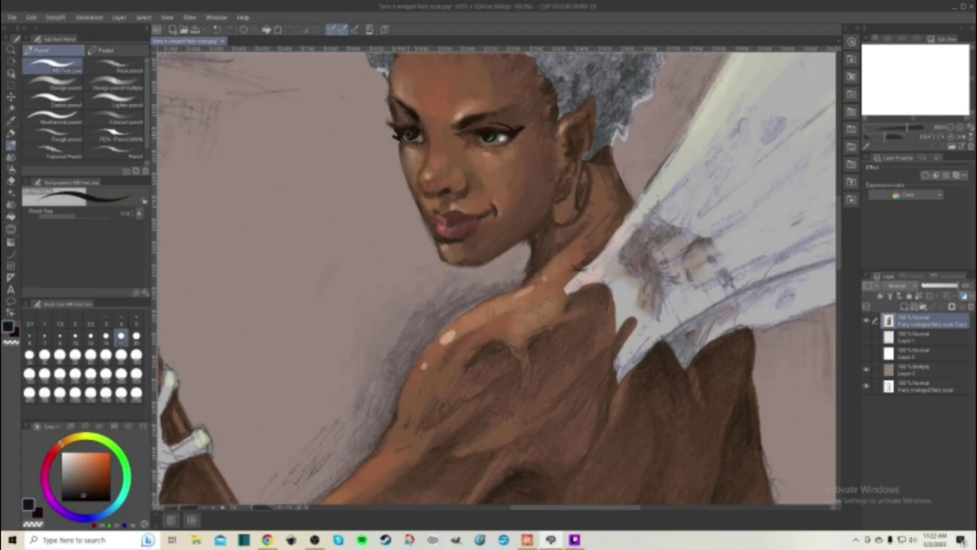
{"action": "left_click", "coordinate": [406, 138], "text": "alt"}
{"action": "left_click", "coordinate": [418, 138], "text": "alt"}
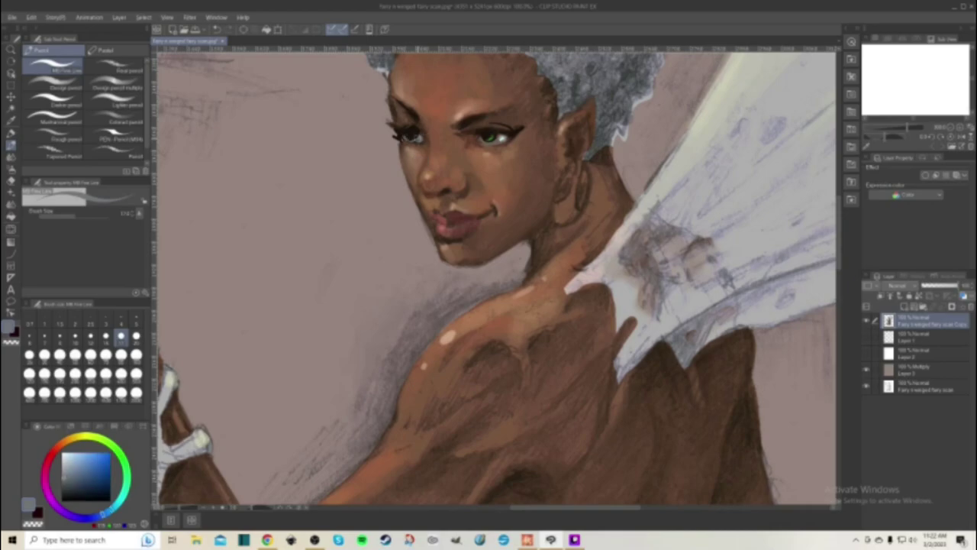
{"action": "left_click", "coordinate": [476, 162], "text": "alt"}
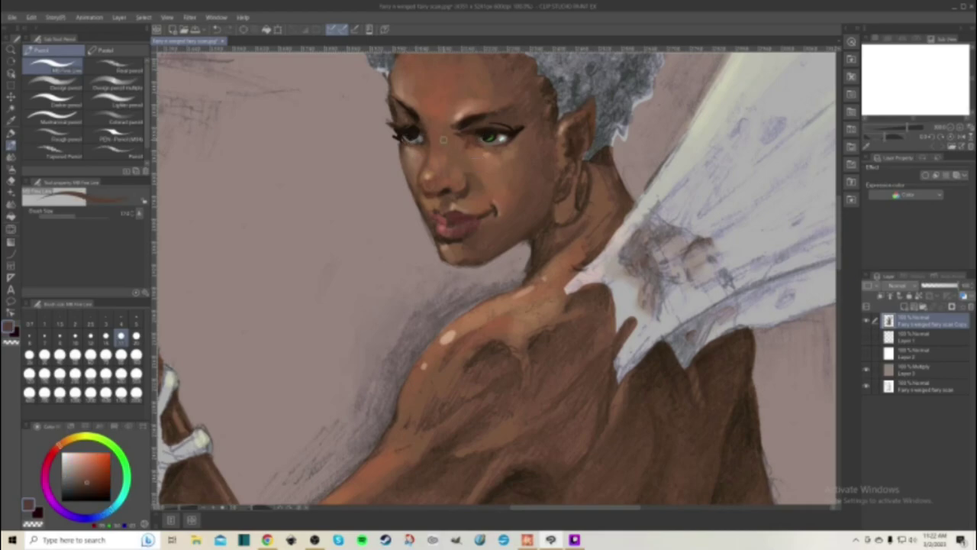
{"action": "left_click", "coordinate": [397, 149], "text": "alt"}
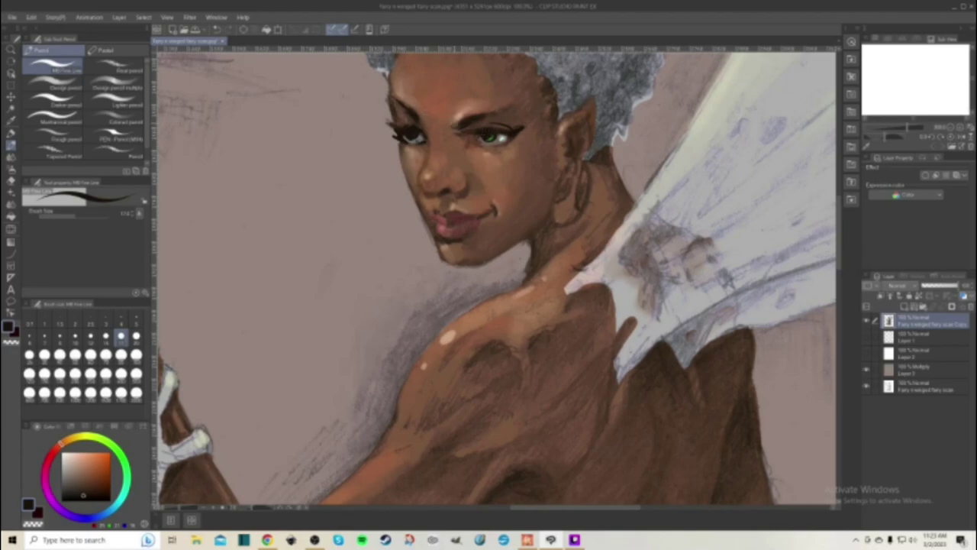
- Repaint the far eye over a blue-grey base with a dark iris and the near eye's dark green
{"action": "left_click", "coordinate": [411, 137], "text": "alt"}
{"action": "left_click", "coordinate": [419, 136]}
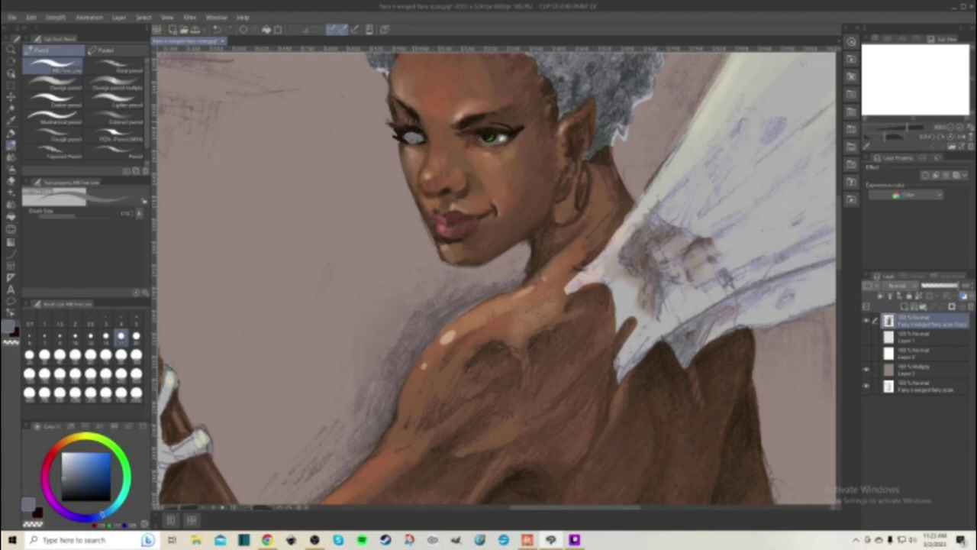
{"action": "left_click", "coordinate": [487, 138]}
{"action": "left_click", "coordinate": [490, 135], "text": "alt"}
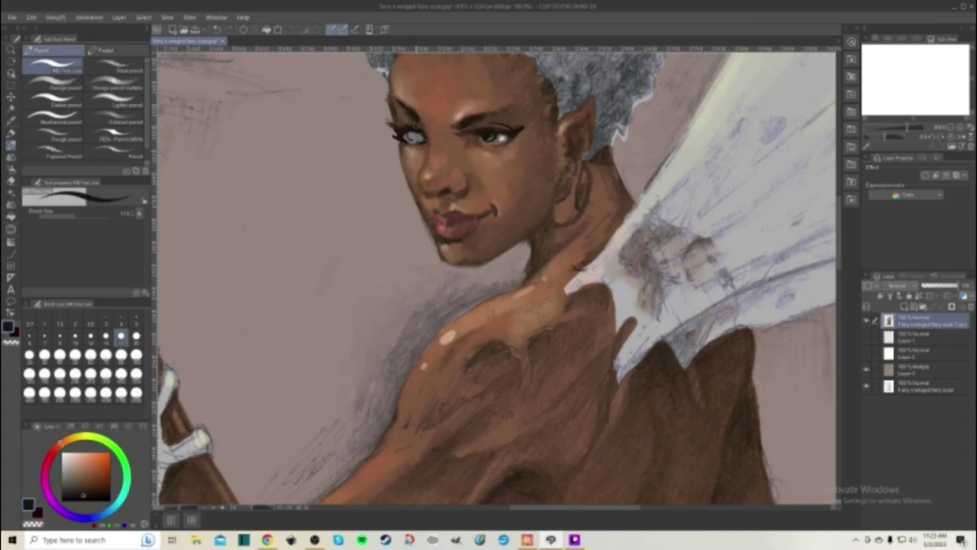
{"action": "left_click", "coordinate": [418, 136]}
{"action": "left_click", "coordinate": [493, 136], "text": "alt"}
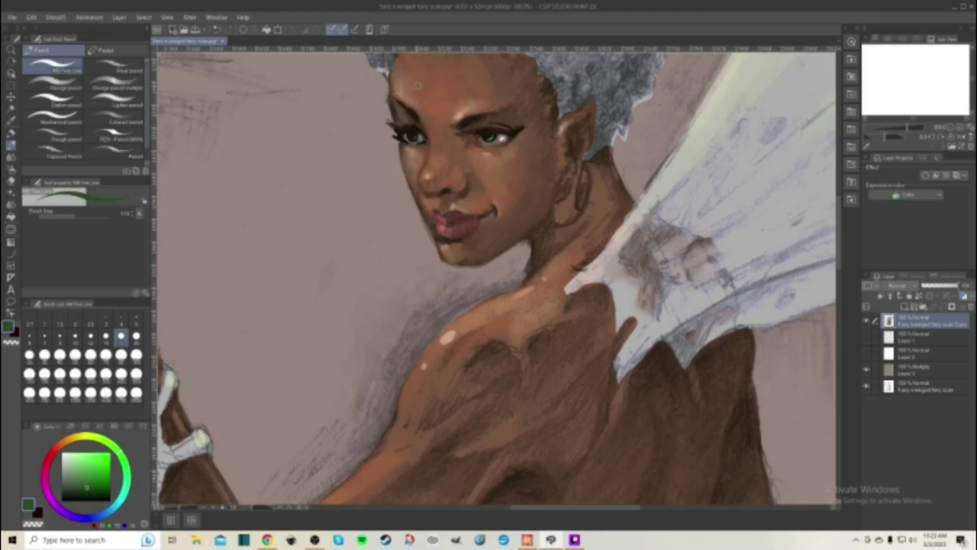
- Deepen the lips with a very dark red and tone down the highlight above them with sampled skin brown
{"action": "scroll", "coordinate": [342, 106], "scroll_direction": "down", "scroll_amount": 5}
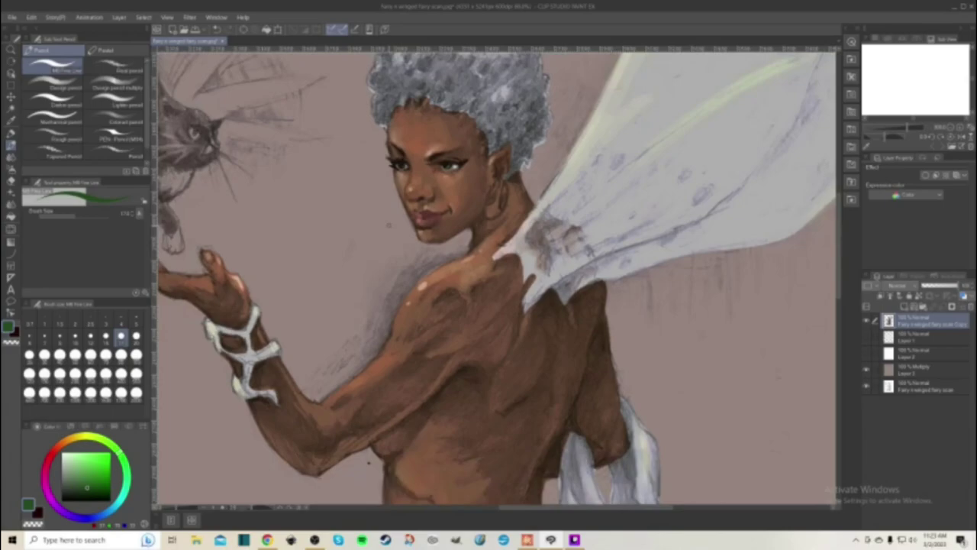
{"action": "scroll", "coordinate": [346, 169], "scroll_direction": "up", "scroll_amount": 4}
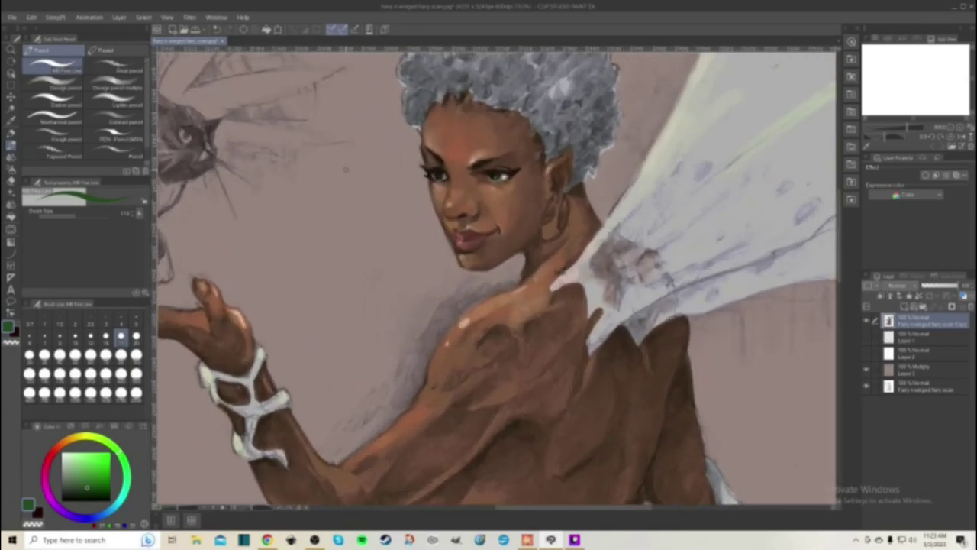
{"action": "scroll", "coordinate": [346, 169], "scroll_direction": "up", "scroll_amount": 1}
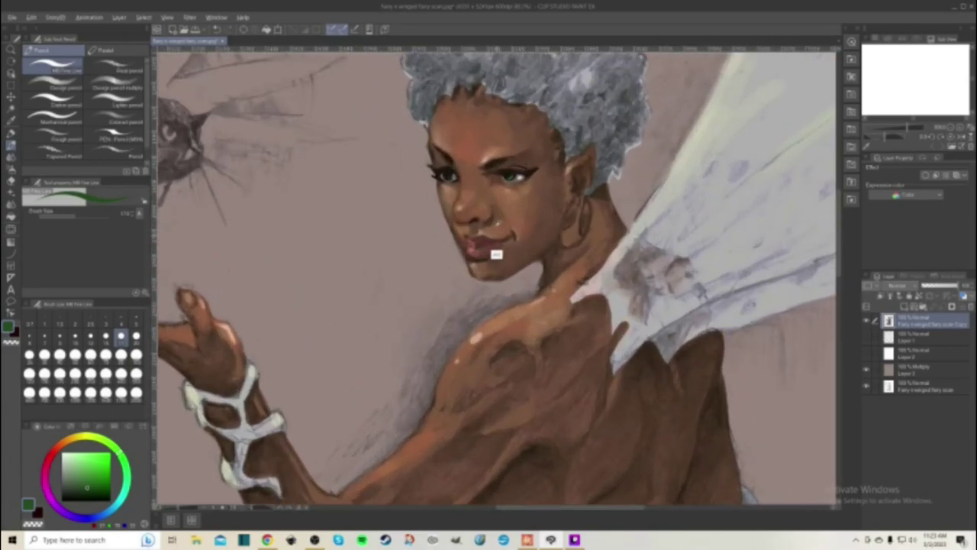
{"action": "left_click", "coordinate": [482, 265], "text": "alt"}
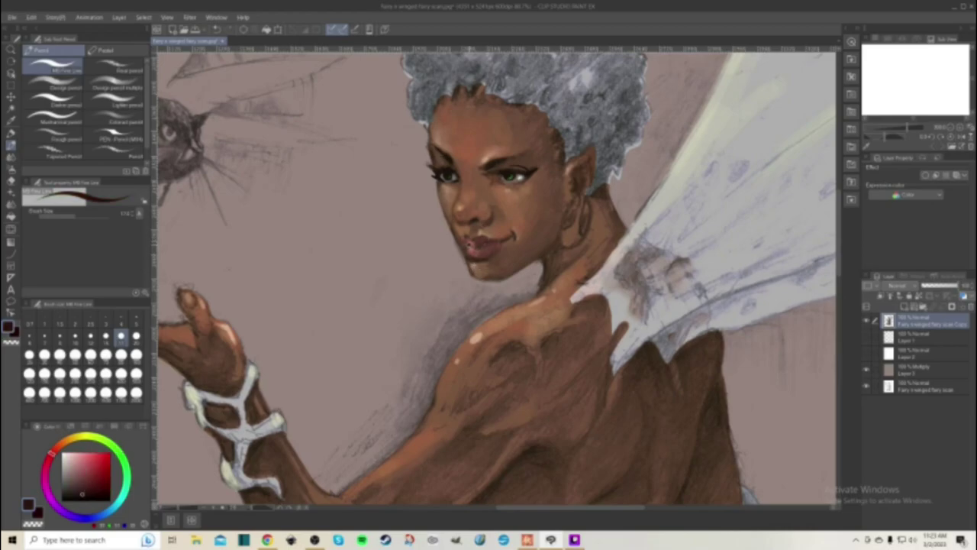
{"action": "left_click_drag", "start_coordinate": [474, 243], "coordinate": [472, 245]}
{"action": "left_click", "coordinate": [497, 200], "text": "alt"}
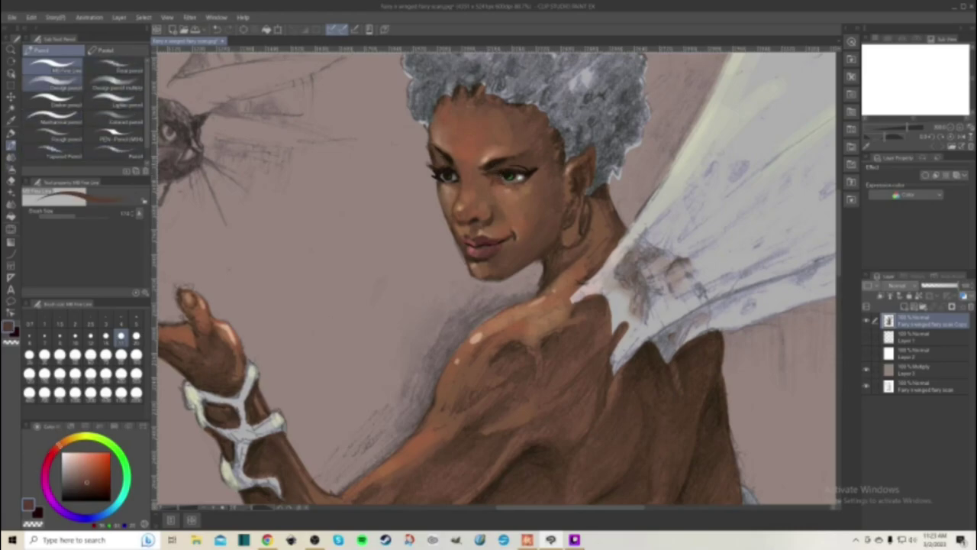
- Soften the highlight at the mouth corner and the chin tones with the Design pencil in sampled skin browns
{"action": "left_click", "coordinate": [51, 86]}
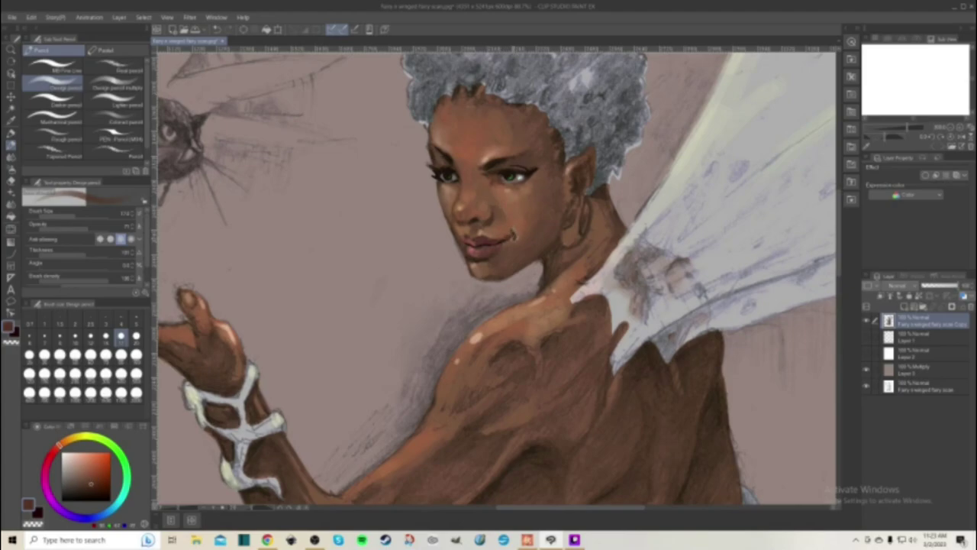
{"action": "left_click", "coordinate": [510, 243], "text": "alt"}
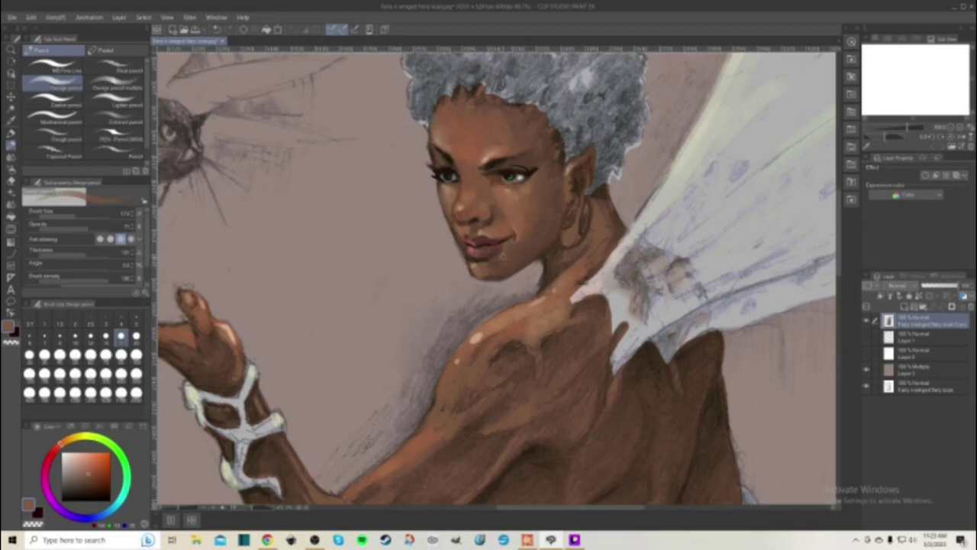
{"action": "left_click", "coordinate": [472, 276], "text": "alt"}
{"action": "scroll", "coordinate": [592, 217], "scroll_direction": "down", "scroll_amount": 5}
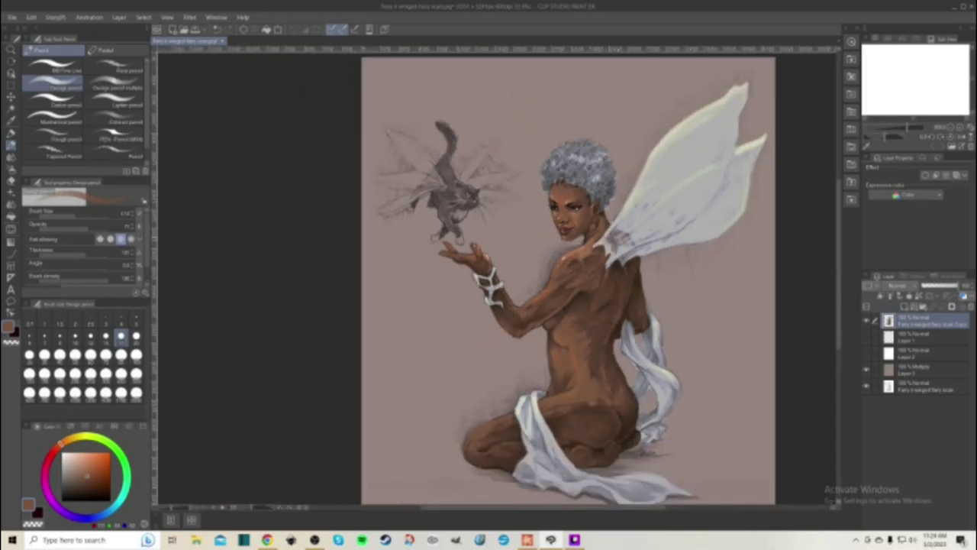
{"action": "scroll", "coordinate": [591, 217], "scroll_direction": "up", "scroll_amount": 5}
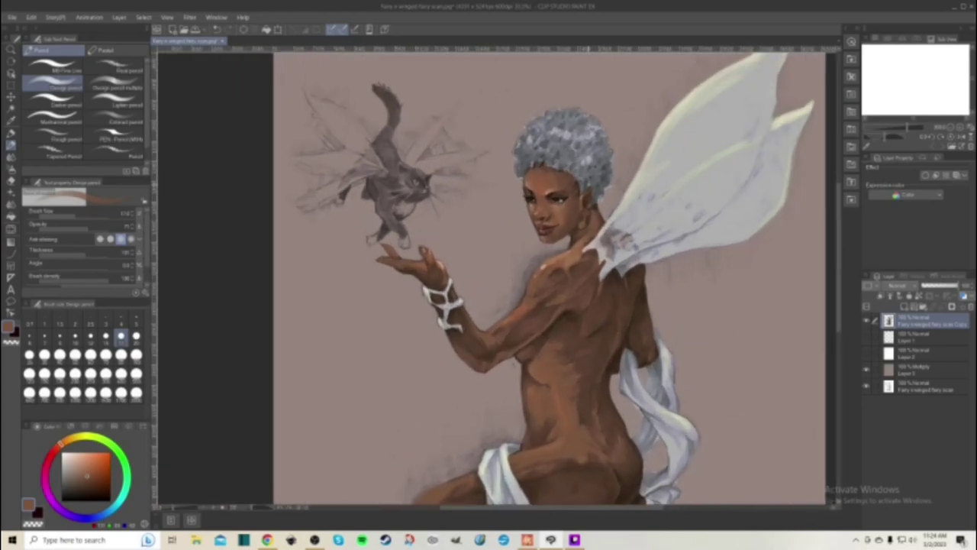
{"action": "scroll", "coordinate": [565, 175], "scroll_direction": "up", "scroll_amount": 3}
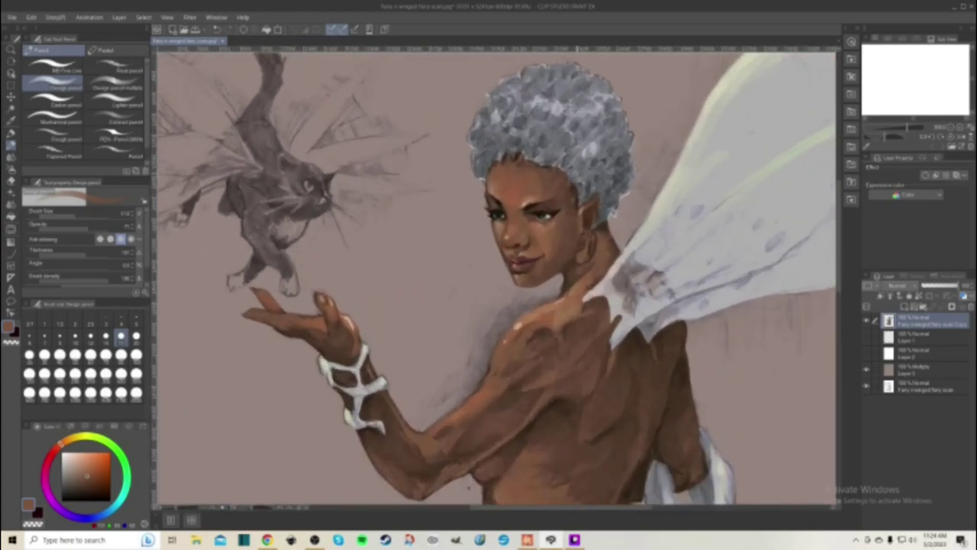
- Add lighter sampled skin highlights to the forehead and nose, and soften the forehead highlight with the Blend tool
{"action": "scroll", "coordinate": [566, 175], "scroll_direction": "up", "scroll_amount": 1}
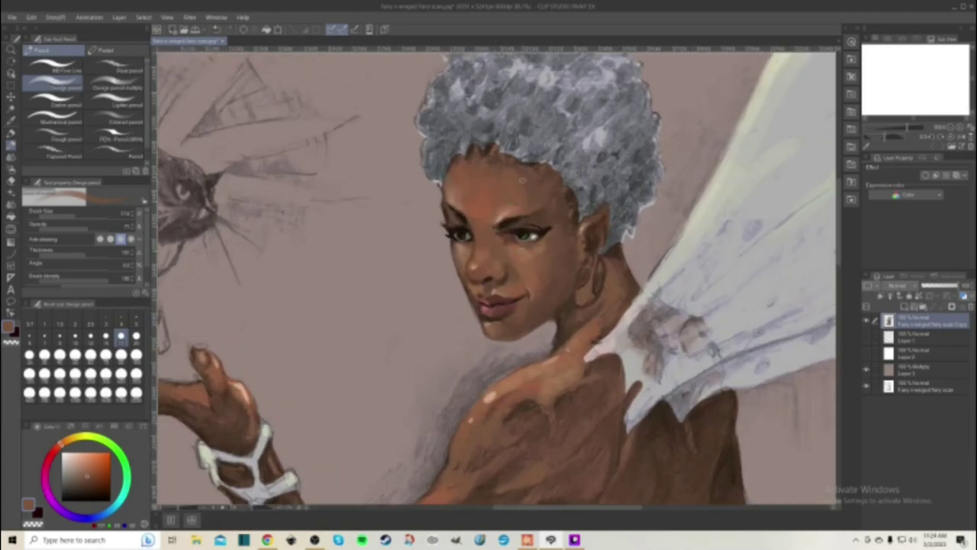
{"action": "left_click", "coordinate": [522, 180], "text": "alt"}
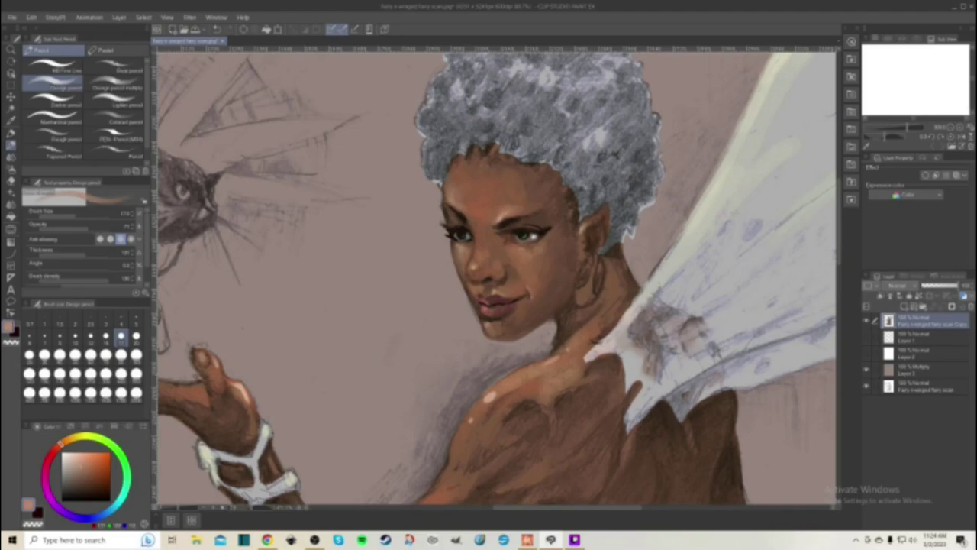
{"action": "key", "text": "b"}
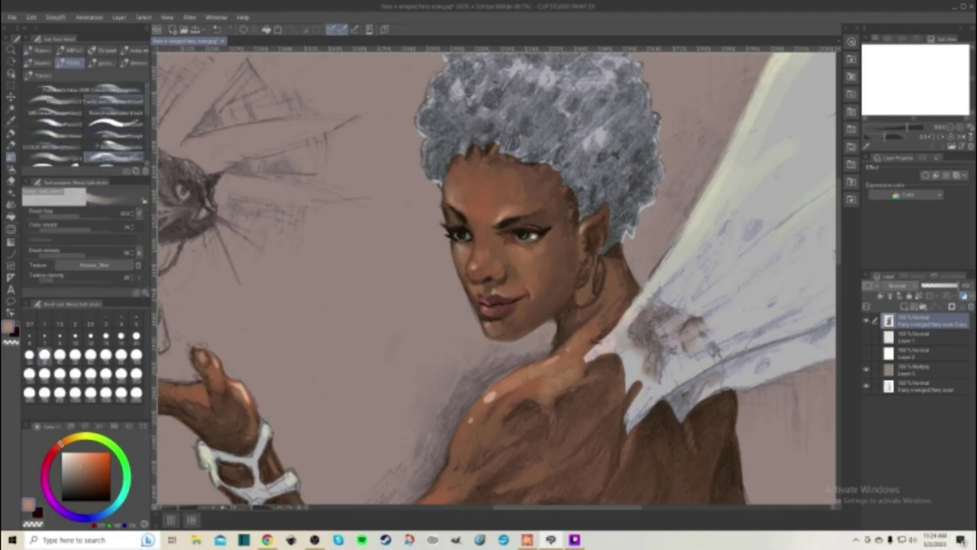
{"action": "left_click", "coordinate": [54, 158]}
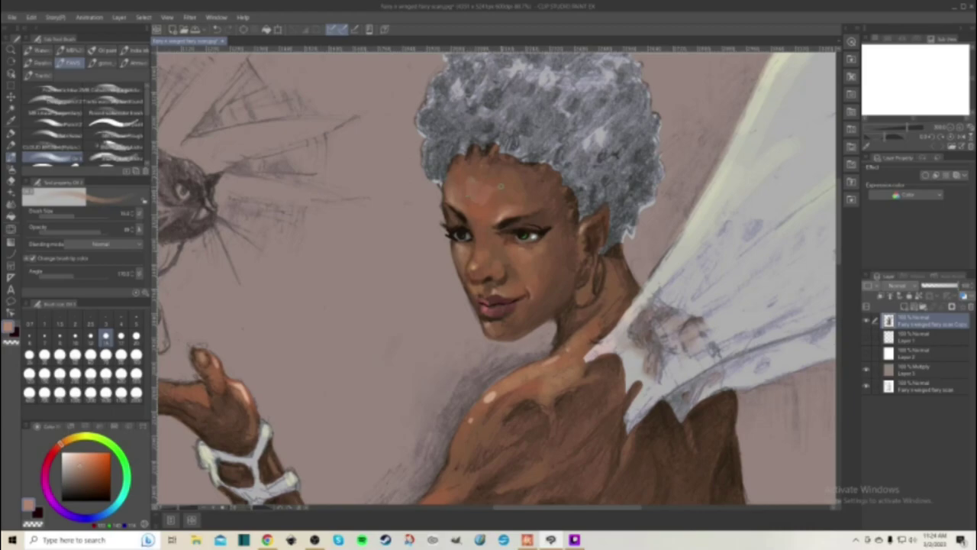
{"action": "left_click", "coordinate": [491, 197]}
{"action": "left_click", "coordinate": [481, 247]}
{"action": "left_click", "coordinate": [480, 243]}
{"action": "left_click", "coordinate": [11, 204]}
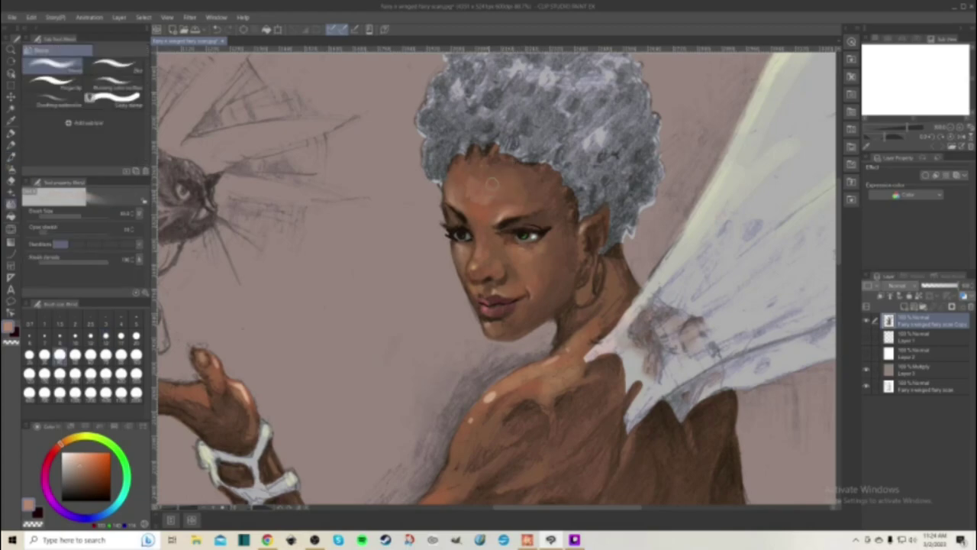
{"action": "left_click_drag", "start_coordinate": [483, 178], "coordinate": [464, 183]}
{"action": "key", "text": "ctrl+0"}
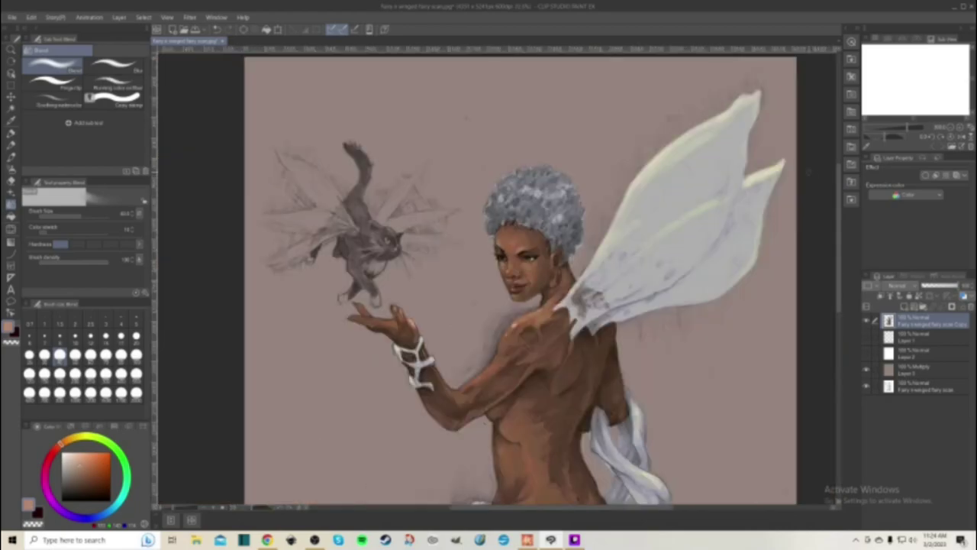
{"action": "scroll", "coordinate": [496, 279], "scroll_direction": "down", "scroll_amount": 4}
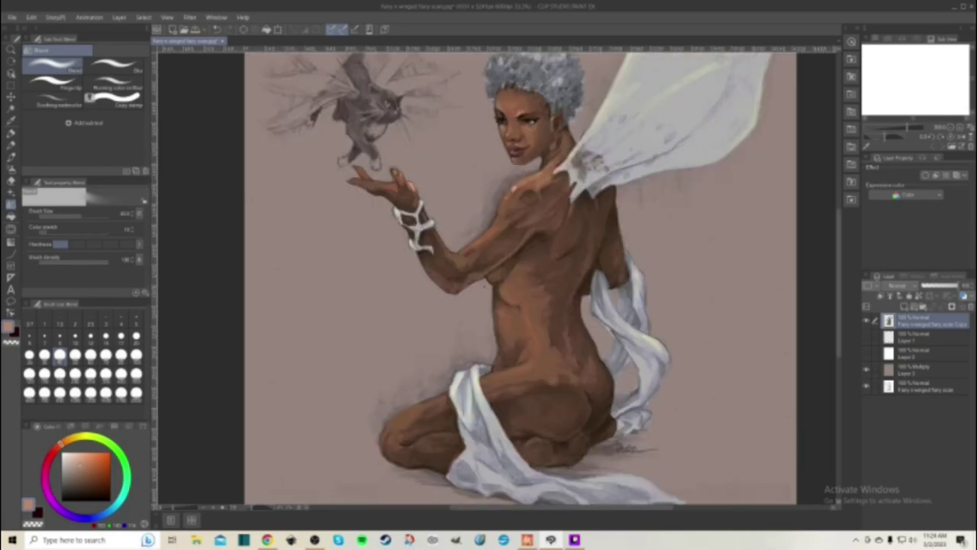
{"action": "scroll", "coordinate": [509, 332], "scroll_direction": "up", "scroll_amount": 1}
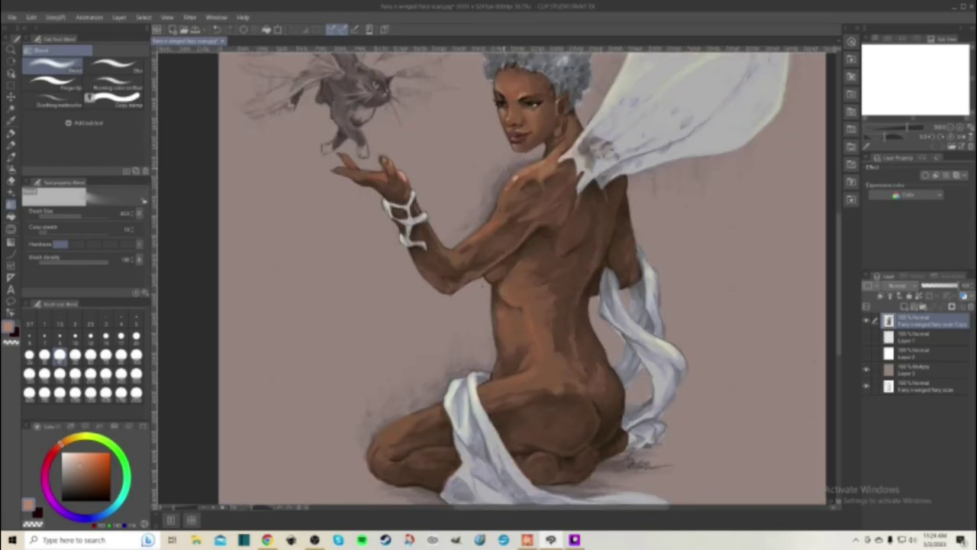
{"action": "scroll", "coordinate": [506, 151], "scroll_direction": "down", "scroll_amount": 1}
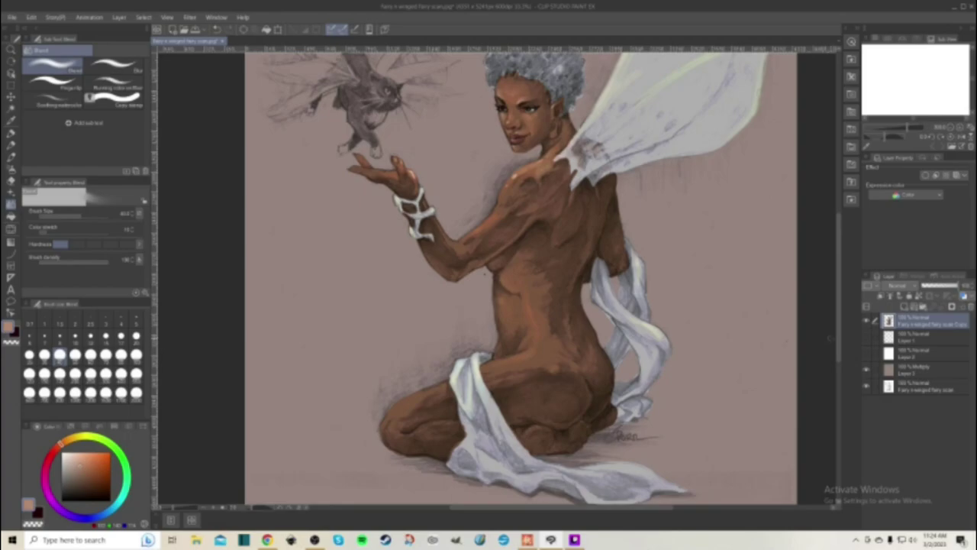
{"action": "left_click_drag", "start_coordinate": [838, 347], "coordinate": [838, 308]}
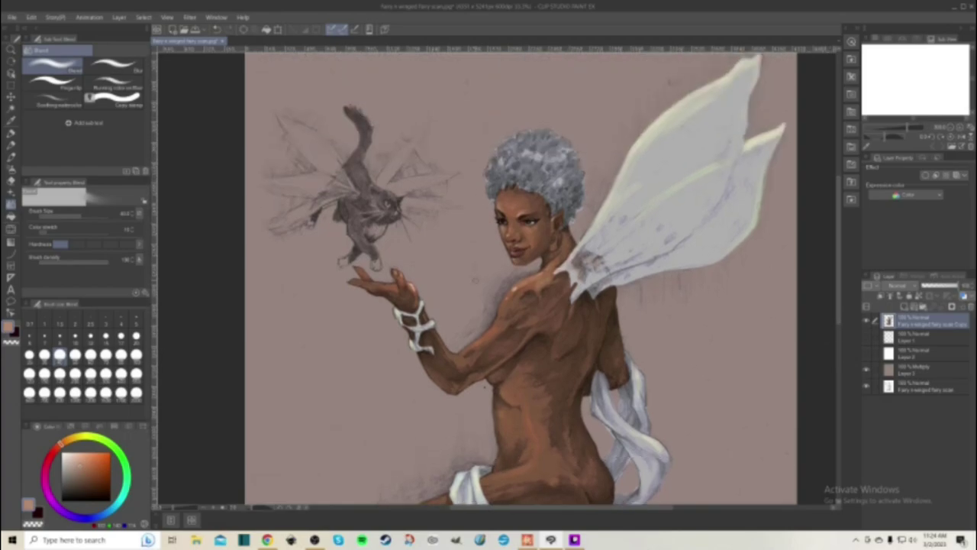
{"action": "scroll", "coordinate": [478, 271], "scroll_direction": "up", "scroll_amount": 1}
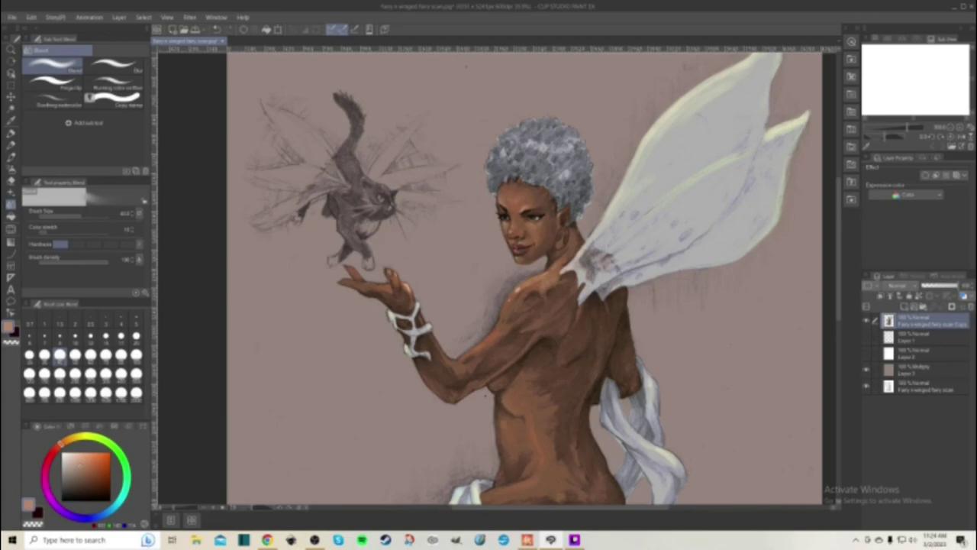
- Add a new raster layer above the fairy cut-out and set its blending mode to Multiply
{"action": "left_click_drag", "start_coordinate": [80, 465], "coordinate": [82, 484]}
{"action": "right_click", "coordinate": [923, 329]}
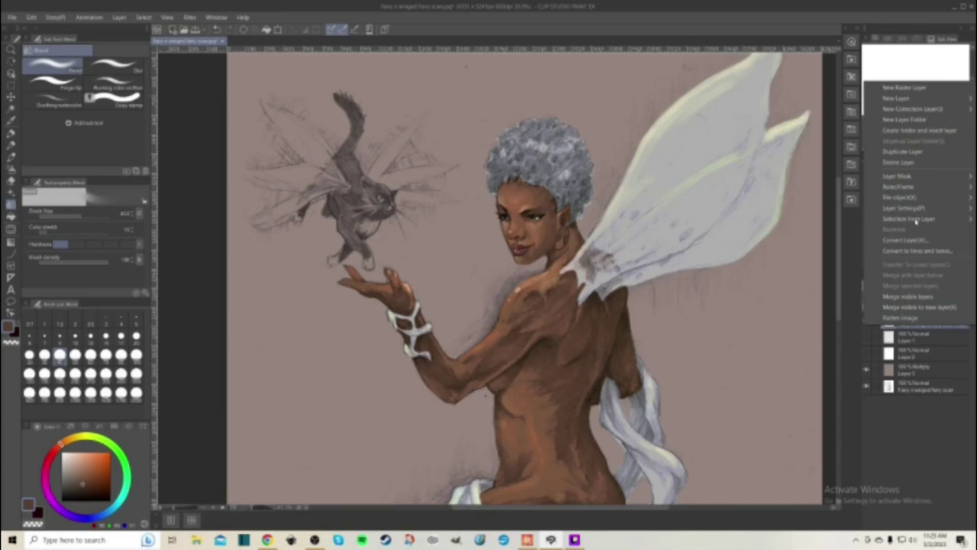
{"action": "left_click", "coordinate": [905, 87]}
{"action": "left_click", "coordinate": [922, 283]}
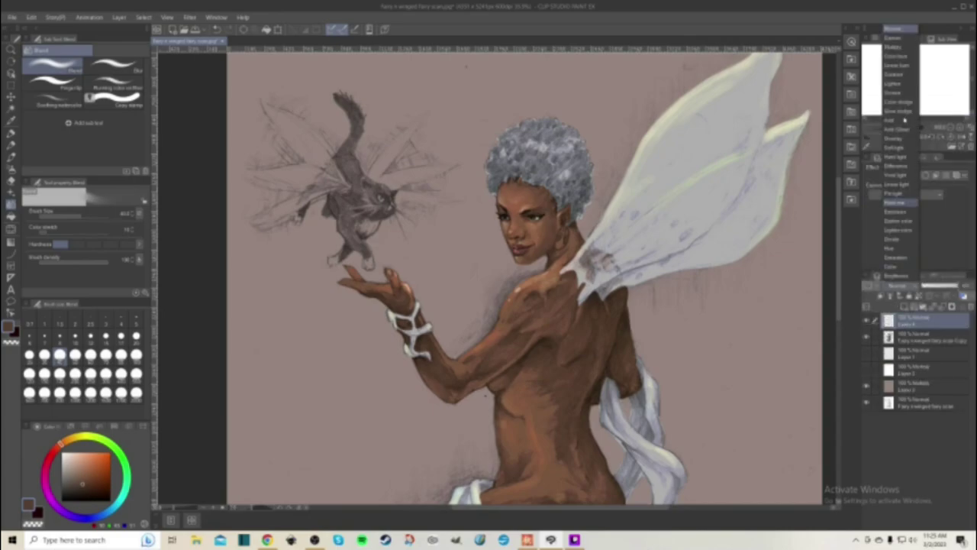
{"action": "left_click", "coordinate": [901, 49]}
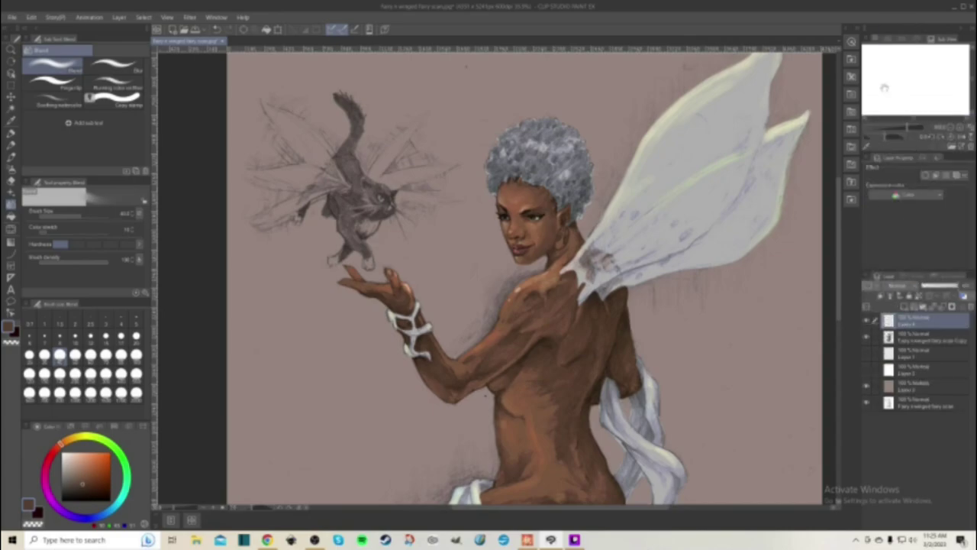
- Ready the oil paint brush with a dark olive colour for painting the hair
{"action": "left_click", "coordinate": [926, 334]}
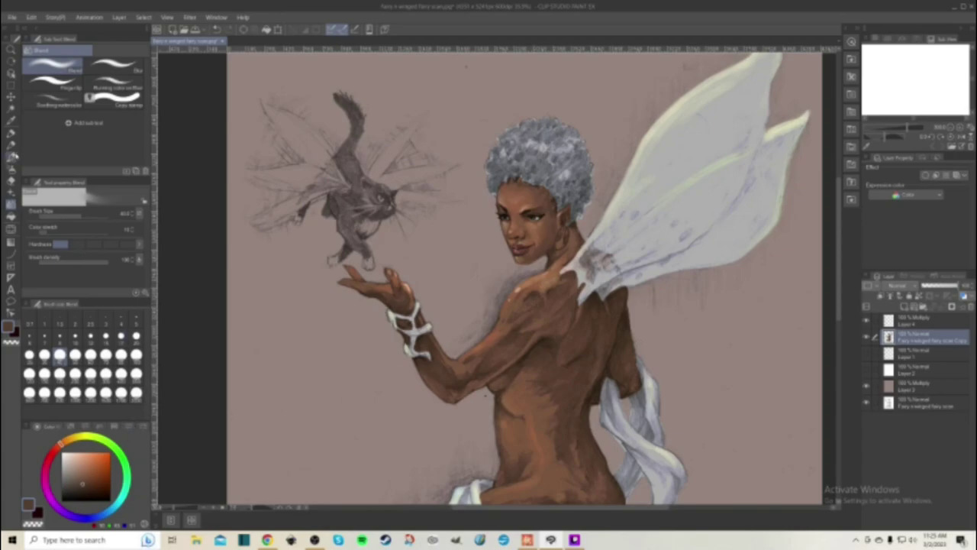
{"action": "left_click", "coordinate": [12, 155]}
{"action": "left_click", "coordinate": [115, 122]}
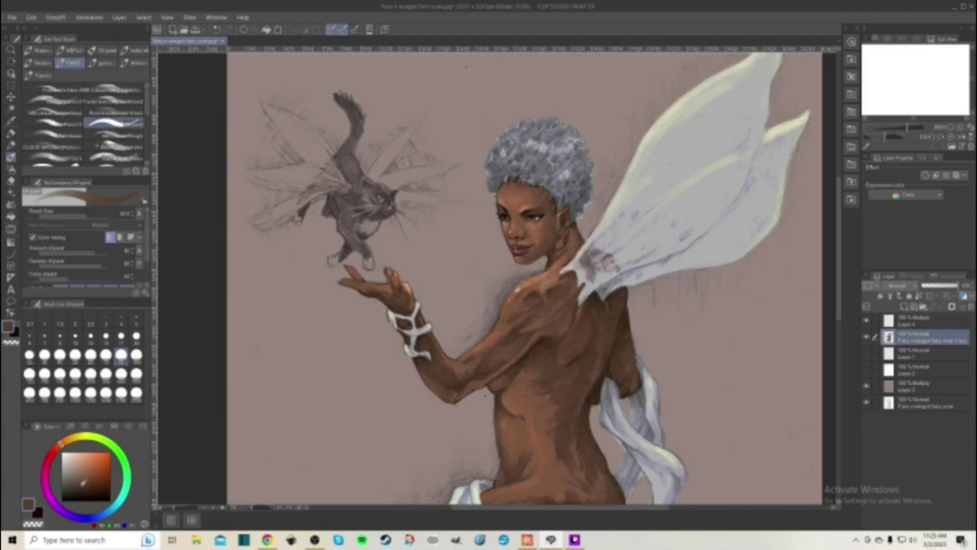
{"action": "left_click_drag", "start_coordinate": [62, 443], "coordinate": [77, 437]}
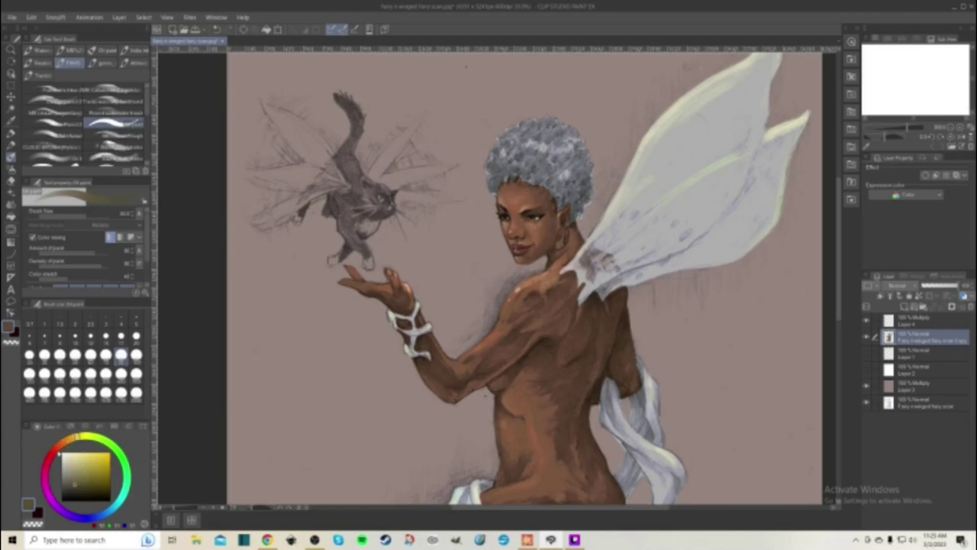
{"action": "left_click_drag", "start_coordinate": [543, 139], "coordinate": [566, 122]}
{"action": "key", "text": "ctrl+z"}
{"action": "key", "text": "ctrl+x"}
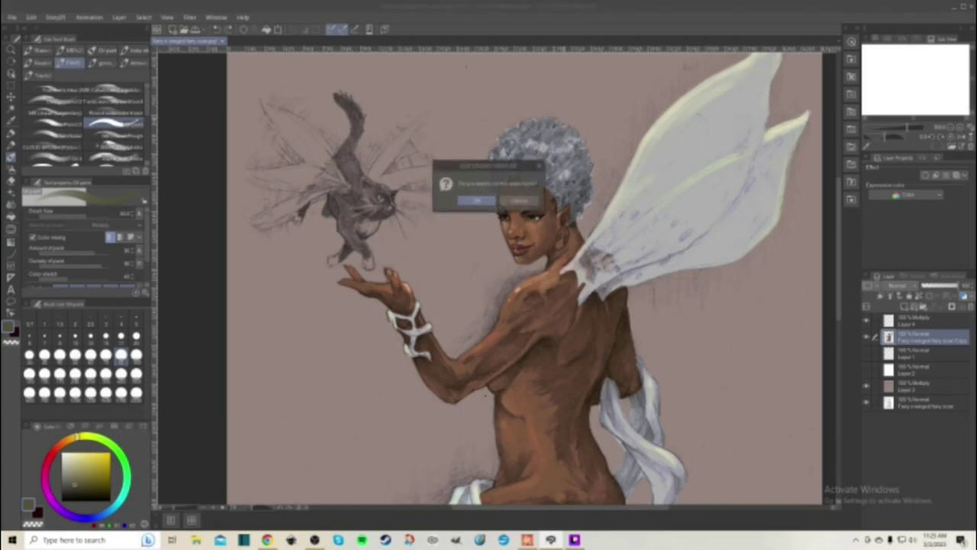
{"action": "left_click", "coordinate": [521, 199]}
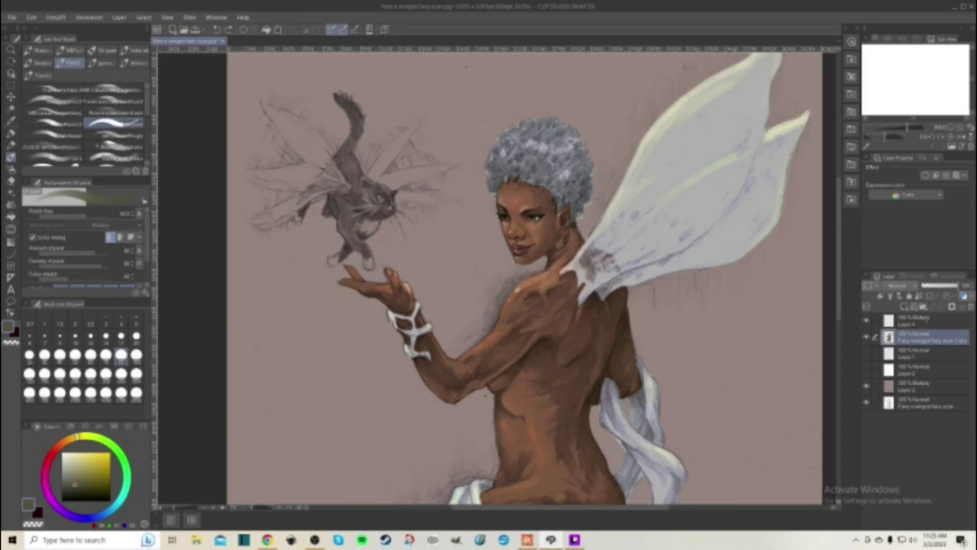
- Create a selection from the fairy cut-out layer's contents and hide the selection border
{"action": "left_click", "coordinate": [920, 320]}
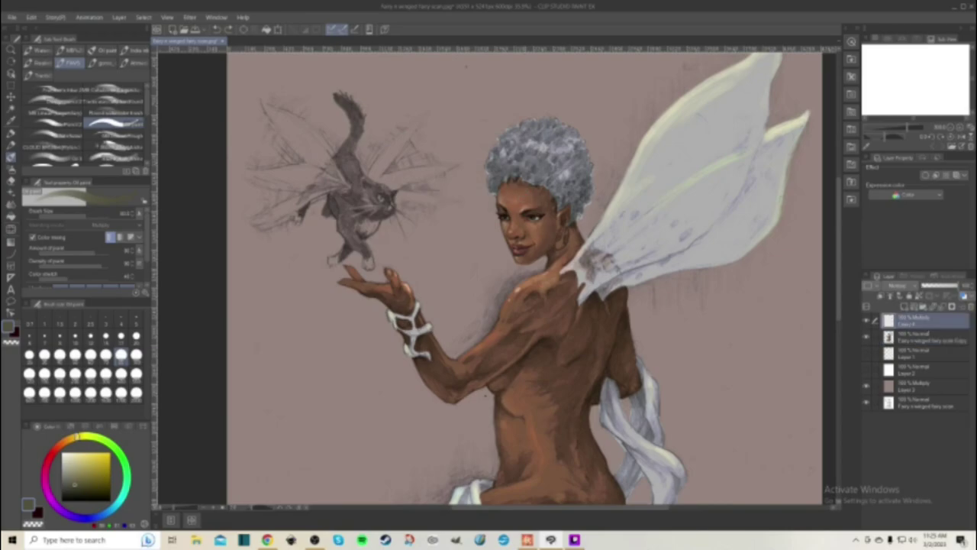
{"action": "left_click", "coordinate": [928, 335]}
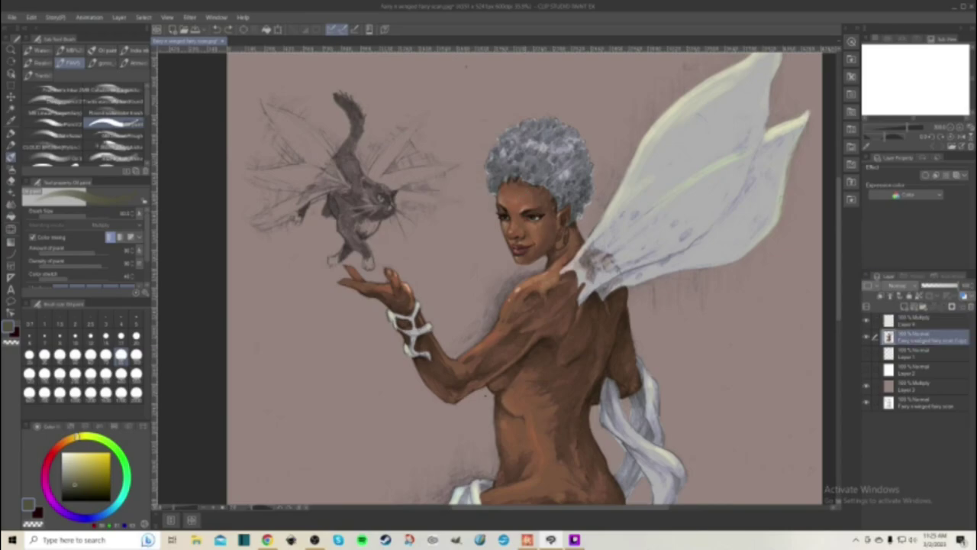
{"action": "right_click", "coordinate": [923, 337]}
{"action": "mouse_move", "coordinate": [909, 232]}
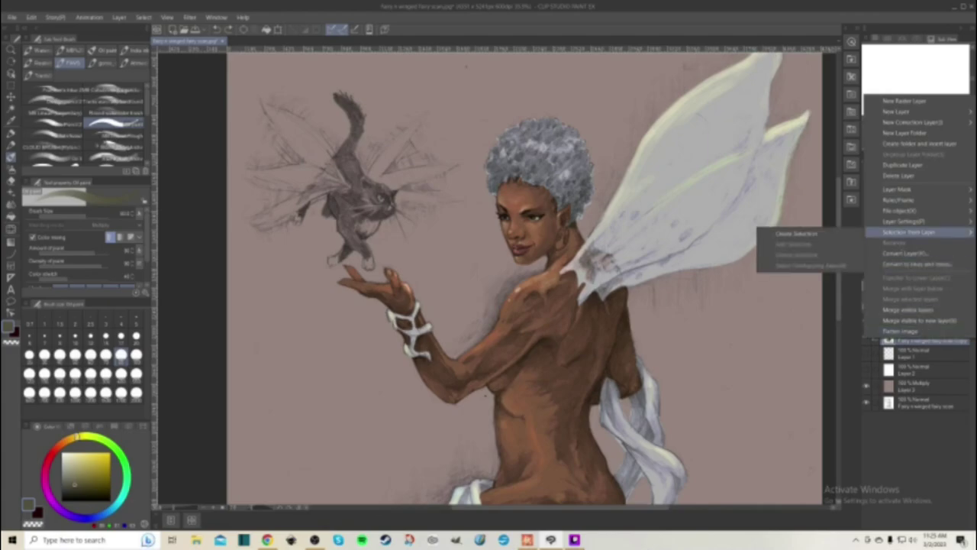
{"action": "left_click", "coordinate": [796, 233]}
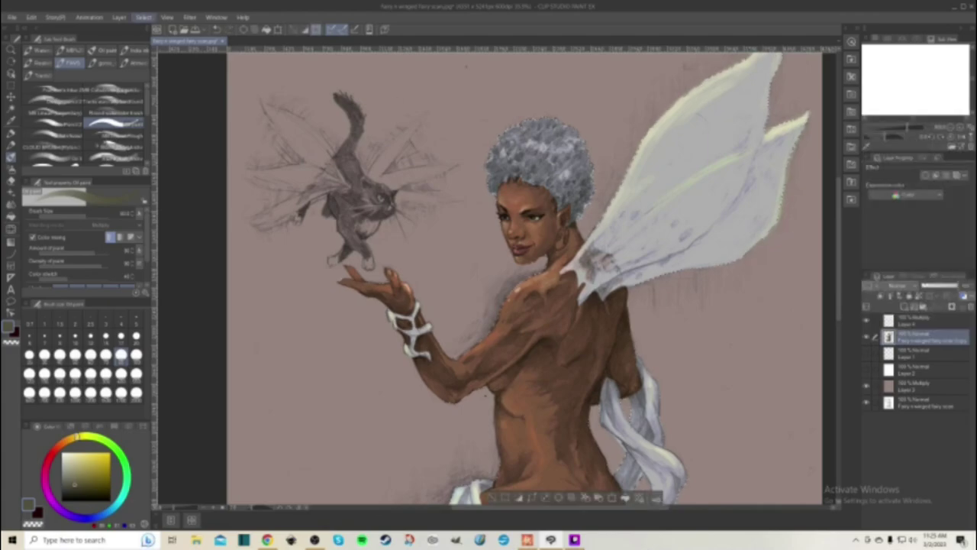
{"action": "left_click", "coordinate": [144, 17]}
{"action": "mouse_move", "coordinate": [167, 17]}
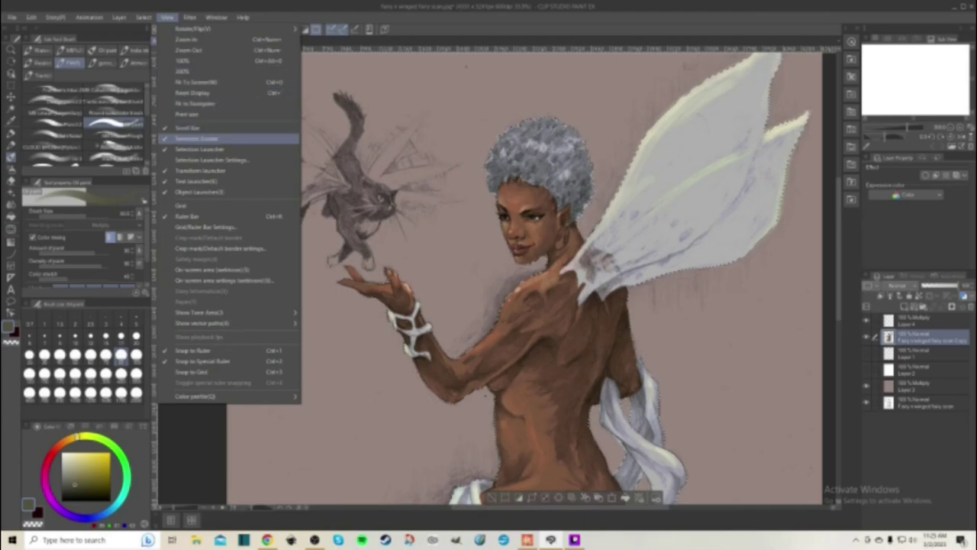
{"action": "left_click", "coordinate": [199, 139]}
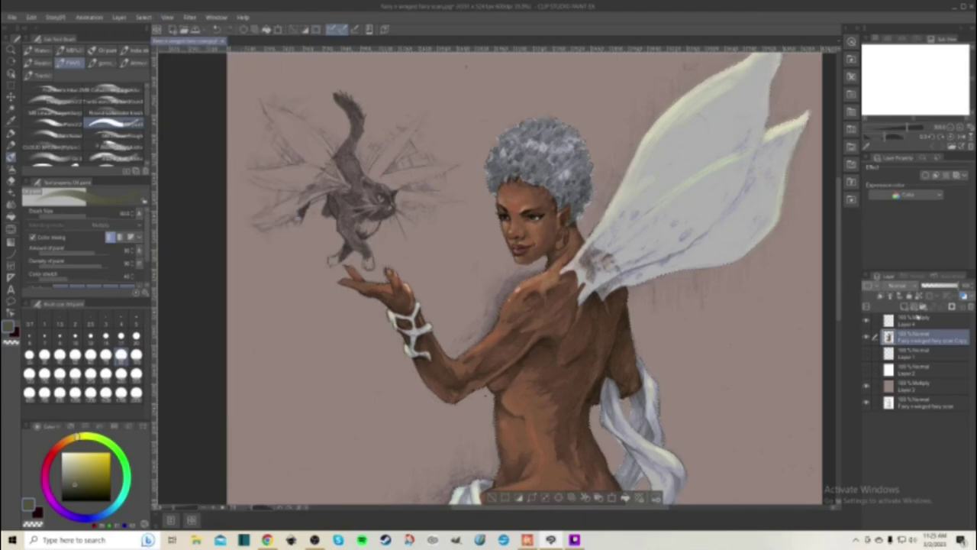
- Paint around the edges of the hair in dark olive on the Multiply layer and fill the enclosed area
{"action": "left_click", "coordinate": [918, 317]}
{"action": "left_click_drag", "start_coordinate": [538, 119], "coordinate": [507, 139]}
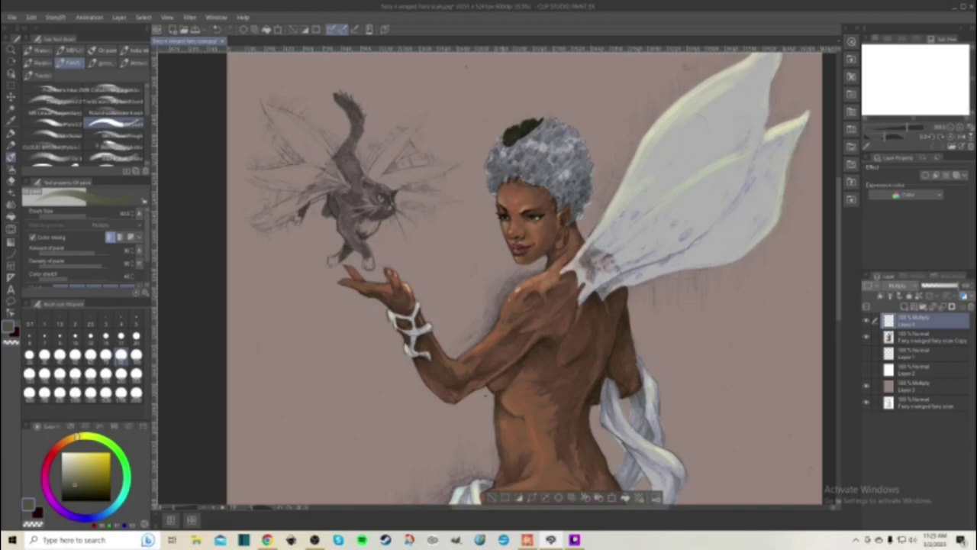
{"action": "mouse_move", "coordinate": [525, 134]}
{"action": "left_mouse_down"}
{"action": "mouse_move", "coordinate": [530, 144]}
{"action": "mouse_move", "coordinate": [554, 135]}
{"action": "mouse_move", "coordinate": [583, 156]}
{"action": "mouse_move", "coordinate": [587, 200]}
{"action": "mouse_move", "coordinate": [569, 227]}
{"action": "mouse_move", "coordinate": [574, 191]}
{"action": "mouse_move", "coordinate": [556, 213]}
{"action": "mouse_move", "coordinate": [556, 192]}
{"action": "mouse_move", "coordinate": [544, 184]}
{"action": "mouse_move", "coordinate": [504, 177]}
{"action": "mouse_move", "coordinate": [495, 192]}
{"action": "mouse_move", "coordinate": [497, 139]}
{"action": "mouse_move", "coordinate": [490, 182]}
{"action": "mouse_move", "coordinate": [493, 154]}
{"action": "left_mouse_up"}
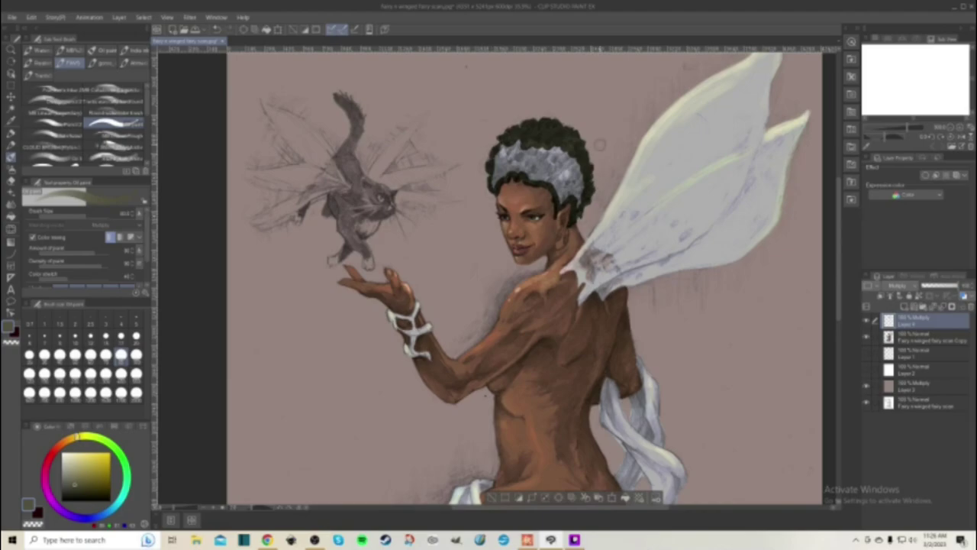
{"action": "left_click", "coordinate": [10, 217]}
{"action": "left_click", "coordinate": [566, 160]}
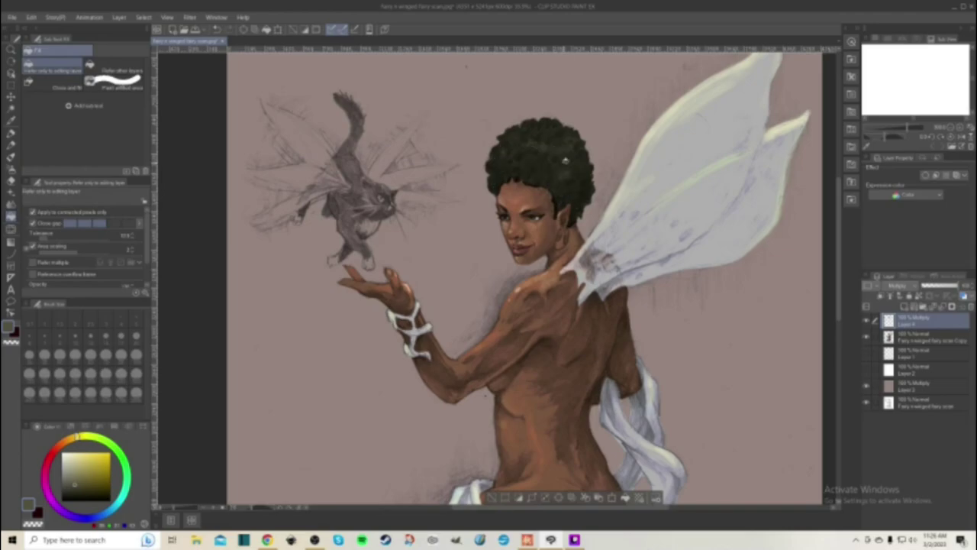
{"action": "key", "text": "b"}
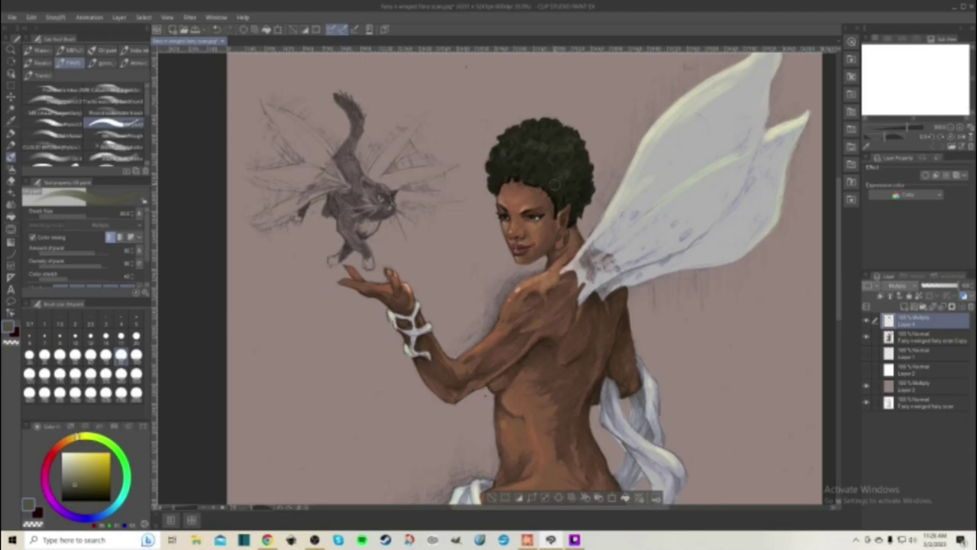
- Colour the wrist bracelet yellow on the Multiply layer with a smaller oil paint brush
{"action": "scroll", "coordinate": [555, 195], "scroll_direction": "down", "scroll_amount": 2}
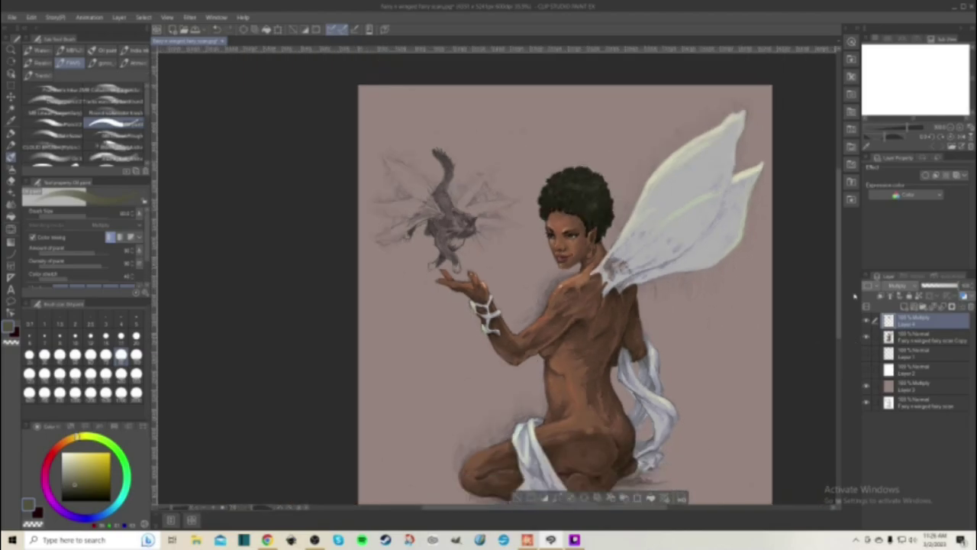
{"action": "left_click_drag", "start_coordinate": [839, 263], "coordinate": [830, 303]}
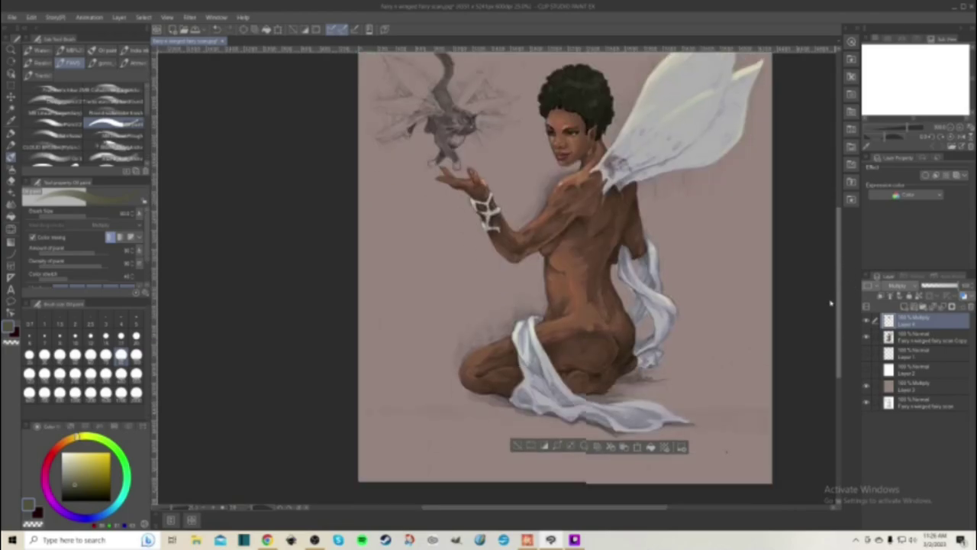
{"action": "scroll", "coordinate": [473, 280], "scroll_direction": "up", "scroll_amount": 1}
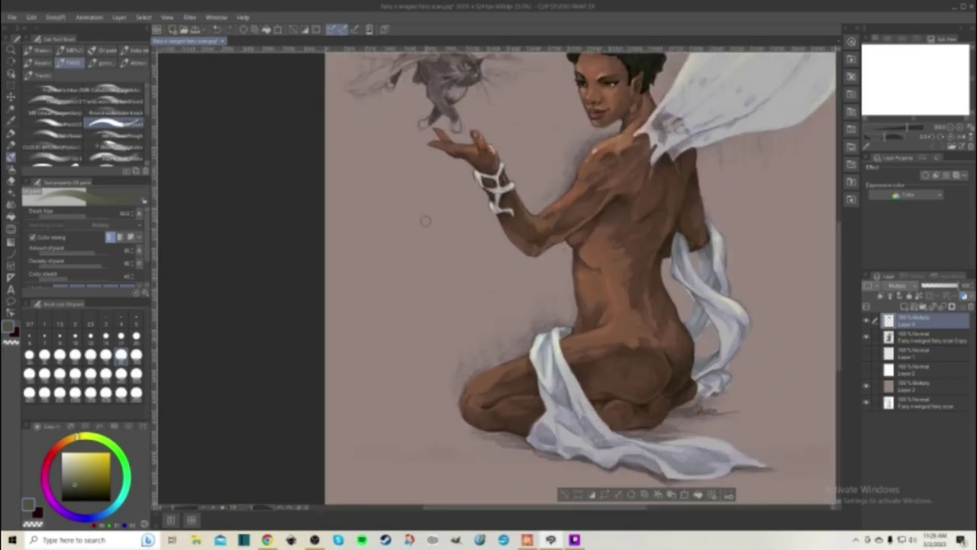
{"action": "scroll", "coordinate": [425, 221], "scroll_direction": "up", "scroll_amount": 1}
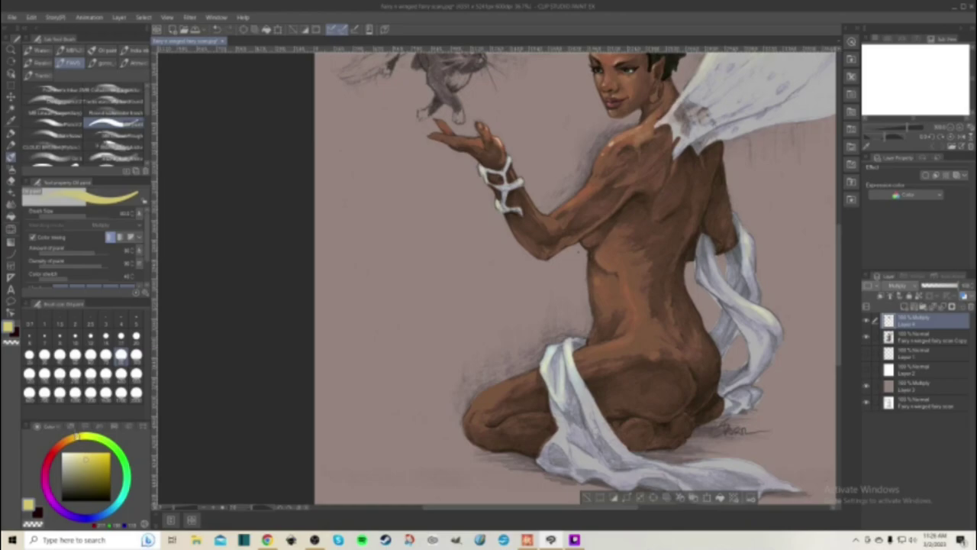
{"action": "left_click", "coordinate": [75, 354]}
{"action": "mouse_move", "coordinate": [508, 158]}
{"action": "left_mouse_down"}
{"action": "mouse_move", "coordinate": [501, 173]}
{"action": "mouse_move", "coordinate": [482, 170]}
{"action": "mouse_move", "coordinate": [505, 190]}
{"action": "mouse_move", "coordinate": [524, 180]}
{"action": "mouse_move", "coordinate": [501, 209]}
{"action": "mouse_move", "coordinate": [516, 211]}
{"action": "left_mouse_up"}
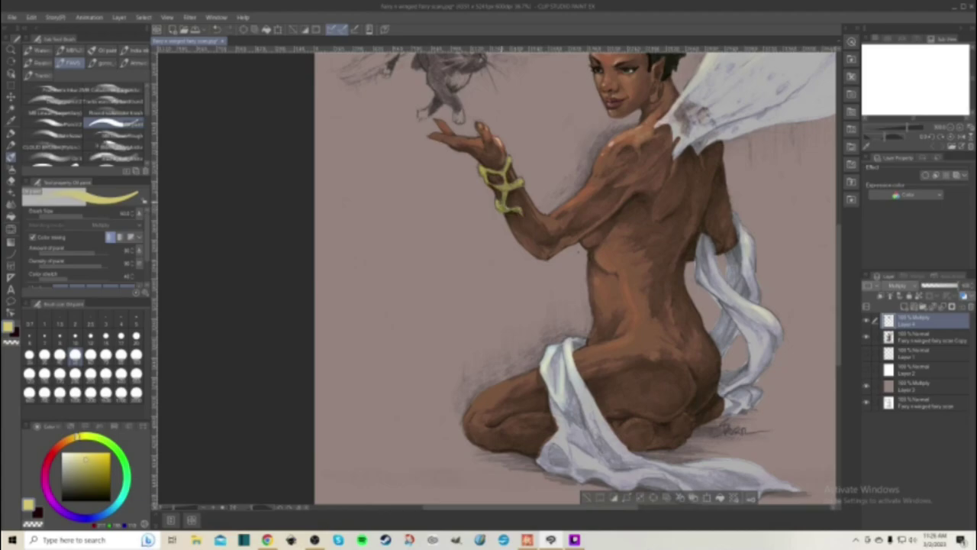
{"action": "scroll", "coordinate": [674, 128], "scroll_direction": "down", "scroll_amount": 3}
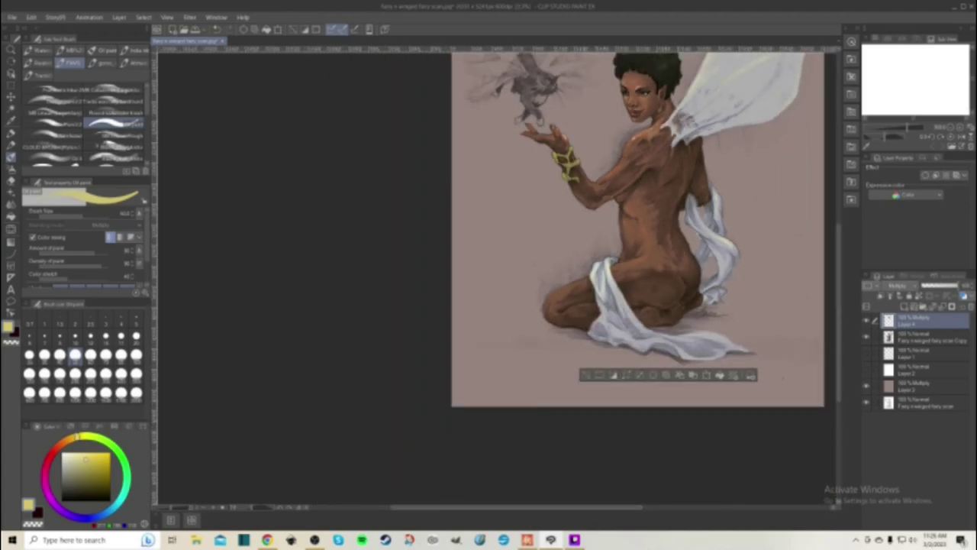
- Try tinting the fairy's wings with light purple and pink on the Multiply layer using a larger oil paint brush
{"action": "left_click_drag", "start_coordinate": [547, 507], "coordinate": [583, 507]}
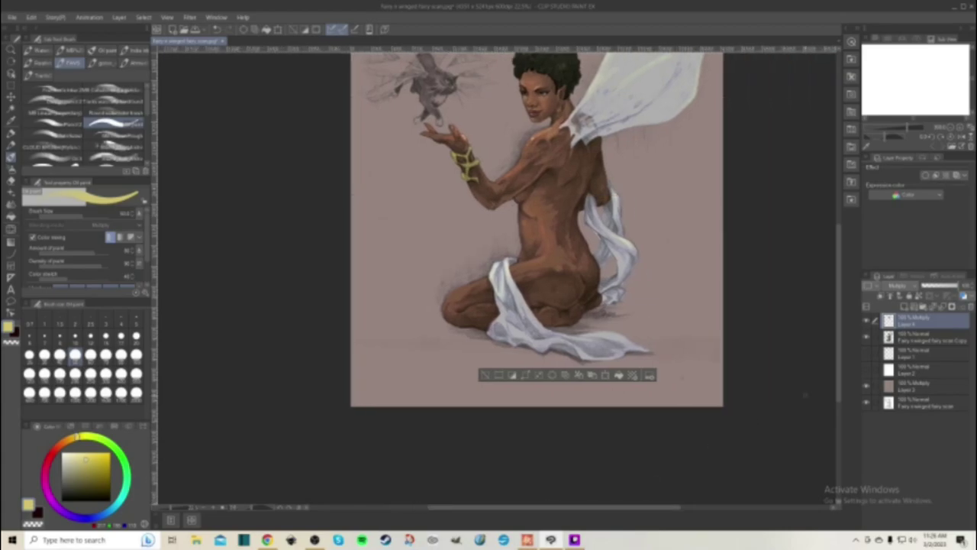
{"action": "left_click_drag", "start_coordinate": [839, 372], "coordinate": [840, 338]}
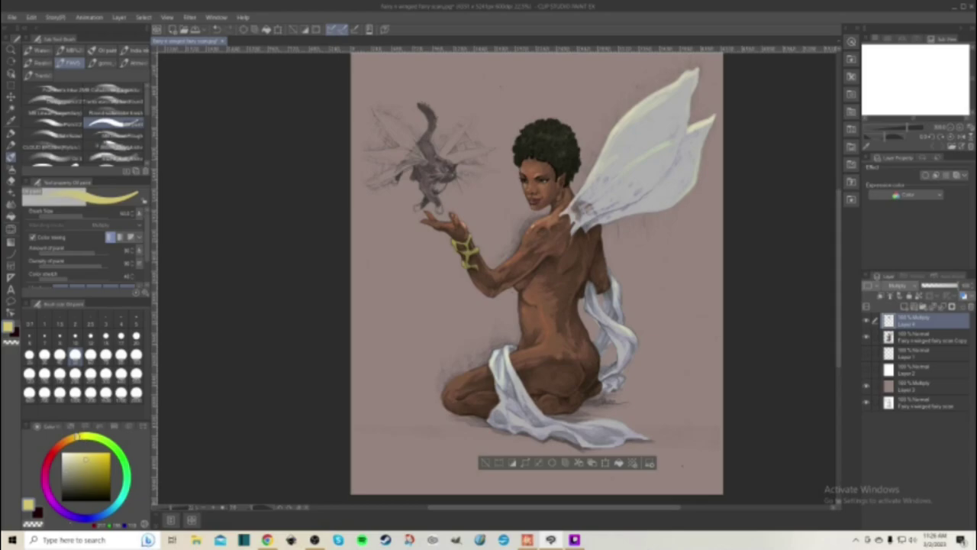
{"action": "left_click", "coordinate": [57, 506]}
{"action": "left_click_drag", "start_coordinate": [85, 460], "coordinate": [73, 456]}
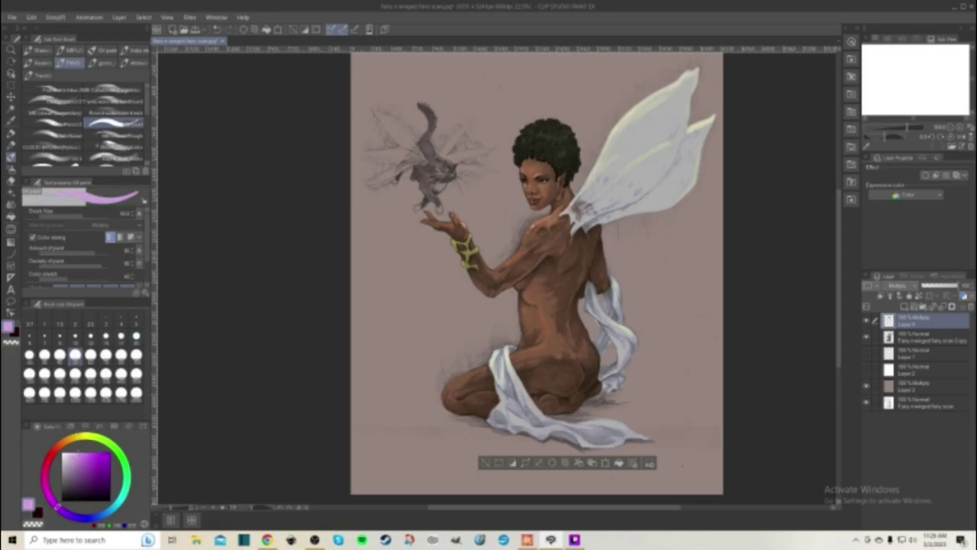
{"action": "left_click", "coordinate": [120, 355]}
{"action": "mouse_move", "coordinate": [689, 140]}
{"action": "left_mouse_down"}
{"action": "mouse_move", "coordinate": [662, 162]}
{"action": "mouse_move", "coordinate": [659, 151]}
{"action": "mouse_move", "coordinate": [630, 163]}
{"action": "mouse_move", "coordinate": [651, 129]}
{"action": "left_mouse_up"}
{"action": "key", "text": "ctrl+z"}
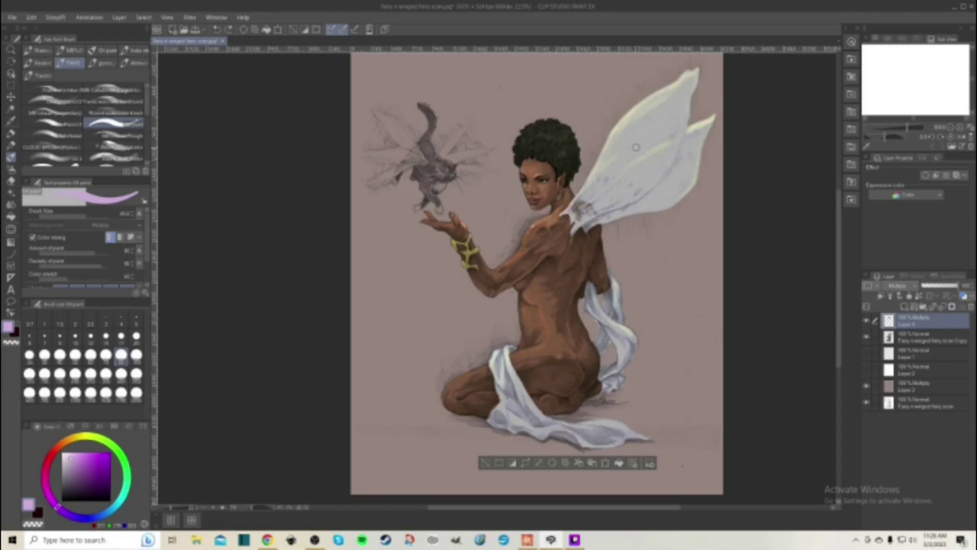
{"action": "left_click_drag", "start_coordinate": [58, 506], "coordinate": [44, 477]}
{"action": "mouse_move", "coordinate": [646, 178]}
{"action": "left_mouse_down"}
{"action": "mouse_move", "coordinate": [637, 167]}
{"action": "mouse_move", "coordinate": [697, 182]}
{"action": "left_mouse_up"}
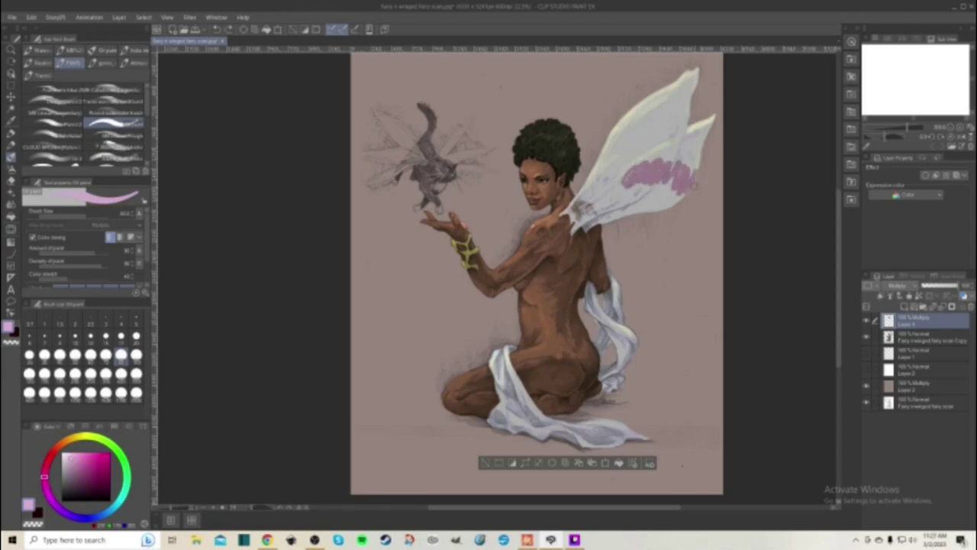
{"action": "key", "text": "ctrl+z"}
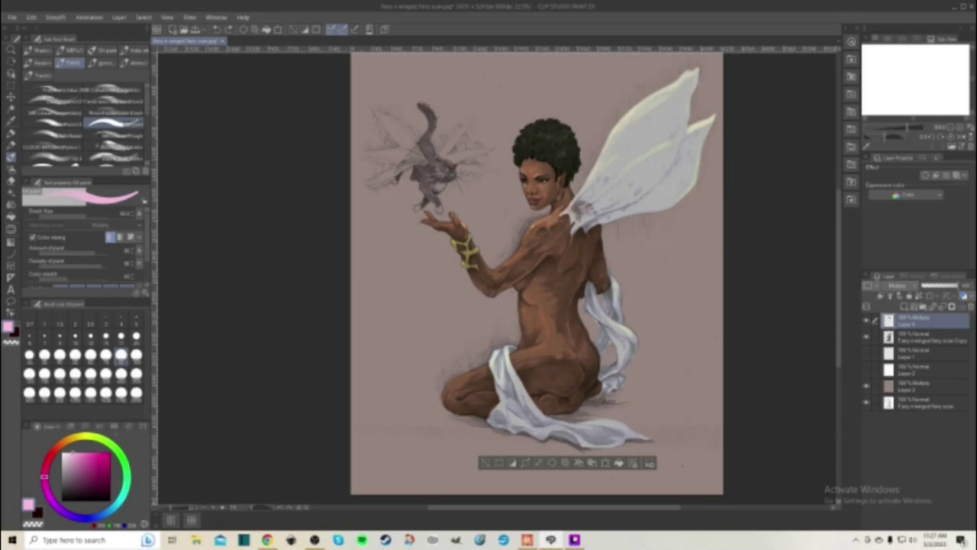
- Choose a medium yellowish green and paint the cloth hanging behind the fairy's back arm on the Multiply layer
{"action": "left_click", "coordinate": [109, 442]}
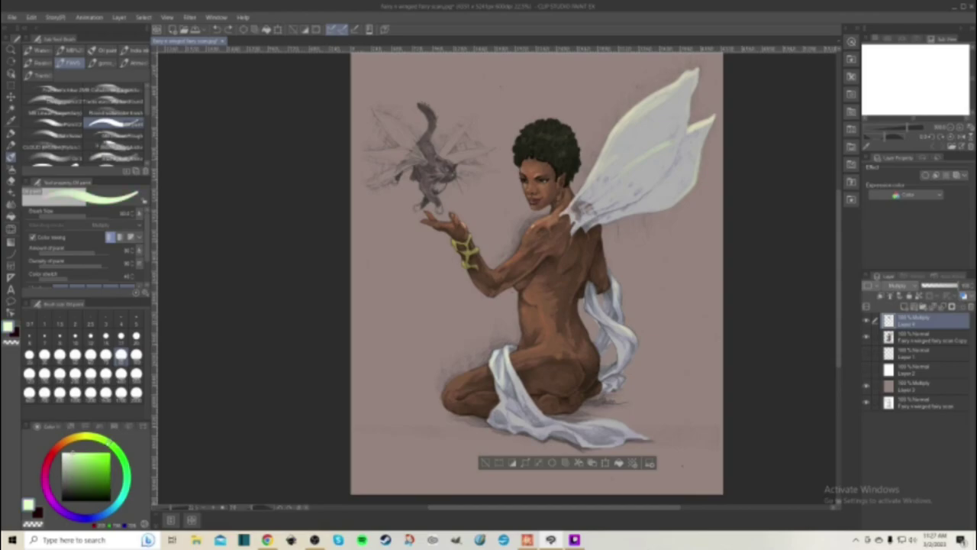
{"action": "left_click_drag", "start_coordinate": [109, 442], "coordinate": [99, 437]}
{"action": "left_click_drag", "start_coordinate": [74, 454], "coordinate": [87, 465]}
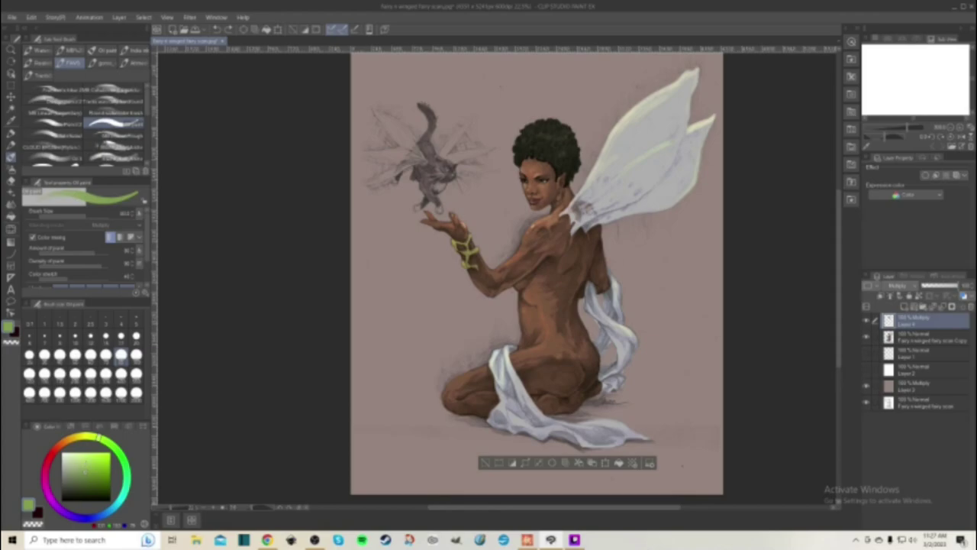
{"action": "mouse_move", "coordinate": [610, 270]}
{"action": "left_mouse_down"}
{"action": "mouse_move", "coordinate": [619, 307]}
{"action": "mouse_move", "coordinate": [608, 271]}
{"action": "mouse_move", "coordinate": [604, 310]}
{"action": "mouse_move", "coordinate": [622, 330]}
{"action": "left_mouse_up"}
{"action": "mouse_move", "coordinate": [611, 296]}
{"action": "left_mouse_down"}
{"action": "mouse_move", "coordinate": [623, 333]}
{"action": "mouse_move", "coordinate": [605, 322]}
{"action": "mouse_move", "coordinate": [595, 330]}
{"action": "mouse_move", "coordinate": [590, 283]}
{"action": "mouse_move", "coordinate": [603, 313]}
{"action": "mouse_move", "coordinate": [588, 289]}
{"action": "mouse_move", "coordinate": [591, 305]}
{"action": "left_mouse_up"}
{"action": "mouse_move", "coordinate": [633, 328]}
{"action": "left_mouse_down"}
{"action": "mouse_move", "coordinate": [628, 360]}
{"action": "mouse_move", "coordinate": [615, 328]}
{"action": "mouse_move", "coordinate": [630, 358]}
{"action": "mouse_move", "coordinate": [618, 381]}
{"action": "mouse_move", "coordinate": [601, 369]}
{"action": "mouse_move", "coordinate": [598, 382]}
{"action": "mouse_move", "coordinate": [617, 382]}
{"action": "mouse_move", "coordinate": [602, 390]}
{"action": "mouse_move", "coordinate": [620, 377]}
{"action": "mouse_move", "coordinate": [594, 316]}
{"action": "left_mouse_up"}
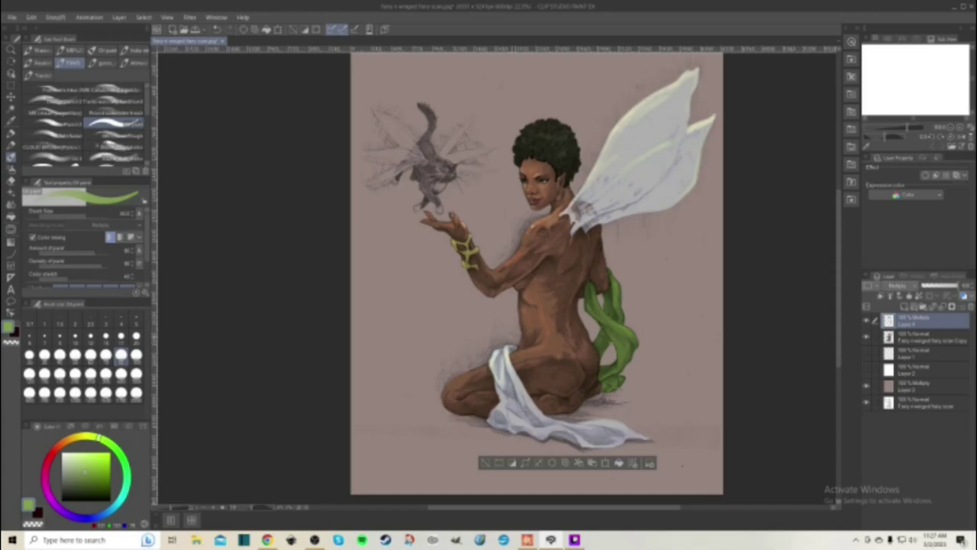
- Paint the cloth draped over the thigh and trailing along the ground in the same green
{"action": "mouse_move", "coordinate": [516, 345]}
{"action": "left_mouse_down"}
{"action": "mouse_move", "coordinate": [498, 368]}
{"action": "mouse_move", "coordinate": [490, 351]}
{"action": "mouse_move", "coordinate": [492, 371]}
{"action": "mouse_move", "coordinate": [507, 377]}
{"action": "mouse_move", "coordinate": [512, 362]}
{"action": "mouse_move", "coordinate": [528, 403]}
{"action": "left_mouse_up"}
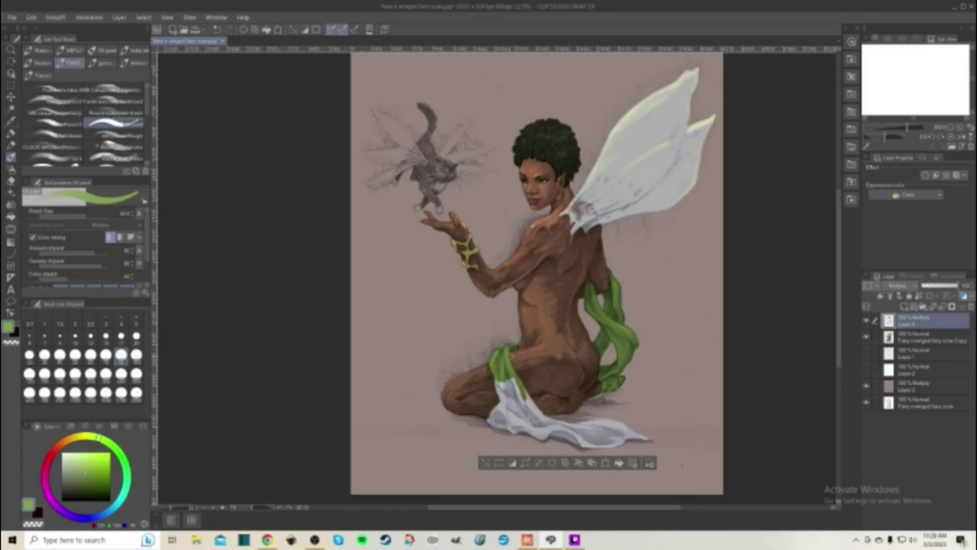
{"action": "scroll", "coordinate": [511, 356], "scroll_direction": "down", "scroll_amount": 3}
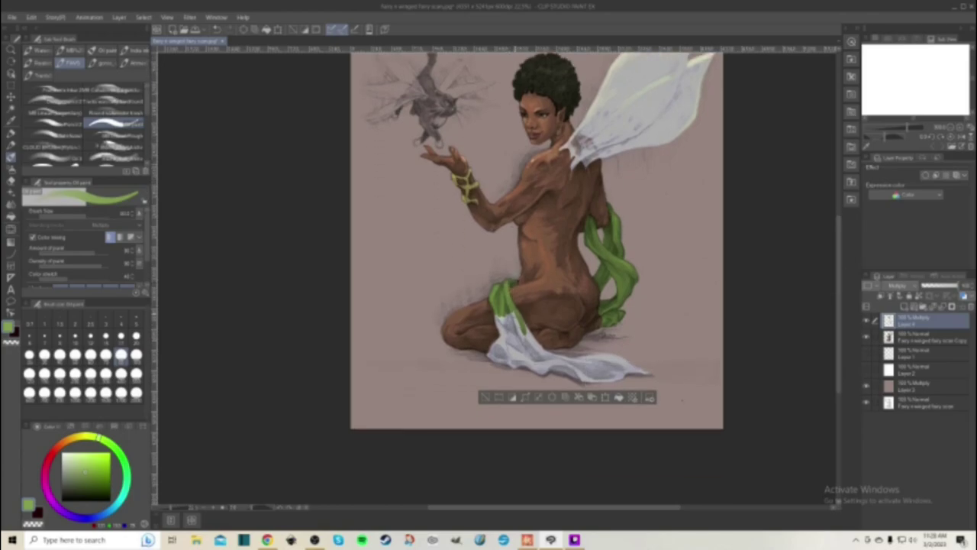
{"action": "mouse_move", "coordinate": [525, 330]}
{"action": "left_mouse_down"}
{"action": "mouse_move", "coordinate": [545, 352]}
{"action": "mouse_move", "coordinate": [505, 341]}
{"action": "mouse_move", "coordinate": [498, 319]}
{"action": "mouse_move", "coordinate": [503, 342]}
{"action": "mouse_move", "coordinate": [509, 321]}
{"action": "mouse_move", "coordinate": [510, 335]}
{"action": "mouse_move", "coordinate": [491, 355]}
{"action": "mouse_move", "coordinate": [505, 345]}
{"action": "mouse_move", "coordinate": [511, 358]}
{"action": "mouse_move", "coordinate": [501, 360]}
{"action": "mouse_move", "coordinate": [517, 353]}
{"action": "mouse_move", "coordinate": [516, 363]}
{"action": "mouse_move", "coordinate": [516, 350]}
{"action": "mouse_move", "coordinate": [515, 365]}
{"action": "mouse_move", "coordinate": [522, 358]}
{"action": "mouse_move", "coordinate": [539, 371]}
{"action": "mouse_move", "coordinate": [532, 358]}
{"action": "mouse_move", "coordinate": [546, 357]}
{"action": "left_mouse_up"}
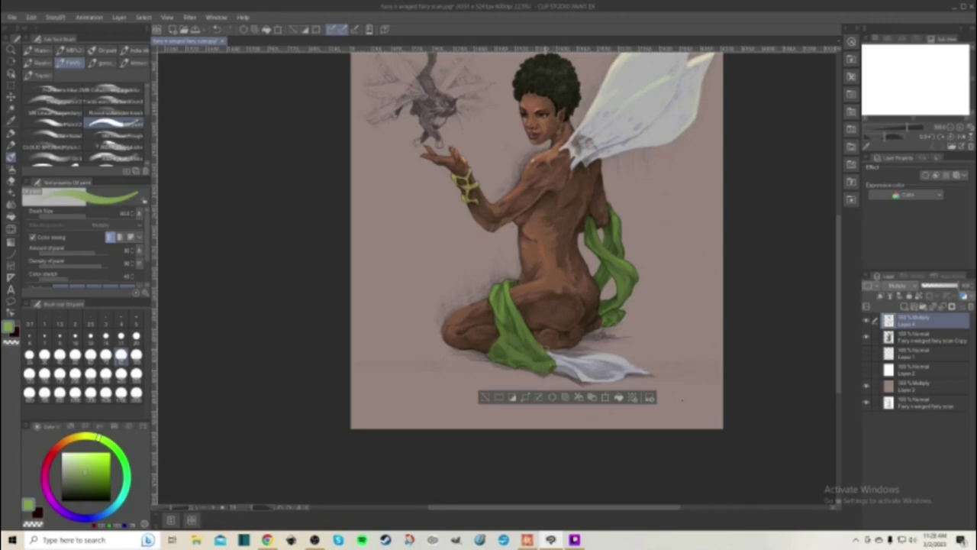
{"action": "mouse_move", "coordinate": [610, 380]}
{"action": "left_mouse_down"}
{"action": "mouse_move", "coordinate": [648, 373]}
{"action": "mouse_move", "coordinate": [607, 381]}
{"action": "mouse_move", "coordinate": [626, 364]}
{"action": "mouse_move", "coordinate": [595, 378]}
{"action": "mouse_move", "coordinate": [619, 355]}
{"action": "mouse_move", "coordinate": [591, 365]}
{"action": "mouse_move", "coordinate": [553, 355]}
{"action": "left_mouse_up"}
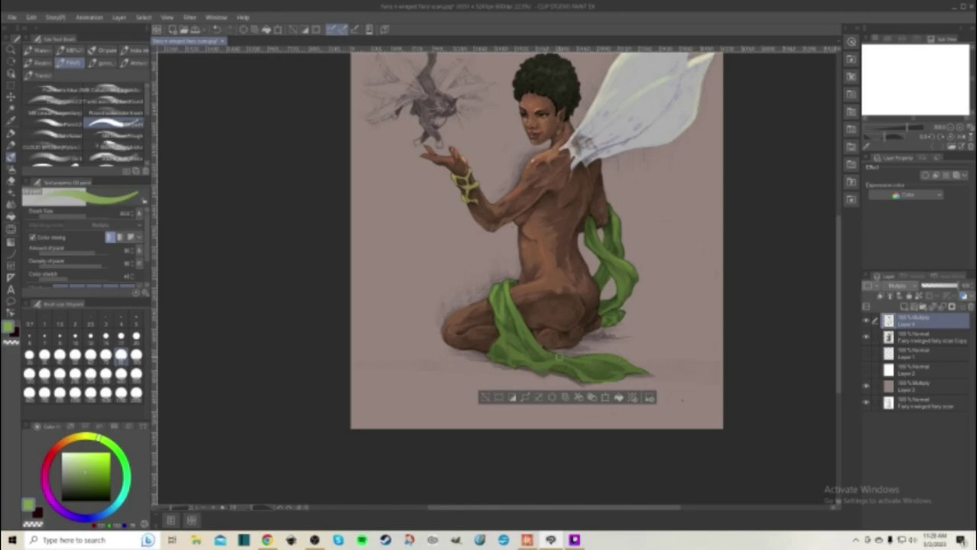
- Examine the coloured drapery and figure up close and from a distance for missed areas
{"action": "scroll", "coordinate": [529, 252], "scroll_direction": "down", "scroll_amount": 1}
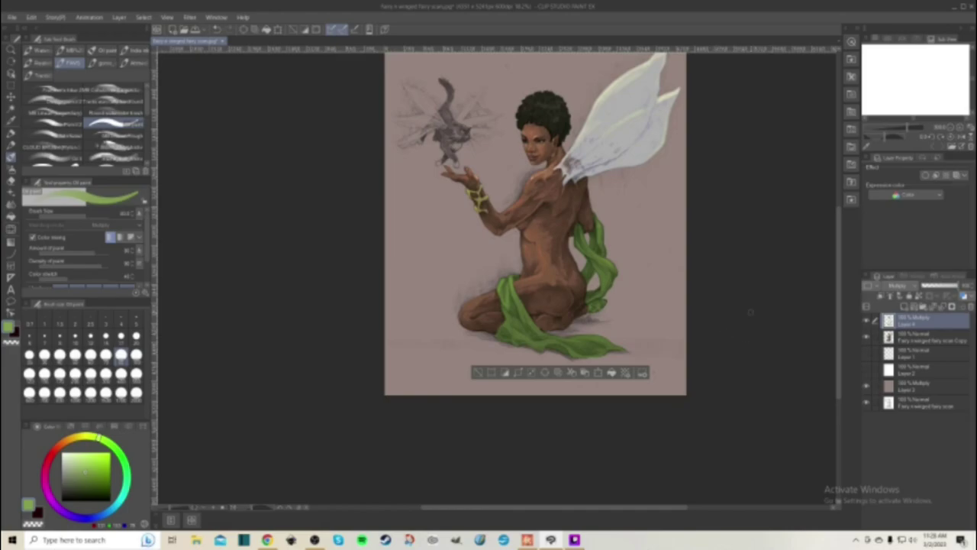
{"action": "scroll", "coordinate": [629, 268], "scroll_direction": "up", "scroll_amount": 3}
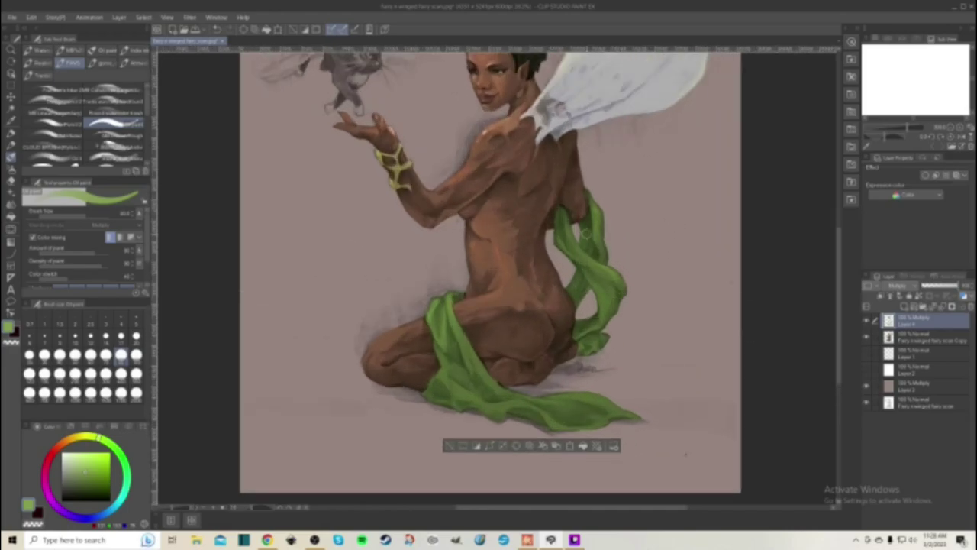
{"action": "scroll", "coordinate": [586, 232], "scroll_direction": "up", "scroll_amount": 1}
{"action": "scroll", "coordinate": [587, 231], "scroll_direction": "up", "scroll_amount": 2}
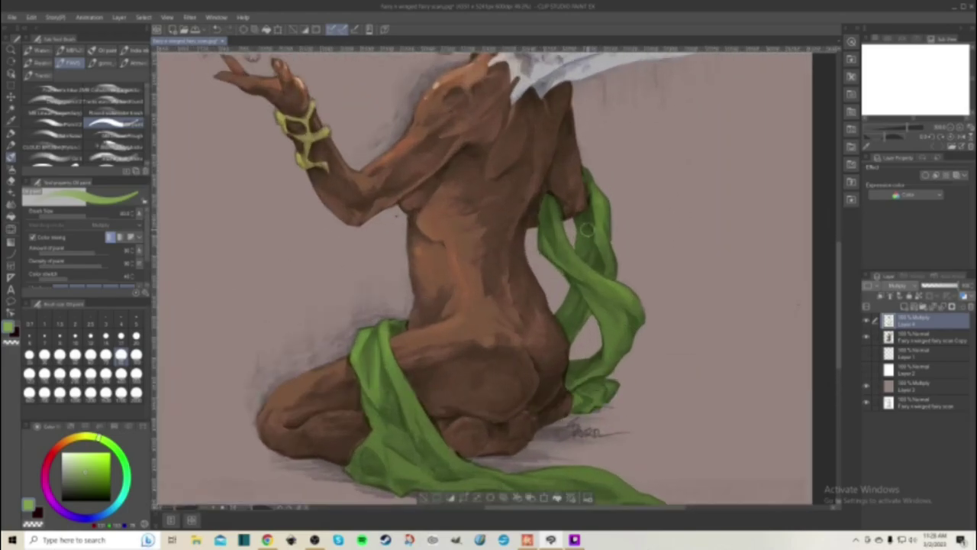
{"action": "scroll", "coordinate": [586, 229], "scroll_direction": "up", "scroll_amount": 1}
{"action": "scroll", "coordinate": [587, 230], "scroll_direction": "up", "scroll_amount": 2}
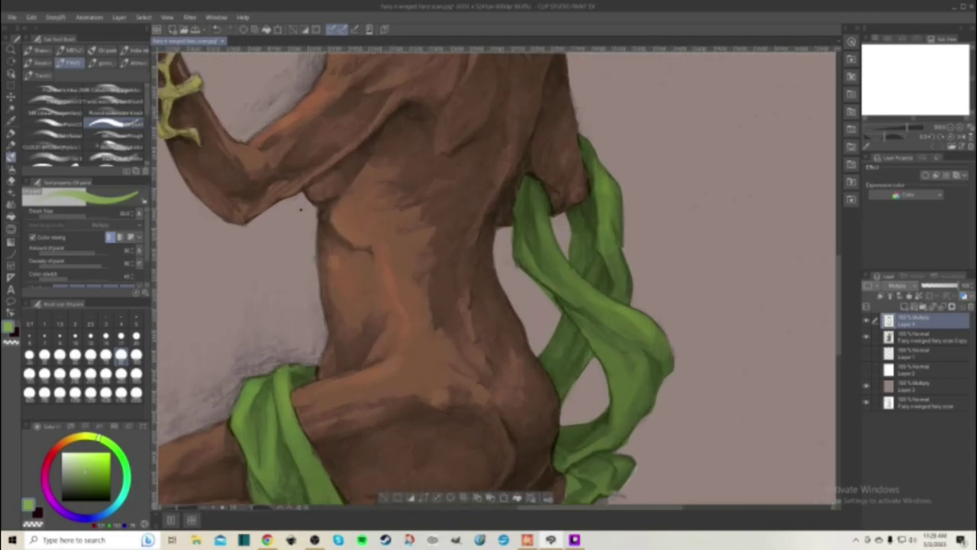
{"action": "scroll", "coordinate": [339, 216], "scroll_direction": "down", "scroll_amount": 3}
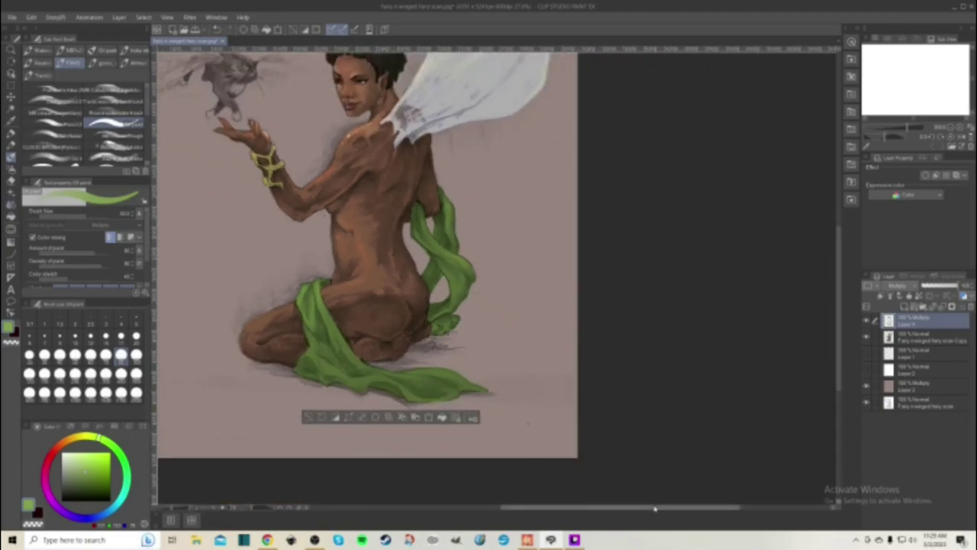
{"action": "left_click_drag", "start_coordinate": [654, 507], "coordinate": [624, 508]}
{"action": "scroll", "coordinate": [524, 351], "scroll_direction": "down", "scroll_amount": 1}
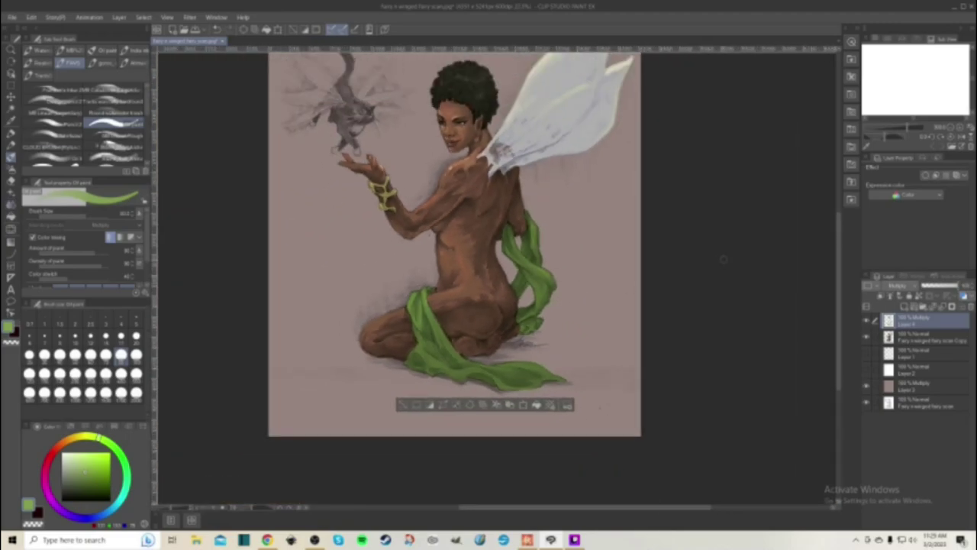
- Merge the Multiply colour layer with the fairy scan copy layer beneath it
{"action": "left_click", "coordinate": [934, 340]}
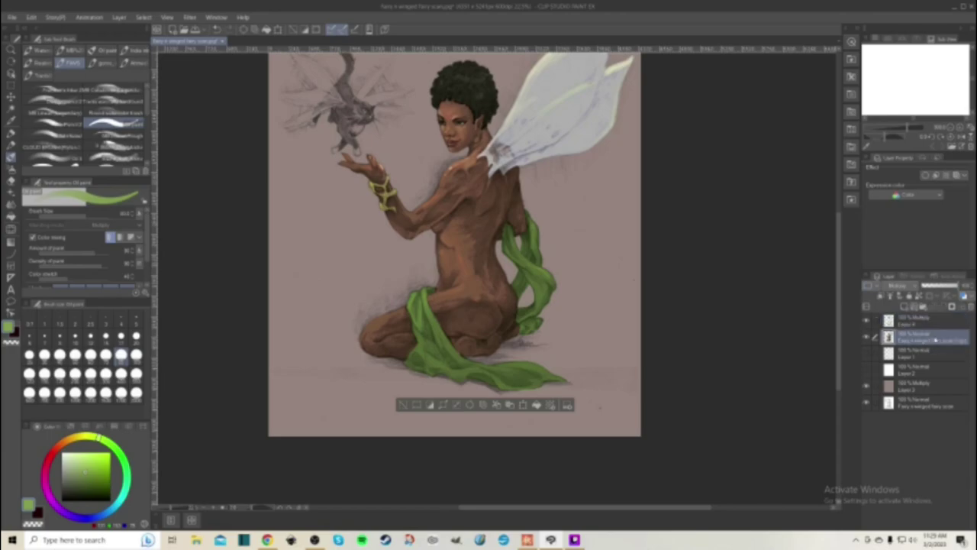
{"action": "right_click", "coordinate": [929, 323]}
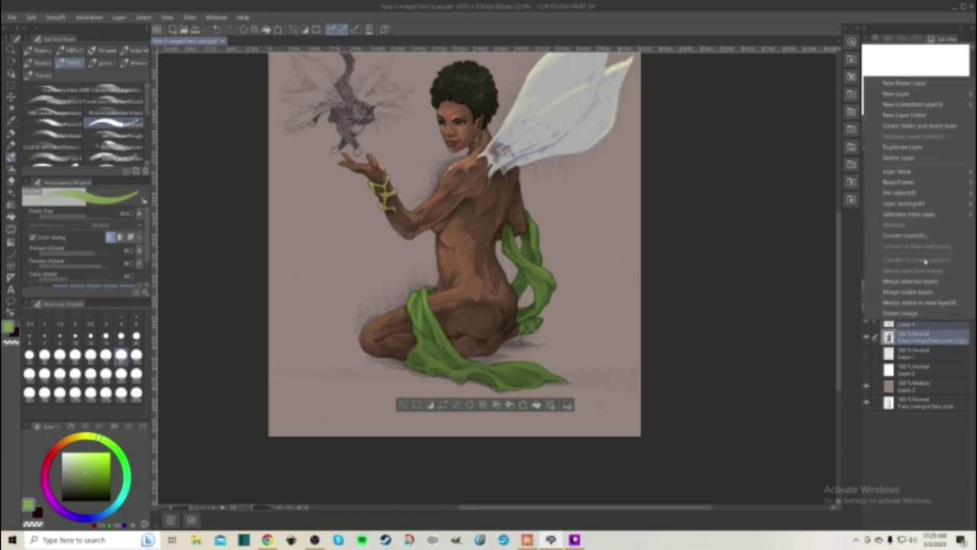
{"action": "left_click", "coordinate": [932, 281]}
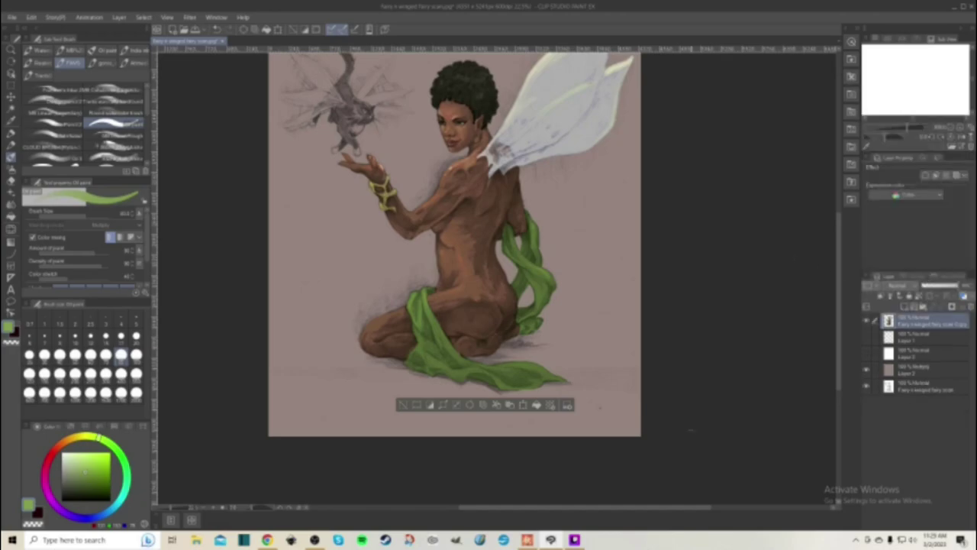
{"action": "scroll", "coordinate": [662, 508], "scroll_direction": "left", "scroll_amount": 2}
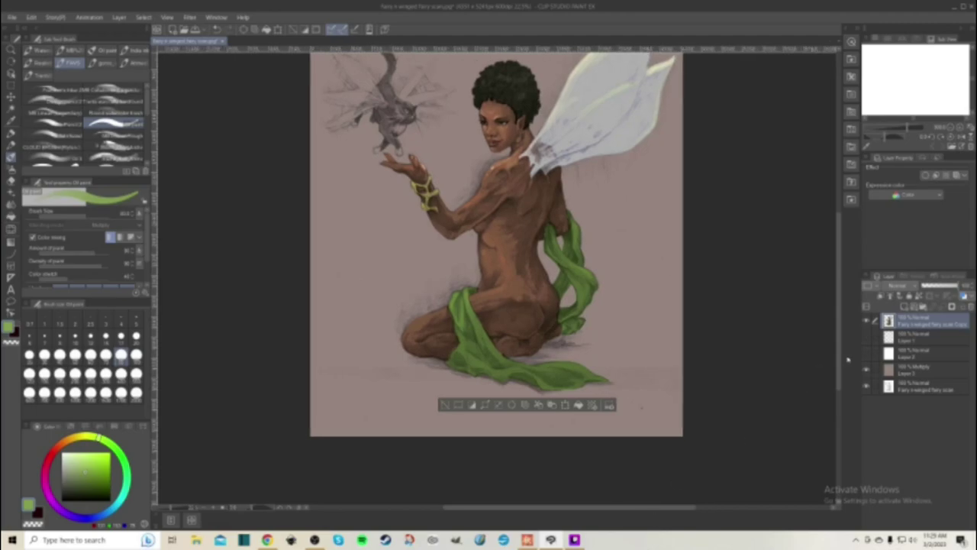
{"action": "scroll", "coordinate": [839, 367], "scroll_direction": "up", "scroll_amount": 3}
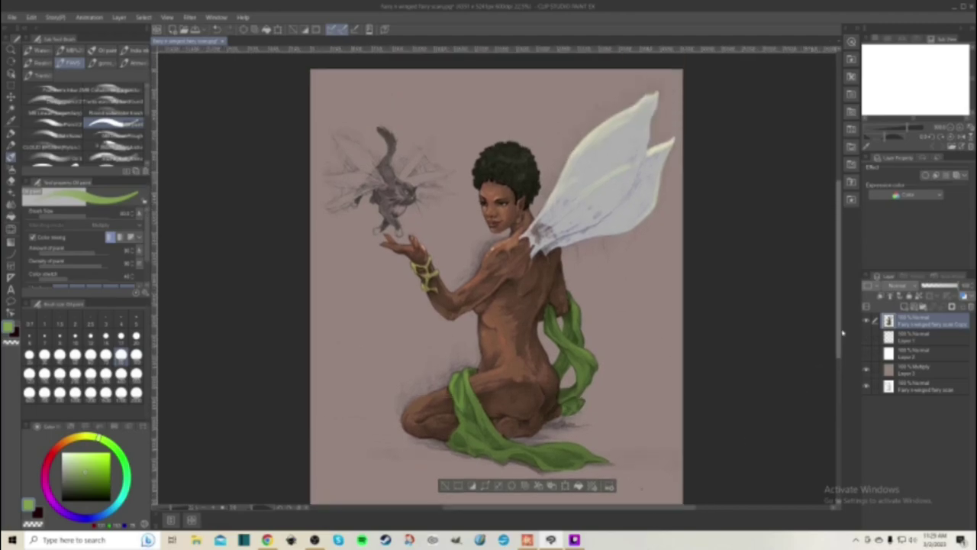
{"action": "scroll", "coordinate": [510, 289], "scroll_direction": "up", "scroll_amount": 3}
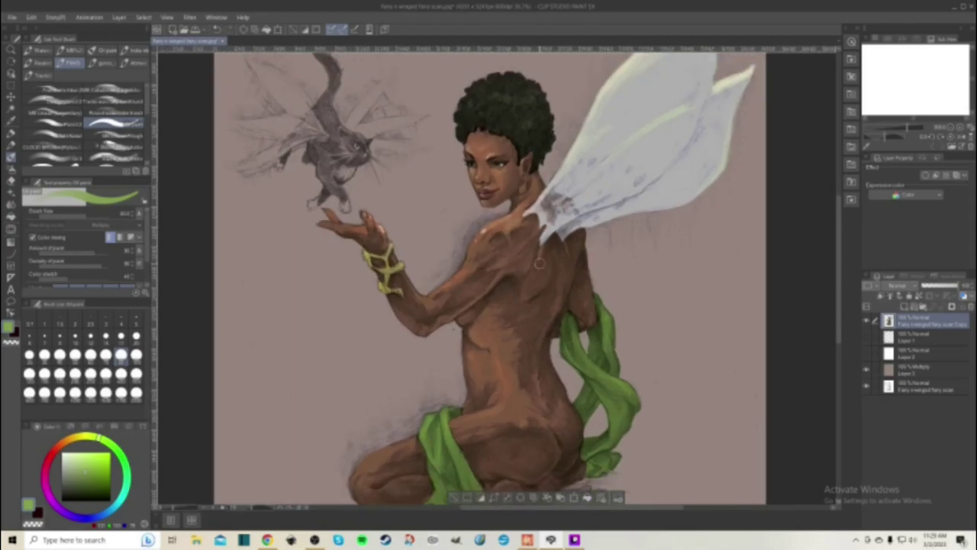
{"action": "scroll", "coordinate": [539, 264], "scroll_direction": "down", "scroll_amount": 1}
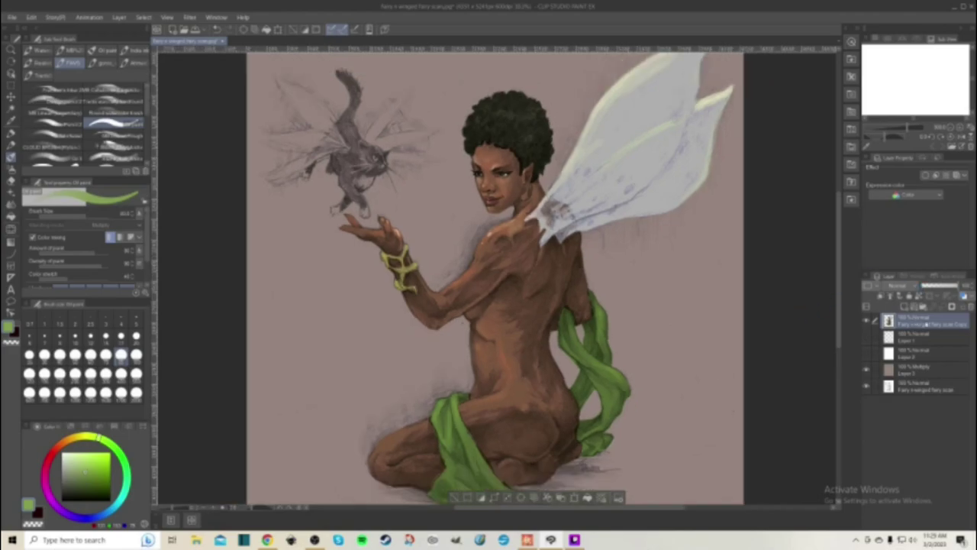
{"action": "right_click", "coordinate": [926, 324]}
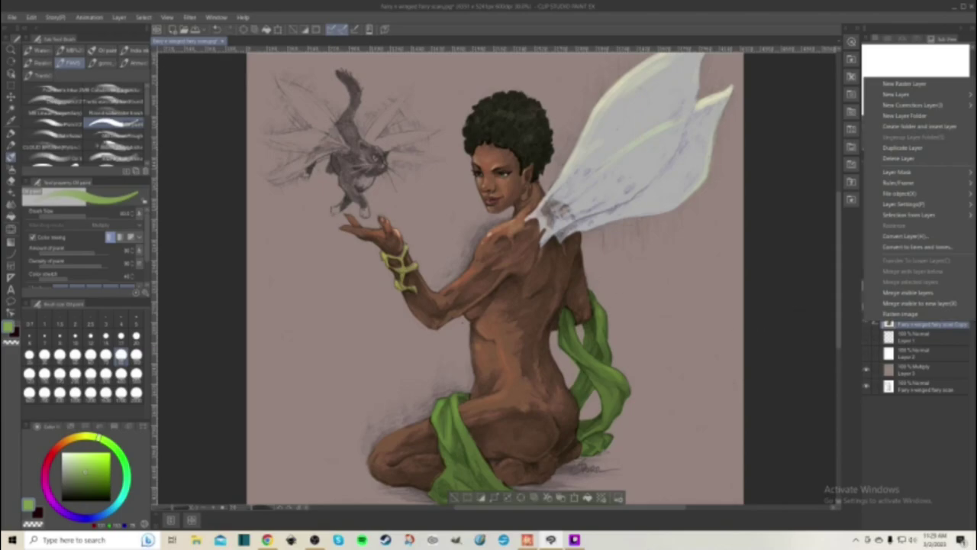
{"action": "left_click", "coordinate": [797, 298]}
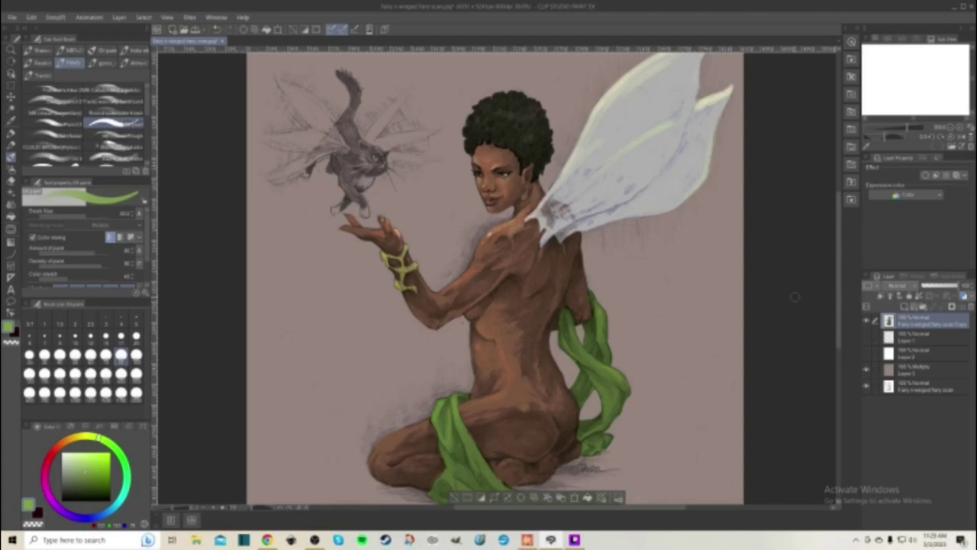
- Sample a dark green from the drapery beside the back and reduce the oil paint brush size
{"action": "scroll", "coordinate": [629, 336], "scroll_direction": "up", "scroll_amount": 3}
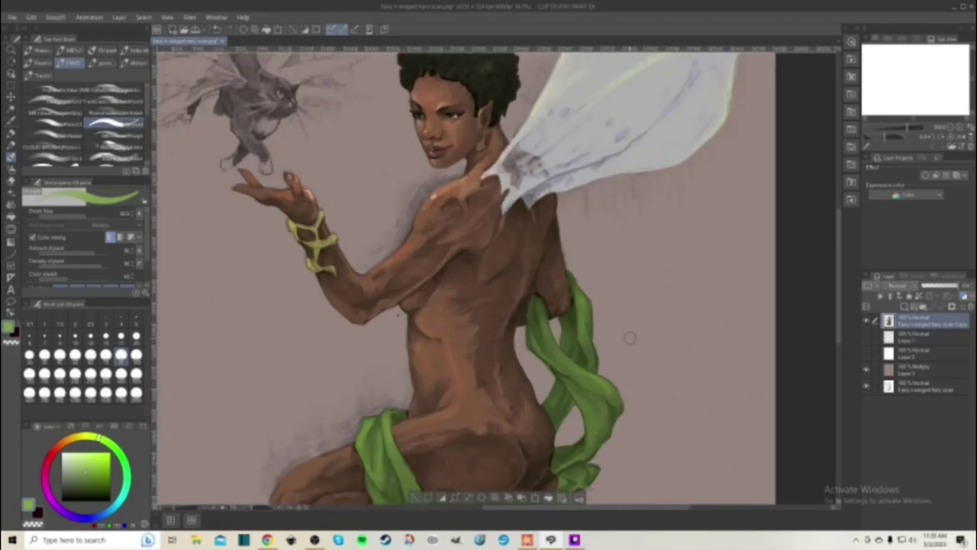
{"action": "scroll", "coordinate": [624, 334], "scroll_direction": "up", "scroll_amount": 1}
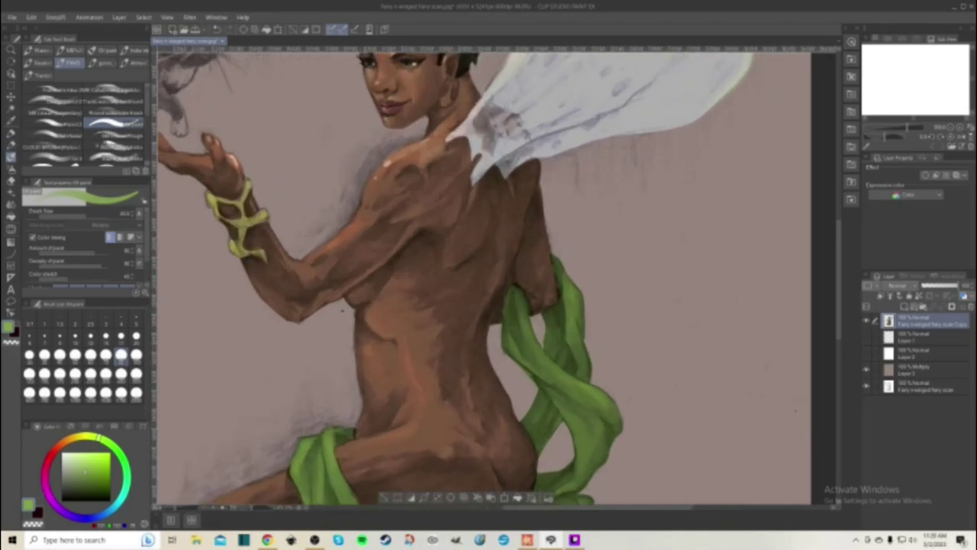
{"action": "left_click", "coordinate": [512, 322], "text": "alt"}
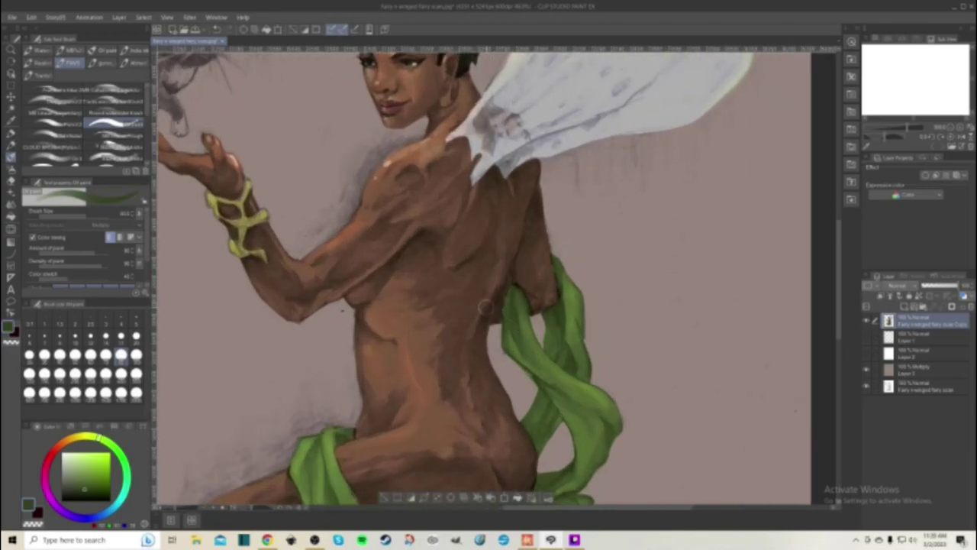
{"action": "left_click", "coordinate": [75, 354]}
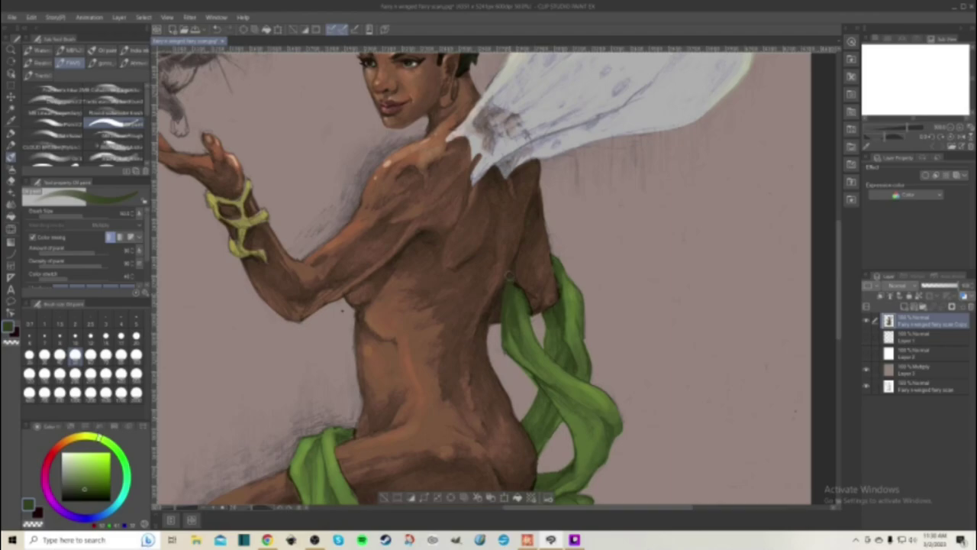
- Add a new raster layer above the merged fairy layer and make the merged fairy layer active again
{"action": "scroll", "coordinate": [436, 336], "scroll_direction": "down", "scroll_amount": 4}
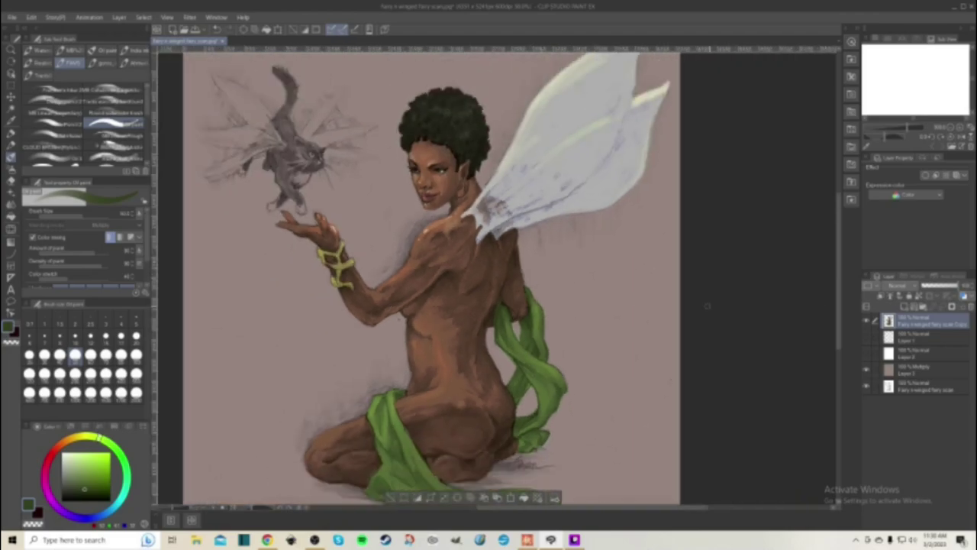
{"action": "right_click", "coordinate": [936, 333]}
{"action": "left_click", "coordinate": [919, 86]}
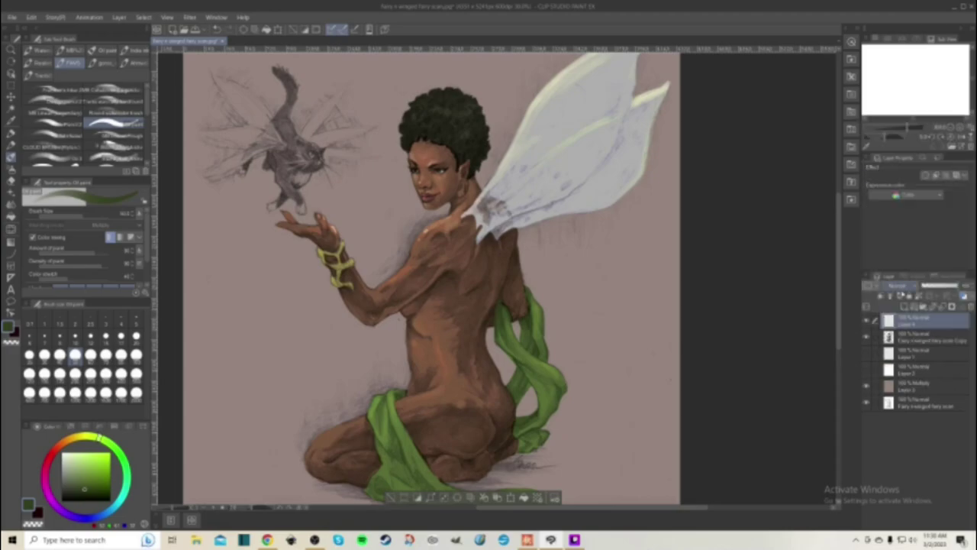
{"action": "left_click", "coordinate": [922, 343]}
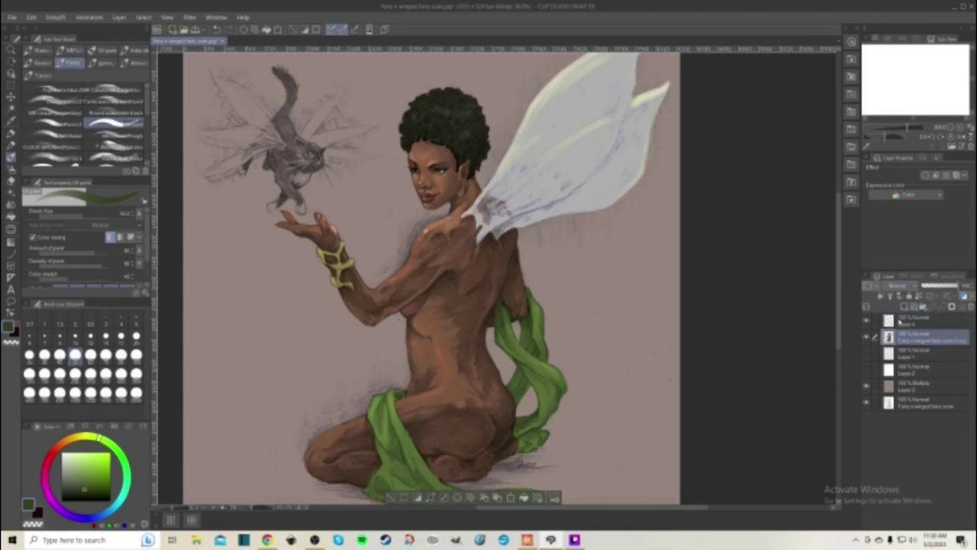
- Make the new raster layer above the fairy layer active and set its blending mode to Color
{"action": "left_click", "coordinate": [907, 320]}
{"action": "left_click", "coordinate": [916, 285]}
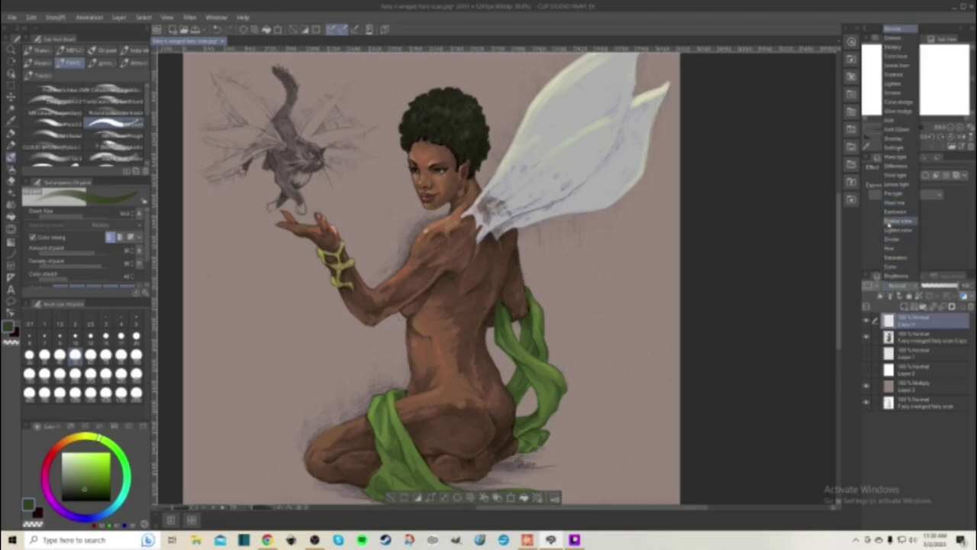
{"action": "left_click", "coordinate": [892, 266]}
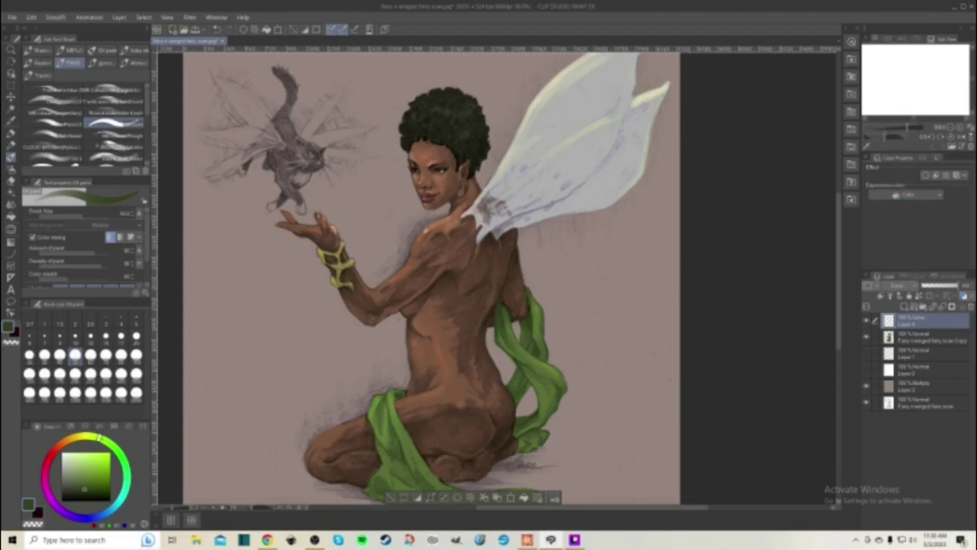
- Try a light pink stroke on the upper wing on the Color layer and undo it
{"action": "left_click", "coordinate": [79, 450]}
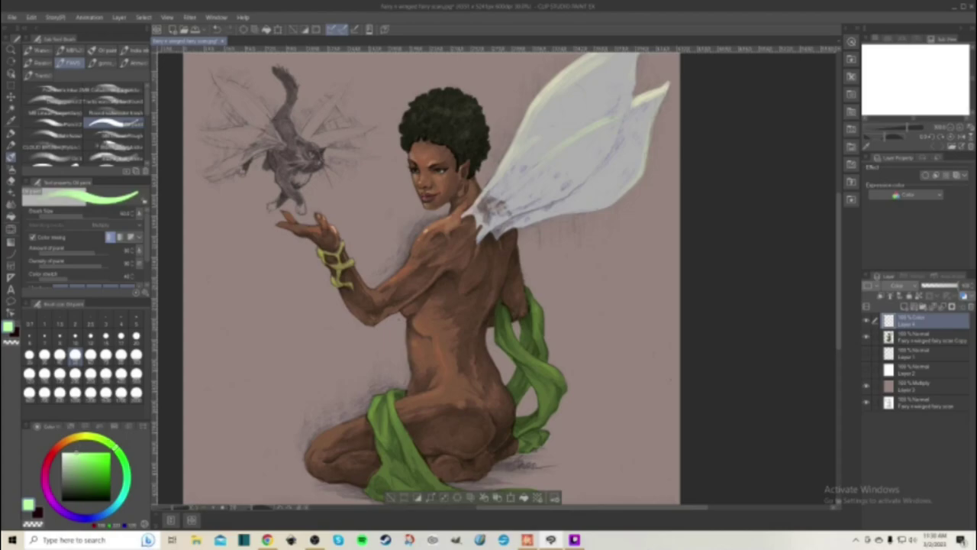
{"action": "mouse_move", "coordinate": [115, 448]}
{"action": "left_mouse_down"}
{"action": "mouse_move", "coordinate": [98, 438]}
{"action": "mouse_move", "coordinate": [46, 472]}
{"action": "mouse_move", "coordinate": [83, 462]}
{"action": "mouse_move", "coordinate": [82, 451]}
{"action": "left_mouse_up"}
{"action": "left_click", "coordinate": [81, 455]}
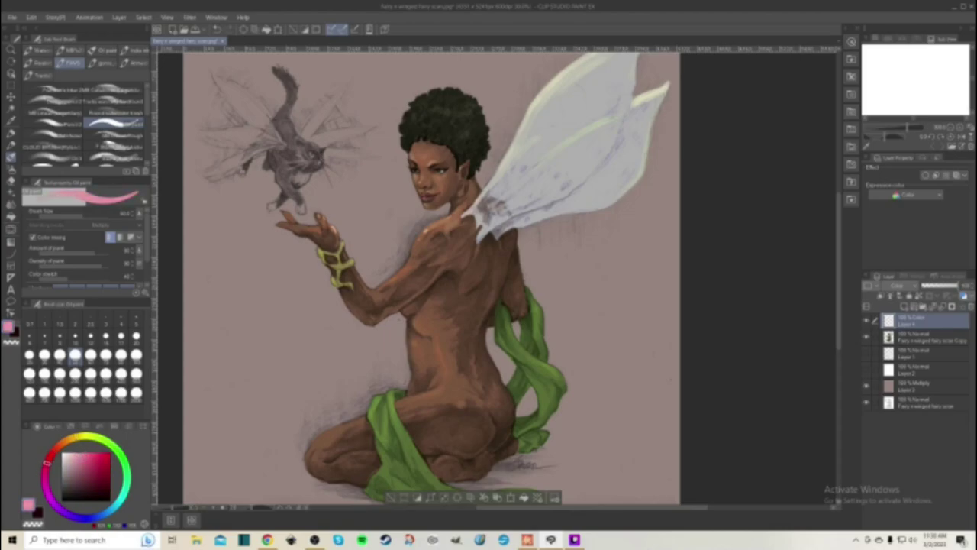
{"action": "left_click_drag", "start_coordinate": [584, 121], "coordinate": [552, 144]}
{"action": "key", "text": "ctrl+z"}
- Set the new layer's blending mode to Overlay, testing it with a pink stroke on the wing that is undone
{"action": "left_click", "coordinate": [897, 285]}
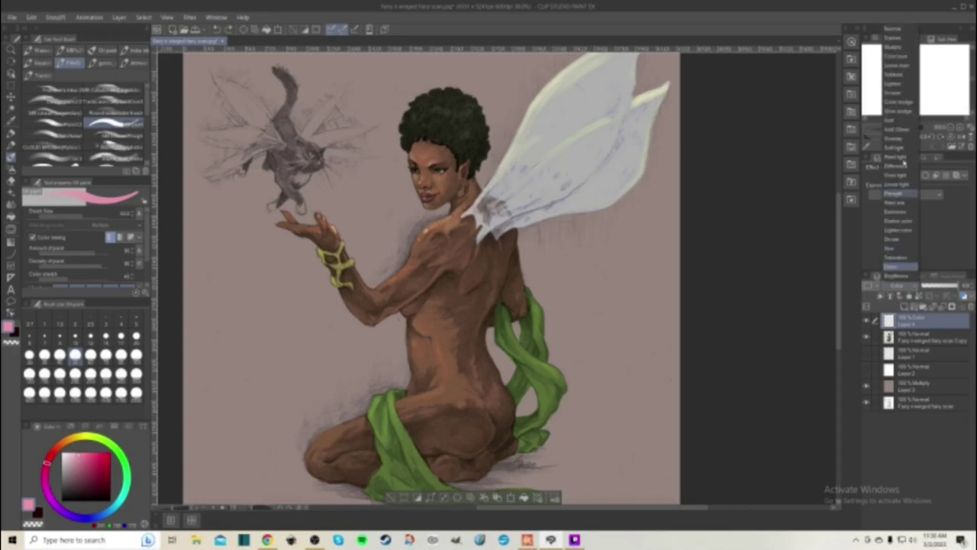
{"action": "left_click", "coordinate": [903, 142]}
{"action": "left_click_drag", "start_coordinate": [580, 111], "coordinate": [603, 101]}
{"action": "key", "text": "ctrl+z"}
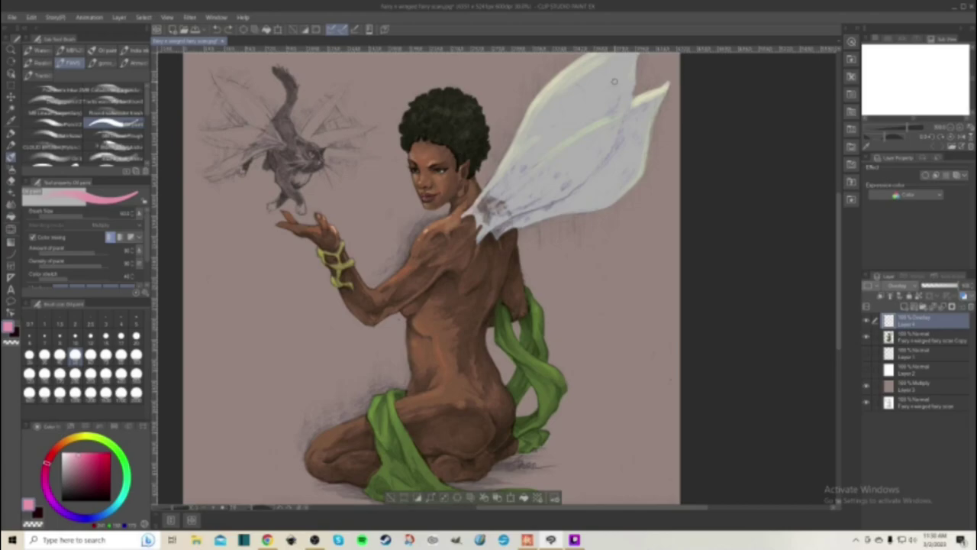
- Try light and muted purple strokes on the wings and undo them
{"action": "left_click_drag", "start_coordinate": [47, 462], "coordinate": [53, 502]}
{"action": "mouse_move", "coordinate": [554, 124]}
{"action": "left_mouse_down"}
{"action": "mouse_move", "coordinate": [582, 115]}
{"action": "mouse_move", "coordinate": [581, 126]}
{"action": "mouse_move", "coordinate": [620, 107]}
{"action": "left_mouse_up"}
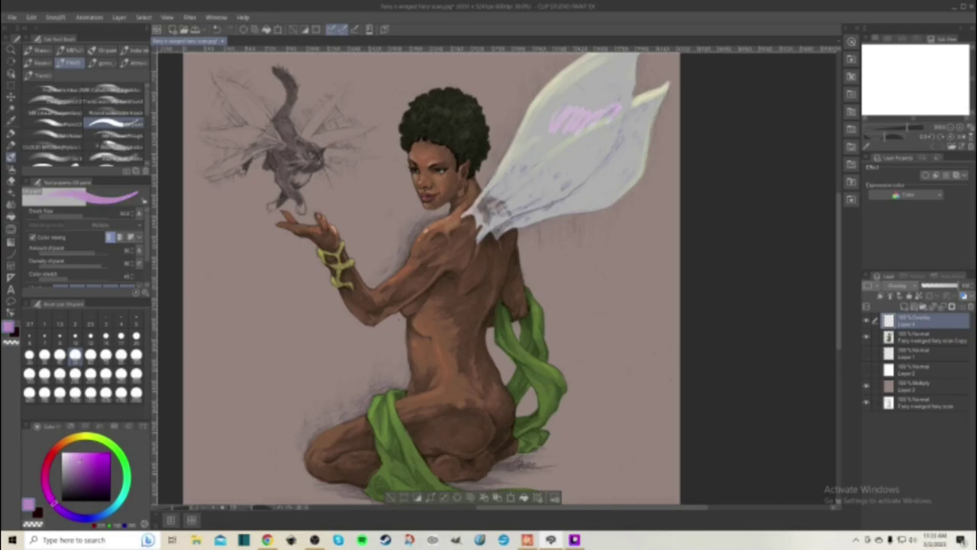
{"action": "left_click_drag", "start_coordinate": [582, 149], "coordinate": [605, 145]}
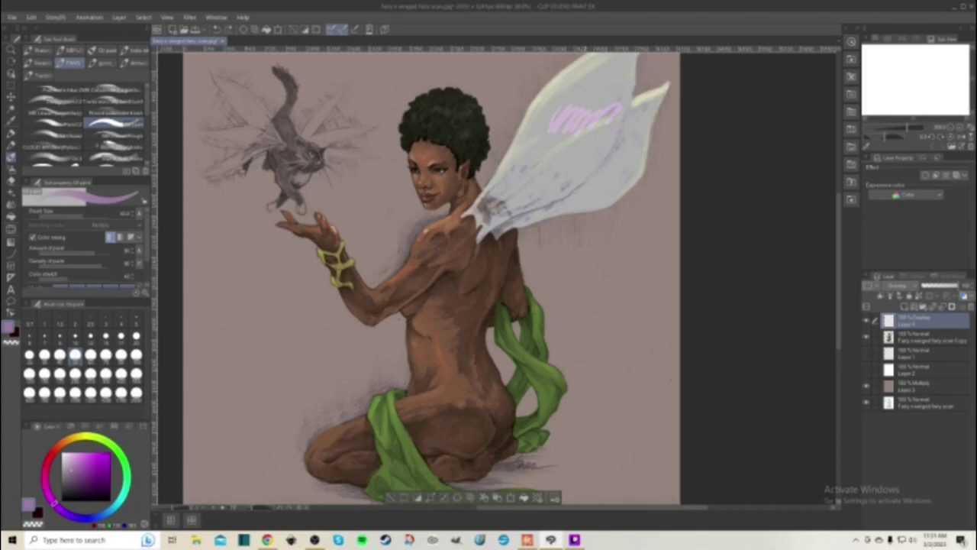
{"action": "key", "text": "ctrl+z"}
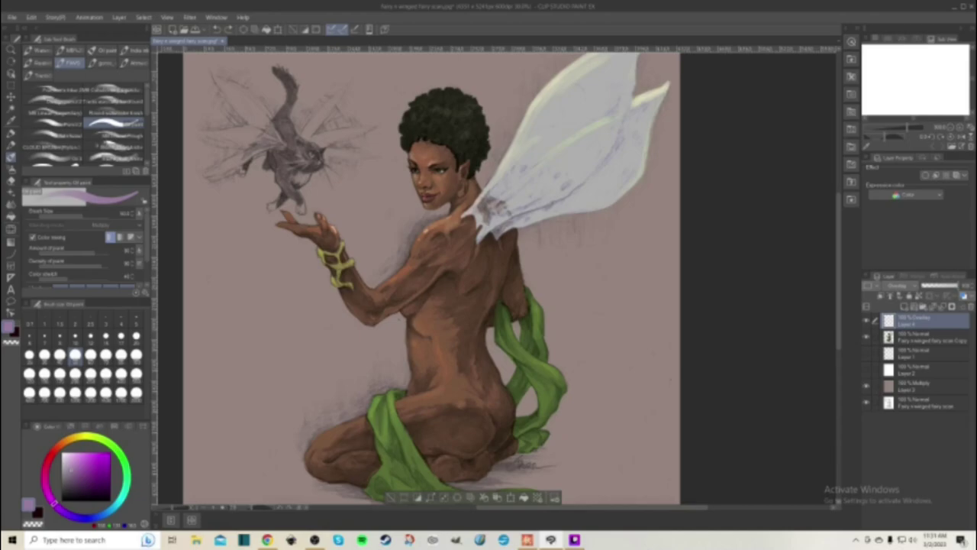
- Choose a muted green, enlarge the oil paint brush to 100 and tint the lower wing on the Overlay layer
{"action": "left_click", "coordinate": [127, 480]}
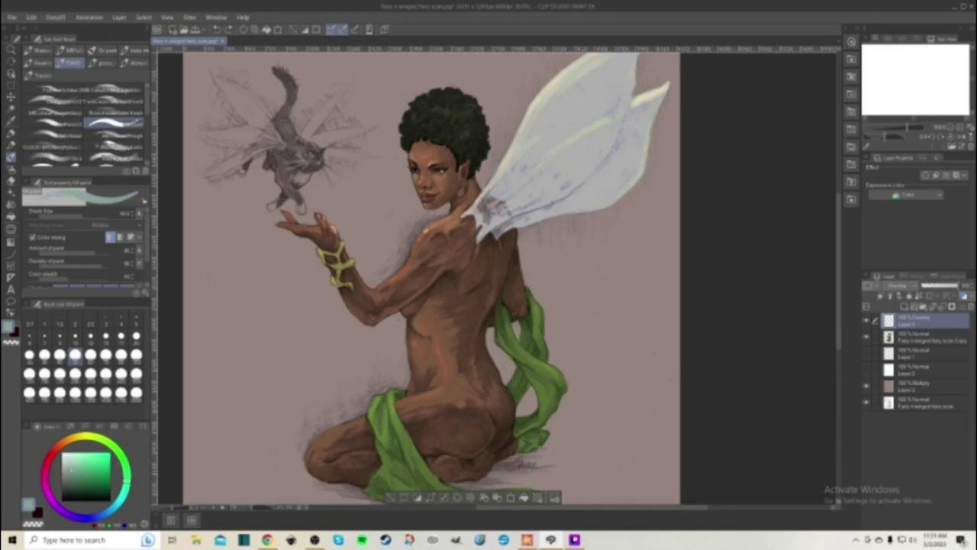
{"action": "left_click_drag", "start_coordinate": [579, 167], "coordinate": [616, 152]}
{"action": "key", "text": "]"}
{"action": "key", "text": "]"}
{"action": "key", "text": "]"}
{"action": "key", "text": "]"}
{"action": "mouse_move", "coordinate": [634, 152]}
{"action": "left_mouse_down"}
{"action": "mouse_move", "coordinate": [582, 165]}
{"action": "mouse_move", "coordinate": [638, 112]}
{"action": "mouse_move", "coordinate": [617, 115]}
{"action": "mouse_move", "coordinate": [645, 126]}
{"action": "mouse_move", "coordinate": [620, 185]}
{"action": "mouse_move", "coordinate": [643, 164]}
{"action": "mouse_move", "coordinate": [586, 185]}
{"action": "mouse_move", "coordinate": [599, 165]}
{"action": "mouse_move", "coordinate": [582, 176]}
{"action": "mouse_move", "coordinate": [616, 121]}
{"action": "mouse_move", "coordinate": [580, 167]}
{"action": "mouse_move", "coordinate": [587, 177]}
{"action": "mouse_move", "coordinate": [609, 171]}
{"action": "mouse_move", "coordinate": [540, 213]}
{"action": "mouse_move", "coordinate": [572, 205]}
{"action": "mouse_move", "coordinate": [543, 216]}
{"action": "mouse_move", "coordinate": [536, 163]}
{"action": "mouse_move", "coordinate": [492, 197]}
{"action": "mouse_move", "coordinate": [539, 152]}
{"action": "mouse_move", "coordinate": [529, 161]}
{"action": "mouse_move", "coordinate": [625, 104]}
{"action": "left_mouse_up"}
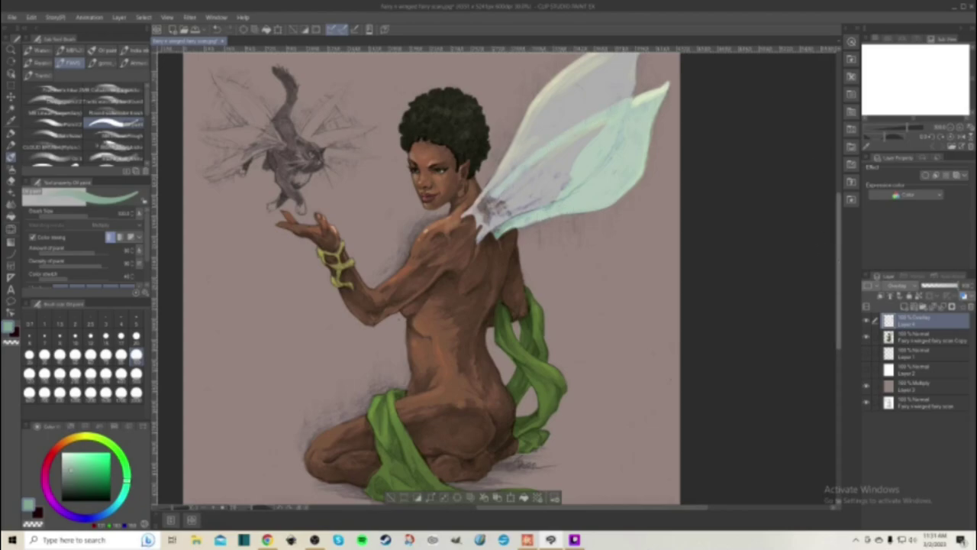
- Paint the same muted green over the upper wing, filling the remaining grey areas up to its tip
{"action": "left_click_drag", "start_coordinate": [838, 256], "coordinate": [838, 226]}
{"action": "mouse_move", "coordinate": [632, 174]}
{"action": "left_mouse_down"}
{"action": "mouse_move", "coordinate": [638, 136]}
{"action": "mouse_move", "coordinate": [617, 163]}
{"action": "mouse_move", "coordinate": [594, 145]}
{"action": "mouse_move", "coordinate": [571, 160]}
{"action": "mouse_move", "coordinate": [536, 191]}
{"action": "mouse_move", "coordinate": [612, 139]}
{"action": "mouse_move", "coordinate": [628, 141]}
{"action": "mouse_move", "coordinate": [614, 176]}
{"action": "mouse_move", "coordinate": [625, 181]}
{"action": "mouse_move", "coordinate": [519, 243]}
{"action": "mouse_move", "coordinate": [469, 299]}
{"action": "mouse_move", "coordinate": [470, 287]}
{"action": "mouse_move", "coordinate": [478, 305]}
{"action": "mouse_move", "coordinate": [476, 287]}
{"action": "mouse_move", "coordinate": [510, 239]}
{"action": "mouse_move", "coordinate": [478, 281]}
{"action": "mouse_move", "coordinate": [549, 184]}
{"action": "left_mouse_up"}
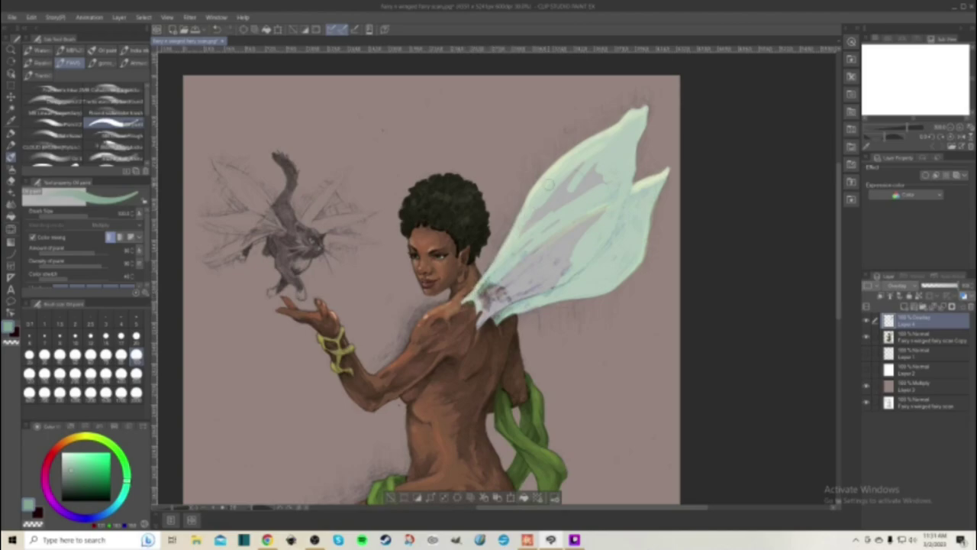
{"action": "mouse_move", "coordinate": [521, 221]}
{"action": "left_mouse_down"}
{"action": "mouse_move", "coordinate": [580, 174]}
{"action": "mouse_move", "coordinate": [615, 178]}
{"action": "mouse_move", "coordinate": [603, 188]}
{"action": "left_mouse_up"}
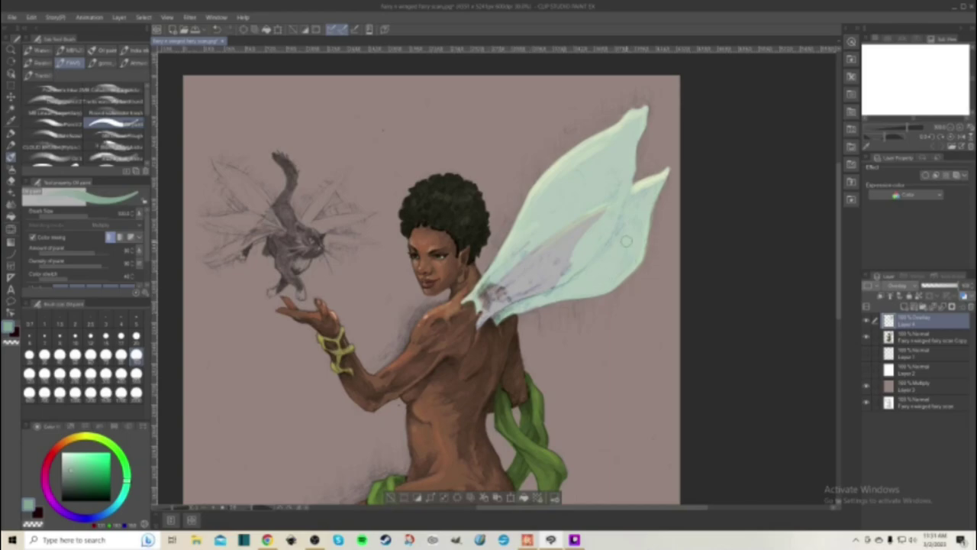
- Shade the inner area where the two wings overlap with a darker green
{"action": "left_click", "coordinate": [76, 479]}
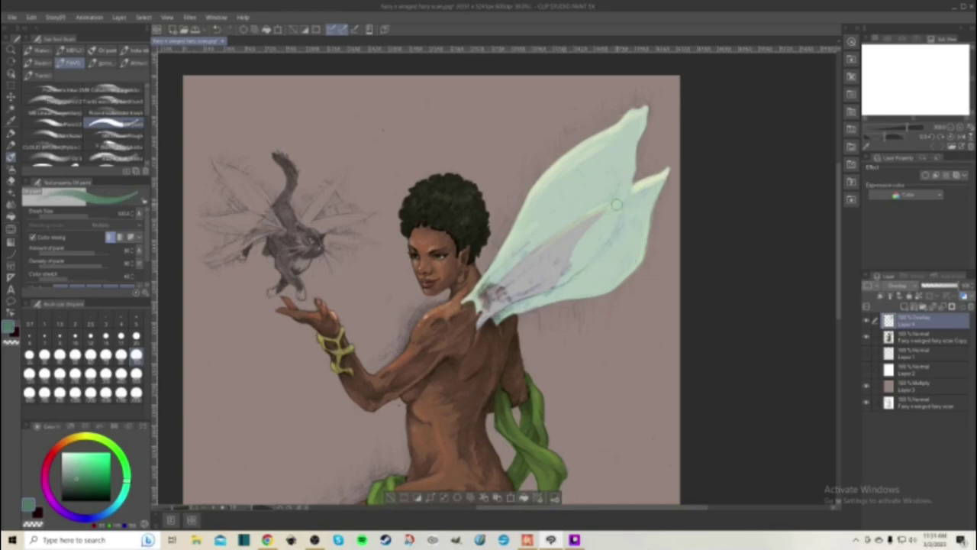
{"action": "left_click_drag", "start_coordinate": [615, 206], "coordinate": [584, 260]}
{"action": "mouse_move", "coordinate": [616, 207]}
{"action": "left_mouse_down"}
{"action": "mouse_move", "coordinate": [570, 276]}
{"action": "mouse_move", "coordinate": [491, 312]}
{"action": "mouse_move", "coordinate": [500, 293]}
{"action": "left_mouse_up"}
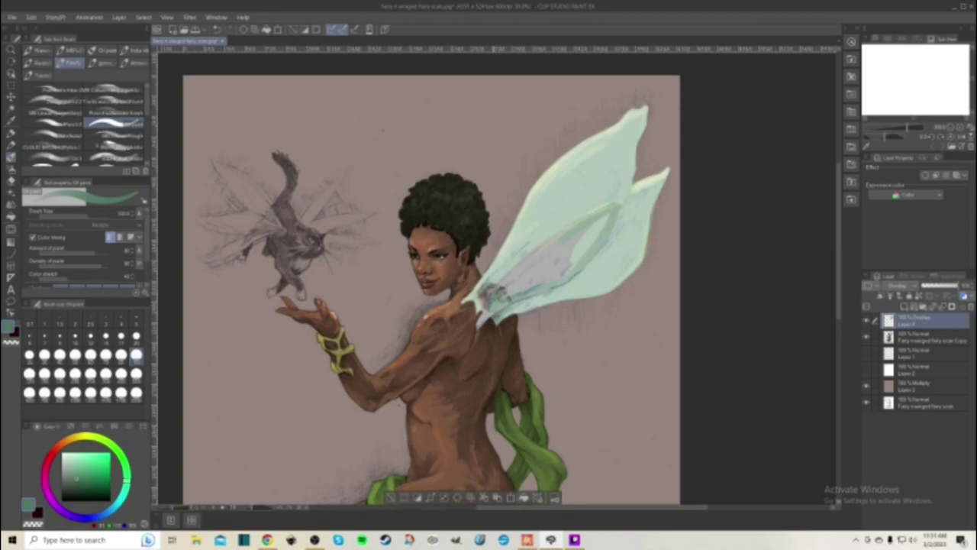
{"action": "mouse_move", "coordinate": [504, 282]}
{"action": "left_mouse_down"}
{"action": "mouse_move", "coordinate": [599, 208]}
{"action": "mouse_move", "coordinate": [551, 258]}
{"action": "mouse_move", "coordinate": [597, 233]}
{"action": "mouse_move", "coordinate": [585, 240]}
{"action": "left_mouse_up"}
- Lighten the overlapping wing area with a brighter green and carry the tint down to the wing base
{"action": "left_click_drag", "start_coordinate": [77, 470], "coordinate": [78, 456]}
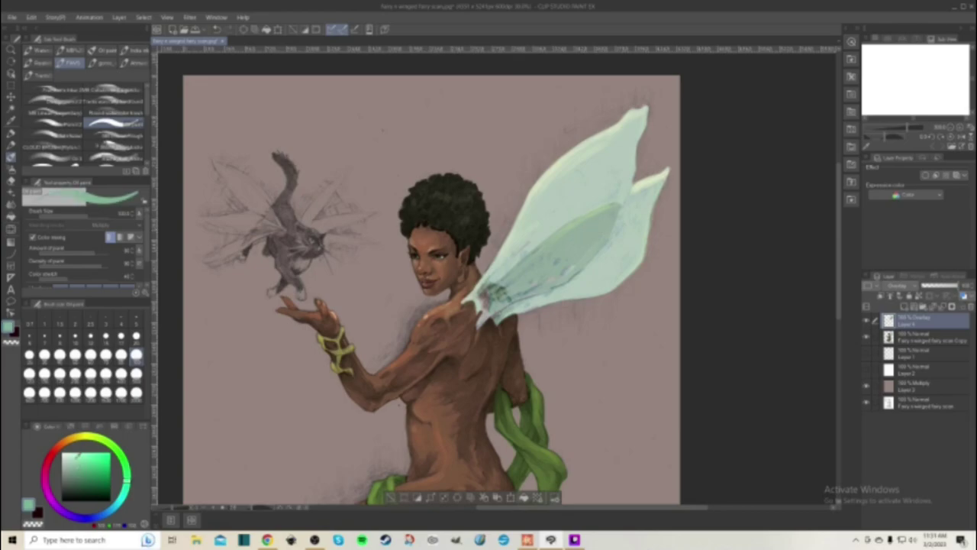
{"action": "mouse_move", "coordinate": [612, 214]}
{"action": "left_mouse_down"}
{"action": "mouse_move", "coordinate": [524, 268]}
{"action": "mouse_move", "coordinate": [615, 207]}
{"action": "mouse_move", "coordinate": [570, 227]}
{"action": "mouse_move", "coordinate": [502, 280]}
{"action": "mouse_move", "coordinate": [573, 250]}
{"action": "mouse_move", "coordinate": [562, 272]}
{"action": "mouse_move", "coordinate": [597, 236]}
{"action": "mouse_move", "coordinate": [560, 274]}
{"action": "mouse_move", "coordinate": [566, 270]}
{"action": "mouse_move", "coordinate": [493, 295]}
{"action": "mouse_move", "coordinate": [563, 258]}
{"action": "left_mouse_up"}
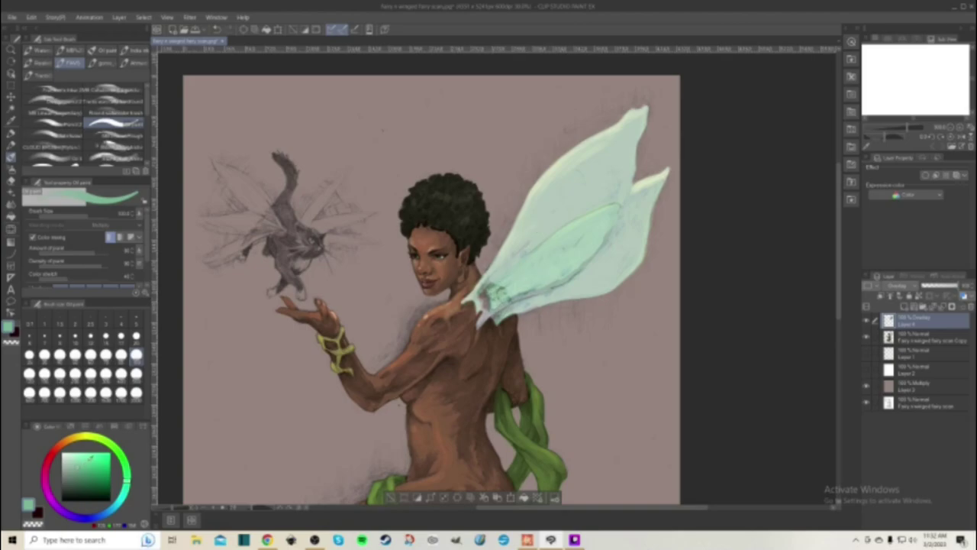
{"action": "mouse_move", "coordinate": [485, 293]}
{"action": "left_mouse_down"}
{"action": "mouse_move", "coordinate": [489, 280]}
{"action": "mouse_move", "coordinate": [486, 304]}
{"action": "left_mouse_up"}
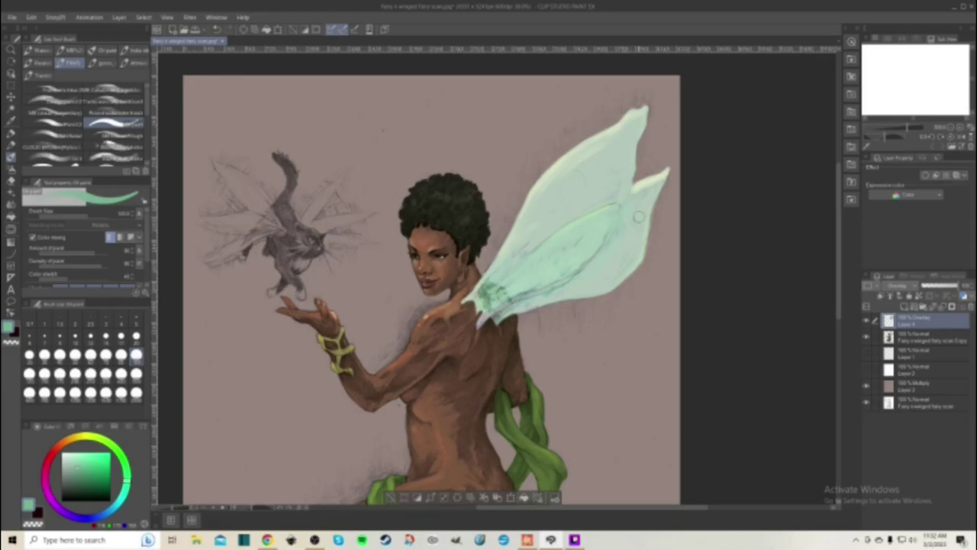
- Choose a bright mint green and paint highlight strokes along the lower wing's fold and across the upper wing
{"action": "left_click", "coordinate": [78, 463]}
{"action": "left_click", "coordinate": [78, 458]}
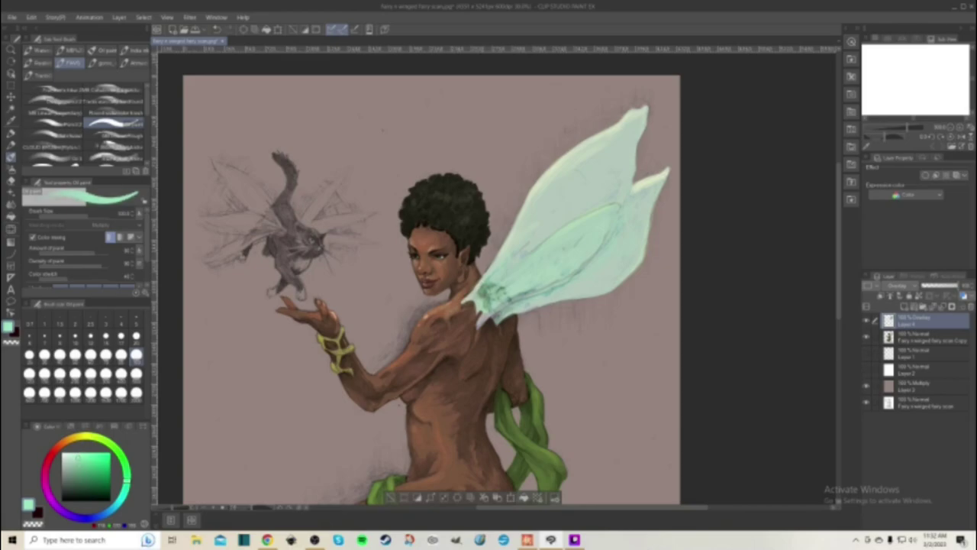
{"action": "left_click_drag", "start_coordinate": [634, 198], "coordinate": [594, 270]}
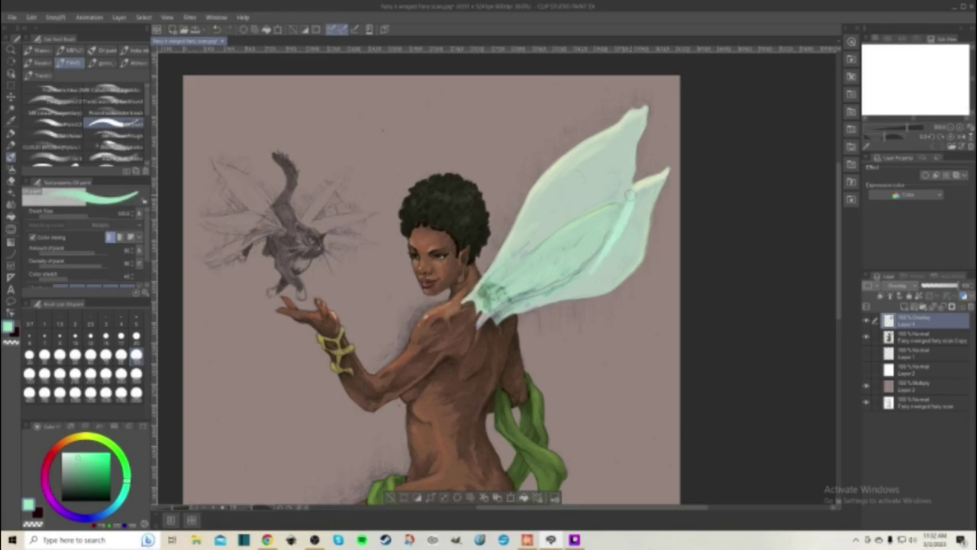
{"action": "mouse_move", "coordinate": [534, 243]}
{"action": "left_mouse_down"}
{"action": "mouse_move", "coordinate": [619, 194]}
{"action": "mouse_move", "coordinate": [623, 182]}
{"action": "left_mouse_up"}
{"action": "mouse_move", "coordinate": [530, 213]}
{"action": "left_mouse_down"}
{"action": "mouse_move", "coordinate": [590, 153]}
{"action": "mouse_move", "coordinate": [538, 208]}
{"action": "left_mouse_up"}
{"action": "mouse_move", "coordinate": [556, 191]}
{"action": "left_mouse_down"}
{"action": "mouse_move", "coordinate": [593, 167]}
{"action": "mouse_move", "coordinate": [607, 171]}
{"action": "left_mouse_up"}
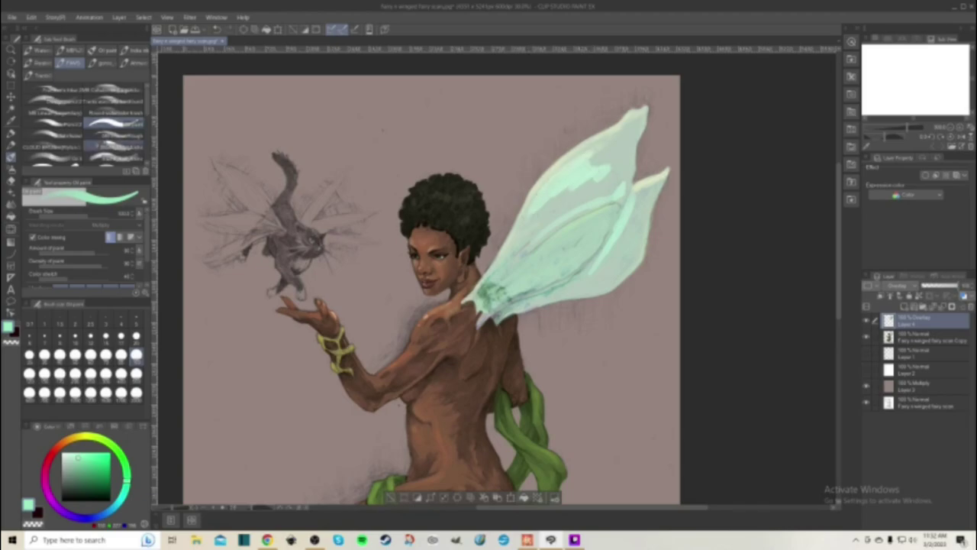
- Soften the mint highlights on the wings with the soft blending brush at size 70
{"action": "left_click", "coordinate": [114, 157]}
{"action": "left_click", "coordinate": [106, 354]}
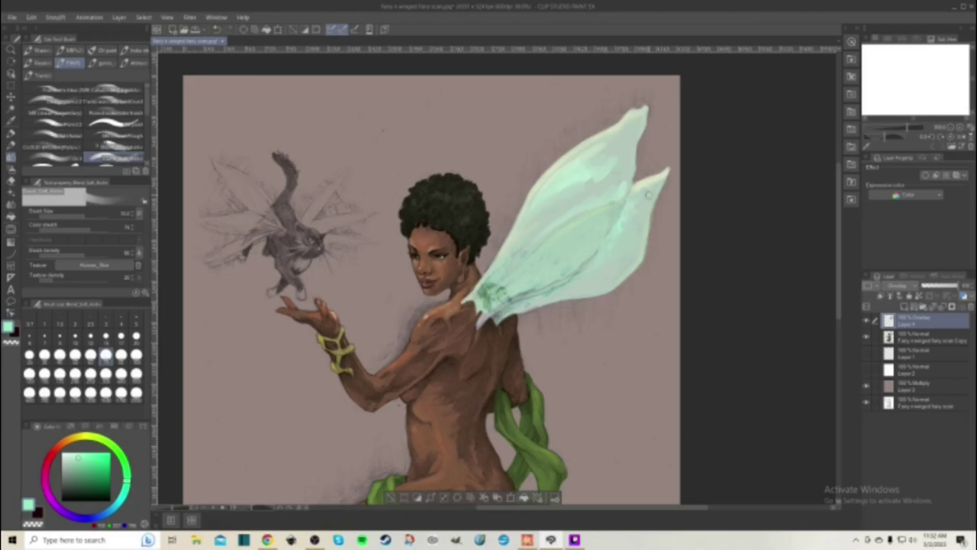
{"action": "scroll", "coordinate": [620, 306], "scroll_direction": "down", "scroll_amount": 2}
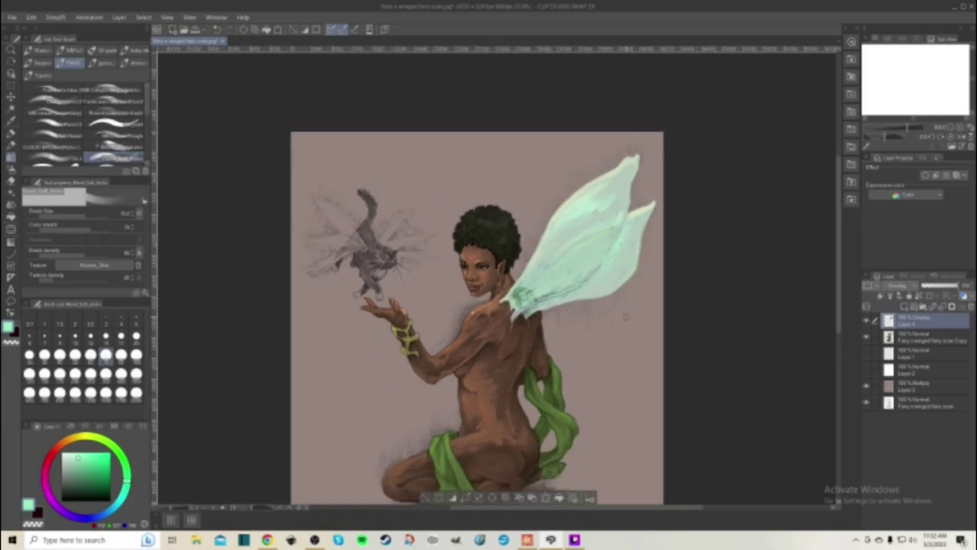
{"action": "left_click_drag", "start_coordinate": [839, 233], "coordinate": [838, 260]}
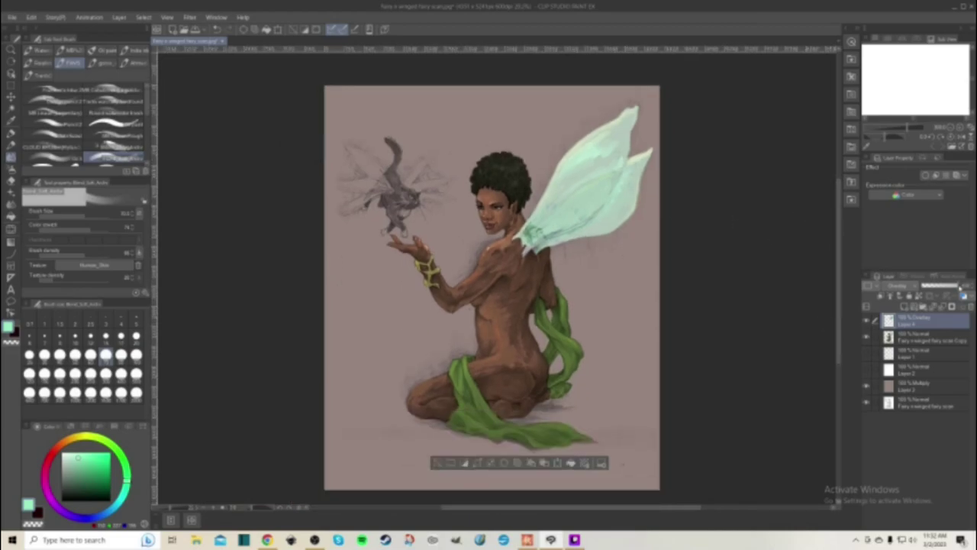
- Slightly lower the Overlay layer's opacity and merge it with the fairy scan copy layer beneath it
{"action": "left_click_drag", "start_coordinate": [963, 286], "coordinate": [954, 290]}
{"action": "left_click", "coordinate": [942, 333]}
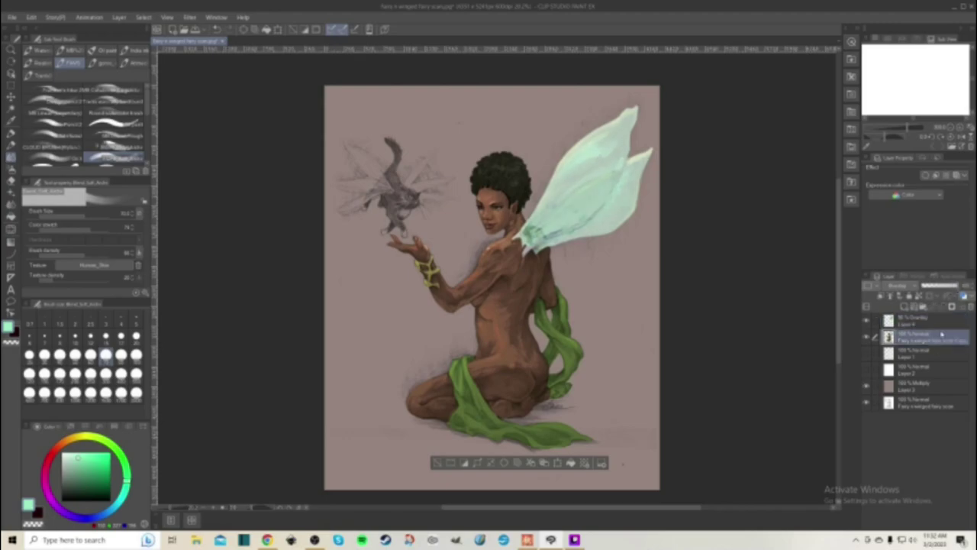
{"action": "left_click", "coordinate": [942, 323], "text": "ctrl"}
{"action": "right_click", "coordinate": [941, 323]}
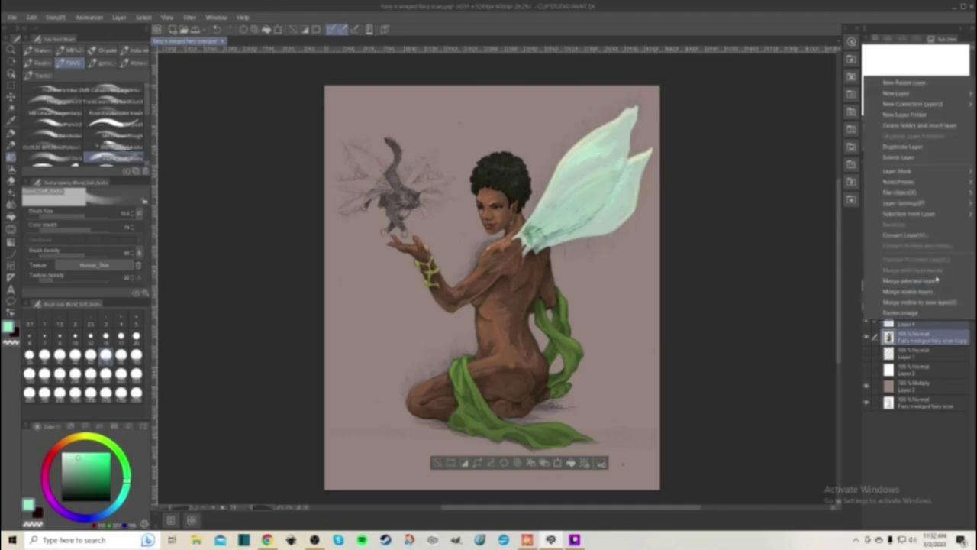
{"action": "left_click", "coordinate": [937, 278]}
- Choose a light purple and a thin brush, clear any selection and line the wing's upper edge and main vein
{"action": "scroll", "coordinate": [581, 229], "scroll_direction": "up", "scroll_amount": 7}
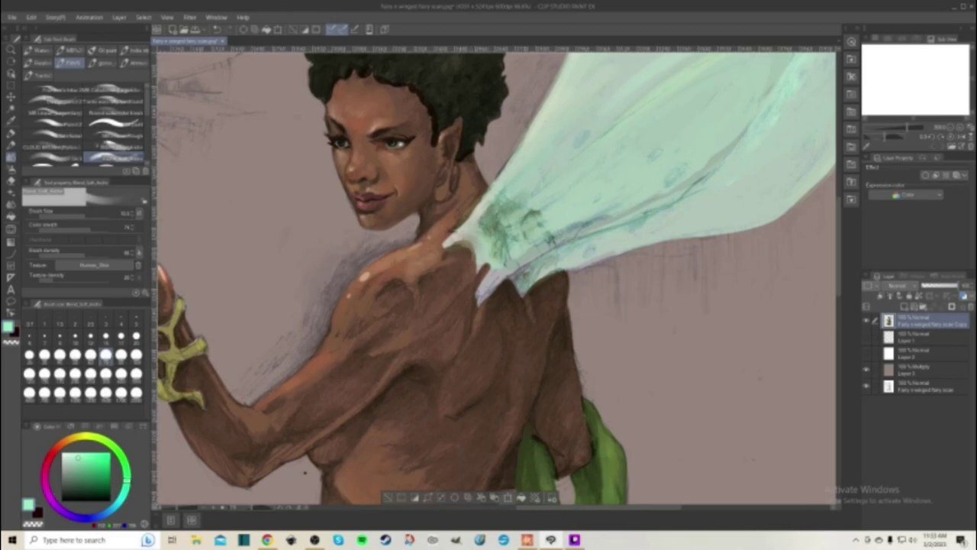
{"action": "left_click", "coordinate": [53, 503]}
{"action": "left_click", "coordinate": [80, 459]}
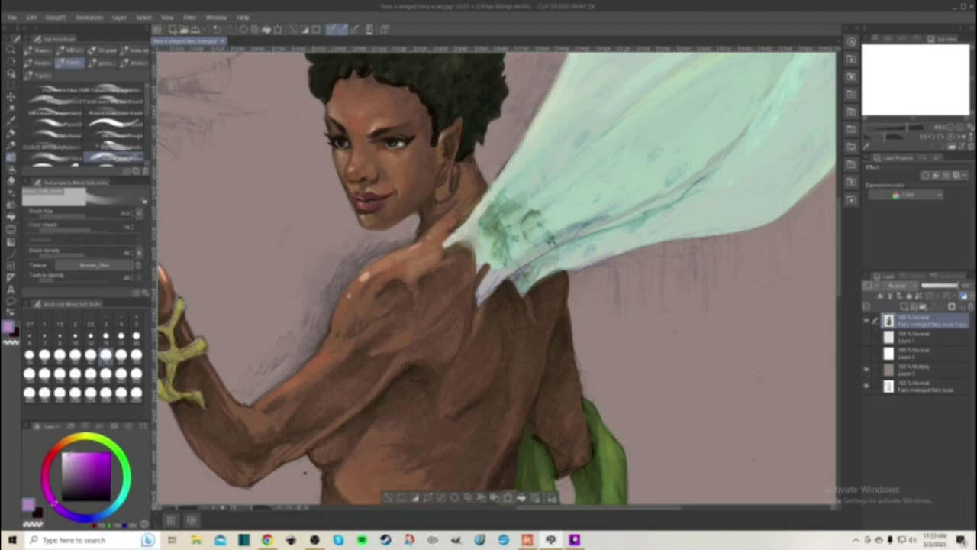
{"action": "left_click", "coordinate": [75, 158]}
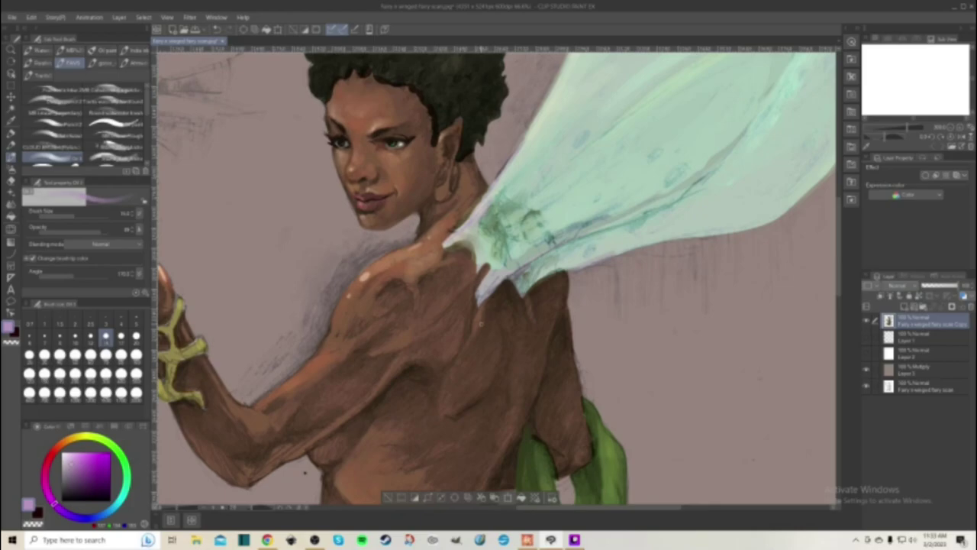
{"action": "key", "text": "ctrl+d"}
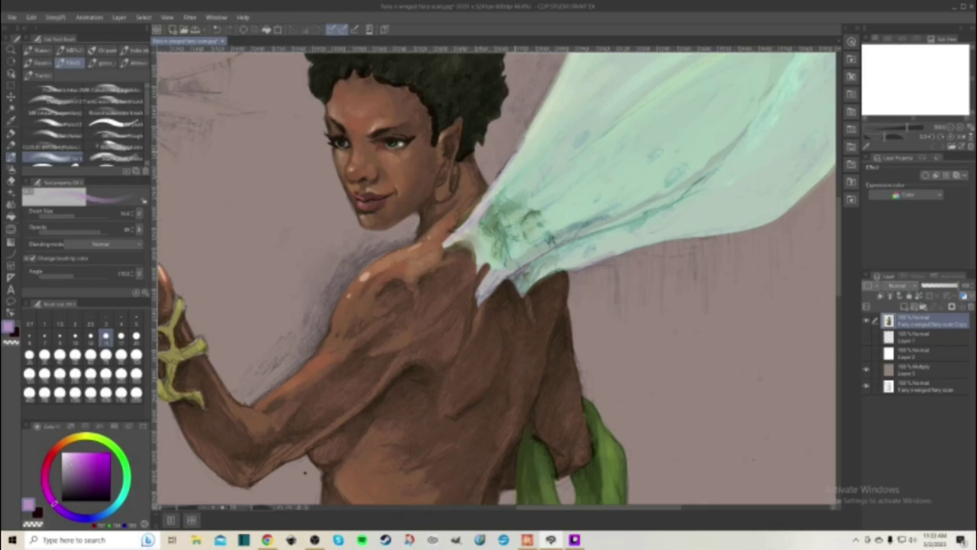
{"action": "left_click_drag", "start_coordinate": [504, 164], "coordinate": [496, 179]}
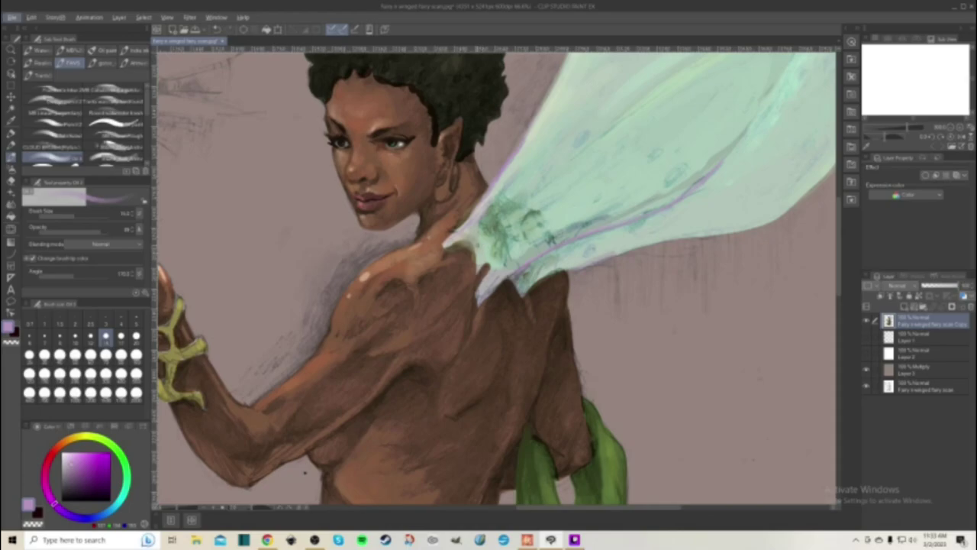
- Smudge the wing base into the shoulder and back with the textured dirty blending brush
{"action": "left_click", "coordinate": [115, 146]}
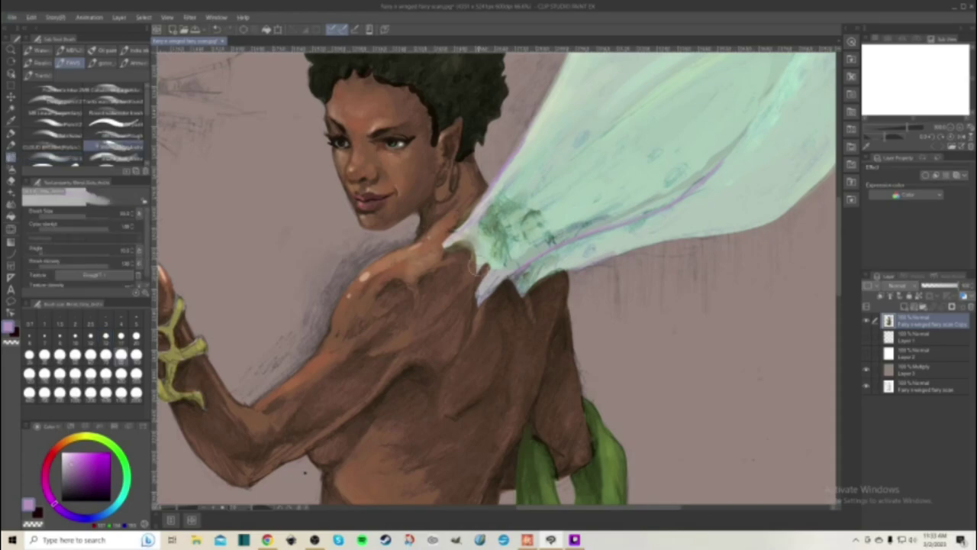
{"action": "mouse_move", "coordinate": [470, 223]}
{"action": "left_mouse_down"}
{"action": "mouse_move", "coordinate": [463, 251]}
{"action": "mouse_move", "coordinate": [479, 252]}
{"action": "mouse_move", "coordinate": [478, 296]}
{"action": "mouse_move", "coordinate": [492, 262]}
{"action": "mouse_move", "coordinate": [504, 267]}
{"action": "mouse_move", "coordinate": [511, 220]}
{"action": "mouse_move", "coordinate": [496, 203]}
{"action": "mouse_move", "coordinate": [506, 235]}
{"action": "mouse_move", "coordinate": [532, 226]}
{"action": "mouse_move", "coordinate": [527, 236]}
{"action": "mouse_move", "coordinate": [542, 242]}
{"action": "mouse_move", "coordinate": [506, 204]}
{"action": "mouse_move", "coordinate": [486, 232]}
{"action": "mouse_move", "coordinate": [512, 188]}
{"action": "left_mouse_up"}
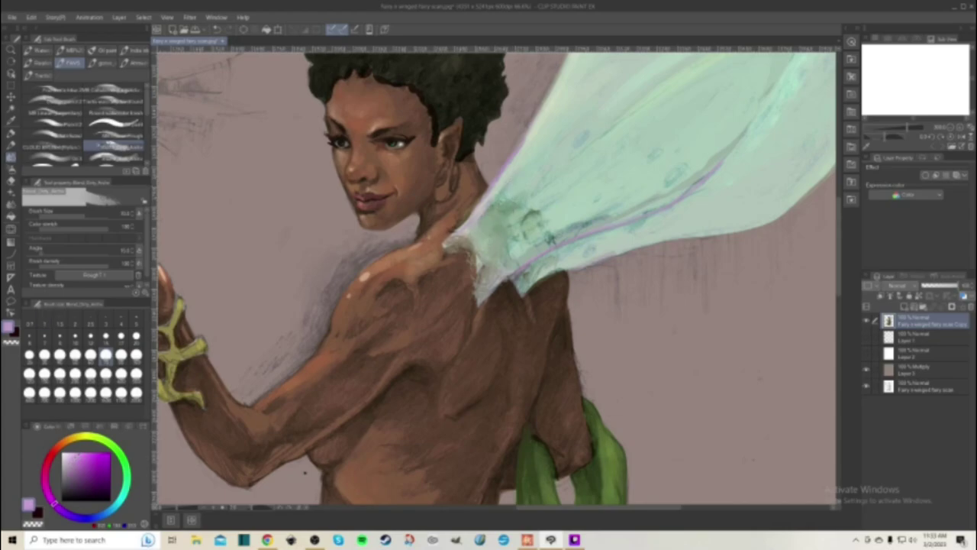
- Set the brush to a small size with Normal blending mode and line the wing base's inner edge and points in light purple
{"action": "left_click", "coordinate": [113, 89]}
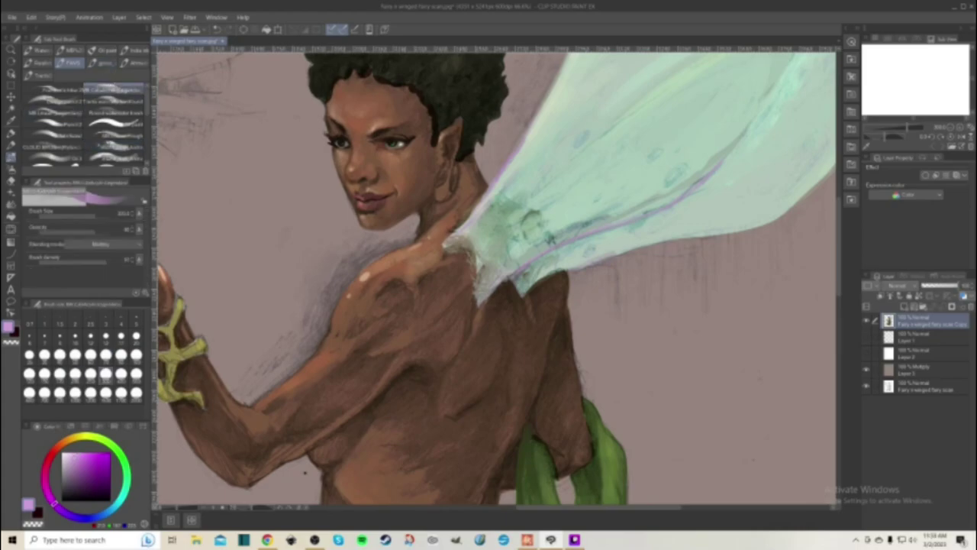
{"action": "left_click", "coordinate": [135, 336]}
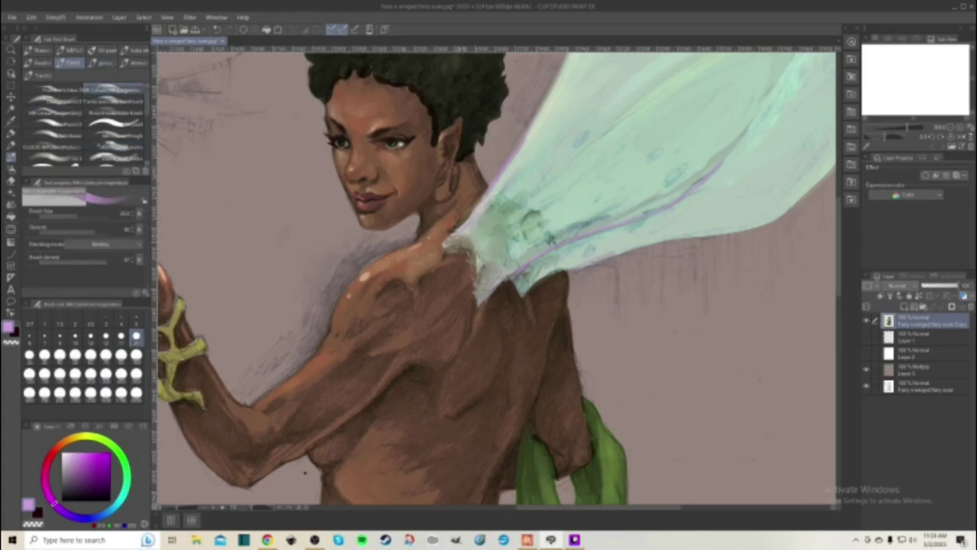
{"action": "left_click", "coordinate": [44, 355]}
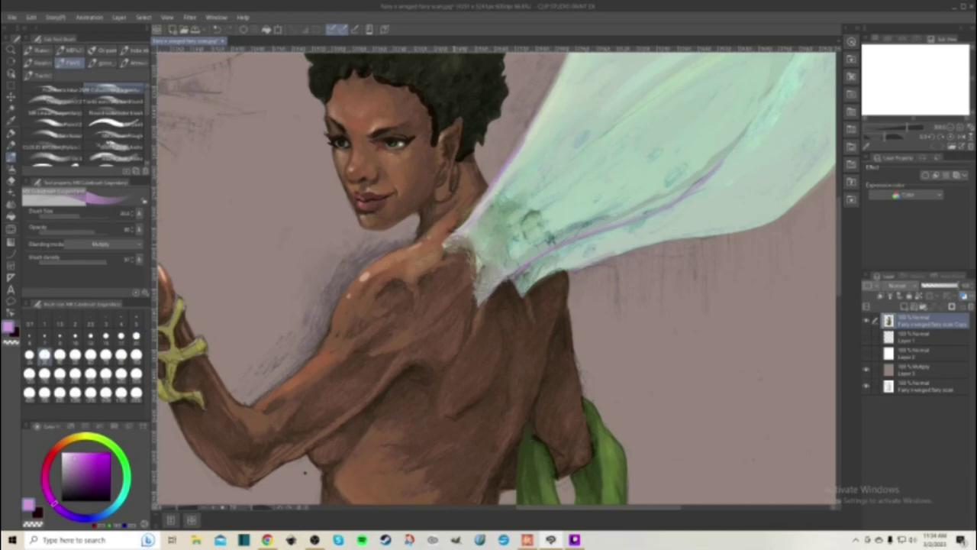
{"action": "left_click_drag", "start_coordinate": [472, 239], "coordinate": [477, 257]}
{"action": "left_click", "coordinate": [99, 243]}
{"action": "left_click_drag", "start_coordinate": [139, 290], "coordinate": [139, 268]}
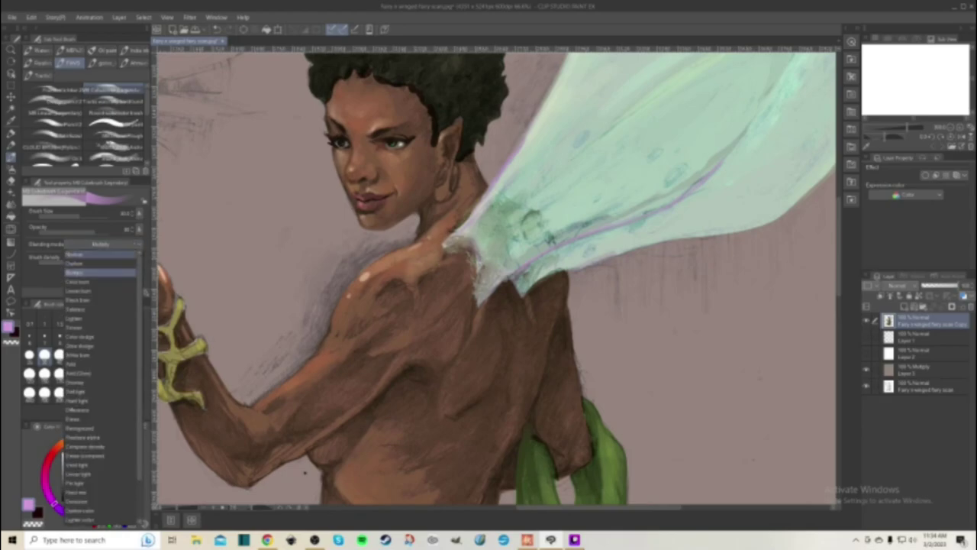
{"action": "left_click", "coordinate": [99, 254]}
{"action": "left_click_drag", "start_coordinate": [478, 254], "coordinate": [481, 305]}
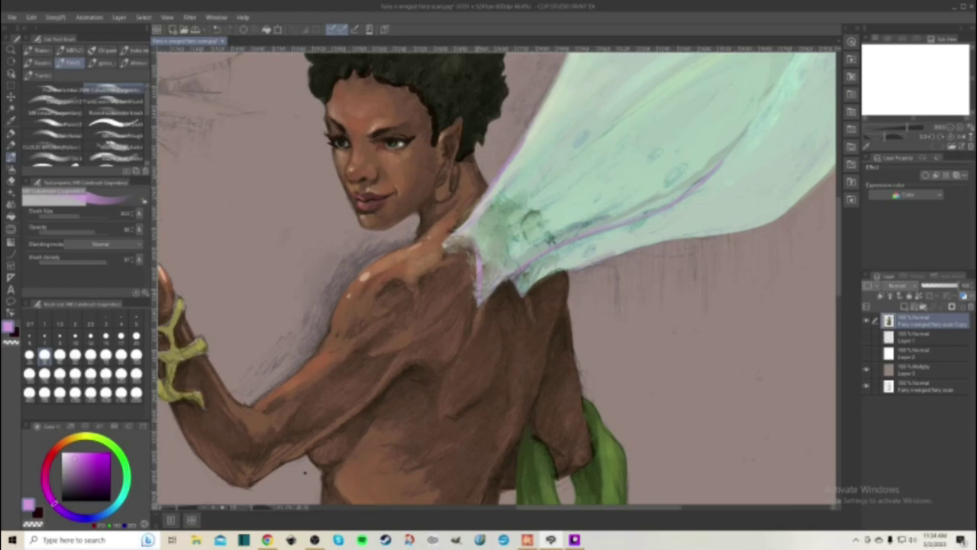
{"action": "left_click_drag", "start_coordinate": [522, 294], "coordinate": [527, 304]}
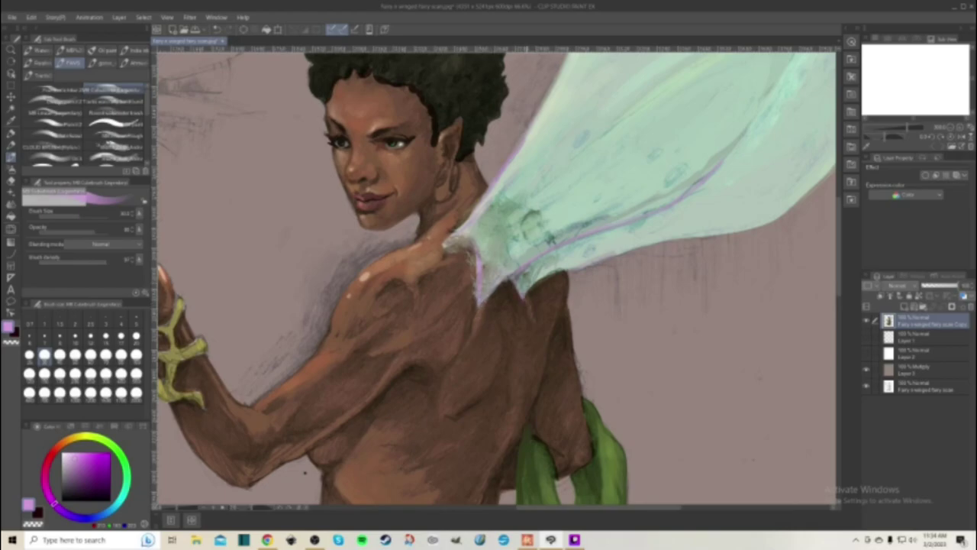
- Touch up the back around the wing base's lower point with brown sampled from the skin
{"action": "left_click", "coordinate": [432, 266], "text": "alt"}
{"action": "left_click_drag", "start_coordinate": [476, 327], "coordinate": [488, 305]}
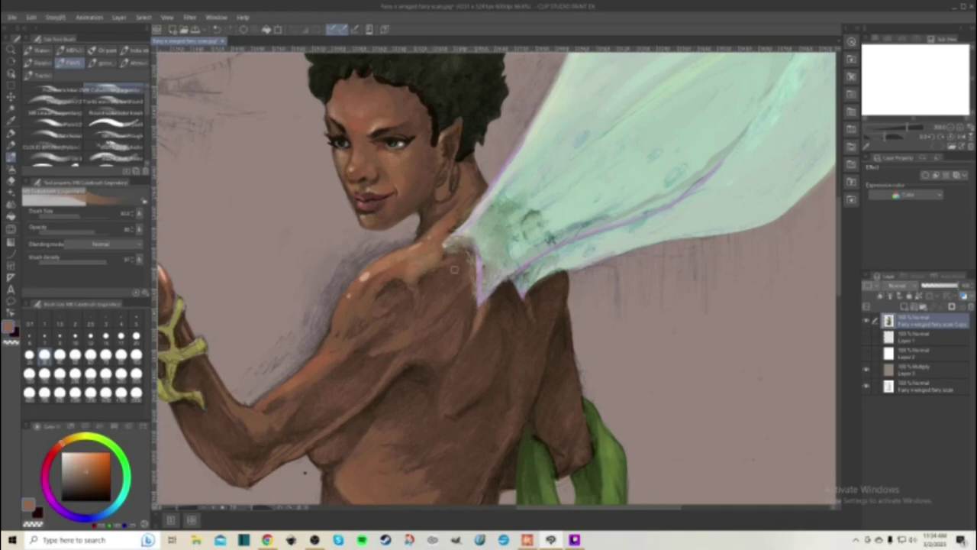
{"action": "left_click", "coordinate": [426, 302], "text": "alt"}
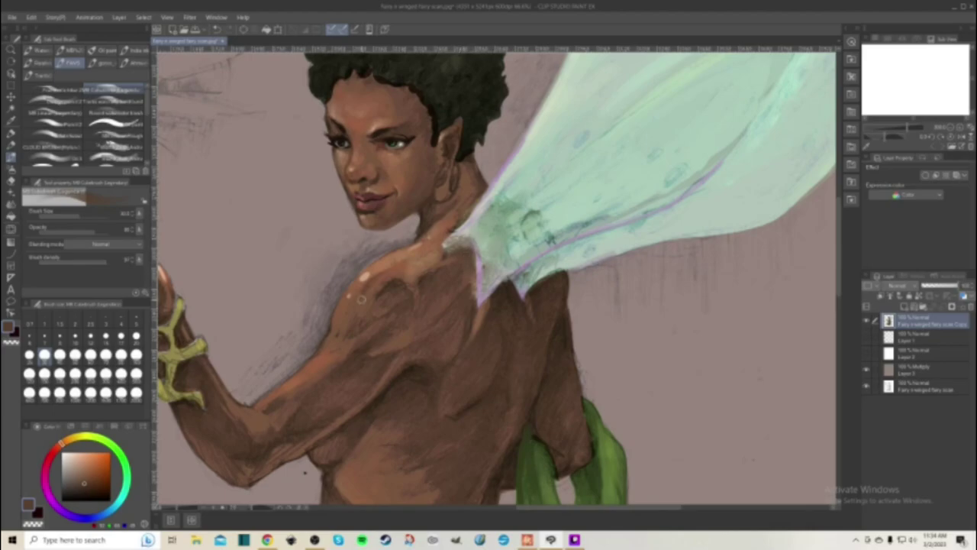
- Pick a pale mint and a finer brush size, and highlight the wing's main vein and lower edge
{"action": "left_click", "coordinate": [121, 335]}
{"action": "left_click_drag", "start_coordinate": [84, 480], "coordinate": [74, 462]}
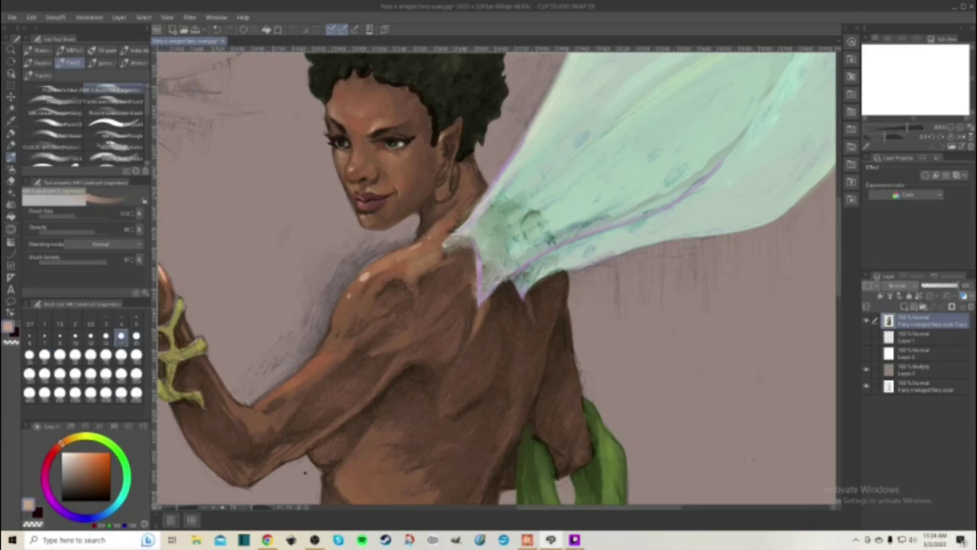
{"action": "left_click", "coordinate": [126, 481]}
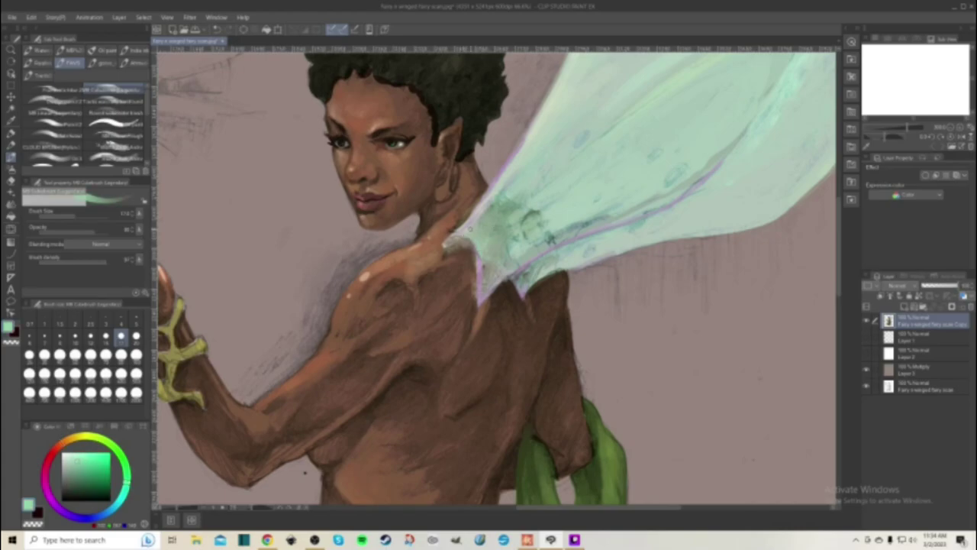
{"action": "left_click", "coordinate": [73, 453]}
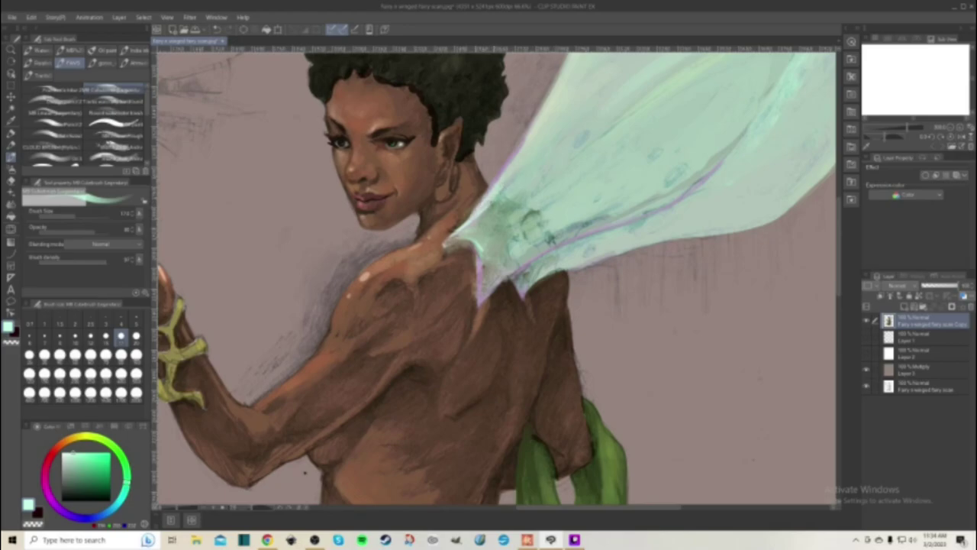
{"action": "left_click_drag", "start_coordinate": [533, 260], "coordinate": [632, 218]}
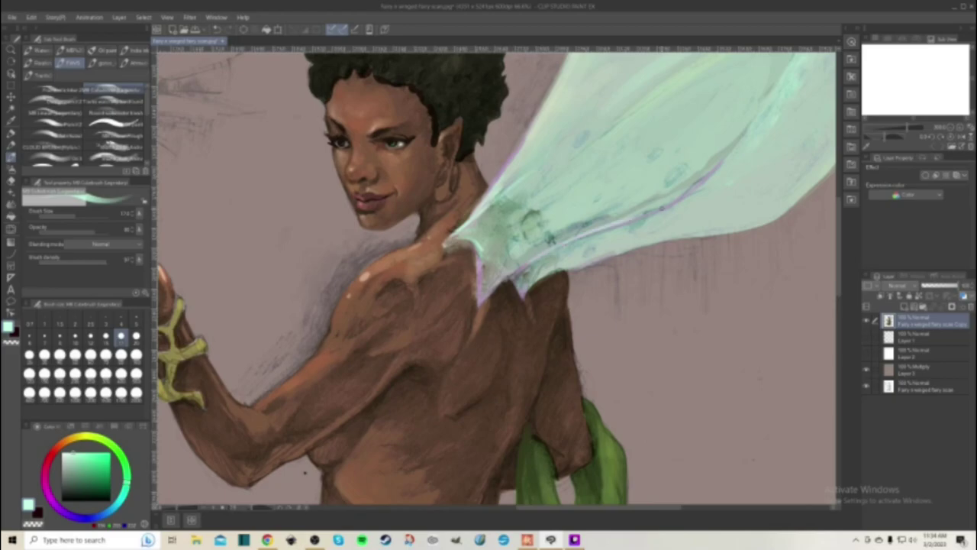
{"action": "left_click_drag", "start_coordinate": [527, 292], "coordinate": [684, 237]}
{"action": "left_click_drag", "start_coordinate": [626, 253], "coordinate": [737, 231]}
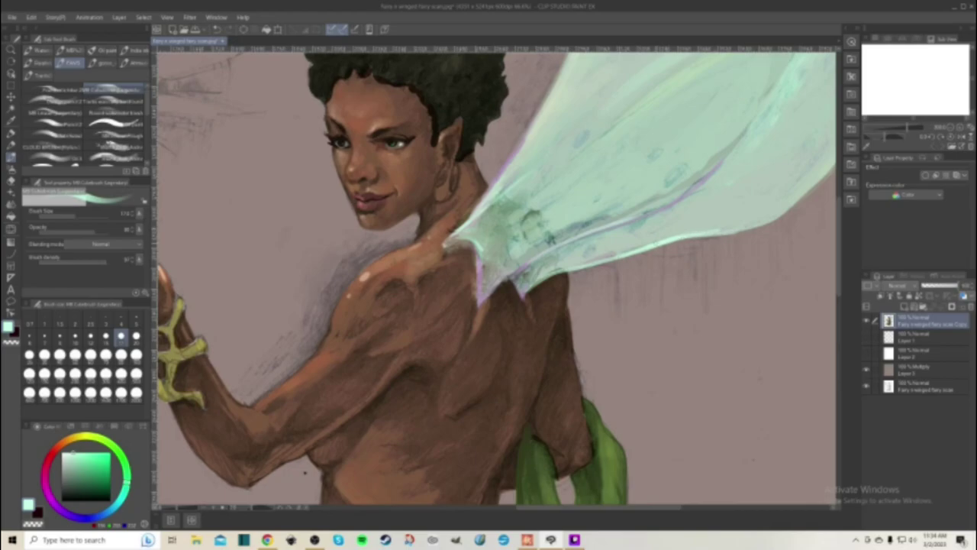
- Add pale mint dots and curved highlight lines around the wing base
{"action": "left_click", "coordinate": [595, 181]}
{"action": "mouse_move", "coordinate": [499, 256]}
{"action": "left_mouse_down"}
{"action": "mouse_move", "coordinate": [497, 277]}
{"action": "mouse_move", "coordinate": [485, 234]}
{"action": "mouse_move", "coordinate": [503, 200]}
{"action": "left_mouse_up"}
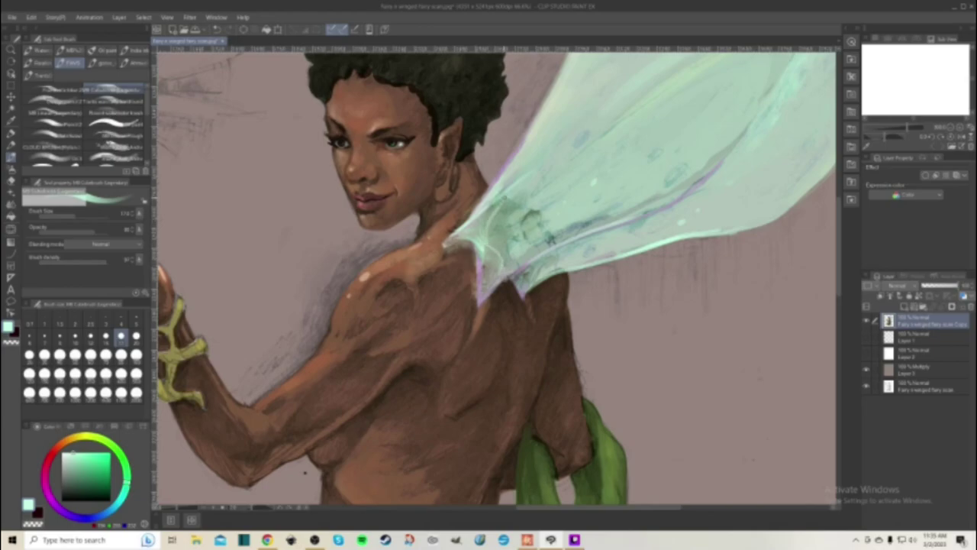
{"action": "mouse_move", "coordinate": [499, 249]}
{"action": "left_mouse_down"}
{"action": "mouse_move", "coordinate": [497, 233]}
{"action": "mouse_move", "coordinate": [551, 207]}
{"action": "mouse_move", "coordinate": [499, 229]}
{"action": "left_mouse_up"}
{"action": "left_click_drag", "start_coordinate": [565, 197], "coordinate": [577, 168]}
{"action": "left_click", "coordinate": [463, 269]}
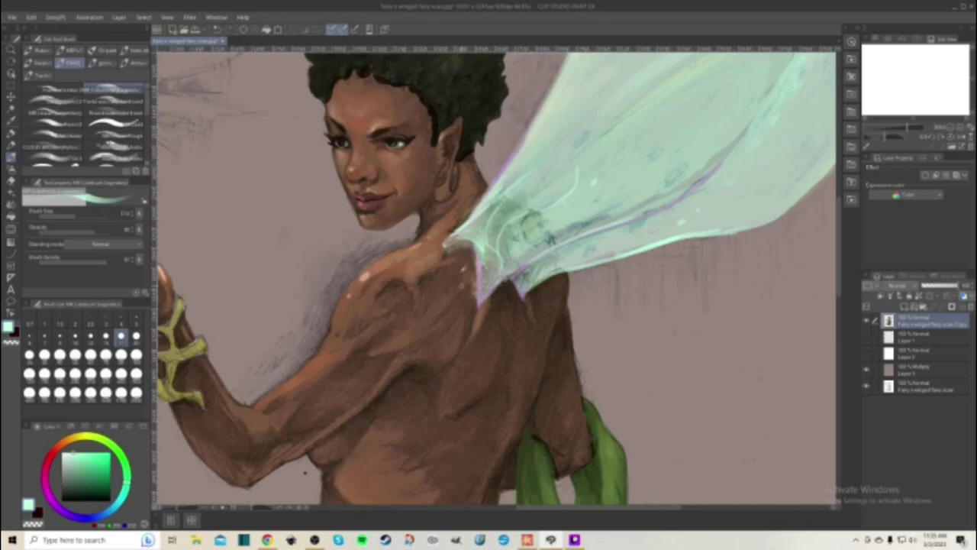
- Paint the skin along the wing base's inner edge in reddish brown, covering the stray mint dots
{"action": "left_click", "coordinate": [463, 276], "text": "alt"}
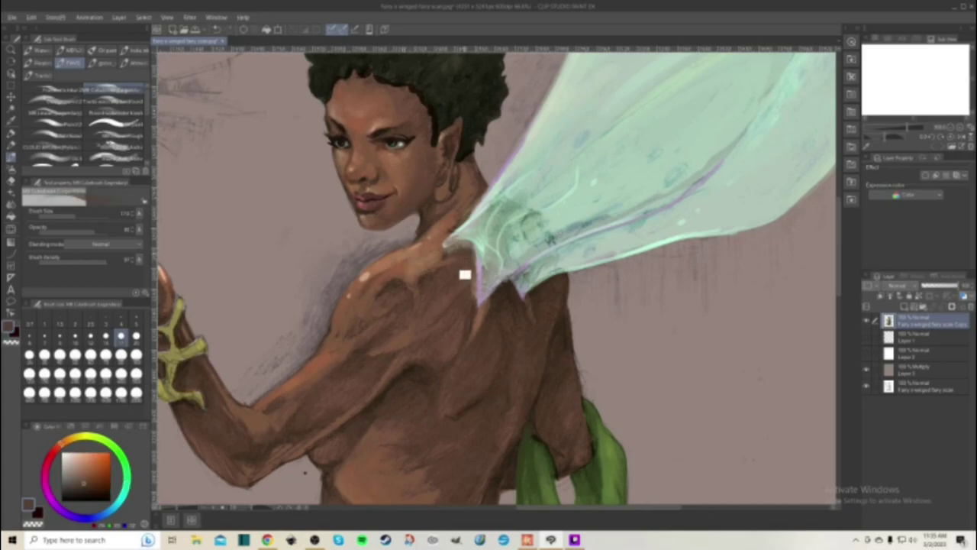
{"action": "left_click", "coordinate": [95, 482]}
{"action": "mouse_move", "coordinate": [466, 242]}
{"action": "left_mouse_down"}
{"action": "mouse_move", "coordinate": [474, 249]}
{"action": "mouse_move", "coordinate": [445, 246]}
{"action": "mouse_move", "coordinate": [474, 277]}
{"action": "mouse_move", "coordinate": [477, 295]}
{"action": "mouse_move", "coordinate": [473, 271]}
{"action": "left_mouse_up"}
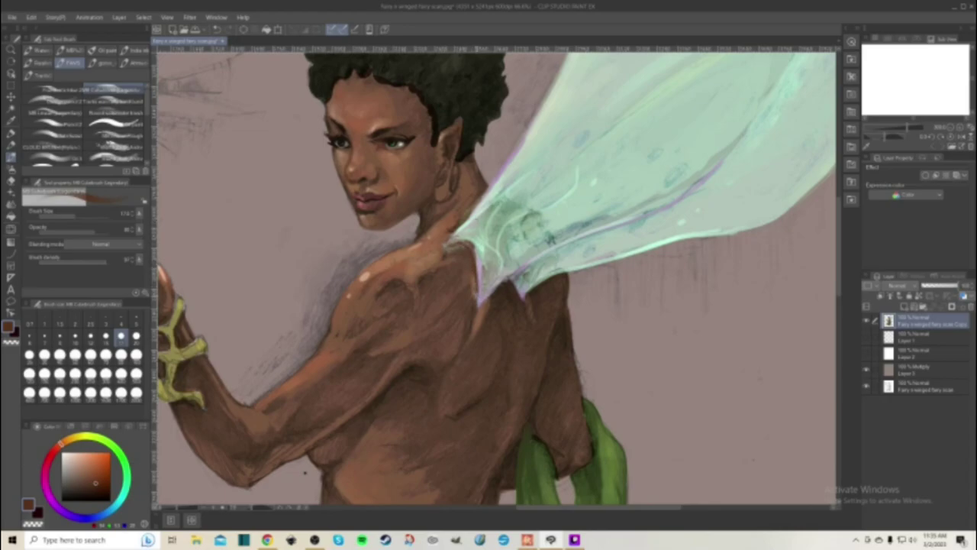
{"action": "mouse_move", "coordinate": [481, 304]}
{"action": "left_mouse_down"}
{"action": "mouse_move", "coordinate": [492, 291]}
{"action": "mouse_move", "coordinate": [479, 323]}
{"action": "mouse_move", "coordinate": [471, 291]}
{"action": "left_mouse_up"}
- Paint thin yellow-brown and muted green reflected-light strokes on the back below the wing's points
{"action": "left_click", "coordinate": [97, 478]}
{"action": "left_click_drag", "start_coordinate": [61, 443], "coordinate": [70, 438]}
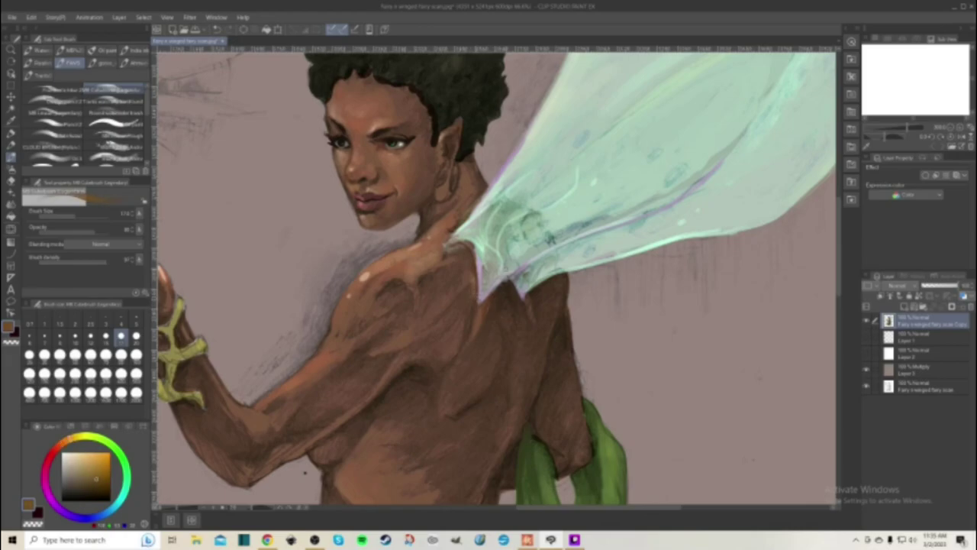
{"action": "left_click_drag", "start_coordinate": [490, 301], "coordinate": [497, 294]}
{"action": "left_click", "coordinate": [505, 253], "text": "alt"}
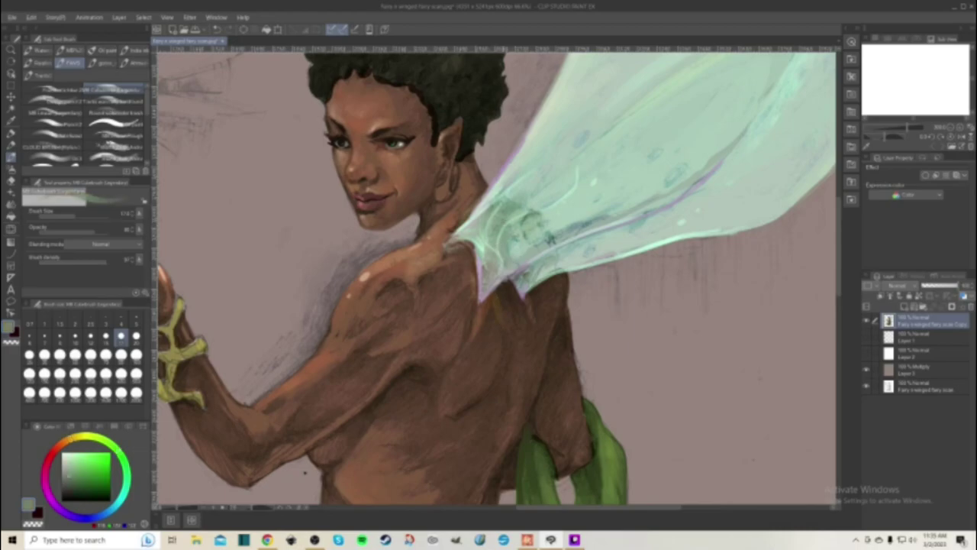
{"action": "left_click_drag", "start_coordinate": [496, 304], "coordinate": [506, 330]}
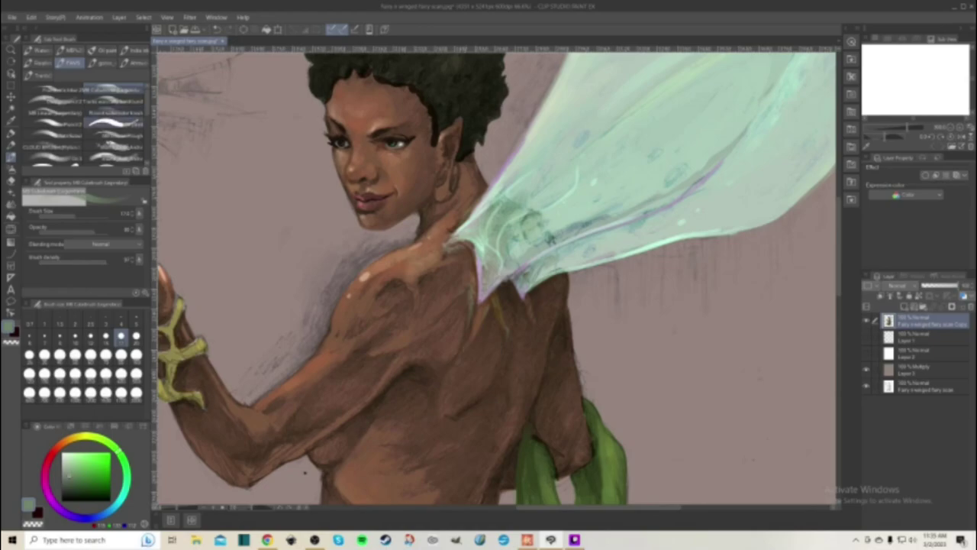
- Soften the reflected-light strokes below the wing with the soft blending brush
{"action": "left_click", "coordinate": [114, 158]}
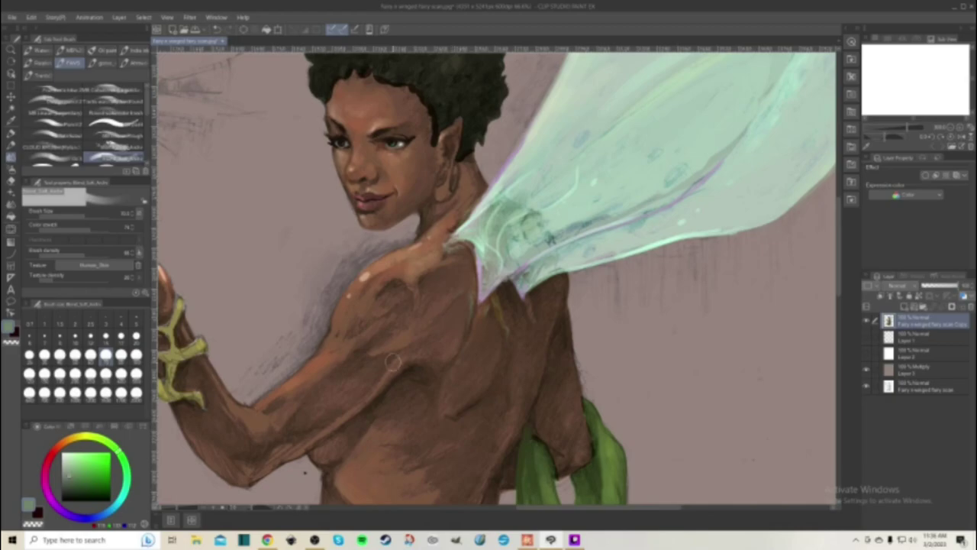
{"action": "scroll", "coordinate": [425, 378], "scroll_direction": "down", "scroll_amount": 2}
{"action": "scroll", "coordinate": [441, 364], "scroll_direction": "down", "scroll_amount": 1}
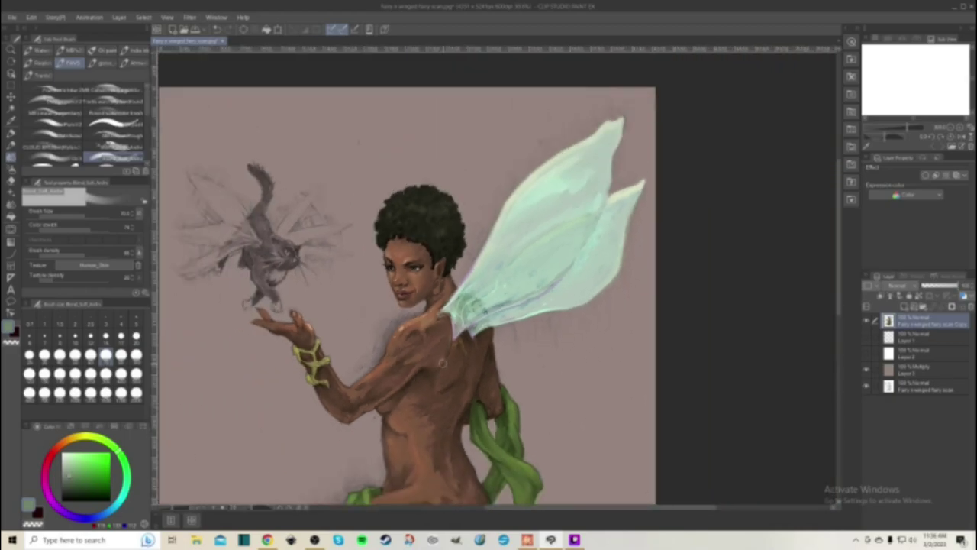
{"action": "scroll", "coordinate": [441, 365], "scroll_direction": "down", "scroll_amount": 1}
{"action": "scroll", "coordinate": [443, 367], "scroll_direction": "up", "scroll_amount": 5}
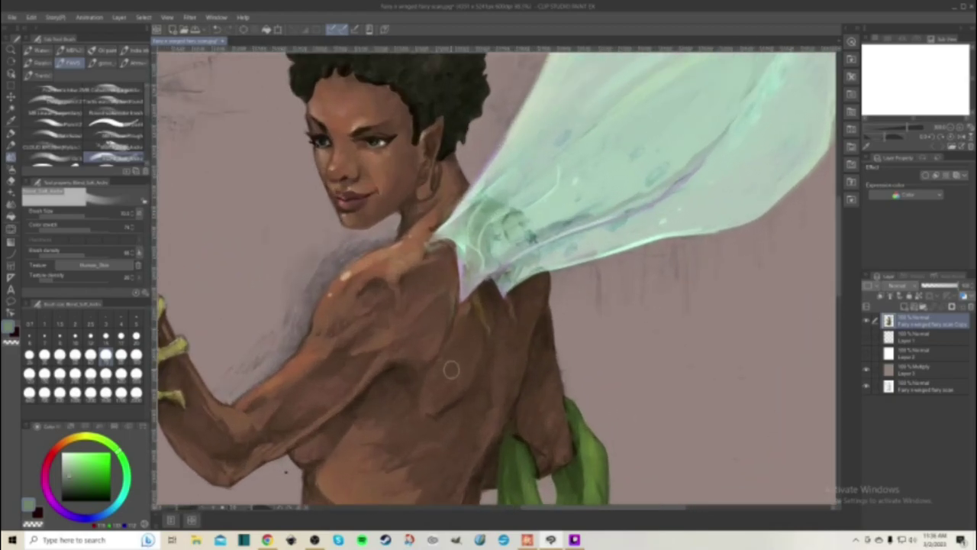
{"action": "scroll", "coordinate": [451, 369], "scroll_direction": "down", "scroll_amount": 1}
- Refine the skin and shadows around the wing base with the Design pencil, using sampled browns and a muted wing green
{"action": "key", "text": "p"}
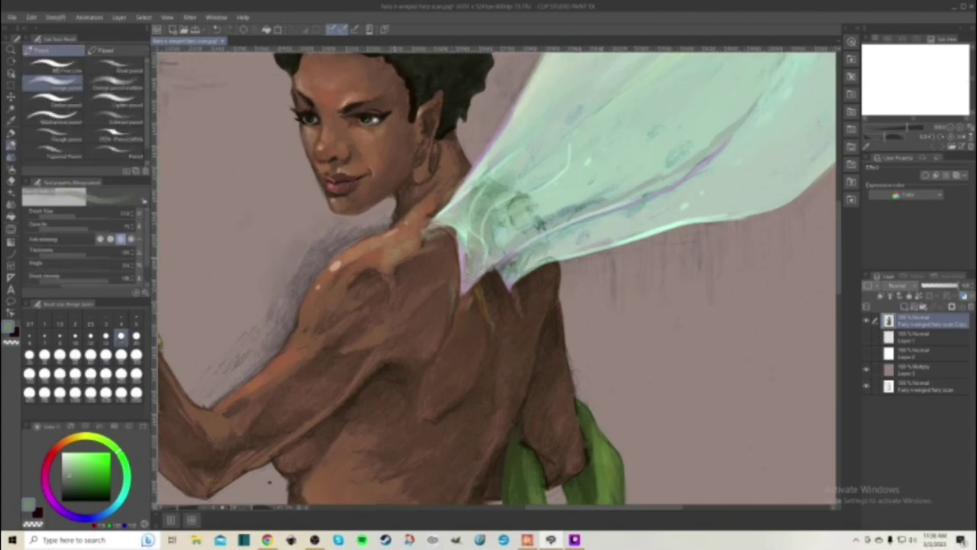
{"action": "left_click", "coordinate": [388, 283], "text": "alt"}
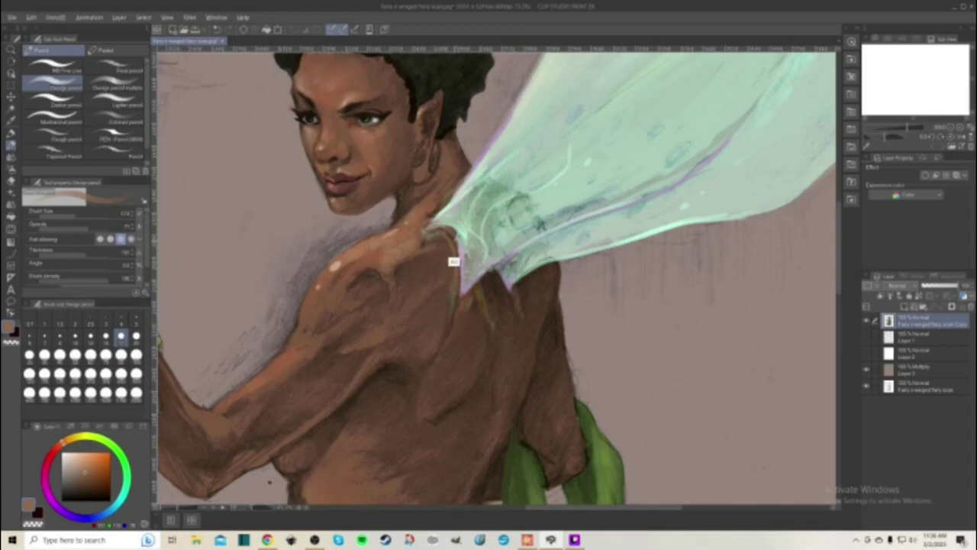
{"action": "left_click", "coordinate": [453, 261], "text": "alt"}
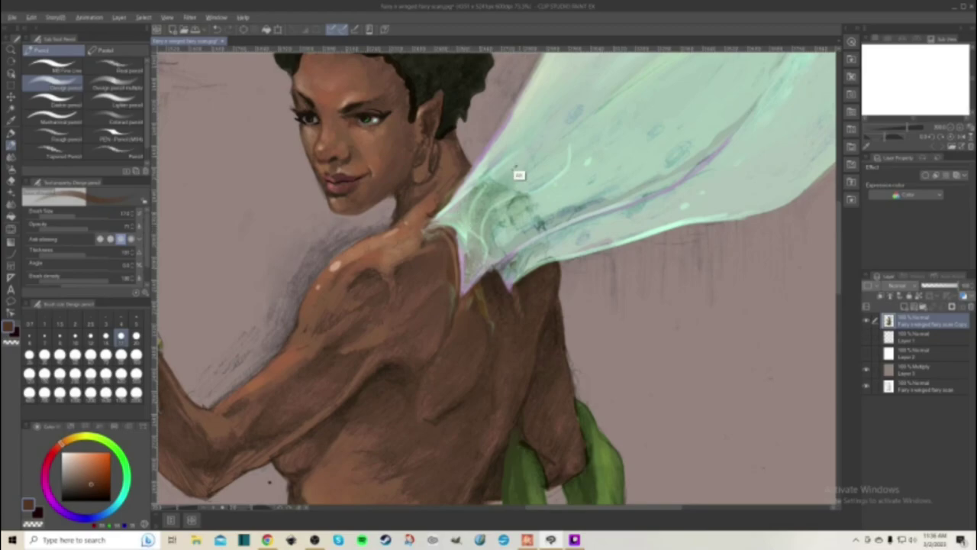
{"action": "left_click", "coordinate": [500, 209], "text": "alt"}
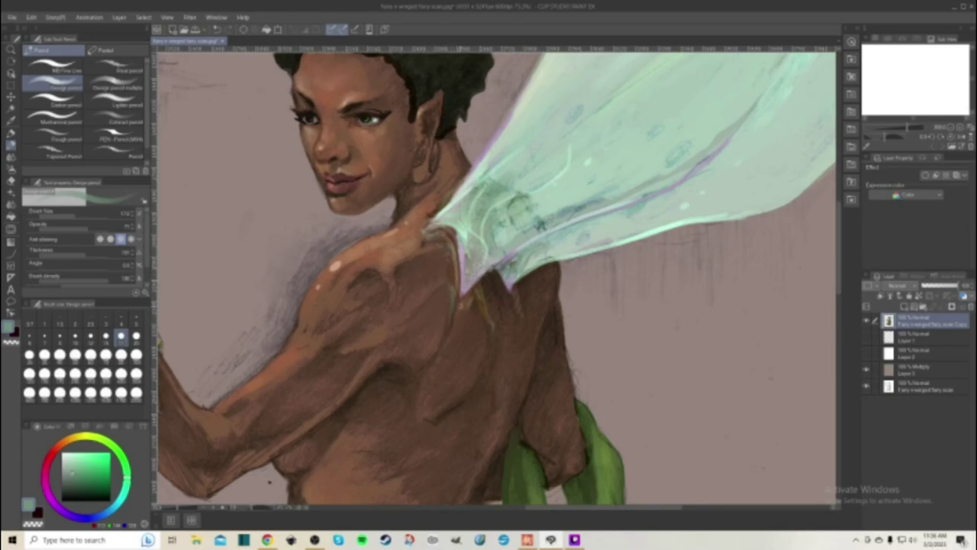
{"action": "left_click", "coordinate": [453, 336], "text": "alt"}
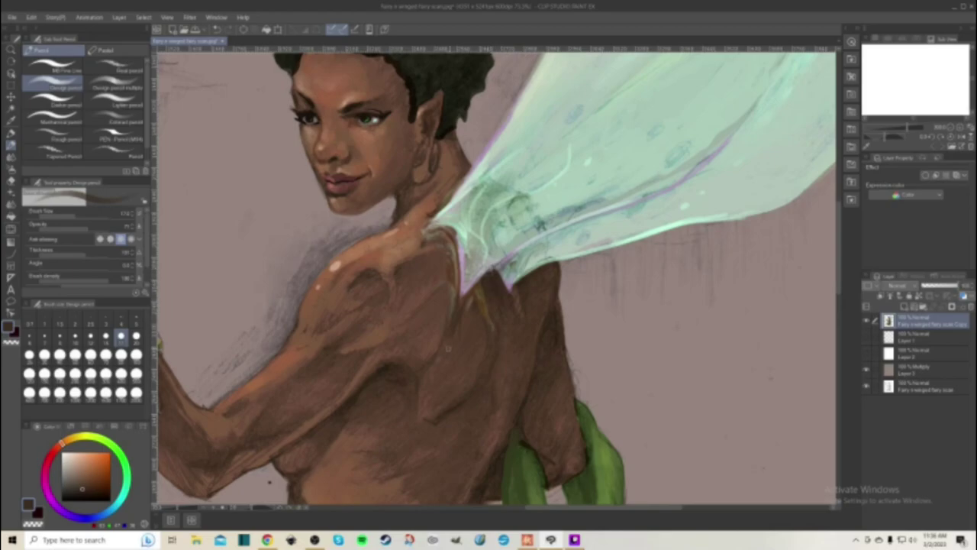
- Smooth the skin shading on the back below the wing with the Blend tool
{"action": "key", "text": "j"}
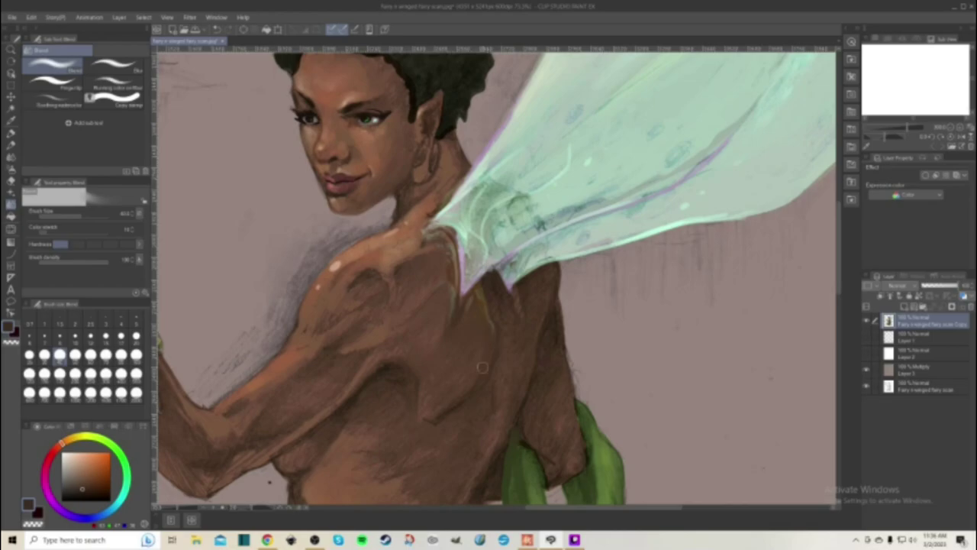
{"action": "scroll", "coordinate": [516, 380], "scroll_direction": "down", "scroll_amount": 4}
{"action": "scroll", "coordinate": [446, 353], "scroll_direction": "up", "scroll_amount": 2}
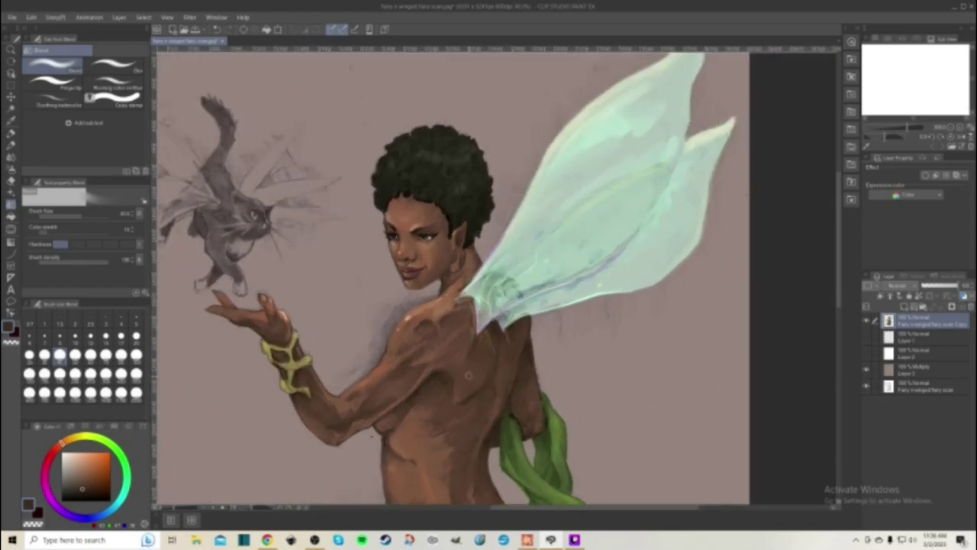
{"action": "scroll", "coordinate": [446, 352], "scroll_direction": "up", "scroll_amount": 2}
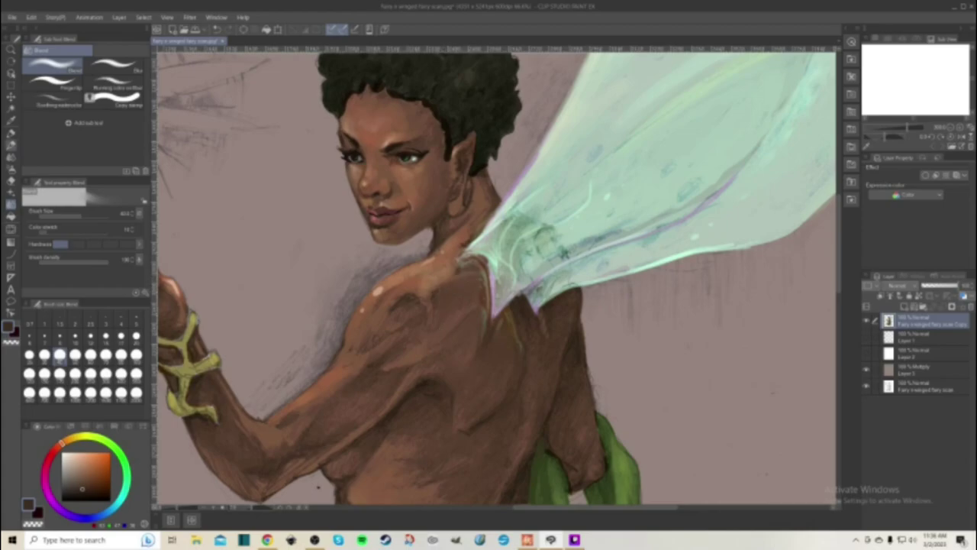
- Dab texture in sampled wing mint on the shoulder beside the wing with a larger textured brush, and switch the colour to pale yellow
{"action": "left_click", "coordinate": [10, 157]}
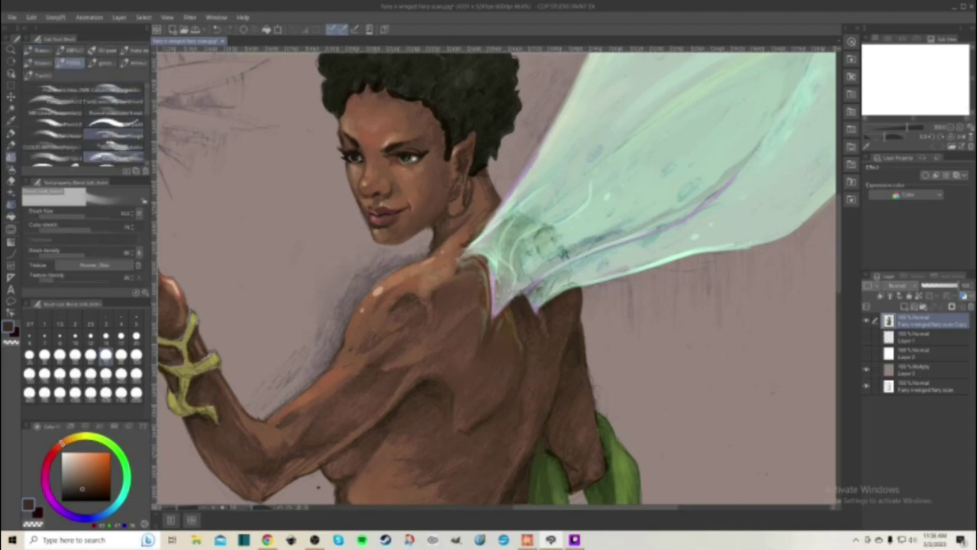
{"action": "left_click", "coordinate": [52, 156]}
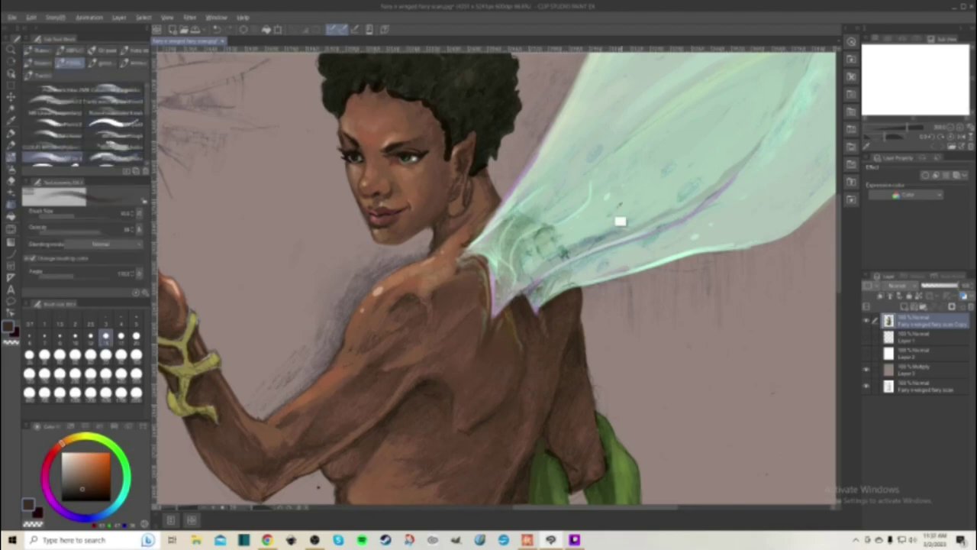
{"action": "left_click", "coordinate": [607, 231], "text": "alt"}
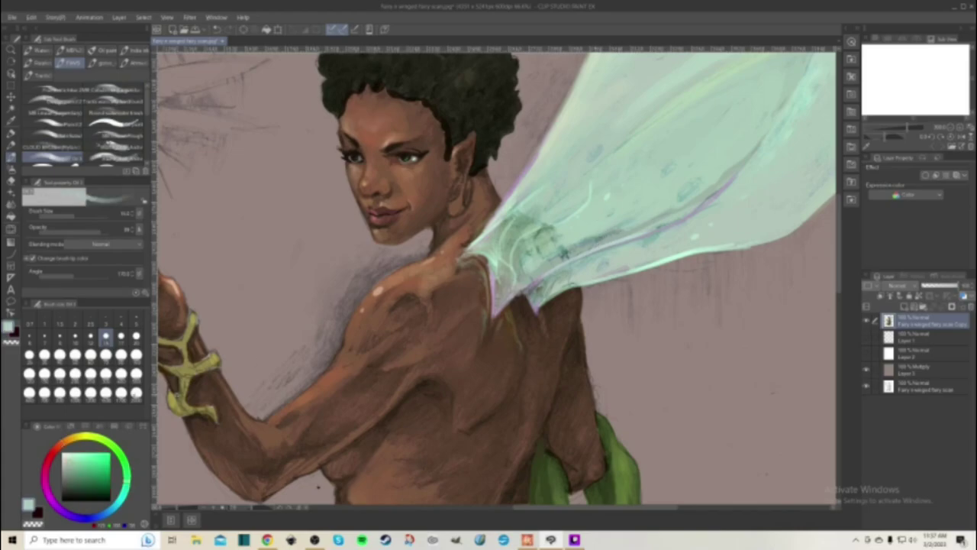
{"action": "left_click", "coordinate": [136, 336]}
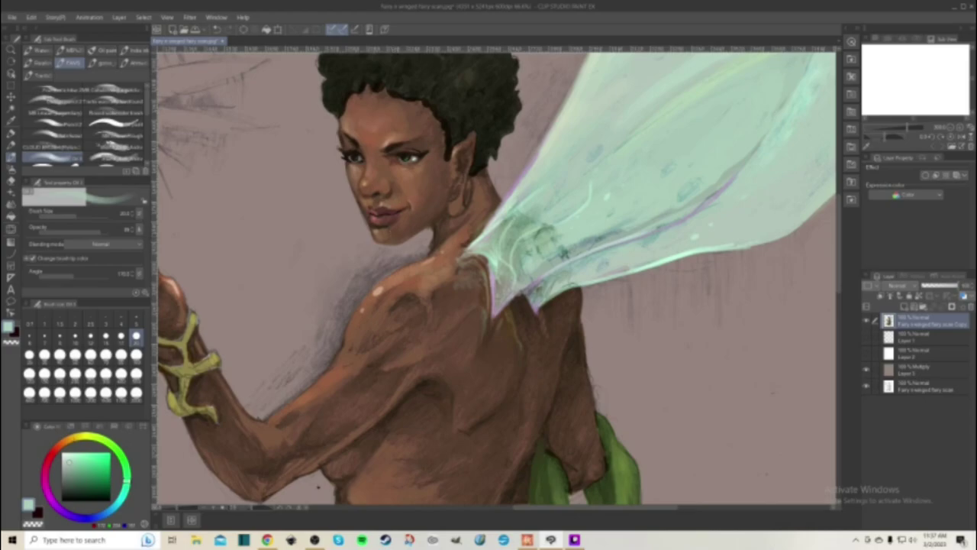
{"action": "left_click", "coordinate": [74, 438]}
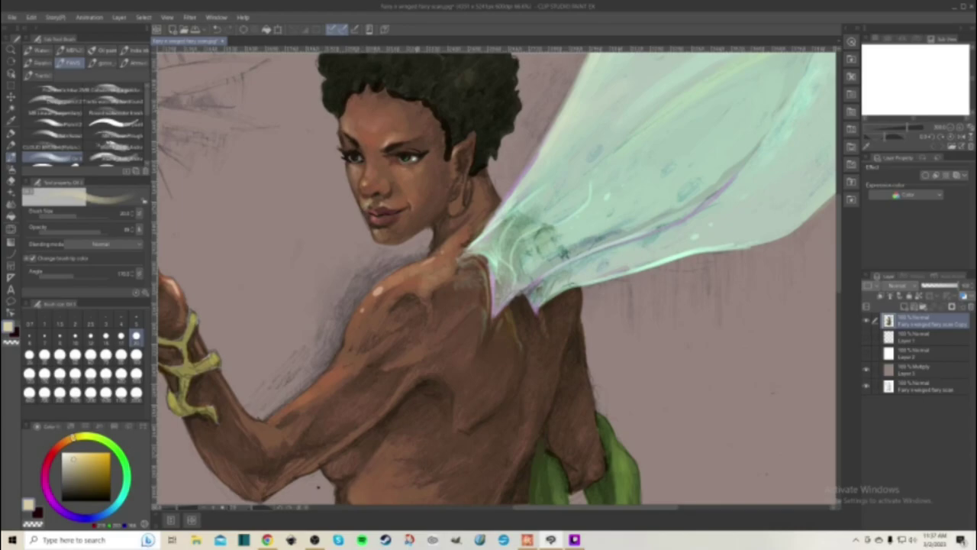
- Blend the skin tones on the fairy's shoulder and upper back with the soft blend brush at size 20
{"action": "scroll", "coordinate": [440, 309], "scroll_direction": "down", "scroll_amount": 3}
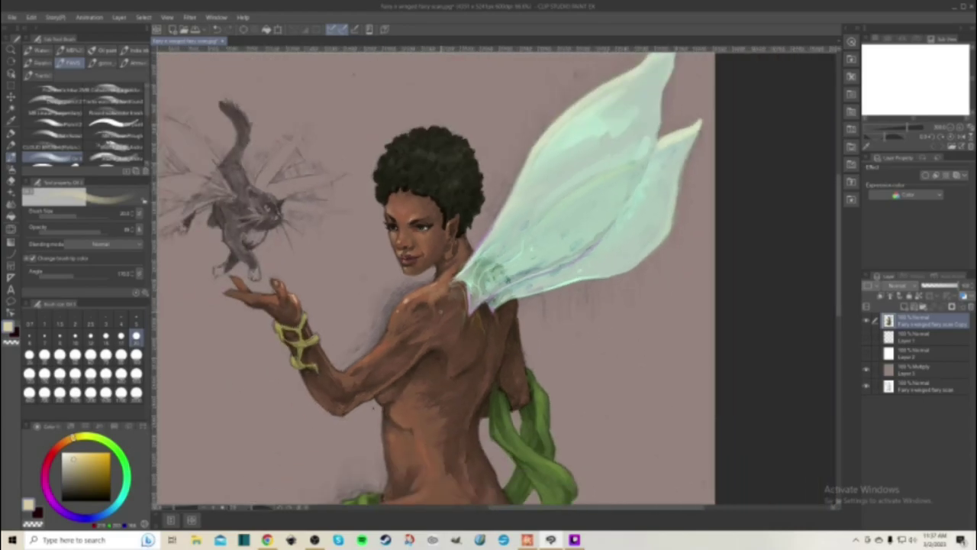
{"action": "scroll", "coordinate": [434, 278], "scroll_direction": "down", "scroll_amount": 1}
{"action": "scroll", "coordinate": [426, 336], "scroll_direction": "down", "scroll_amount": 1}
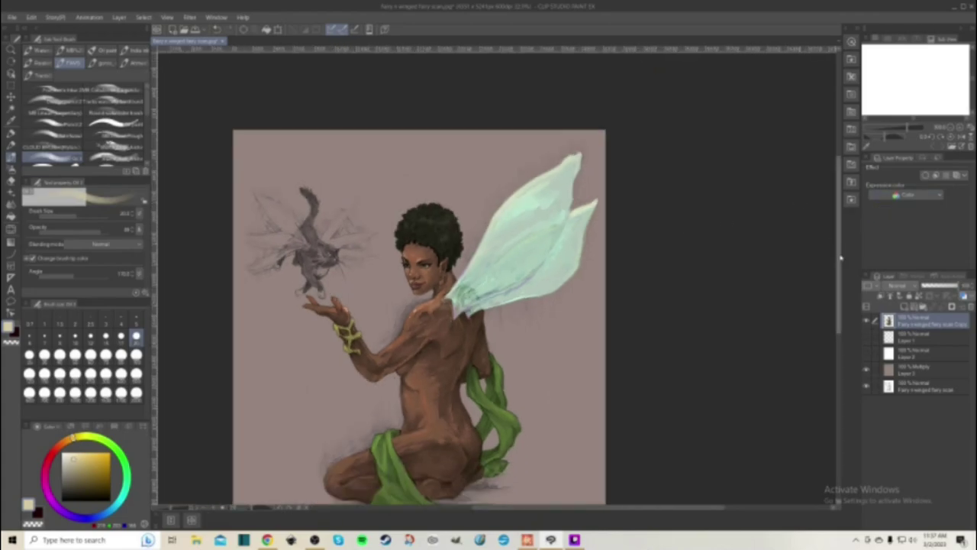
{"action": "scroll", "coordinate": [428, 305], "scroll_direction": "up", "scroll_amount": 2}
{"action": "scroll", "coordinate": [447, 298], "scroll_direction": "up", "scroll_amount": 2}
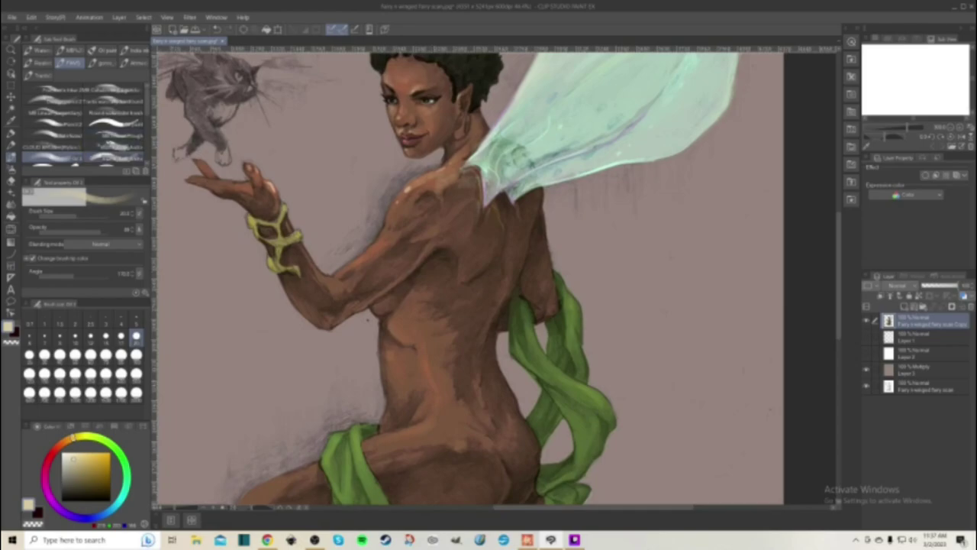
{"action": "left_click", "coordinate": [114, 157]}
{"action": "left_click", "coordinate": [135, 336]}
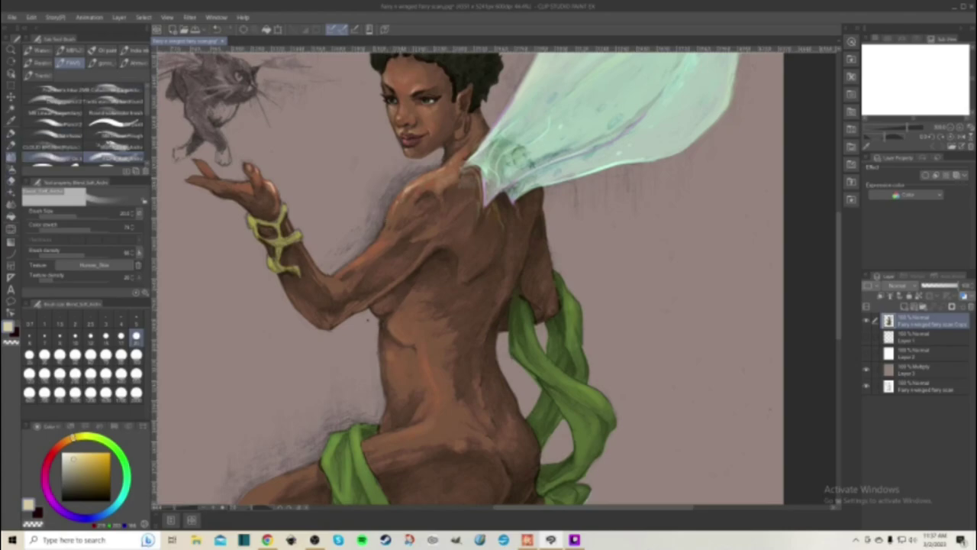
- Paint sampled orange-brown, reddish-brown and darker brown tones over the fairy's shoulder and upper back
{"action": "left_click", "coordinate": [53, 157]}
{"action": "left_click", "coordinate": [419, 200], "text": "alt"}
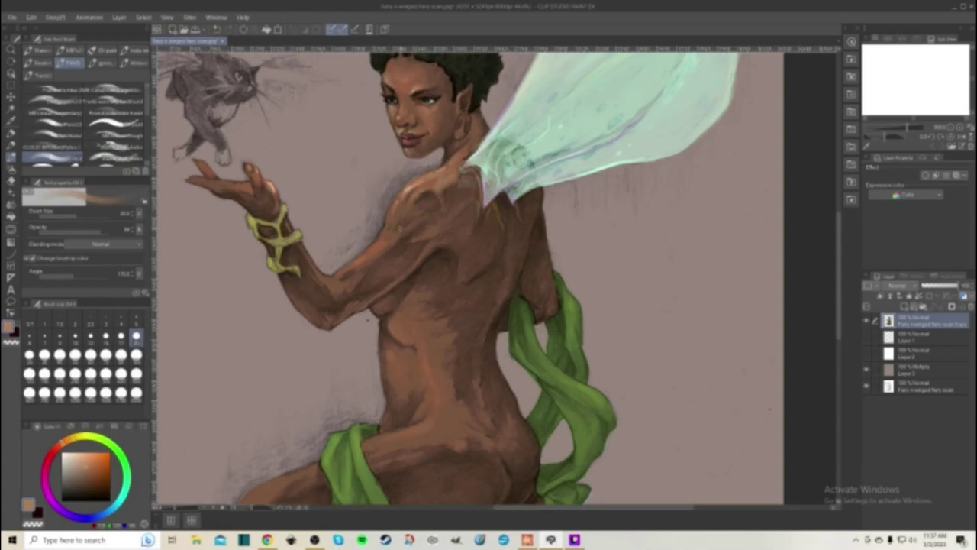
{"action": "left_click", "coordinate": [93, 478]}
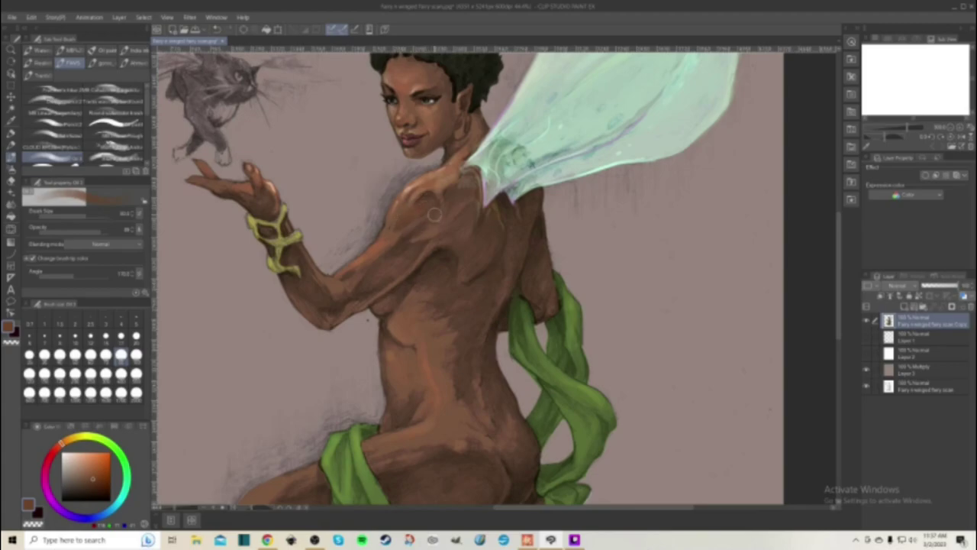
{"action": "left_click", "coordinate": [92, 485]}
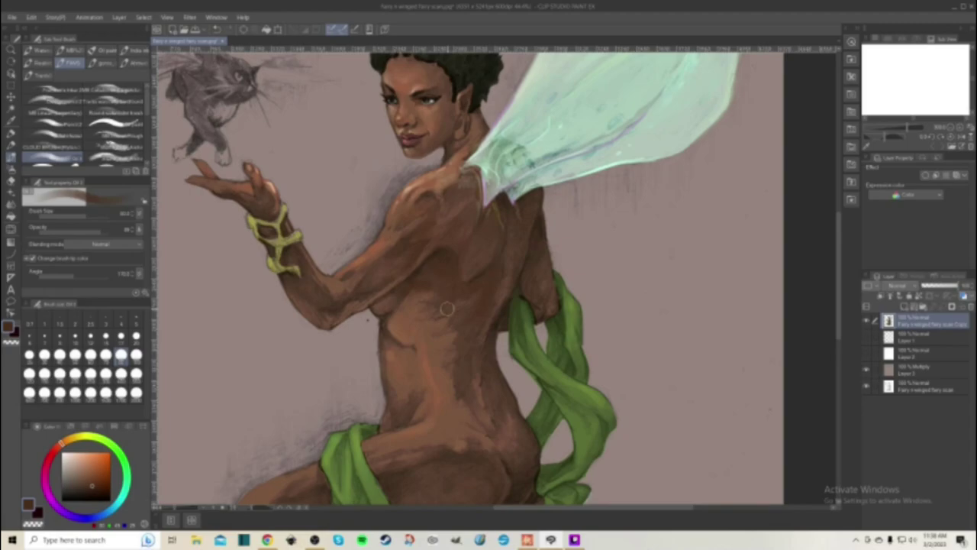
- Shade the back beneath the wing and the far upper arm with dark olive and near-black, using brush size 70
{"action": "left_click_drag", "start_coordinate": [62, 442], "coordinate": [69, 438]}
{"action": "left_click_drag", "start_coordinate": [93, 481], "coordinate": [86, 488]}
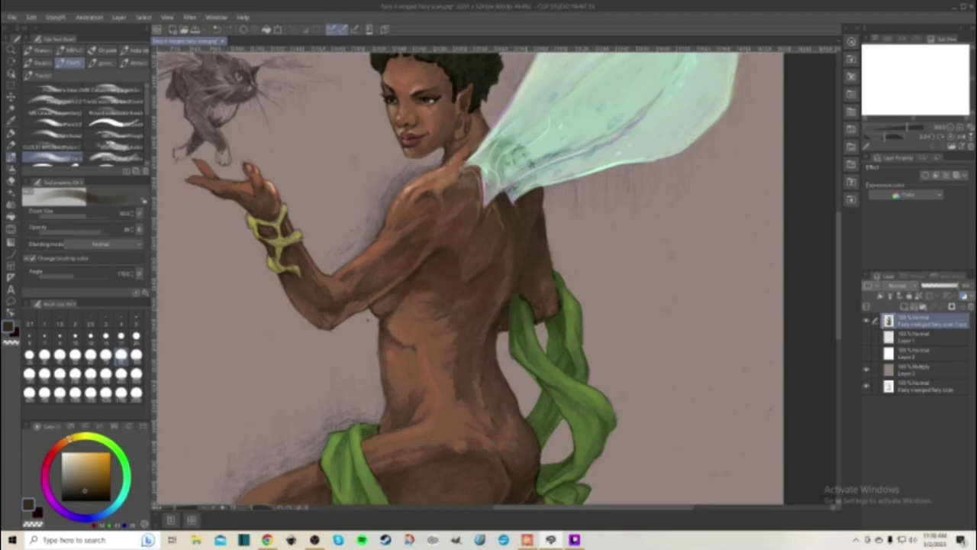
{"action": "left_click", "coordinate": [105, 354]}
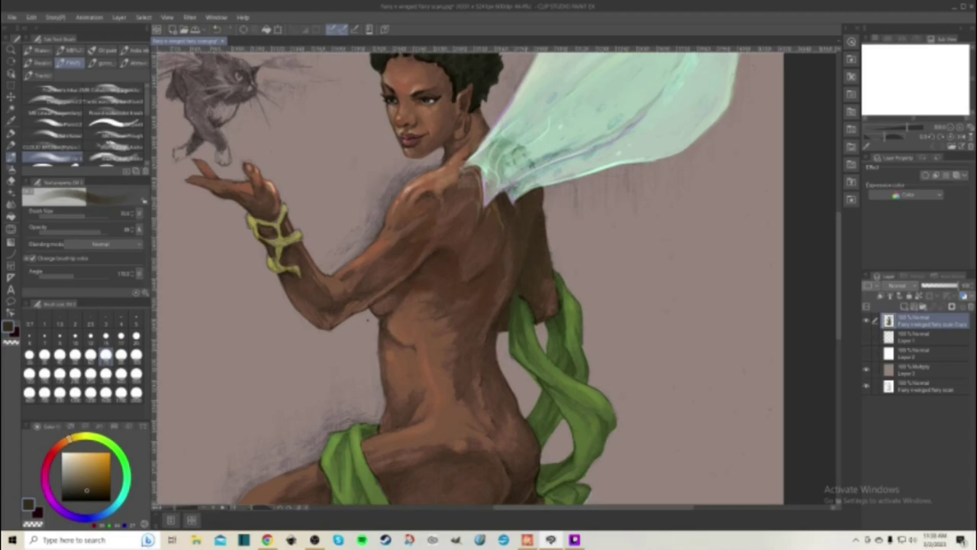
{"action": "left_click", "coordinate": [85, 500]}
{"action": "left_click_drag", "start_coordinate": [537, 219], "coordinate": [534, 249]}
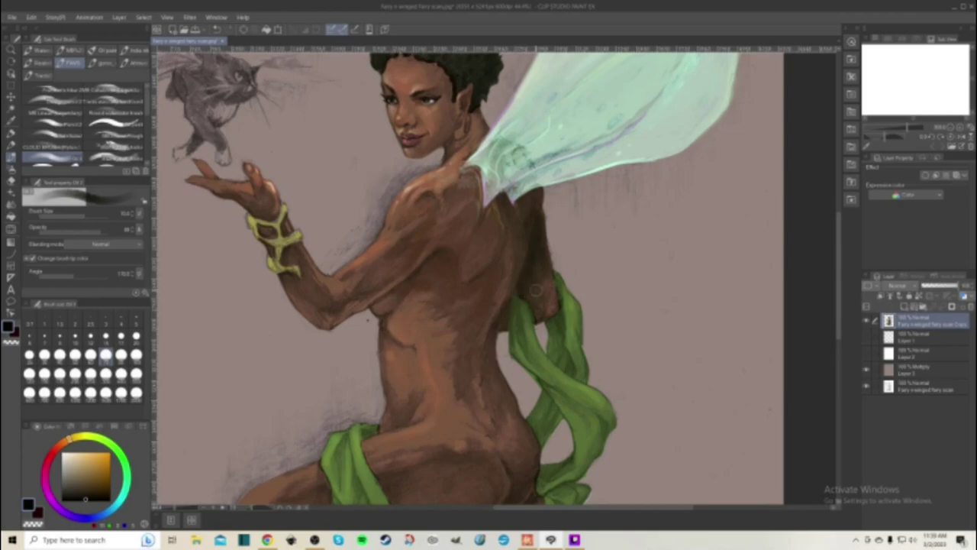
- Mix dark reddish-brown and lighter brown tones and paint them along the side of the torso below the armpit
{"action": "scroll", "coordinate": [536, 289], "scroll_direction": "down", "scroll_amount": 4}
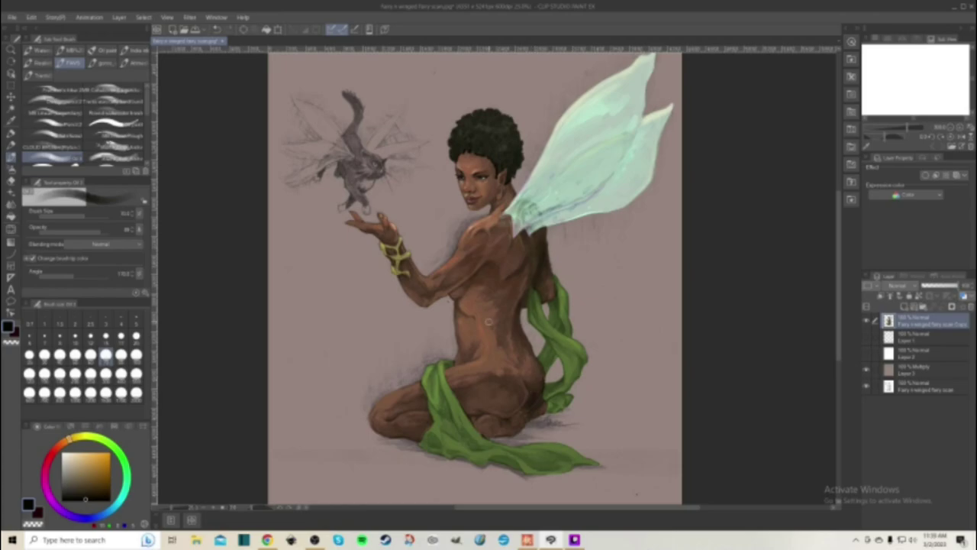
{"action": "scroll", "coordinate": [521, 341], "scroll_direction": "up", "scroll_amount": 1}
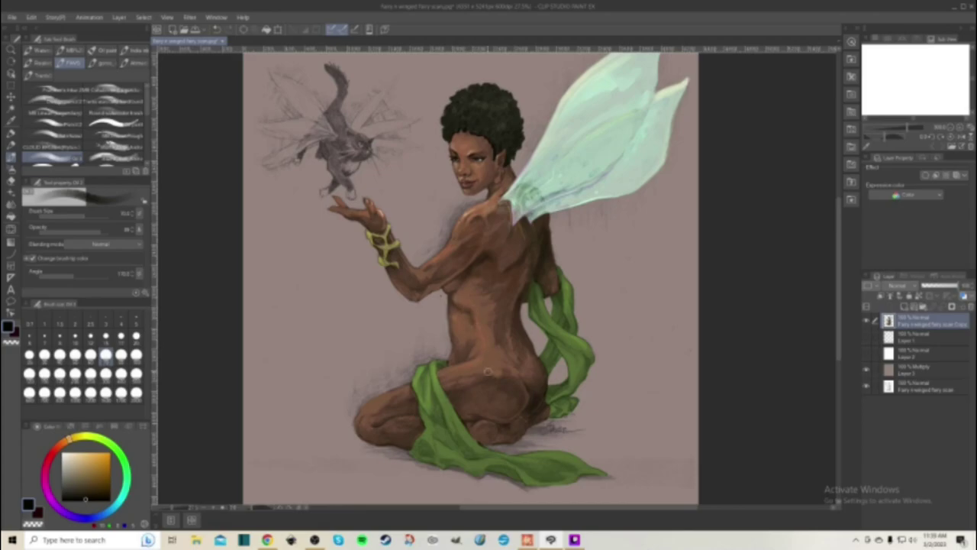
{"action": "scroll", "coordinate": [488, 374], "scroll_direction": "down", "scroll_amount": 3}
{"action": "scroll", "coordinate": [496, 403], "scroll_direction": "up", "scroll_amount": 4}
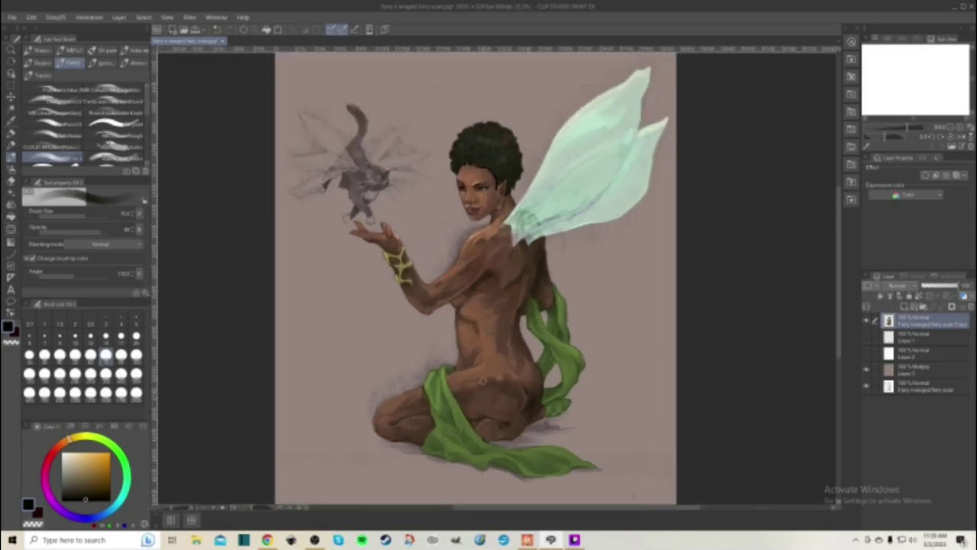
{"action": "scroll", "coordinate": [649, 340], "scroll_direction": "up", "scroll_amount": 2}
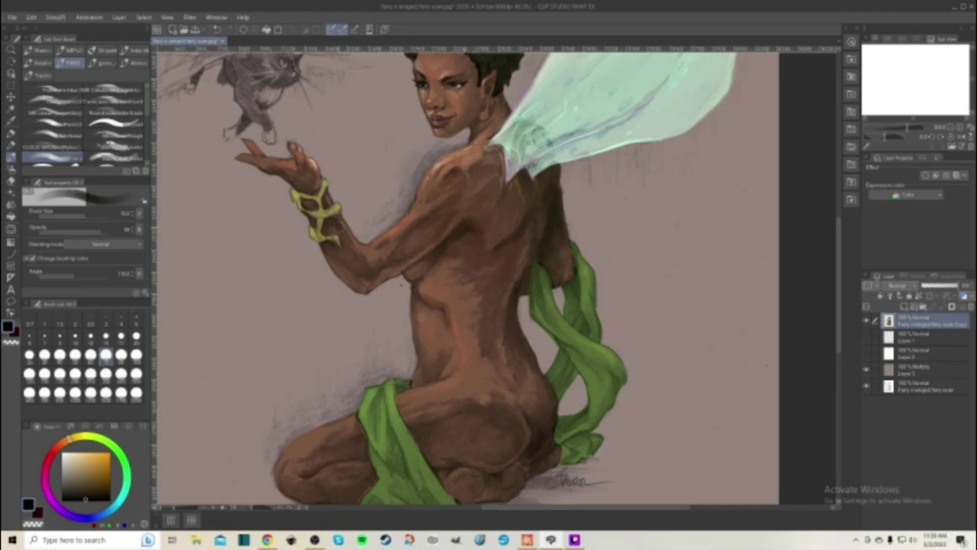
{"action": "left_click_drag", "start_coordinate": [69, 438], "coordinate": [60, 444]}
{"action": "left_click_drag", "start_coordinate": [91, 493], "coordinate": [91, 484]}
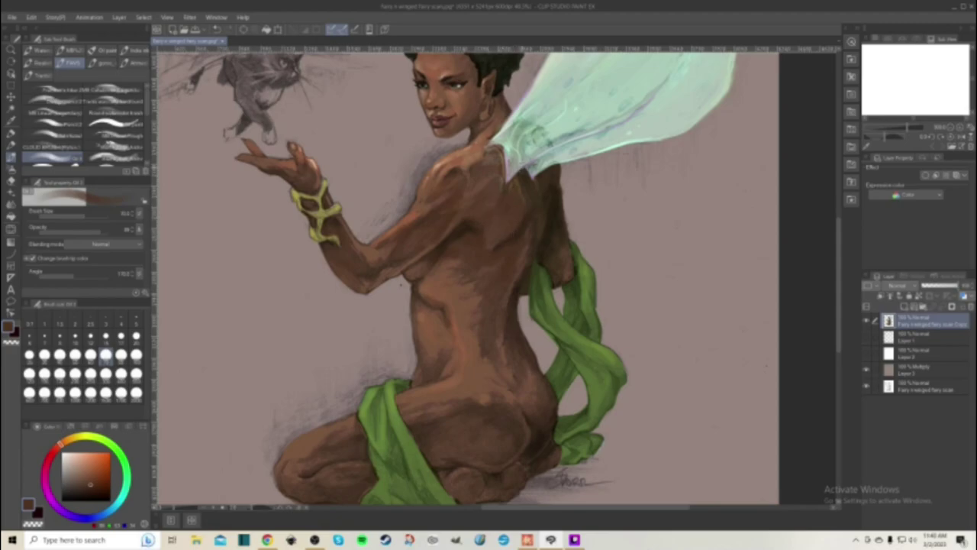
{"action": "left_click", "coordinate": [66, 440]}
{"action": "left_click", "coordinate": [86, 475]}
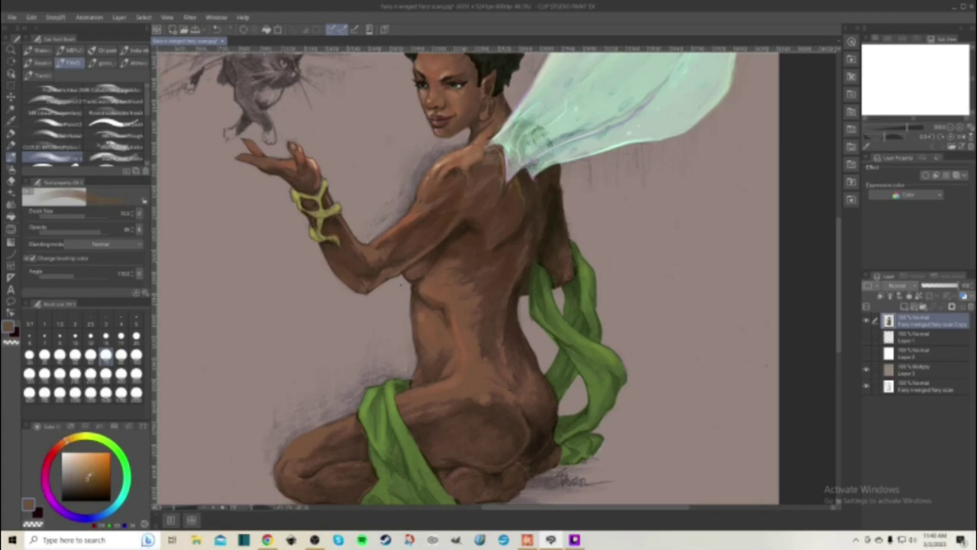
{"action": "left_click_drag", "start_coordinate": [428, 267], "coordinate": [412, 273]}
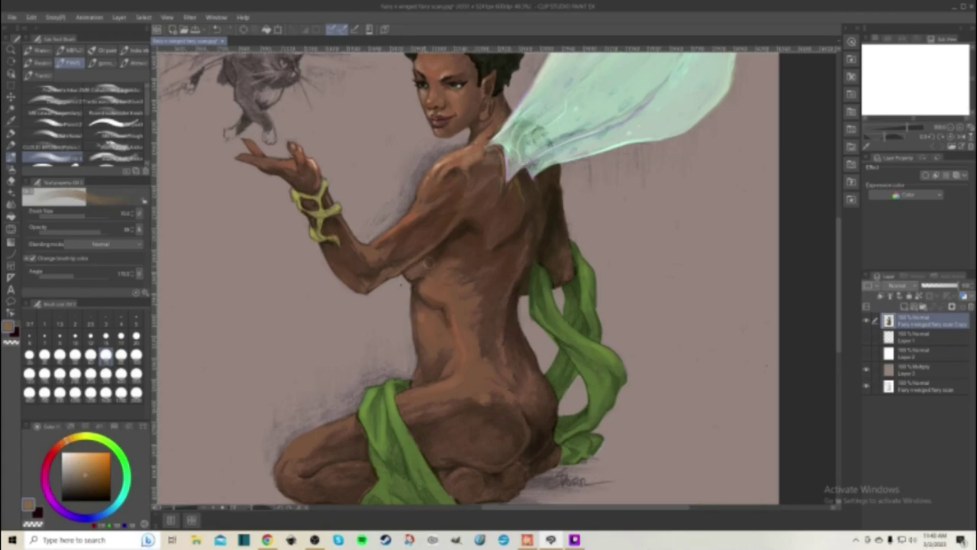
- Paint golden brown along the underside of the near upper arm and retouch the adjoining torso with sampled skin tones
{"action": "left_click", "coordinate": [100, 479]}
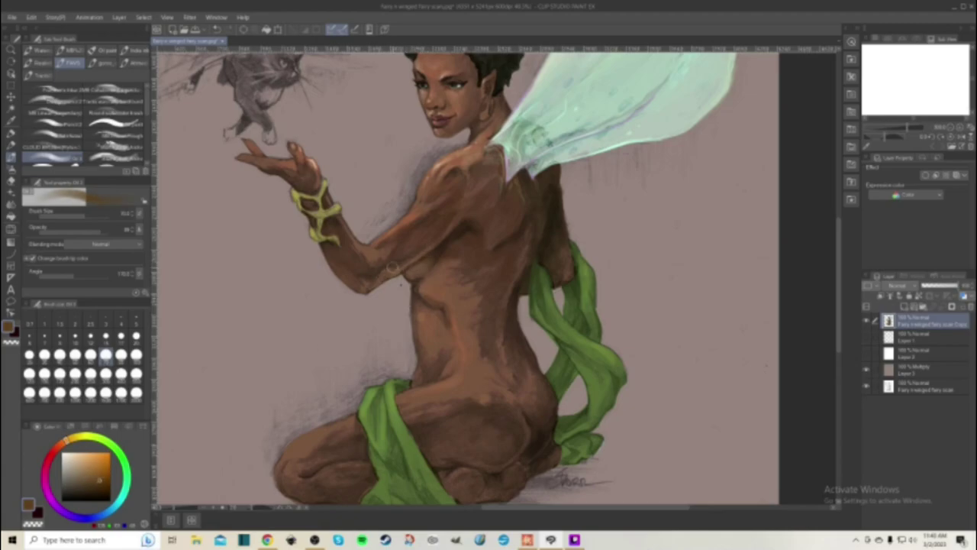
{"action": "left_click_drag", "start_coordinate": [394, 271], "coordinate": [361, 289]}
{"action": "left_click", "coordinate": [462, 107], "text": "alt"}
{"action": "left_click", "coordinate": [425, 262], "text": "alt"}
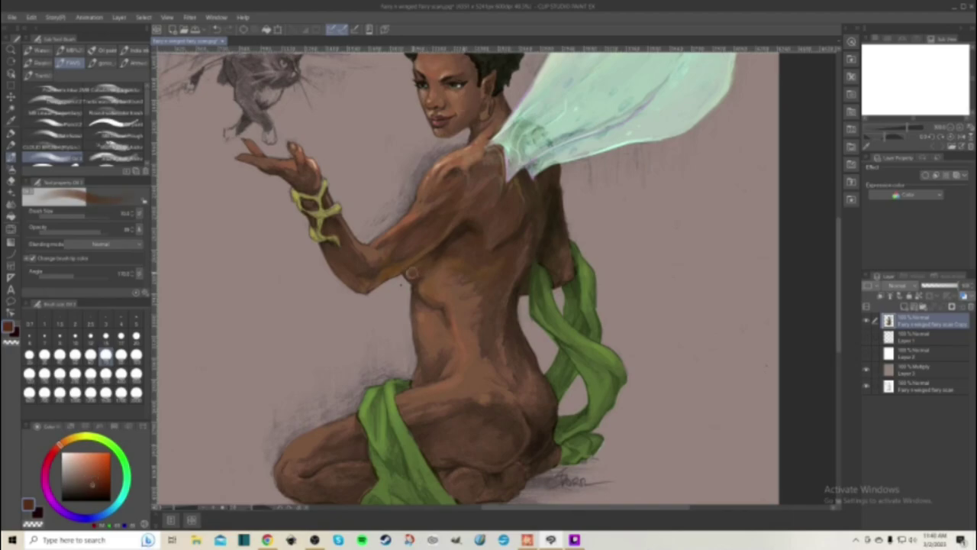
{"action": "left_click", "coordinate": [439, 268], "text": "alt"}
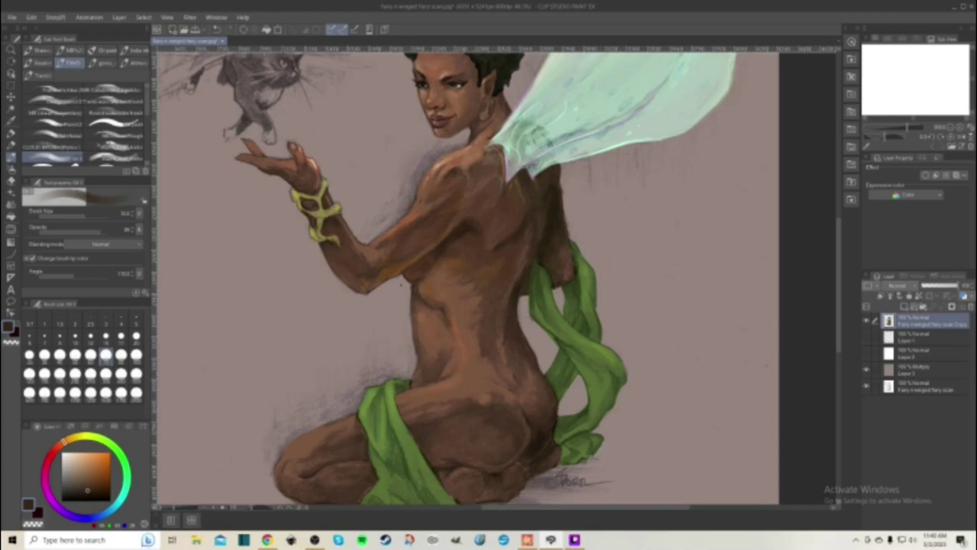
- Smooth the pencil hatching behind the fairy's shoulder and waist on the bottom scan layer with the Blend tool
{"action": "left_click", "coordinate": [923, 386]}
{"action": "left_click", "coordinate": [11, 205]}
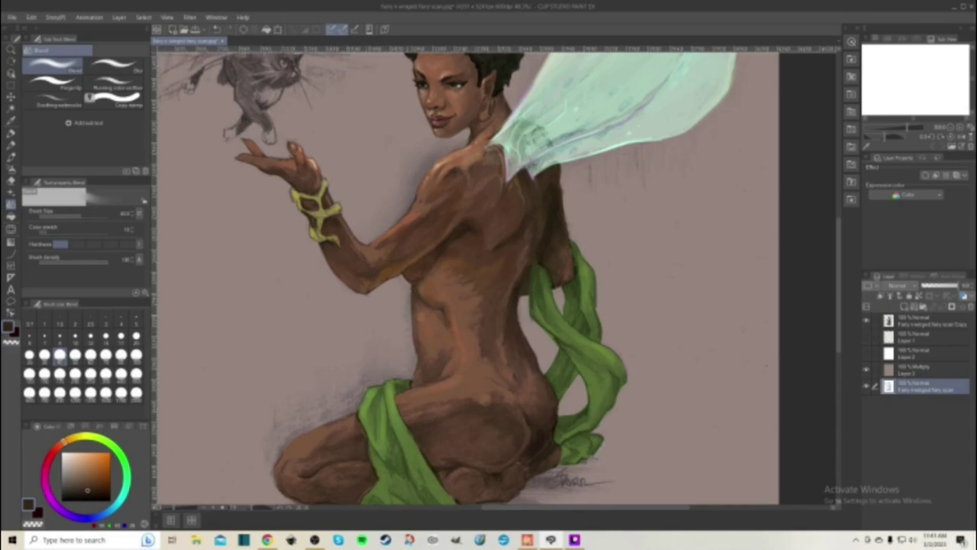
{"action": "scroll", "coordinate": [474, 279], "scroll_direction": "down", "scroll_amount": 4}
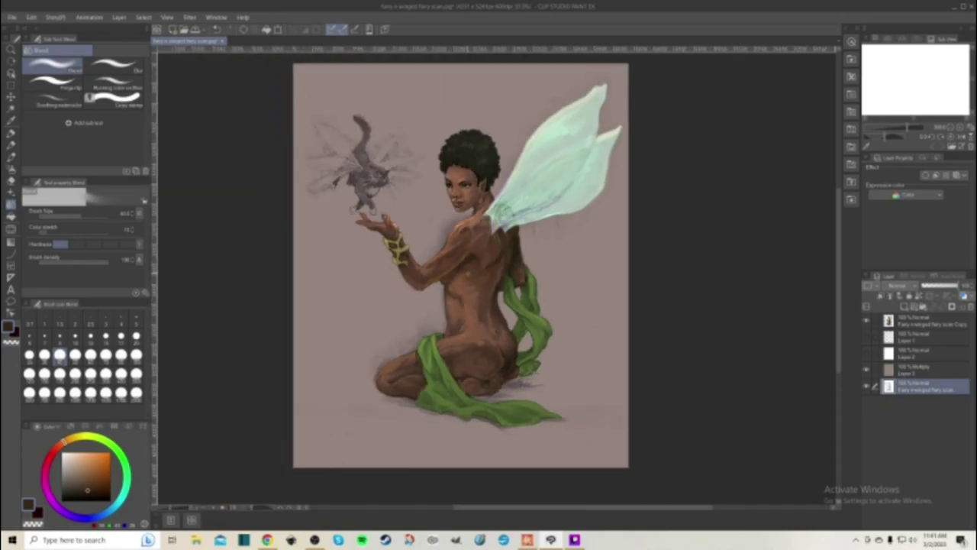
{"action": "scroll", "coordinate": [409, 277], "scroll_direction": "up", "scroll_amount": 4}
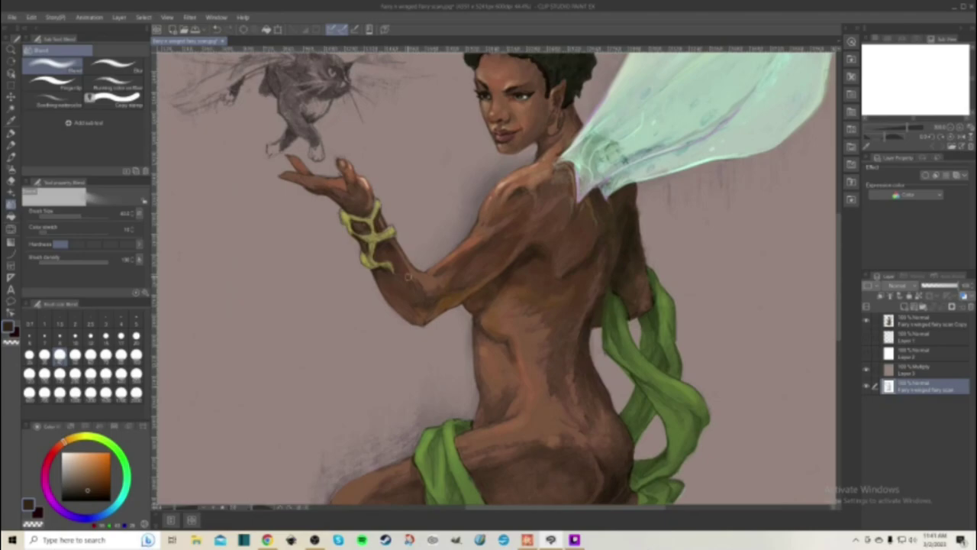
- Paint a golden highlight in the crook of the near elbow on the scan Copy layer with the painting brush
{"action": "scroll", "coordinate": [408, 276], "scroll_direction": "up", "scroll_amount": 1}
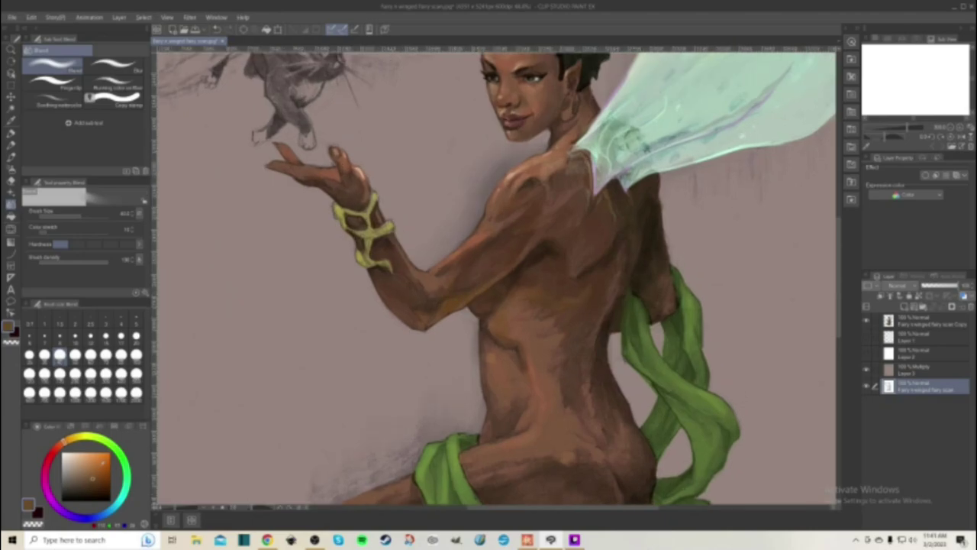
{"action": "left_click", "coordinate": [409, 276], "text": "alt"}
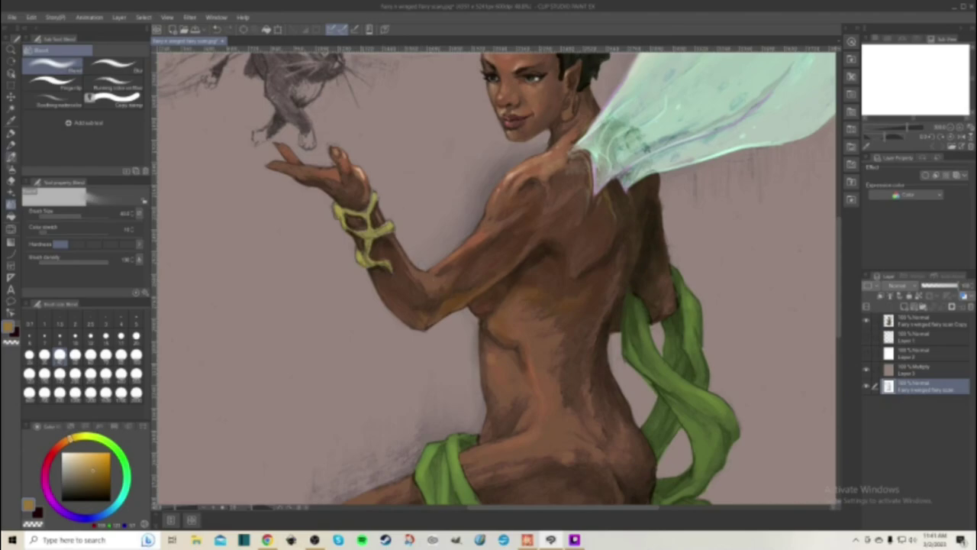
{"action": "left_click", "coordinate": [10, 157]}
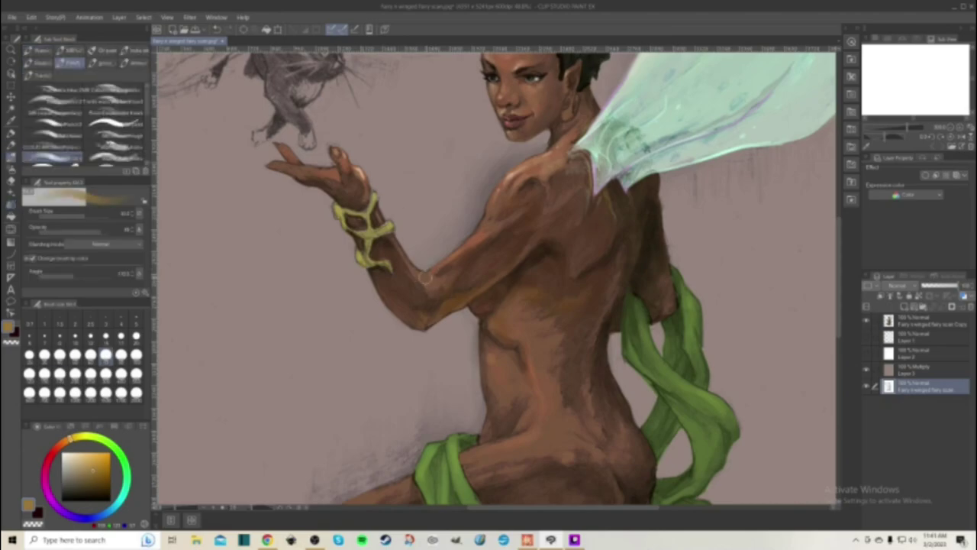
{"action": "left_click", "coordinate": [378, 256], "text": "alt"}
{"action": "left_click", "coordinate": [928, 320]}
{"action": "left_click_drag", "start_coordinate": [416, 275], "coordinate": [441, 286]}
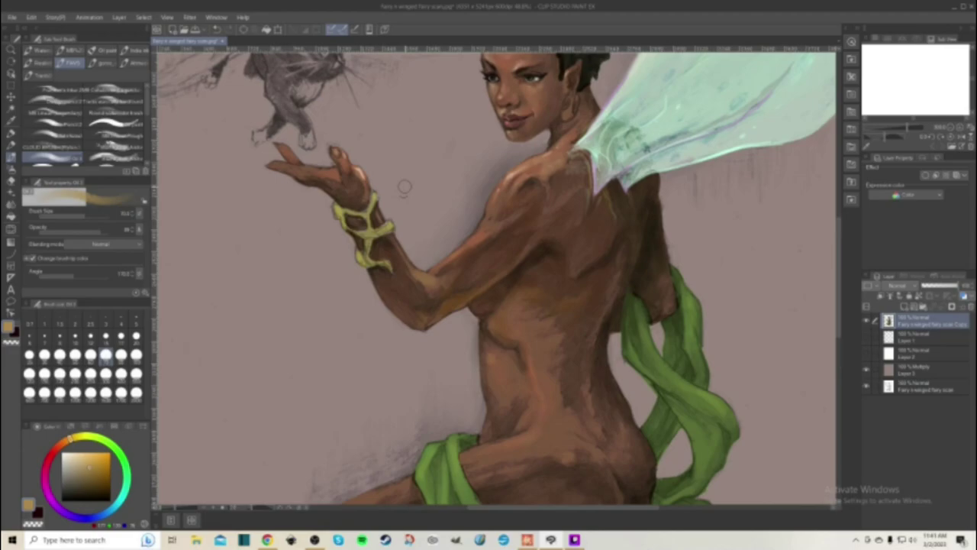
- Add muted purple shadow accents to the near elbow and the armpit with the brush at size 50
{"action": "left_click", "coordinate": [496, 279], "text": "alt"}
{"action": "left_click", "coordinate": [496, 279], "text": "alt"}
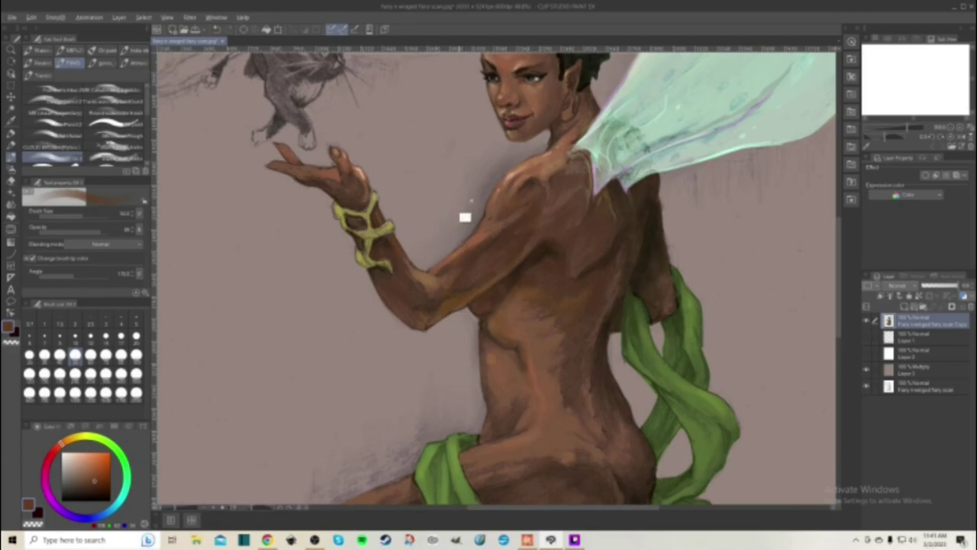
{"action": "left_click", "coordinate": [482, 309], "text": "alt"}
{"action": "left_click", "coordinate": [65, 513]}
{"action": "left_click", "coordinate": [84, 482]}
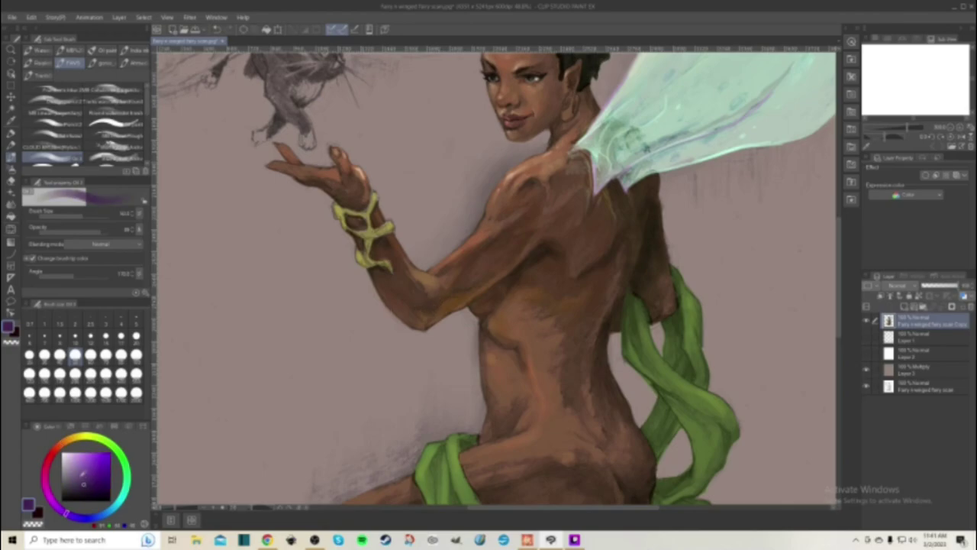
{"action": "mouse_move", "coordinate": [434, 307]}
{"action": "left_mouse_down"}
{"action": "mouse_move", "coordinate": [414, 301]}
{"action": "mouse_move", "coordinate": [455, 295]}
{"action": "left_mouse_up"}
- Soften the purple shadows on the elbow and armpit into the skin with the soft blend brush at size 70
{"action": "left_click", "coordinate": [114, 157]}
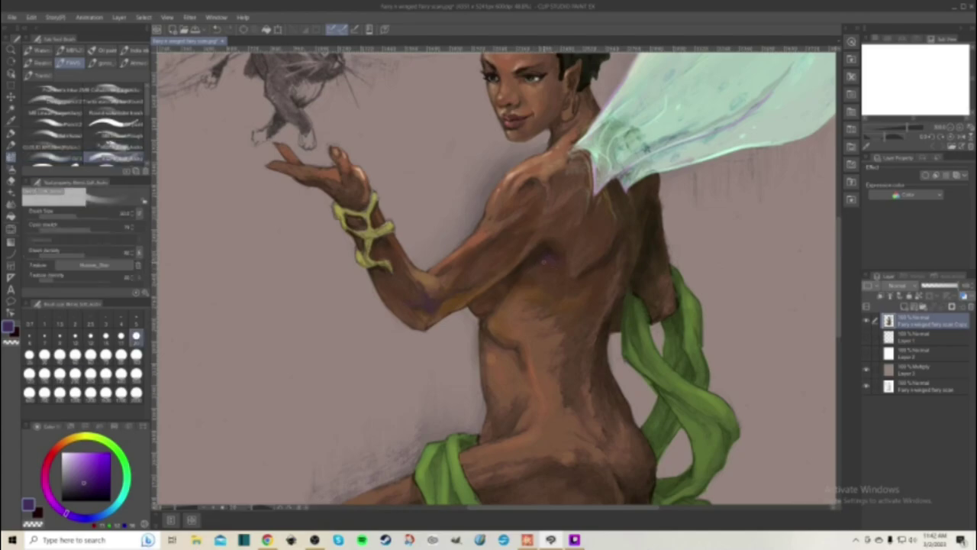
{"action": "left_click", "coordinate": [106, 355]}
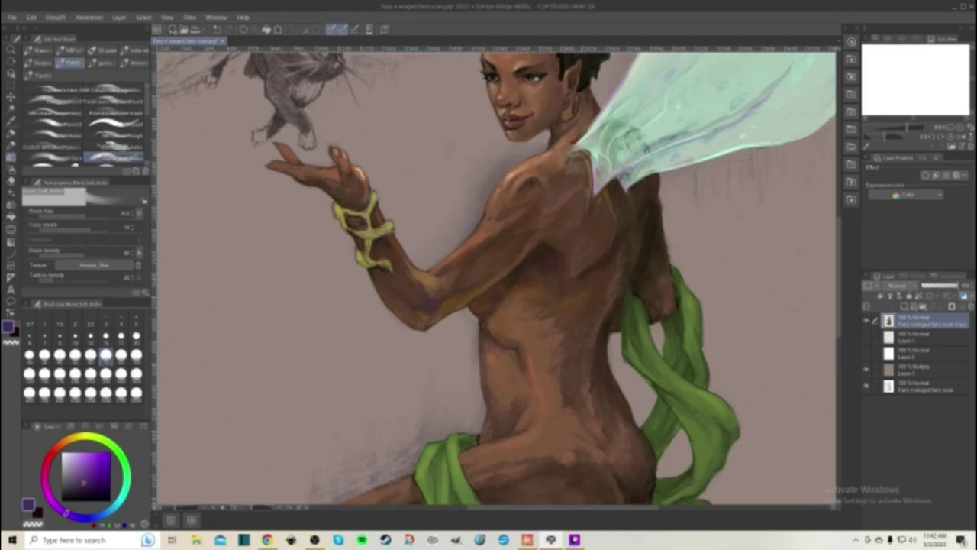
{"action": "scroll", "coordinate": [567, 194], "scroll_direction": "down", "scroll_amount": 2}
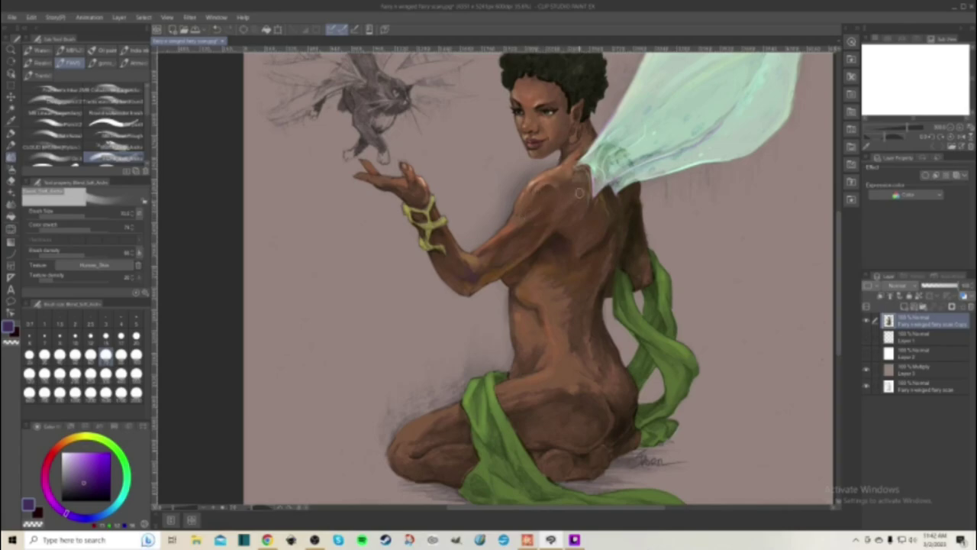
{"action": "scroll", "coordinate": [502, 236], "scroll_direction": "down", "scroll_amount": 3}
{"action": "scroll", "coordinate": [421, 258], "scroll_direction": "up", "scroll_amount": 4}
{"action": "scroll", "coordinate": [421, 258], "scroll_direction": "up", "scroll_amount": 2}
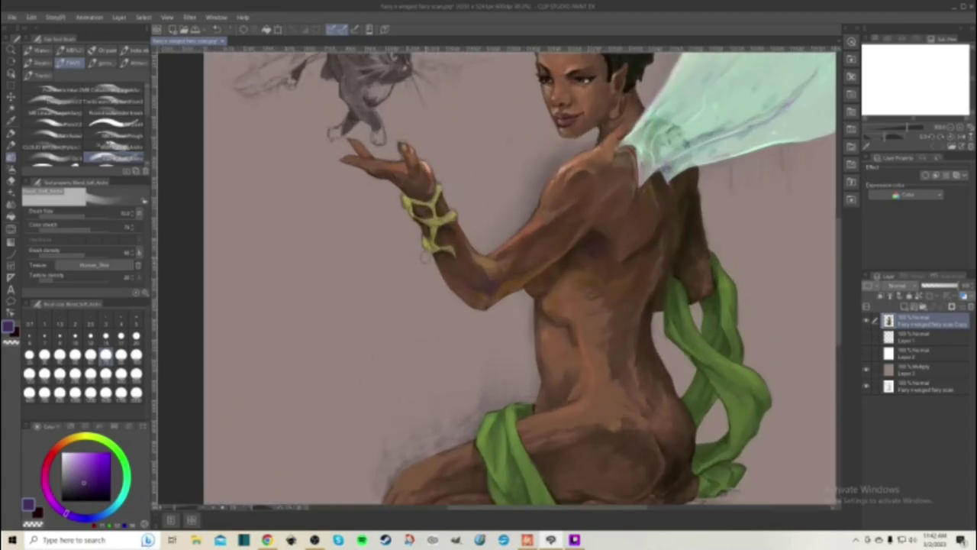
{"action": "scroll", "coordinate": [422, 258], "scroll_direction": "up", "scroll_amount": 1}
- Refine the shading around the armpit and side of the torso with sampled browns, using the Design pencil at size 17
{"action": "key", "text": "p"}
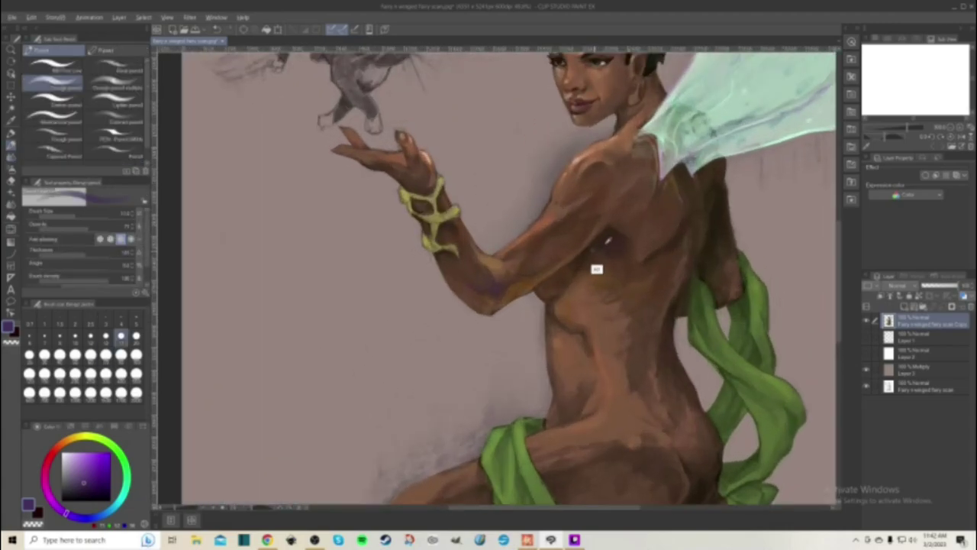
{"action": "left_click", "coordinate": [550, 308], "text": "alt"}
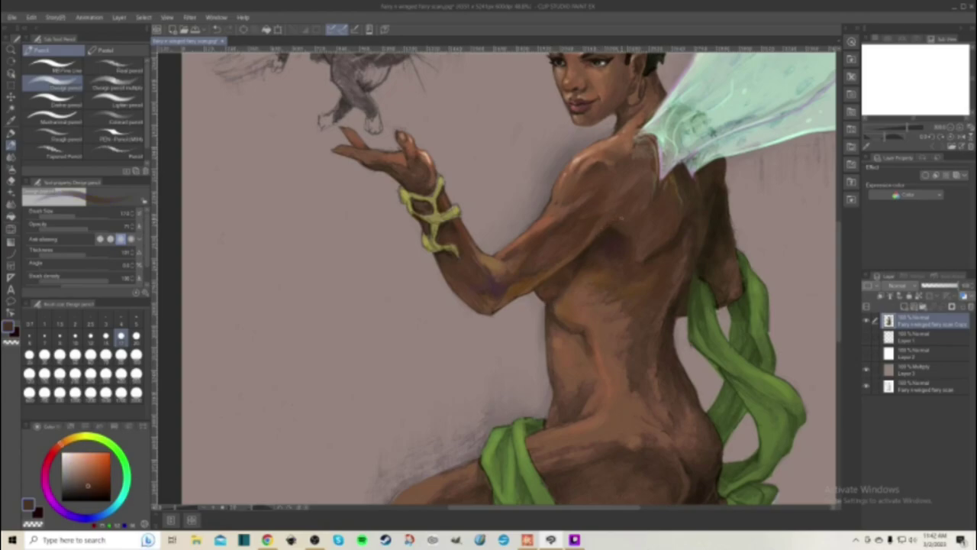
{"action": "left_click", "coordinate": [595, 251], "text": "alt"}
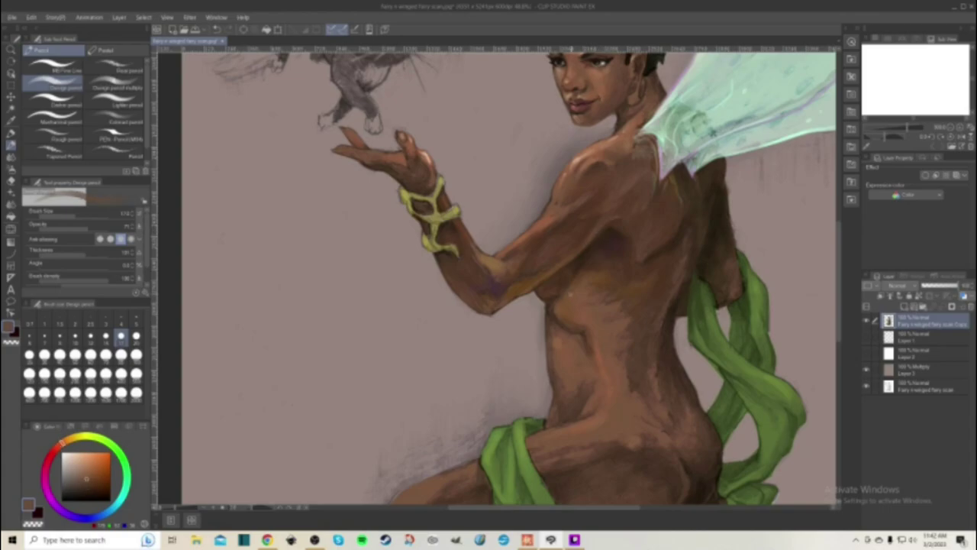
{"action": "scroll", "coordinate": [573, 305], "scroll_direction": "down", "scroll_amount": 2}
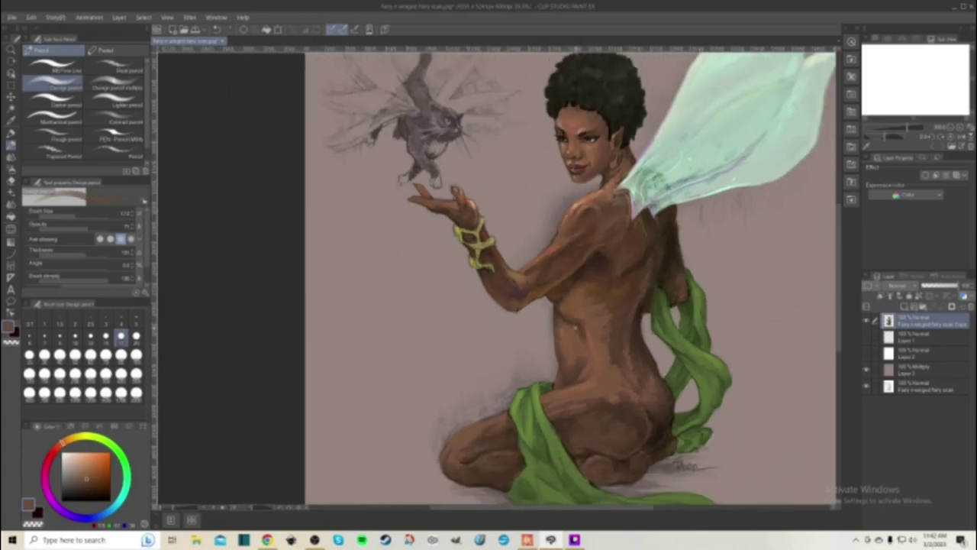
{"action": "scroll", "coordinate": [576, 326], "scroll_direction": "up", "scroll_amount": 1}
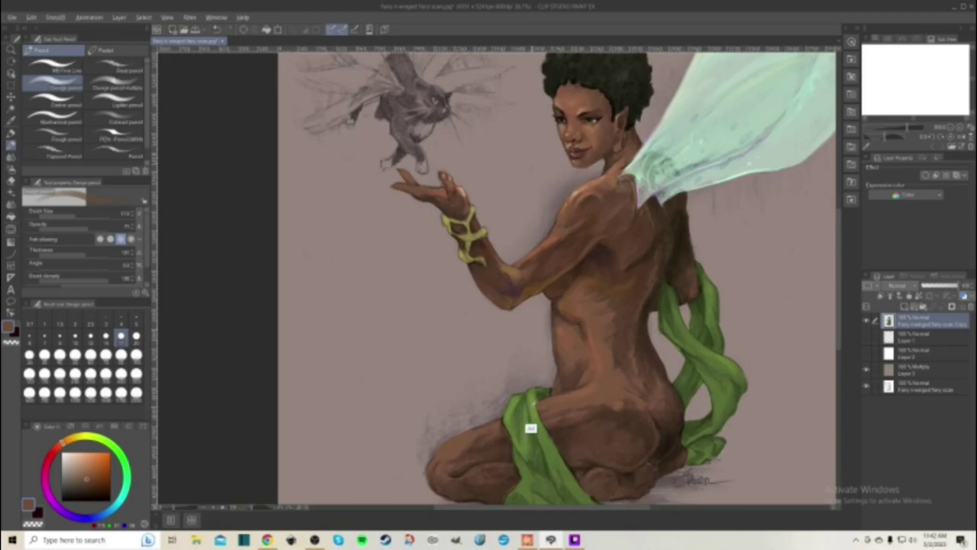
- Add green reflected light sampled from the cloth beneath the near elbow and upper arm, and soften it with the soft blend brush at size 30
{"action": "left_click", "coordinate": [529, 427], "text": "alt"}
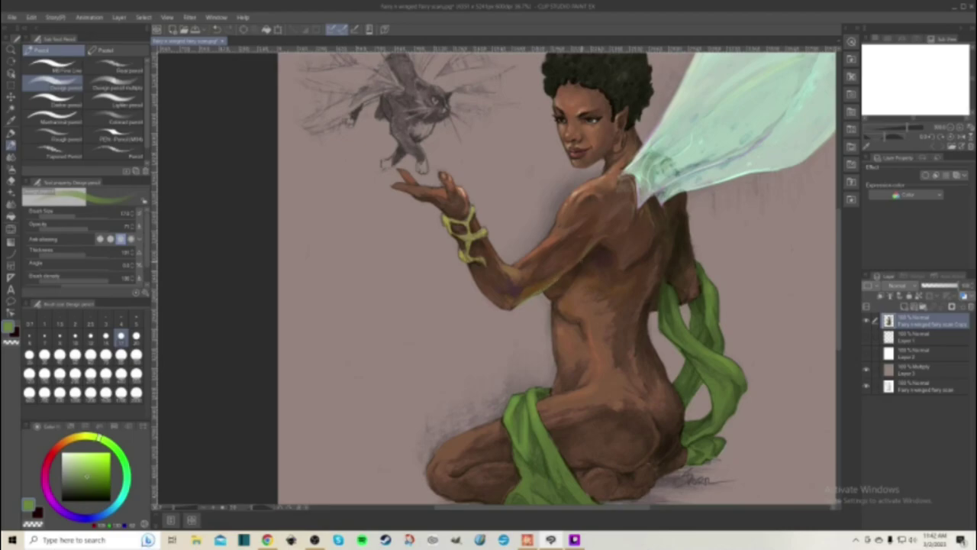
{"action": "scroll", "coordinate": [535, 321], "scroll_direction": "down", "scroll_amount": 3}
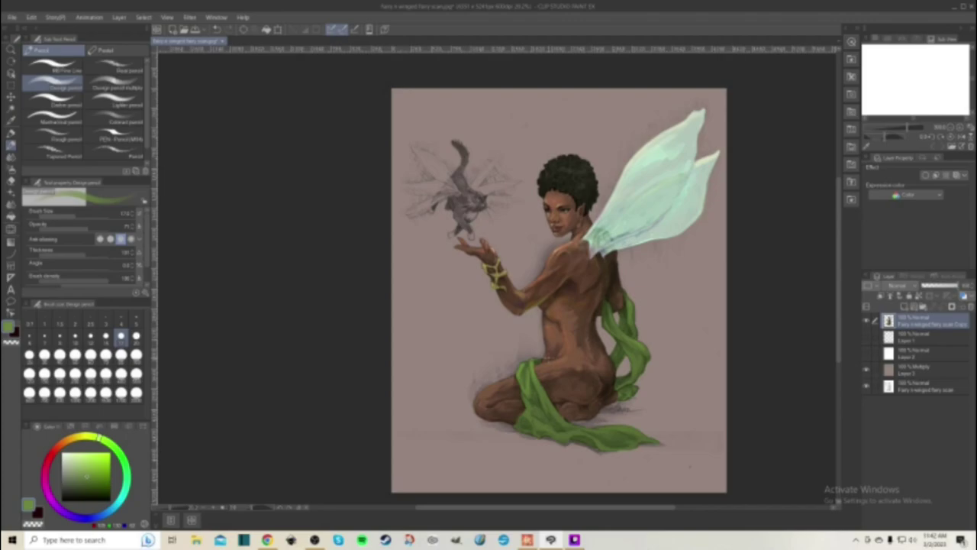
{"action": "scroll", "coordinate": [555, 323], "scroll_direction": "up", "scroll_amount": 1}
{"action": "scroll", "coordinate": [552, 330], "scroll_direction": "up", "scroll_amount": 1}
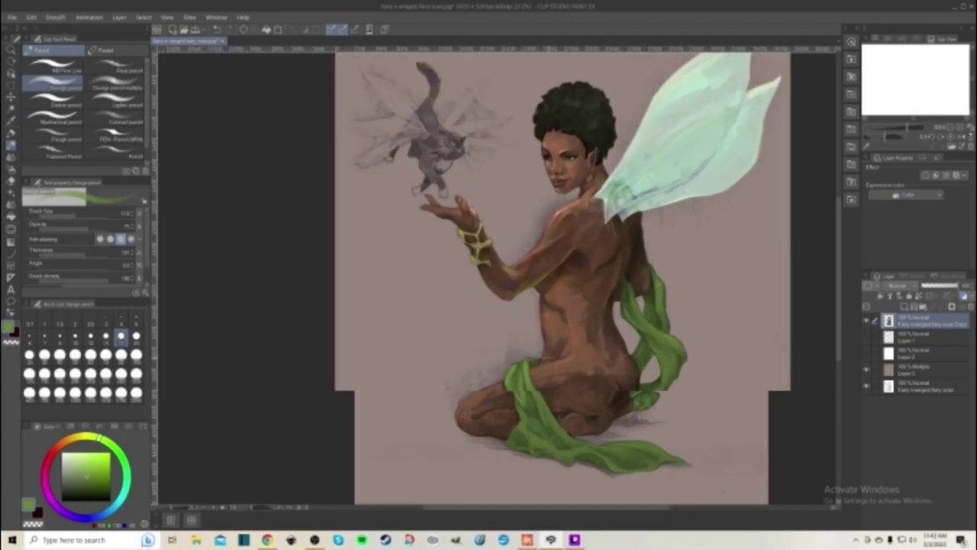
{"action": "scroll", "coordinate": [550, 336], "scroll_direction": "up", "scroll_amount": 1}
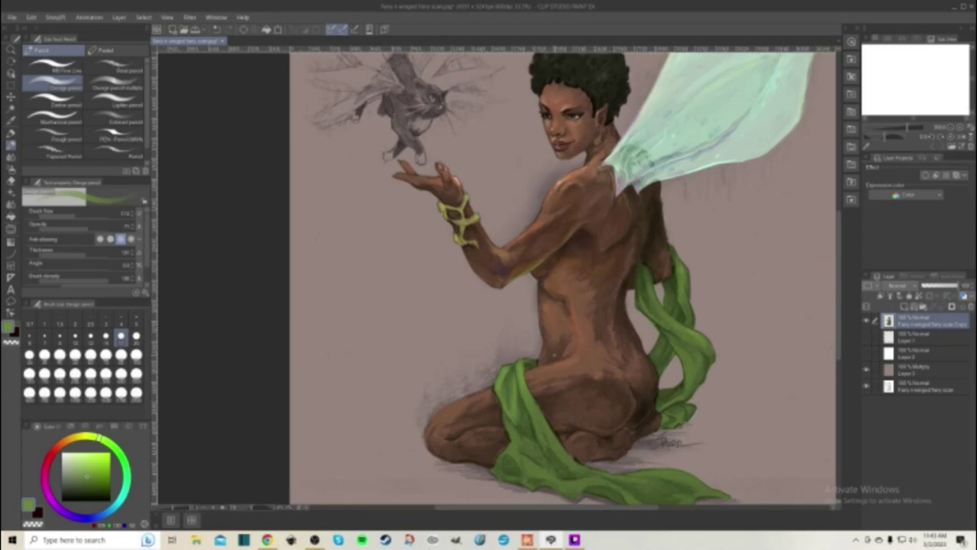
{"action": "scroll", "coordinate": [554, 354], "scroll_direction": "up", "scroll_amount": 1}
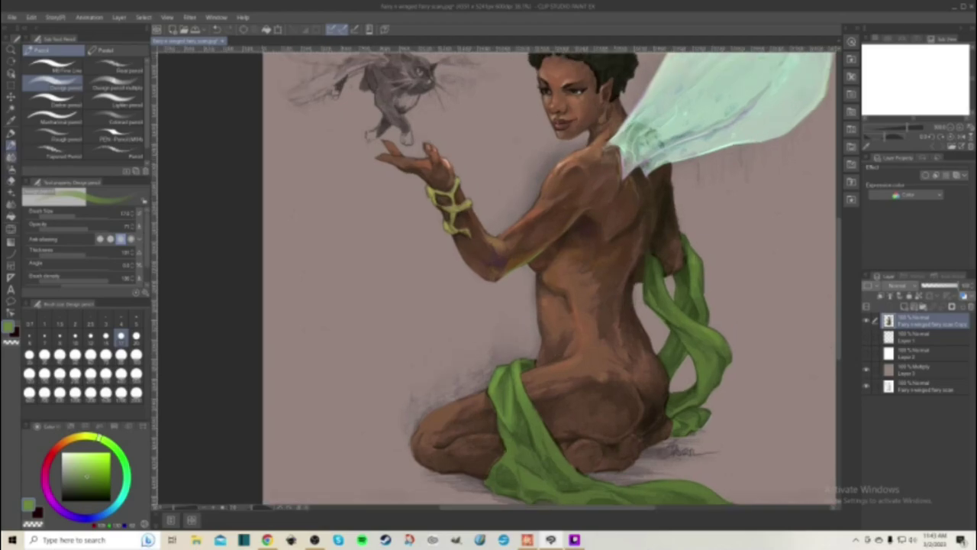
{"action": "left_click", "coordinate": [11, 157]}
{"action": "left_click", "coordinate": [44, 355]}
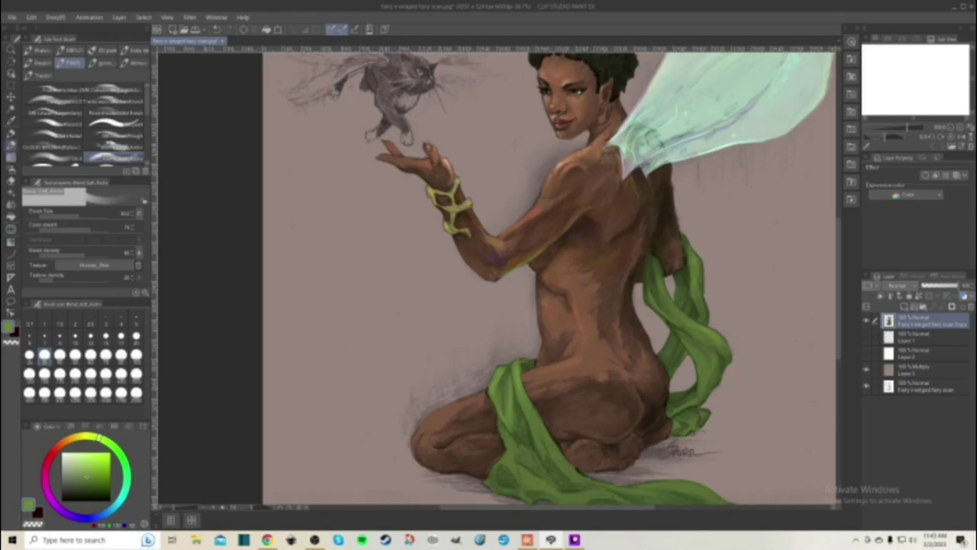
- Paint light peach highlights on the forearm near the elbow crook with the Design pencil at size 17, using a lightened wrist skin tone
{"action": "left_click", "coordinate": [450, 188], "text": "alt"}
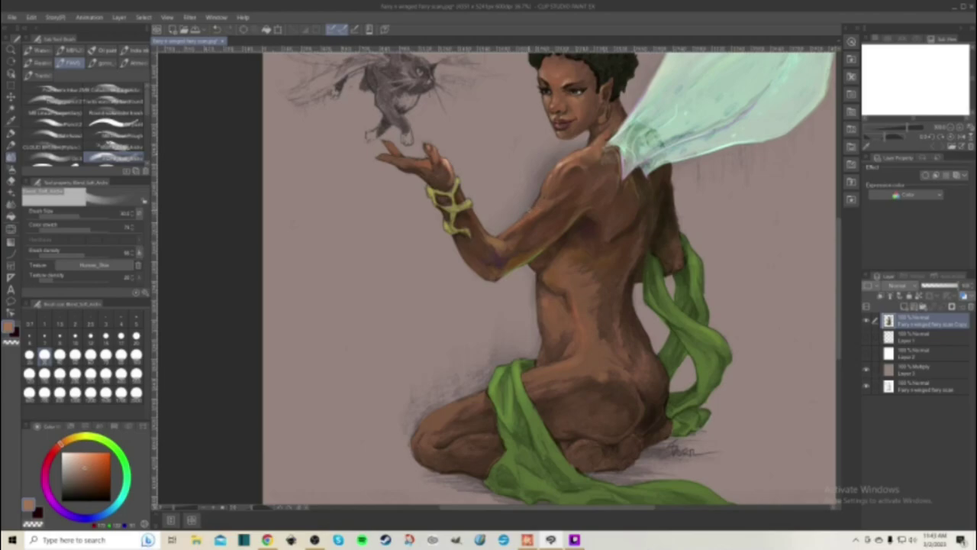
{"action": "left_click", "coordinate": [86, 460]}
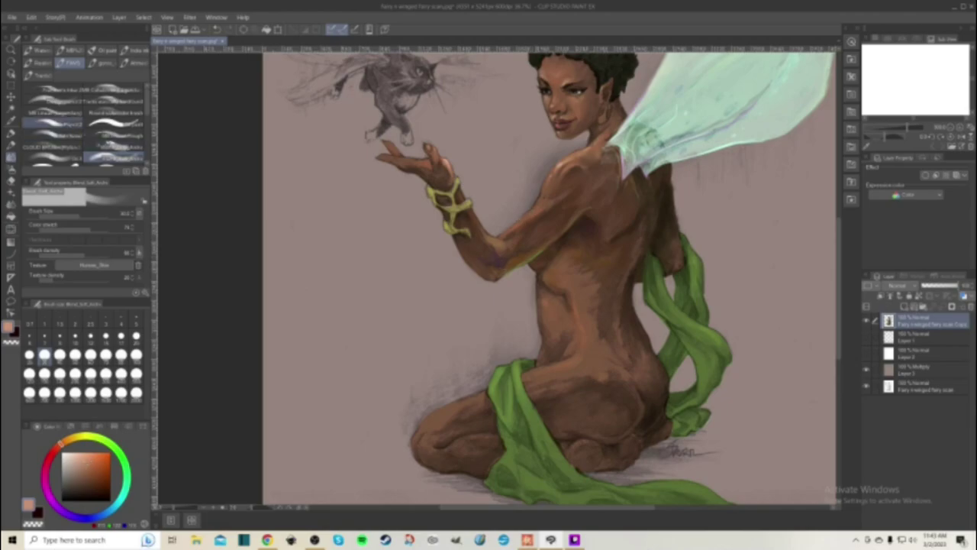
{"action": "left_click", "coordinate": [52, 90]}
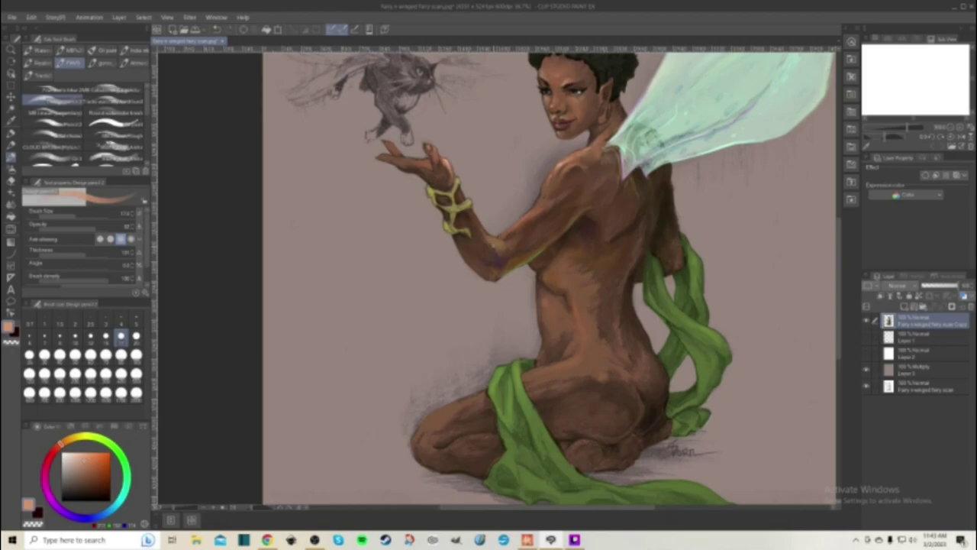
{"action": "scroll", "coordinate": [554, 260], "scroll_direction": "down", "scroll_amount": 6}
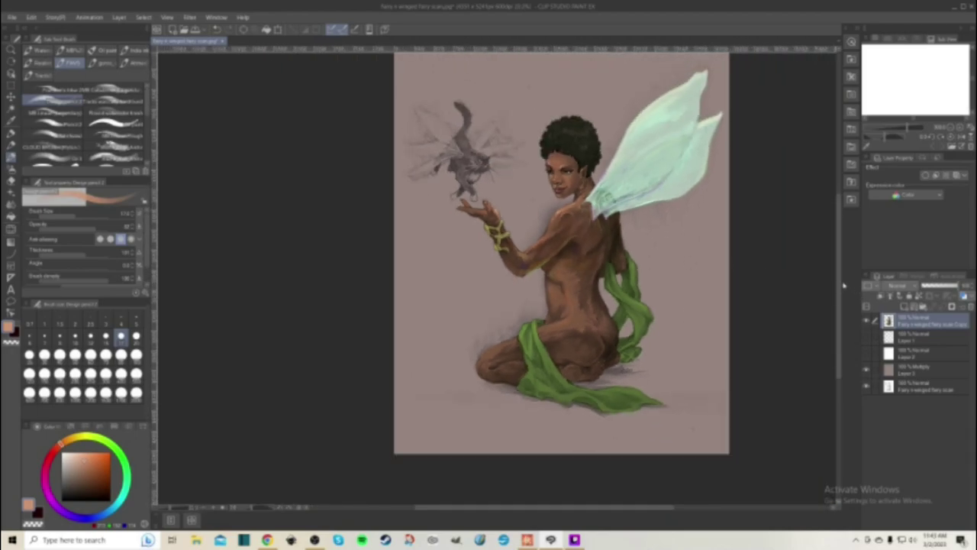
{"action": "left_click_drag", "start_coordinate": [841, 283], "coordinate": [840, 285]}
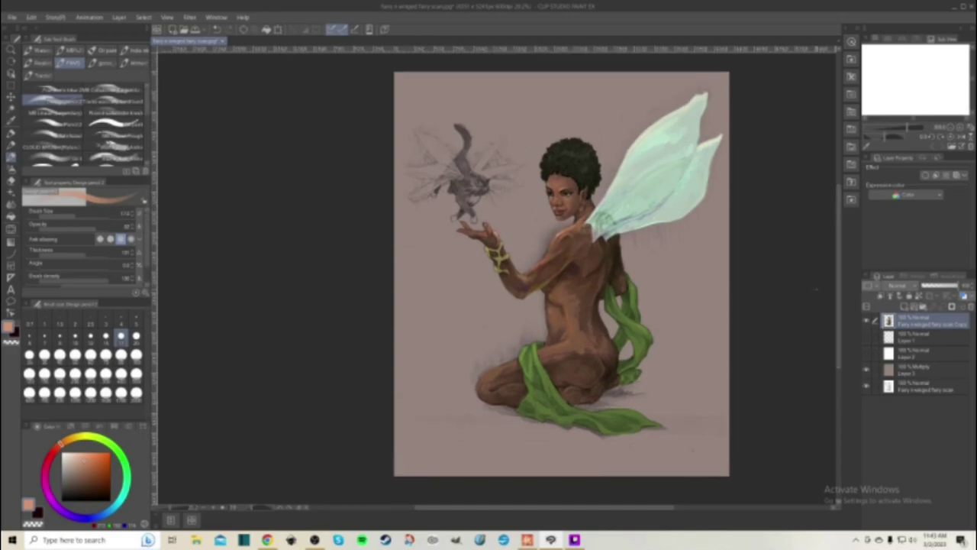
{"action": "scroll", "coordinate": [655, 301], "scroll_direction": "down", "scroll_amount": 2}
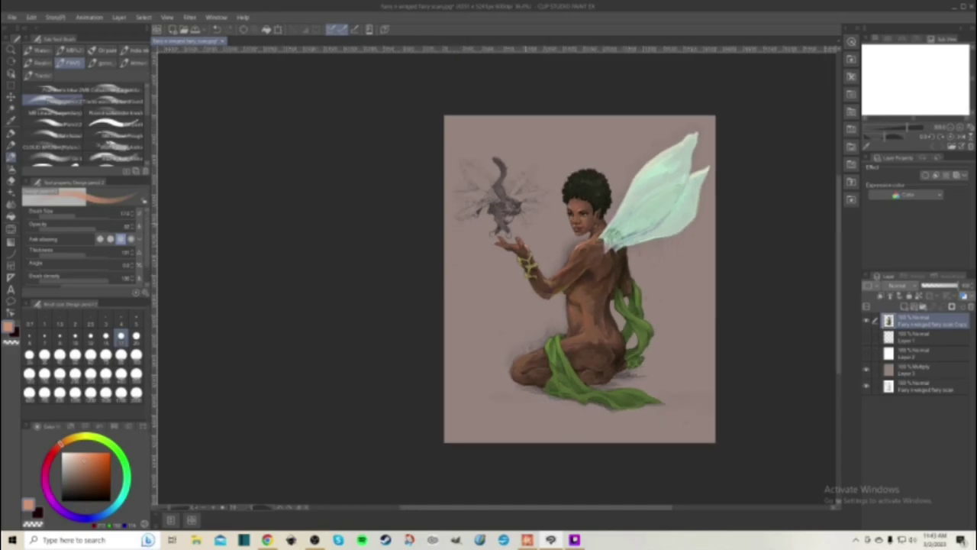
- Save the painting under the new file name "Fairy n winged fairy inP" in the 2023 Commissions folder, agreeing to proceed without full layer information
{"action": "left_click", "coordinate": [11, 17]}
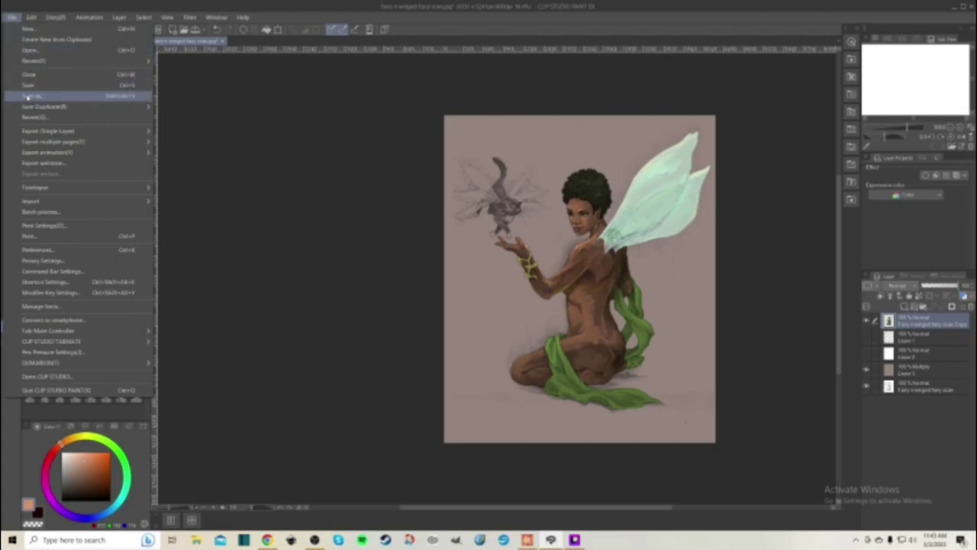
{"action": "left_click", "coordinate": [35, 97]}
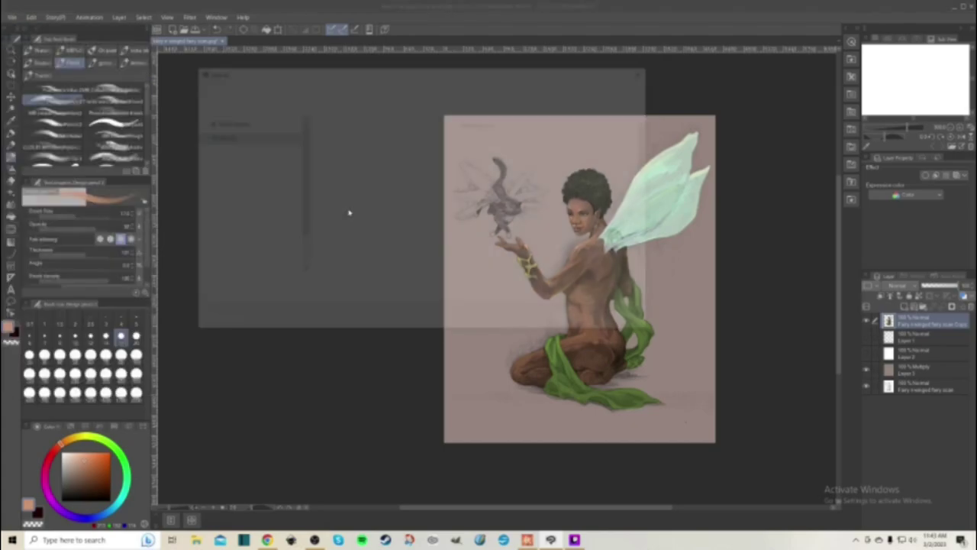
{"action": "left_click", "coordinate": [326, 285]}
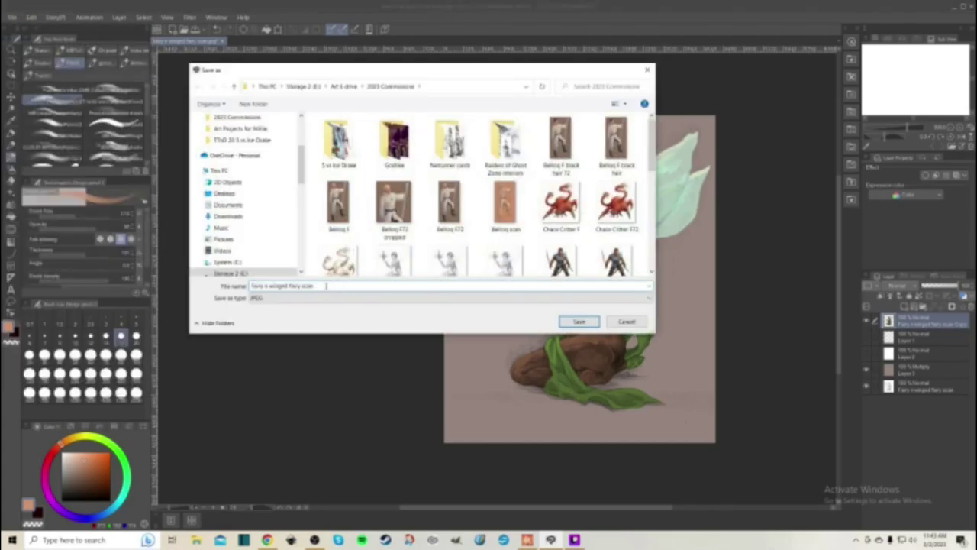
{"action": "key", "text": "BackSpace"}
{"action": "key", "text": "BackSpace"}
{"action": "key", "text": "BackSpace"}
{"action": "key", "text": "BackSpace"}
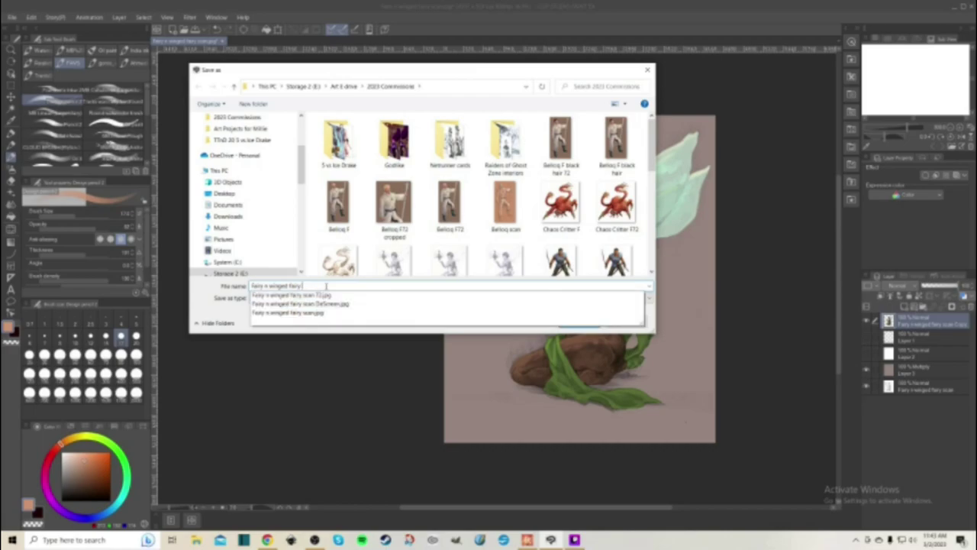
{"action": "type", "text": "in"}
{"action": "type", "text": "P"}
{"action": "left_click", "coordinate": [425, 299]}
{"action": "left_click", "coordinate": [334, 303]}
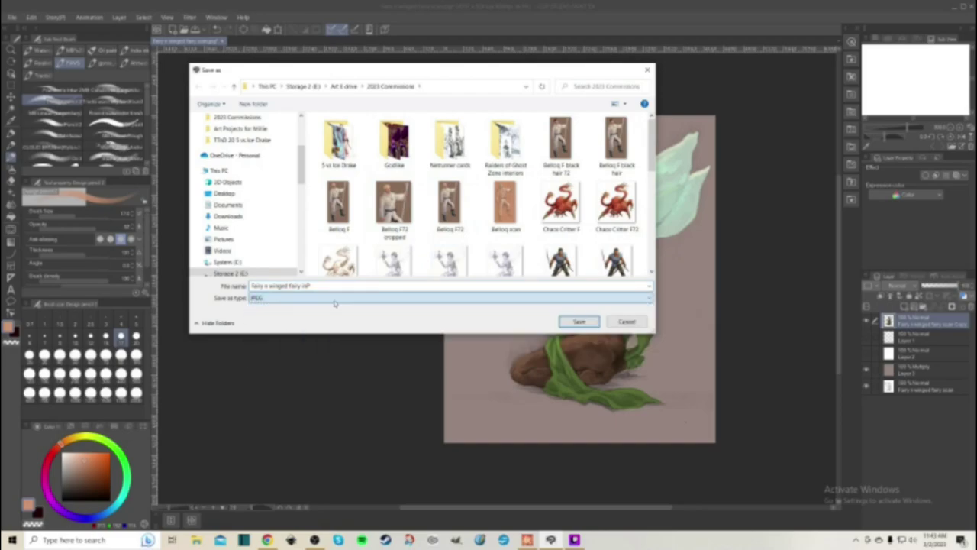
{"action": "left_click", "coordinate": [580, 322]}
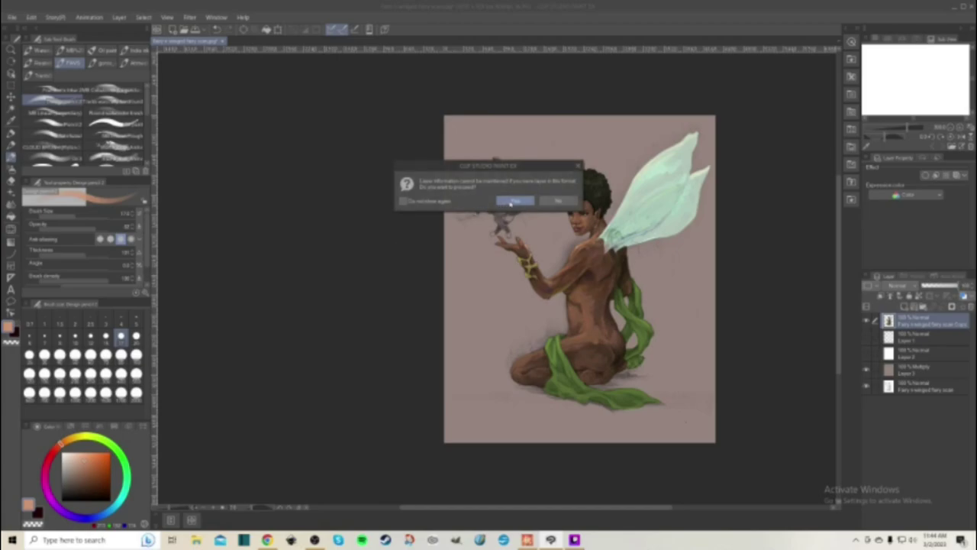
{"action": "left_click", "coordinate": [515, 201]}
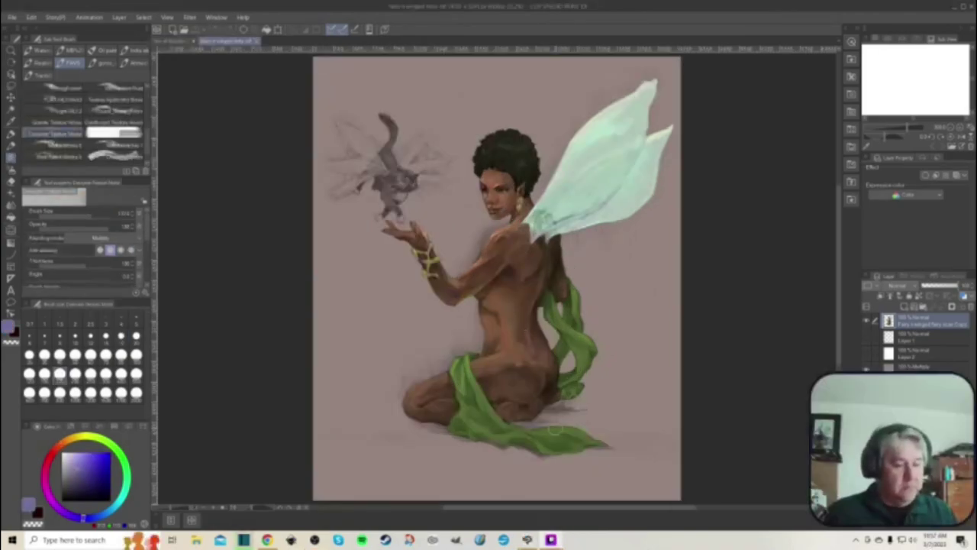
- Paint brown skin texture over the fairy's lower back with the Concrete Texture Noise brush at size 80, using a colour sampled there
{"action": "scroll", "coordinate": [640, 403], "scroll_direction": "up", "scroll_amount": 3}
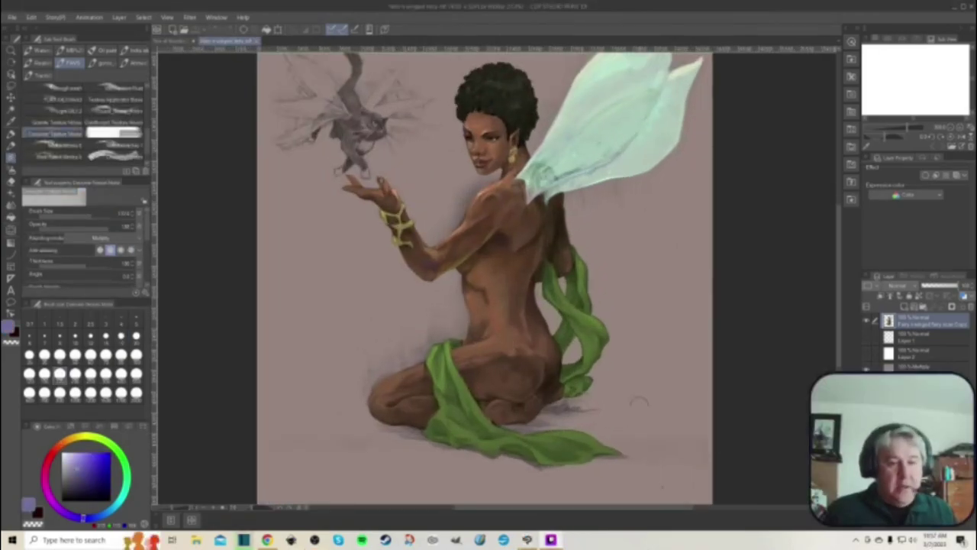
{"action": "left_click_drag", "start_coordinate": [645, 508], "coordinate": [637, 508]}
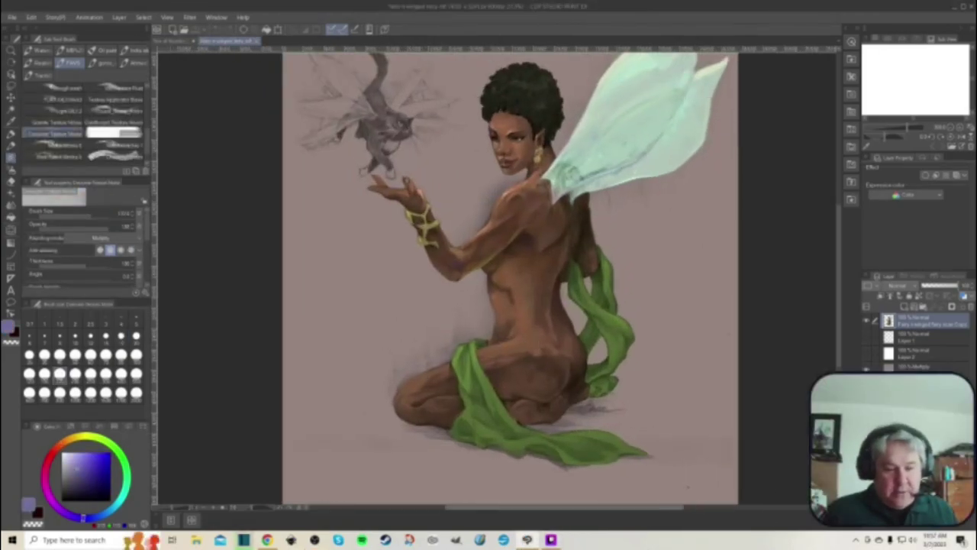
{"action": "scroll", "coordinate": [566, 363], "scroll_direction": "up", "scroll_amount": 3}
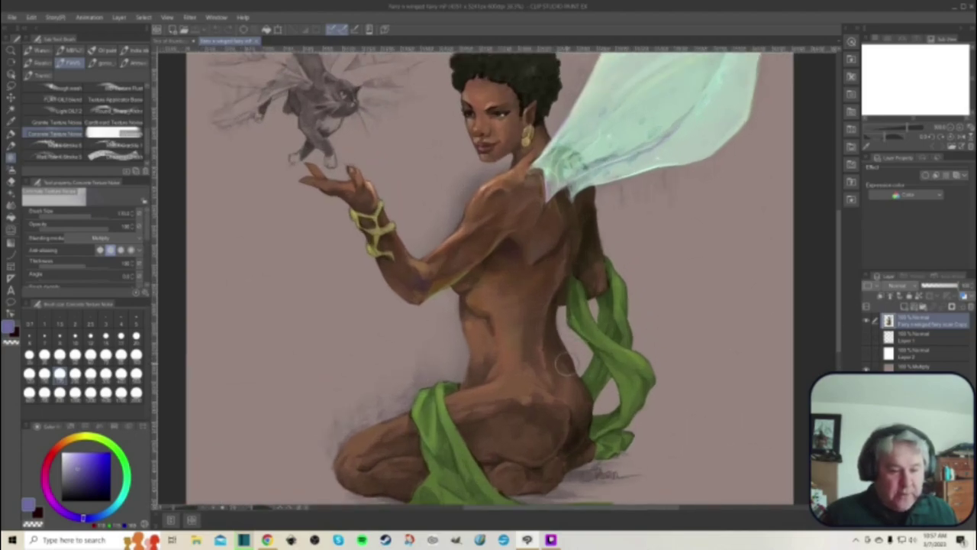
{"action": "scroll", "coordinate": [567, 363], "scroll_direction": "up", "scroll_amount": 2}
{"action": "scroll", "coordinate": [566, 364], "scroll_direction": "down", "scroll_amount": 4}
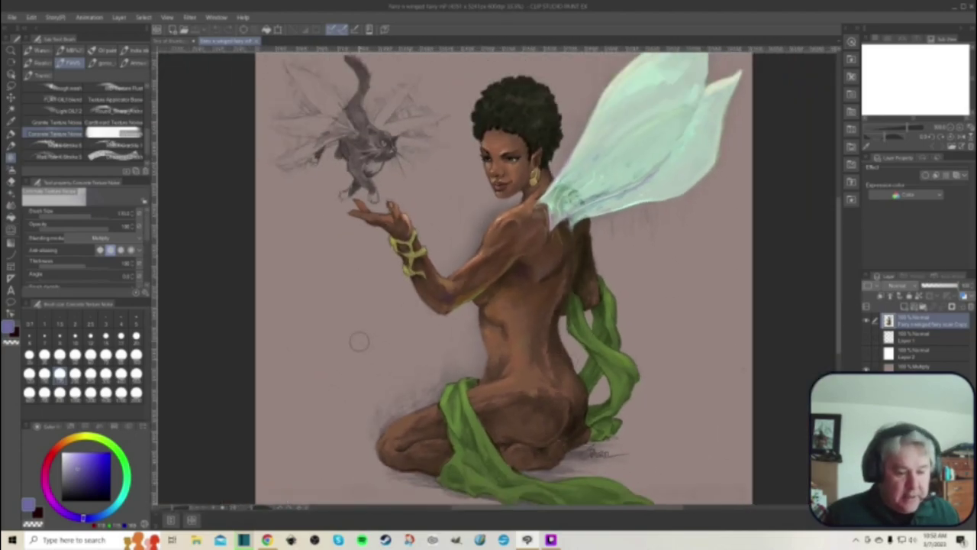
{"action": "left_click_drag", "start_coordinate": [839, 306], "coordinate": [840, 315]}
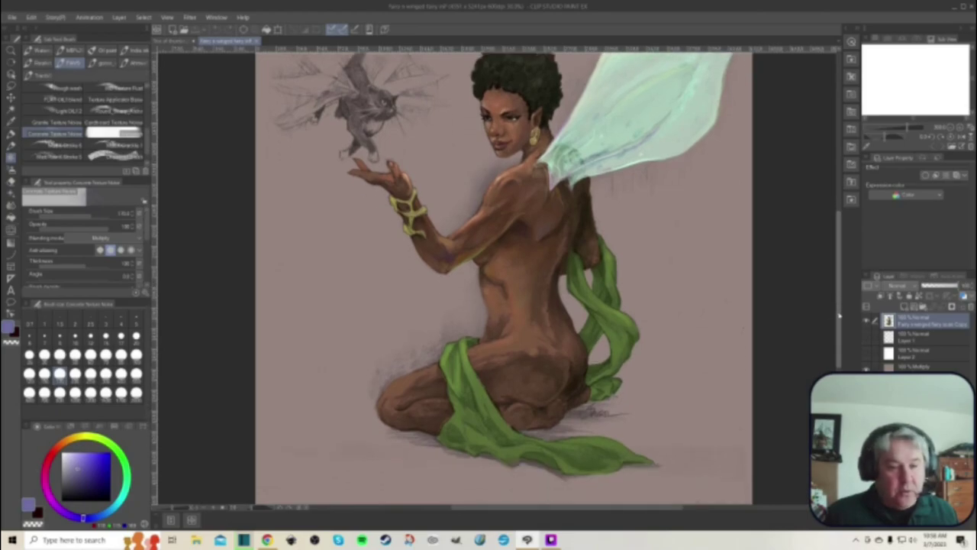
{"action": "scroll", "coordinate": [591, 369], "scroll_direction": "up", "scroll_amount": 1}
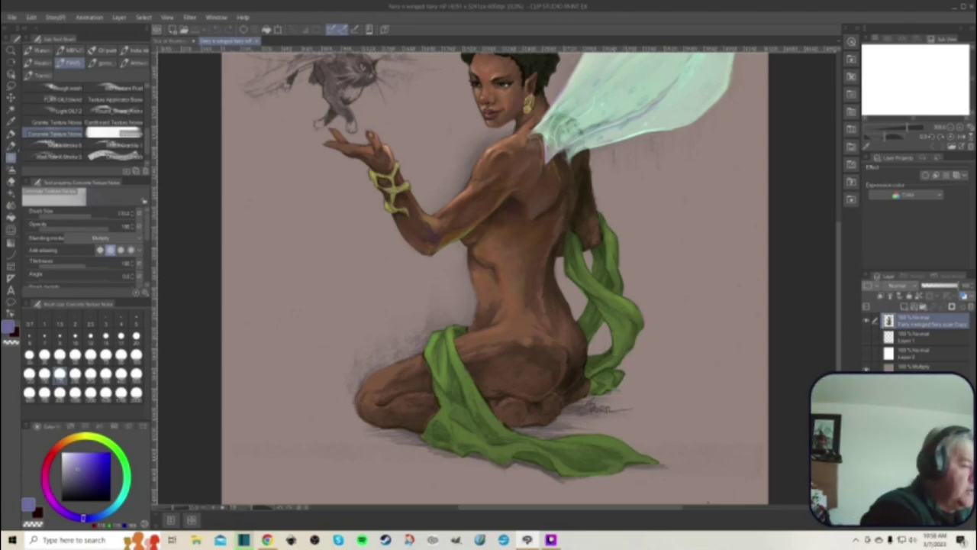
{"action": "scroll", "coordinate": [84, 122], "scroll_direction": "up", "scroll_amount": 2}
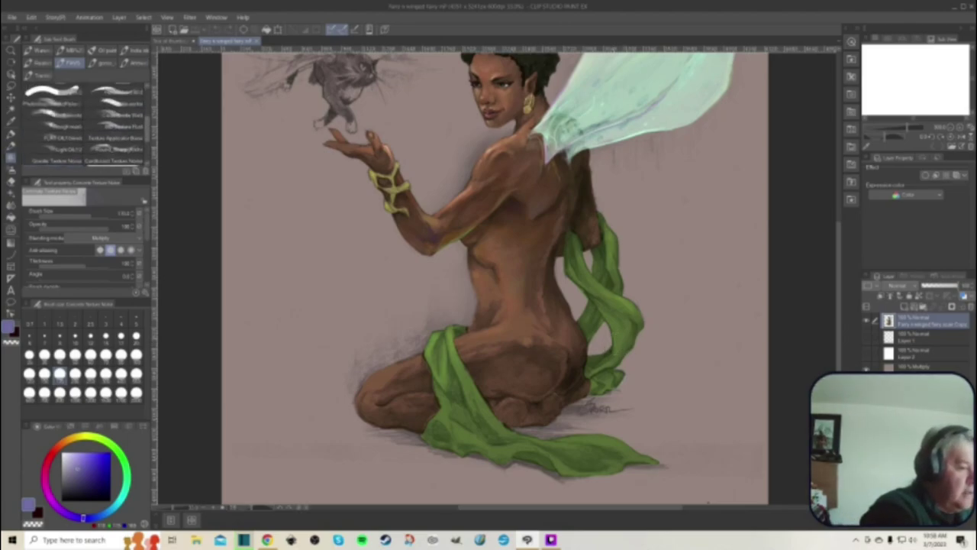
{"action": "scroll", "coordinate": [84, 122], "scroll_direction": "up", "scroll_amount": 1}
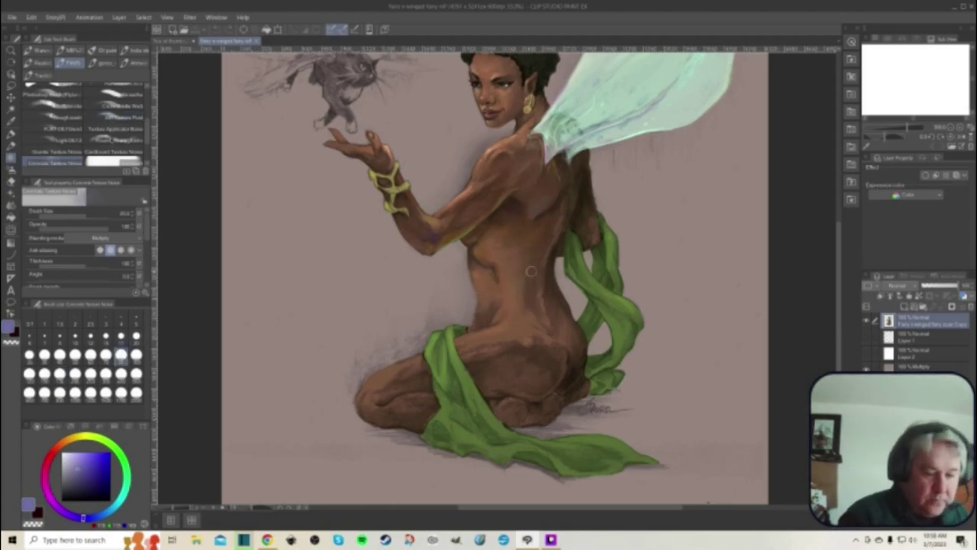
{"action": "left_click", "coordinate": [527, 305], "text": "alt"}
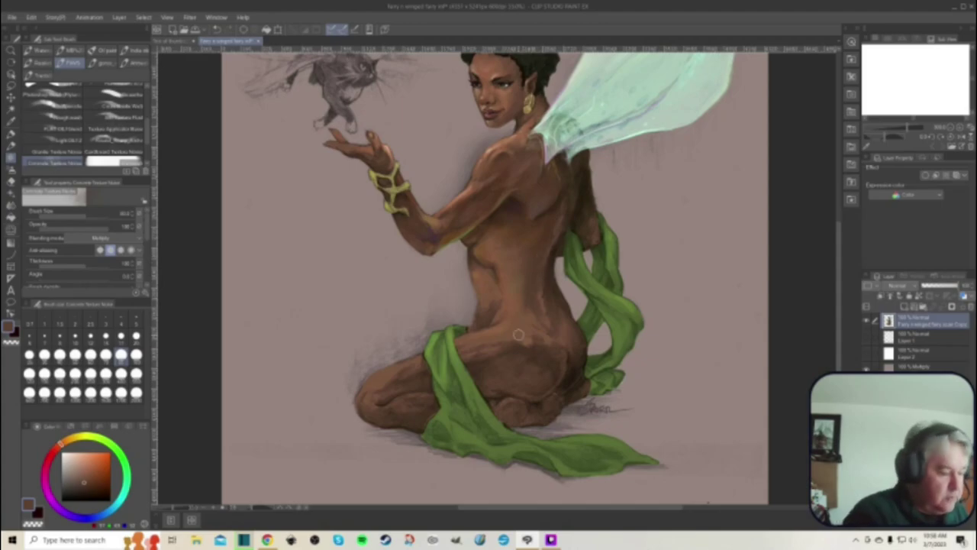
- Deepen the back shading with dark brown using the soft pencil brush at size 70, and add orange-brown highlights along the spine at size 20
{"action": "left_click", "coordinate": [86, 481]}
{"action": "left_click", "coordinate": [57, 105]}
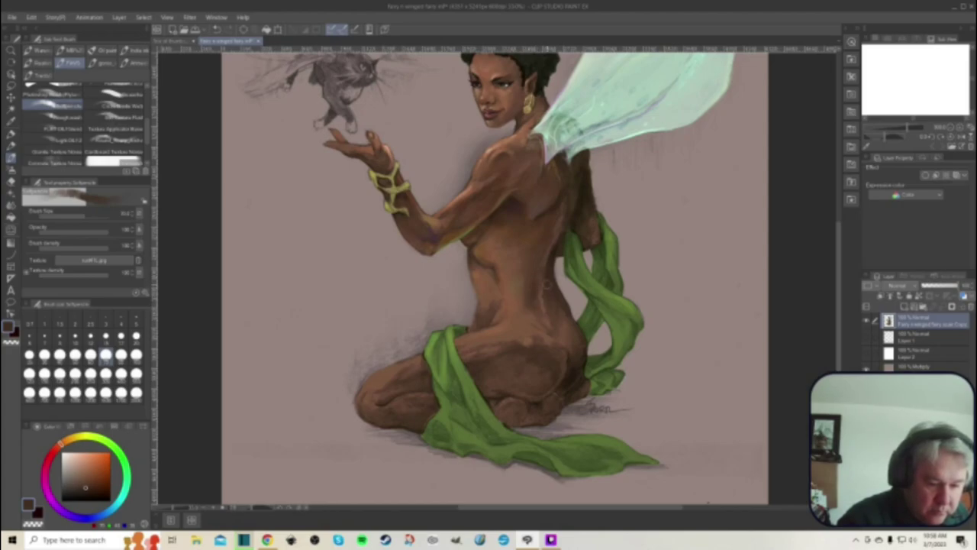
{"action": "left_click", "coordinate": [553, 245], "text": "alt"}
{"action": "left_click", "coordinate": [87, 479]}
{"action": "left_click", "coordinate": [62, 442]}
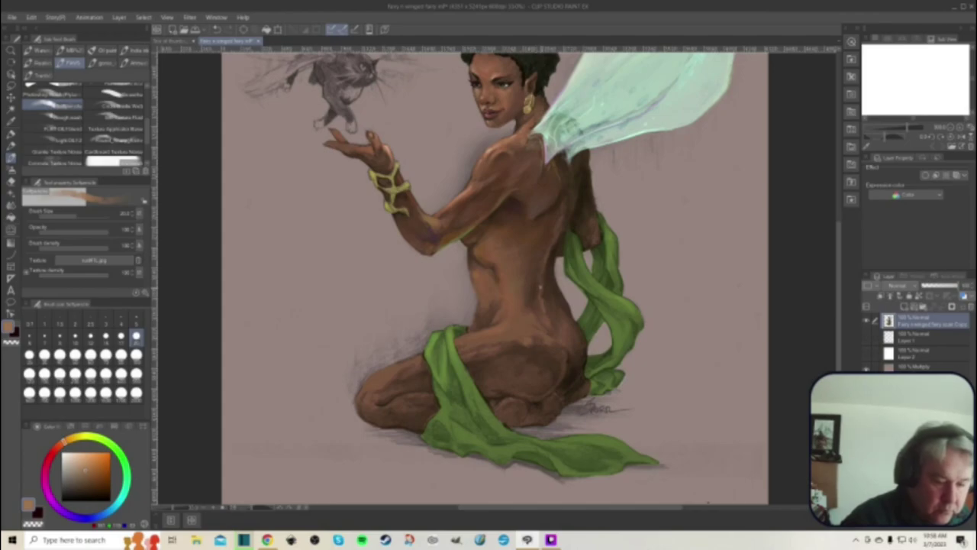
- Paint muted blue reflected light along the lower spine and soften it with the Blend tool at size 30
{"action": "left_click", "coordinate": [110, 509]}
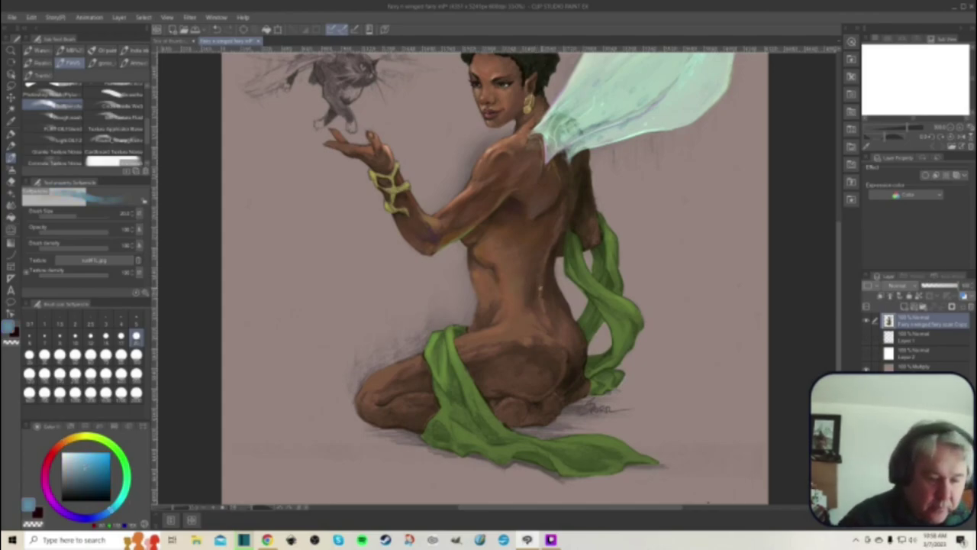
{"action": "left_click", "coordinate": [88, 482]}
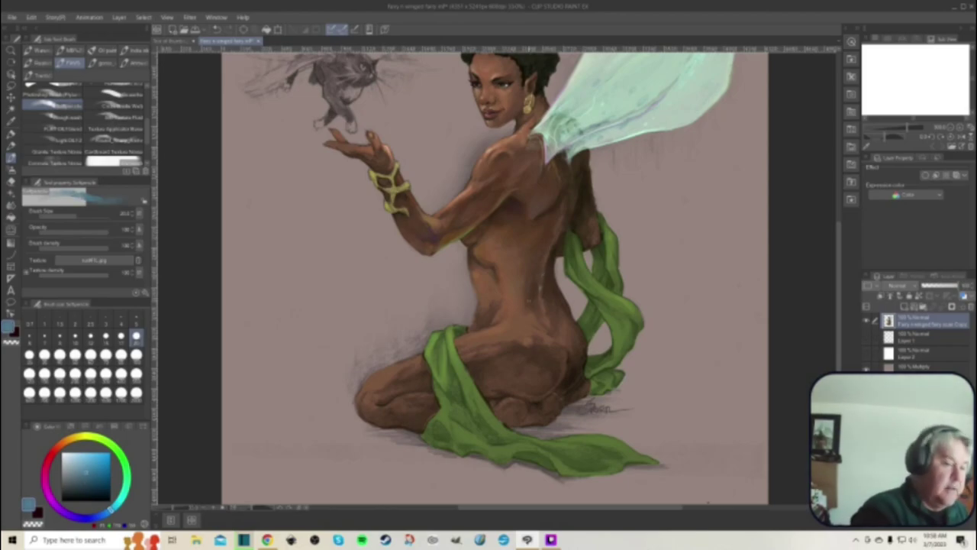
{"action": "key", "text": "j"}
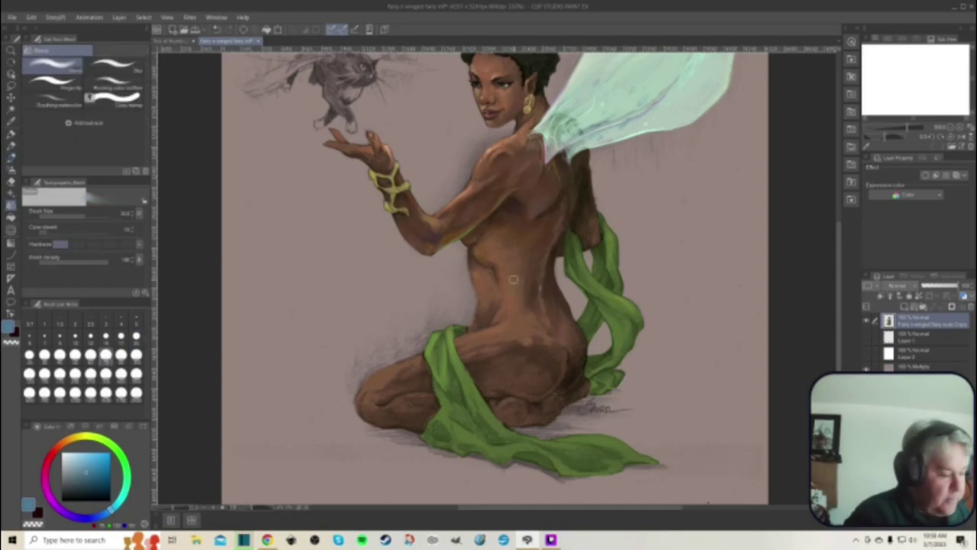
{"action": "left_click", "coordinate": [45, 355]}
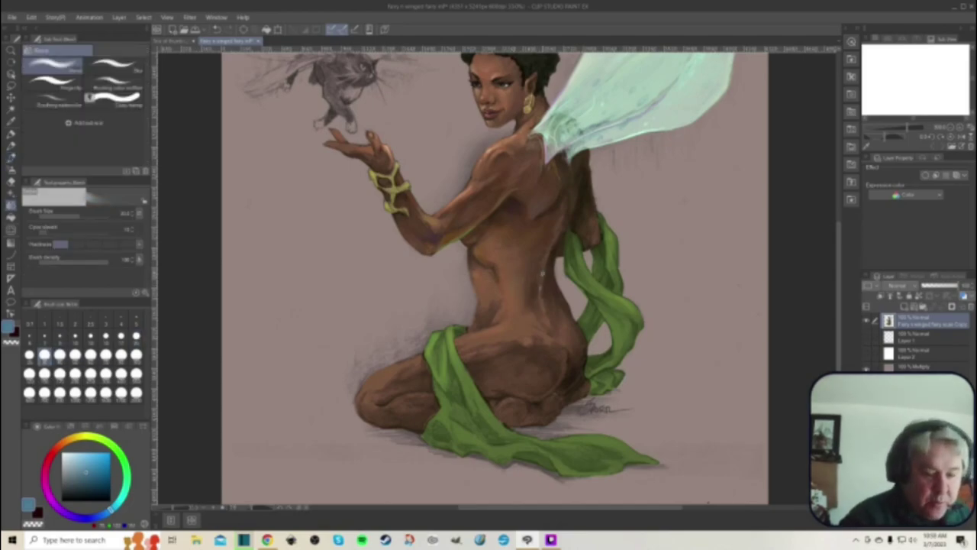
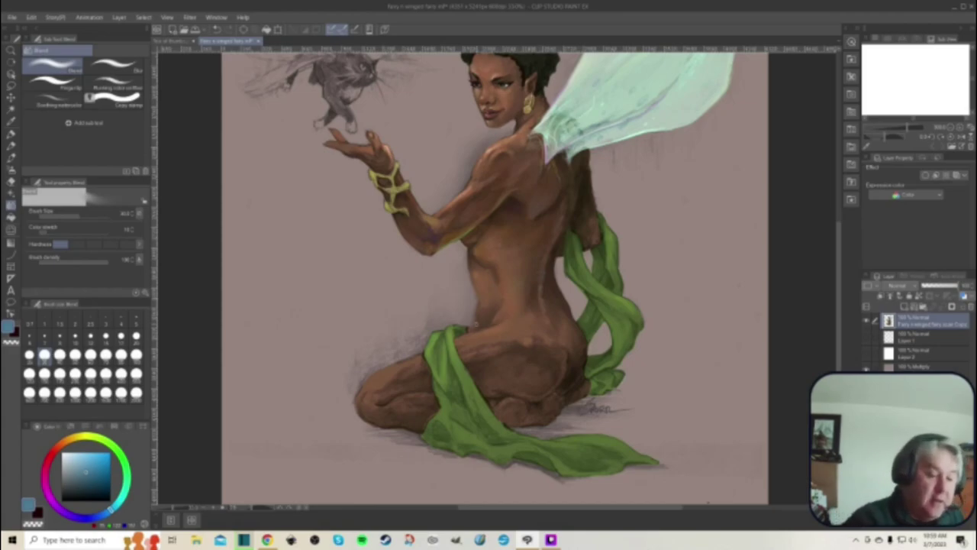
- Add dark reddish-brown shading to the side of the waist above the hip with the paint brush at size 50, and blend it
{"action": "left_click", "coordinate": [485, 308], "text": "alt"}
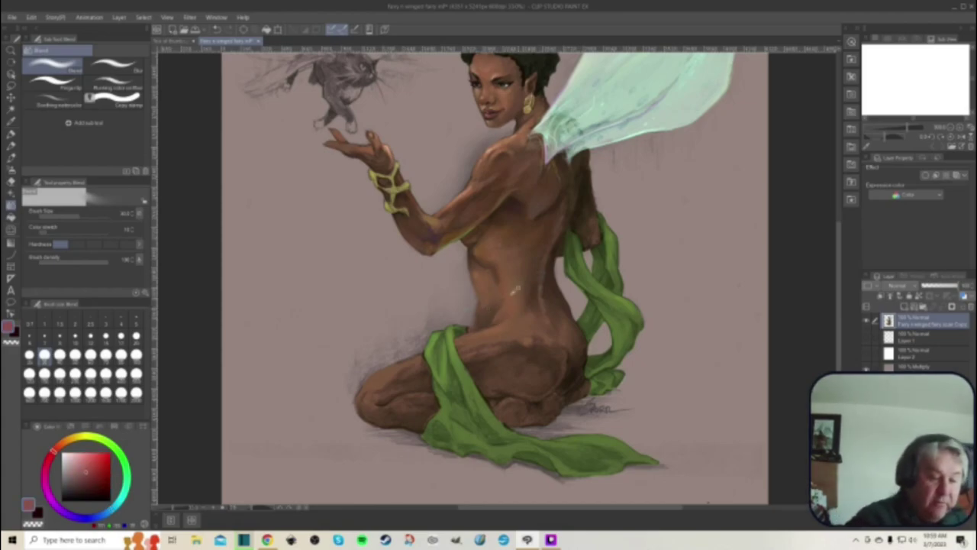
{"action": "left_click", "coordinate": [509, 326], "text": "alt"}
{"action": "left_click", "coordinate": [54, 450]}
{"action": "left_click_drag", "start_coordinate": [95, 472], "coordinate": [93, 478]}
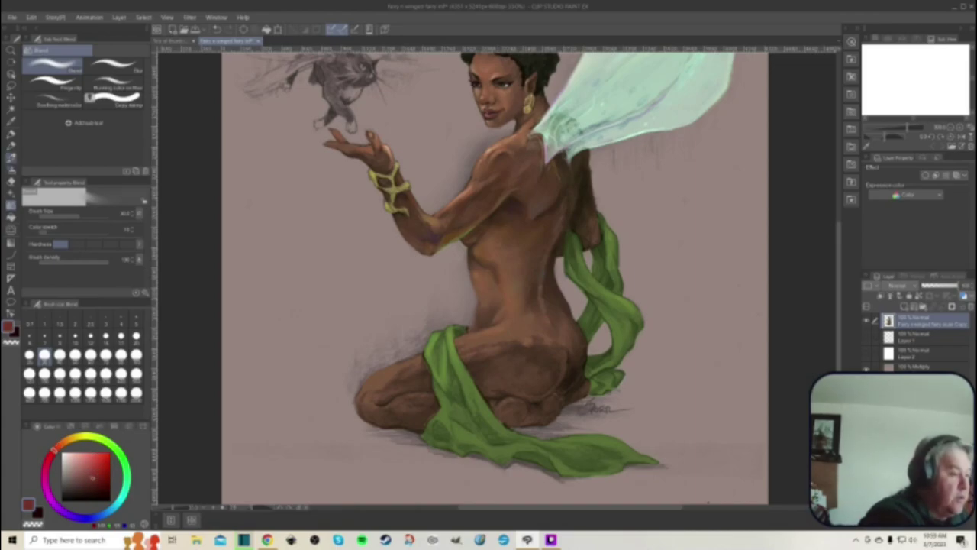
{"action": "left_click", "coordinate": [10, 158]}
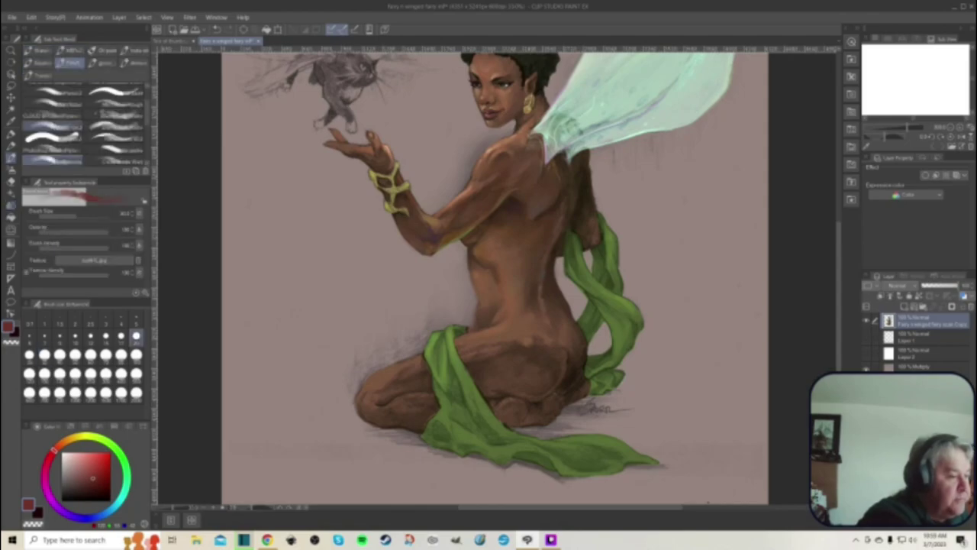
{"action": "left_click", "coordinate": [52, 125]}
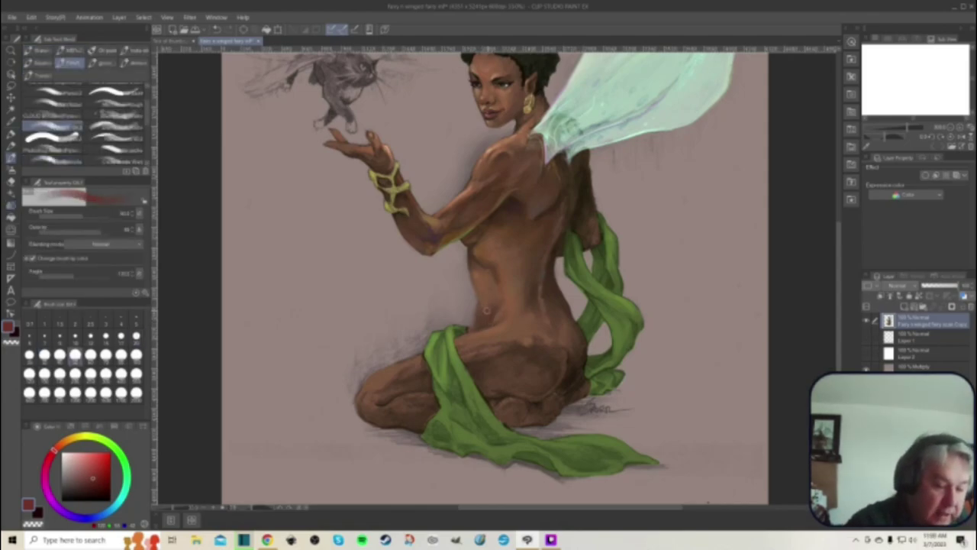
{"action": "key", "text": "j"}
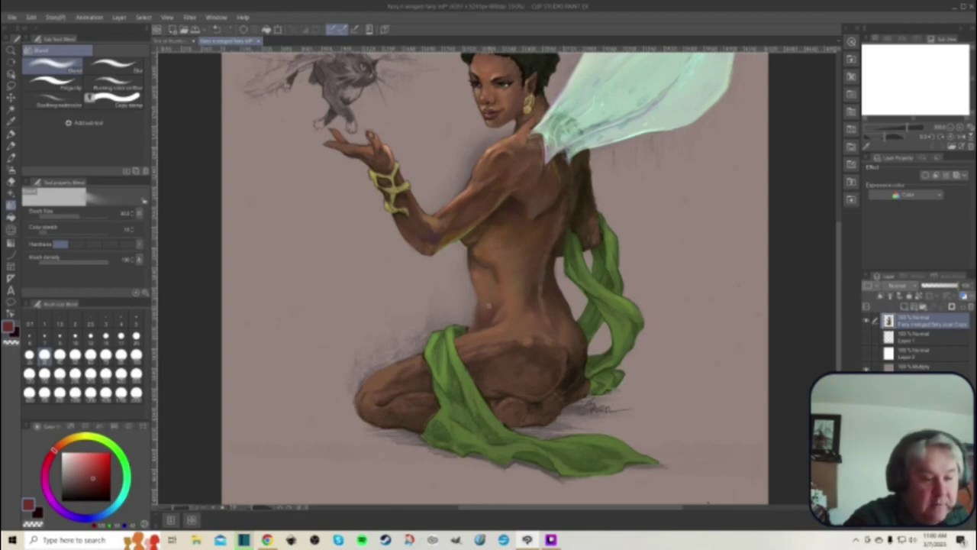
- Paint muted blue-violet on the outer edge of the hip at size 50, using the elbow's shadow colour shifted to violet, and blend it
{"action": "key", "text": "i"}
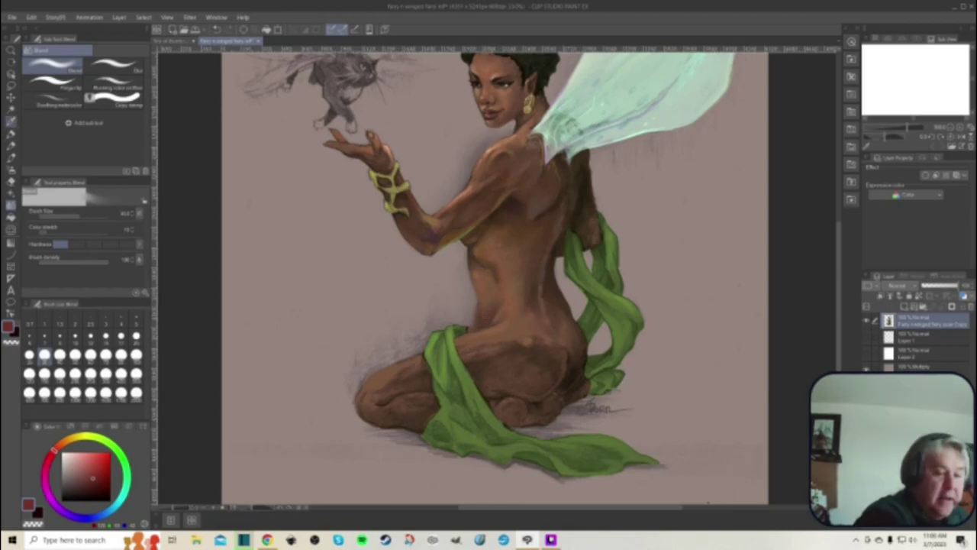
{"action": "left_click", "coordinate": [435, 229]}
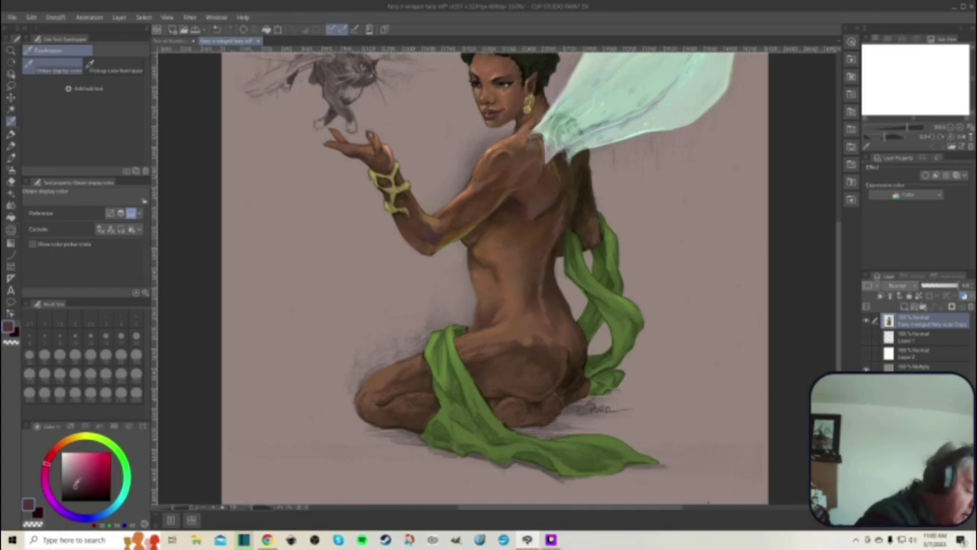
{"action": "left_click", "coordinate": [75, 515]}
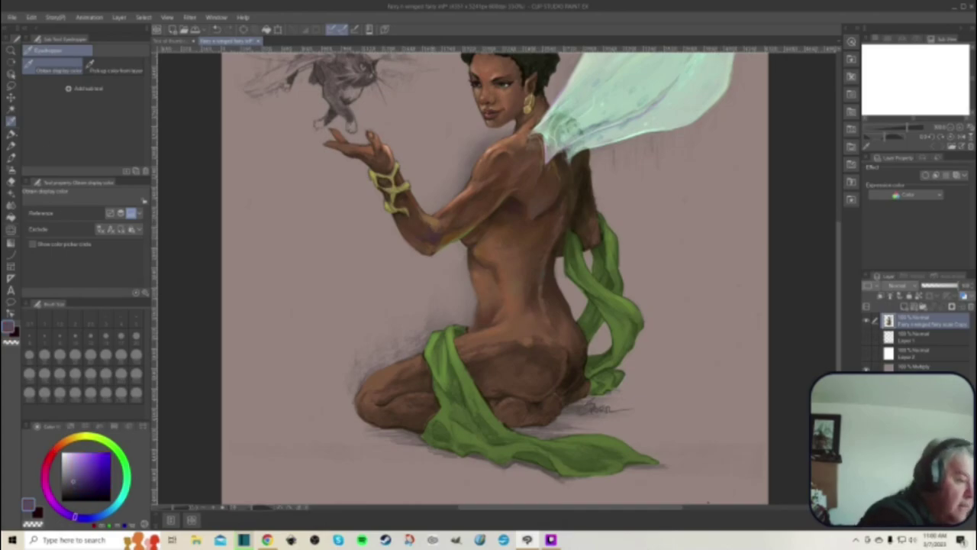
{"action": "left_click", "coordinate": [11, 158]}
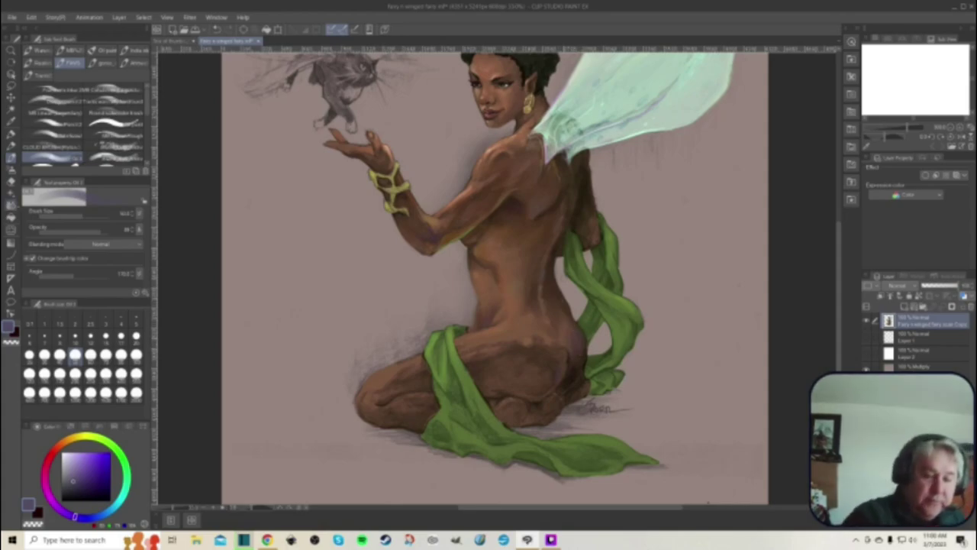
{"action": "left_click", "coordinate": [10, 204]}
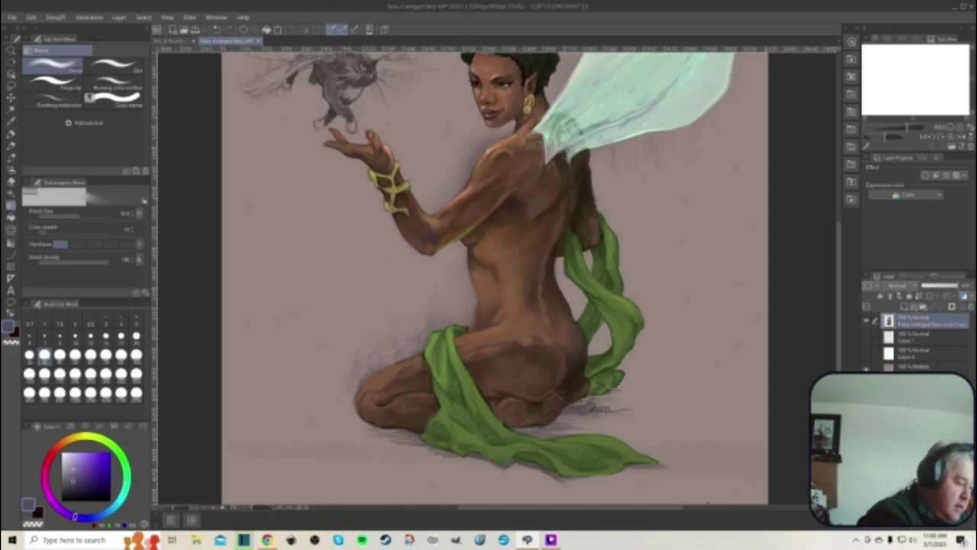
- Refine the hip's outer contour with lighter violet touches and dark violet shadow strokes, reducing the brush size to 25
{"action": "left_click", "coordinate": [72, 472]}
{"action": "left_click", "coordinate": [11, 158]}
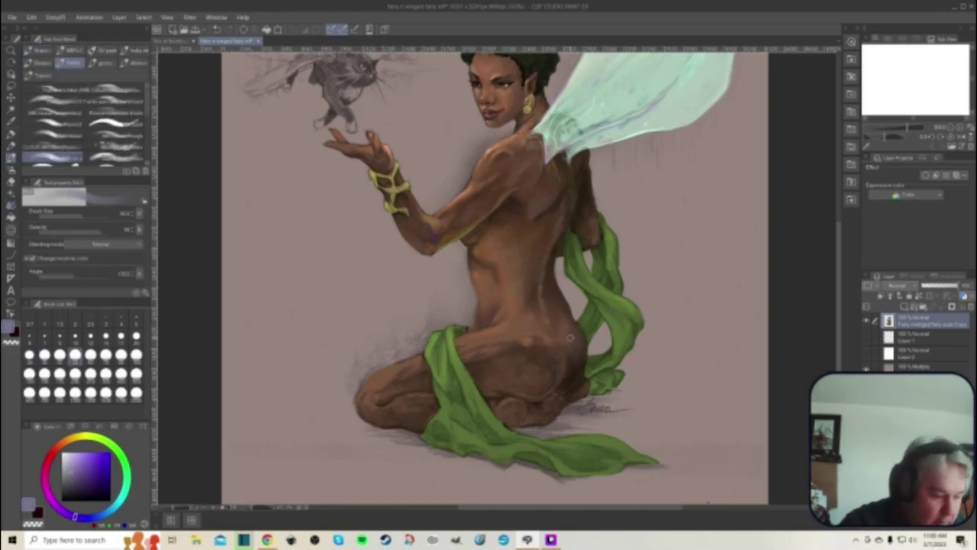
{"action": "left_click", "coordinate": [29, 354]}
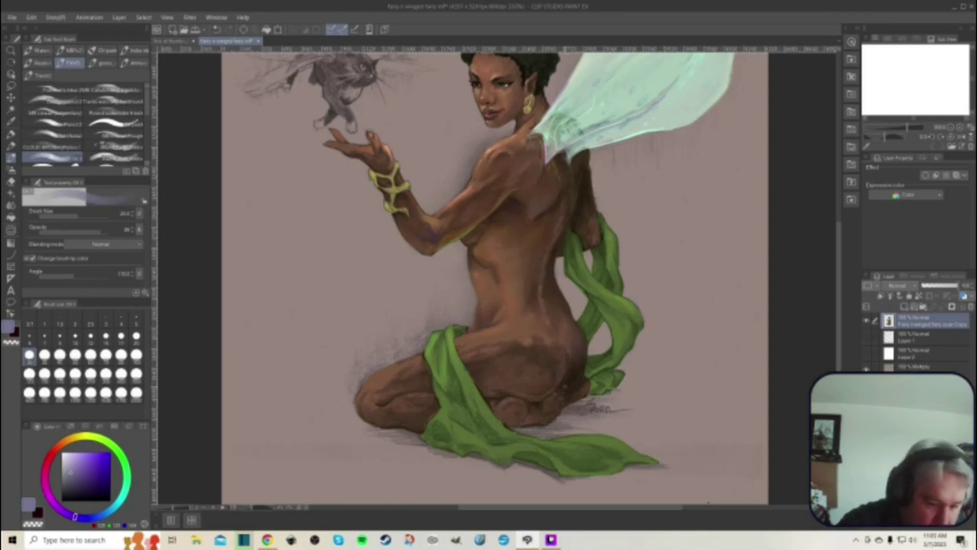
{"action": "left_click_drag", "start_coordinate": [71, 473], "coordinate": [77, 487]}
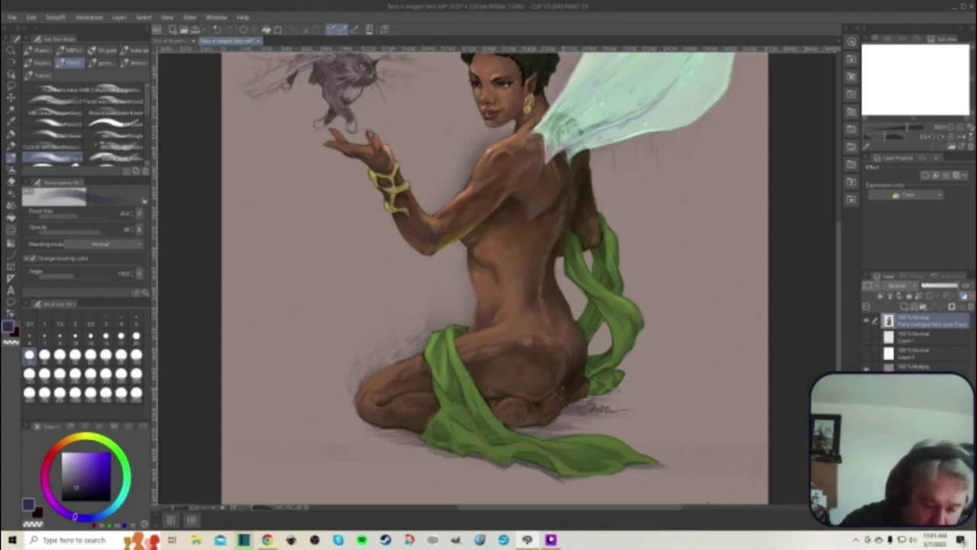
{"action": "left_click", "coordinate": [78, 495]}
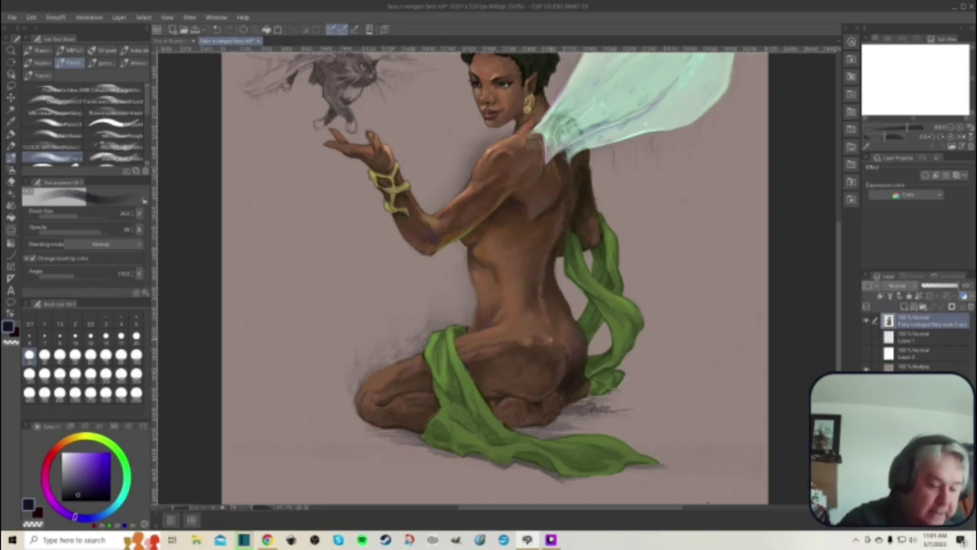
- Glaze muted reddish brown over the shadowed side of the buttock at size 70, deepening the tone with a darker red-brown
{"action": "left_click", "coordinate": [52, 453]}
{"action": "left_click", "coordinate": [80, 480]}
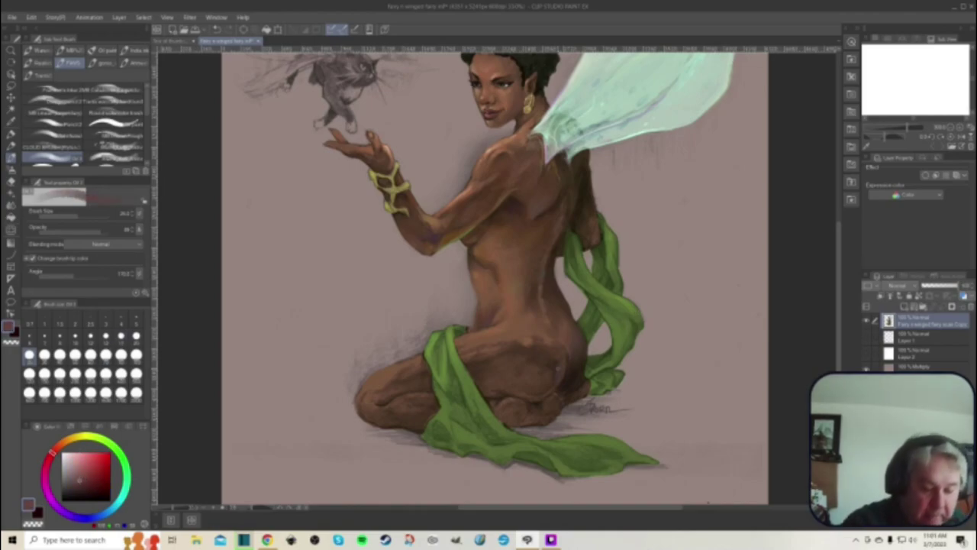
{"action": "left_click", "coordinate": [105, 355]}
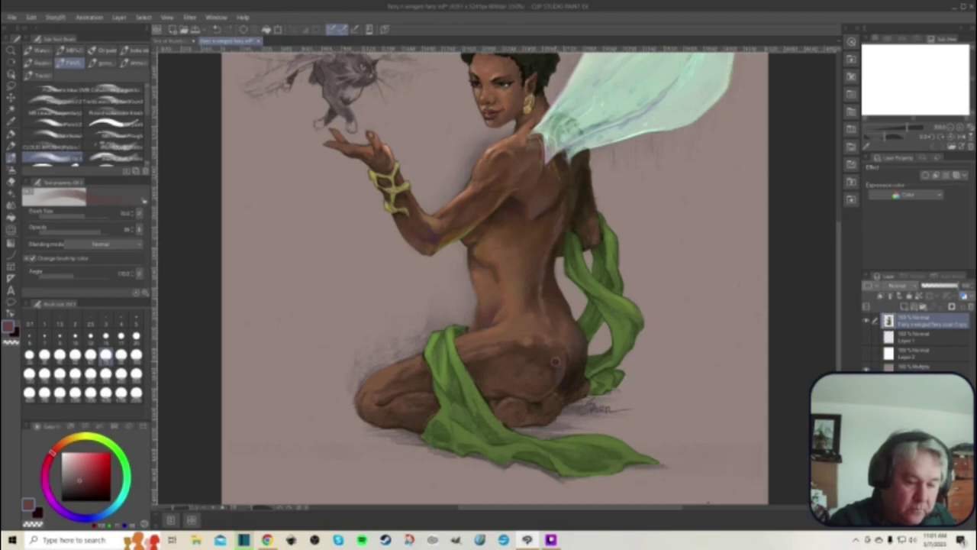
{"action": "left_click", "coordinate": [86, 484]}
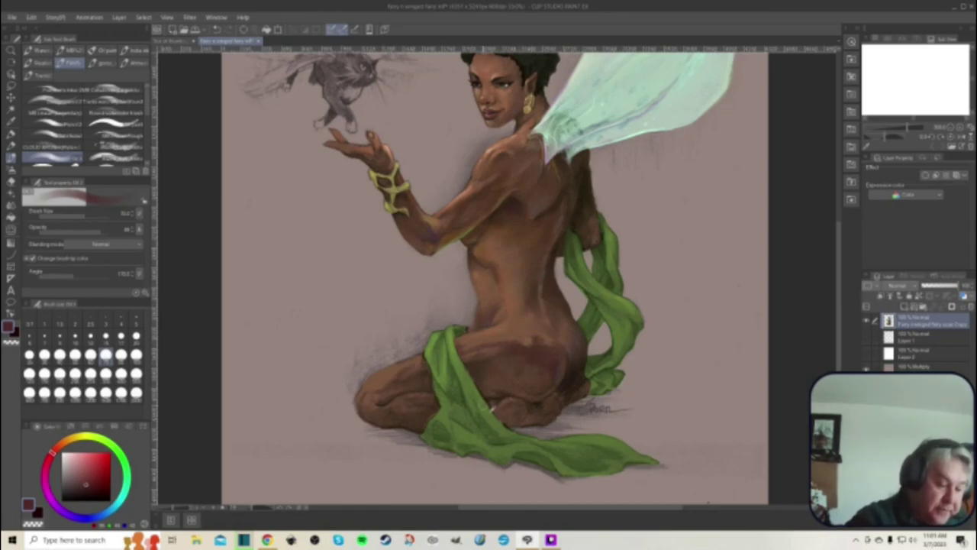
- Add green reflected light along the buttock's lower edge at size 30, and work orange-brown into the surrounding shading at size 60
{"action": "key", "text": "x"}
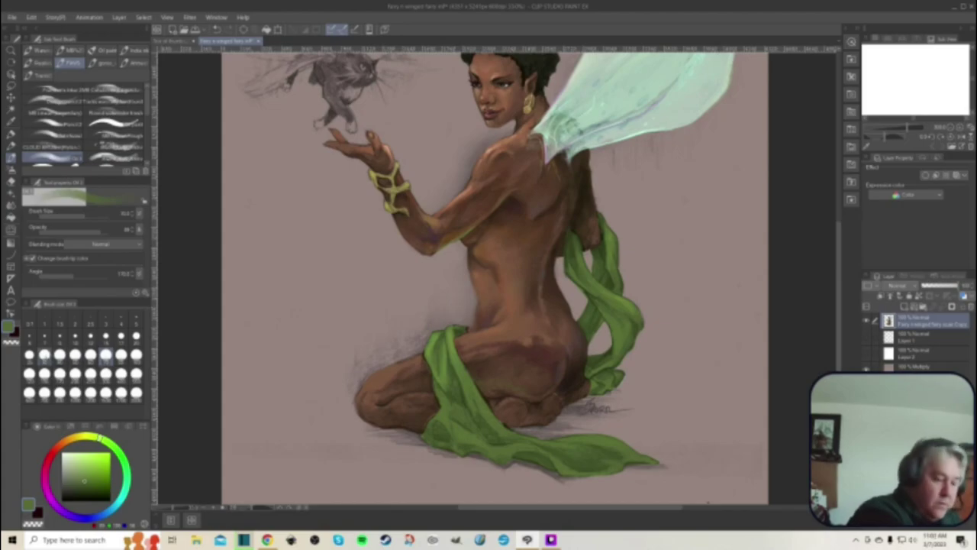
{"action": "left_click", "coordinate": [44, 356]}
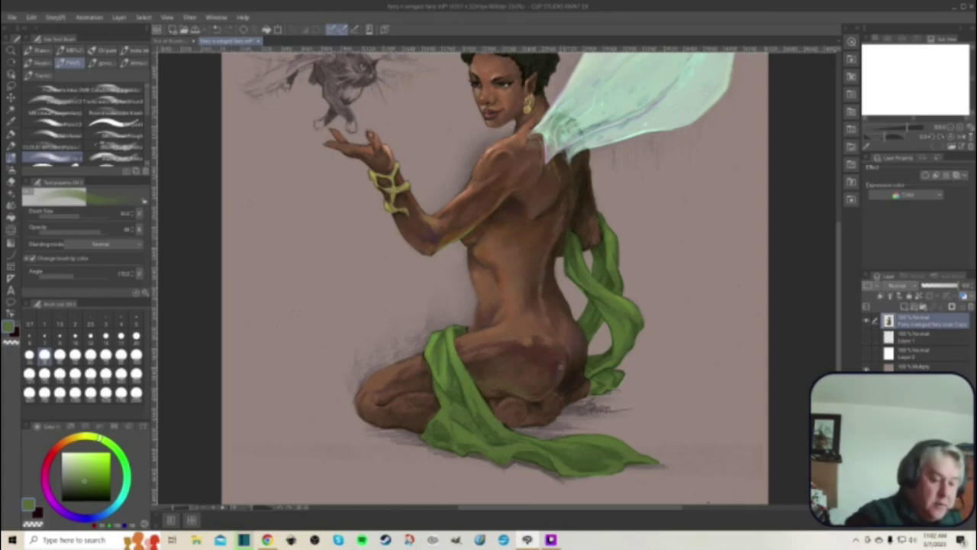
{"action": "left_click", "coordinate": [552, 386], "text": "alt"}
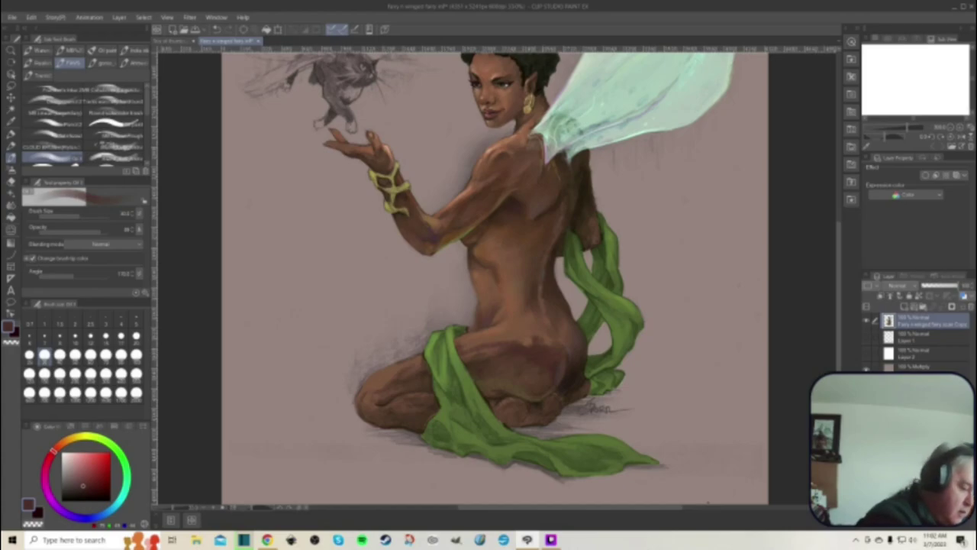
{"action": "left_click", "coordinate": [93, 481]}
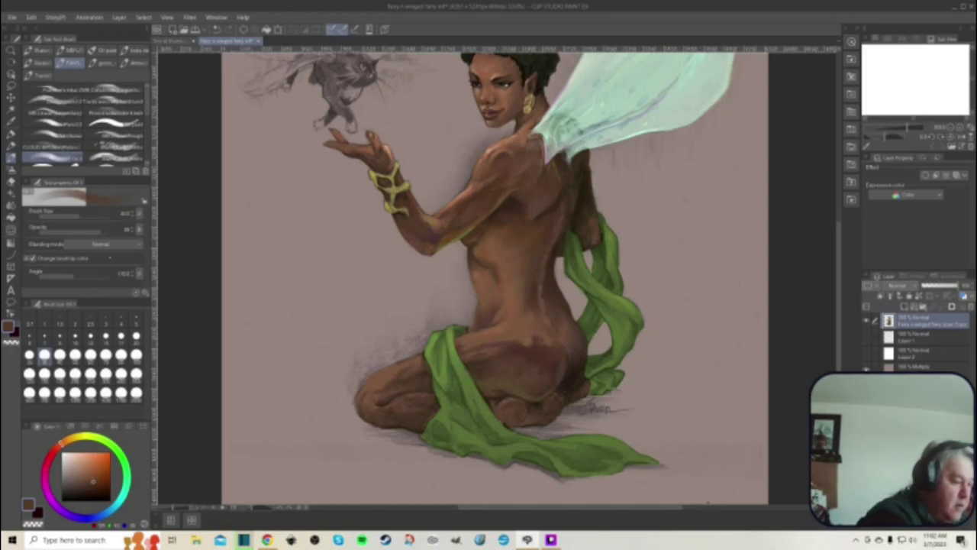
{"action": "left_click", "coordinate": [90, 354]}
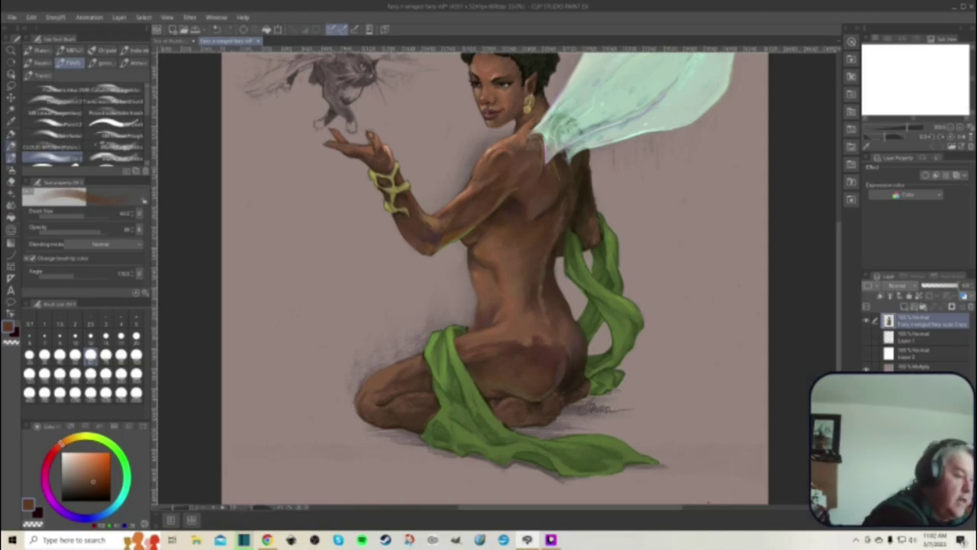
- Paint orange-brown light tones on the upper thigh beside the green drape with the canvas rotated, finishing at brush size 30
{"action": "key", "text": "p"}
{"action": "left_click", "coordinate": [489, 172], "text": "alt"}
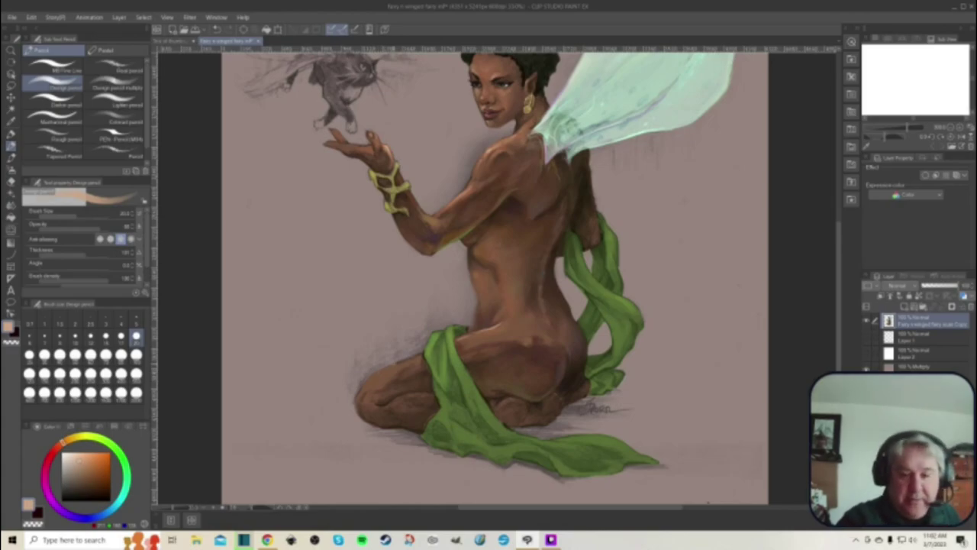
{"action": "scroll", "coordinate": [494, 274], "scroll_direction": "down", "scroll_amount": 1}
{"action": "scroll", "coordinate": [495, 275], "scroll_direction": "down", "scroll_amount": 5}
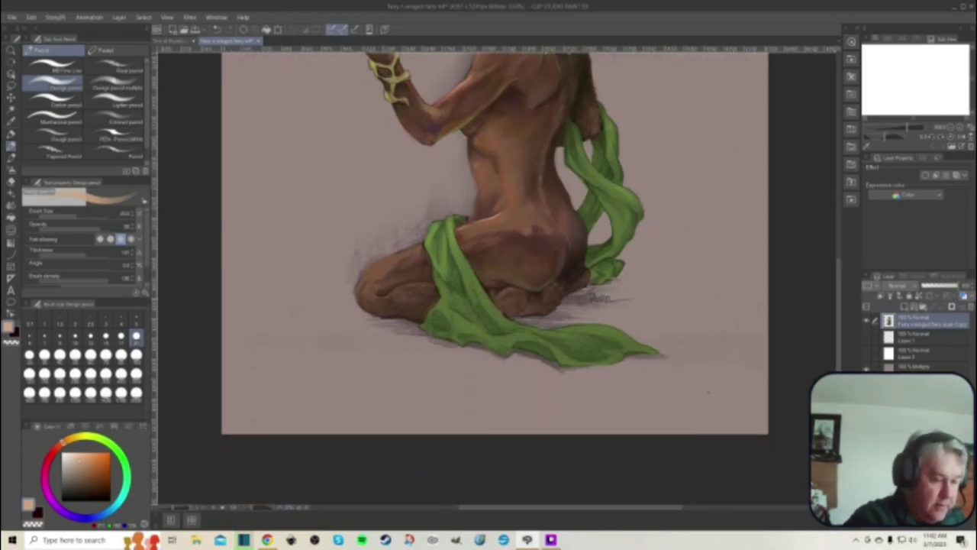
{"action": "key", "text": "asciicircum"}
{"action": "key", "text": "minus"}
{"action": "key", "text": "minus"}
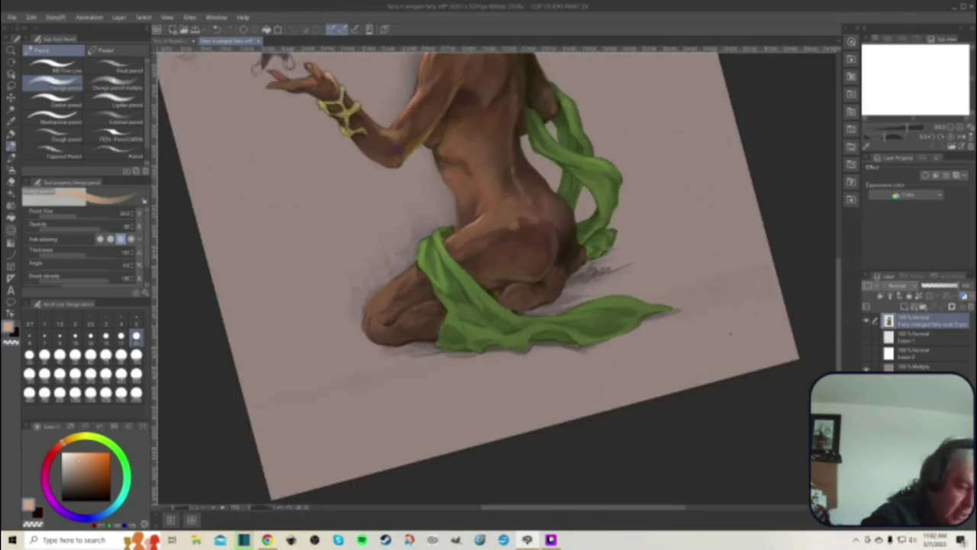
{"action": "left_click_drag", "start_coordinate": [80, 462], "coordinate": [88, 474]}
{"action": "key", "text": "b"}
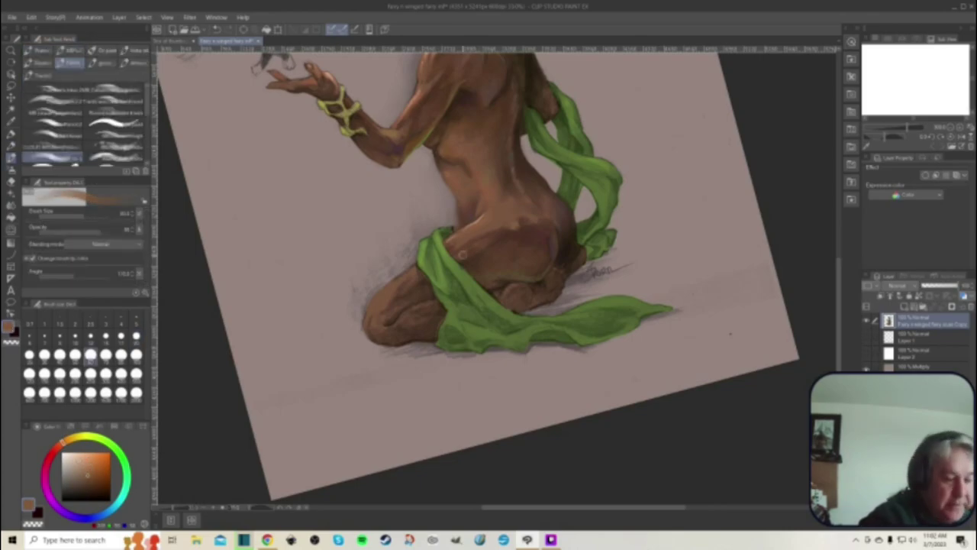
{"action": "left_click", "coordinate": [45, 356]}
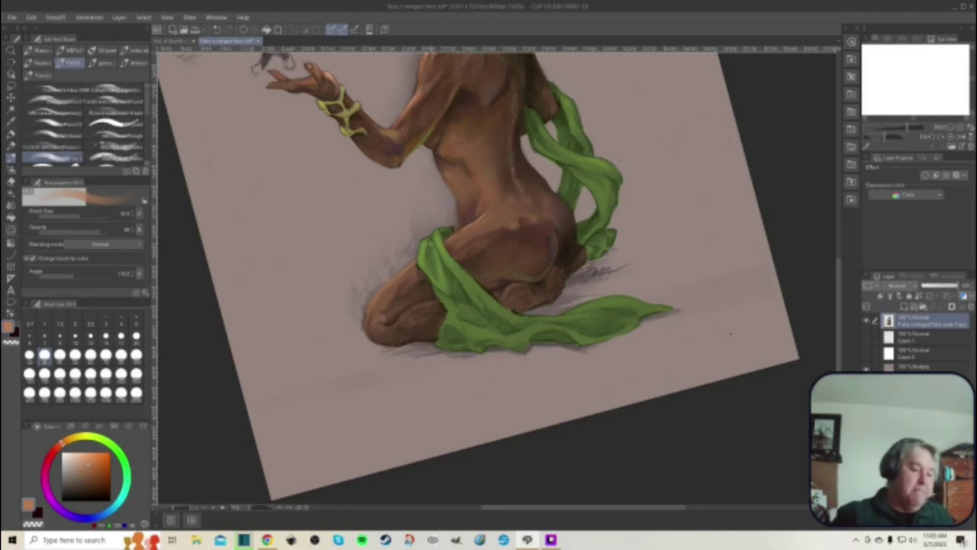
- Work ochre-brown and lighter golden-ochre tones into the skin of the lower back and hip, and blend the transitions
{"action": "left_click_drag", "start_coordinate": [89, 464], "coordinate": [95, 472]}
{"action": "left_click_drag", "start_coordinate": [62, 442], "coordinate": [68, 439]}
{"action": "left_click_drag", "start_coordinate": [95, 472], "coordinate": [96, 477]}
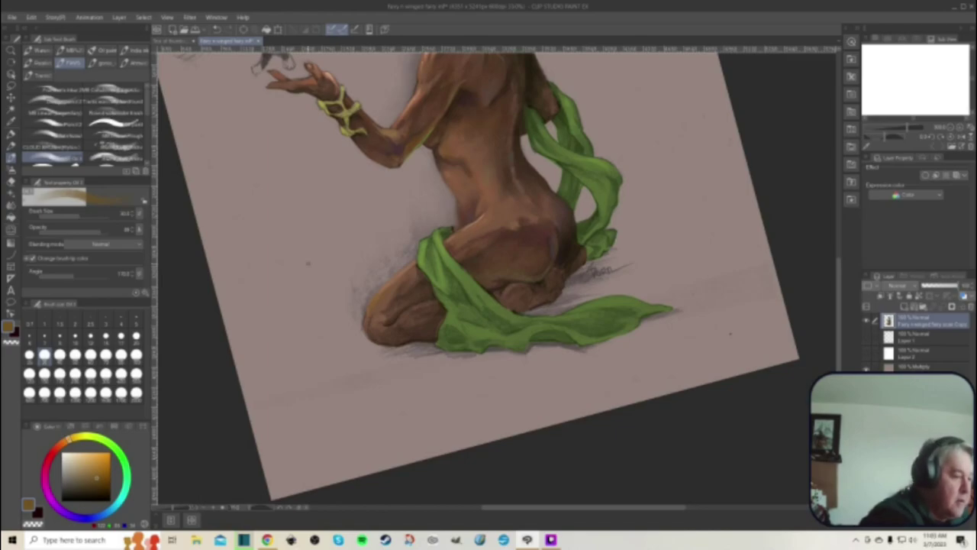
{"action": "left_click", "coordinate": [11, 205]}
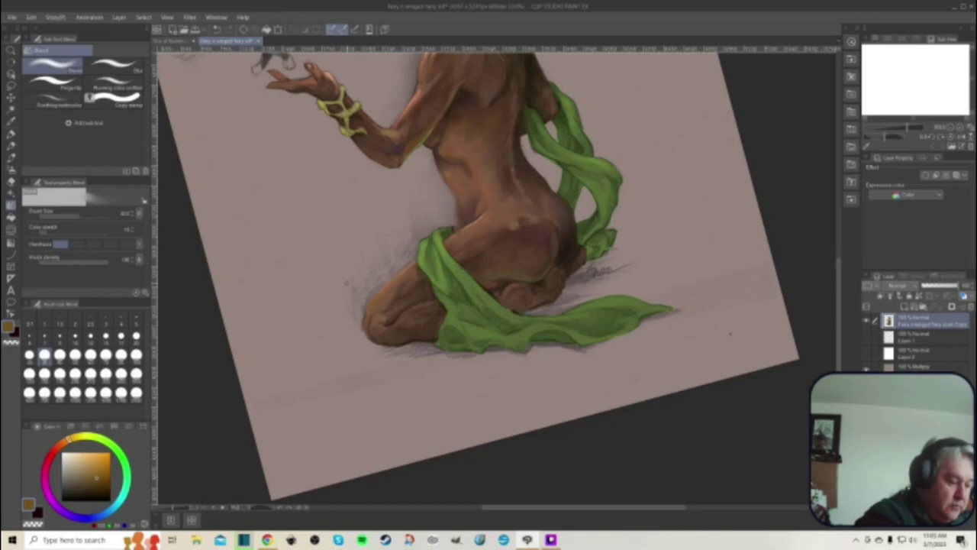
{"action": "left_click", "coordinate": [89, 468]}
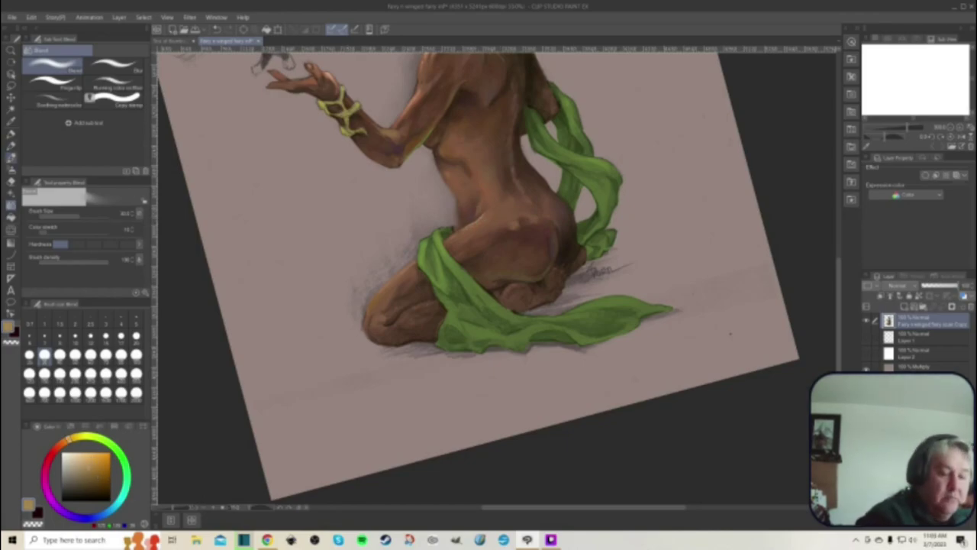
{"action": "left_click", "coordinate": [10, 158]}
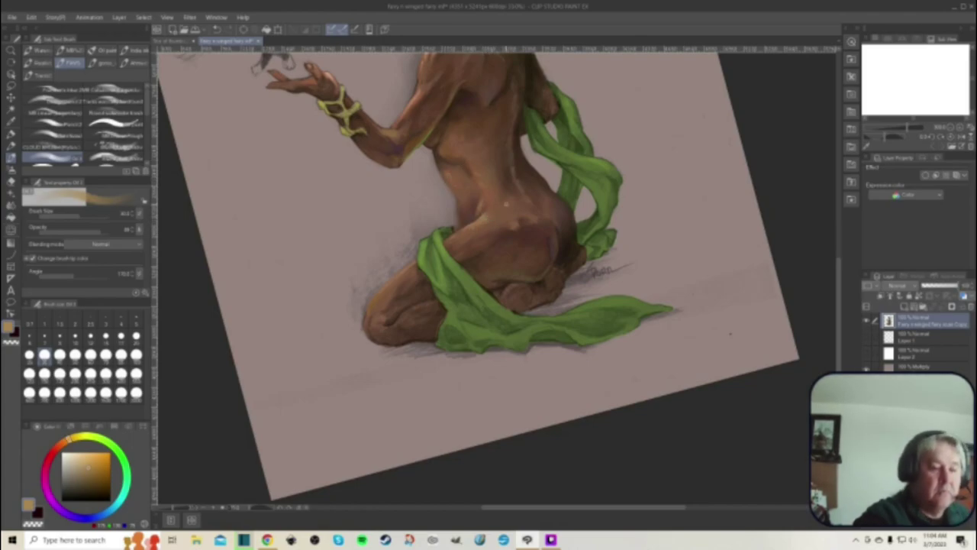
{"action": "key", "text": "j"}
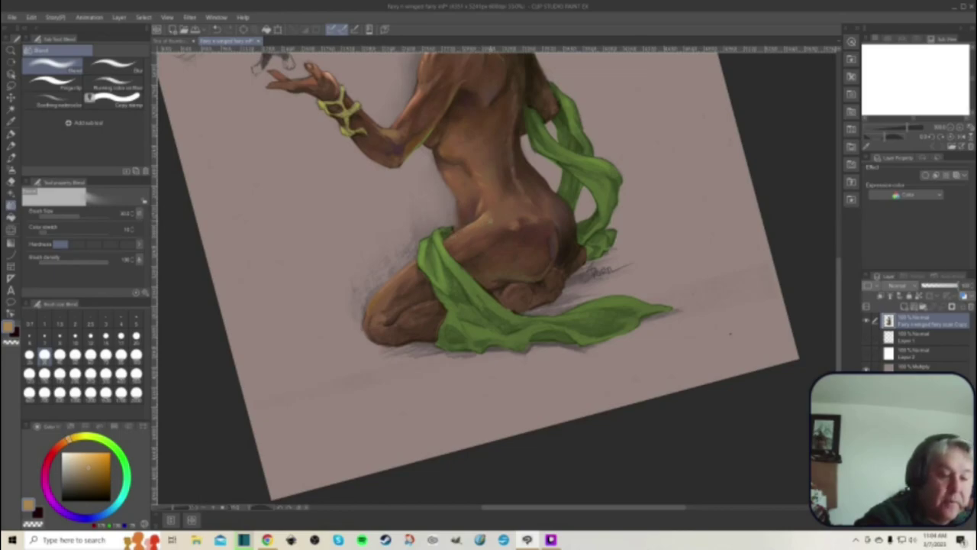
- Paint light yellow-green highlights along the folds of the green drape over the thigh
{"action": "scroll", "coordinate": [662, 203], "scroll_direction": "down", "scroll_amount": 4}
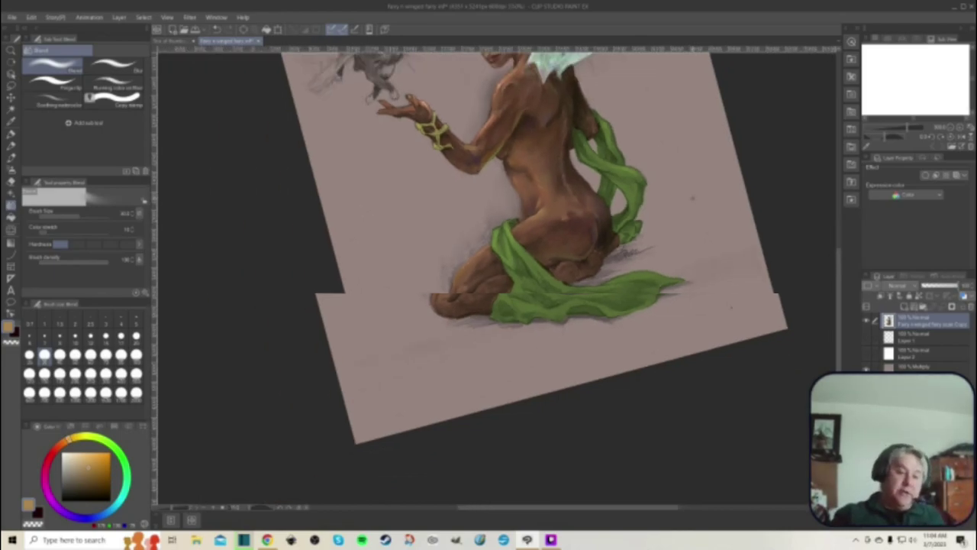
{"action": "scroll", "coordinate": [687, 225], "scroll_direction": "down", "scroll_amount": 1}
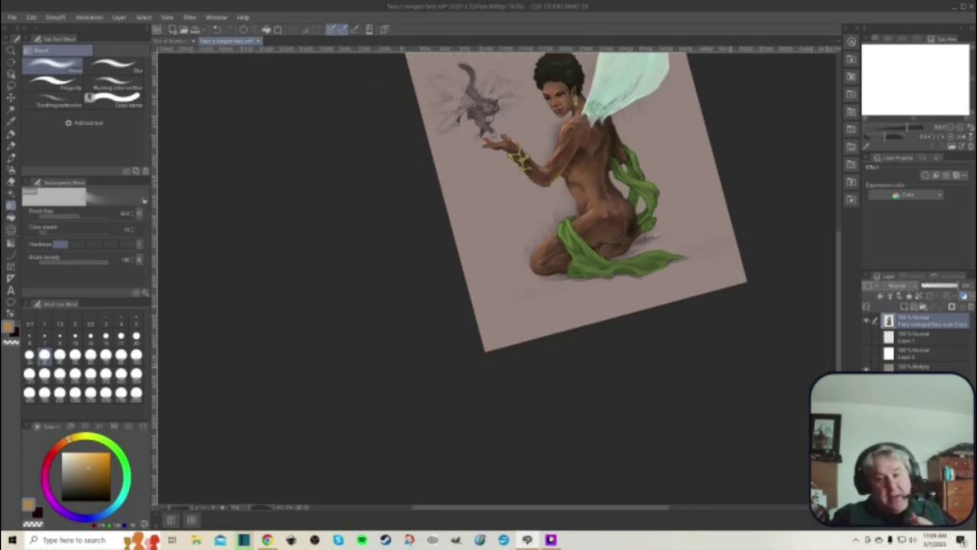
{"action": "left_click_drag", "start_coordinate": [839, 375], "coordinate": [839, 352]}
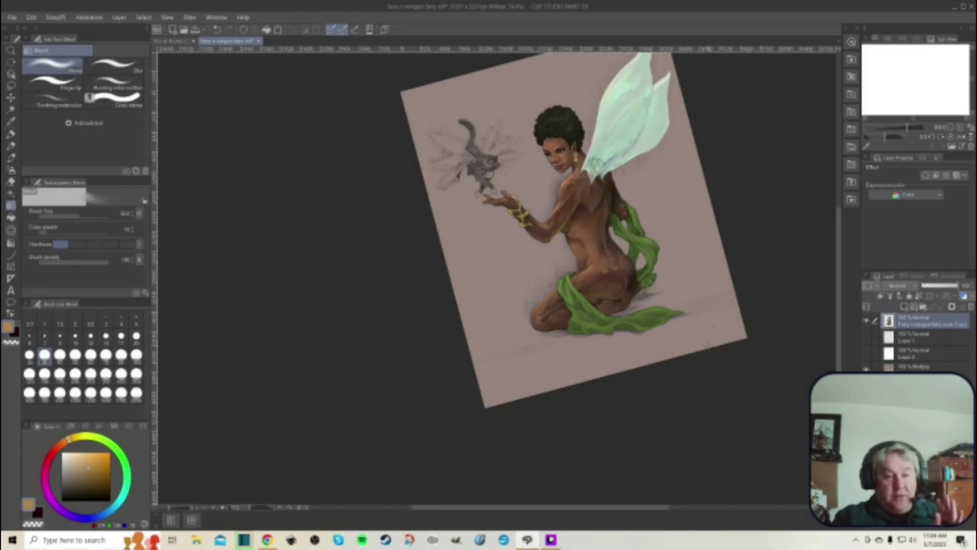
{"action": "scroll", "coordinate": [557, 351], "scroll_direction": "up", "scroll_amount": 4}
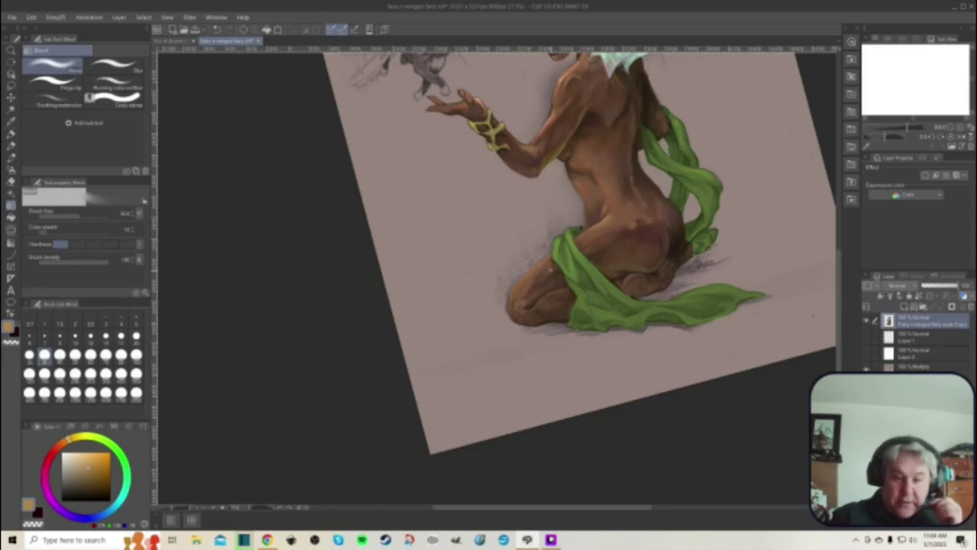
{"action": "left_click", "coordinate": [574, 274], "text": "alt"}
{"action": "left_click", "coordinate": [87, 469]}
{"action": "left_click", "coordinate": [91, 436]}
{"action": "left_click", "coordinate": [89, 462]}
{"action": "left_click", "coordinate": [11, 158]}
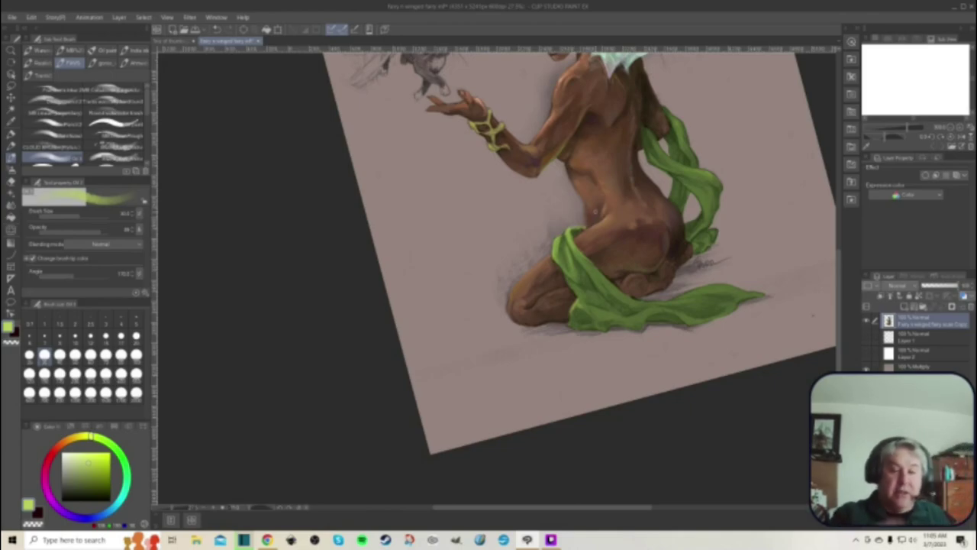
- Model the folds of the thigh drape with sampled dark and light greens, deepening the creases with near-black green
{"action": "left_click", "coordinate": [580, 227], "text": "alt"}
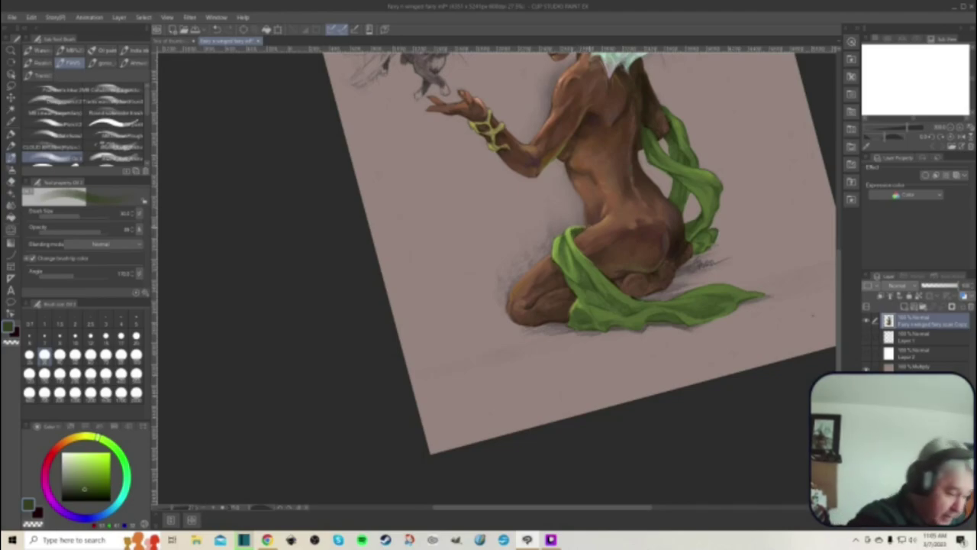
{"action": "left_click", "coordinate": [86, 495]}
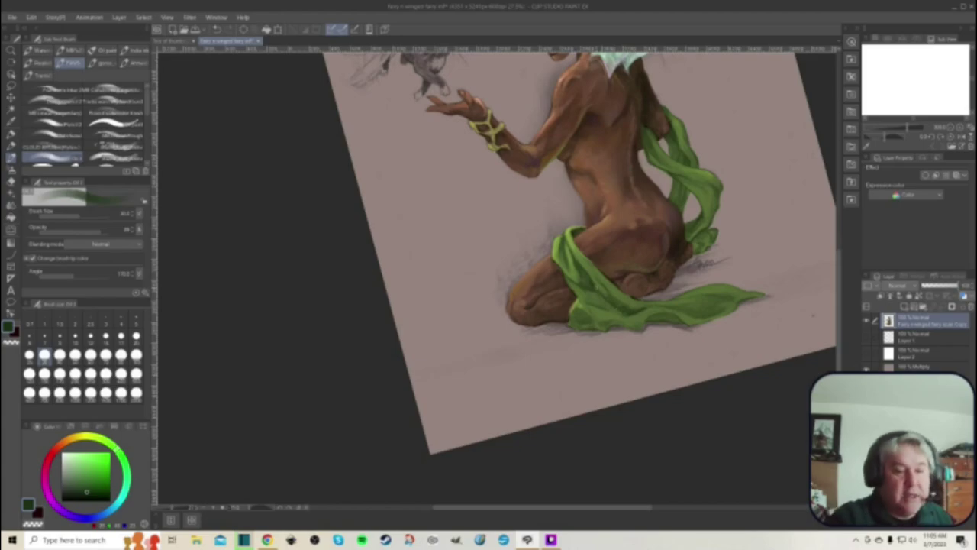
{"action": "left_click", "coordinate": [91, 486]}
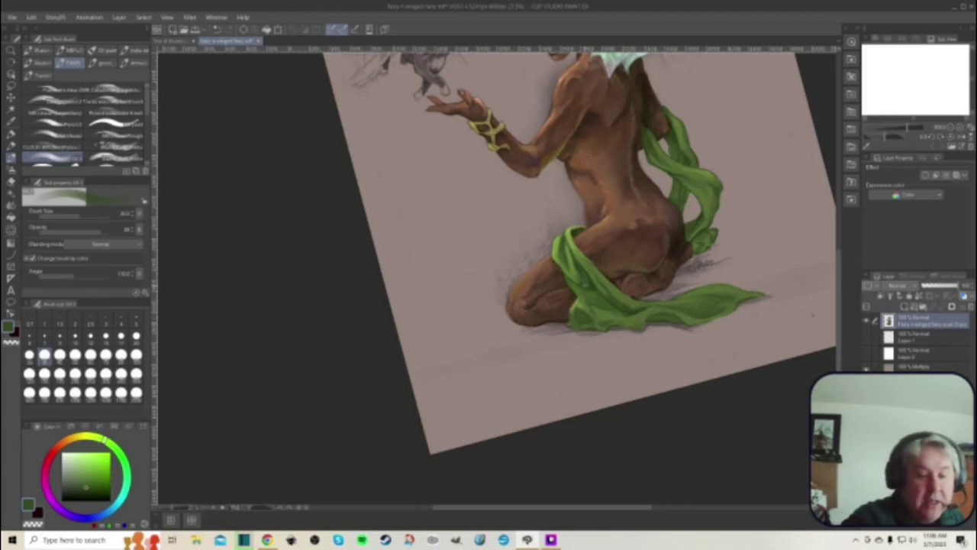
{"action": "left_click", "coordinate": [574, 324], "text": "alt"}
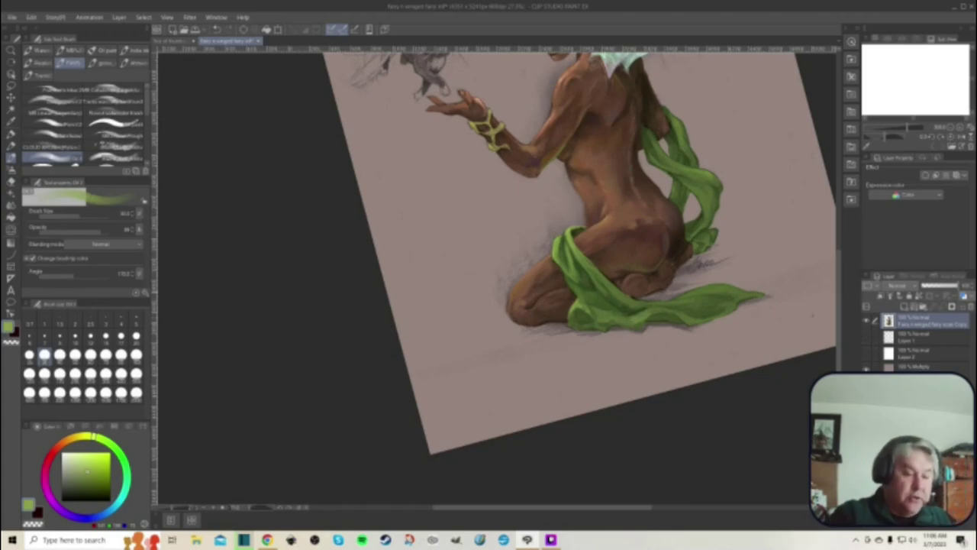
{"action": "left_click", "coordinate": [577, 285], "text": "alt"}
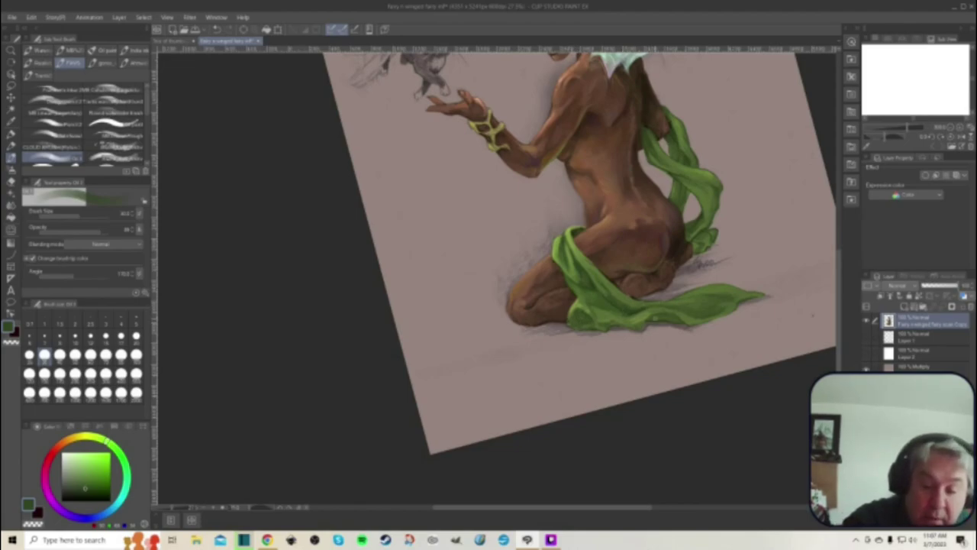
{"action": "left_click", "coordinate": [85, 495]}
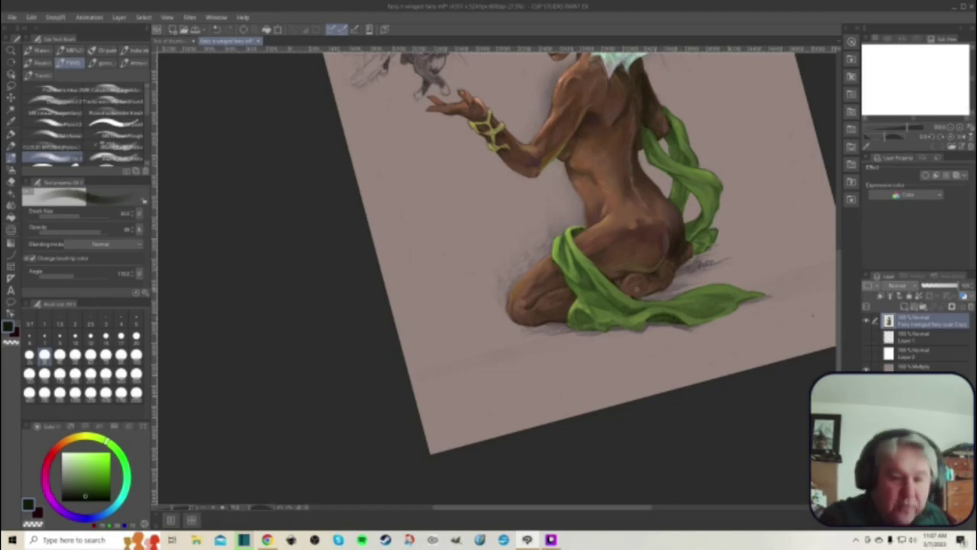
- Build up the drape lying on the ground with light yellow-green, fresh green and mid-green strokes along its folds
{"action": "left_click", "coordinate": [641, 336], "text": "alt"}
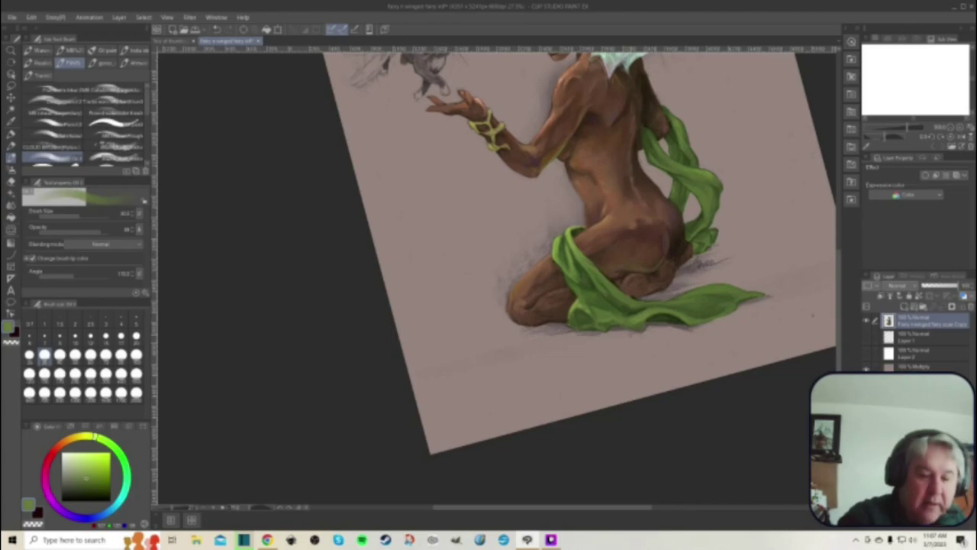
{"action": "left_click_drag", "start_coordinate": [86, 478], "coordinate": [91, 460]}
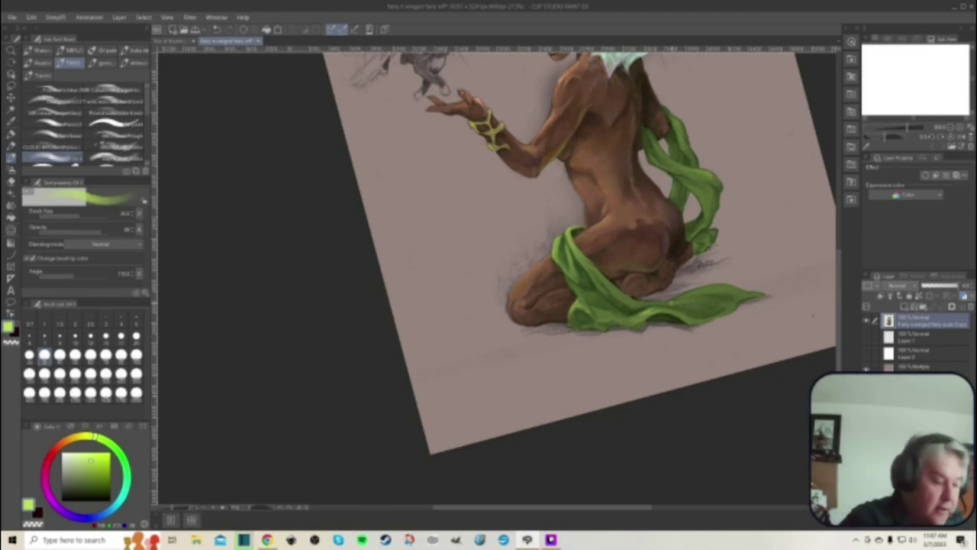
{"action": "left_click", "coordinate": [93, 464]}
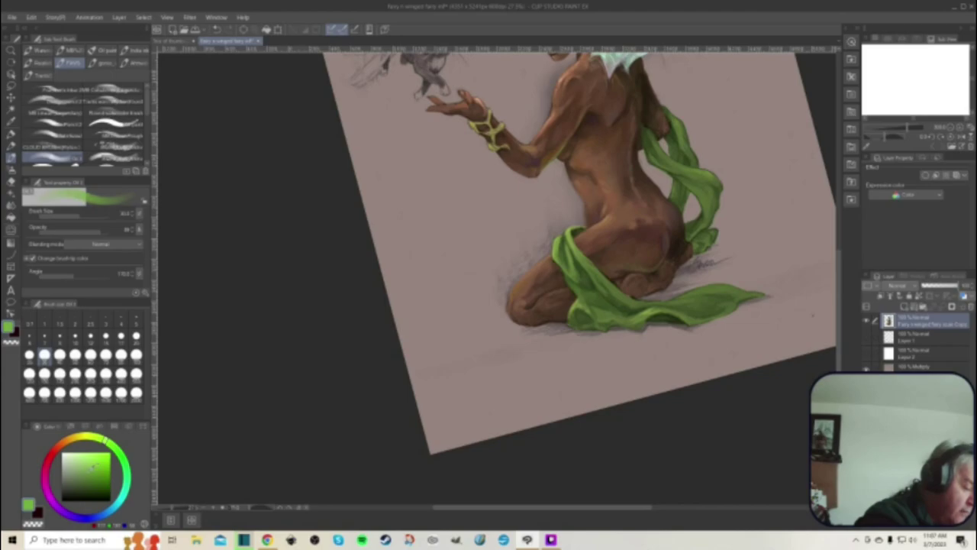
{"action": "left_click", "coordinate": [86, 477]}
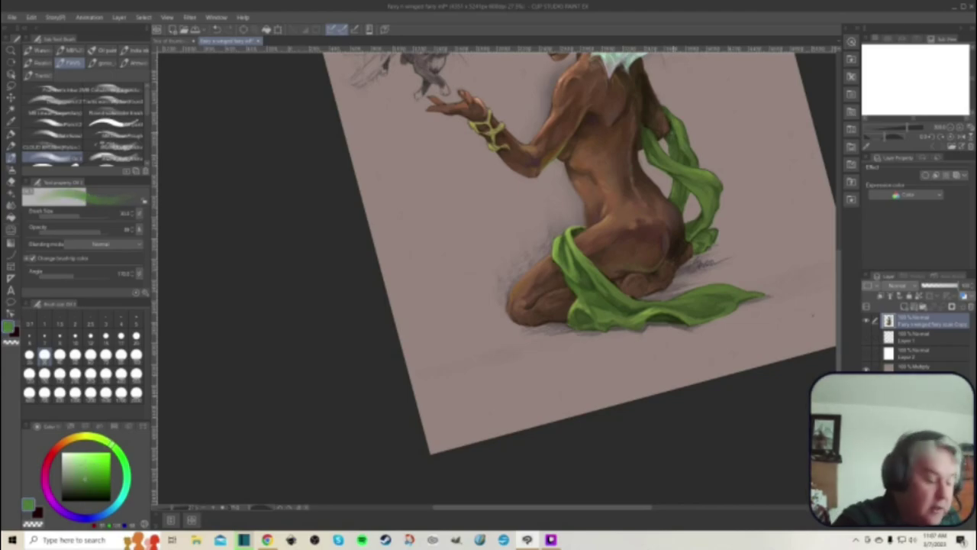
- Deepen the drape's shadow folds with dark bluish green
{"action": "left_click", "coordinate": [86, 487]}
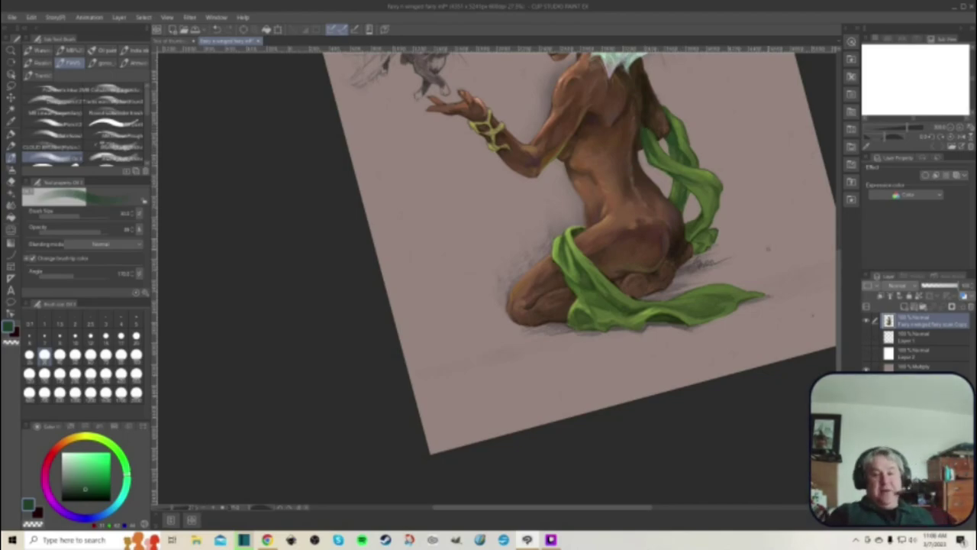
{"action": "scroll", "coordinate": [774, 278], "scroll_direction": "down", "scroll_amount": 2}
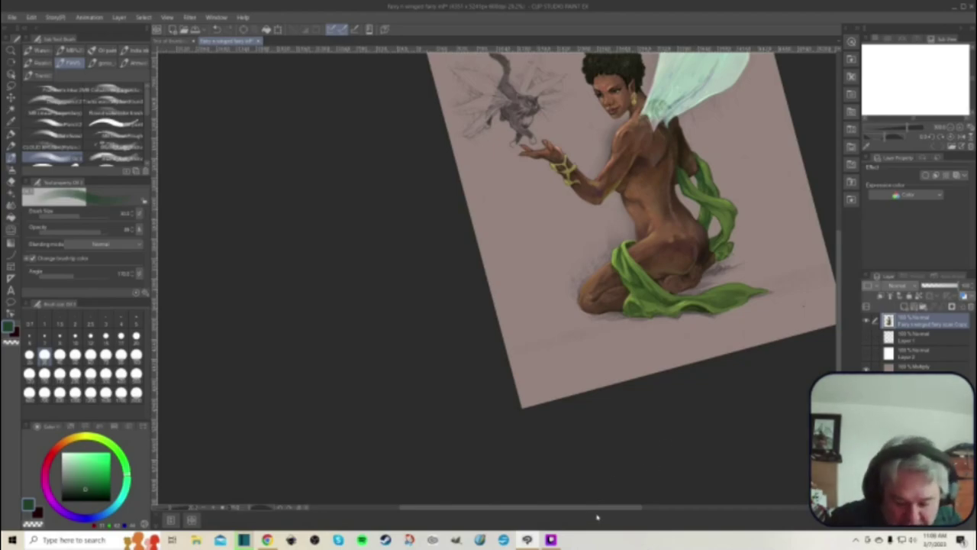
{"action": "left_click_drag", "start_coordinate": [606, 507], "coordinate": [638, 507]}
{"action": "left_click_drag", "start_coordinate": [840, 328], "coordinate": [839, 308]}
{"action": "scroll", "coordinate": [720, 332], "scroll_direction": "up", "scroll_amount": 3}
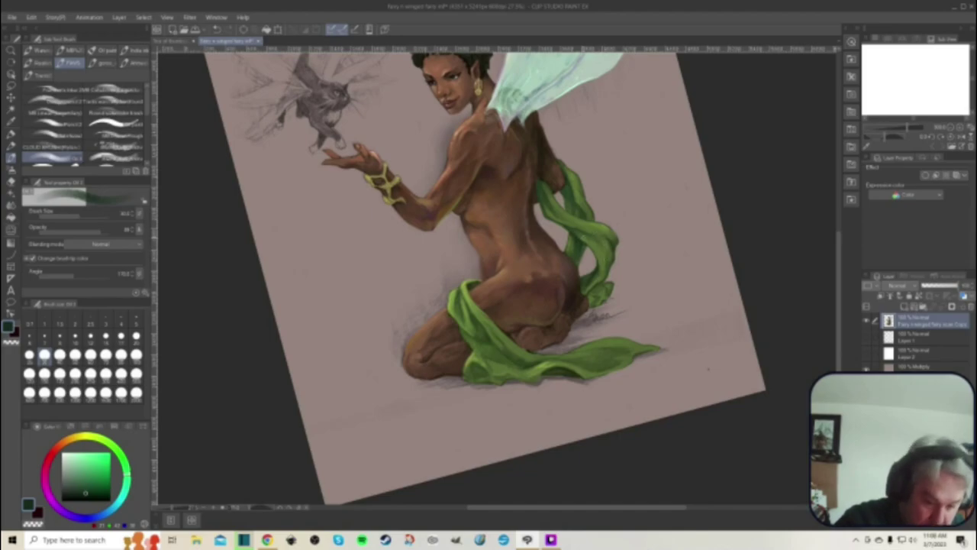
- Shade the drape with muted blue-grey using the round watercolor brush at size 100, and return to the previous paint brush with a sampled green
{"action": "left_click", "coordinate": [464, 301], "text": "alt"}
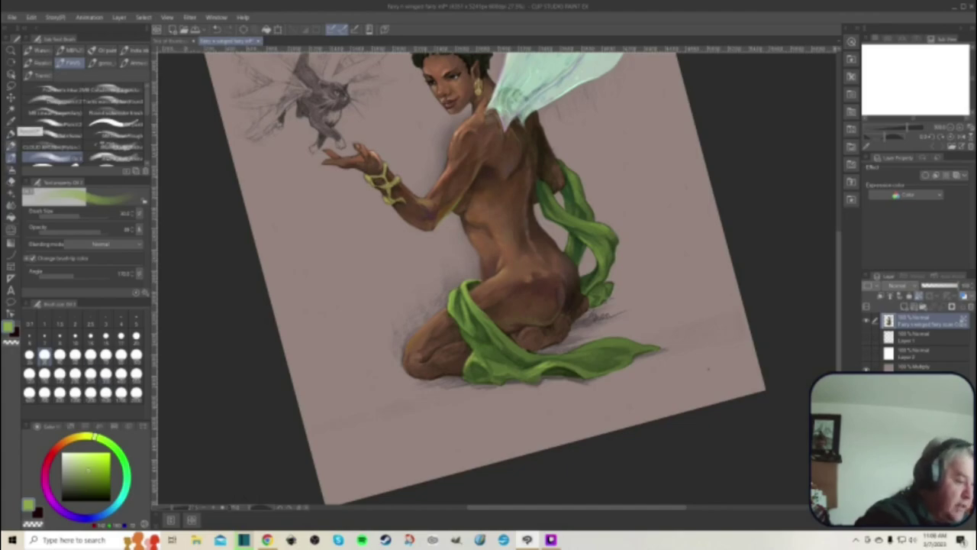
{"action": "mouse_move", "coordinate": [95, 436]}
{"action": "left_mouse_down"}
{"action": "mouse_move", "coordinate": [125, 462]}
{"action": "mouse_move", "coordinate": [103, 514]}
{"action": "left_mouse_up"}
{"action": "left_click_drag", "start_coordinate": [90, 470], "coordinate": [73, 476]}
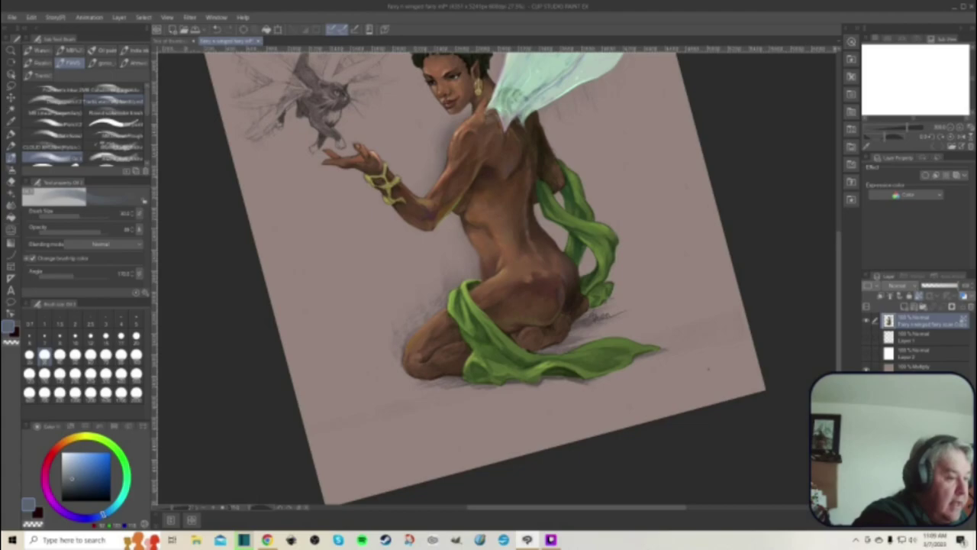
{"action": "left_click", "coordinate": [114, 113]}
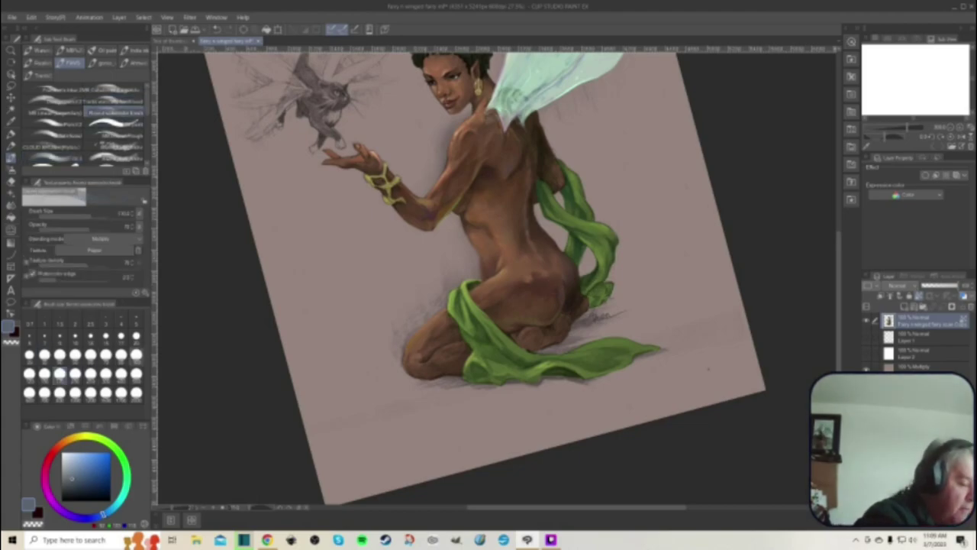
{"action": "left_click", "coordinate": [136, 356]}
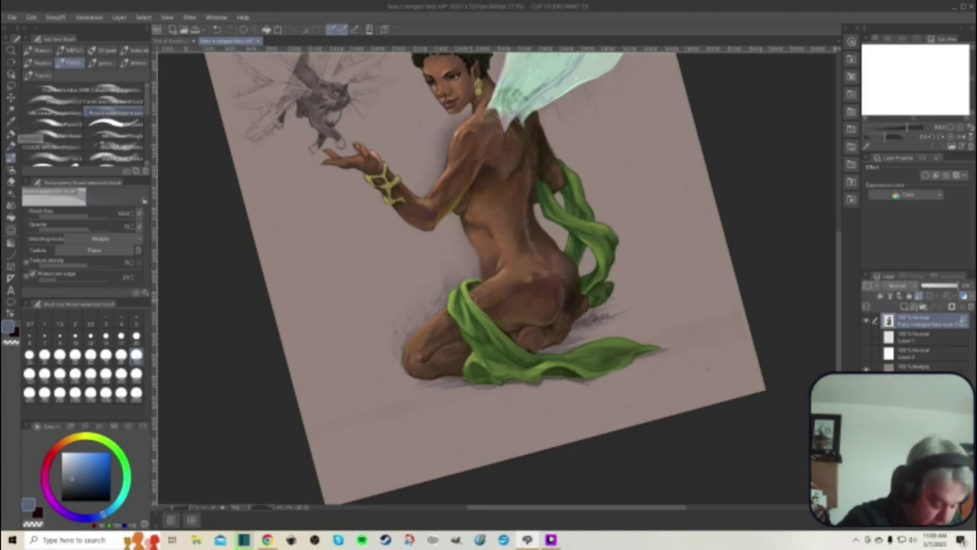
{"action": "left_click", "coordinate": [467, 318], "text": "alt"}
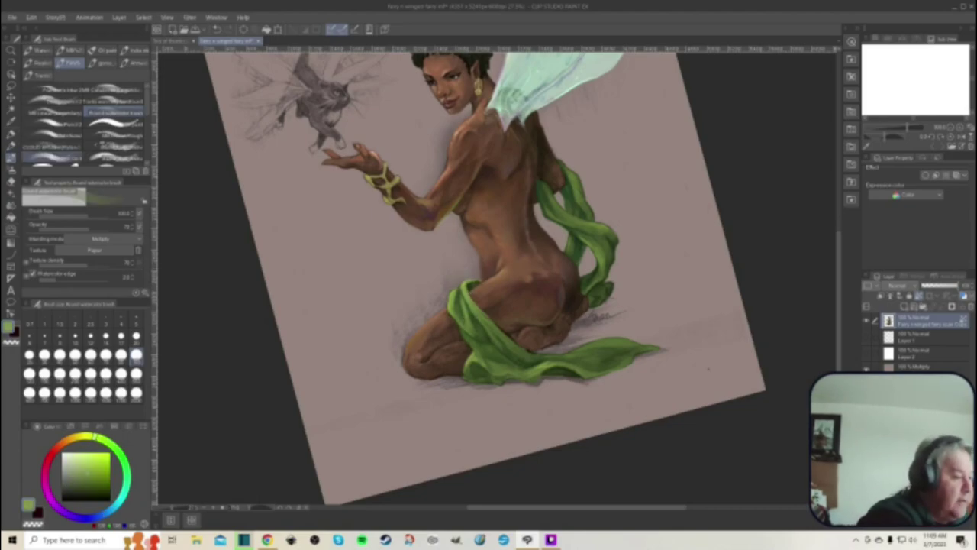
{"action": "left_click", "coordinate": [51, 157]}
- Examine the drape and the whole figure at different canvas rotations and magnifications, bringing the canvas back upright
{"action": "left_click_drag", "start_coordinate": [837, 274], "coordinate": [838, 295]}
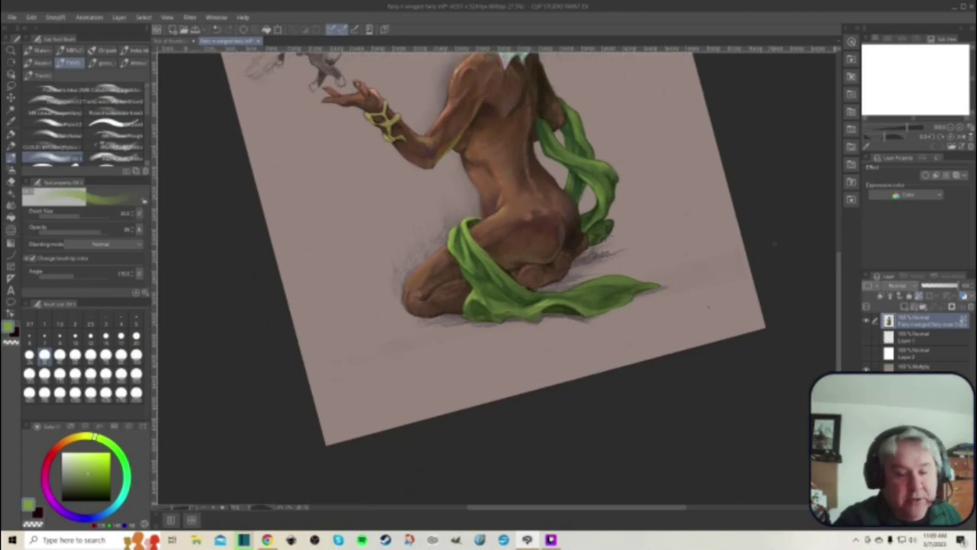
{"action": "left_click", "coordinate": [279, 507]}
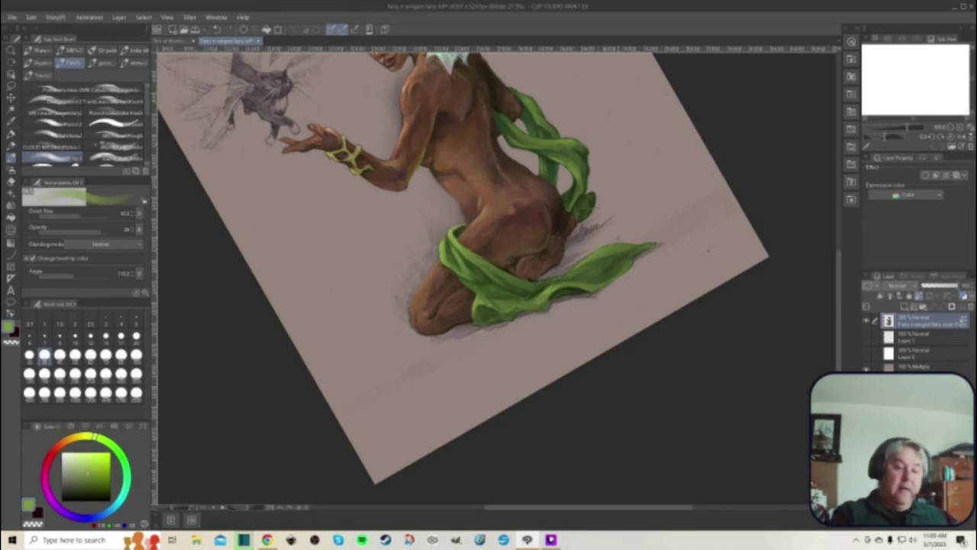
{"action": "left_click_drag", "start_coordinate": [658, 297], "coordinate": [630, 314]}
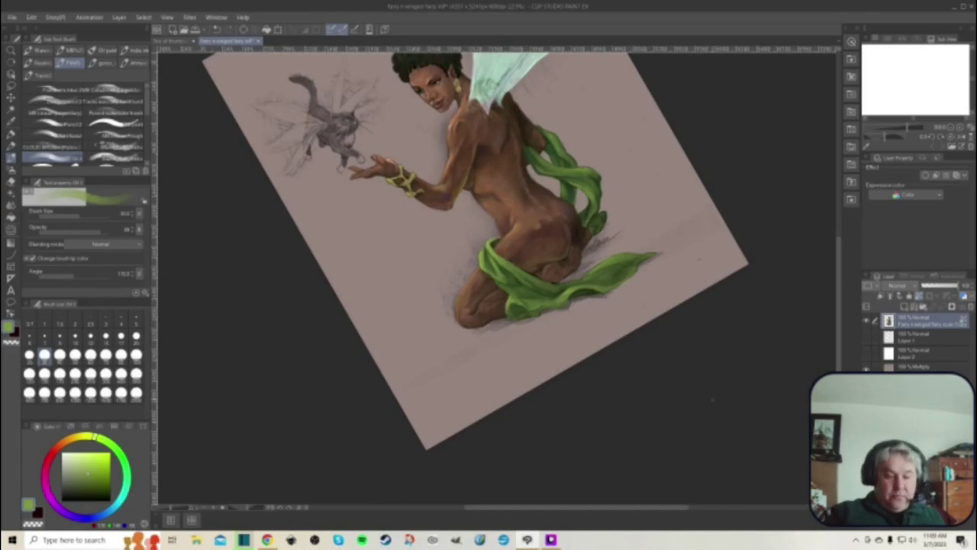
{"action": "left_click", "coordinate": [291, 509]}
{"action": "left_click", "coordinate": [290, 509]}
{"action": "left_click", "coordinate": [291, 509]}
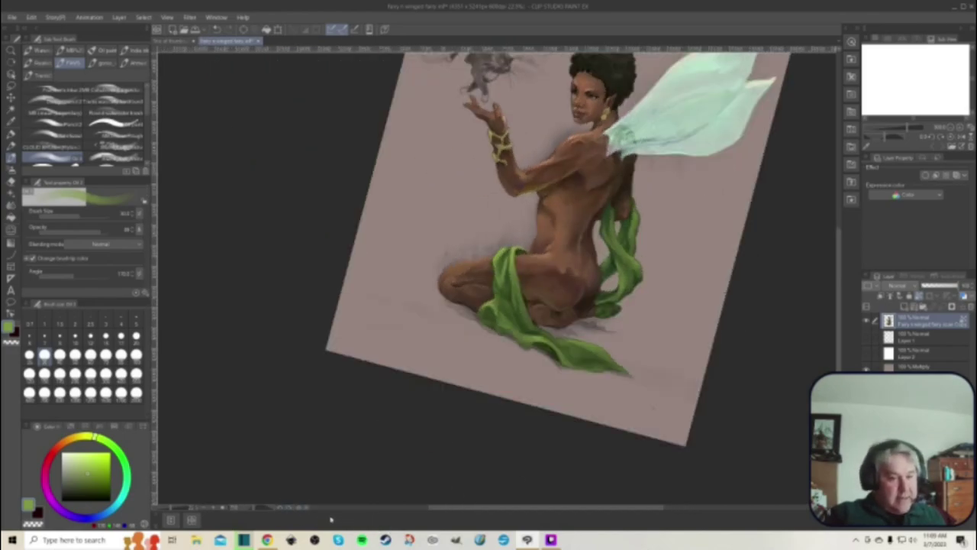
{"action": "left_click", "coordinate": [284, 509]}
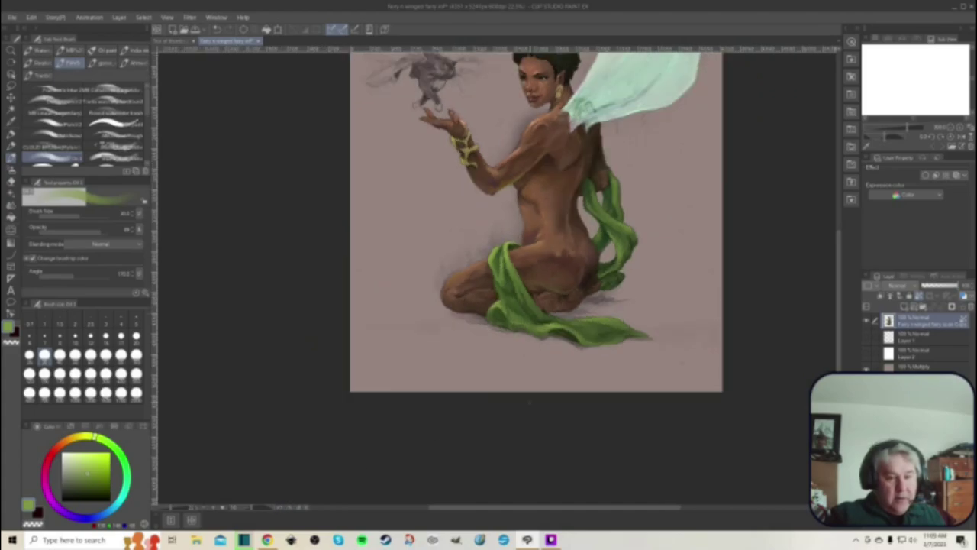
{"action": "scroll", "coordinate": [840, 367], "scroll_direction": "up", "scroll_amount": 2}
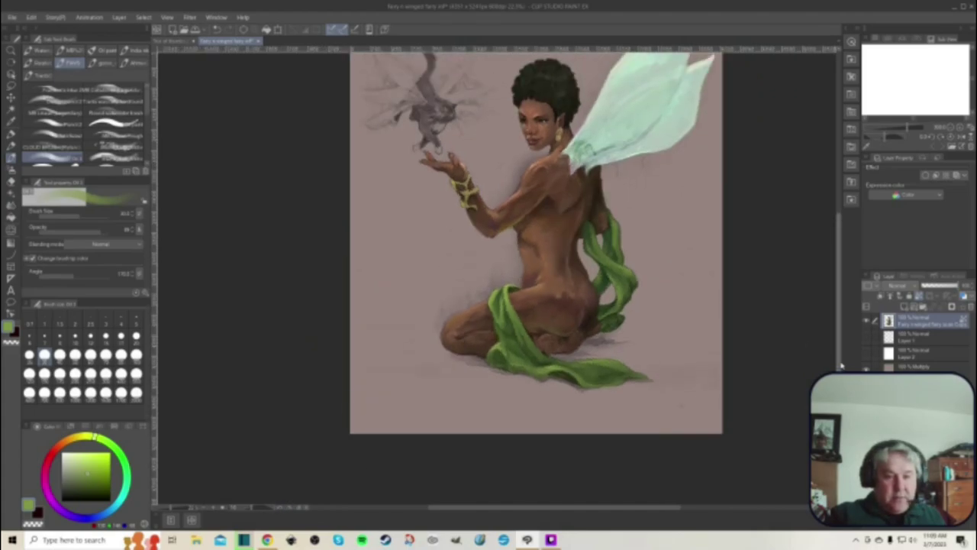
{"action": "scroll", "coordinate": [593, 359], "scroll_direction": "up", "scroll_amount": 1}
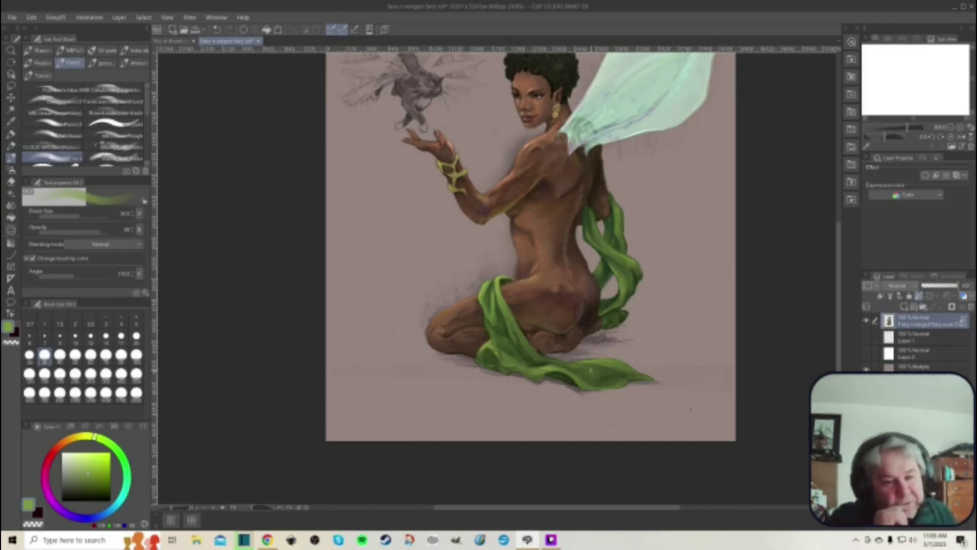
- Shade the green drape with the round watercolor brush at size 25, and smooth the strokes with the Blend tool
{"action": "scroll", "coordinate": [590, 370], "scroll_direction": "up", "scroll_amount": 1}
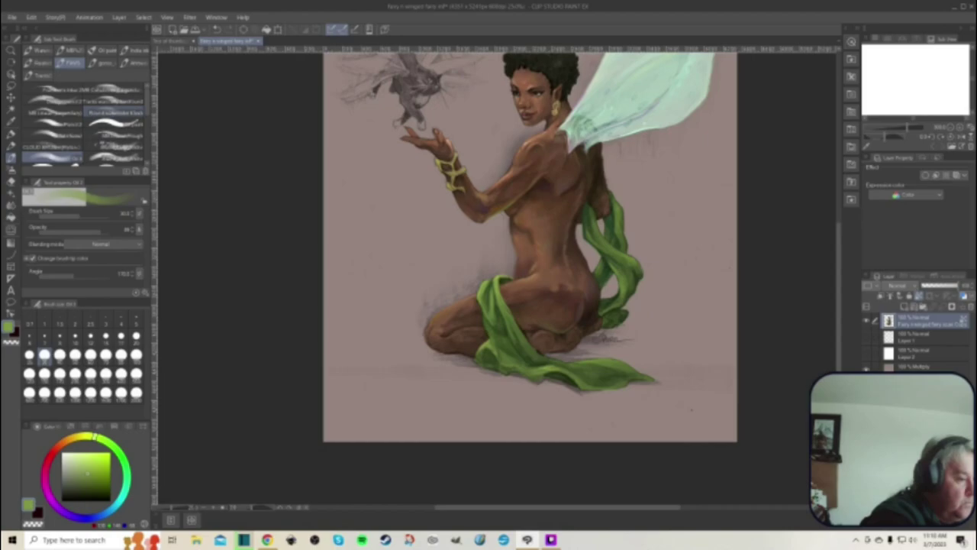
{"action": "left_click", "coordinate": [115, 112]}
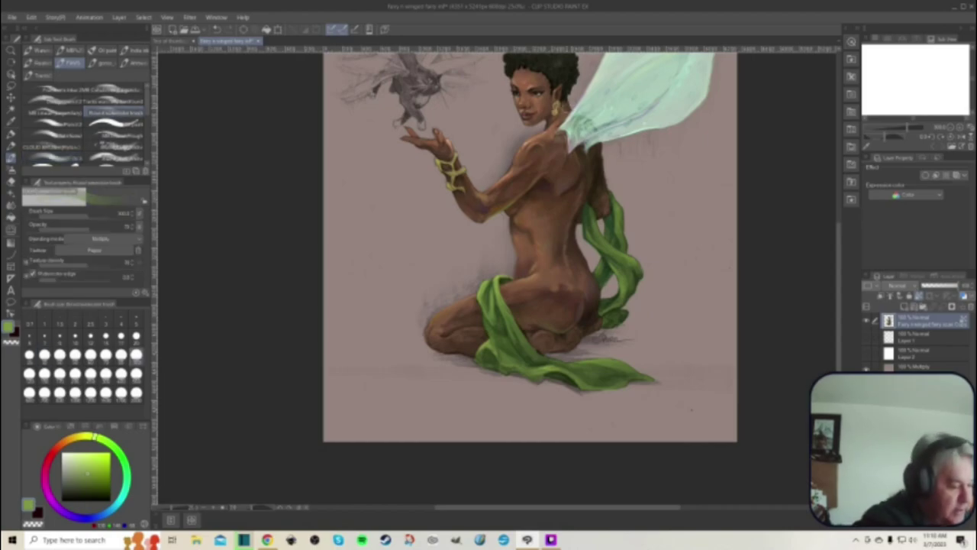
{"action": "left_click", "coordinate": [29, 354]}
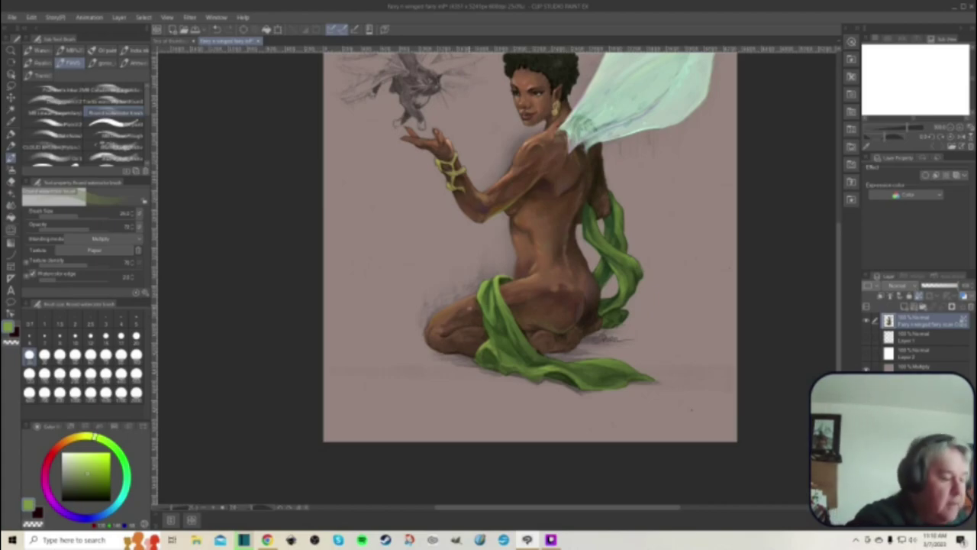
{"action": "key", "text": "j"}
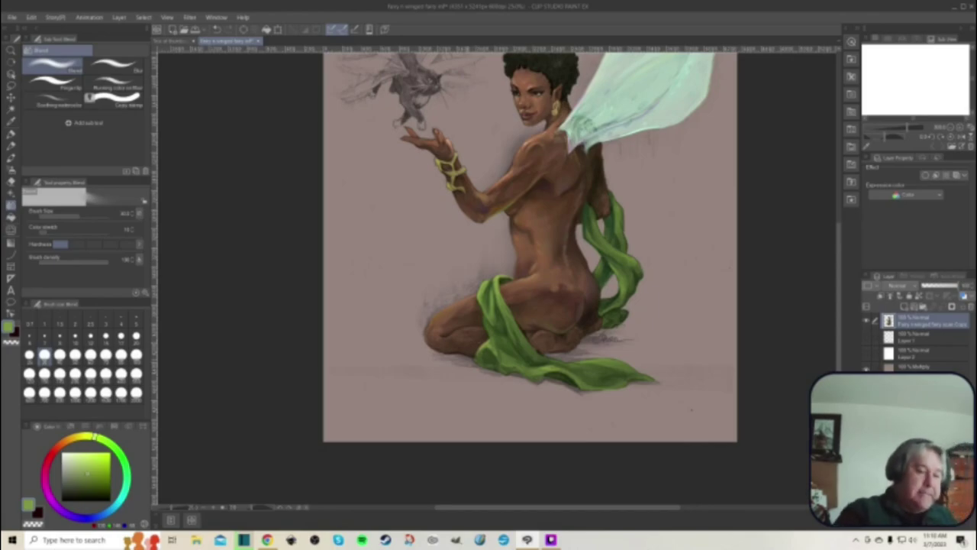
- Work a muted violet-blue into the kneeling figure's shading with the round watercolor and paint brushes, and blend it in
{"action": "left_click", "coordinate": [86, 518]}
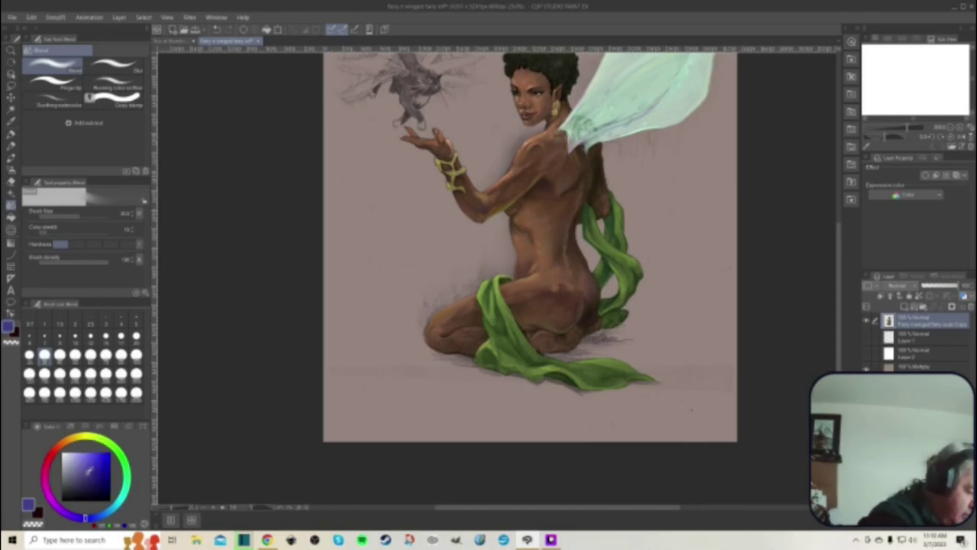
{"action": "key", "text": "b"}
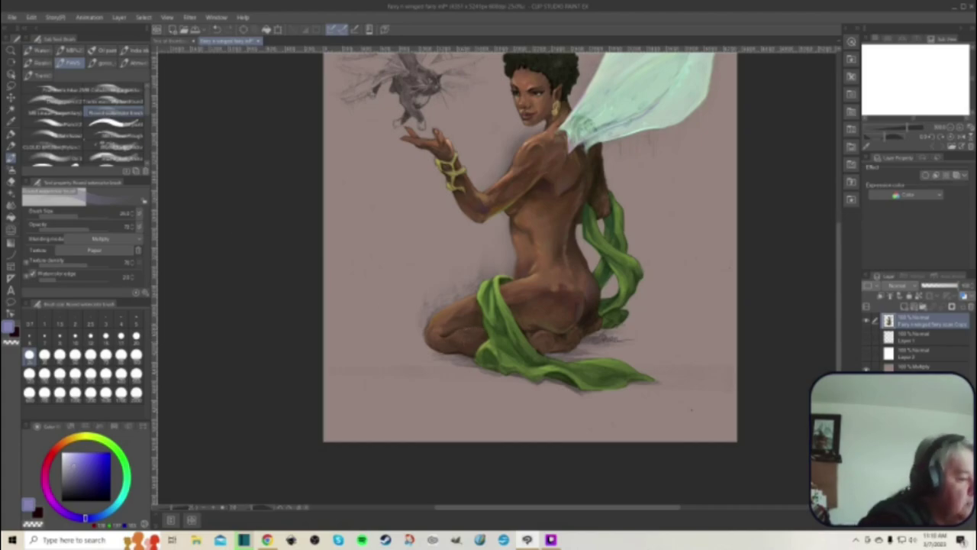
{"action": "left_click", "coordinate": [77, 156]}
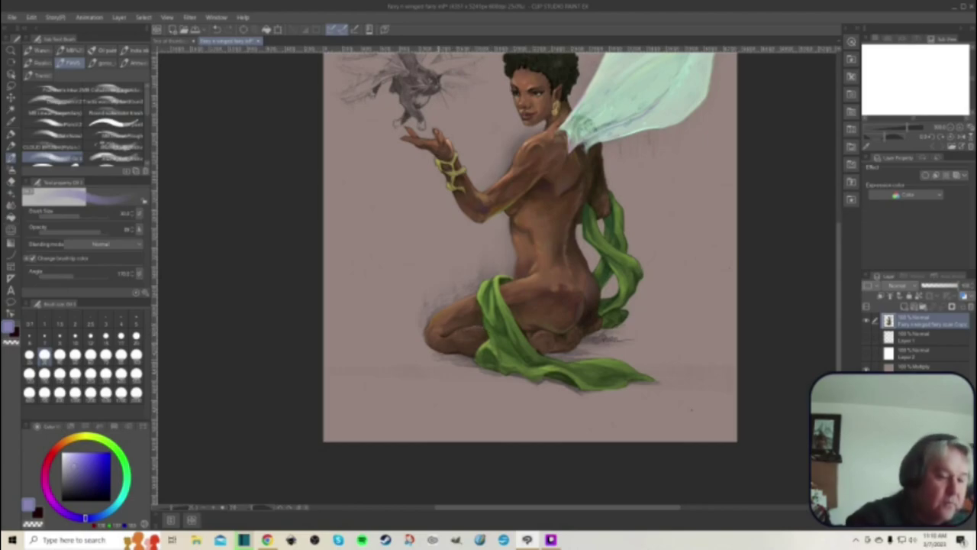
{"action": "left_click", "coordinate": [10, 204]}
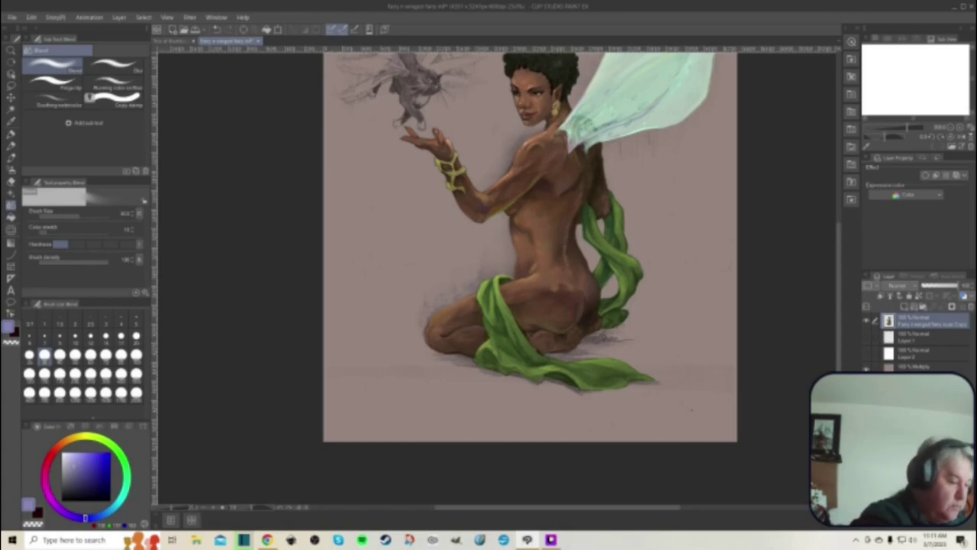
{"action": "key", "text": "b"}
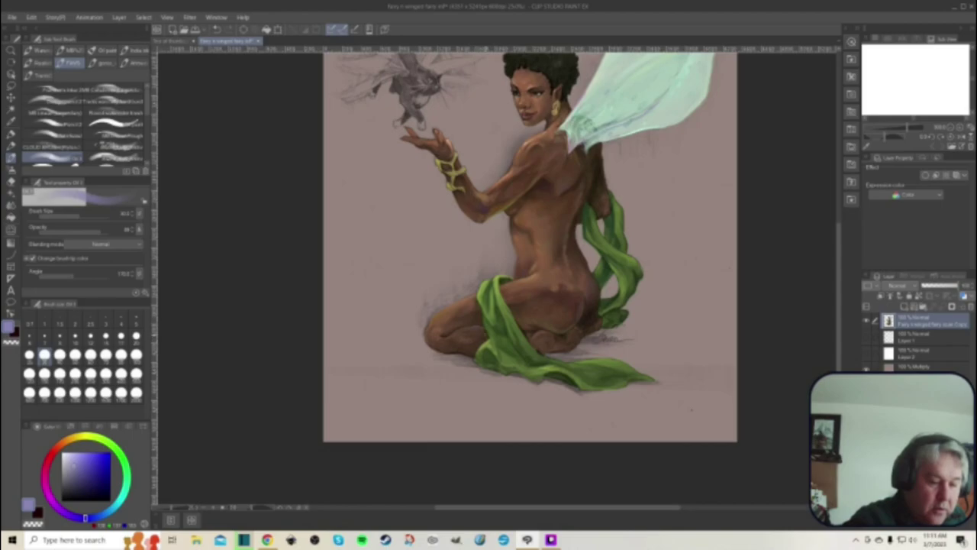
- Deepen the skin shadows around the thigh and hip with dark maroon, starting from a dark tone sampled beside the drape
{"action": "left_click", "coordinate": [486, 355], "text": "alt"}
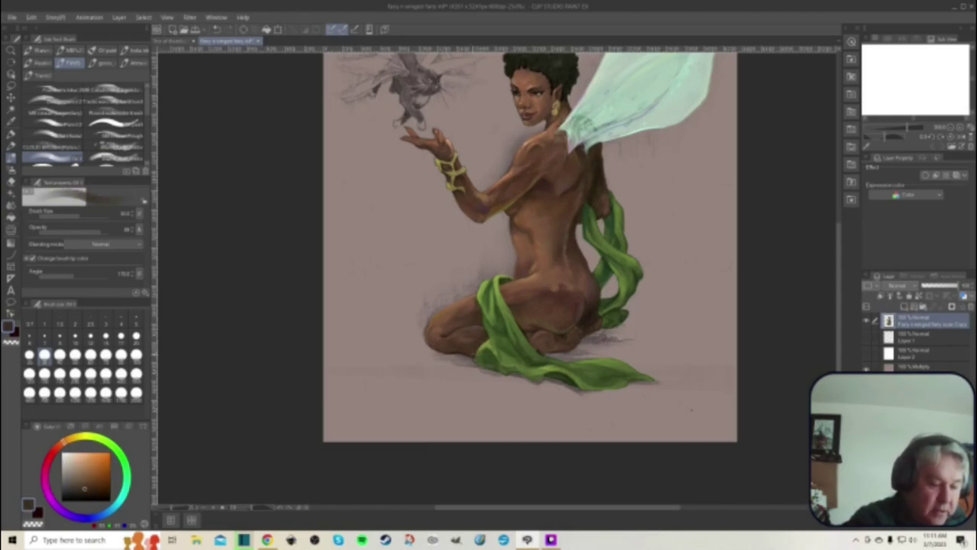
{"action": "left_click", "coordinate": [55, 449]}
{"action": "left_click", "coordinate": [93, 488]}
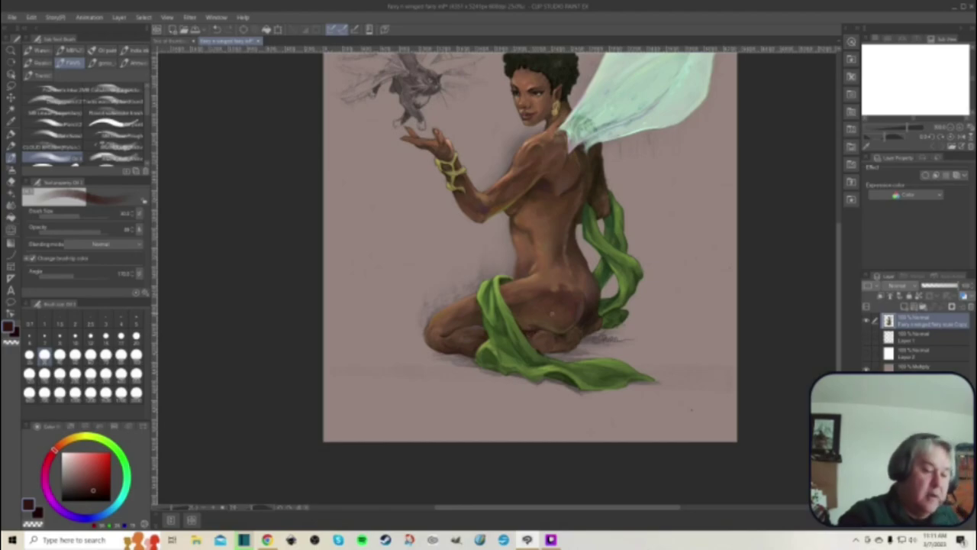
- Model the tucked foot and the underside of the hip with muted red, mid reddish-brown and dark brown strokes
{"action": "left_click_drag", "start_coordinate": [90, 473], "coordinate": [81, 471]}
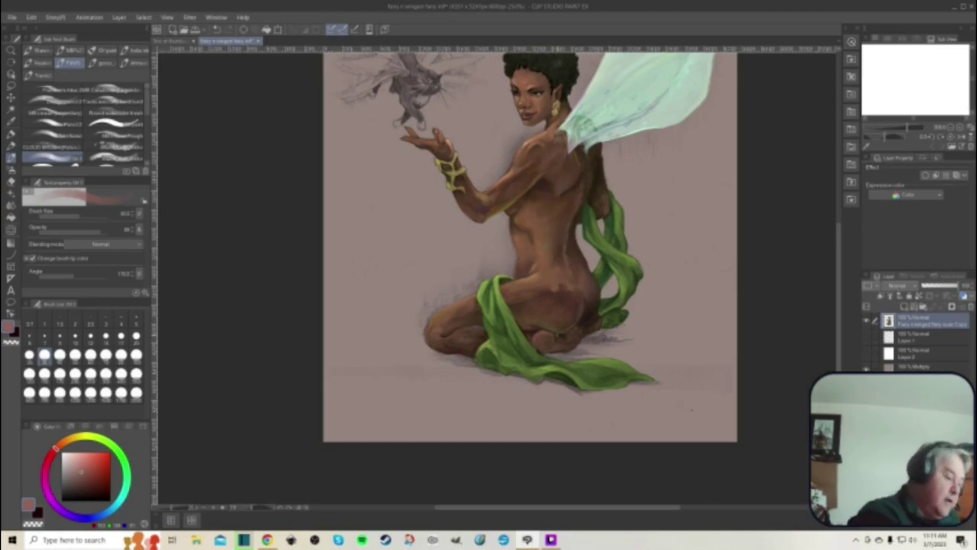
{"action": "left_click_drag", "start_coordinate": [91, 471], "coordinate": [87, 479]}
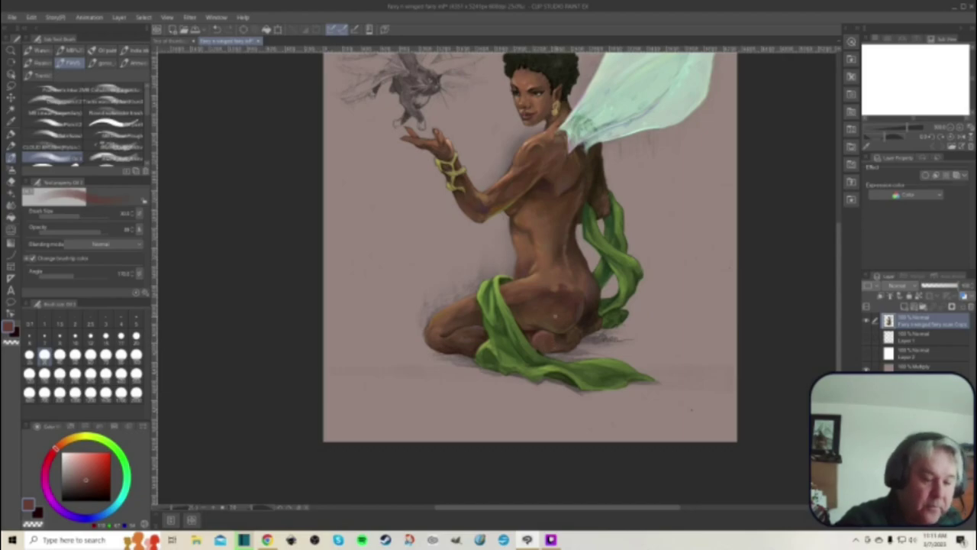
{"action": "left_click", "coordinate": [84, 485]}
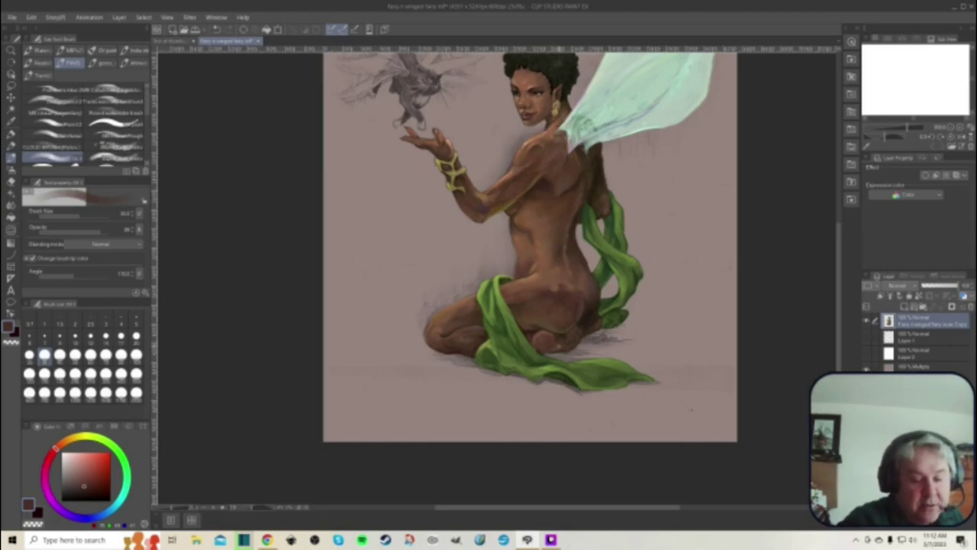
{"action": "left_click_drag", "start_coordinate": [84, 486], "coordinate": [89, 479]}
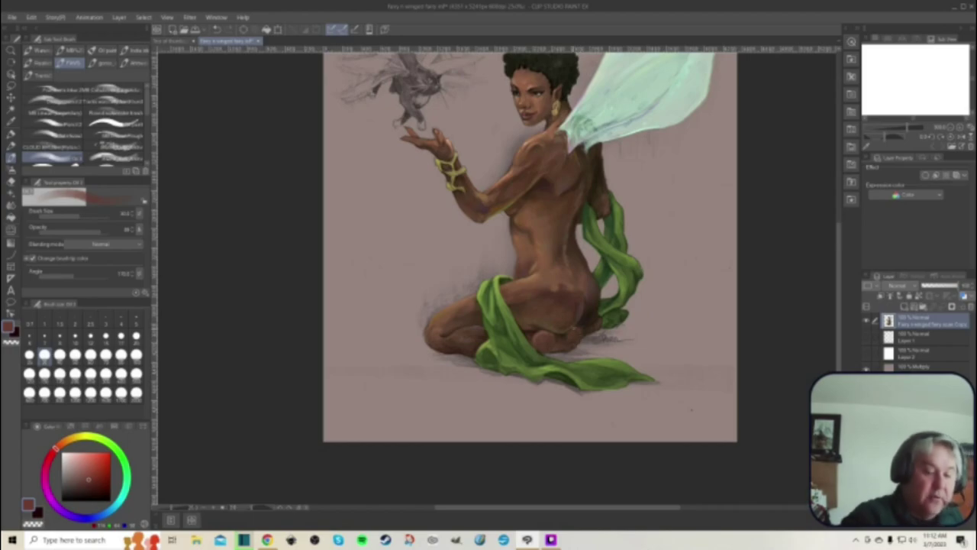
{"action": "left_click", "coordinate": [86, 489]}
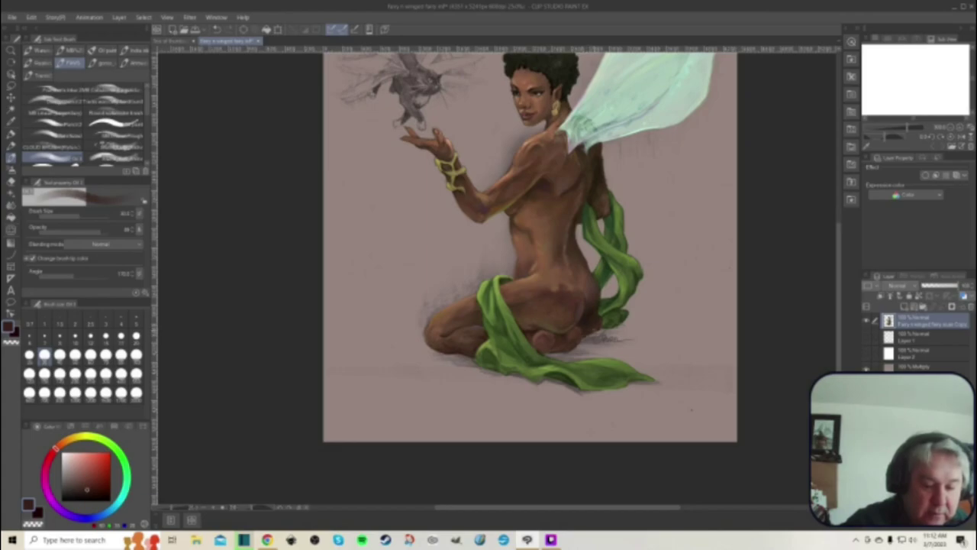
{"action": "left_click", "coordinate": [89, 484]}
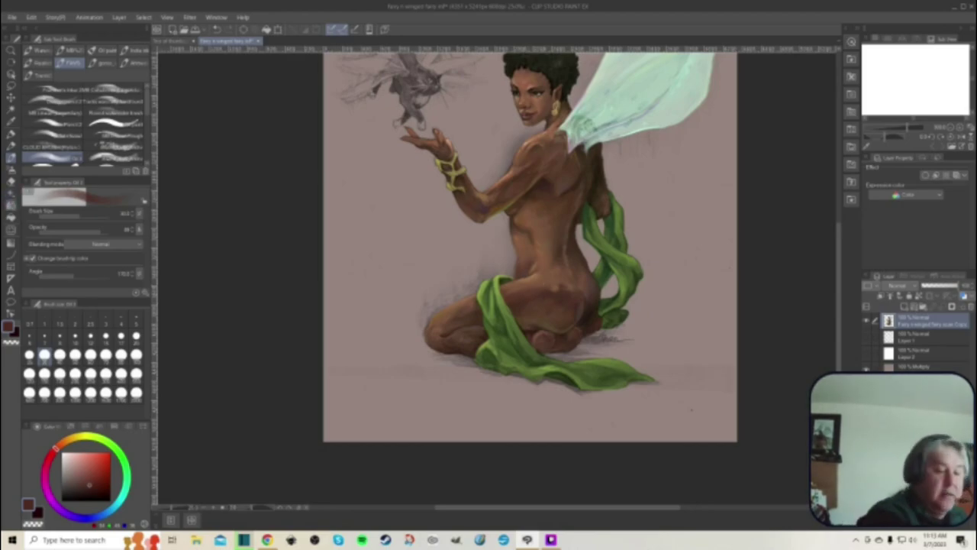
- Blend the reddish-brown shading on the foot and hip, and toggle the painted fairy layer's visibility to check it
{"action": "left_click", "coordinate": [10, 205]}
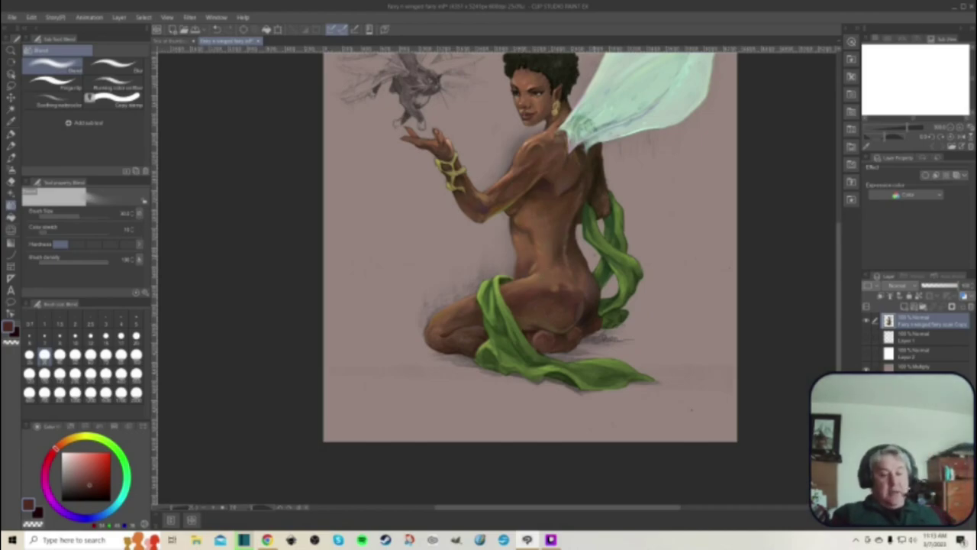
{"action": "scroll", "coordinate": [577, 269], "scroll_direction": "down", "scroll_amount": 2}
{"action": "scroll", "coordinate": [563, 296], "scroll_direction": "up", "scroll_amount": 2}
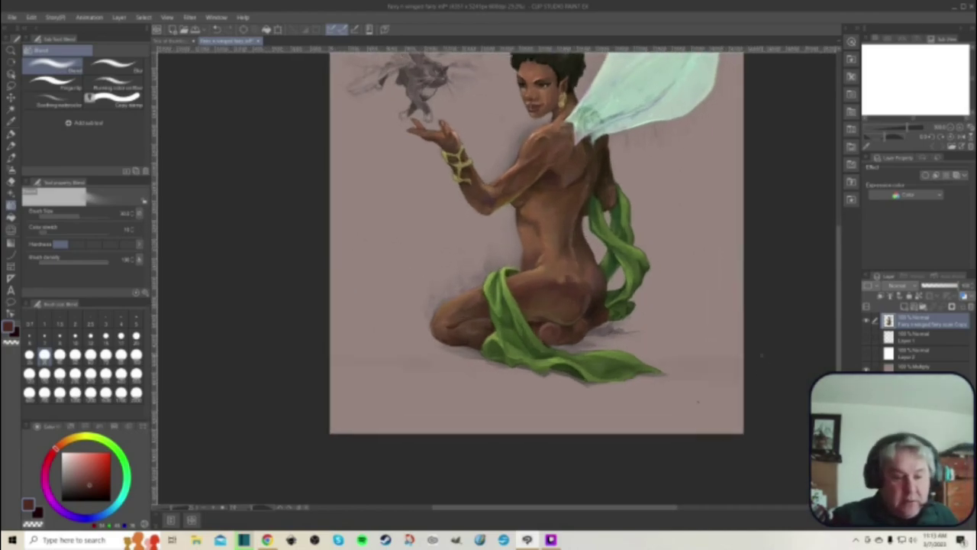
{"action": "scroll", "coordinate": [756, 354], "scroll_direction": "up", "scroll_amount": 1}
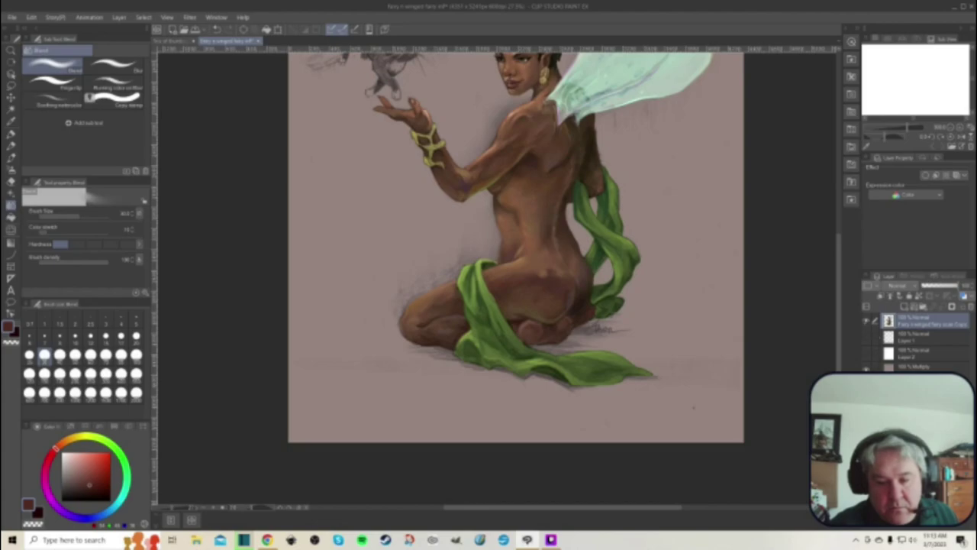
{"action": "left_click", "coordinate": [866, 321]}
{"action": "left_click", "coordinate": [866, 321]}
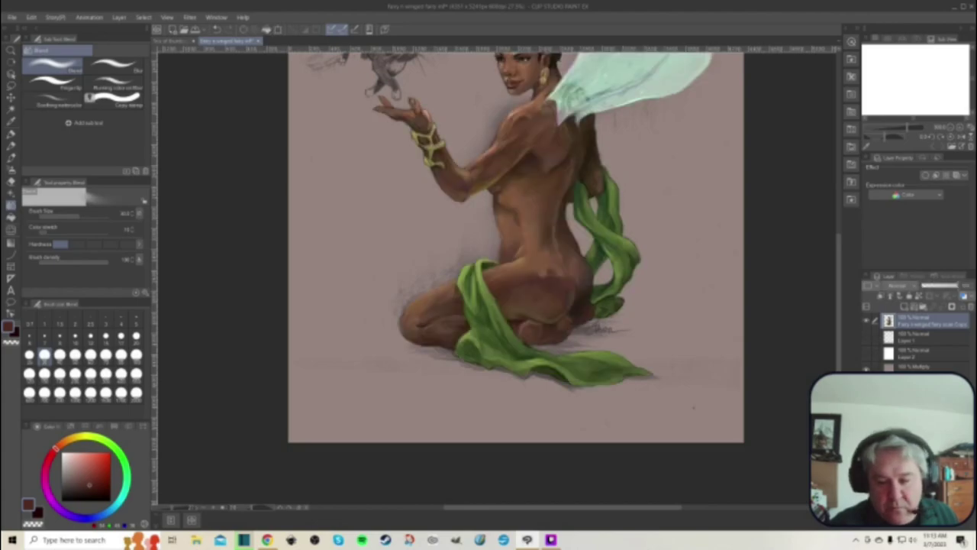
- Smooth the grey pencil hatching beside the knee and torso on the underlying background layer with Blend at size 70
{"action": "left_click", "coordinate": [920, 386]}
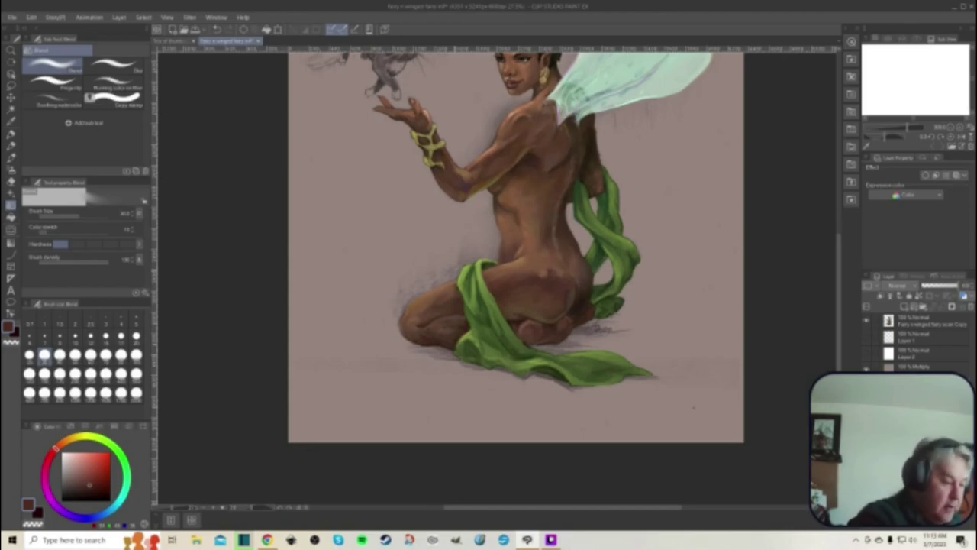
{"action": "left_click", "coordinate": [106, 354]}
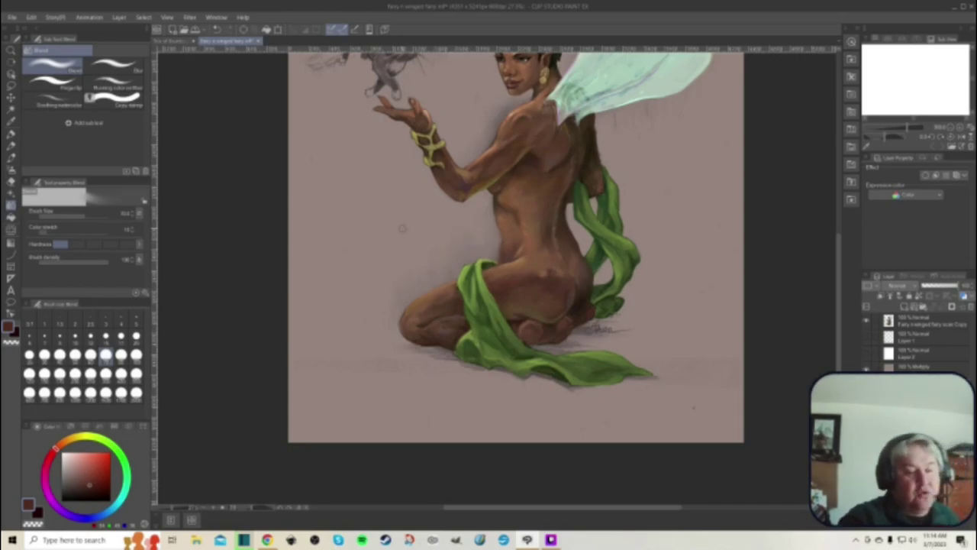
{"action": "scroll", "coordinate": [427, 206], "scroll_direction": "down", "scroll_amount": 1}
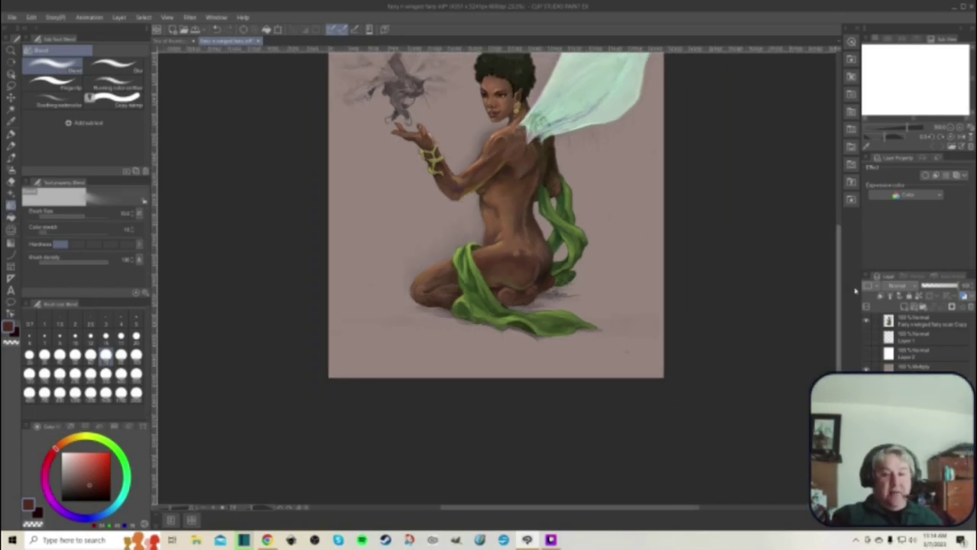
{"action": "left_click_drag", "start_coordinate": [842, 313], "coordinate": [843, 263]}
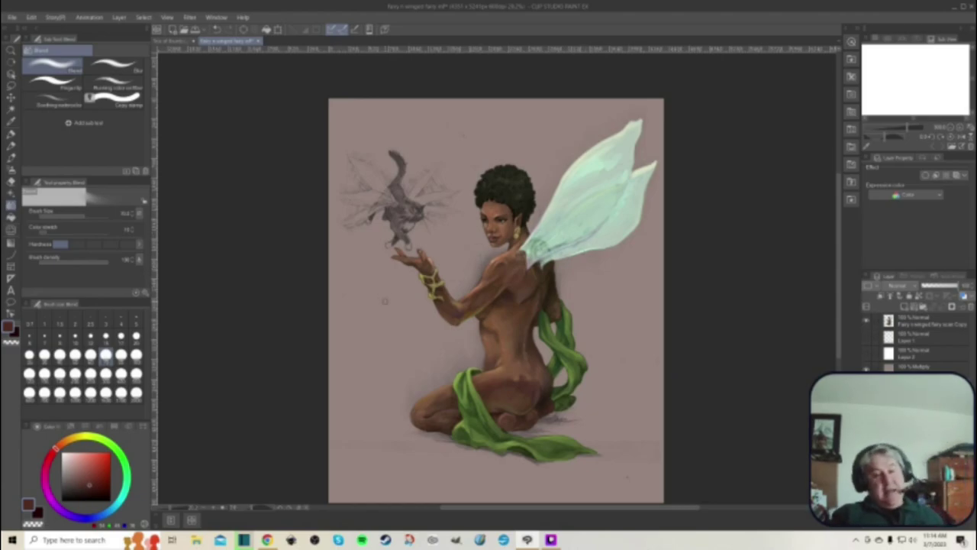
{"action": "scroll", "coordinate": [388, 304], "scroll_direction": "down", "scroll_amount": 1}
{"action": "left_click_drag", "start_coordinate": [658, 507], "coordinate": [626, 508]}
{"action": "scroll", "coordinate": [557, 446], "scroll_direction": "up", "scroll_amount": 3}
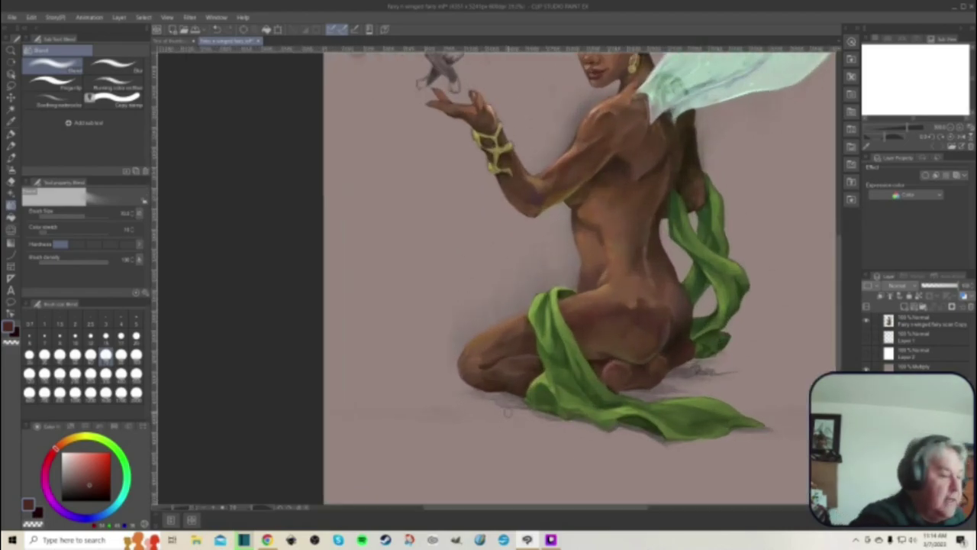
- Sample the upper arm's orange-brown skin tone, lighten it to a pale orange, and make the painted fairy layer active for highlights
{"action": "key", "text": "b"}
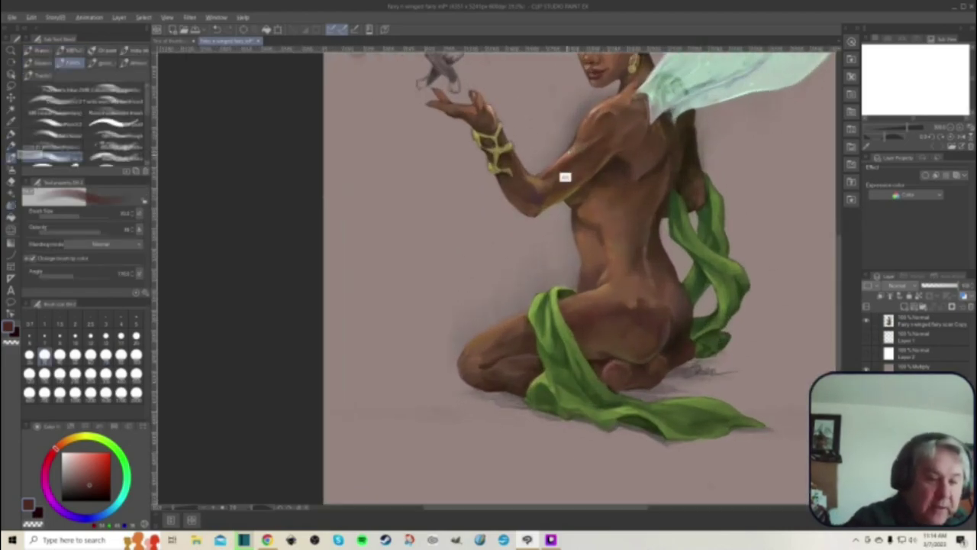
{"action": "left_click", "coordinate": [569, 173], "text": "alt"}
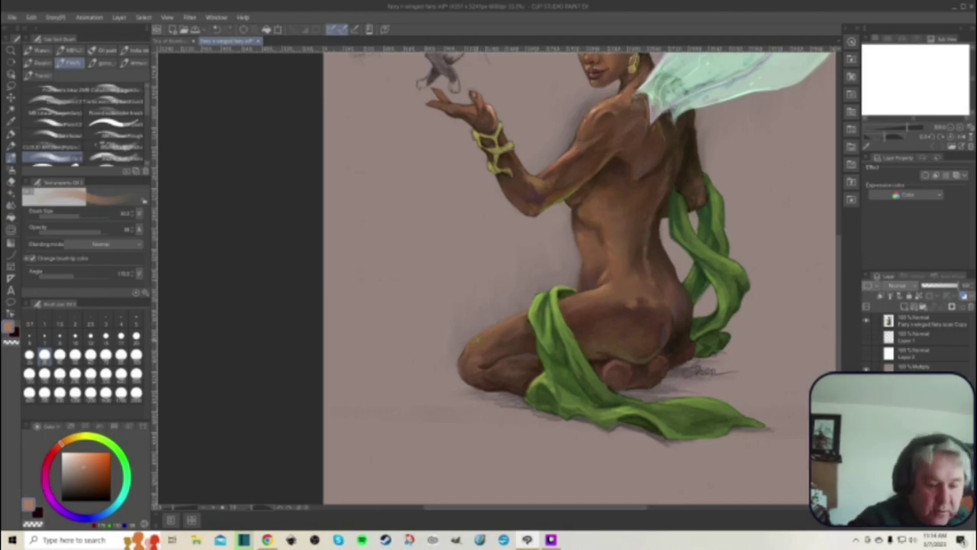
{"action": "left_click", "coordinate": [84, 459]}
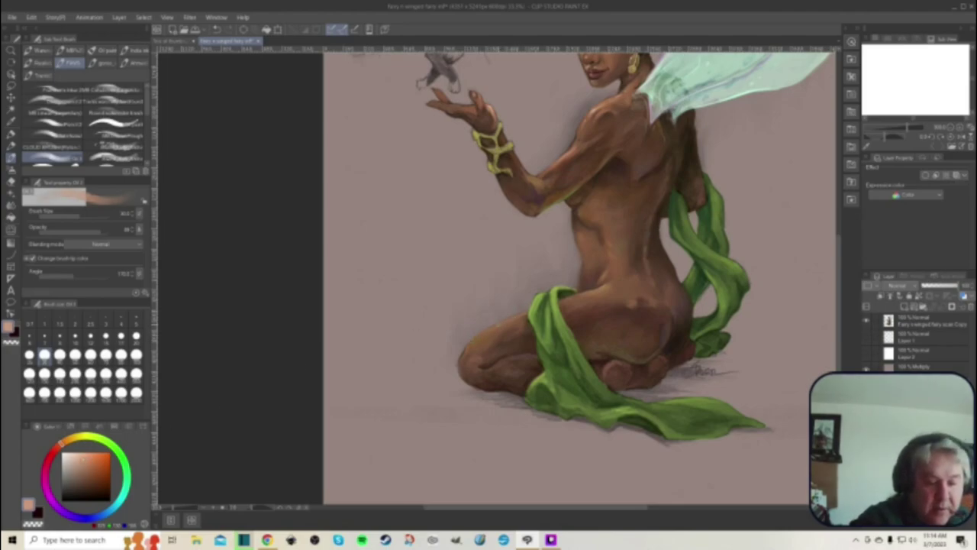
{"action": "left_click", "coordinate": [924, 321]}
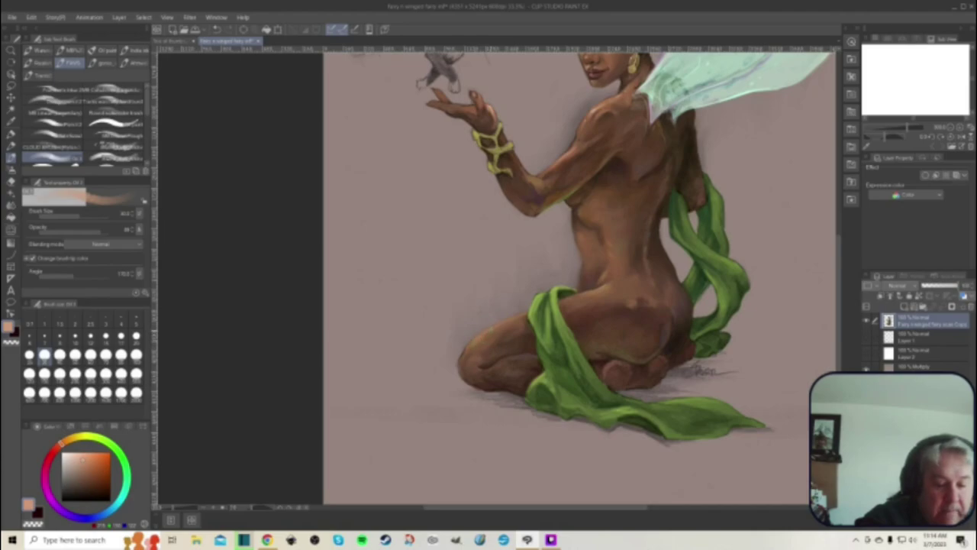
- Repaint the bracelet's bands on the painted fairy layer with the Design pencil, using yellow sampled from the bracelet
{"action": "scroll", "coordinate": [498, 342], "scroll_direction": "down", "scroll_amount": 2}
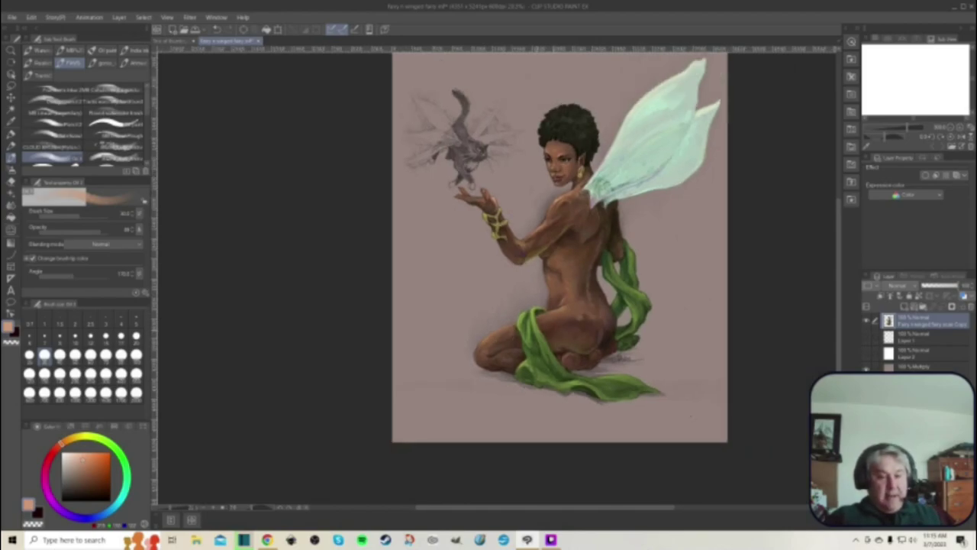
{"action": "left_click_drag", "start_coordinate": [840, 347], "coordinate": [838, 319]}
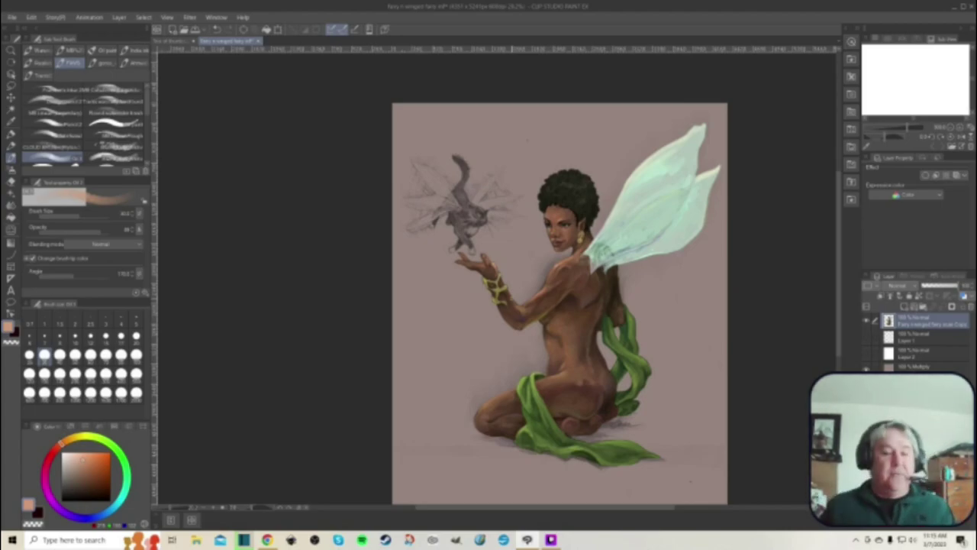
{"action": "scroll", "coordinate": [438, 302], "scroll_direction": "up", "scroll_amount": 1}
{"action": "scroll", "coordinate": [455, 319], "scroll_direction": "up", "scroll_amount": 3}
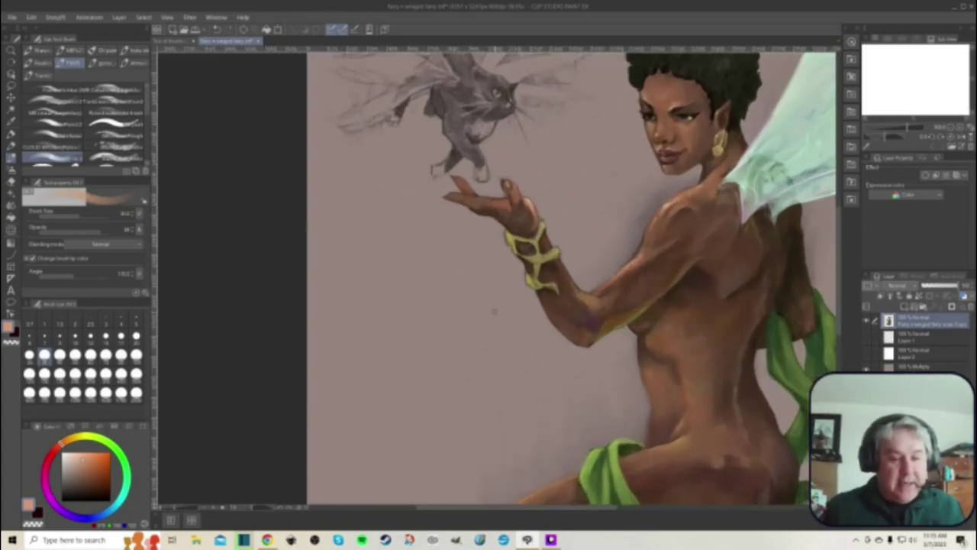
{"action": "scroll", "coordinate": [499, 303], "scroll_direction": "up", "scroll_amount": 1}
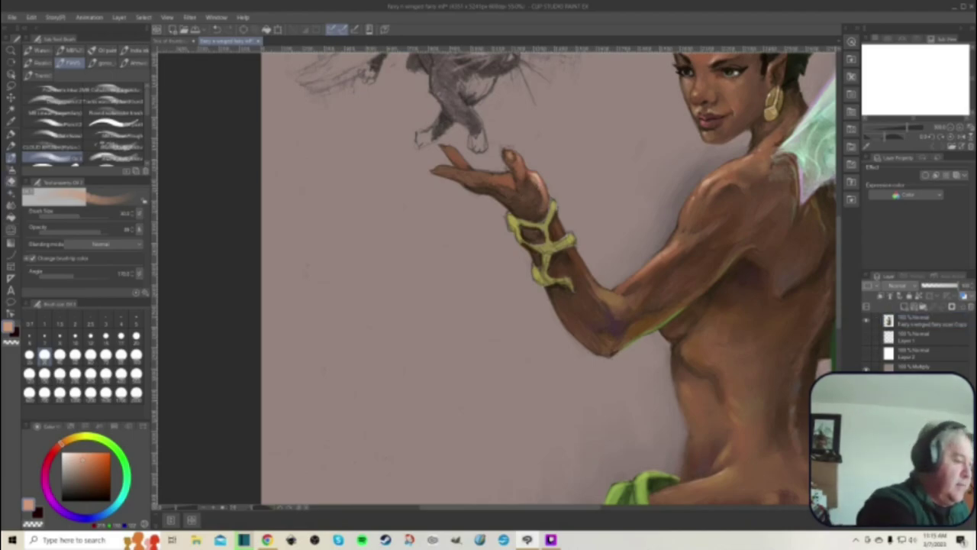
{"action": "key", "text": "j"}
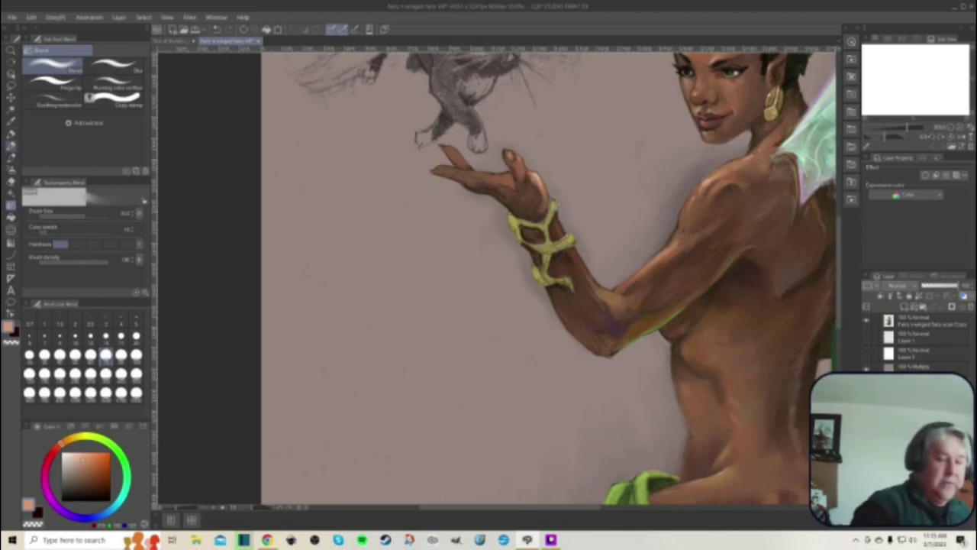
{"action": "left_click", "coordinate": [11, 145]}
{"action": "left_click", "coordinate": [547, 218], "text": "alt"}
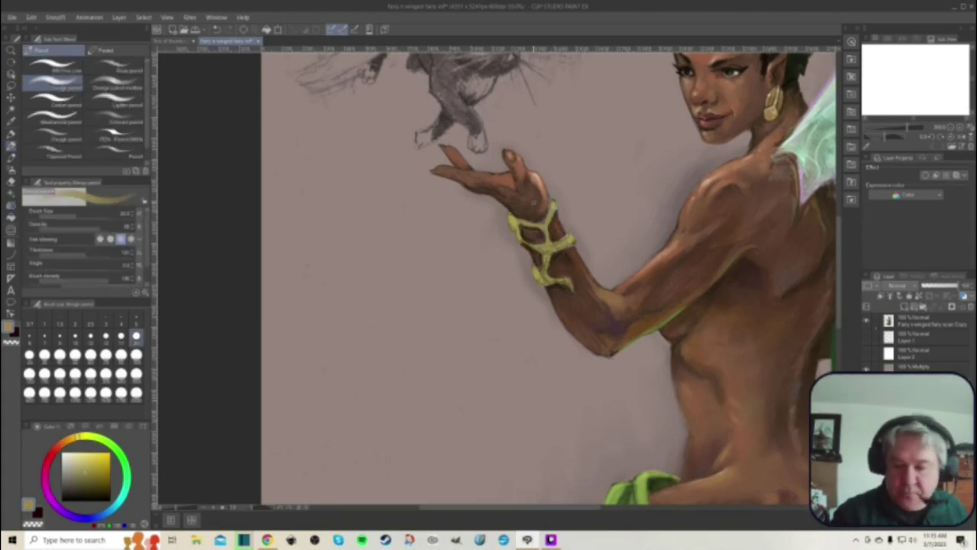
{"action": "left_click", "coordinate": [533, 202], "text": "ctrl+shift"}
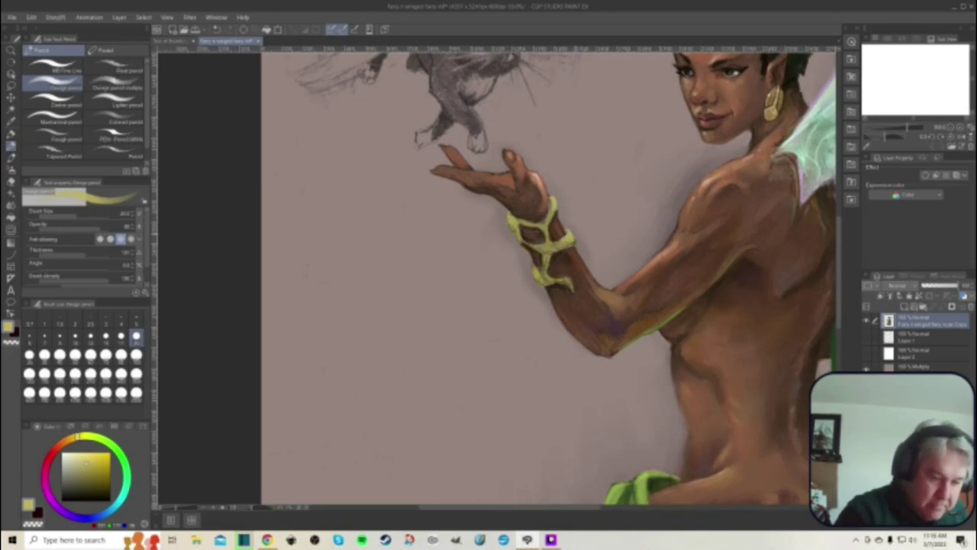
- Shade the bracelet with dark ochre, olive-brown and dark red pencil strokes, and refine its edges with the Soft eraser at size 17
{"action": "left_click", "coordinate": [97, 474]}
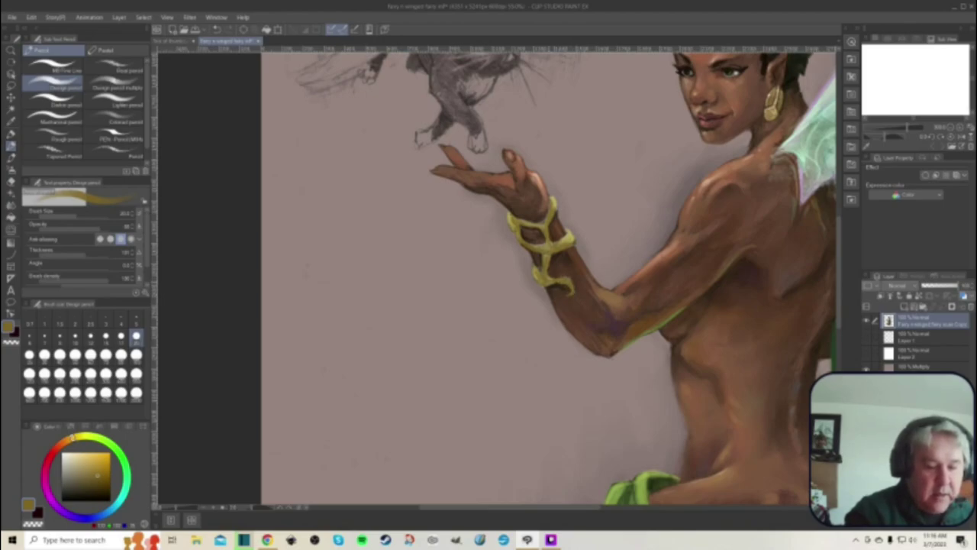
{"action": "left_click", "coordinate": [87, 483]}
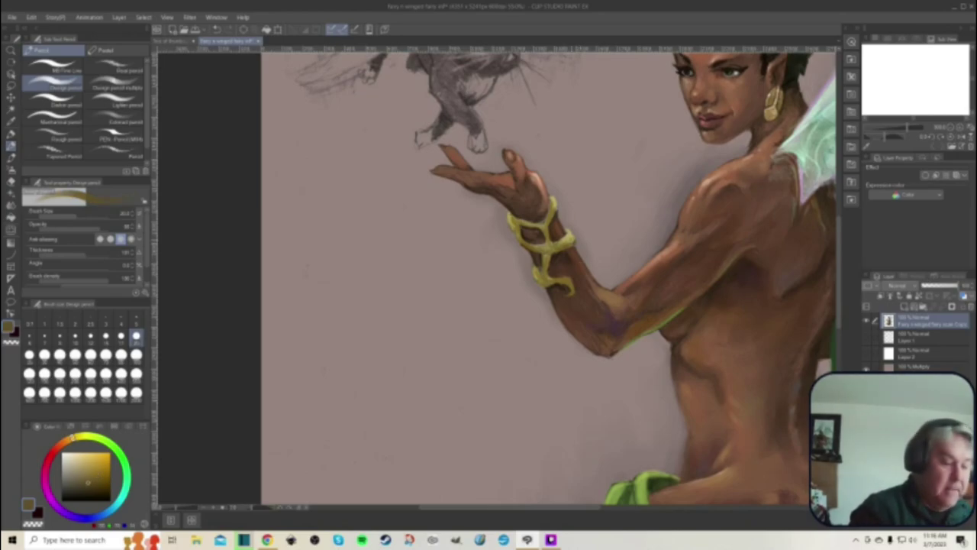
{"action": "left_click", "coordinate": [52, 452]}
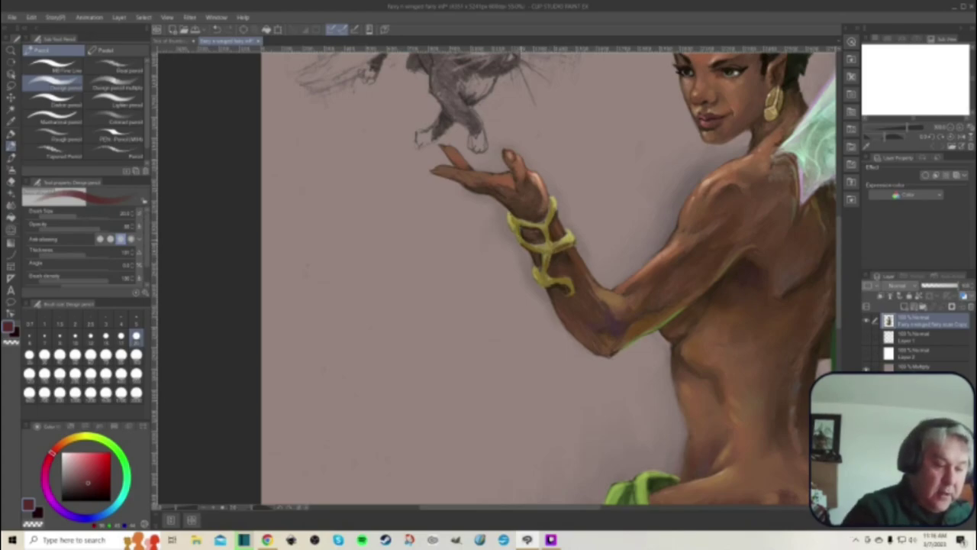
{"action": "key", "text": "j"}
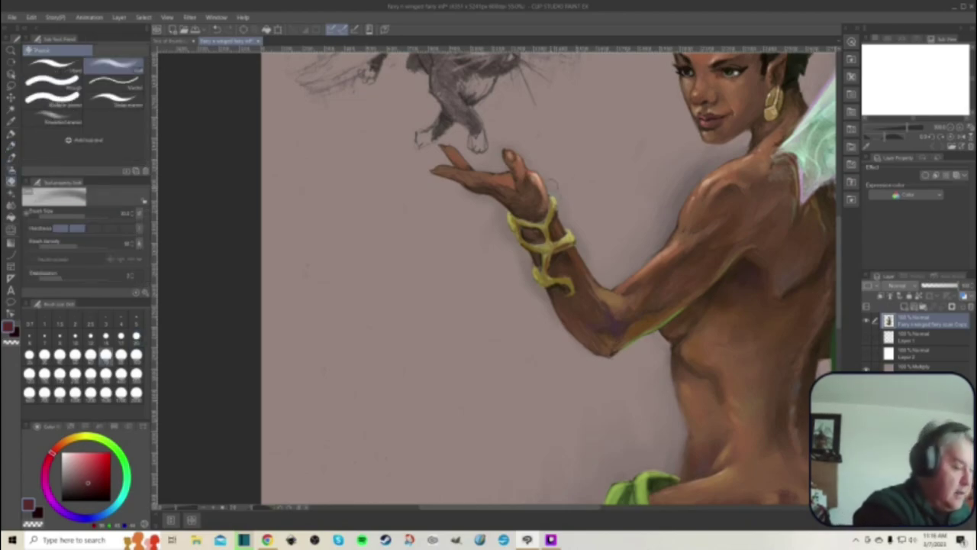
{"action": "left_click", "coordinate": [121, 336]}
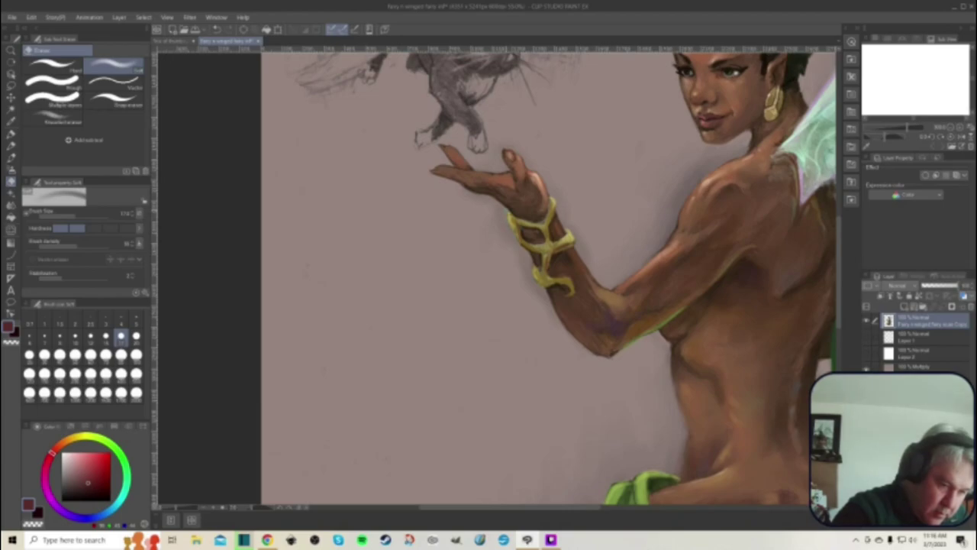
- Highlight the bracelet's bands in pale cream and pale yellow with the Mechanical pencil, and refine them with the Design pencil
{"action": "left_click", "coordinate": [77, 437]}
{"action": "left_click_drag", "start_coordinate": [87, 481], "coordinate": [72, 452]}
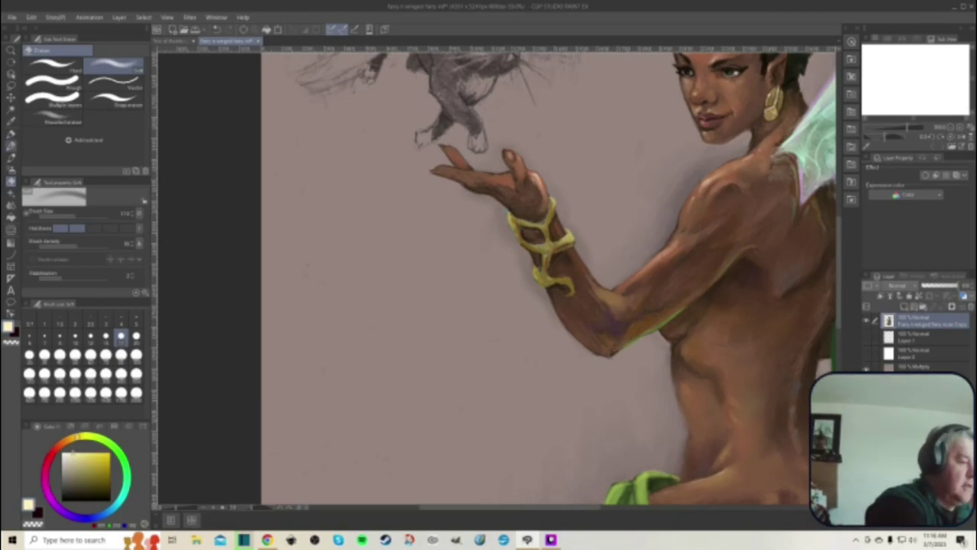
{"action": "left_click", "coordinate": [11, 146]}
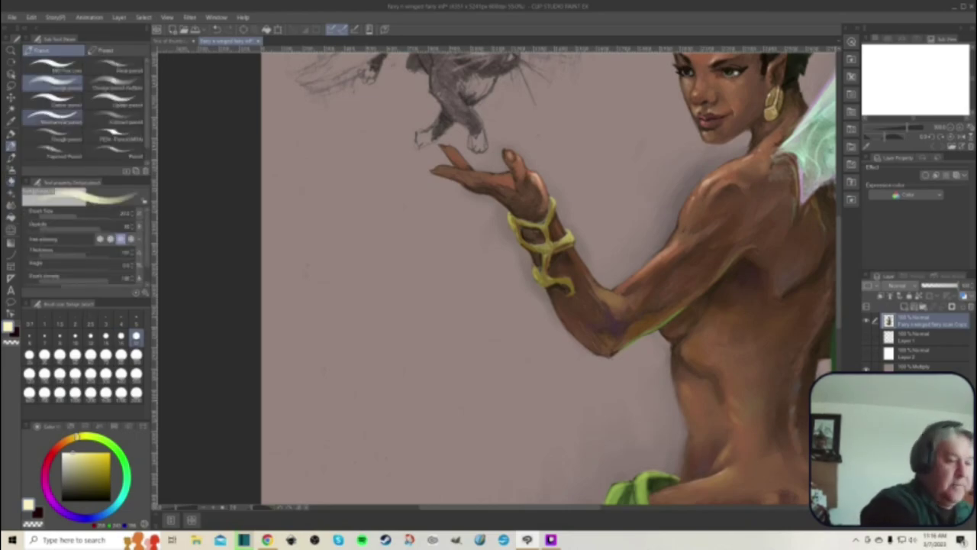
{"action": "left_click", "coordinate": [52, 116]}
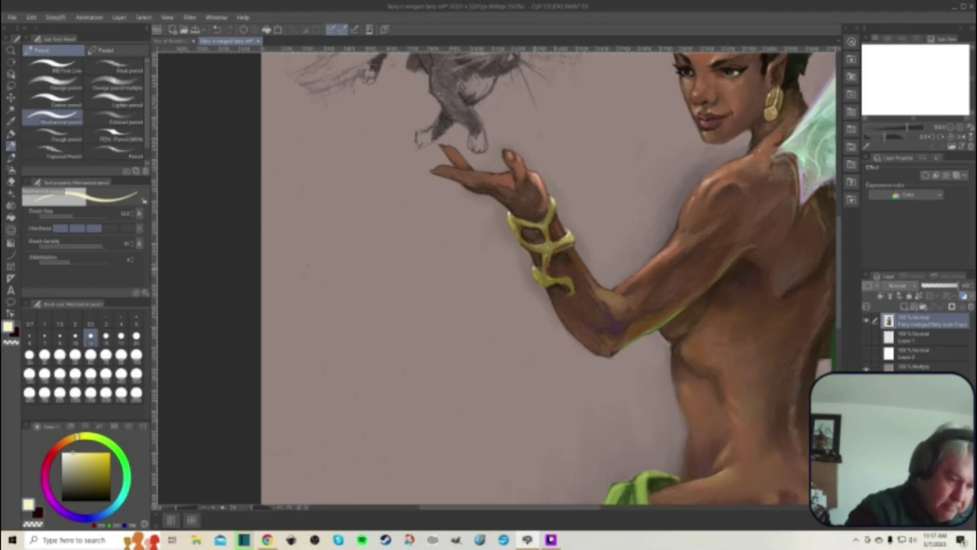
{"action": "left_click", "coordinate": [77, 459]}
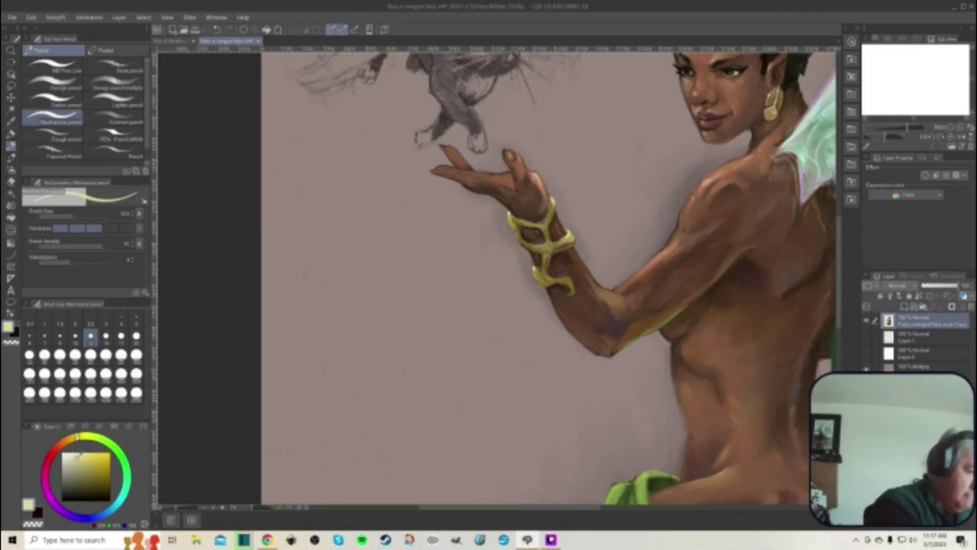
{"action": "left_click", "coordinate": [53, 82]}
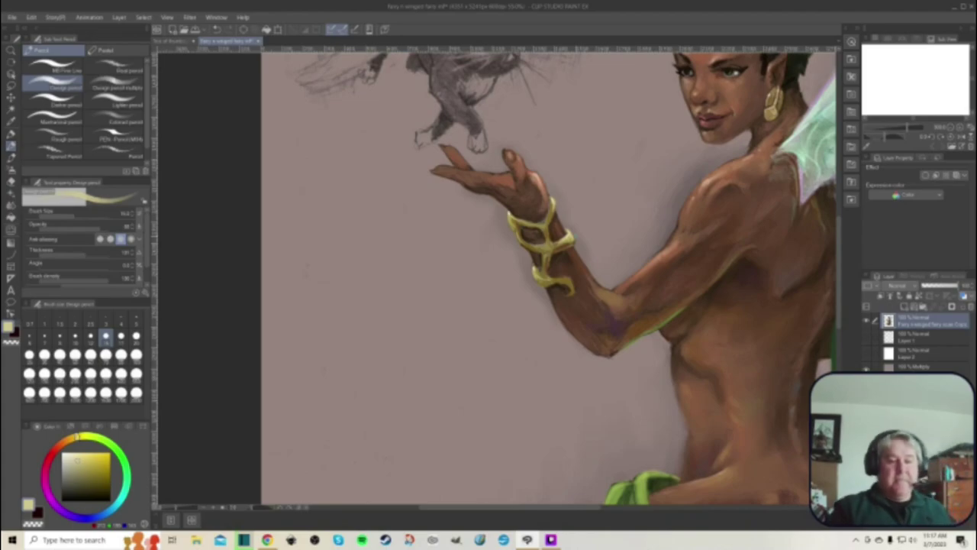
- Paint near-black and sampled reddish-brown tones on the skin around the bracelet, and smooth the forearm with Blend at size 30
{"action": "scroll", "coordinate": [592, 268], "scroll_direction": "down", "scroll_amount": 3}
{"action": "scroll", "coordinate": [638, 336], "scroll_direction": "down", "scroll_amount": 1}
{"action": "scroll", "coordinate": [638, 336], "scroll_direction": "up", "scroll_amount": 4}
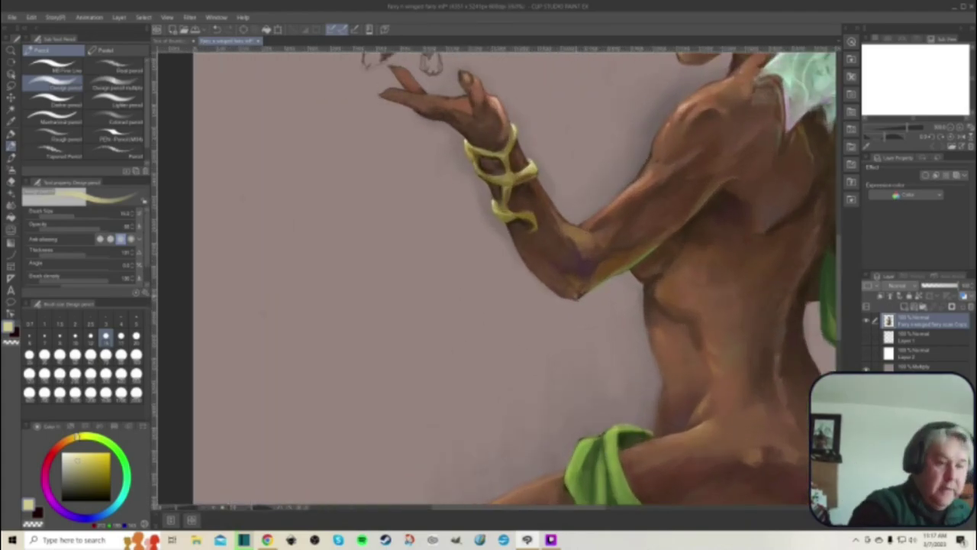
{"action": "scroll", "coordinate": [564, 278], "scroll_direction": "up", "scroll_amount": 1}
{"action": "left_click", "coordinate": [497, 134], "text": "alt"}
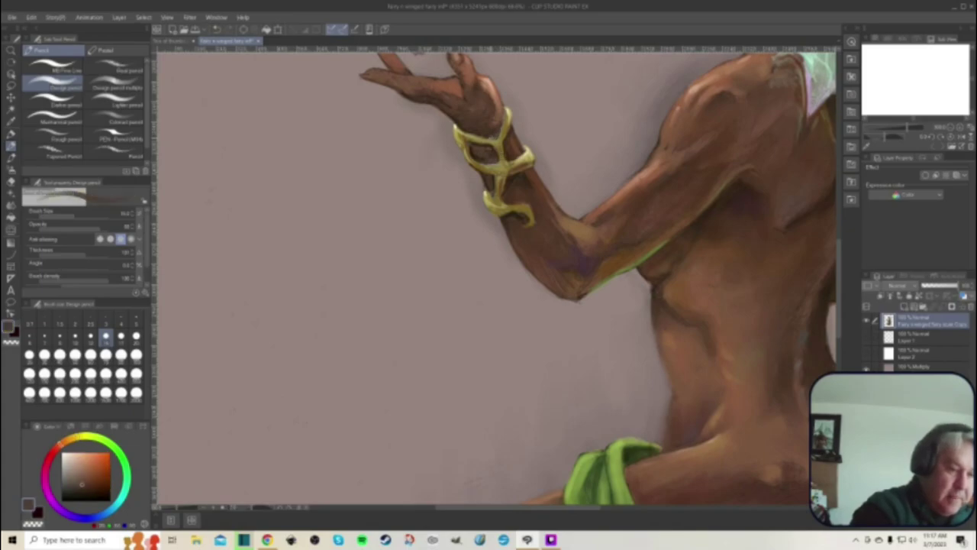
{"action": "left_click", "coordinate": [84, 493]}
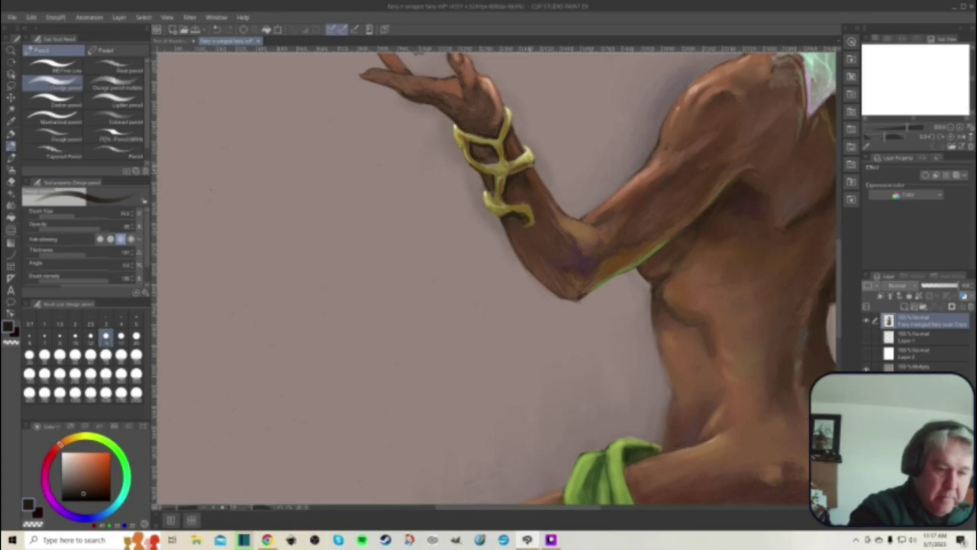
{"action": "left_click", "coordinate": [452, 105], "text": "alt"}
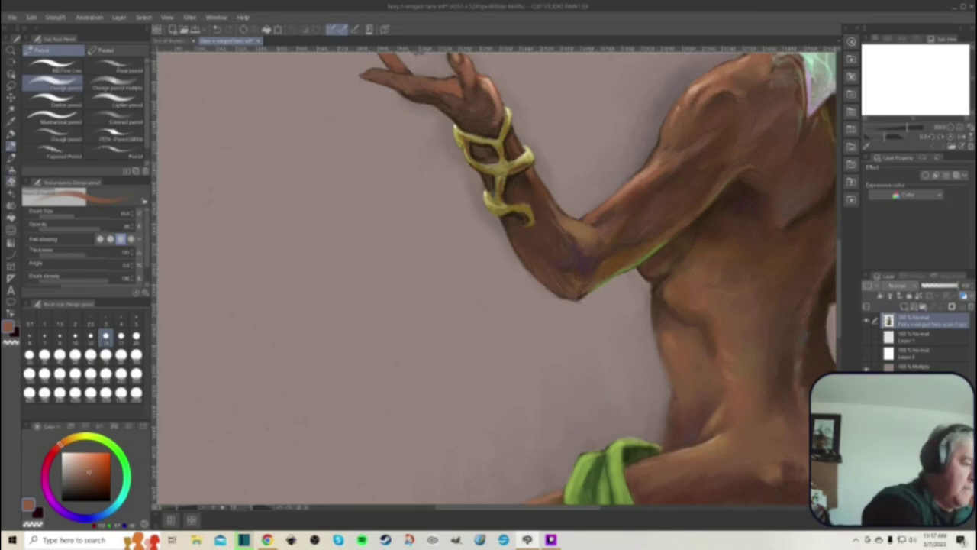
{"action": "left_click", "coordinate": [11, 206]}
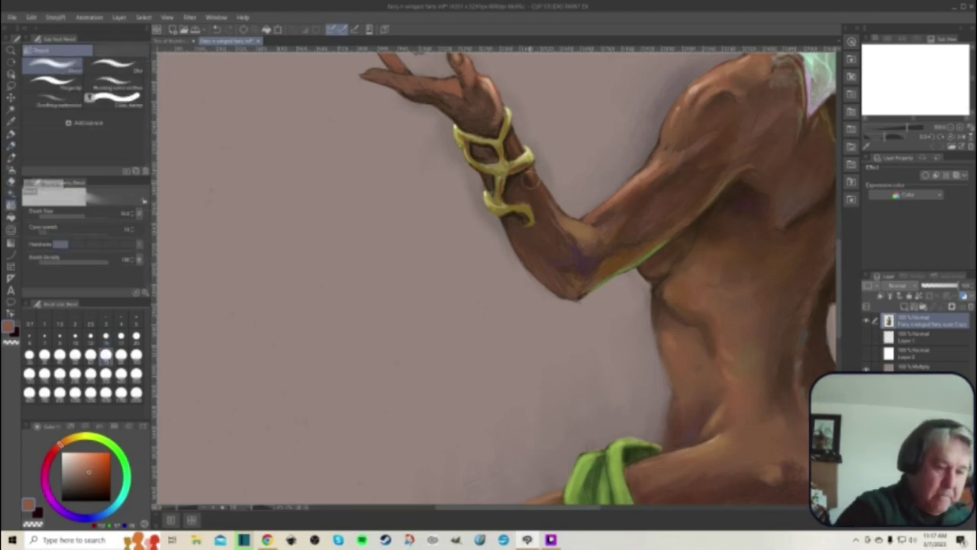
{"action": "left_click", "coordinate": [44, 356]}
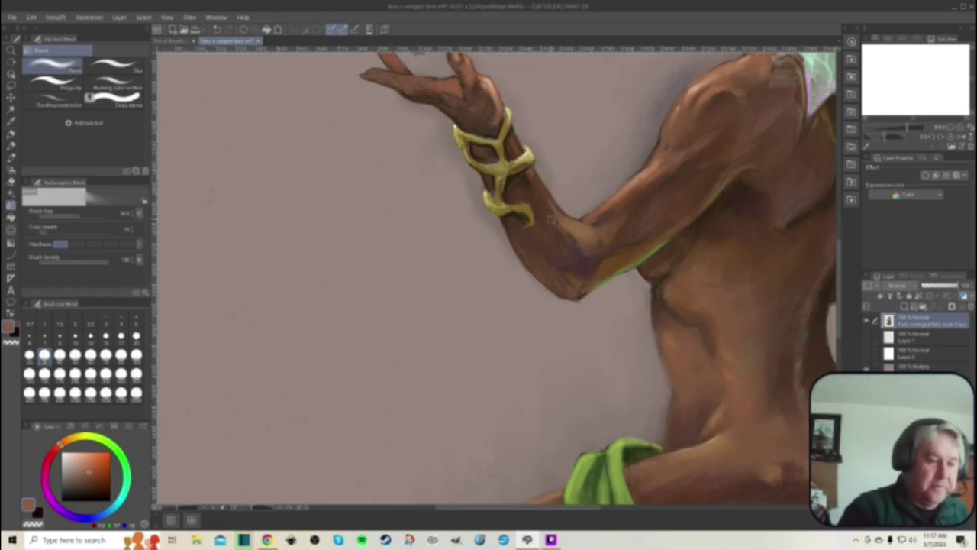
- Deepen the bracelet's shadows and lower edge with sampled dark brown and ochre tones using the painting brush
{"action": "left_click", "coordinate": [11, 158]}
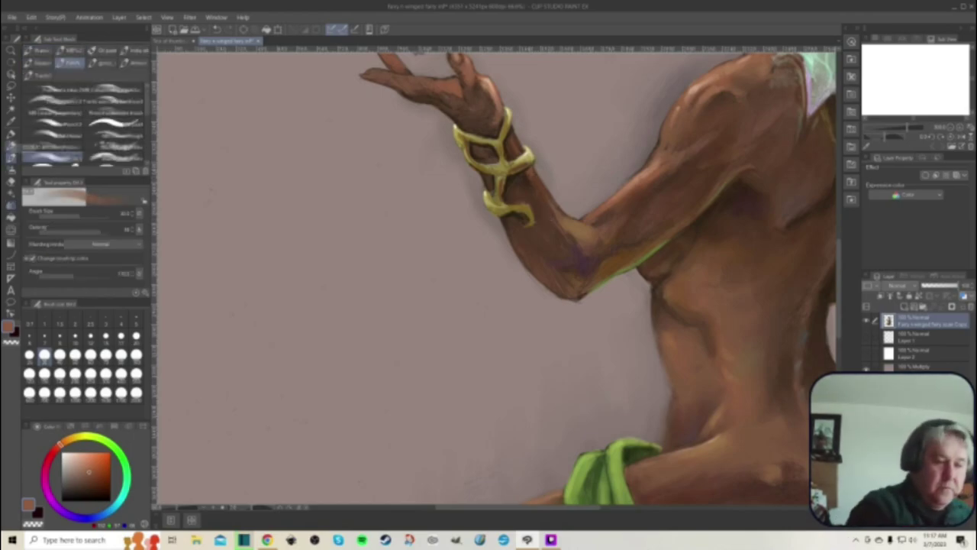
{"action": "left_click", "coordinate": [505, 162], "text": "alt"}
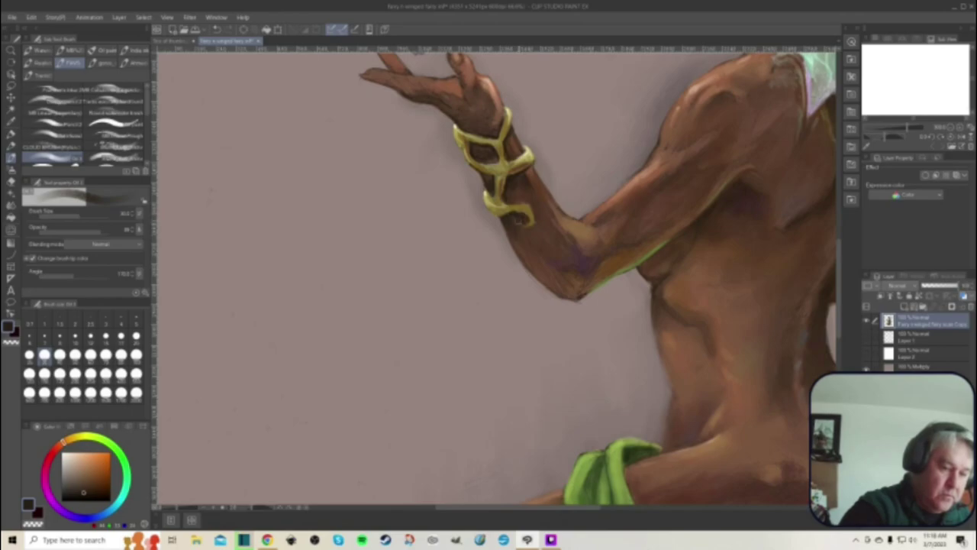
{"action": "left_click", "coordinate": [508, 224], "text": "alt"}
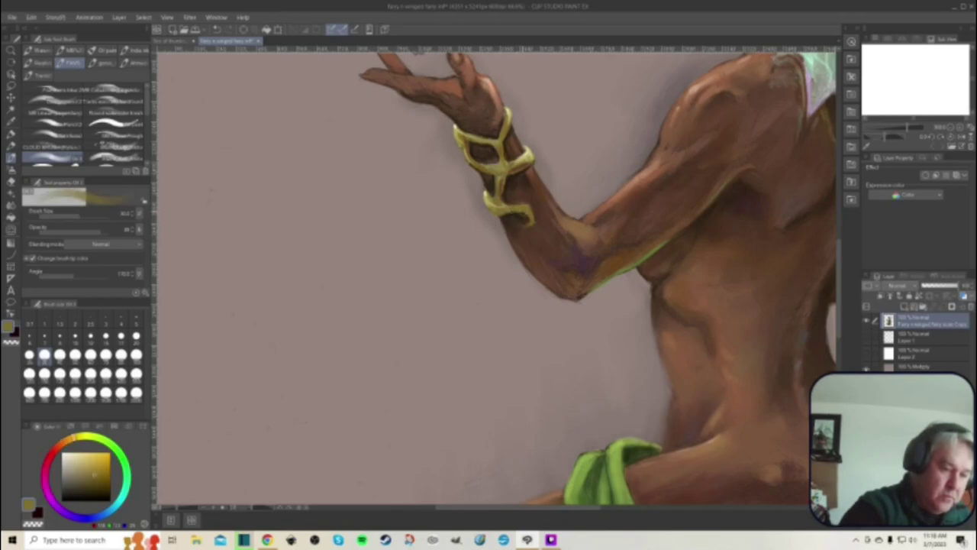
{"action": "left_click", "coordinate": [511, 243], "text": "alt"}
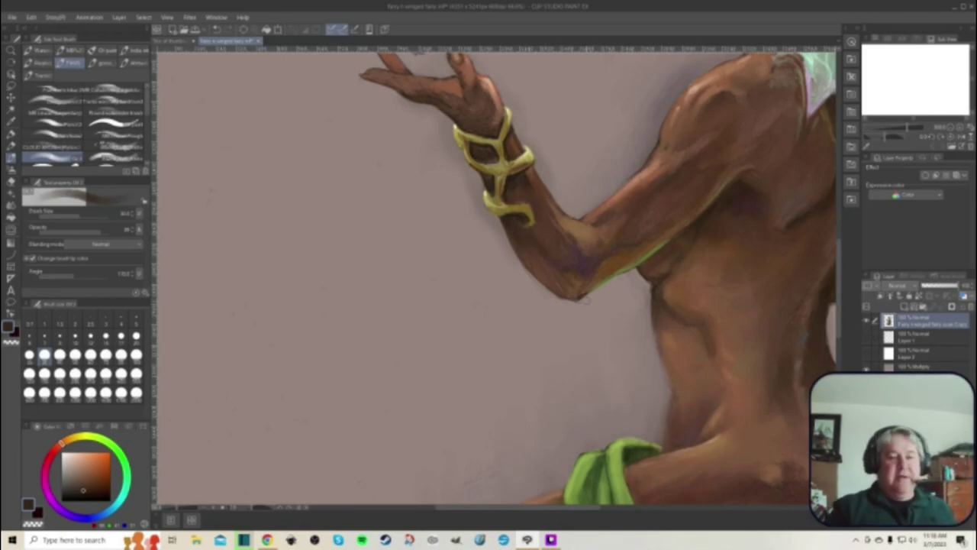
{"action": "scroll", "coordinate": [557, 279], "scroll_direction": "down", "scroll_amount": 5}
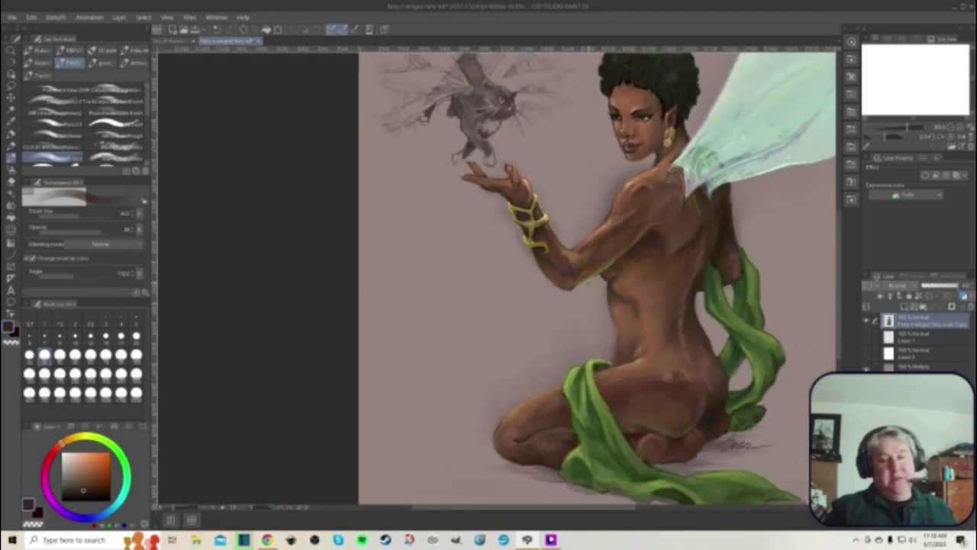
{"action": "scroll", "coordinate": [565, 284], "scroll_direction": "down", "scroll_amount": 2}
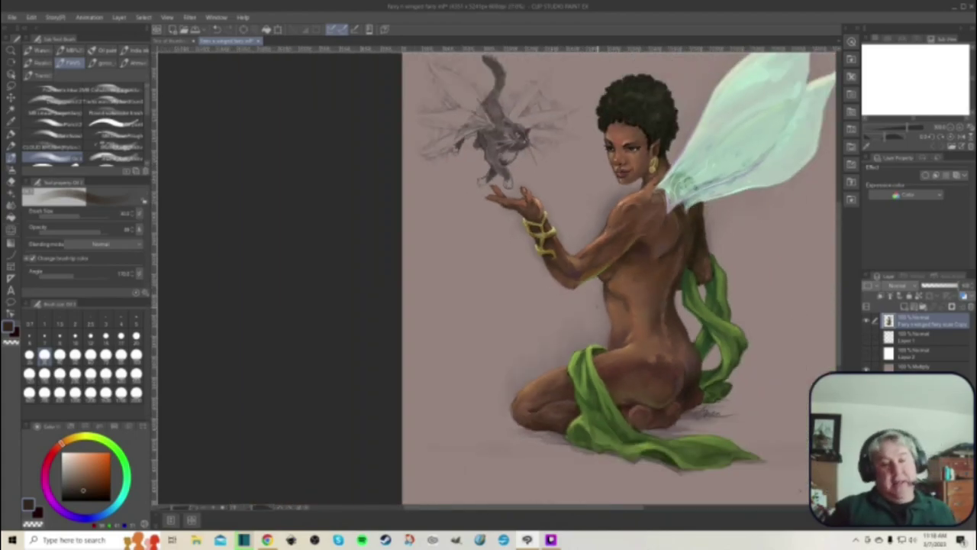
- Sample the elbow's dark purplish tone, shift it to a muted red, and tint the palm and fingers of the raised hand
{"action": "scroll", "coordinate": [561, 186], "scroll_direction": "up", "scroll_amount": 4}
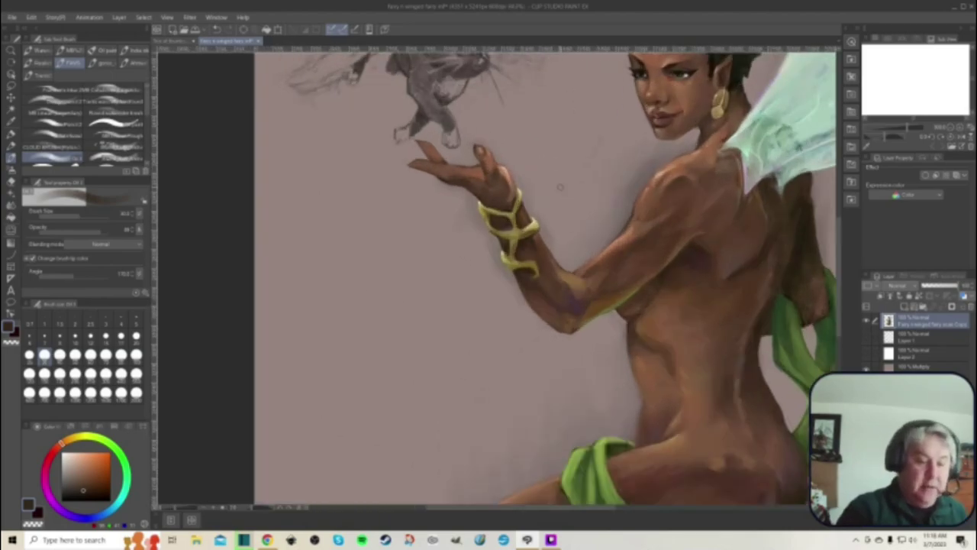
{"action": "scroll", "coordinate": [561, 187], "scroll_direction": "up", "scroll_amount": 1}
{"action": "left_click", "coordinate": [574, 313], "text": "alt"}
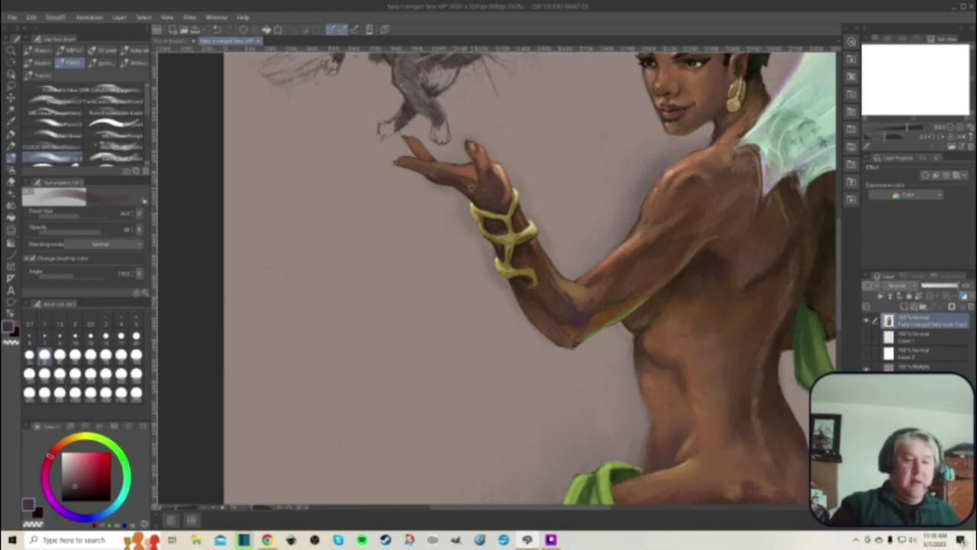
{"action": "left_click", "coordinate": [80, 476]}
{"action": "left_click", "coordinate": [86, 468]}
{"action": "left_click", "coordinate": [51, 454]}
{"action": "left_click", "coordinate": [91, 474]}
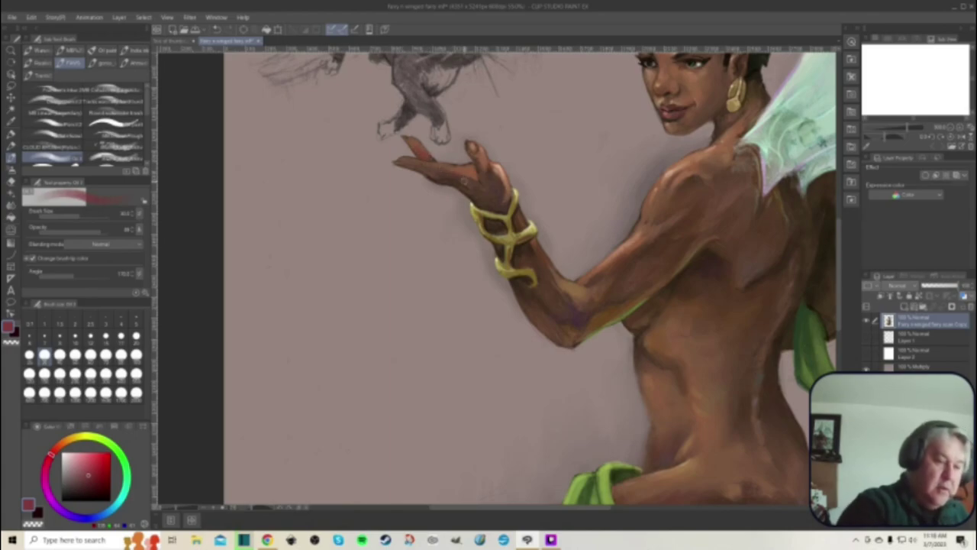
- Refine the raised hand's fingers in an orange-brown derived from the sampled shoulder tone, with the brush at size 25
{"action": "left_click", "coordinate": [681, 197], "text": "alt"}
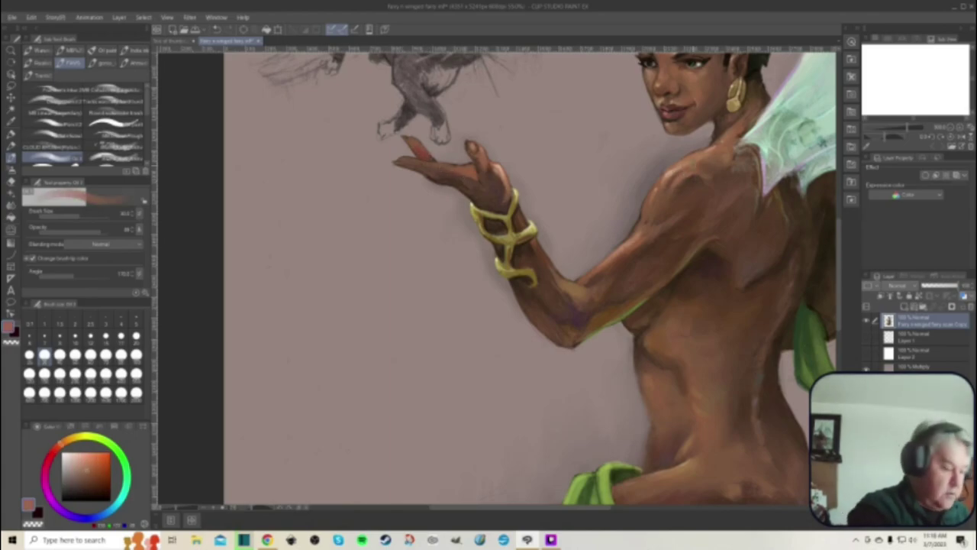
{"action": "left_click", "coordinate": [65, 440]}
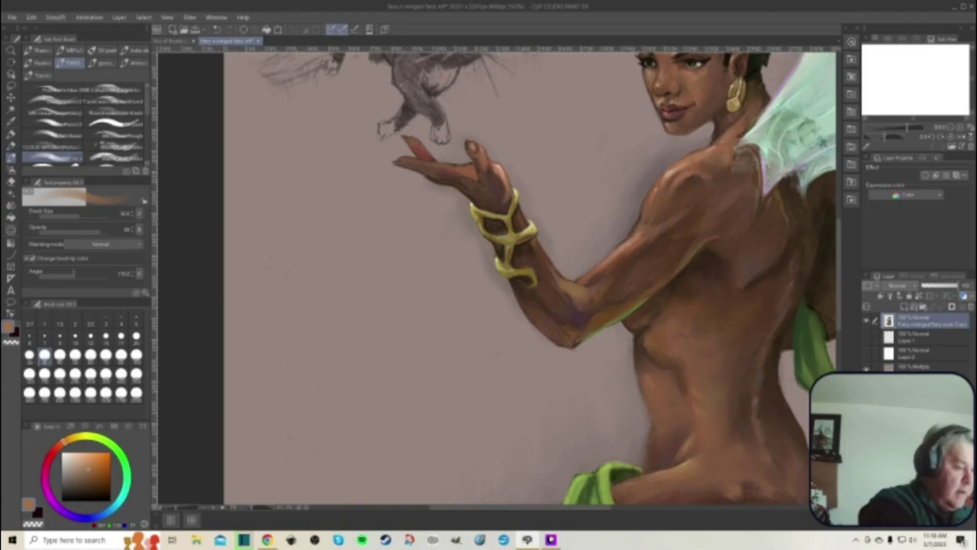
{"action": "left_click", "coordinate": [29, 356]}
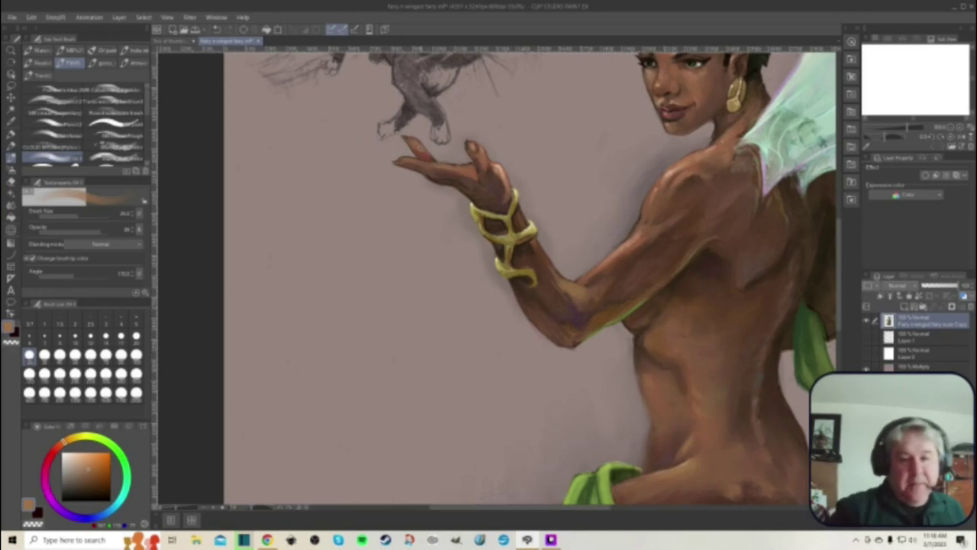
- Sample a muted red and touch up the palm and fingers of the raised hand with the painting brush
{"action": "scroll", "coordinate": [509, 183], "scroll_direction": "down", "scroll_amount": 5}
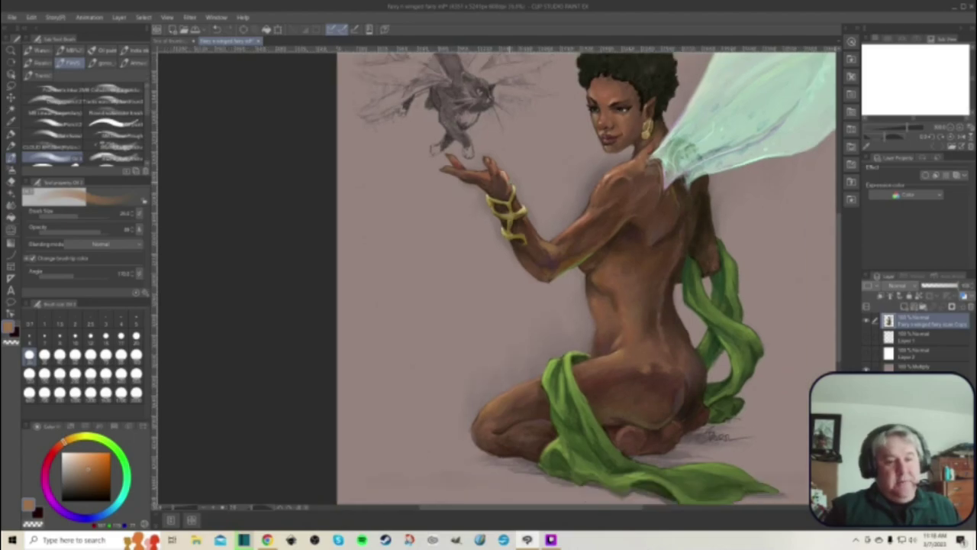
{"action": "scroll", "coordinate": [532, 223], "scroll_direction": "up", "scroll_amount": 1}
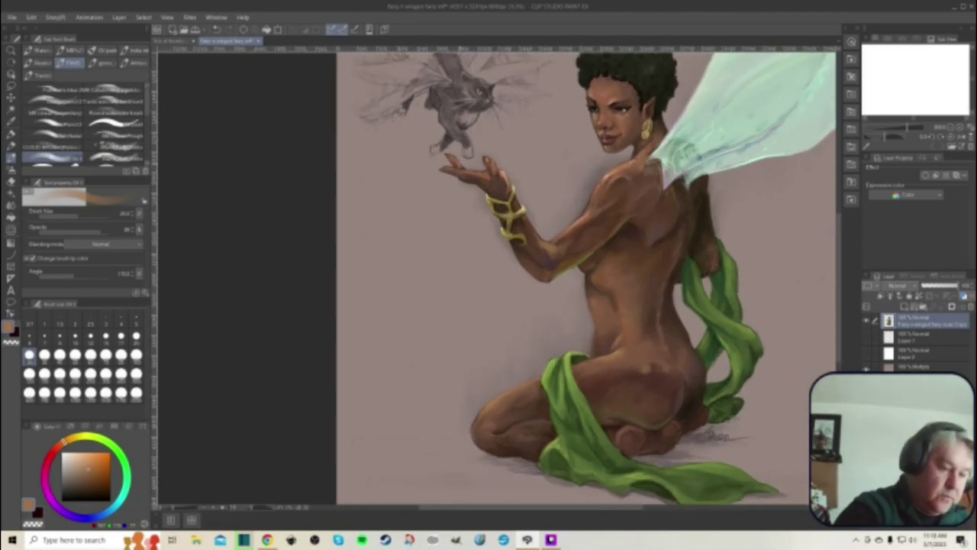
{"action": "left_click", "coordinate": [459, 187], "text": "alt"}
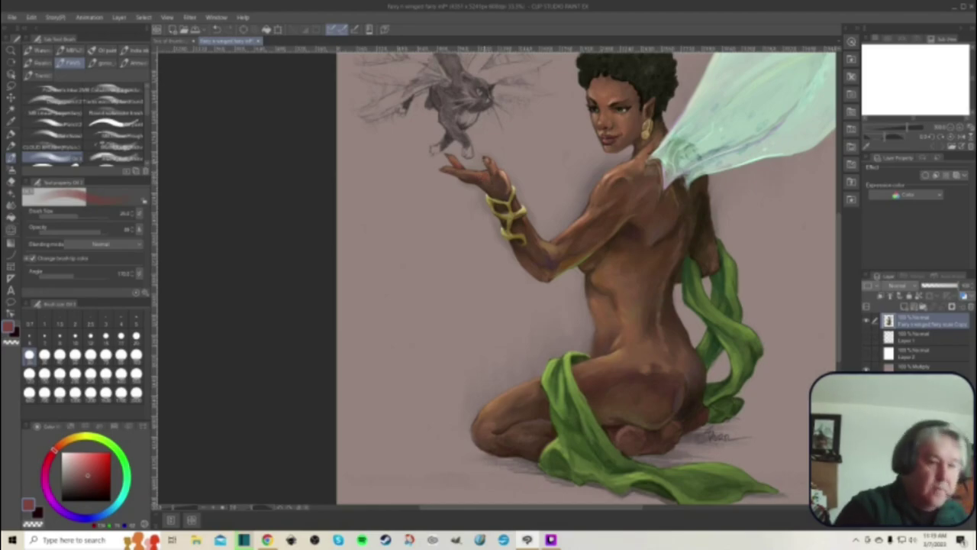
{"action": "scroll", "coordinate": [534, 164], "scroll_direction": "down", "scroll_amount": 1}
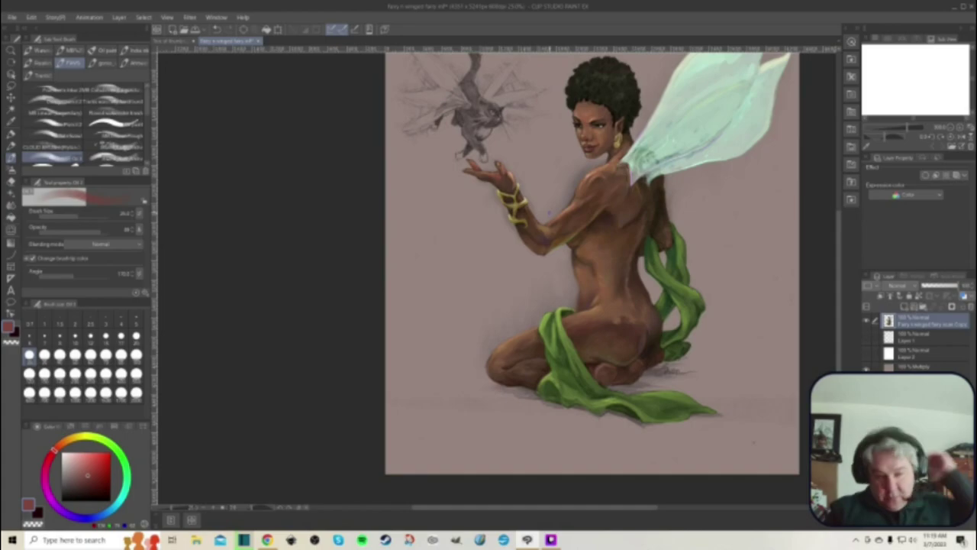
{"action": "scroll", "coordinate": [495, 166], "scroll_direction": "up", "scroll_amount": 4}
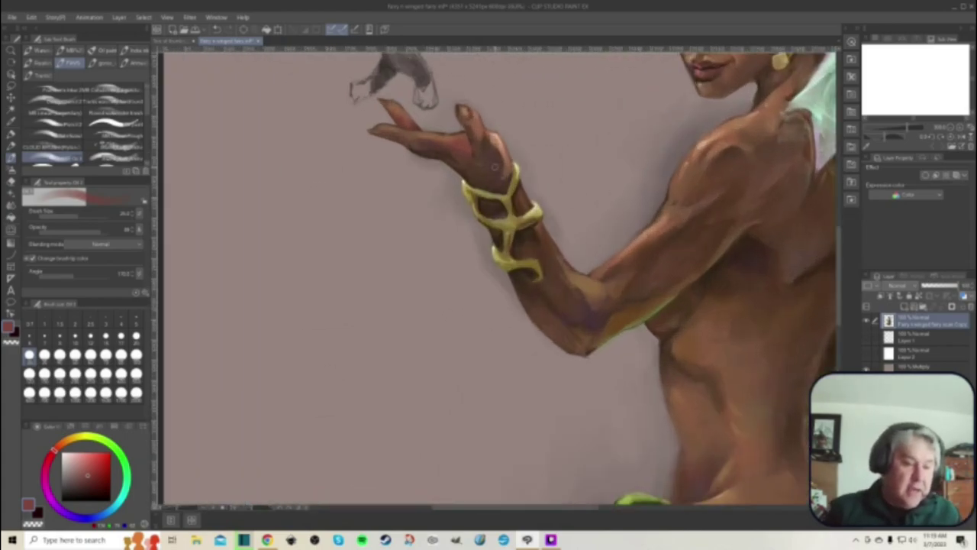
{"action": "scroll", "coordinate": [494, 166], "scroll_direction": "up", "scroll_amount": 1}
- Darken the muted red and refine the edges of the raised hand's fingers with the painting brush
{"action": "key", "text": "e"}
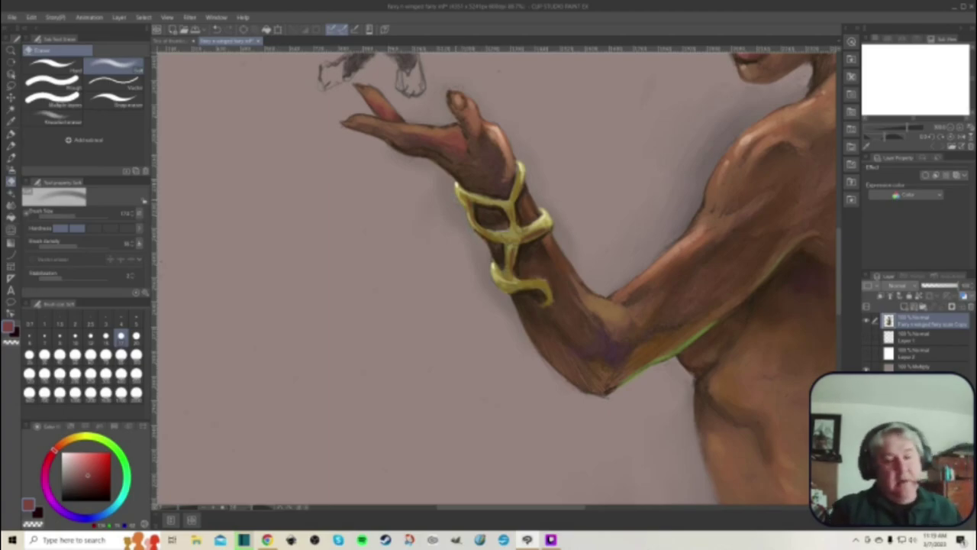
{"action": "scroll", "coordinate": [581, 173], "scroll_direction": "down", "scroll_amount": 2}
{"action": "scroll", "coordinate": [568, 192], "scroll_direction": "down", "scroll_amount": 3}
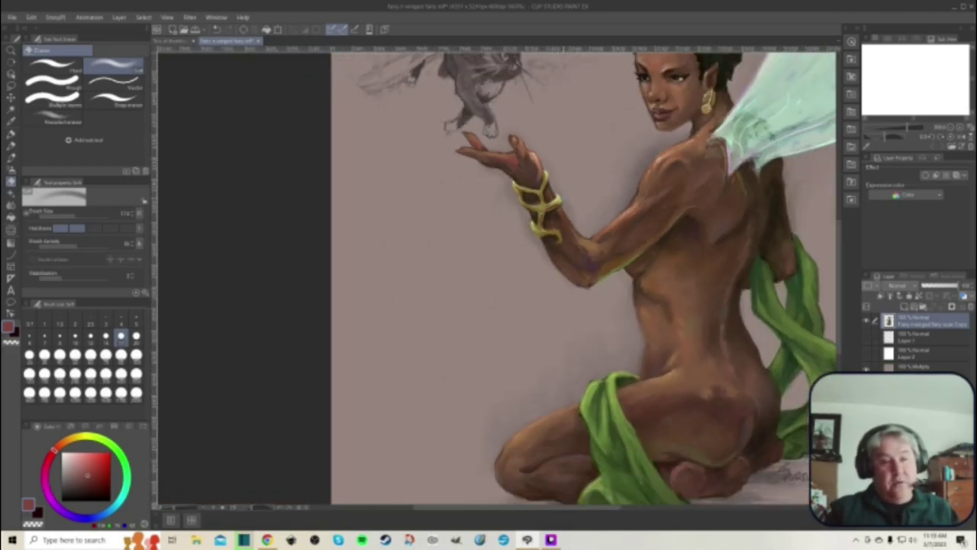
{"action": "scroll", "coordinate": [570, 191], "scroll_direction": "up", "scroll_amount": 1}
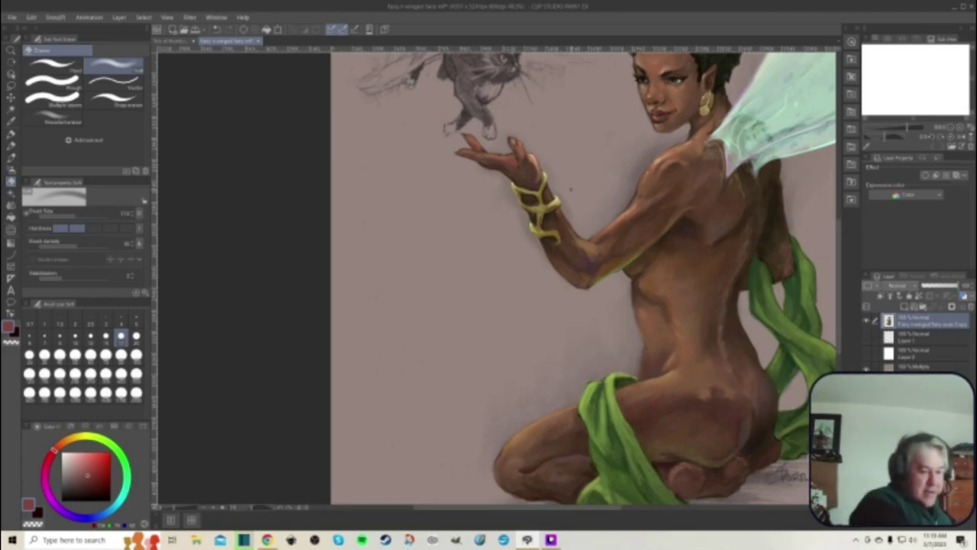
{"action": "left_click_drag", "start_coordinate": [501, 171], "coordinate": [632, 164]}
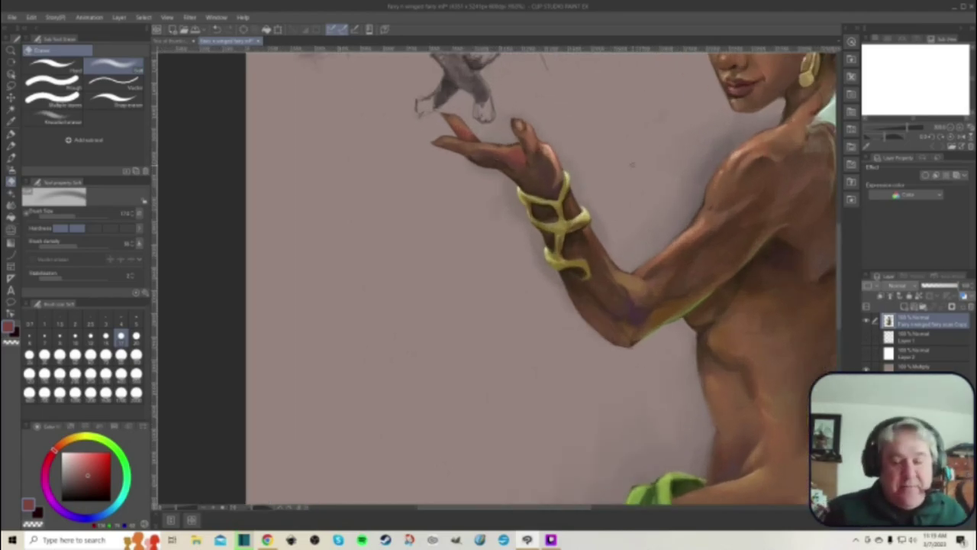
{"action": "left_click_drag", "start_coordinate": [840, 261], "coordinate": [841, 232]}
{"action": "scroll", "coordinate": [498, 278], "scroll_direction": "up", "scroll_amount": 3}
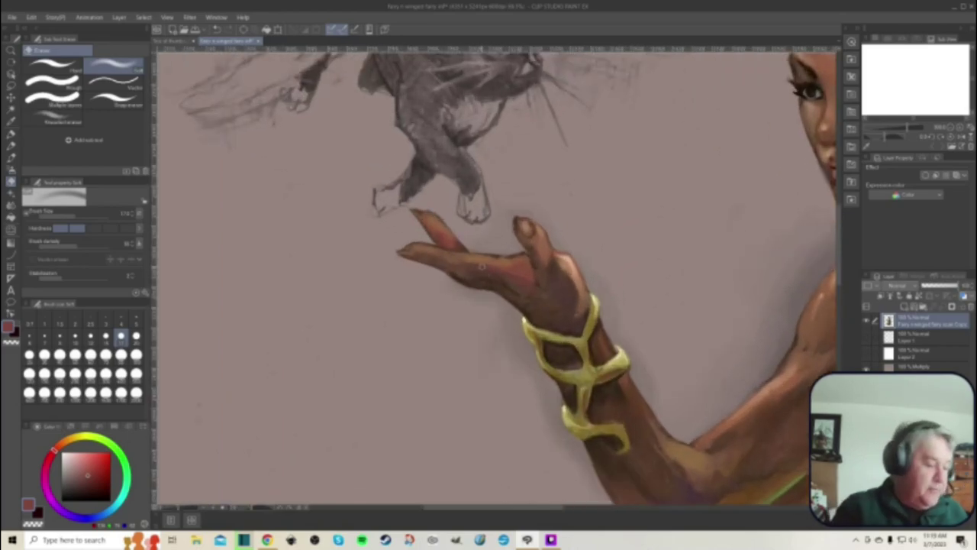
{"action": "left_click_drag", "start_coordinate": [92, 477], "coordinate": [91, 486]}
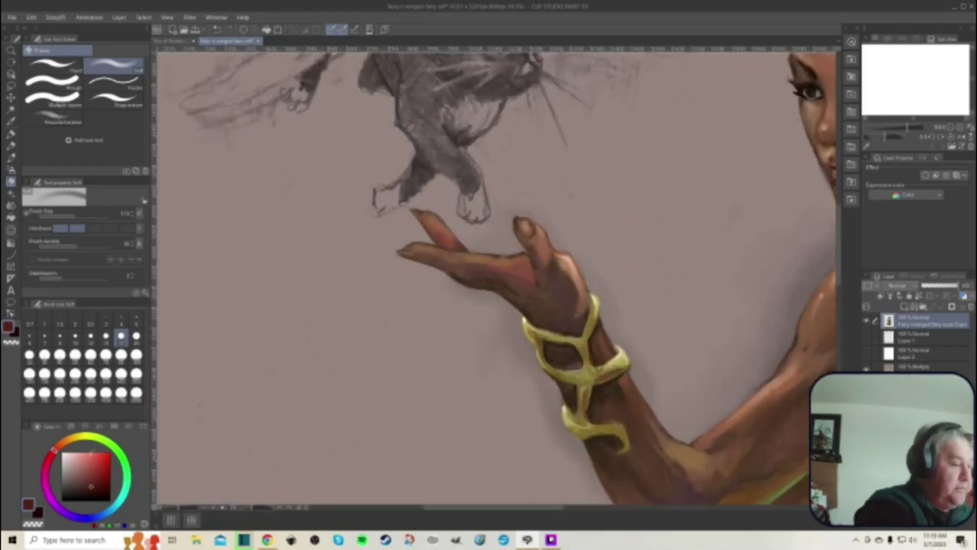
{"action": "key", "text": "b"}
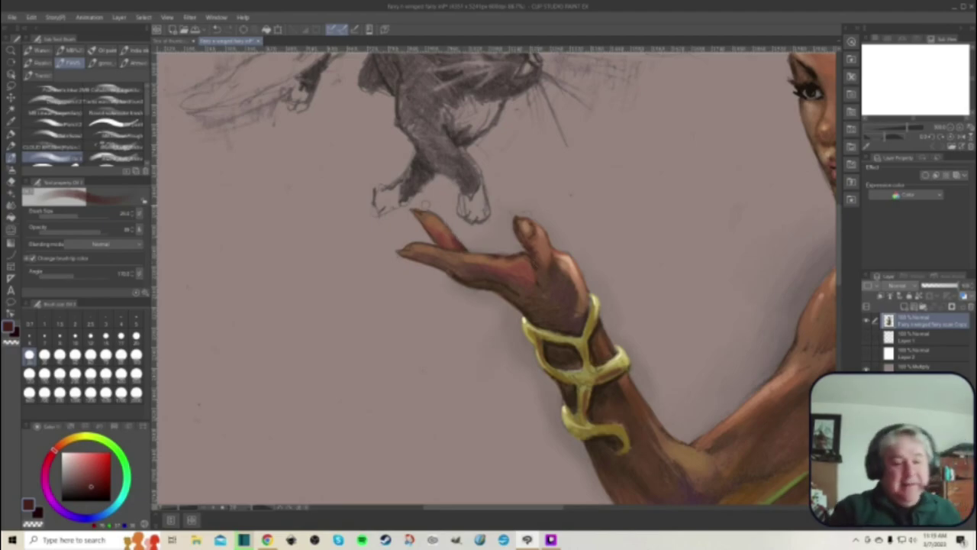
- Add a new layer above the painted fairy layer
{"action": "scroll", "coordinate": [419, 200], "scroll_direction": "down", "scroll_amount": 5}
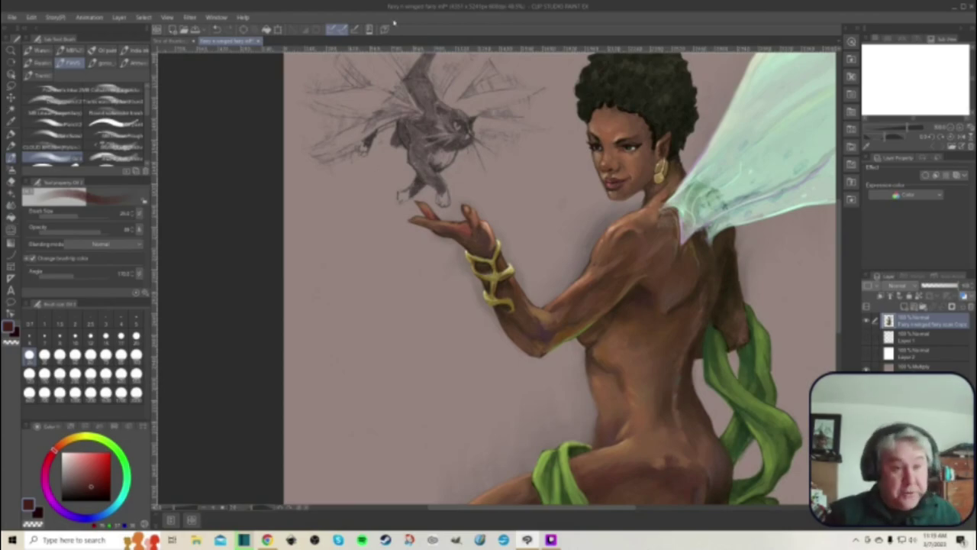
{"action": "left_click_drag", "start_coordinate": [841, 271], "coordinate": [838, 247]}
{"action": "scroll", "coordinate": [362, 173], "scroll_direction": "up", "scroll_amount": 1}
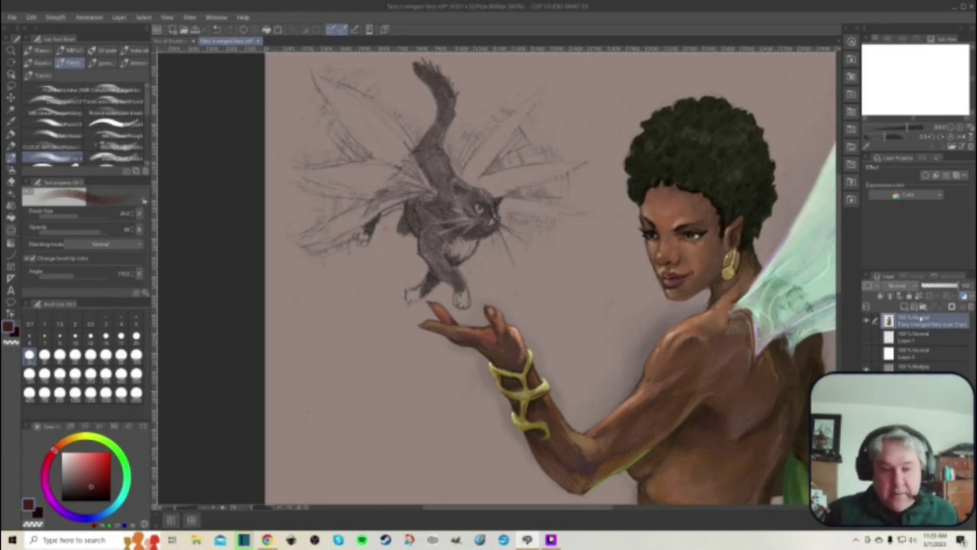
{"action": "right_click", "coordinate": [922, 318]}
{"action": "left_click", "coordinate": [893, 86]}
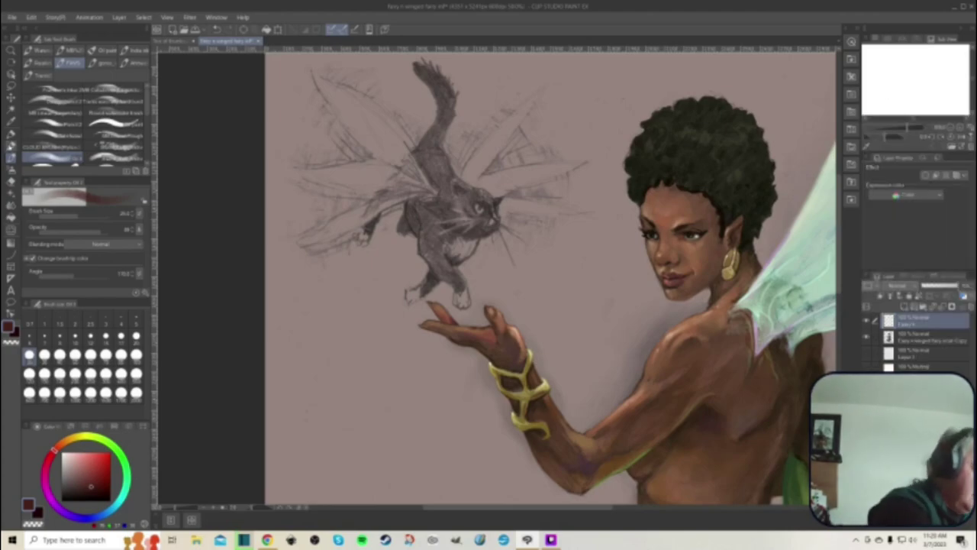
- Trace the sketched cat's tail, head, whiskers, body and paws in light blue with the fine line pencil
{"action": "left_click", "coordinate": [11, 135]}
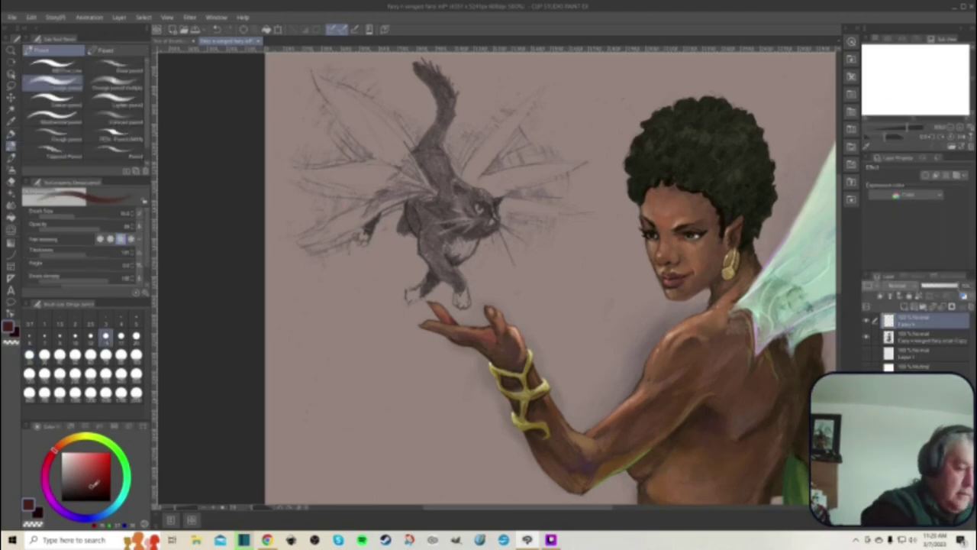
{"action": "left_click", "coordinate": [81, 480]}
{"action": "left_click", "coordinate": [107, 508]}
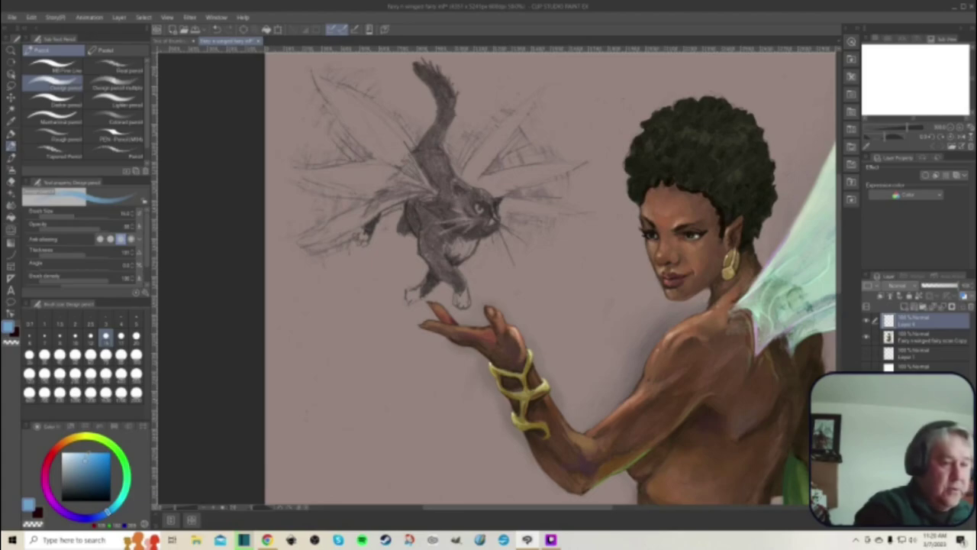
{"action": "left_click", "coordinate": [54, 66]}
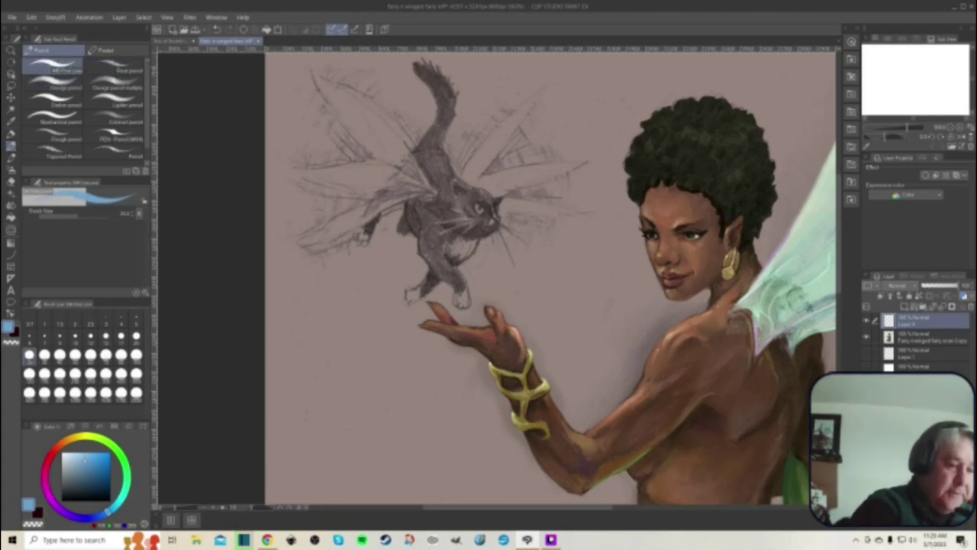
{"action": "mouse_move", "coordinate": [418, 75]}
{"action": "left_mouse_down"}
{"action": "mouse_move", "coordinate": [439, 111]}
{"action": "mouse_move", "coordinate": [415, 152]}
{"action": "mouse_move", "coordinate": [452, 163]}
{"action": "mouse_move", "coordinate": [443, 141]}
{"action": "mouse_move", "coordinate": [456, 113]}
{"action": "mouse_move", "coordinate": [454, 78]}
{"action": "left_mouse_up"}
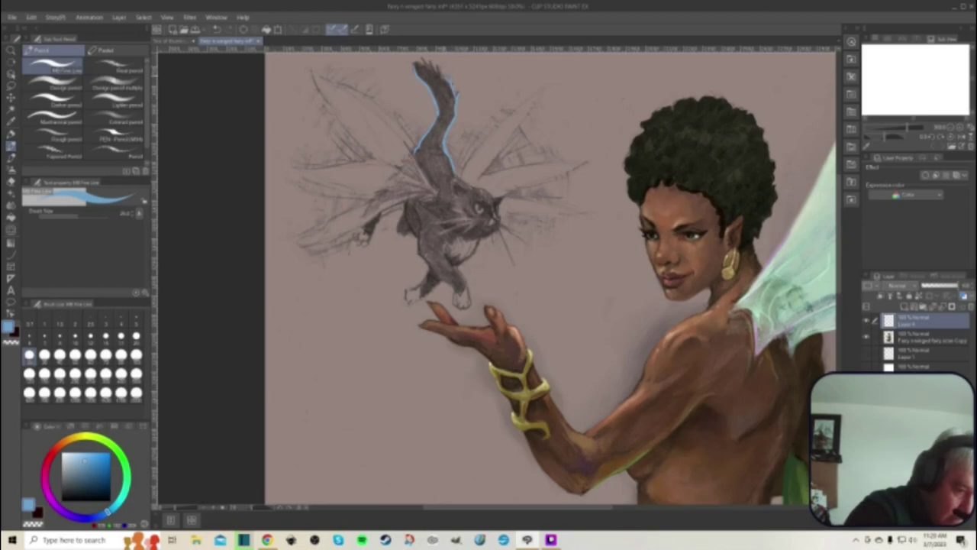
{"action": "left_click_drag", "start_coordinate": [440, 76], "coordinate": [423, 61]}
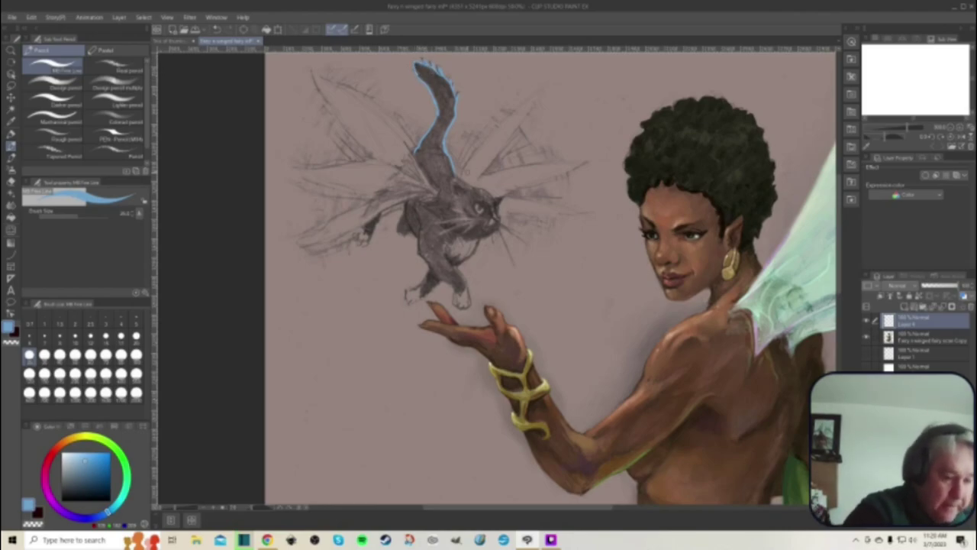
{"action": "mouse_move", "coordinate": [453, 175]}
{"action": "left_mouse_down"}
{"action": "mouse_move", "coordinate": [453, 185]}
{"action": "mouse_move", "coordinate": [500, 199]}
{"action": "left_mouse_up"}
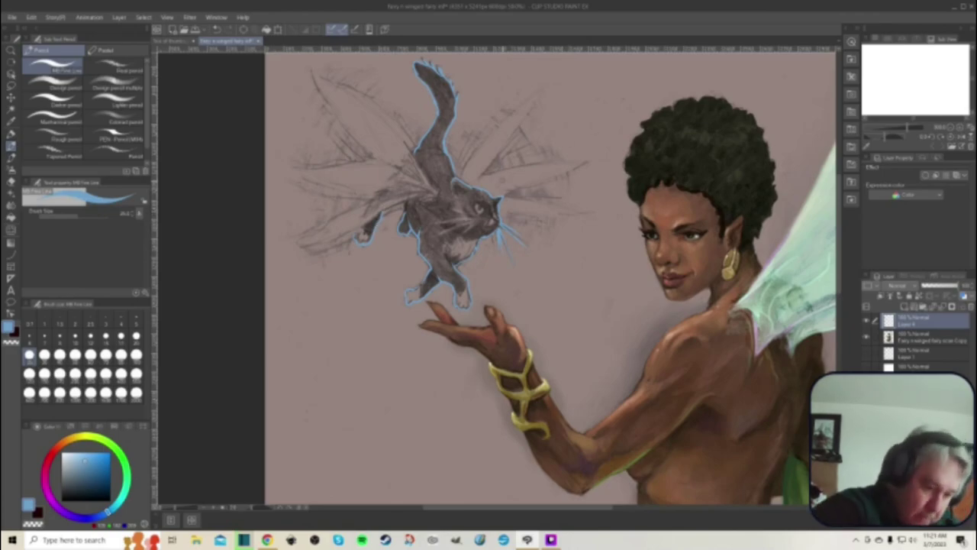
- Trace the cat's wings on both sides of its body in light blue with the fine line pencil
{"action": "left_click_drag", "start_coordinate": [527, 220], "coordinate": [601, 213]}
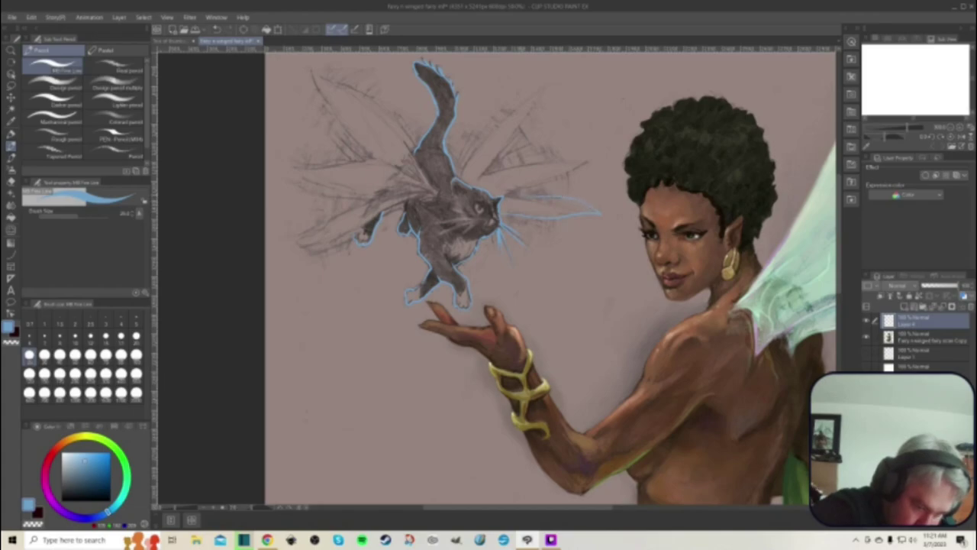
{"action": "mouse_move", "coordinate": [519, 193]}
{"action": "left_mouse_down"}
{"action": "mouse_move", "coordinate": [591, 160]}
{"action": "mouse_move", "coordinate": [485, 172]}
{"action": "left_mouse_up"}
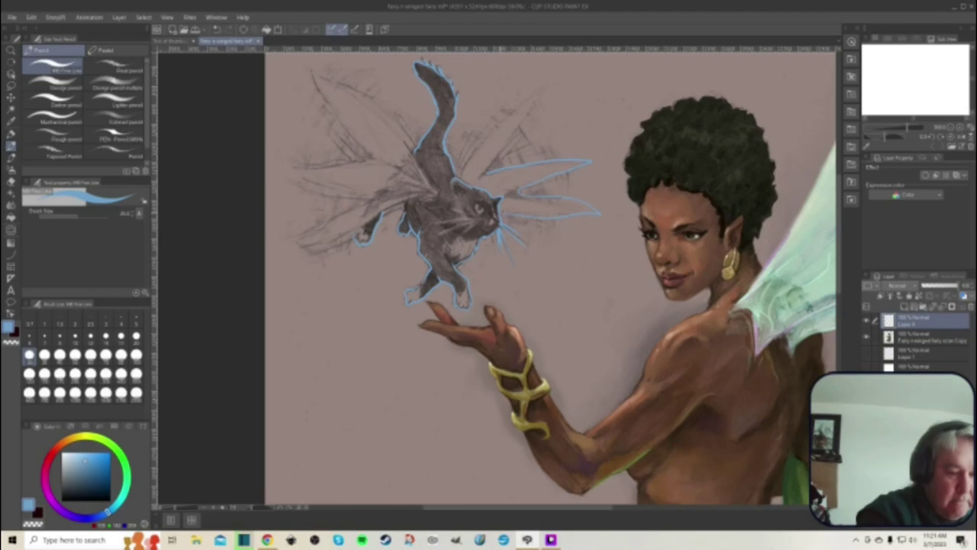
{"action": "left_click_drag", "start_coordinate": [488, 165], "coordinate": [540, 99]}
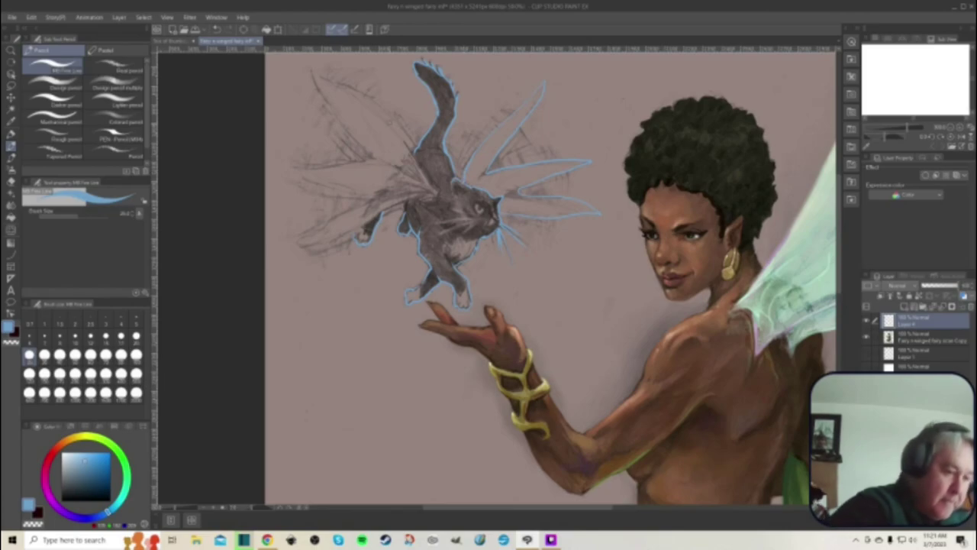
{"action": "mouse_move", "coordinate": [429, 184]}
{"action": "left_mouse_down"}
{"action": "mouse_move", "coordinate": [402, 125]}
{"action": "mouse_move", "coordinate": [322, 82]}
{"action": "mouse_move", "coordinate": [317, 93]}
{"action": "mouse_move", "coordinate": [374, 156]}
{"action": "left_mouse_up"}
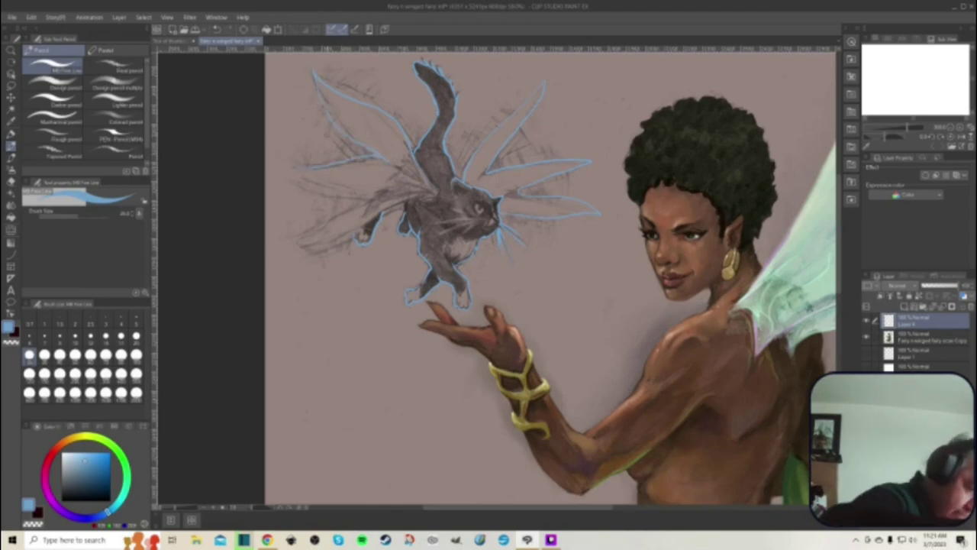
{"action": "mouse_move", "coordinate": [330, 188]}
{"action": "left_mouse_down"}
{"action": "mouse_move", "coordinate": [388, 193]}
{"action": "mouse_move", "coordinate": [330, 219]}
{"action": "mouse_move", "coordinate": [313, 242]}
{"action": "left_mouse_up"}
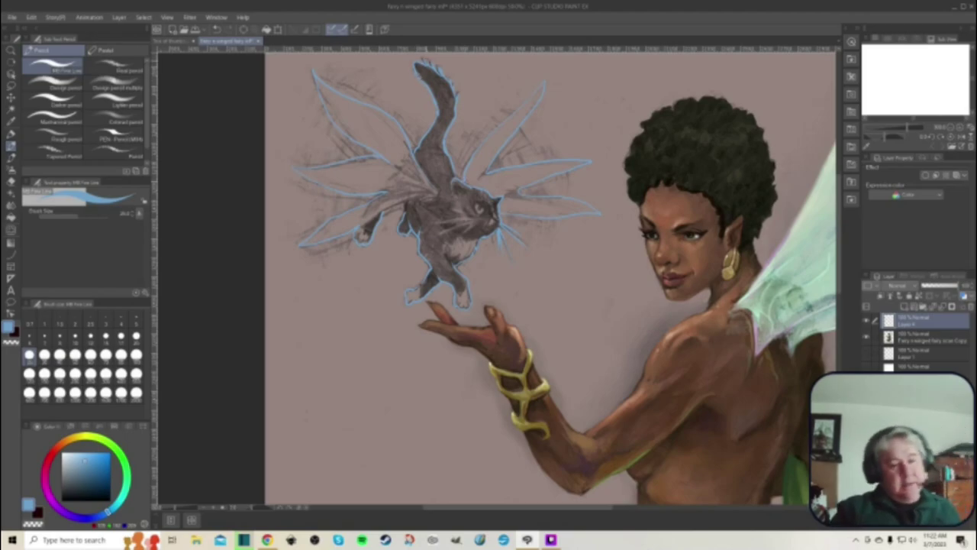
- Try an auto selection between the cat's tail and wing on the outline layer, and clear the selection
{"action": "left_click", "coordinate": [11, 108]}
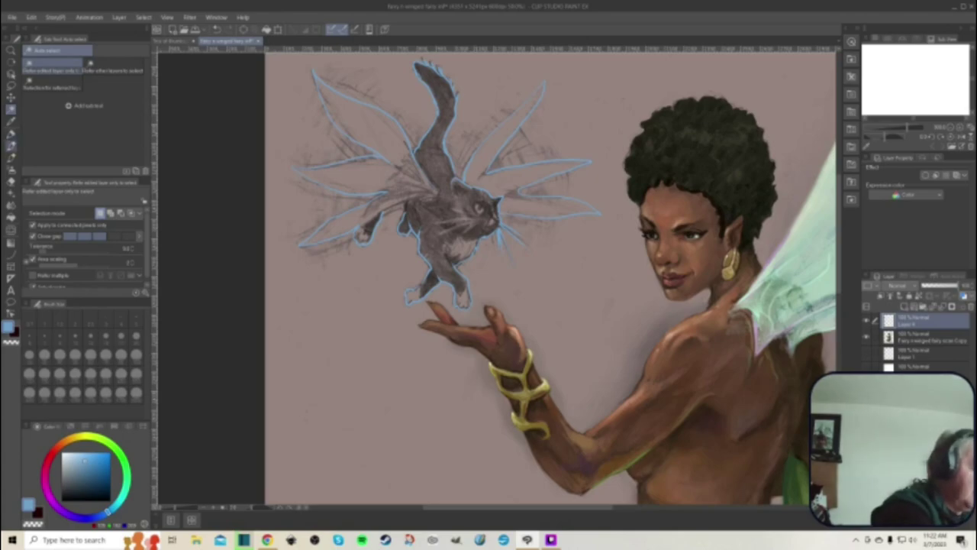
{"action": "left_click", "coordinate": [10, 158]}
{"action": "left_click", "coordinate": [11, 146]}
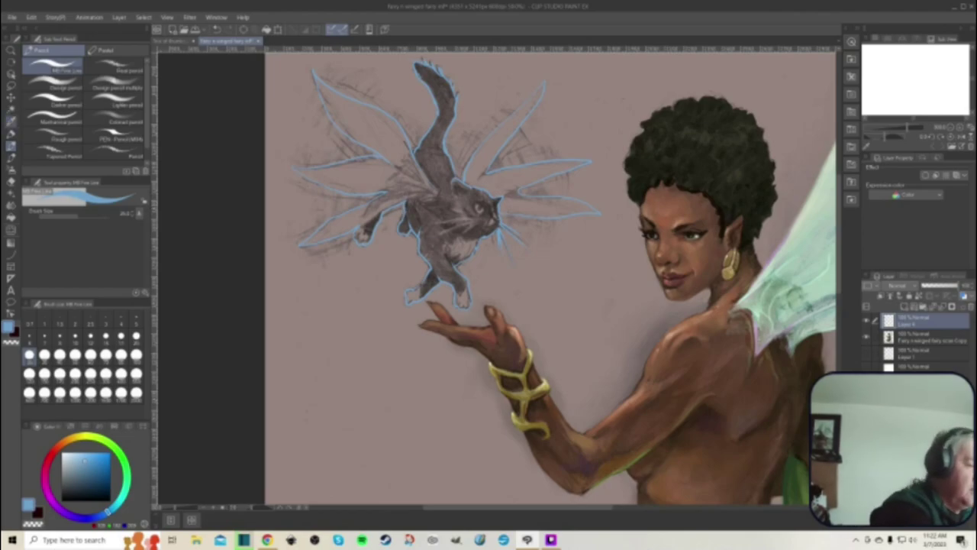
{"action": "left_click", "coordinate": [11, 110]}
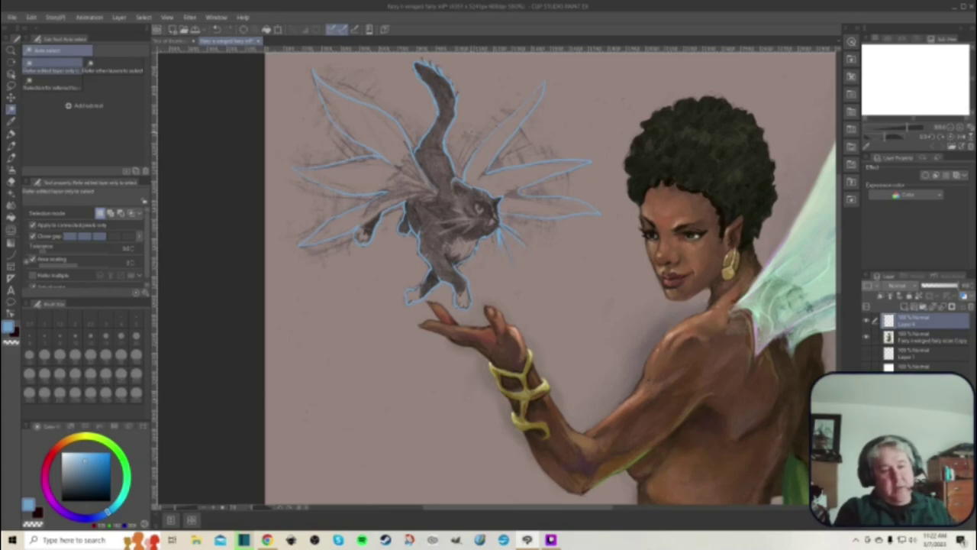
{"action": "left_click", "coordinate": [474, 115]}
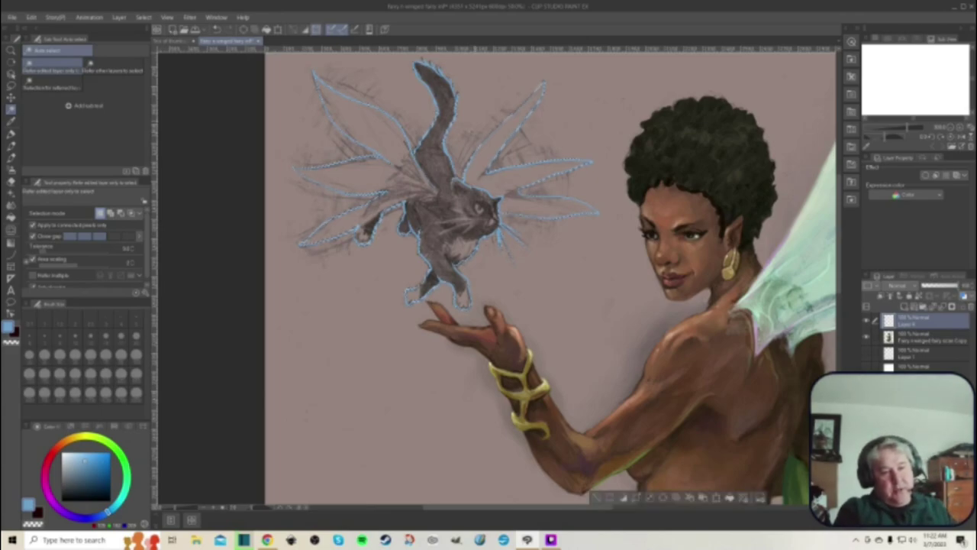
{"action": "key", "text": "ctrl+d"}
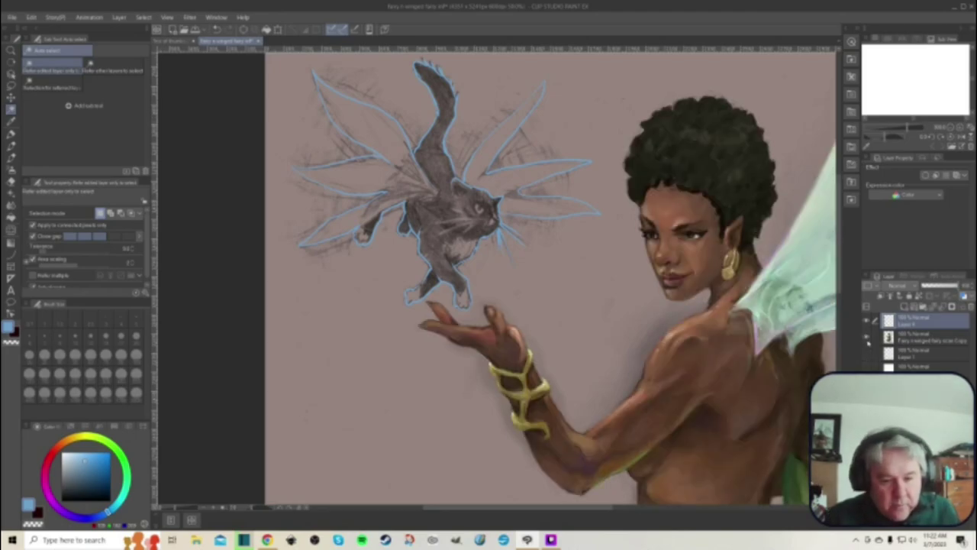
- Hide the pencil sketch and try auto-selecting the background around the cat outline, and clear the selection
{"action": "left_click", "coordinate": [866, 336]}
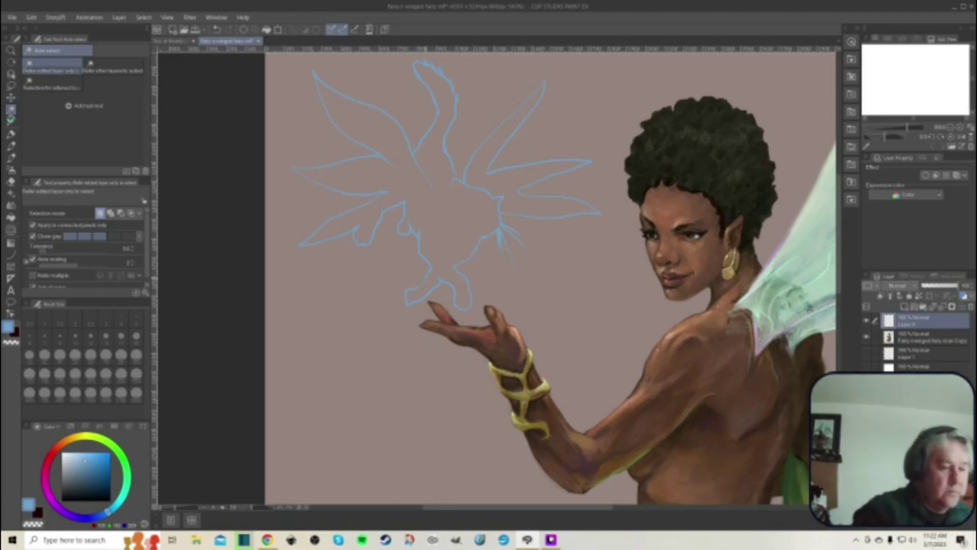
{"action": "left_click", "coordinate": [429, 292]}
{"action": "key", "text": "ctrl+d"}
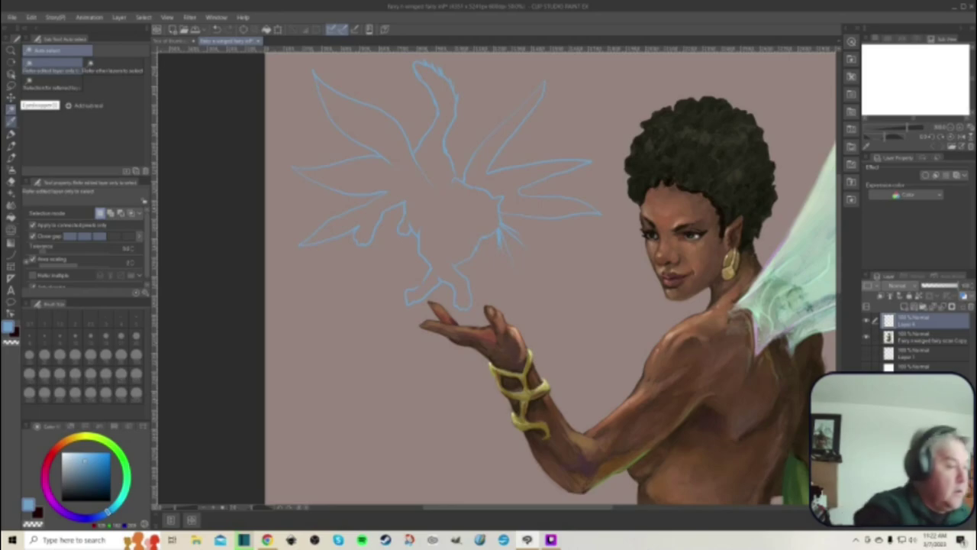
{"action": "key", "text": "p"}
{"action": "key", "text": "p"}
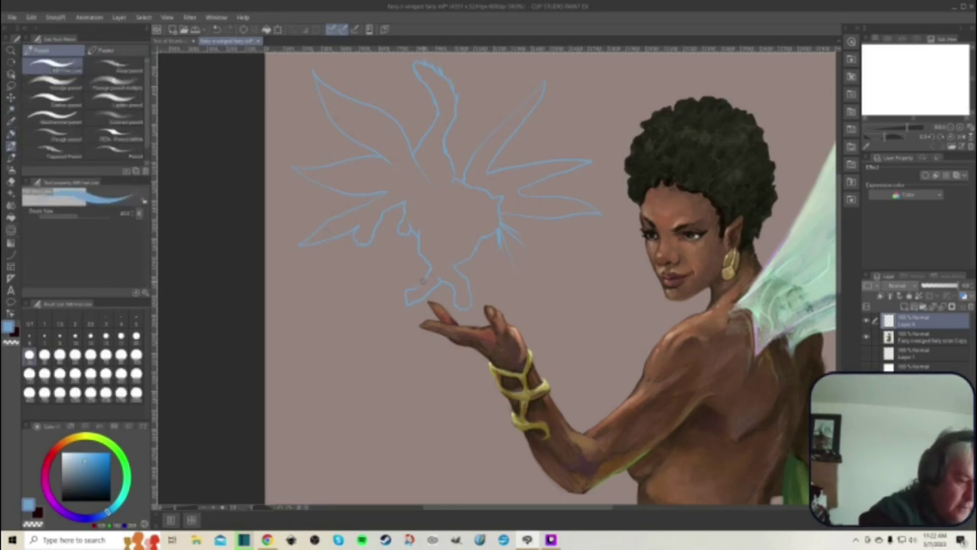
{"action": "key", "text": "w"}
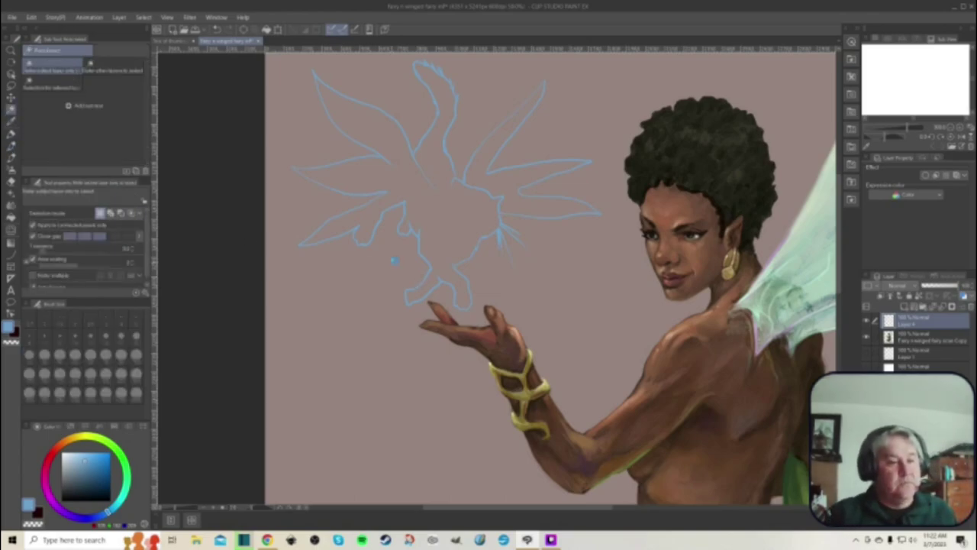
{"action": "left_click", "coordinate": [384, 222]}
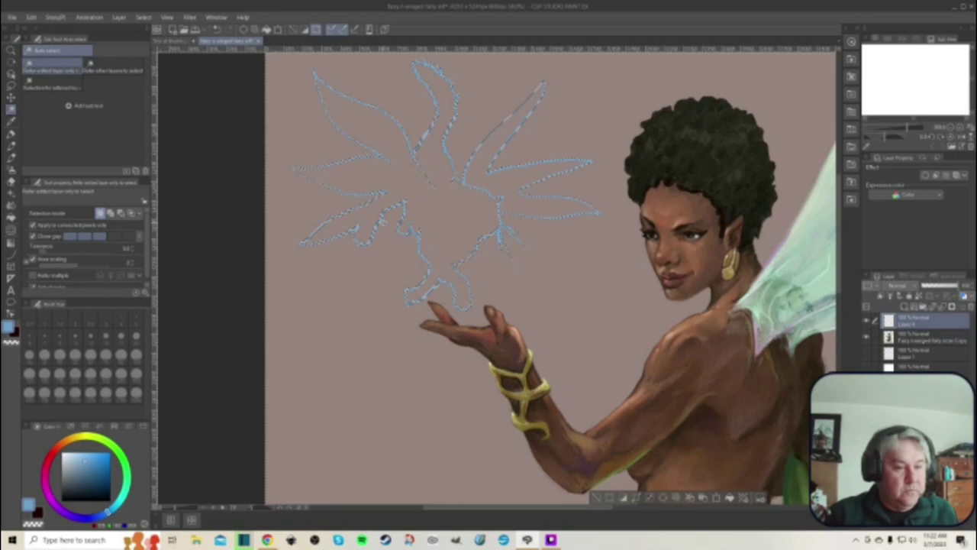
{"action": "key", "text": "ctrl+d"}
- Turn off the connected-pixels-only limit, try auto-selecting the background beside the cat's wings, and clear the selection
{"action": "scroll", "coordinate": [420, 214], "scroll_direction": "up", "scroll_amount": 1}
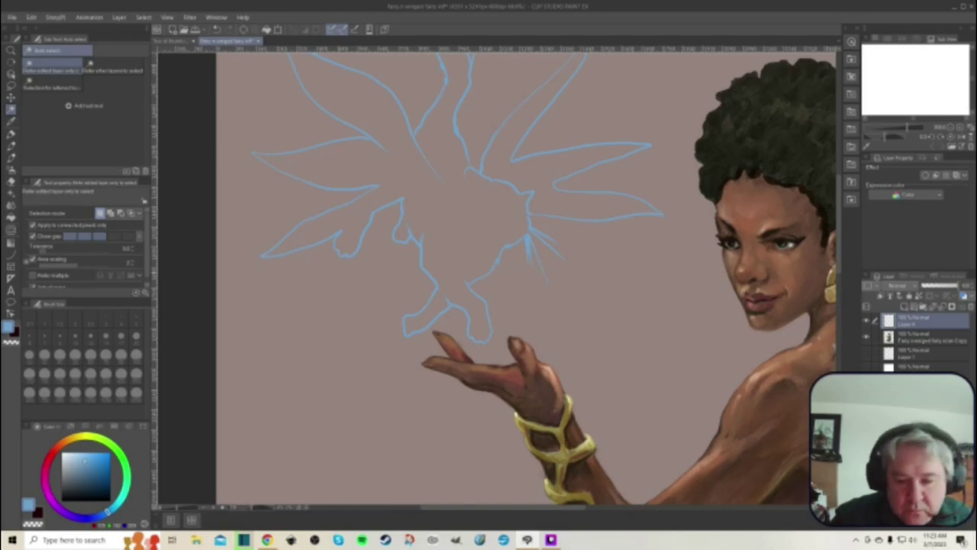
{"action": "left_click_drag", "start_coordinate": [838, 264], "coordinate": [842, 254]}
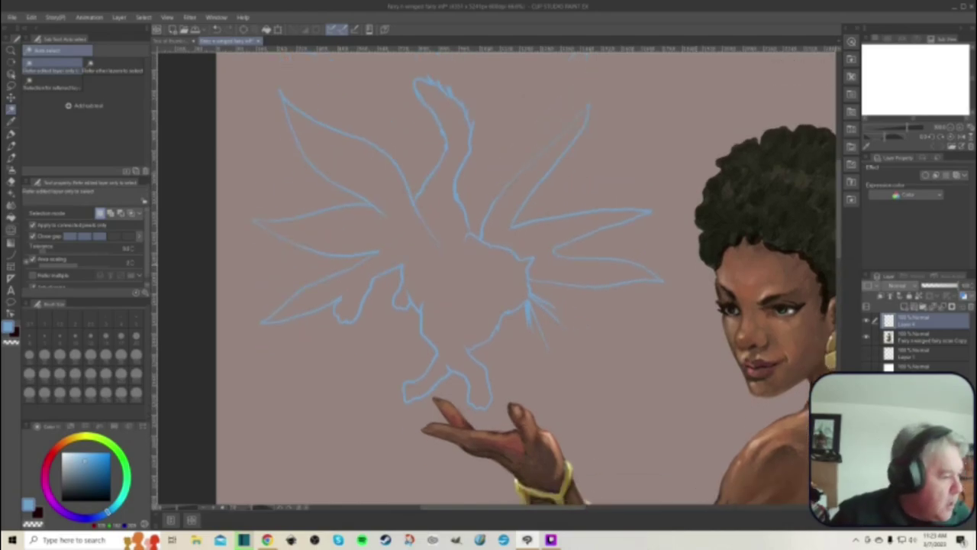
{"action": "left_click", "coordinate": [33, 225]}
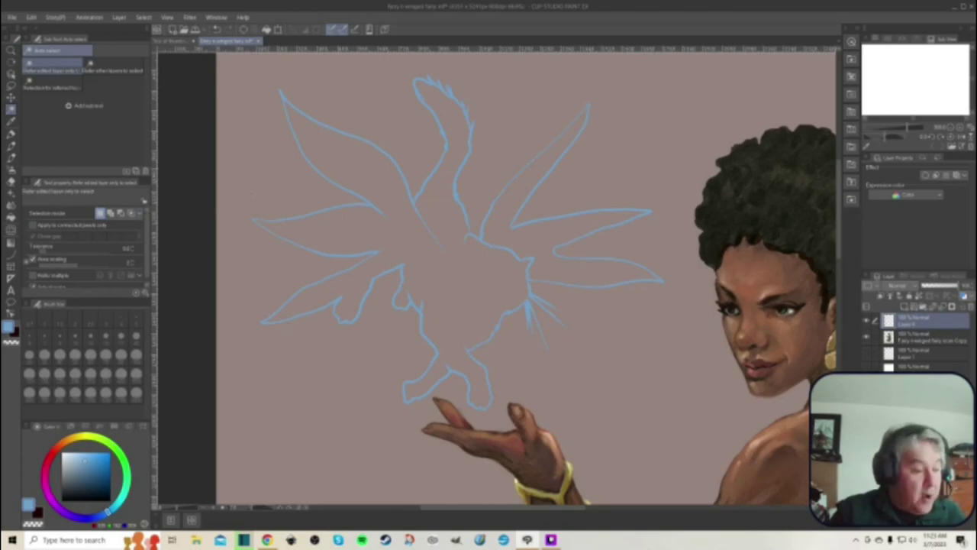
{"action": "left_click", "coordinate": [279, 170]}
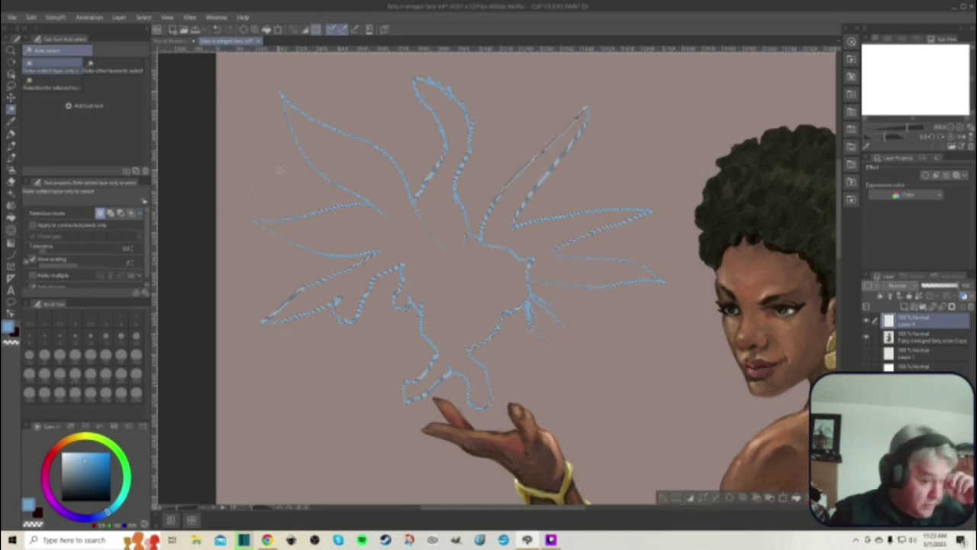
{"action": "key", "text": "ctrl+d"}
- Retry the auto selection around the cat outline without the connected-pixels limit, restore it once, and clear it
{"action": "scroll", "coordinate": [311, 219], "scroll_direction": "up", "scroll_amount": 1}
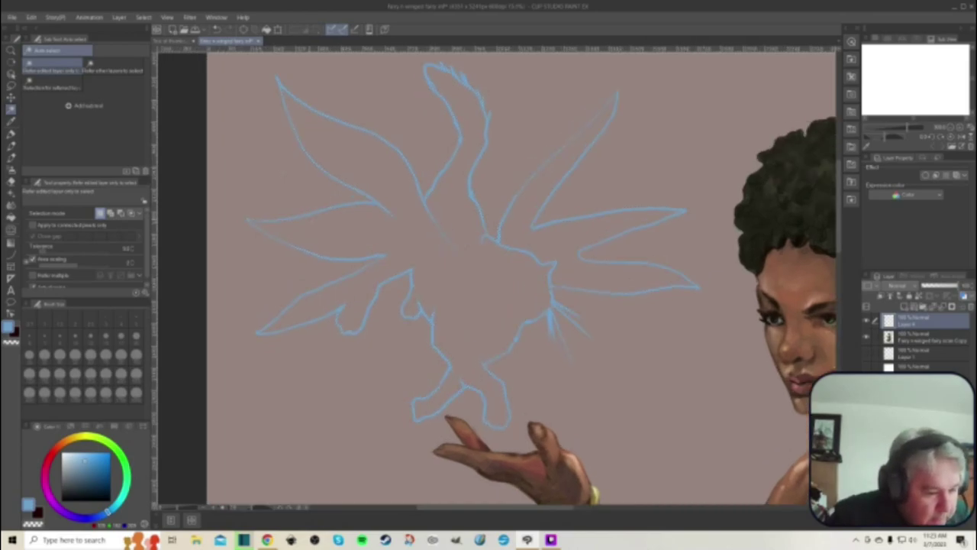
{"action": "scroll", "coordinate": [314, 225], "scroll_direction": "up", "scroll_amount": 1}
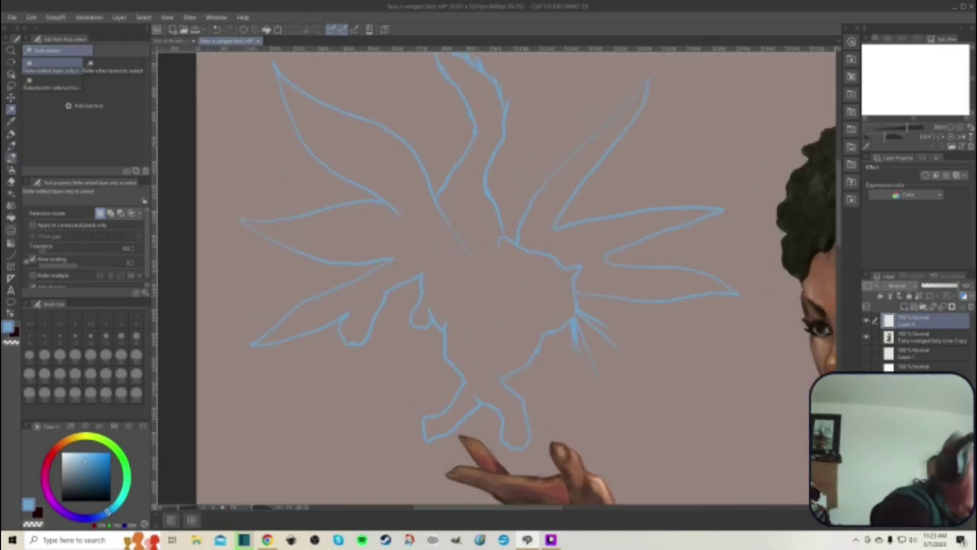
{"action": "left_click", "coordinate": [11, 145]}
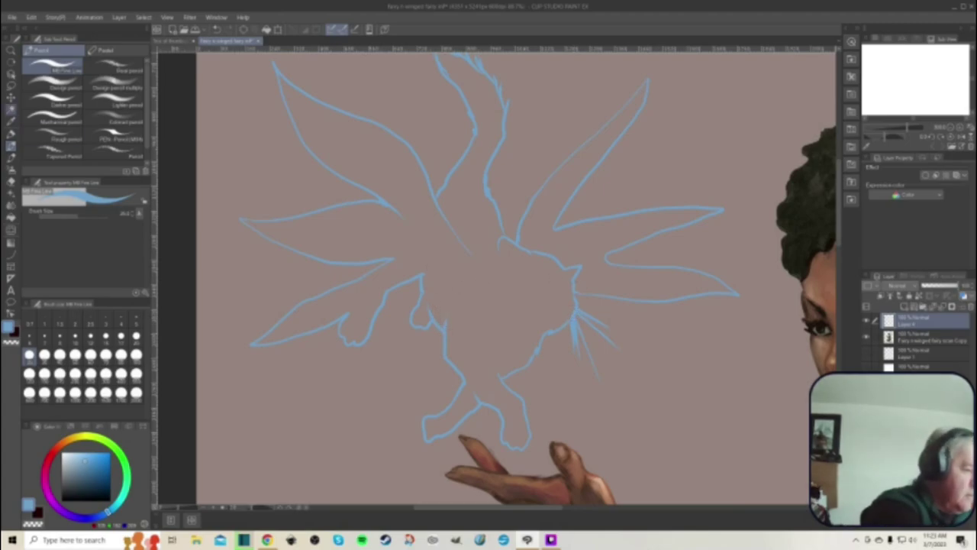
{"action": "key", "text": "w"}
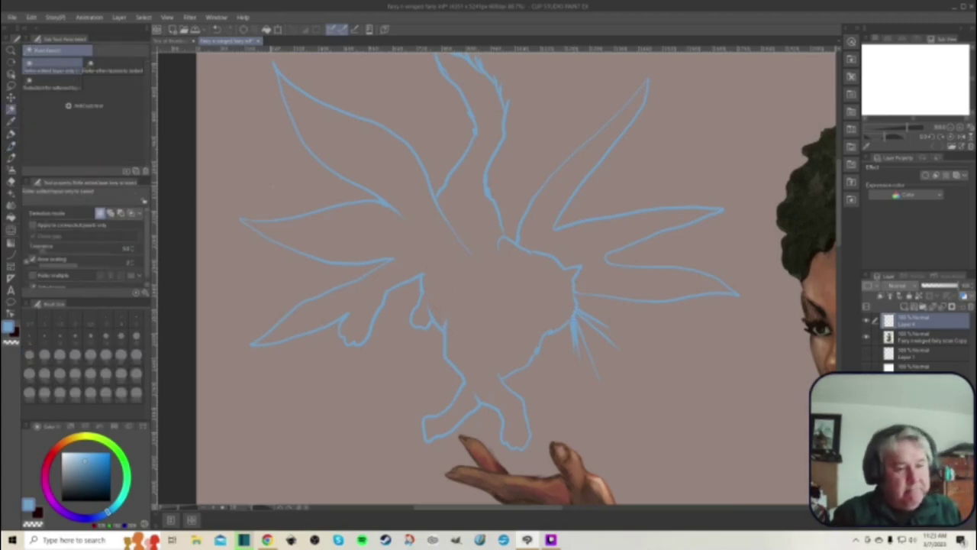
{"action": "left_click", "coordinate": [273, 186]}
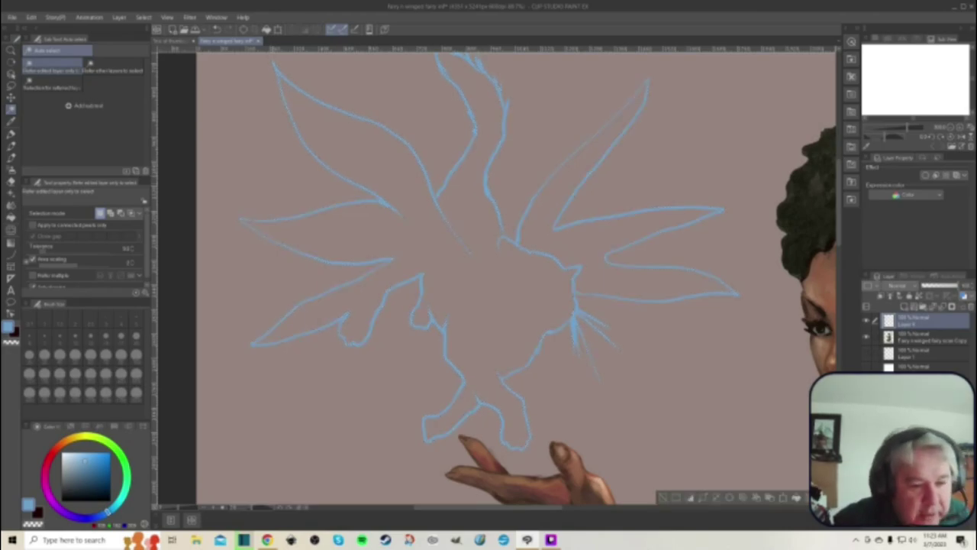
{"action": "key", "text": "ctrl+d"}
{"action": "left_click_drag", "start_coordinate": [837, 202], "coordinate": [838, 193]}
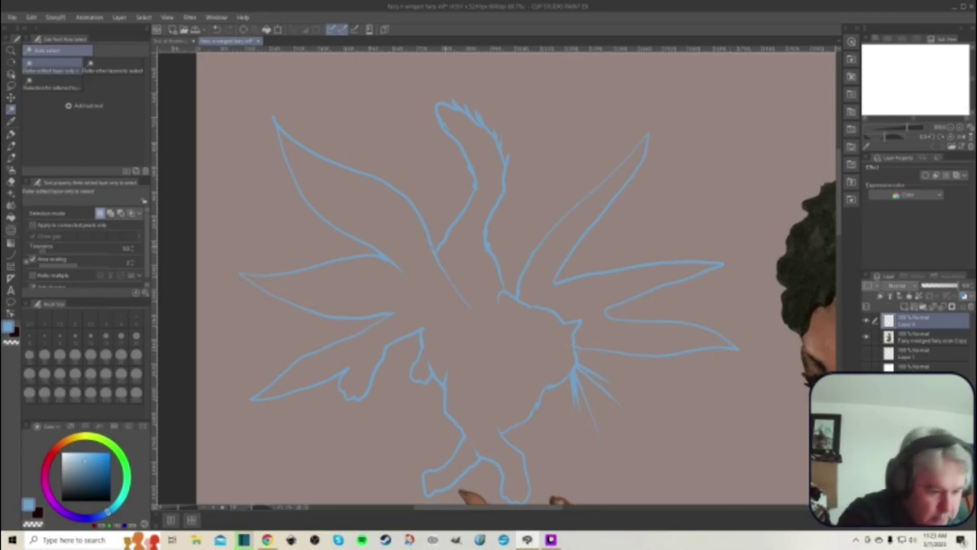
{"action": "key", "text": "ctrl+z"}
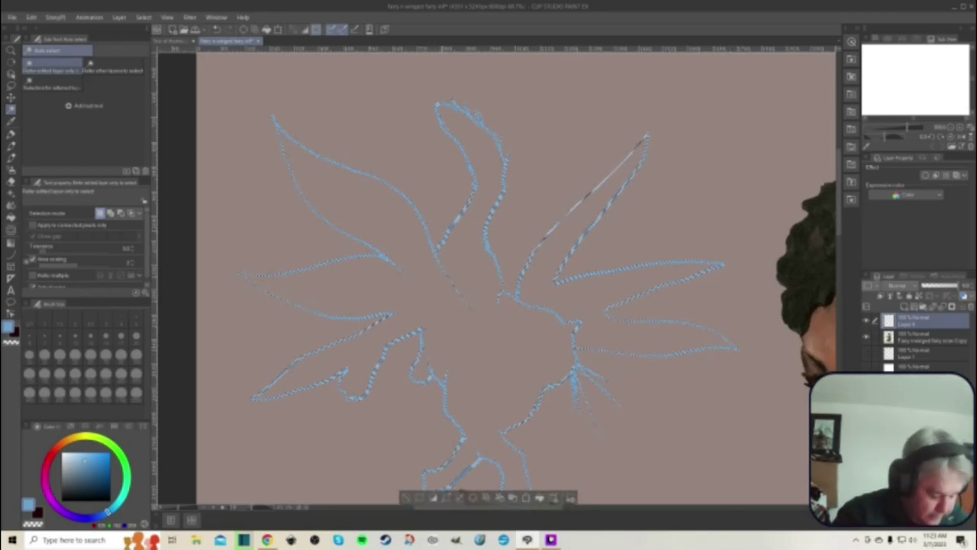
{"action": "key", "text": "ctrl+d"}
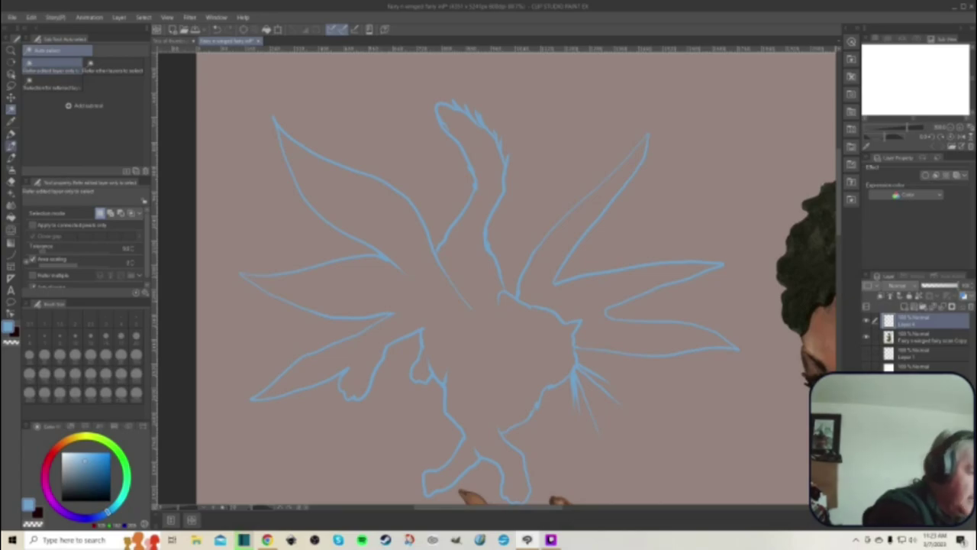
- Toggle the outline layer's visibility, try auto-selecting the area between the lower wings again, and drop the selection
{"action": "key", "text": "p"}
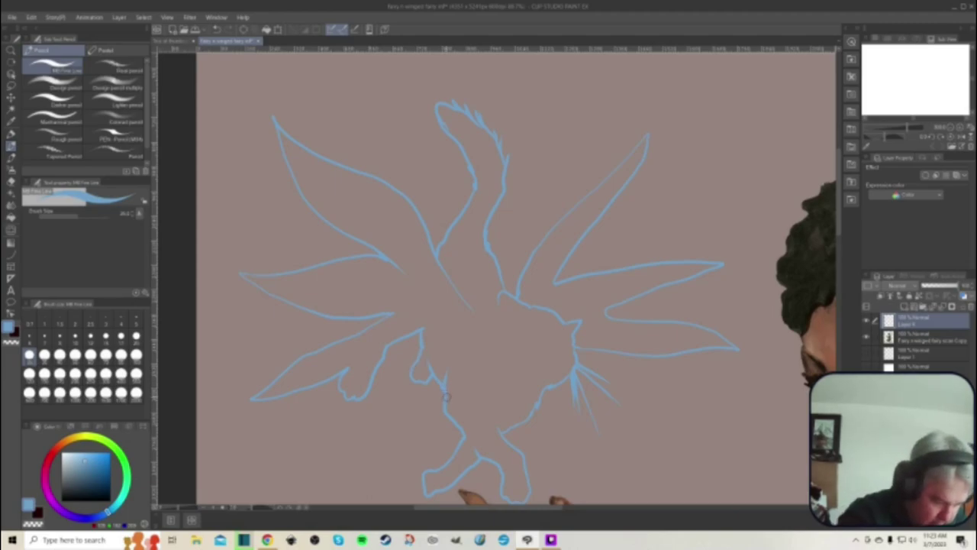
{"action": "left_click", "coordinate": [865, 320]}
{"action": "left_click", "coordinate": [866, 321]}
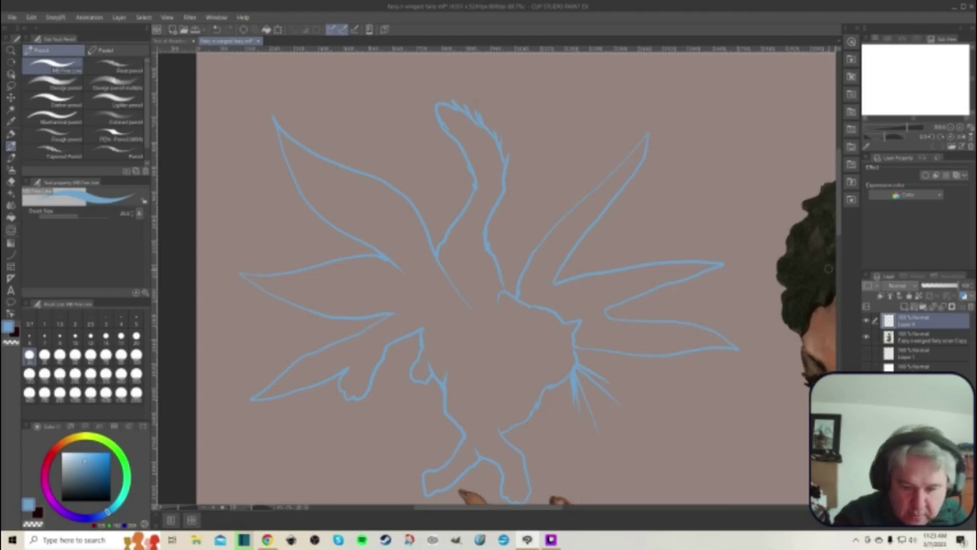
{"action": "scroll", "coordinate": [598, 331], "scroll_direction": "down", "scroll_amount": 5}
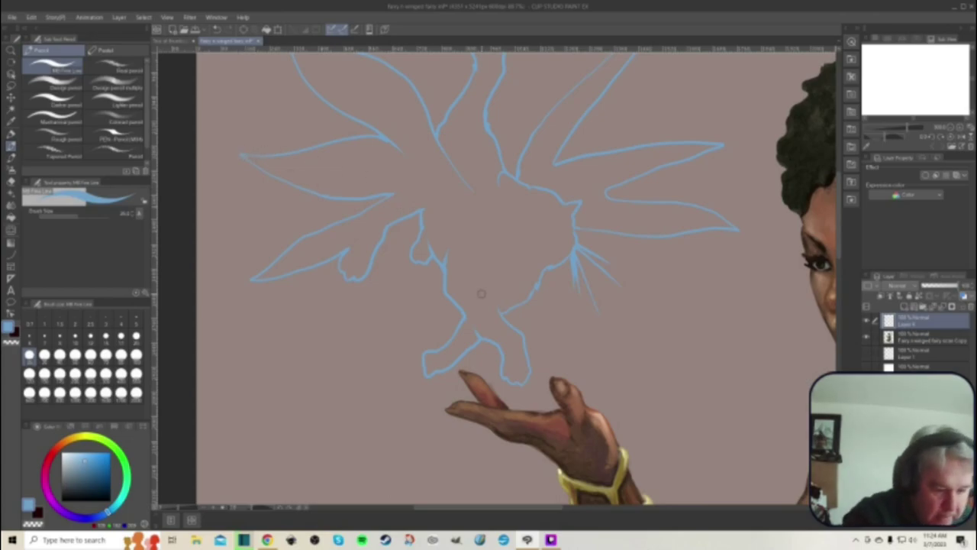
{"action": "left_click", "coordinate": [10, 108]}
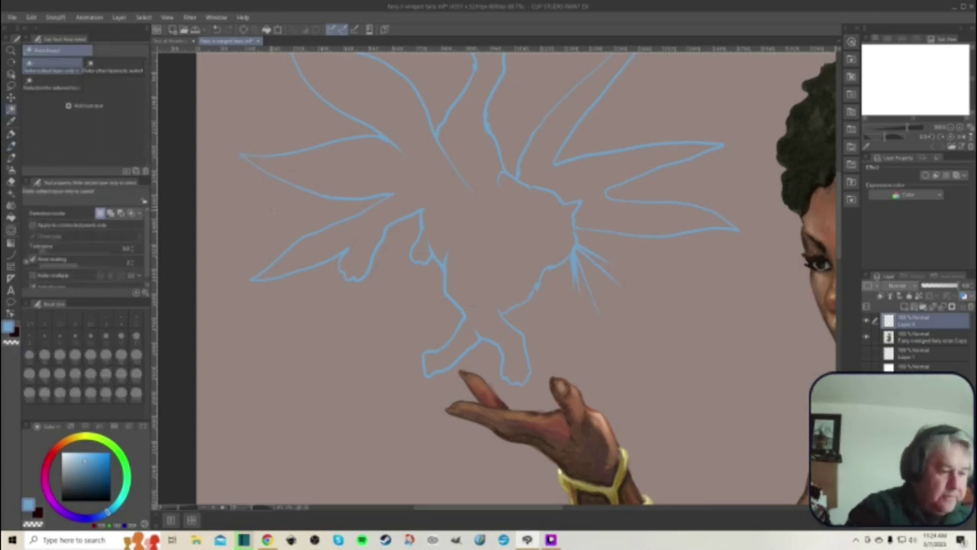
{"action": "left_click", "coordinate": [273, 212]}
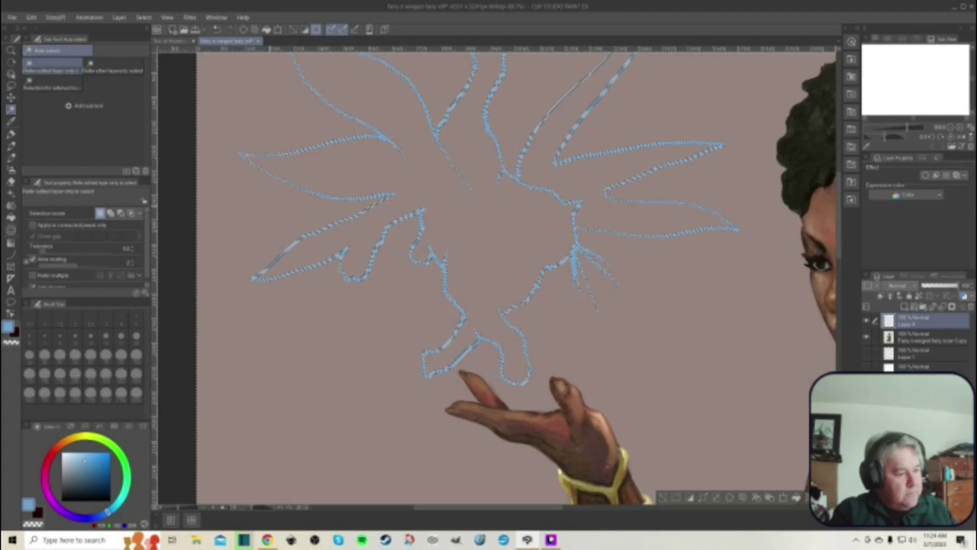
{"action": "key", "text": "ctrl+d"}
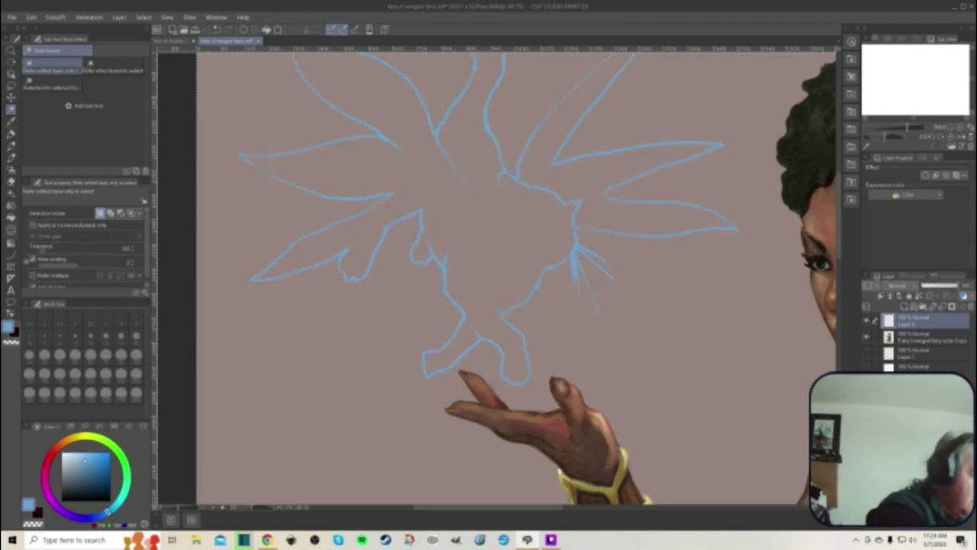
- Limit auto selection to connected pixels again, select the background around the cat outline, and invert the selection
{"action": "left_click", "coordinate": [33, 225]}
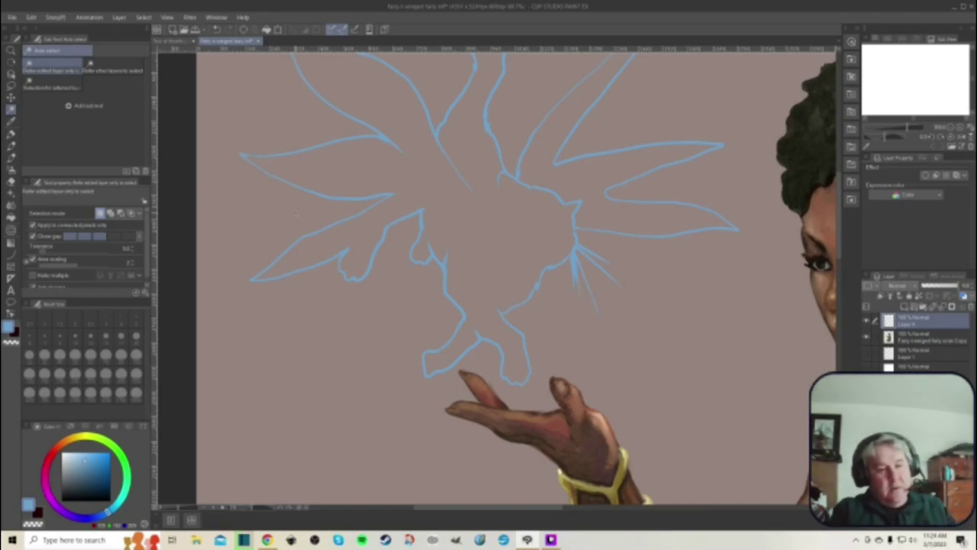
{"action": "left_click", "coordinate": [297, 213]}
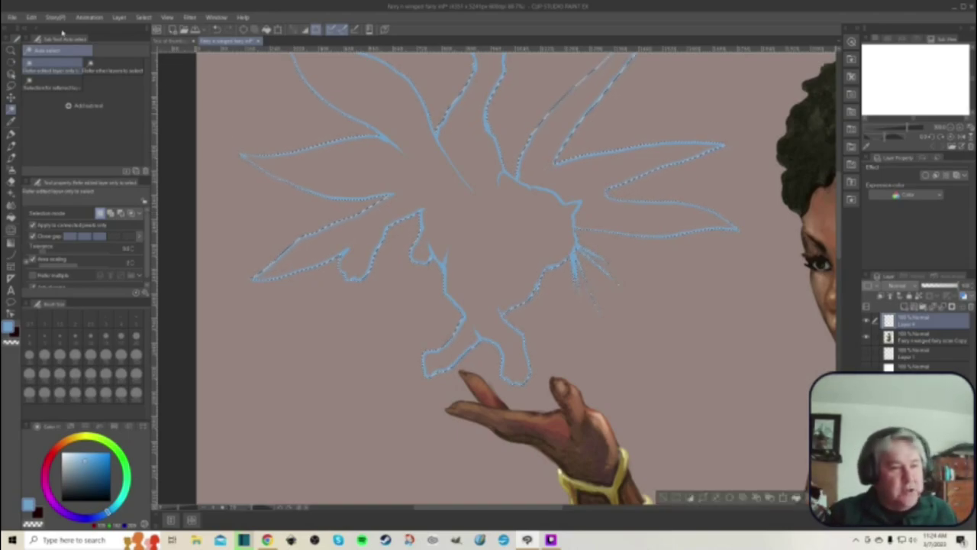
{"action": "left_click", "coordinate": [144, 17]}
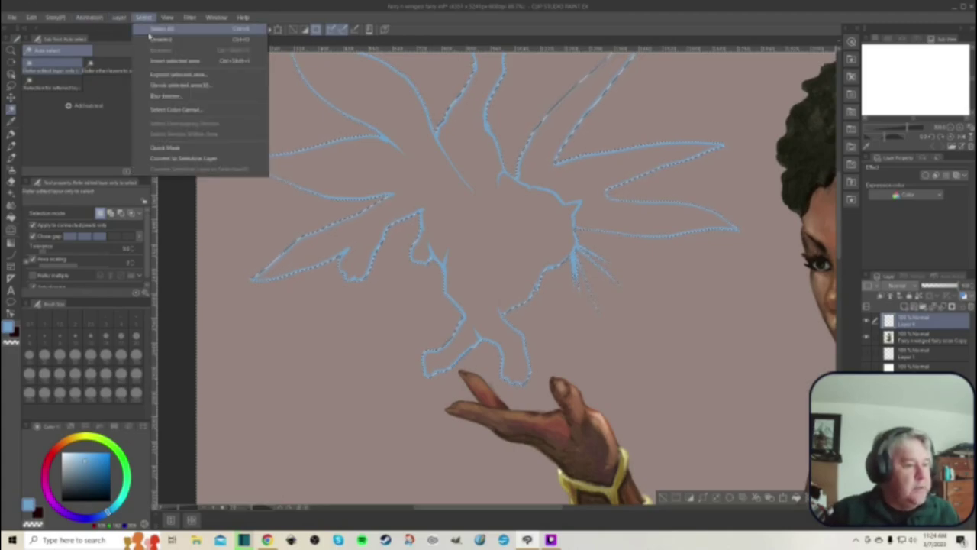
{"action": "left_click", "coordinate": [168, 61]}
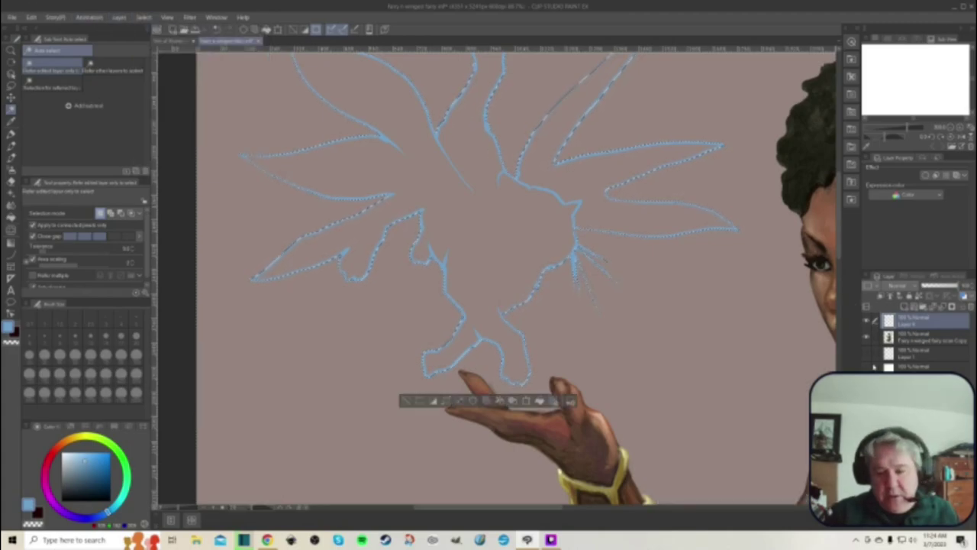
- Show the pencil sketch, paste a copy of its selected winged cat above the painted fairy layer, and hide the blue outline layer
{"action": "left_click", "coordinate": [865, 384]}
{"action": "left_click", "coordinate": [916, 384]}
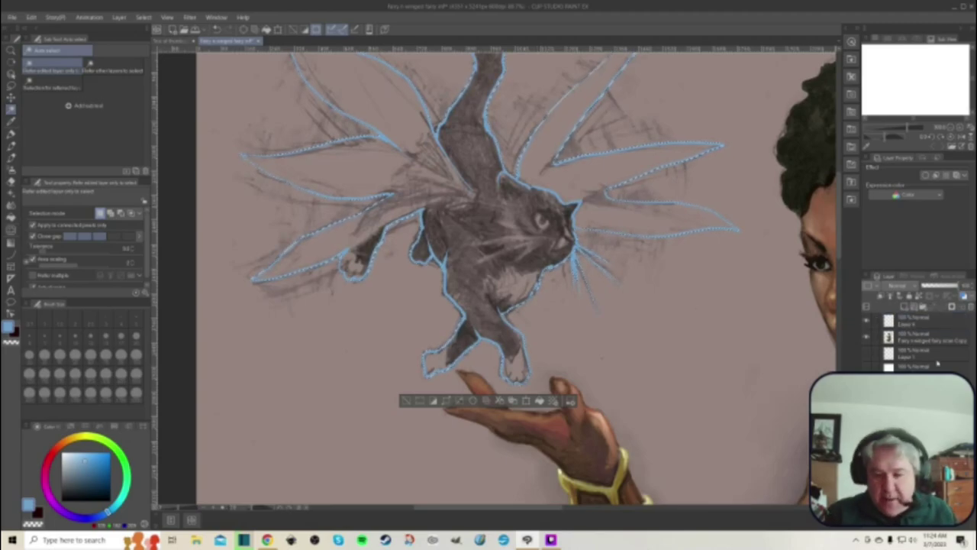
{"action": "left_click", "coordinate": [919, 338]}
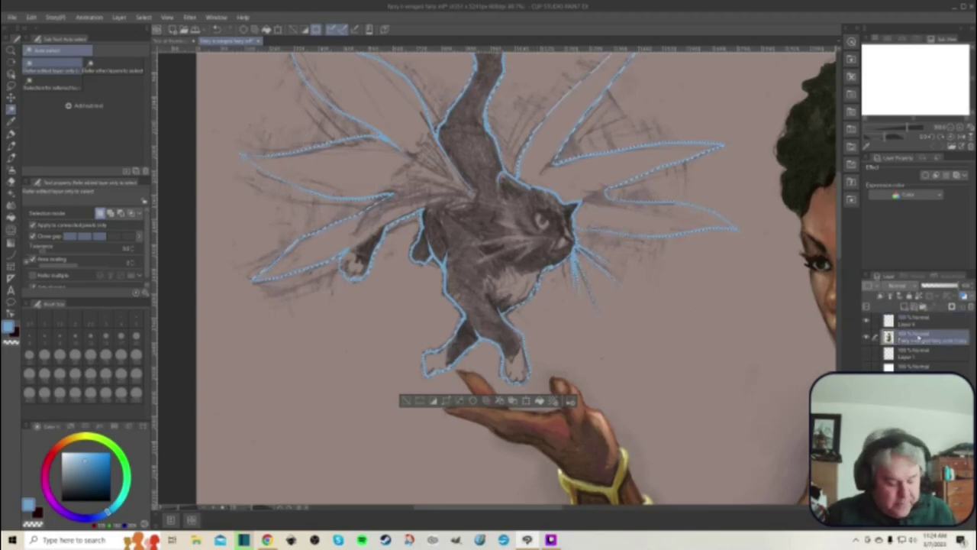
{"action": "key", "text": "ctrl+v"}
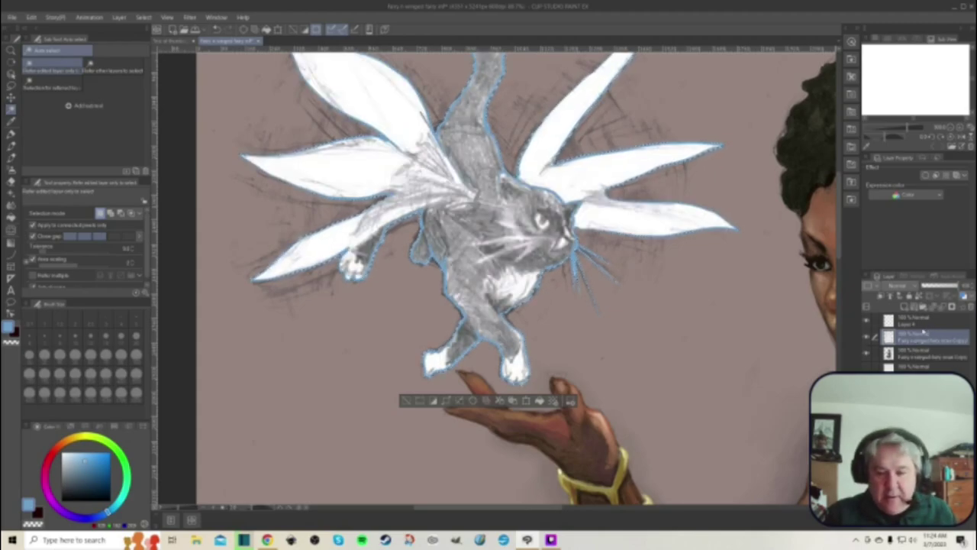
{"action": "left_click", "coordinate": [867, 321]}
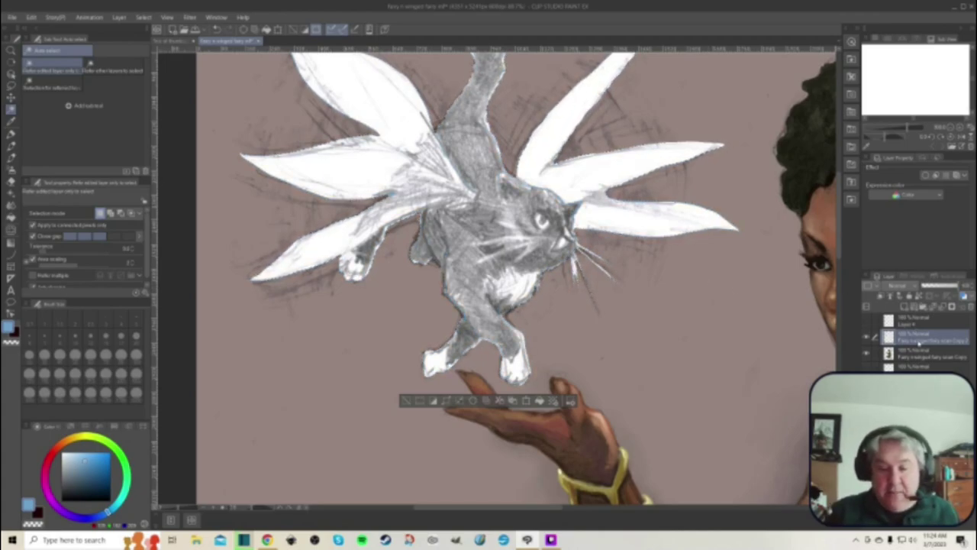
{"action": "right_click", "coordinate": [918, 342]}
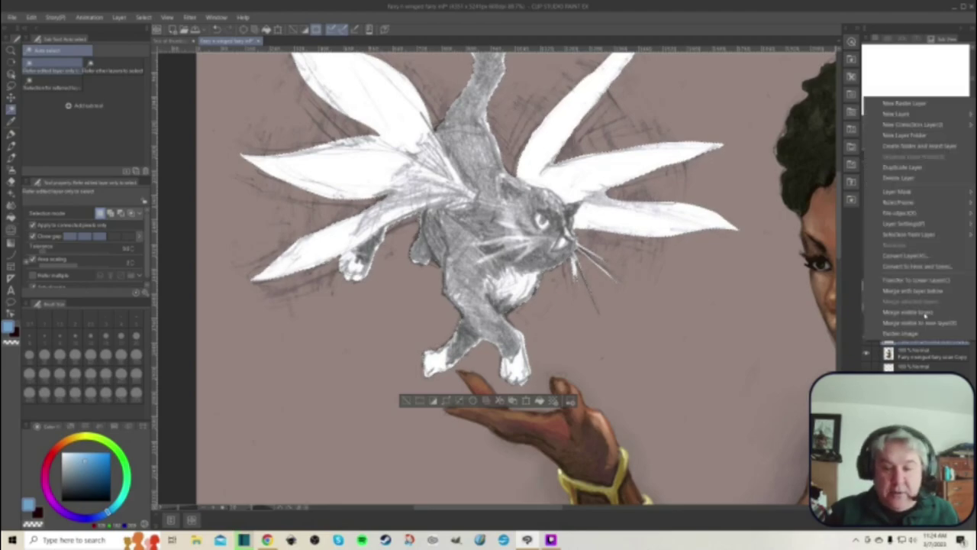
{"action": "left_click", "coordinate": [920, 104]}
{"action": "left_click", "coordinate": [919, 284]}
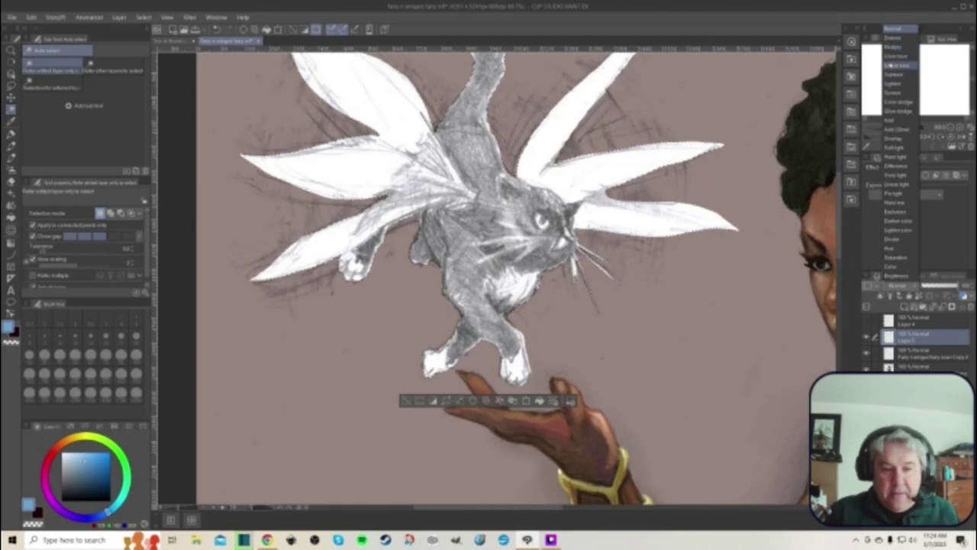
{"action": "left_click", "coordinate": [923, 337]}
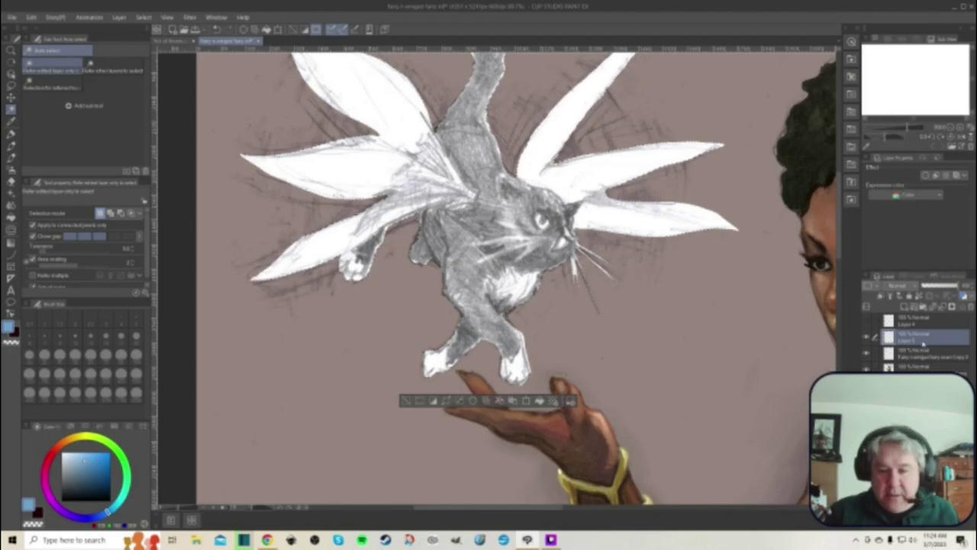
{"action": "right_click", "coordinate": [923, 337]}
{"action": "left_click", "coordinate": [908, 179]}
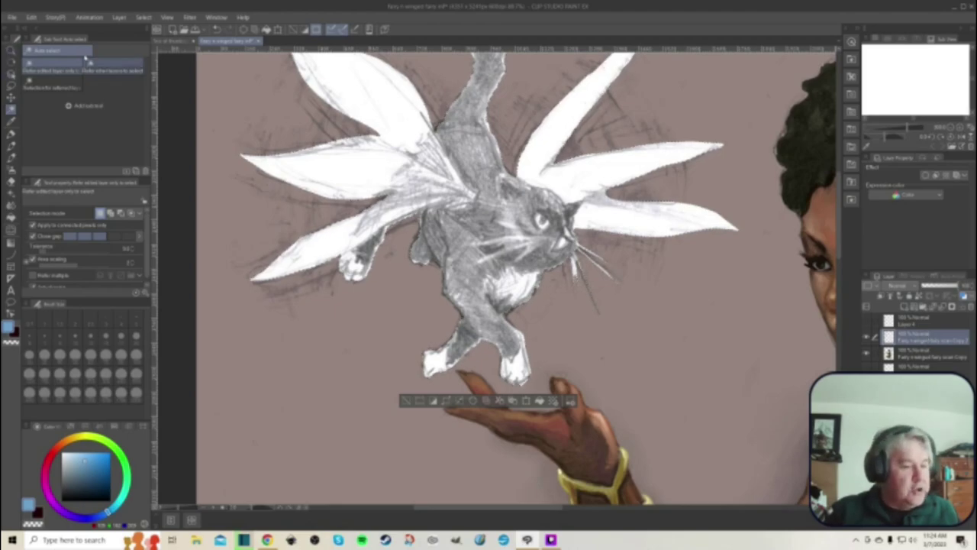
{"action": "left_click", "coordinate": [31, 16]}
{"action": "mouse_move", "coordinate": [80, 230]}
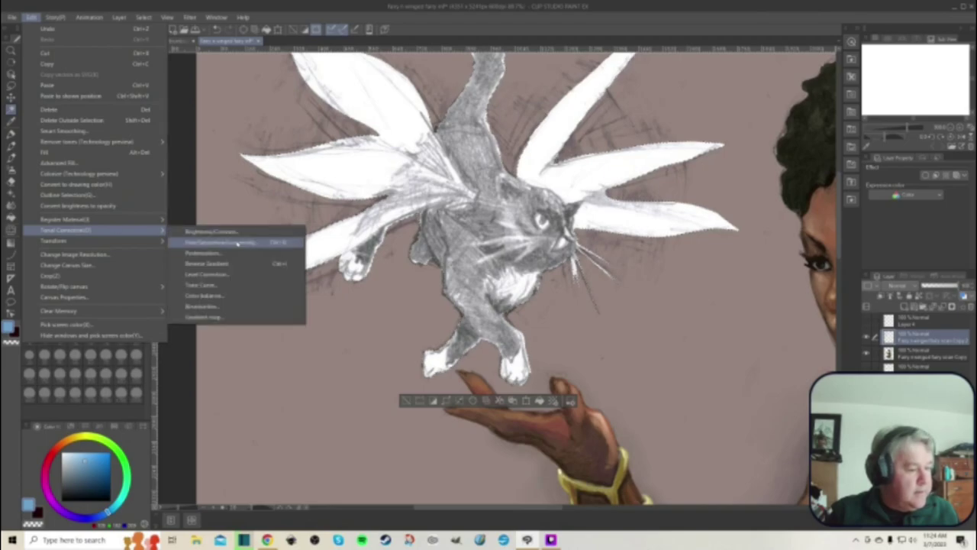
{"action": "left_click", "coordinate": [206, 243]}
{"action": "mouse_move", "coordinate": [614, 216]}
{"action": "left_mouse_down"}
{"action": "mouse_move", "coordinate": [578, 217]}
{"action": "mouse_move", "coordinate": [611, 216]}
{"action": "left_mouse_up"}
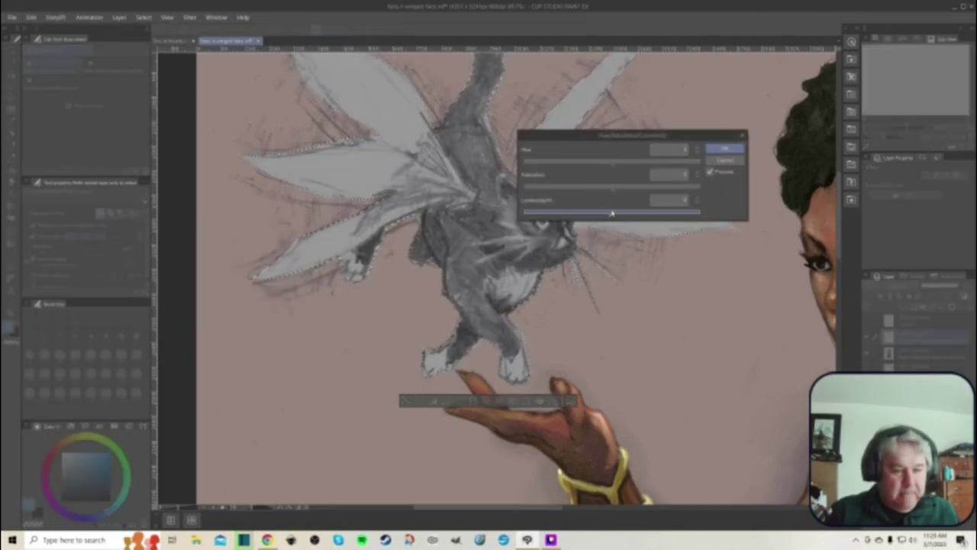
{"action": "left_click", "coordinate": [728, 161]}
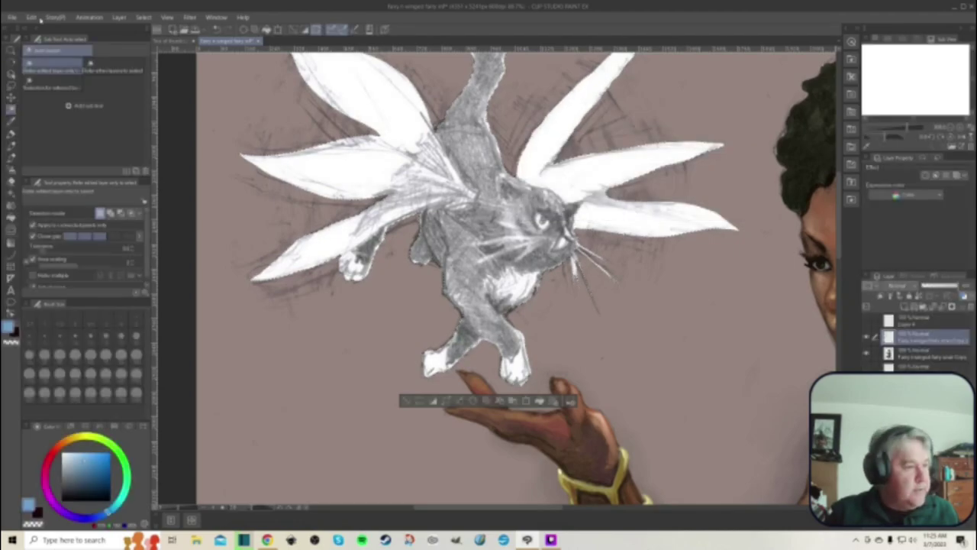
- Darken the isolated winged cat copy by lowering its brightness with a Brightness/Contrast correction
{"action": "left_click", "coordinate": [30, 17]}
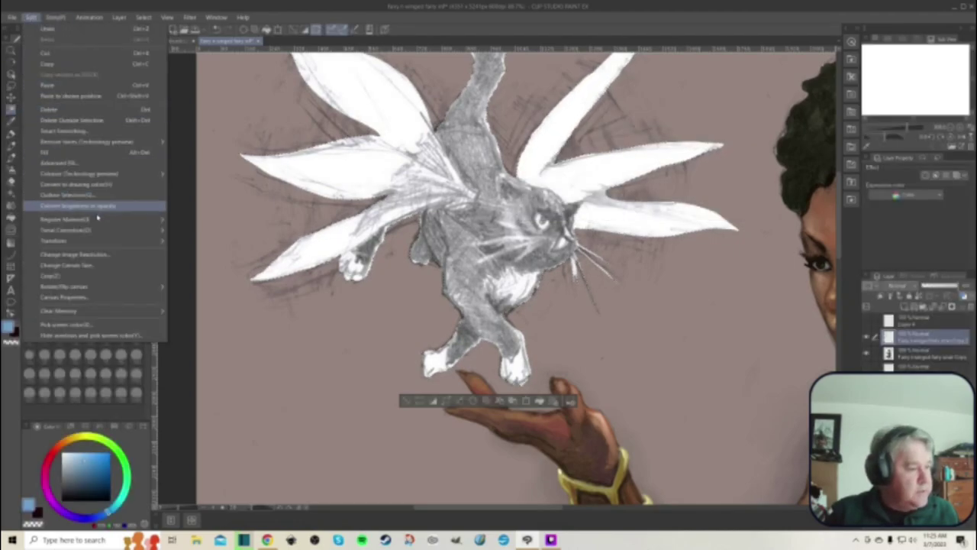
{"action": "mouse_move", "coordinate": [99, 229]}
{"action": "left_click", "coordinate": [210, 231]}
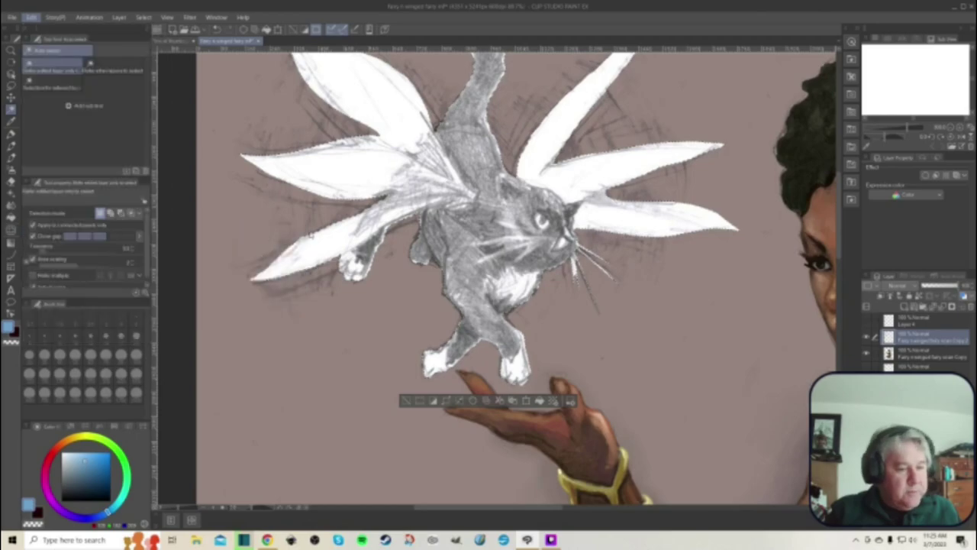
{"action": "left_click_drag", "start_coordinate": [690, 228], "coordinate": [665, 203]}
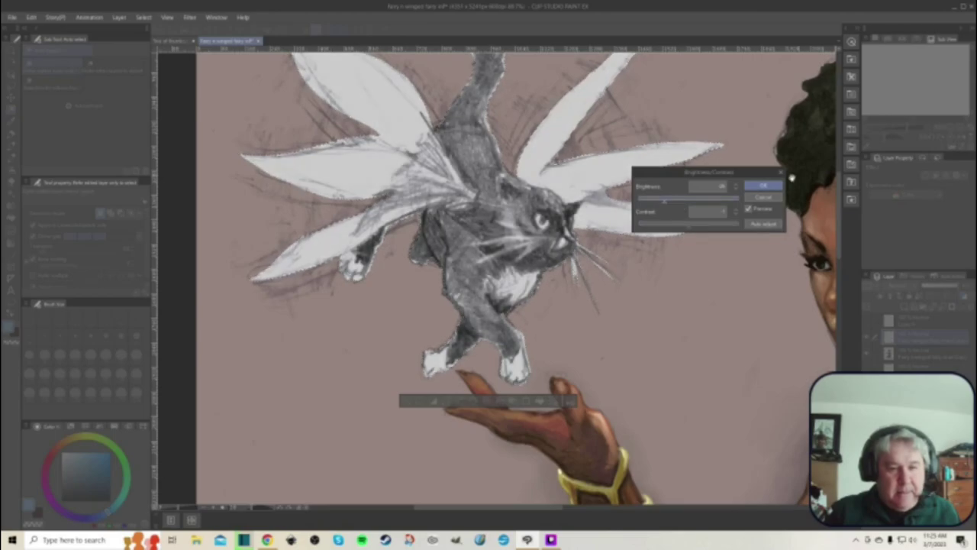
{"action": "left_click", "coordinate": [764, 185]}
- Lower the luminosity of the winged cat copy with a Hue/Saturation/Luminosity correction and clear the selection around it
{"action": "left_click", "coordinate": [32, 16]}
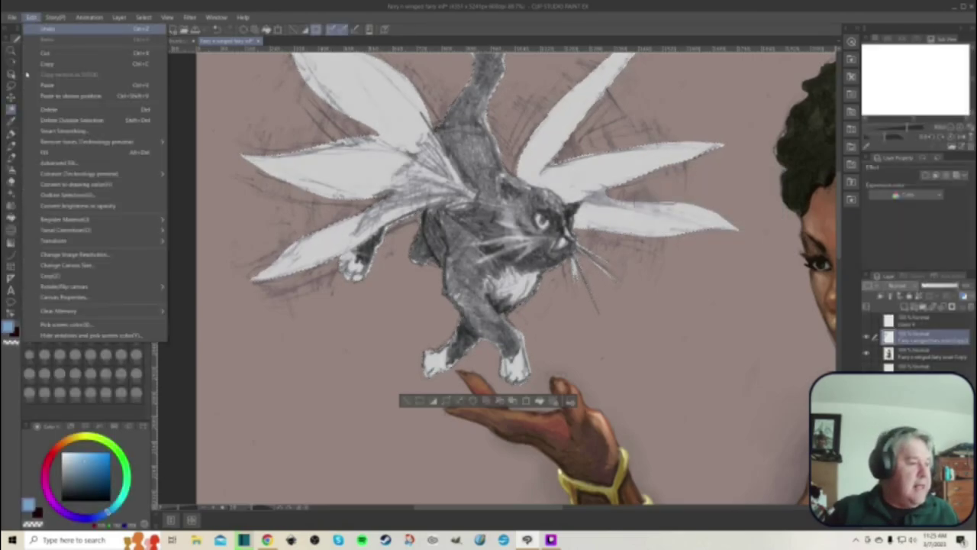
{"action": "mouse_move", "coordinate": [150, 230]}
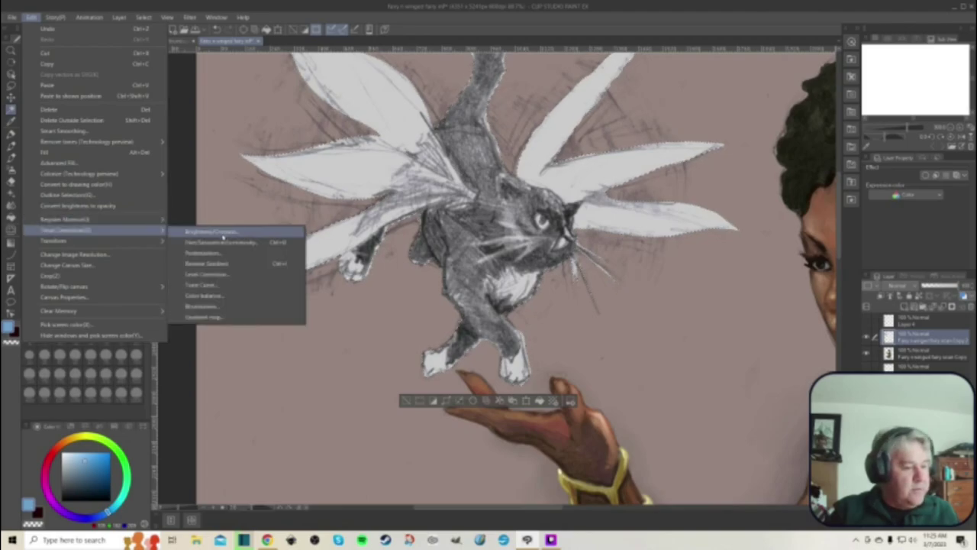
{"action": "left_click", "coordinate": [231, 243]}
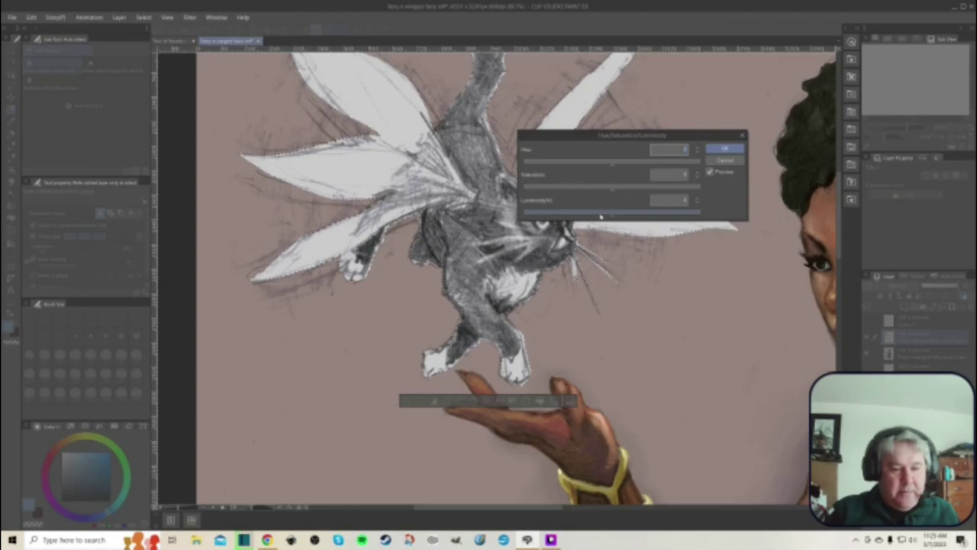
{"action": "left_click_drag", "start_coordinate": [612, 216], "coordinate": [587, 216]}
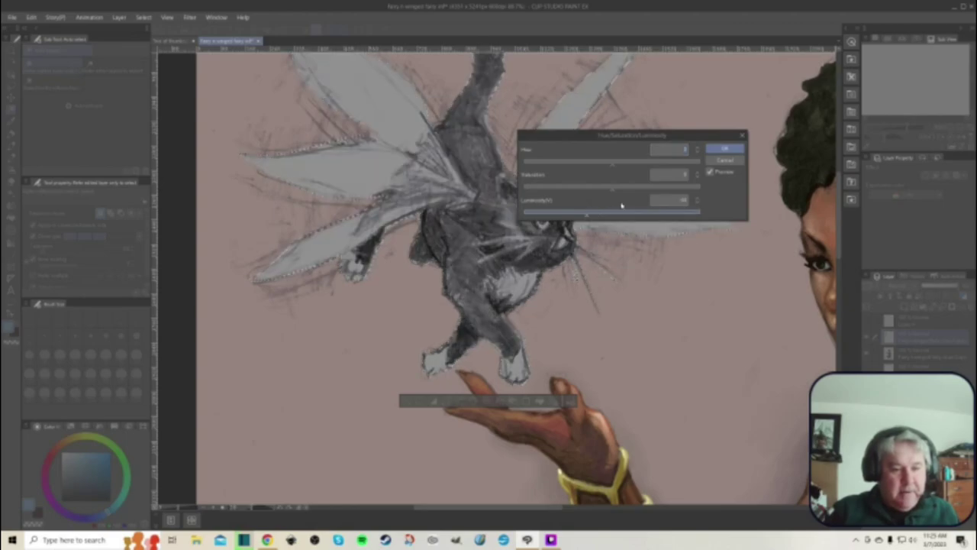
{"action": "left_click", "coordinate": [724, 150]}
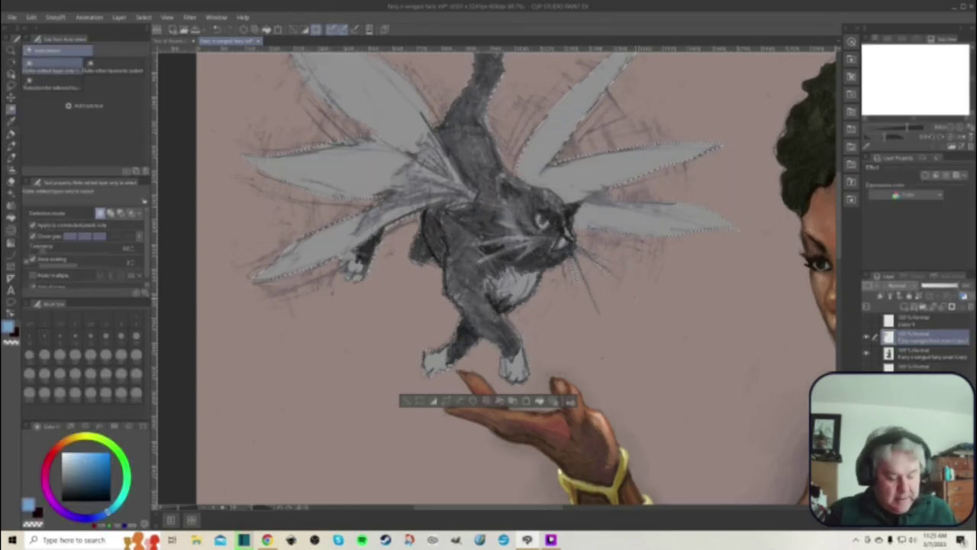
{"action": "scroll", "coordinate": [610, 279], "scroll_direction": "down", "scroll_amount": 3}
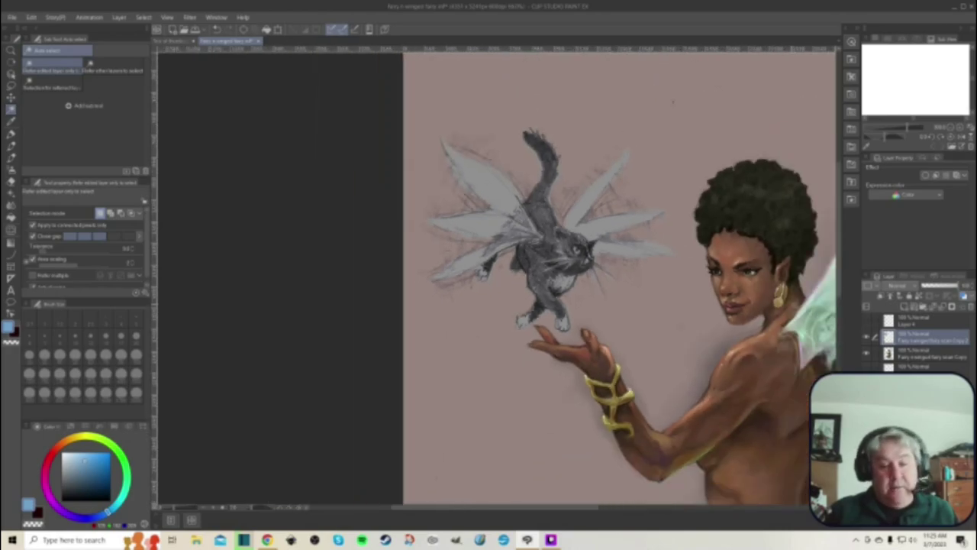
{"action": "scroll", "coordinate": [672, 101], "scroll_direction": "down", "scroll_amount": 3}
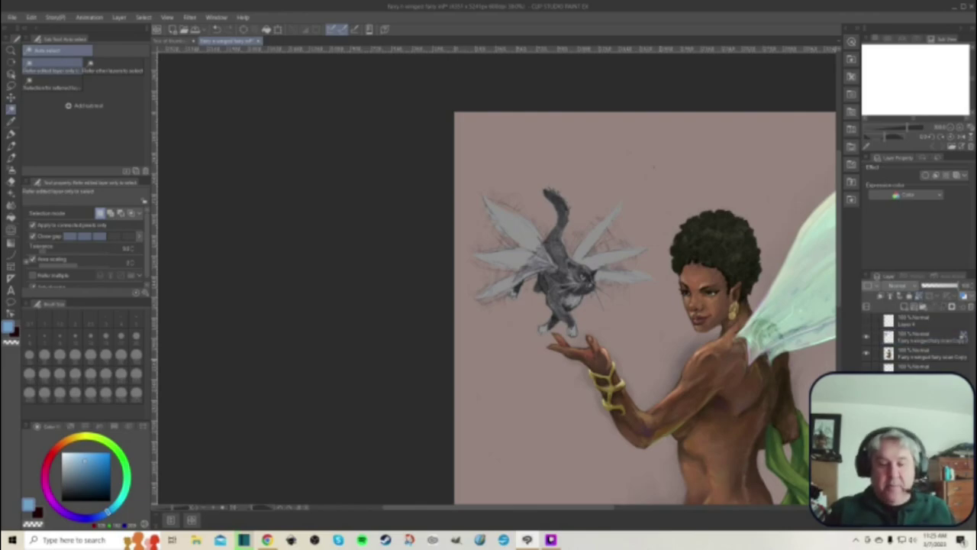
{"action": "scroll", "coordinate": [588, 356], "scroll_direction": "up", "scroll_amount": 2}
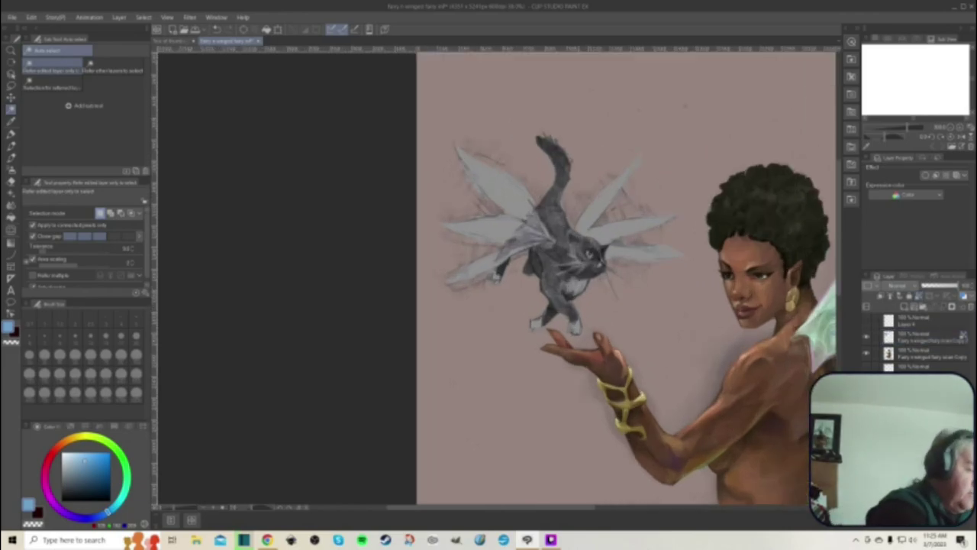
- Make the isolated winged cat copy the active layer for painting
{"action": "left_click", "coordinate": [11, 205]}
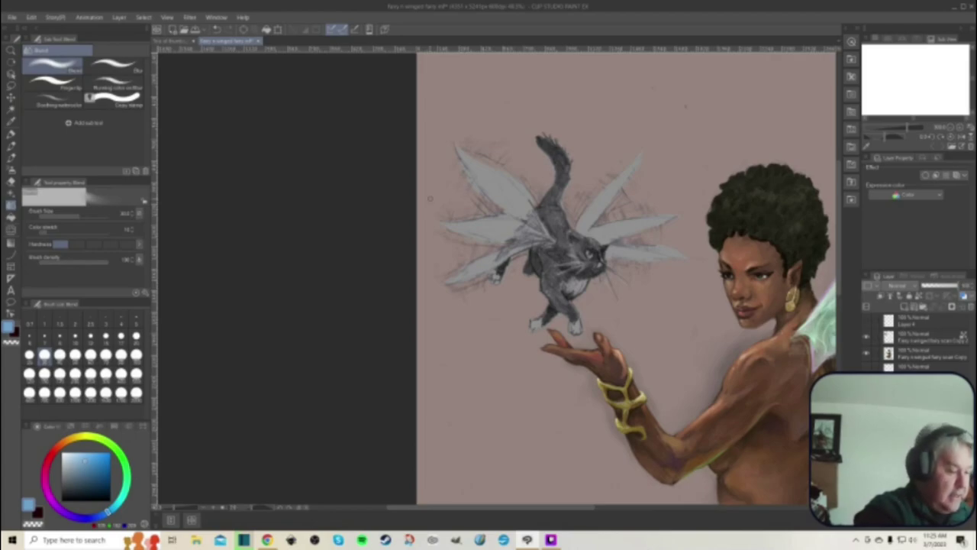
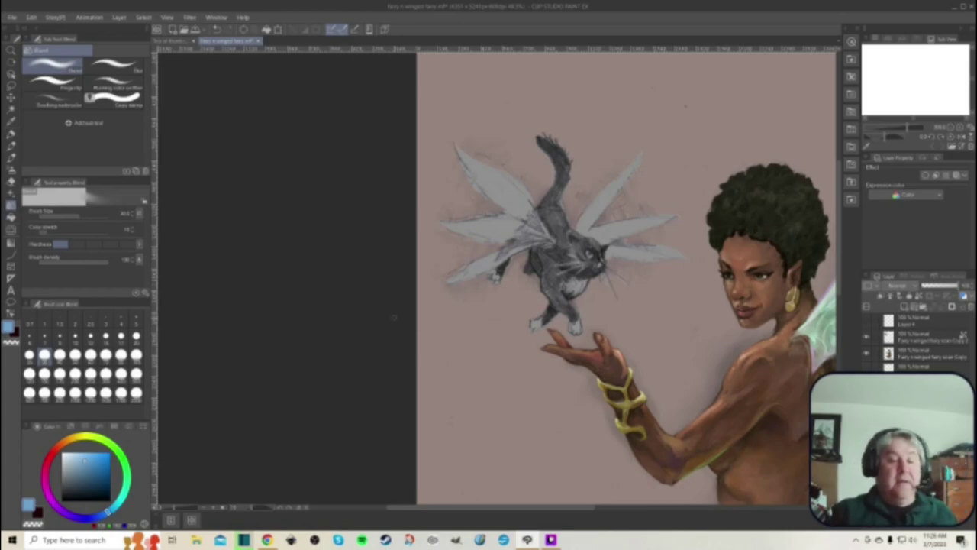
{"action": "scroll", "coordinate": [394, 316], "scroll_direction": "down", "scroll_amount": 2}
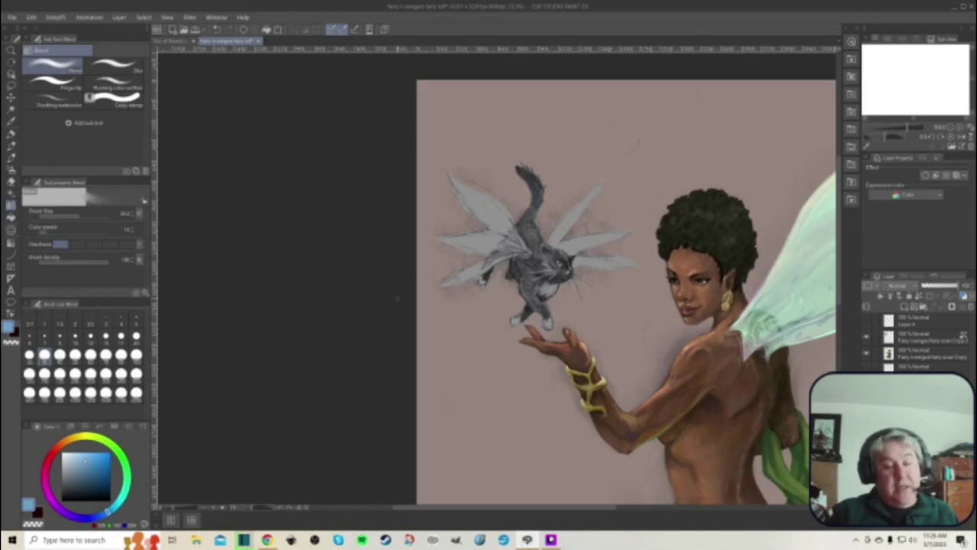
{"action": "scroll", "coordinate": [392, 296], "scroll_direction": "up", "scroll_amount": 1}
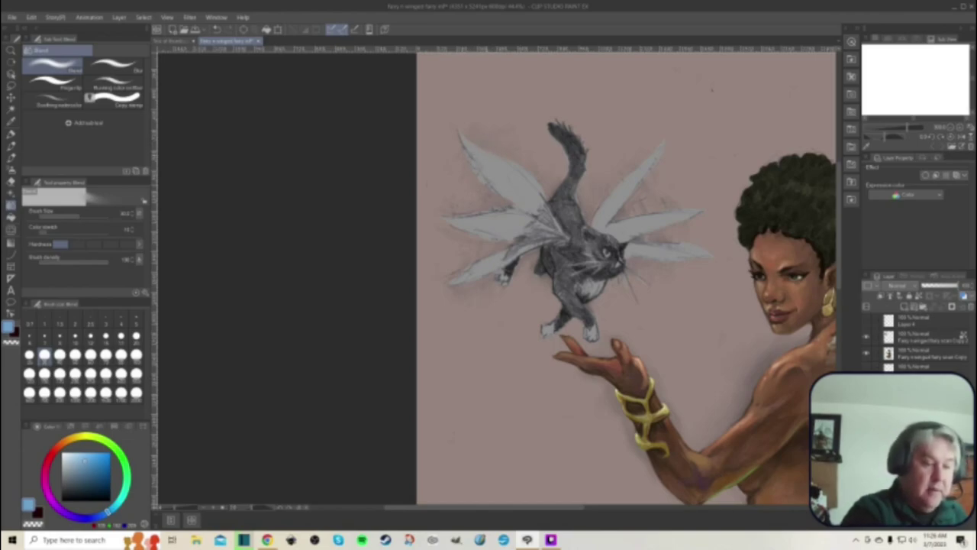
{"action": "left_click", "coordinate": [921, 320]}
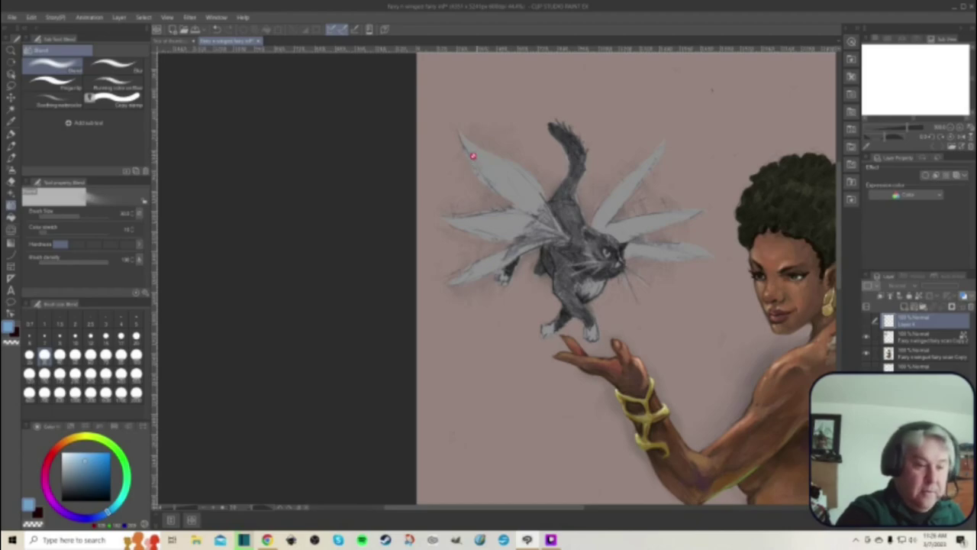
{"action": "left_click", "coordinate": [963, 335]}
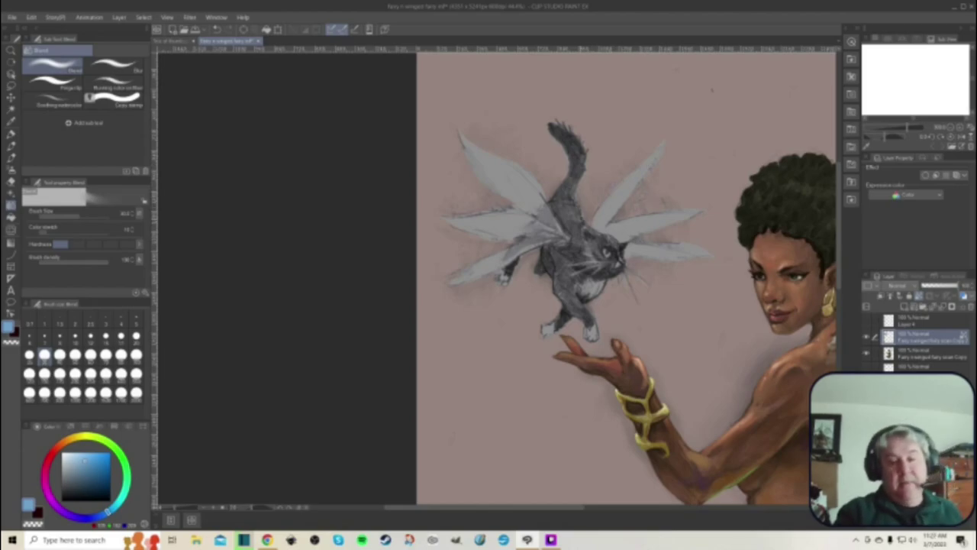
{"action": "scroll", "coordinate": [581, 217], "scroll_direction": "down", "scroll_amount": 3}
{"action": "scroll", "coordinate": [590, 191], "scroll_direction": "up", "scroll_amount": 2}
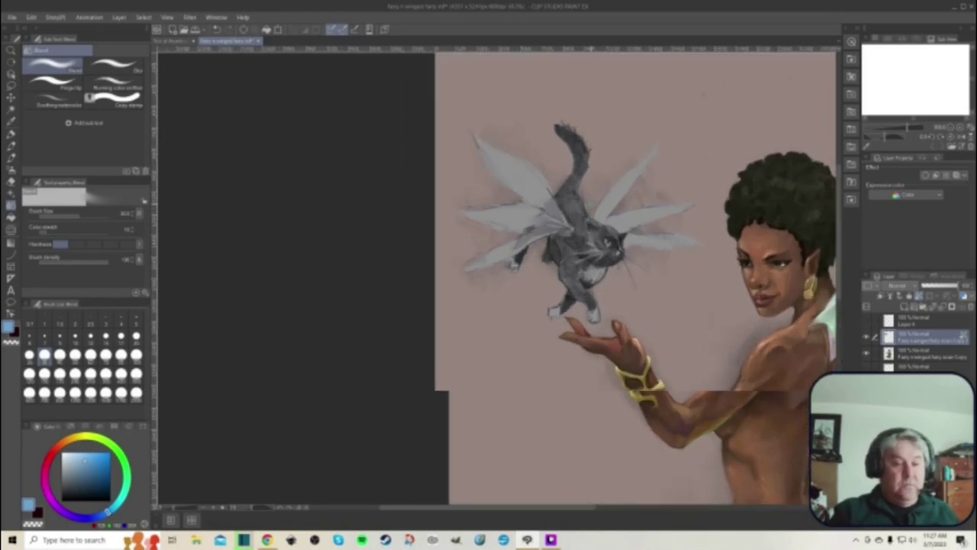
{"action": "left_click_drag", "start_coordinate": [703, 94], "coordinate": [714, 85]}
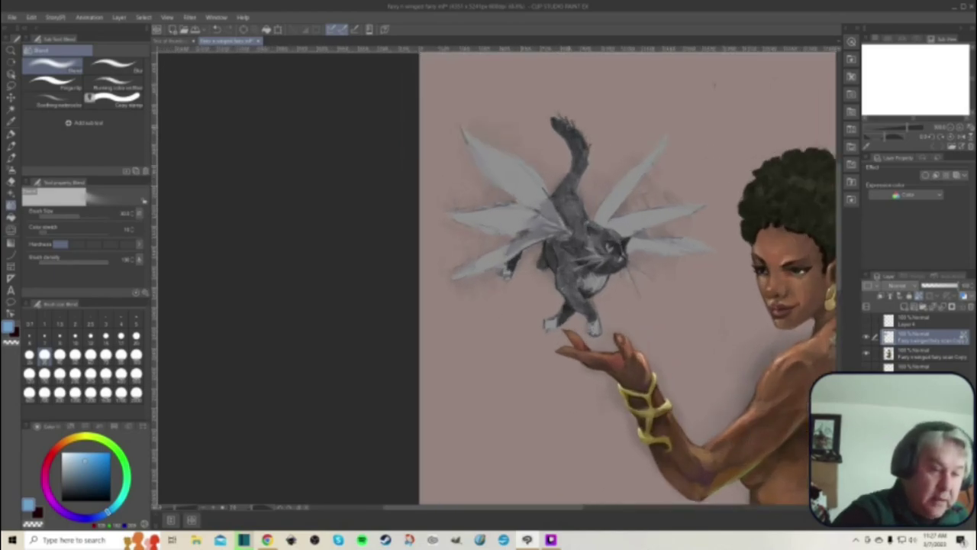
- Choose a dark slate blue and switch to the felt-tip marker pen with Multiply blending
{"action": "left_click", "coordinate": [81, 491]}
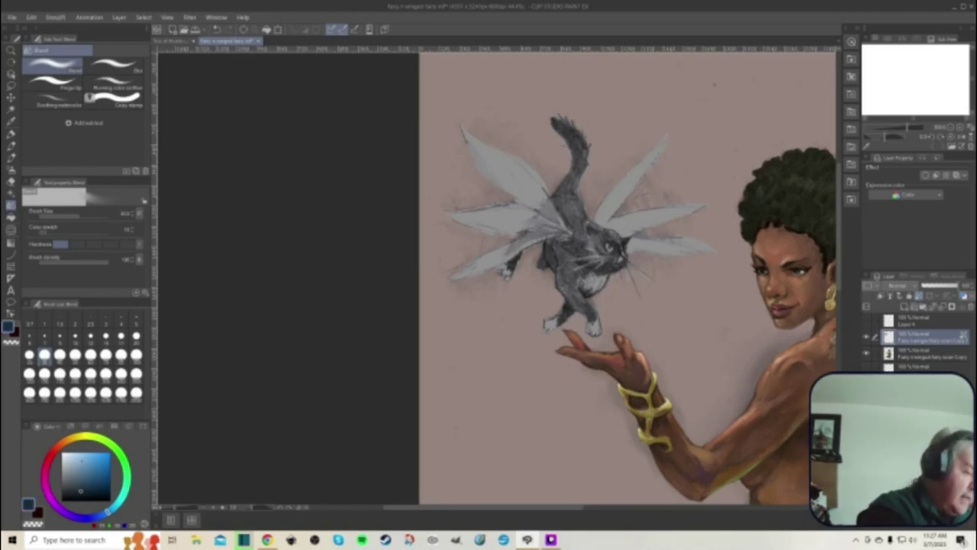
{"action": "left_click", "coordinate": [10, 157]}
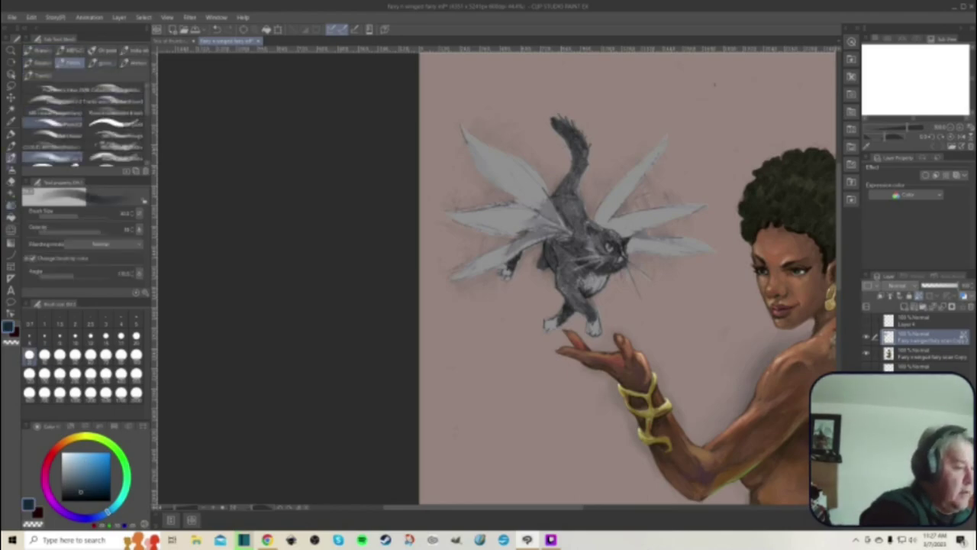
{"action": "left_click", "coordinate": [11, 146]}
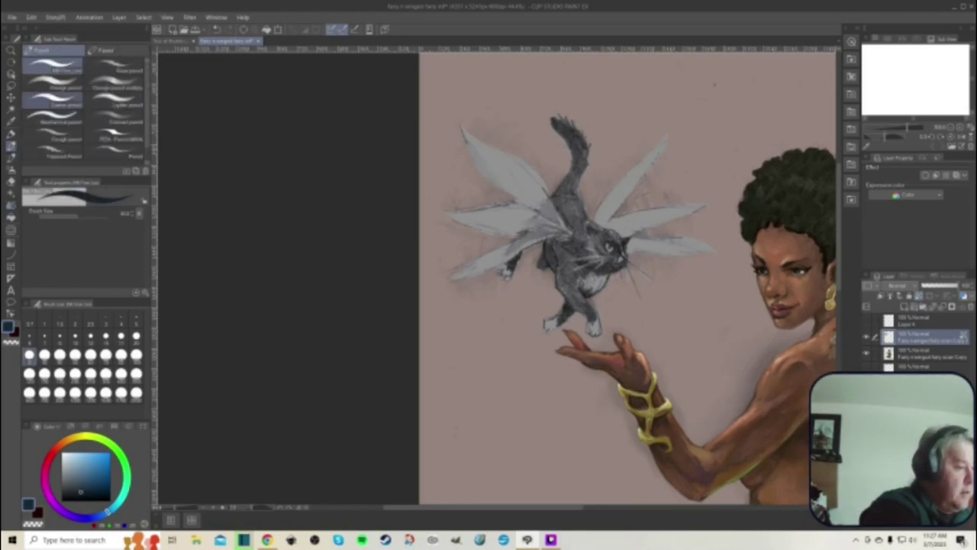
{"action": "key", "text": "p"}
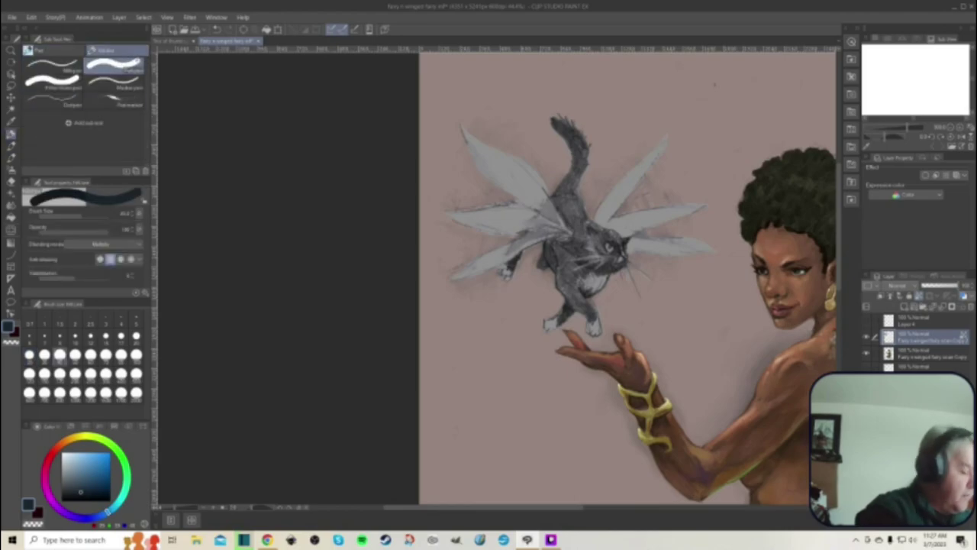
- Try a greyish blue marker stroke down the cat's tail, and undo it
{"action": "left_click", "coordinate": [71, 480]}
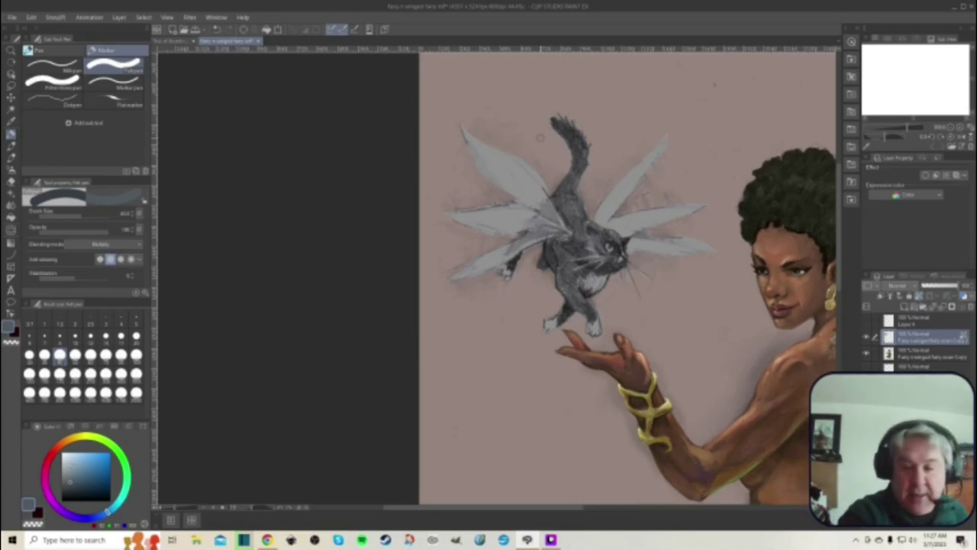
{"action": "mouse_move", "coordinate": [554, 120]}
{"action": "left_mouse_down"}
{"action": "mouse_move", "coordinate": [581, 161]}
{"action": "mouse_move", "coordinate": [571, 200]}
{"action": "mouse_move", "coordinate": [578, 209]}
{"action": "left_mouse_up"}
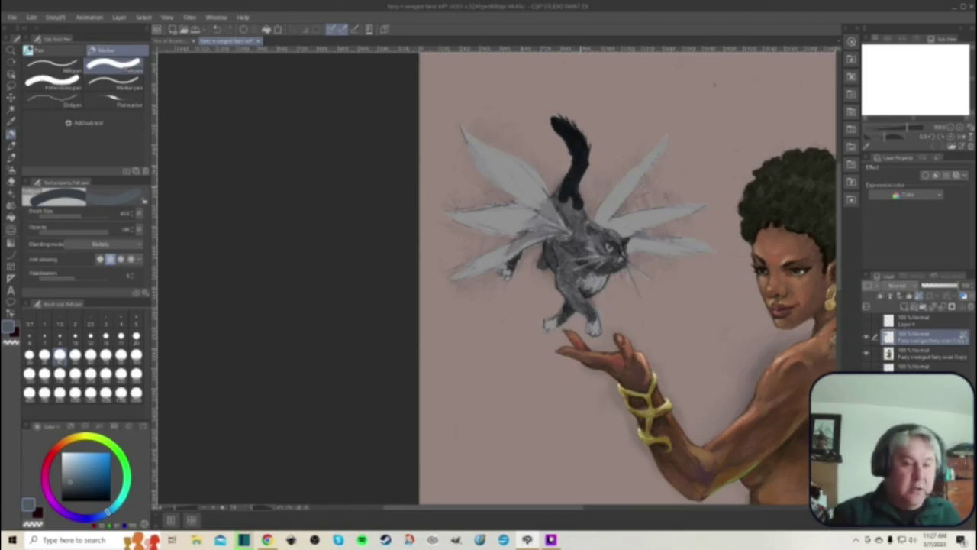
{"action": "key", "text": "ctrl+z"}
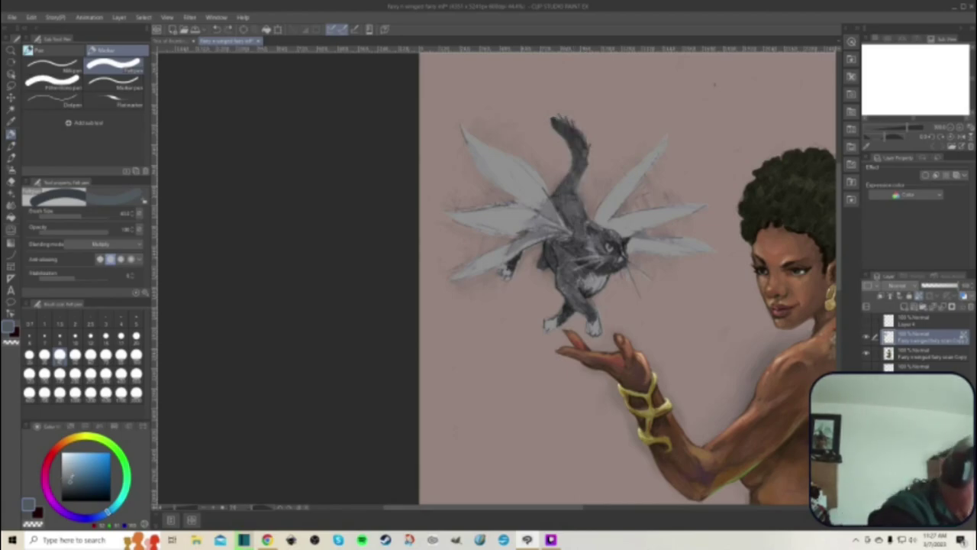
- Paint the cat's tail, body, head and legs with a lighter grey-blue Multiply marker, leaving the chest and paws white
{"action": "left_click", "coordinate": [70, 471]}
{"action": "mouse_move", "coordinate": [554, 118]}
{"action": "left_mouse_down"}
{"action": "mouse_move", "coordinate": [584, 183]}
{"action": "mouse_move", "coordinate": [552, 201]}
{"action": "mouse_move", "coordinate": [571, 227]}
{"action": "mouse_move", "coordinate": [563, 220]}
{"action": "mouse_move", "coordinate": [589, 223]}
{"action": "left_mouse_up"}
{"action": "mouse_move", "coordinate": [574, 190]}
{"action": "left_mouse_down"}
{"action": "mouse_move", "coordinate": [584, 230]}
{"action": "mouse_move", "coordinate": [623, 246]}
{"action": "mouse_move", "coordinate": [600, 238]}
{"action": "mouse_move", "coordinate": [617, 261]}
{"action": "mouse_move", "coordinate": [593, 243]}
{"action": "mouse_move", "coordinate": [580, 261]}
{"action": "left_mouse_up"}
{"action": "mouse_move", "coordinate": [586, 226]}
{"action": "left_mouse_down"}
{"action": "mouse_move", "coordinate": [570, 222]}
{"action": "mouse_move", "coordinate": [577, 262]}
{"action": "mouse_move", "coordinate": [559, 267]}
{"action": "mouse_move", "coordinate": [559, 248]}
{"action": "mouse_move", "coordinate": [537, 271]}
{"action": "mouse_move", "coordinate": [560, 285]}
{"action": "left_mouse_up"}
{"action": "left_click_drag", "start_coordinate": [576, 267], "coordinate": [574, 282]}
{"action": "mouse_move", "coordinate": [586, 261]}
{"action": "left_mouse_down"}
{"action": "mouse_move", "coordinate": [582, 281]}
{"action": "mouse_move", "coordinate": [586, 266]}
{"action": "mouse_move", "coordinate": [615, 268]}
{"action": "mouse_move", "coordinate": [582, 271]}
{"action": "mouse_move", "coordinate": [559, 289]}
{"action": "mouse_move", "coordinate": [570, 311]}
{"action": "mouse_move", "coordinate": [597, 316]}
{"action": "left_mouse_up"}
{"action": "mouse_move", "coordinate": [571, 281]}
{"action": "left_mouse_down"}
{"action": "mouse_move", "coordinate": [580, 298]}
{"action": "mouse_move", "coordinate": [565, 322]}
{"action": "mouse_move", "coordinate": [567, 258]}
{"action": "mouse_move", "coordinate": [544, 204]}
{"action": "mouse_move", "coordinate": [505, 270]}
{"action": "left_mouse_up"}
{"action": "mouse_move", "coordinate": [551, 231]}
{"action": "left_mouse_down"}
{"action": "mouse_move", "coordinate": [521, 249]}
{"action": "mouse_move", "coordinate": [560, 228]}
{"action": "mouse_move", "coordinate": [567, 235]}
{"action": "mouse_move", "coordinate": [555, 205]}
{"action": "mouse_move", "coordinate": [551, 229]}
{"action": "mouse_move", "coordinate": [554, 198]}
{"action": "left_mouse_up"}
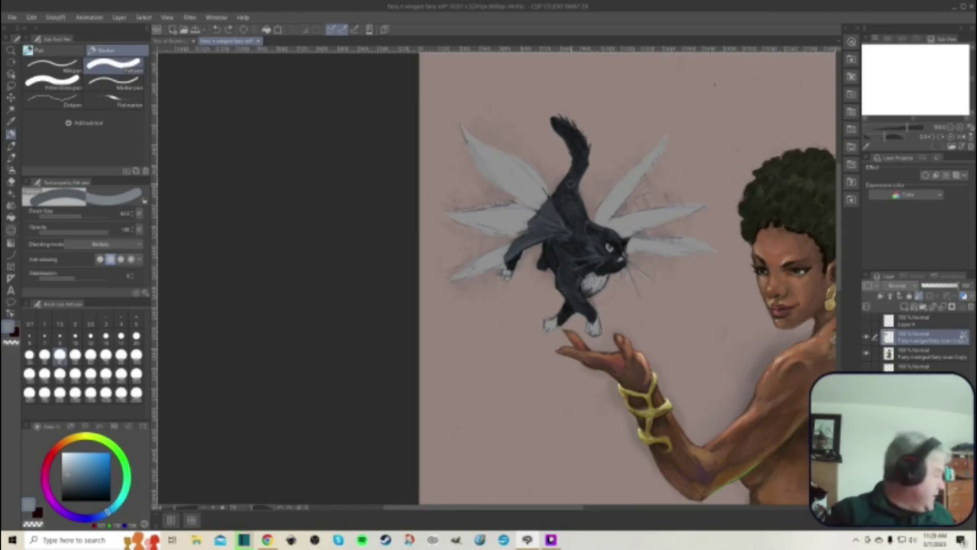
- Choose a muted golden yellow, set the marker's brush size to 20, and tint the cat's eye
{"action": "left_click", "coordinate": [80, 437]}
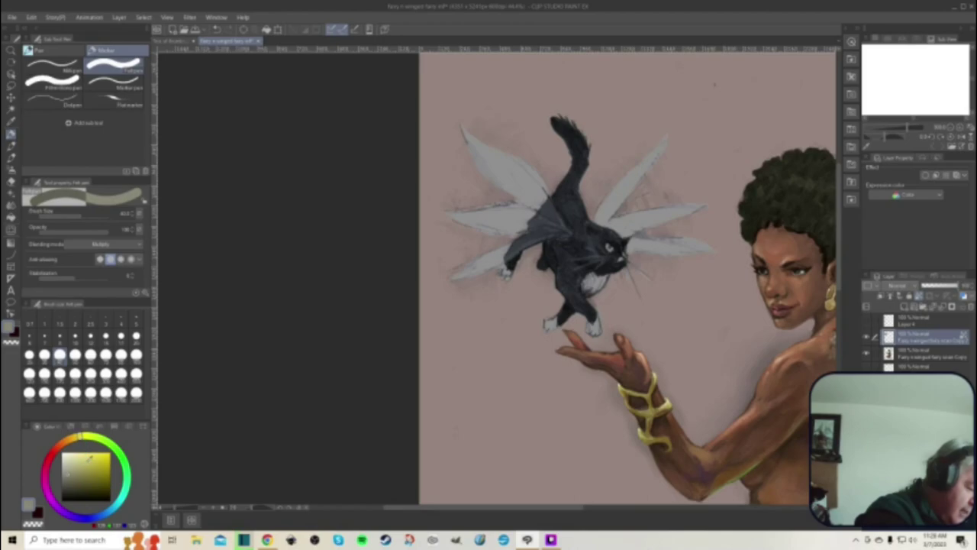
{"action": "left_click", "coordinate": [85, 464]}
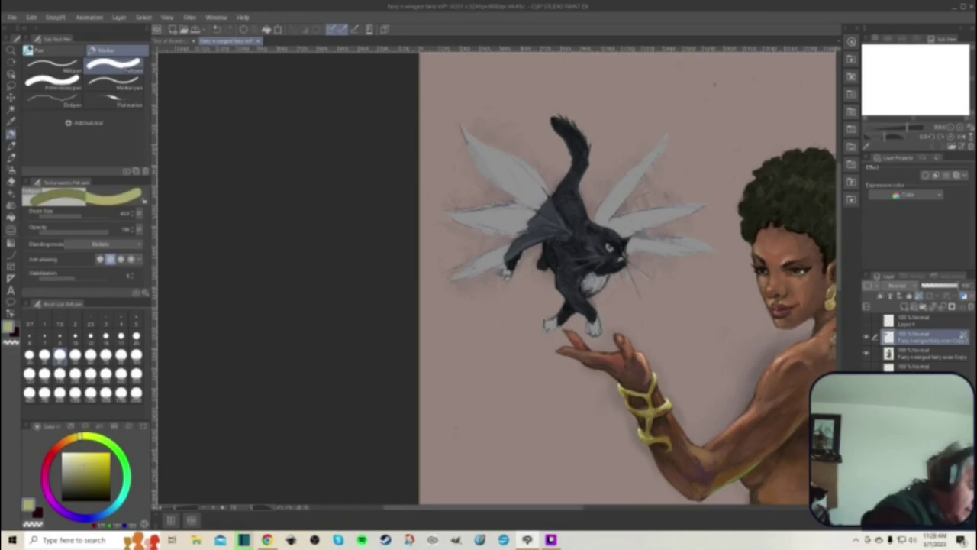
{"action": "left_click", "coordinate": [75, 437]}
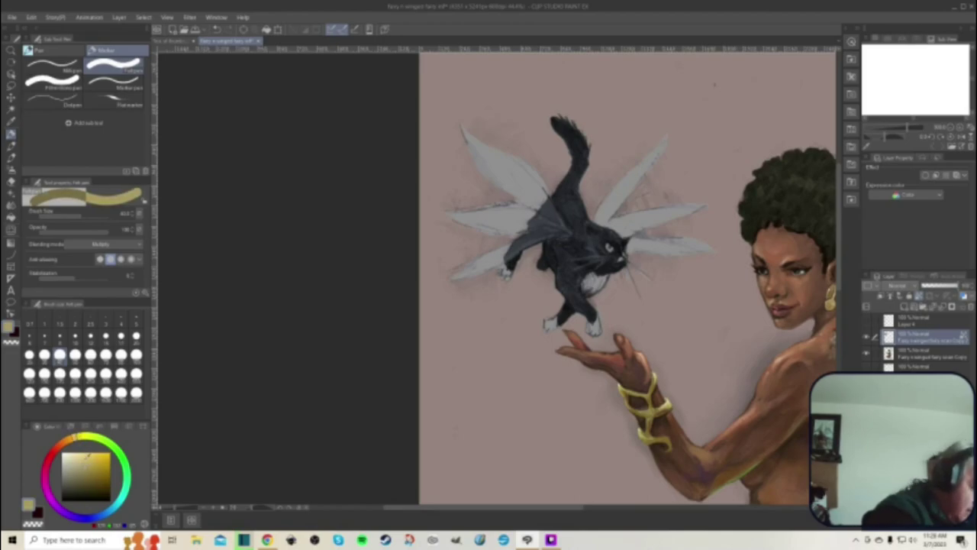
{"action": "left_click", "coordinate": [136, 336]}
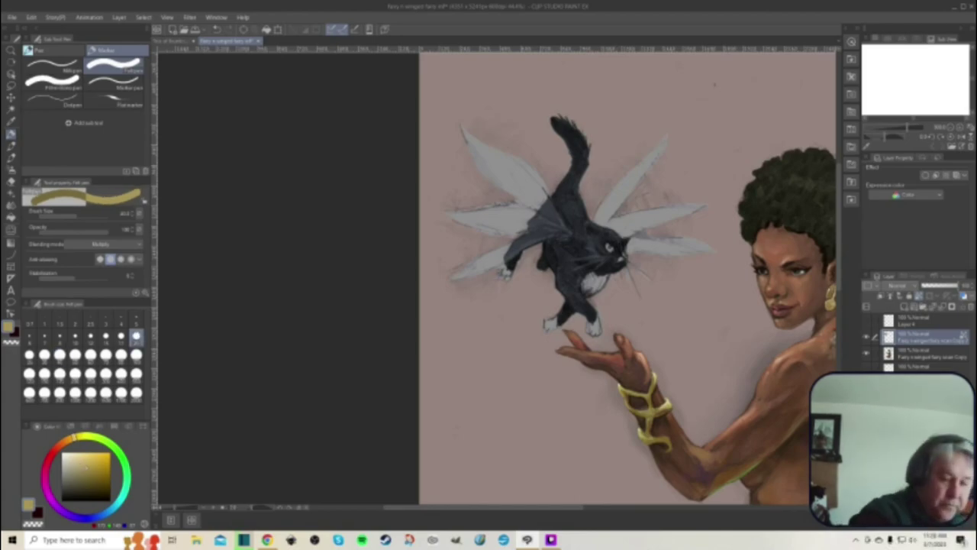
{"action": "left_click_drag", "start_coordinate": [608, 245], "coordinate": [606, 243]}
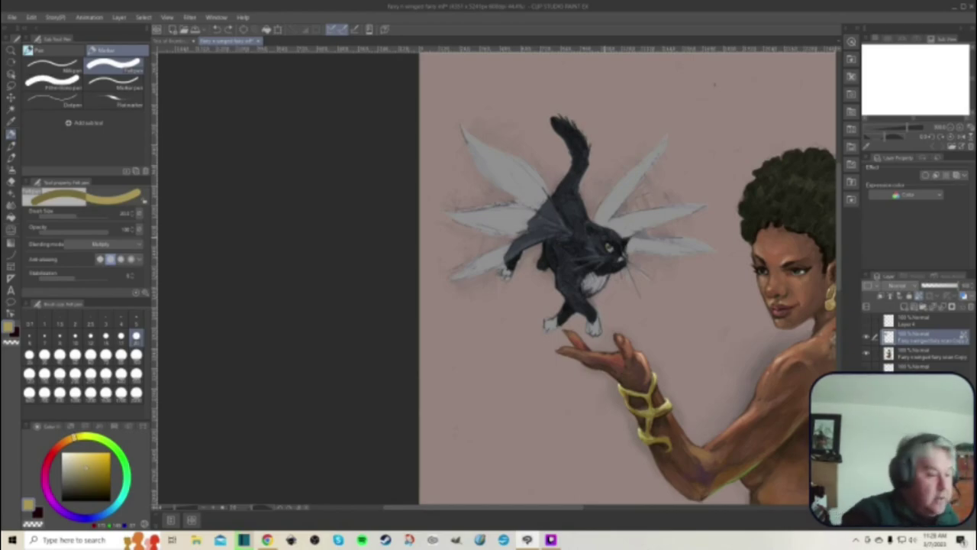
- Set the marker's blending mode to Color and colour the cat's eye golden yellow
{"action": "left_click", "coordinate": [101, 243]}
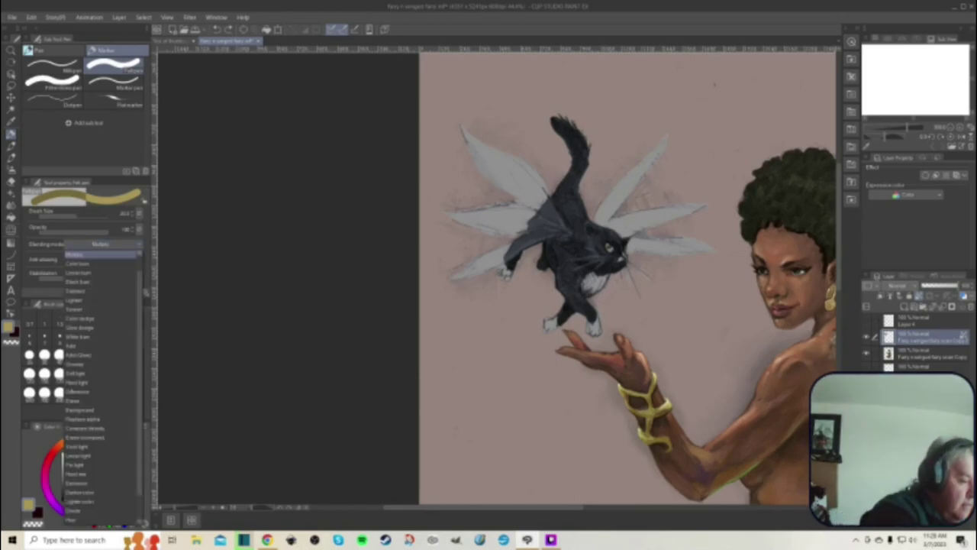
{"action": "scroll", "coordinate": [103, 381], "scroll_direction": "up", "scroll_amount": 1}
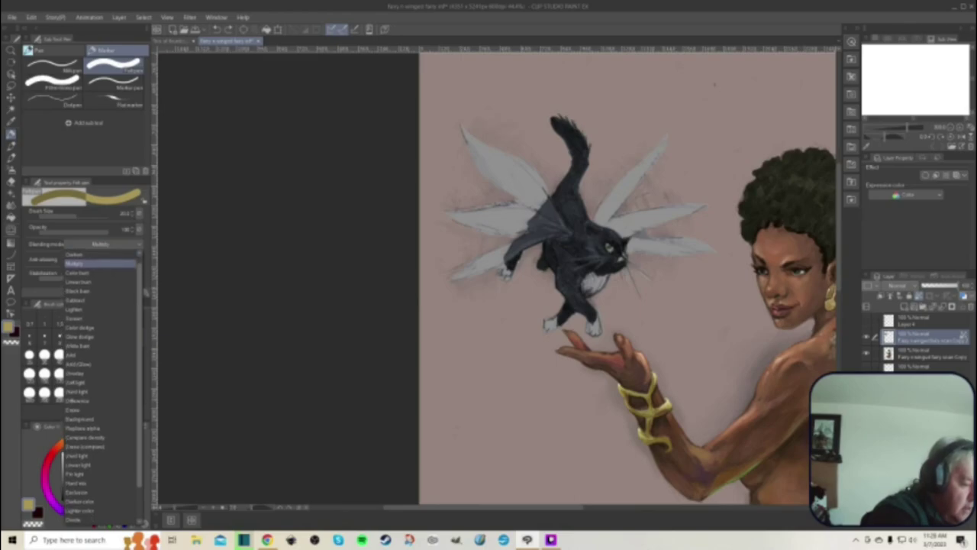
{"action": "scroll", "coordinate": [103, 382], "scroll_direction": "down", "scroll_amount": 4}
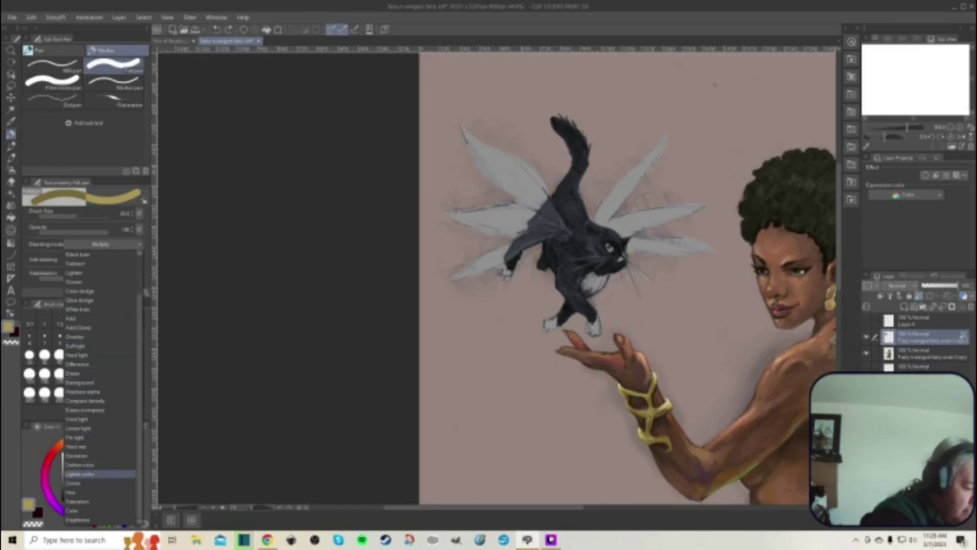
{"action": "left_click", "coordinate": [99, 507]}
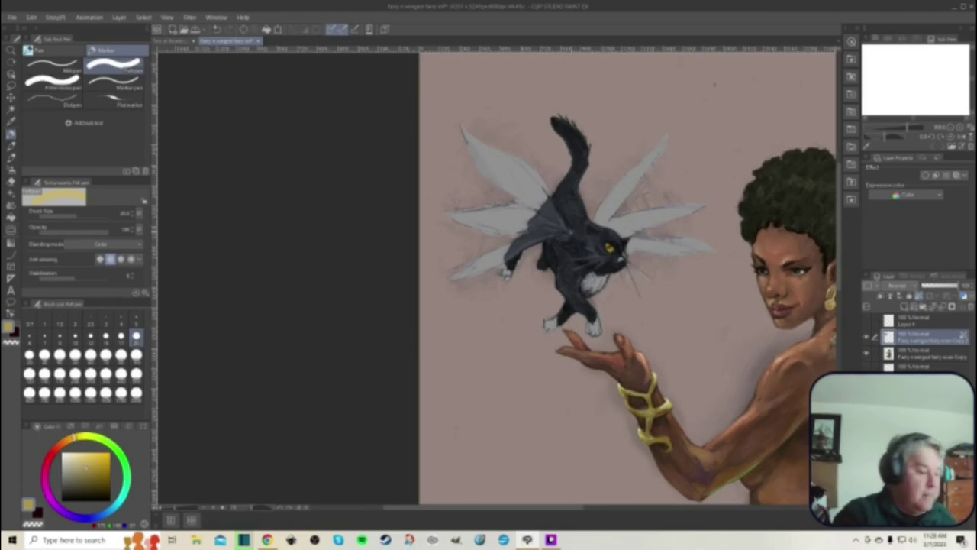
- Set the felt-tip marker's blending mode back to Multiply
{"action": "key", "text": "p"}
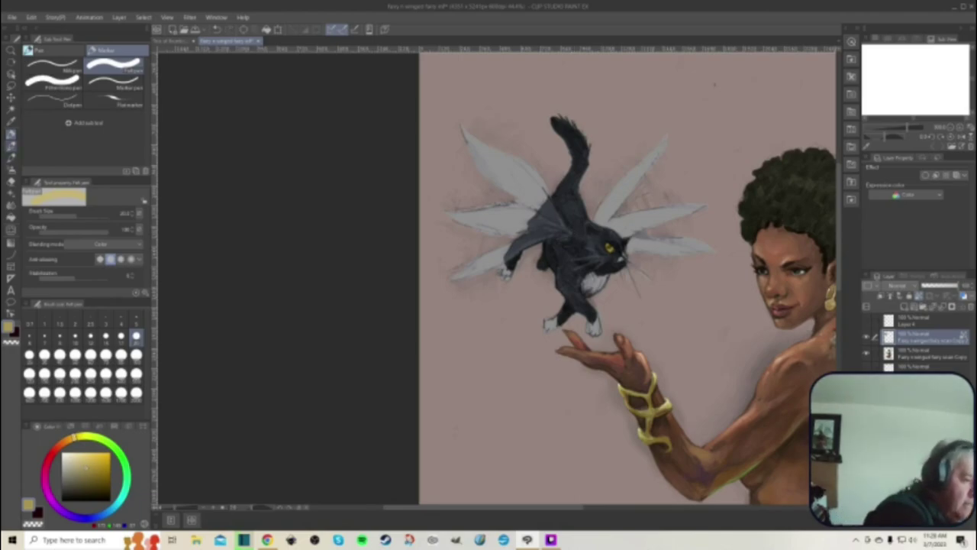
{"action": "key", "text": "p"}
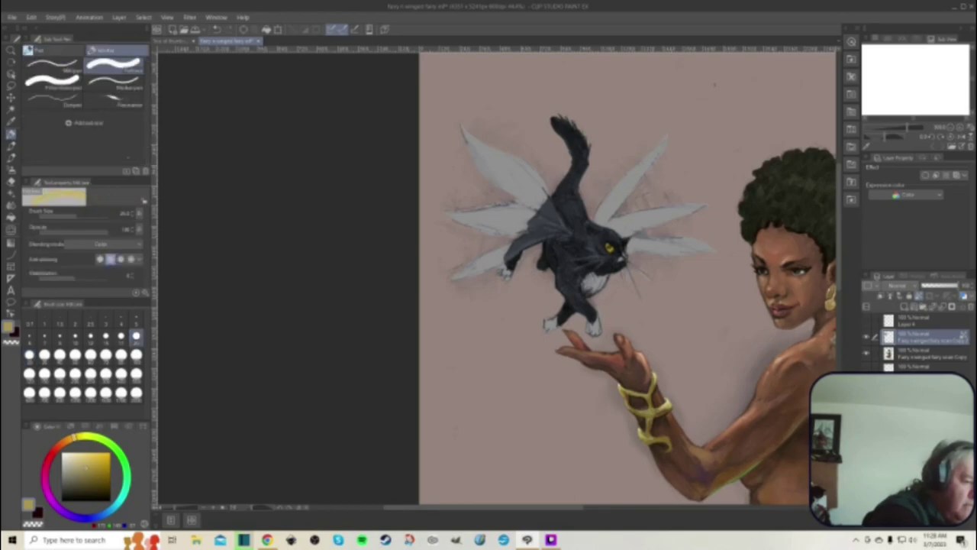
{"action": "left_click", "coordinate": [103, 244]}
{"action": "left_click_drag", "start_coordinate": [139, 312], "coordinate": [139, 268]}
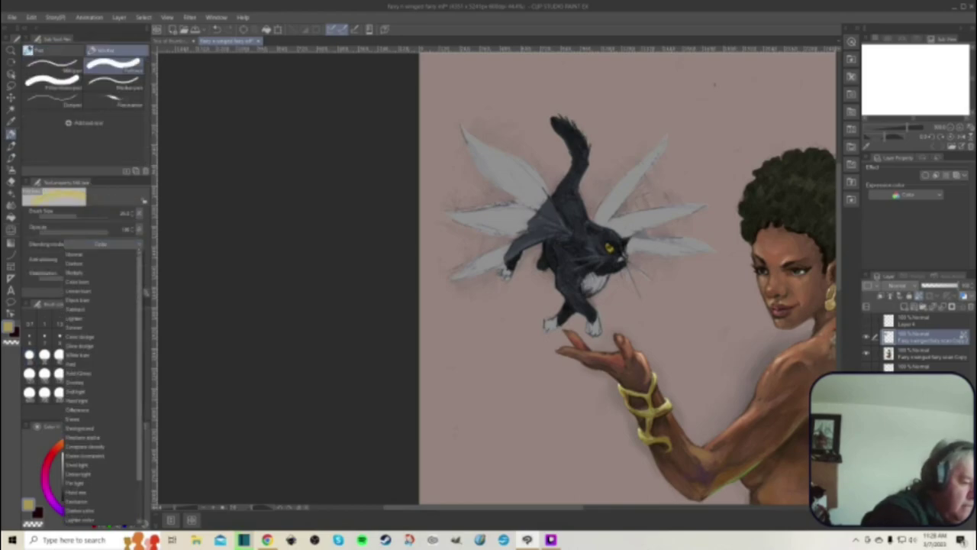
{"action": "left_click", "coordinate": [120, 272]}
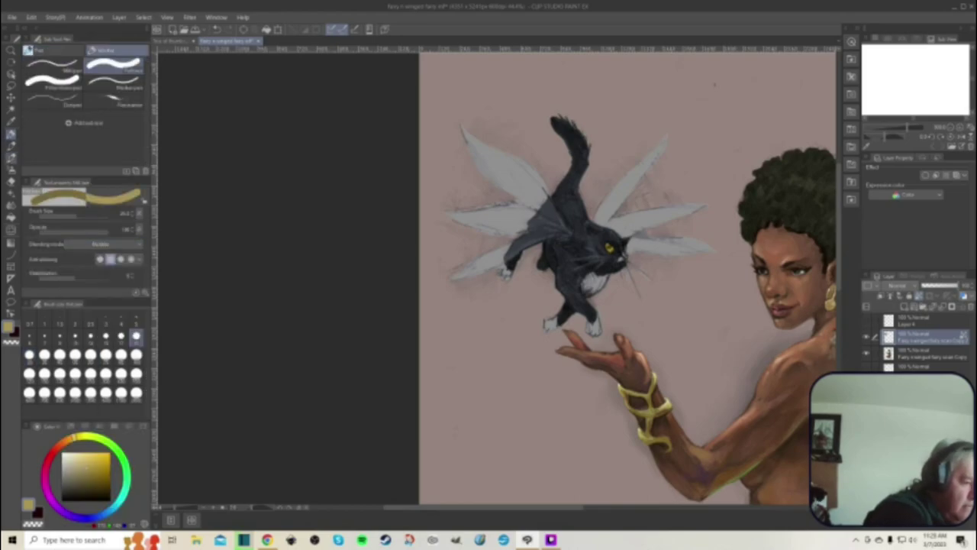
- Paint fine pale grey-blue whisker strokes across the cat's cheek with a textured brush at size 17
{"action": "left_click", "coordinate": [11, 158]}
{"action": "left_click", "coordinate": [115, 506]}
{"action": "left_click_drag", "start_coordinate": [87, 466], "coordinate": [74, 459]}
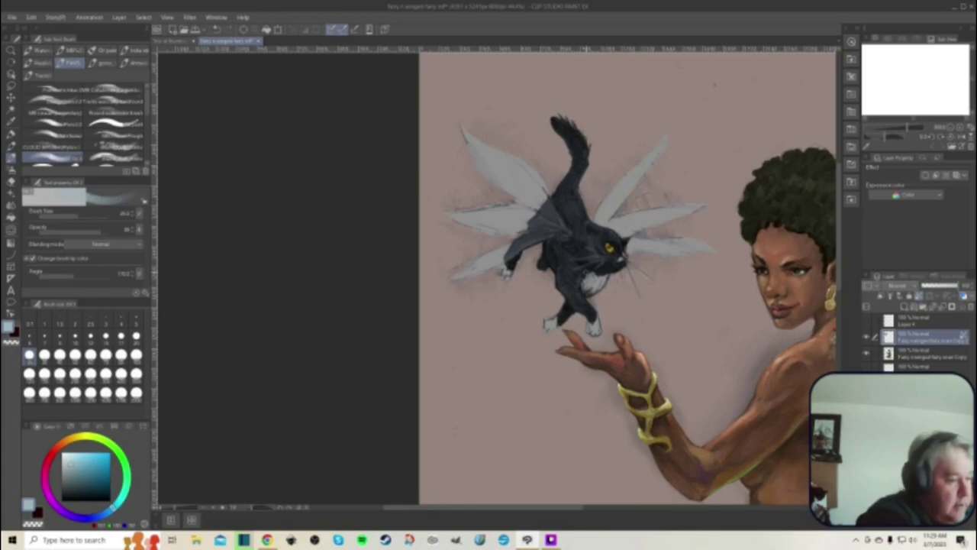
{"action": "left_click_drag", "start_coordinate": [145, 103], "coordinate": [146, 115]}
{"action": "left_click", "coordinate": [52, 148]}
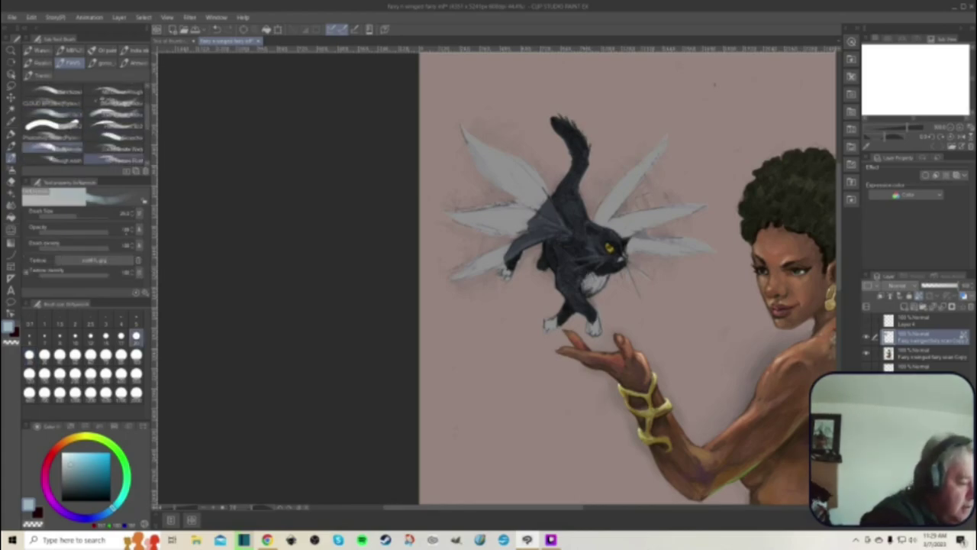
{"action": "left_click", "coordinate": [120, 337]}
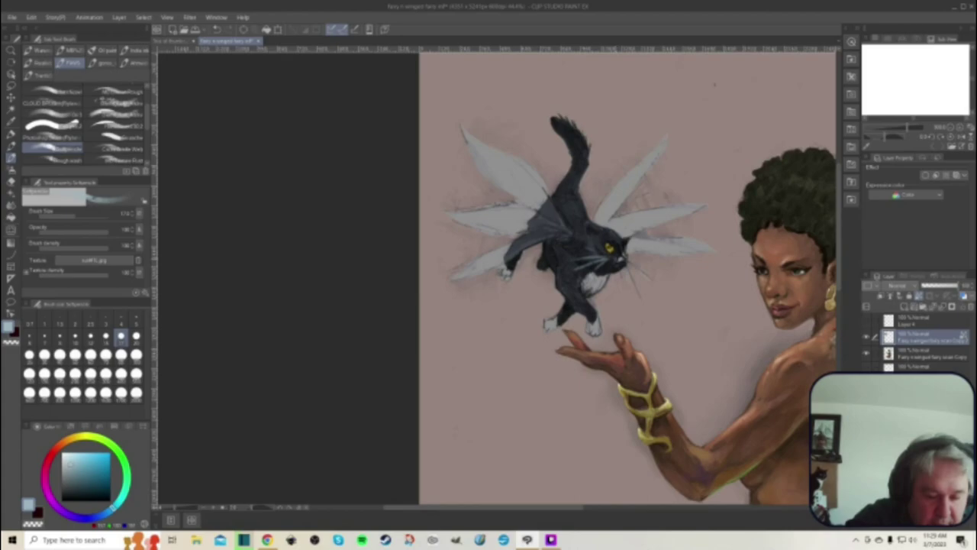
- Touch up the cat's eye with pale yellow and sample the dark navy of its fur beside the face
{"action": "left_click", "coordinate": [79, 437]}
{"action": "left_click", "coordinate": [82, 461]}
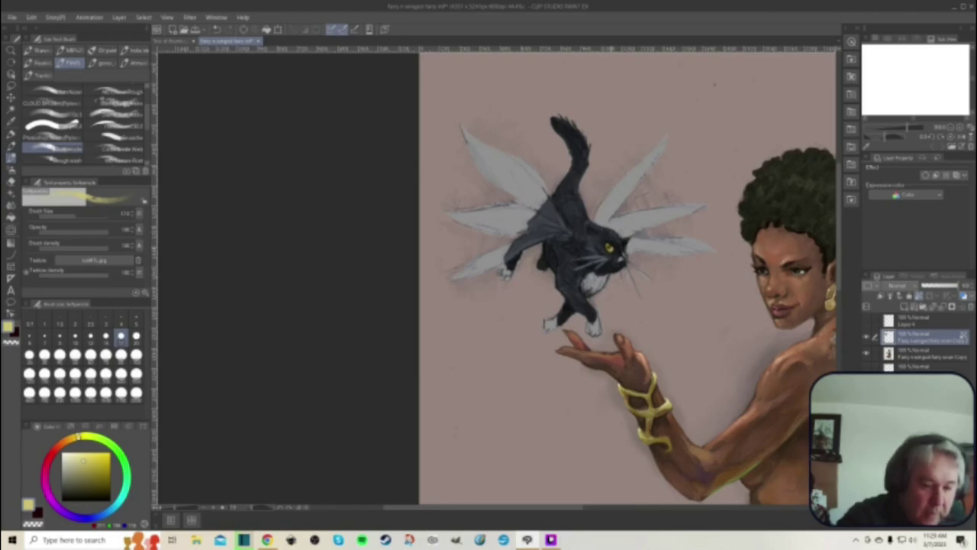
{"action": "left_click", "coordinate": [611, 259], "text": "alt"}
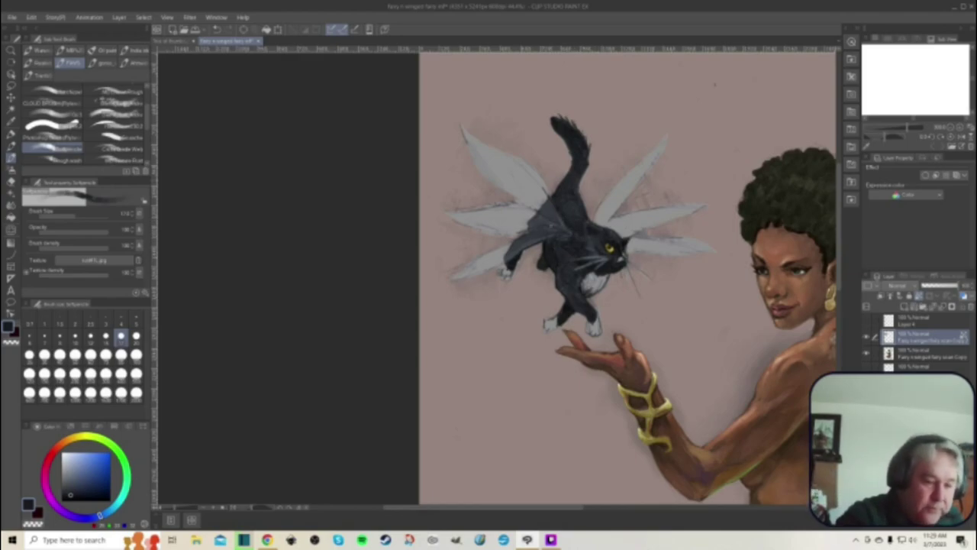
- Tint the cat's far hind paw teal and its other paws and chest light blue
{"action": "left_click", "coordinate": [87, 475]}
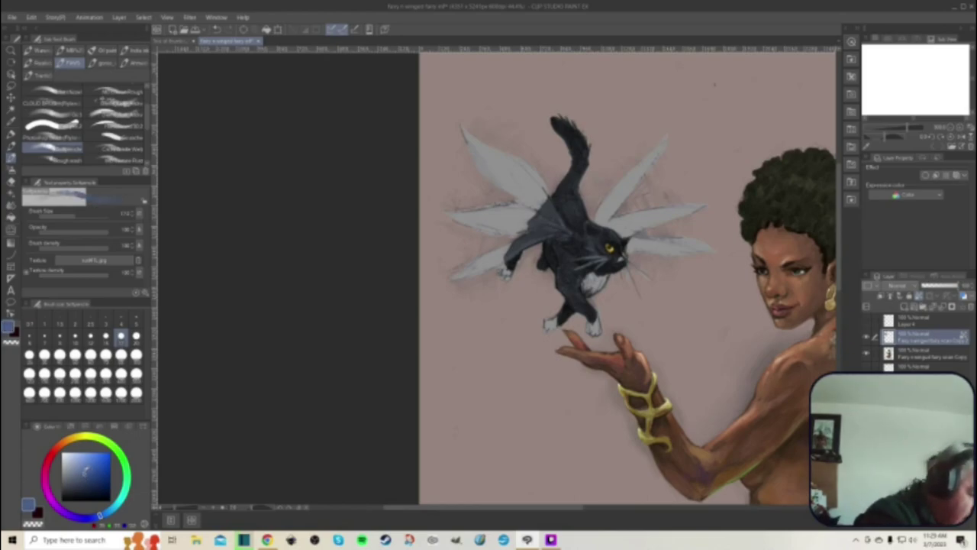
{"action": "left_click_drag", "start_coordinate": [101, 515], "coordinate": [120, 500]}
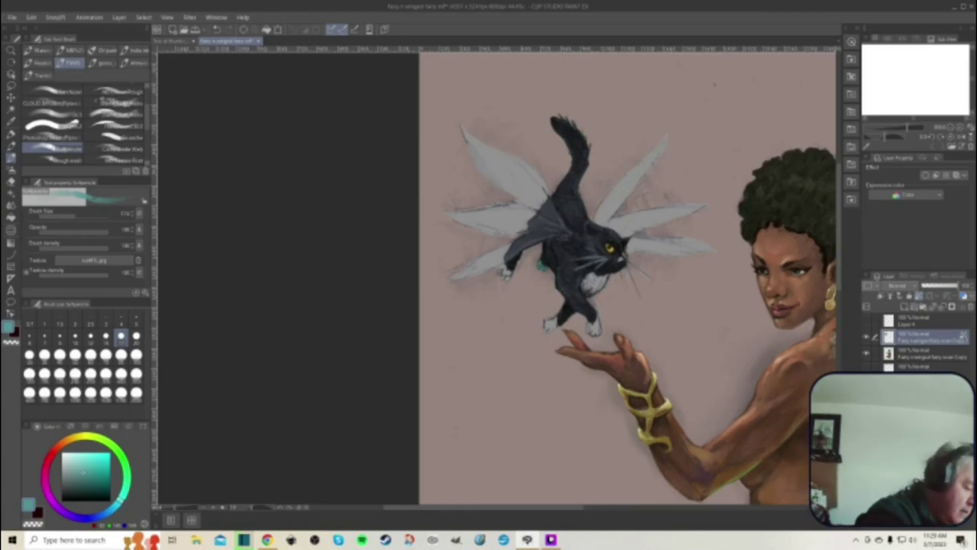
{"action": "left_click", "coordinate": [113, 507]}
{"action": "left_click", "coordinate": [81, 456]}
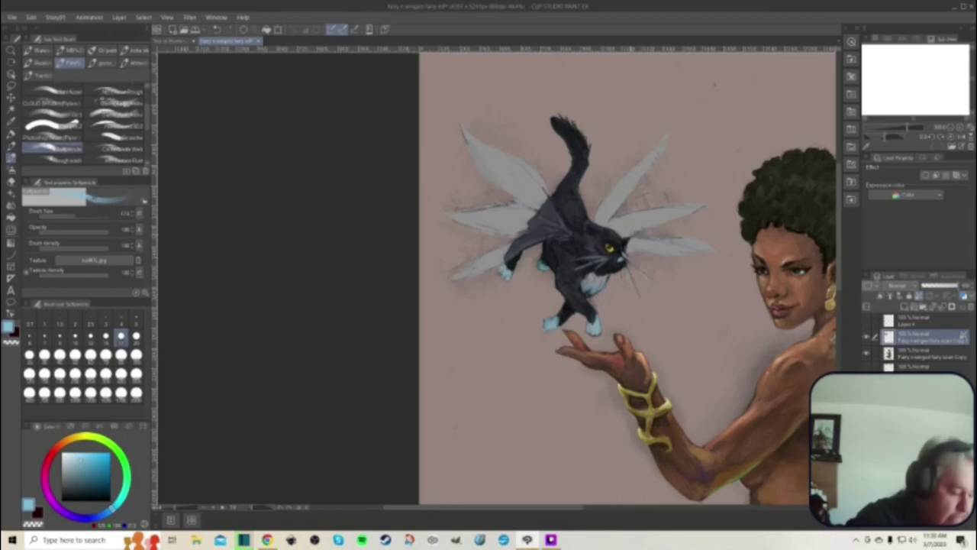
{"action": "left_click", "coordinate": [59, 444]}
{"action": "left_click_drag", "start_coordinate": [59, 443], "coordinate": [52, 453]}
{"action": "left_click_drag", "start_coordinate": [81, 461], "coordinate": [91, 461]}
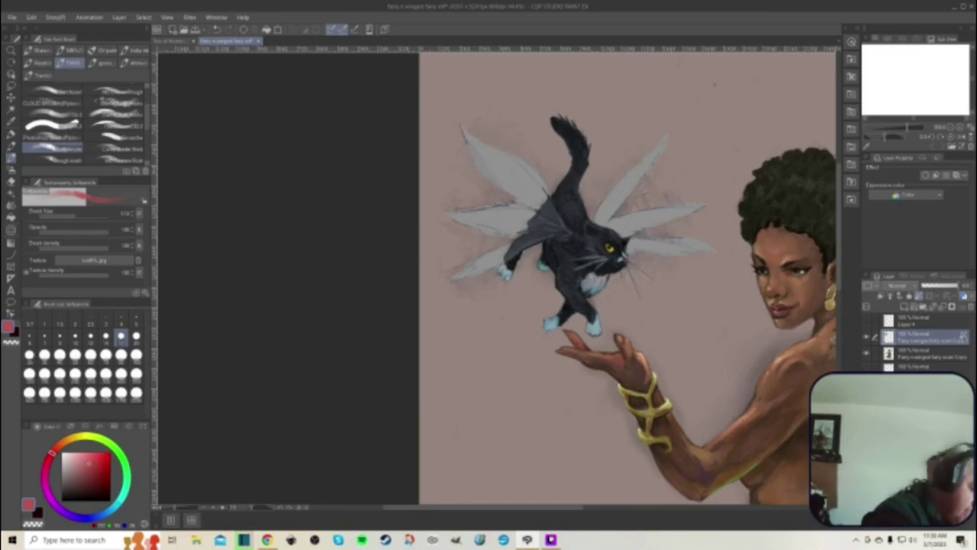
- Paint pale cyan highlights on the cat's chest fur and choose a soft medium-light blue for its shading
{"action": "key", "text": "x"}
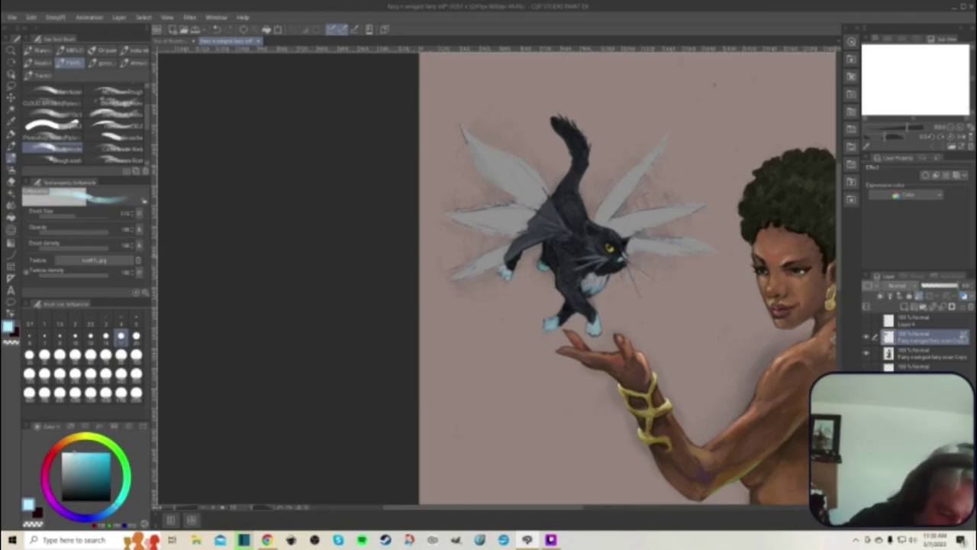
{"action": "mouse_move", "coordinate": [601, 280]}
{"action": "left_mouse_down"}
{"action": "mouse_move", "coordinate": [596, 287]}
{"action": "mouse_move", "coordinate": [604, 281]}
{"action": "left_mouse_up"}
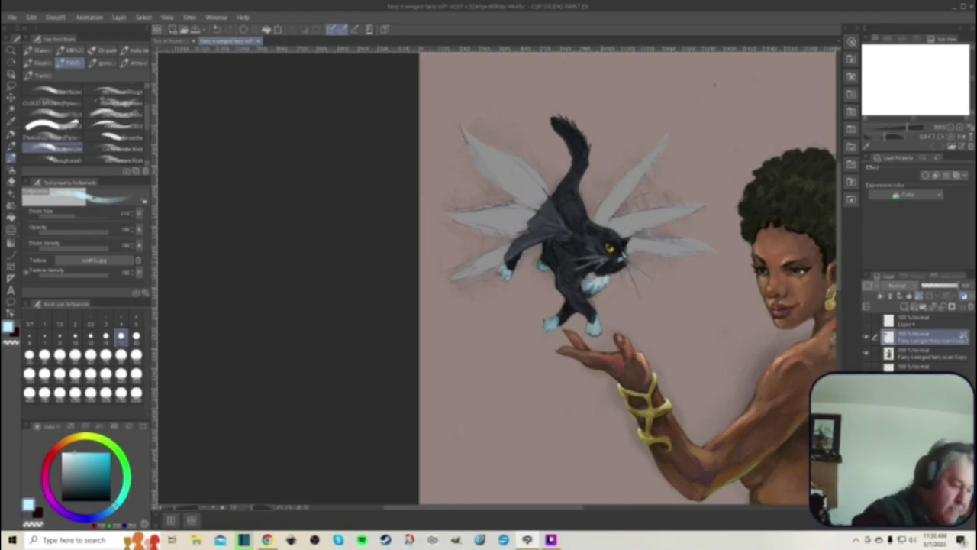
{"action": "left_click_drag", "start_coordinate": [74, 453], "coordinate": [74, 459]}
{"action": "left_click_drag", "start_coordinate": [115, 505], "coordinate": [109, 511]}
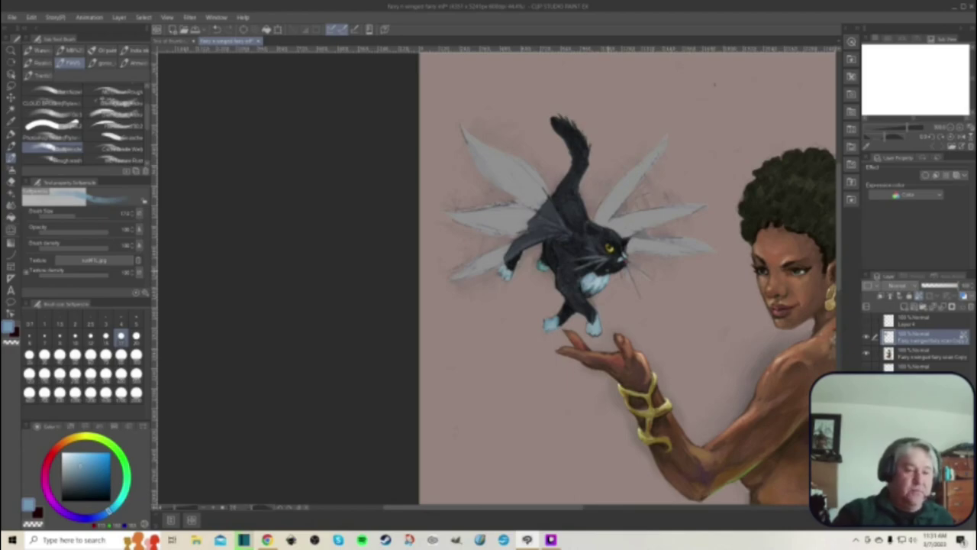
- Add slate-blue fur strokes to the cat's tail and body, and deepen the darks with near-black blue
{"action": "left_click", "coordinate": [572, 226], "text": "alt"}
{"action": "left_click", "coordinate": [75, 482]}
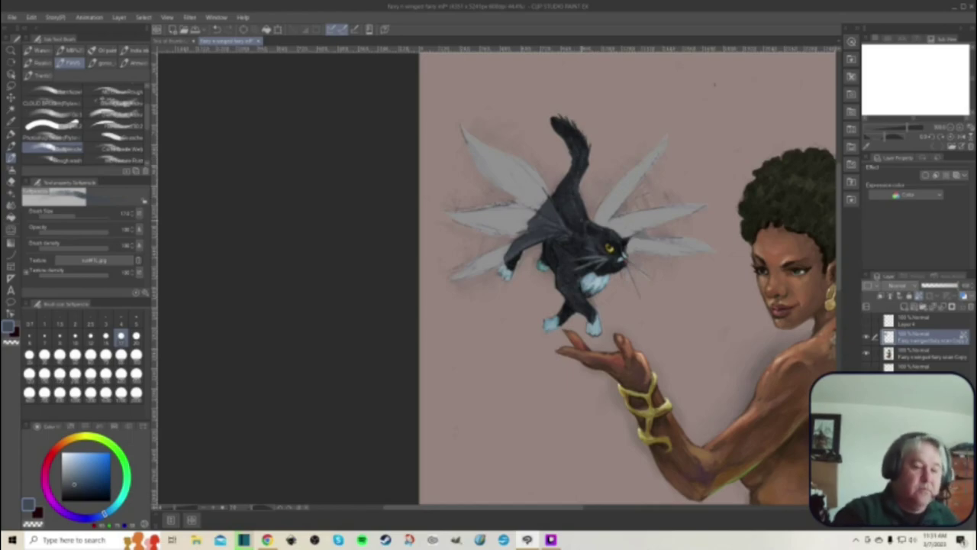
{"action": "mouse_move", "coordinate": [80, 482]}
{"action": "left_mouse_down"}
{"action": "mouse_move", "coordinate": [90, 496]}
{"action": "mouse_move", "coordinate": [76, 501]}
{"action": "left_mouse_up"}
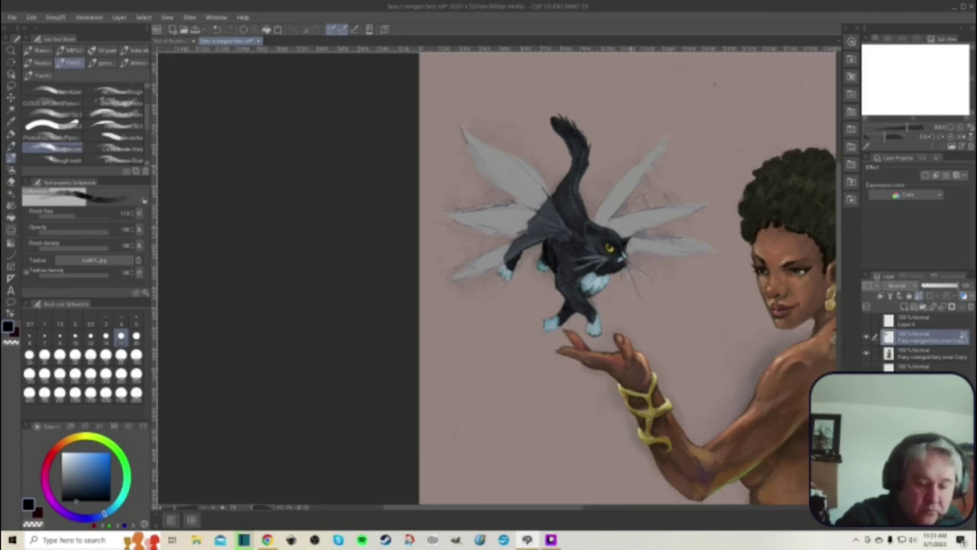
- Paint light blue whiskers hanging from the cat's muzzle, and switch through the eraser to the Blend tool
{"action": "left_click_drag", "start_coordinate": [86, 471], "coordinate": [78, 453]}
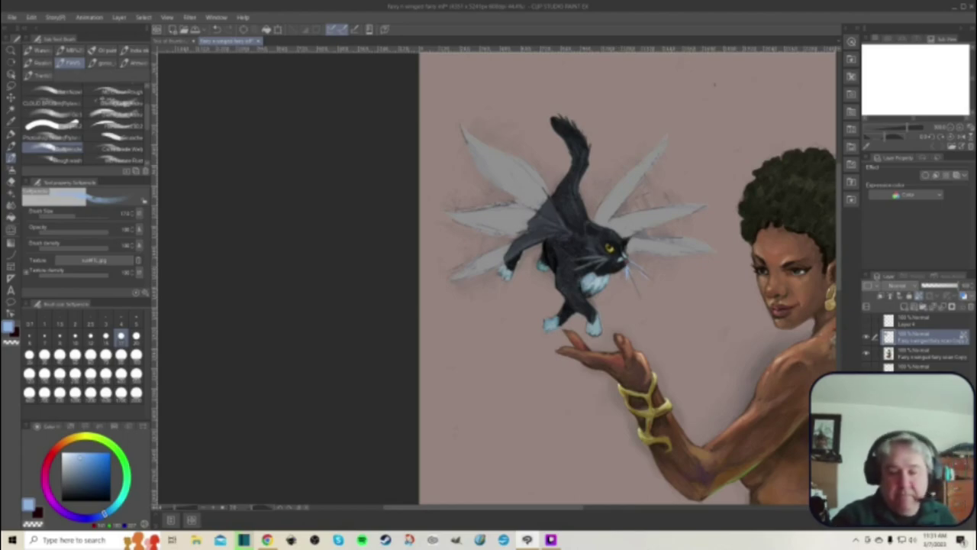
{"action": "key", "text": "j"}
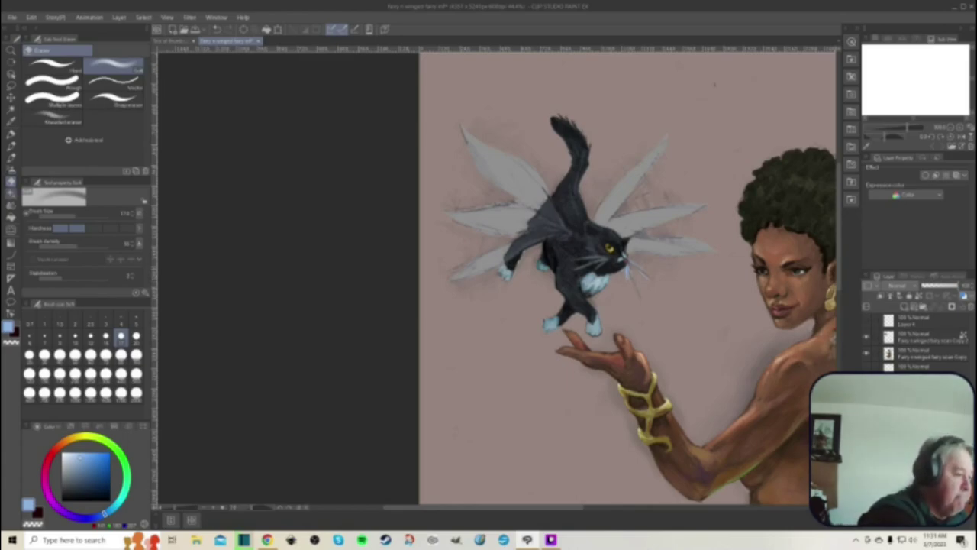
{"action": "key", "text": "j"}
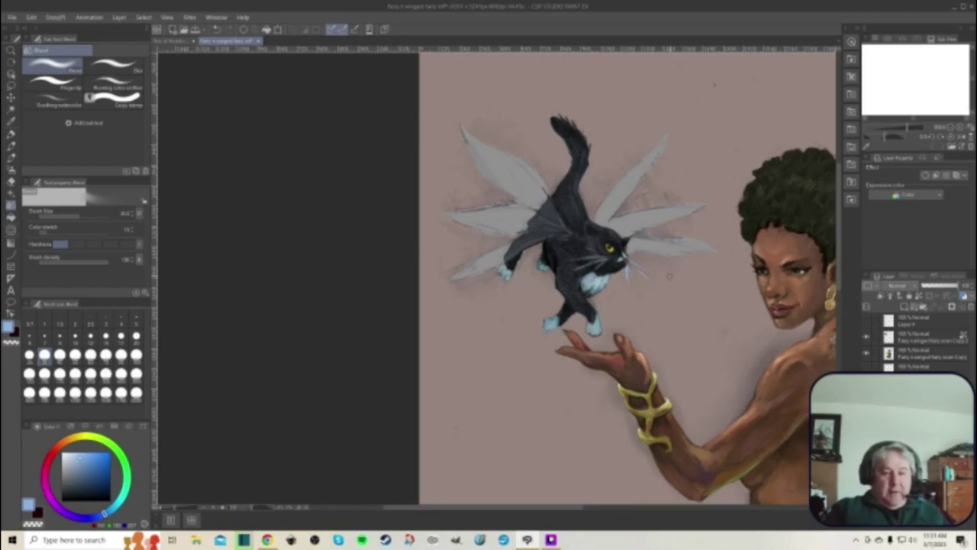
- On the cat layer, outline the left upper wing and streak the right upper wing with light blue using the textured brush
{"action": "scroll", "coordinate": [667, 280], "scroll_direction": "down", "scroll_amount": 4}
{"action": "scroll", "coordinate": [641, 256], "scroll_direction": "up", "scroll_amount": 2}
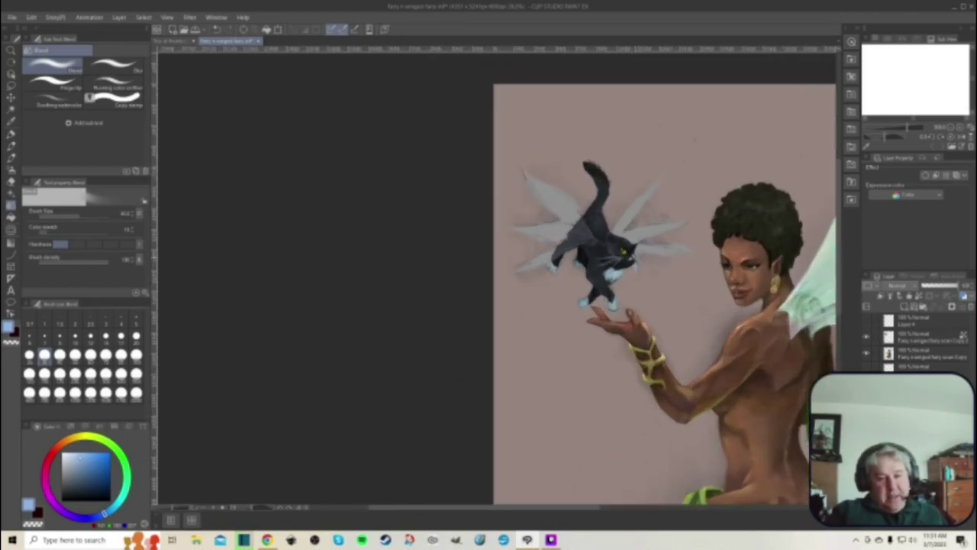
{"action": "scroll", "coordinate": [640, 260], "scroll_direction": "down", "scroll_amount": 3}
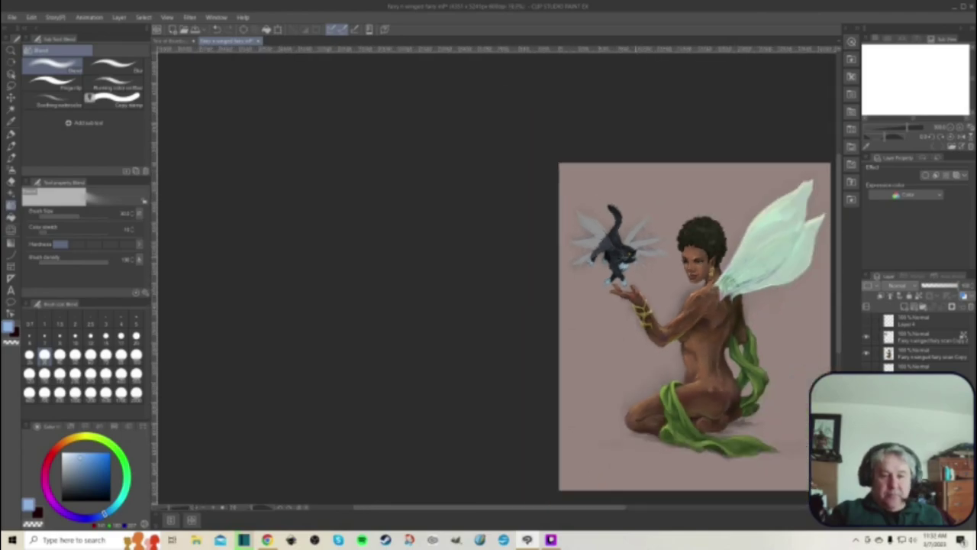
{"action": "scroll", "coordinate": [641, 261], "scroll_direction": "up", "scroll_amount": 4}
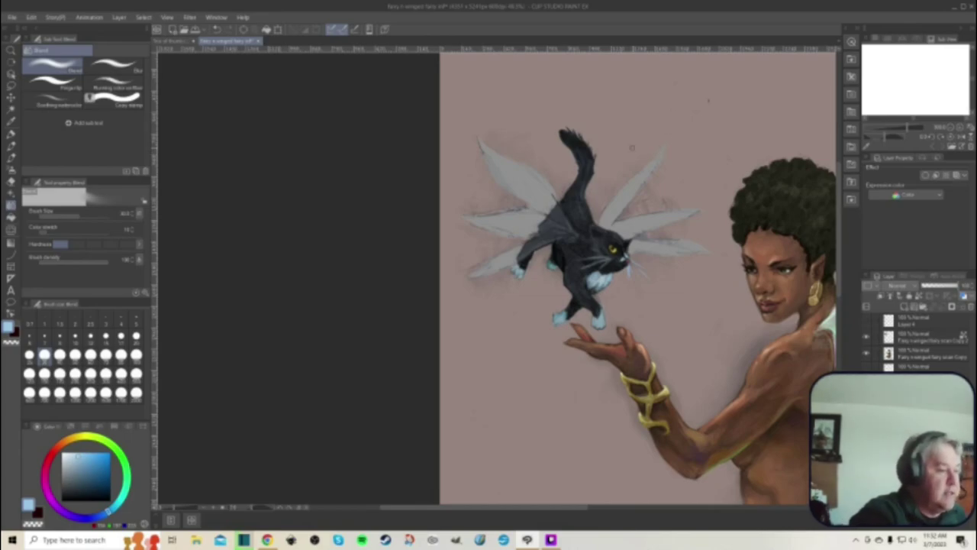
{"action": "left_click", "coordinate": [11, 157]}
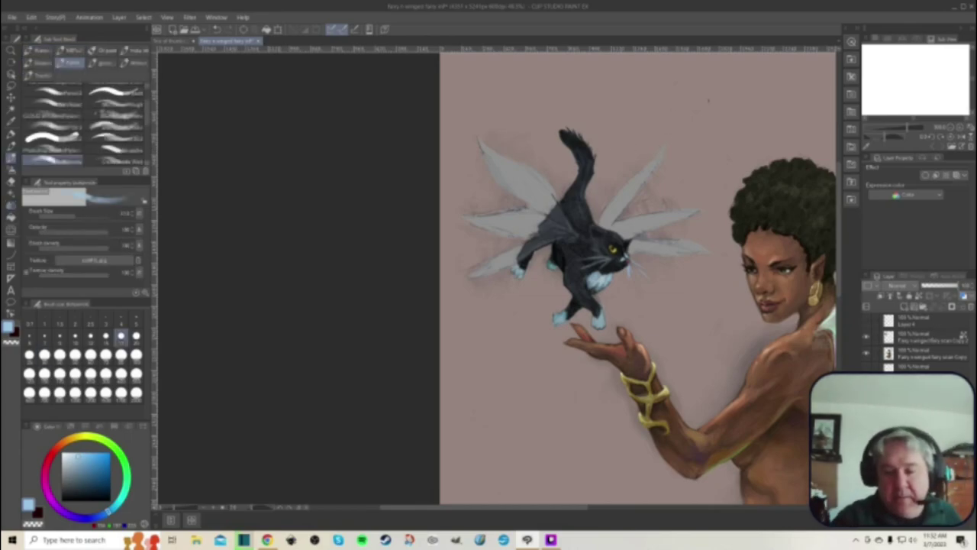
{"action": "left_click", "coordinate": [923, 336]}
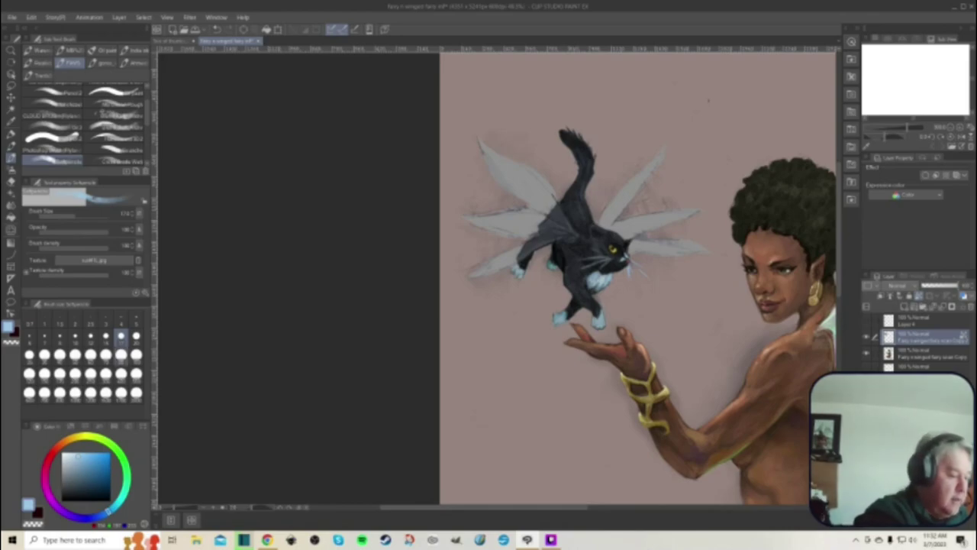
{"action": "left_click", "coordinate": [136, 336]}
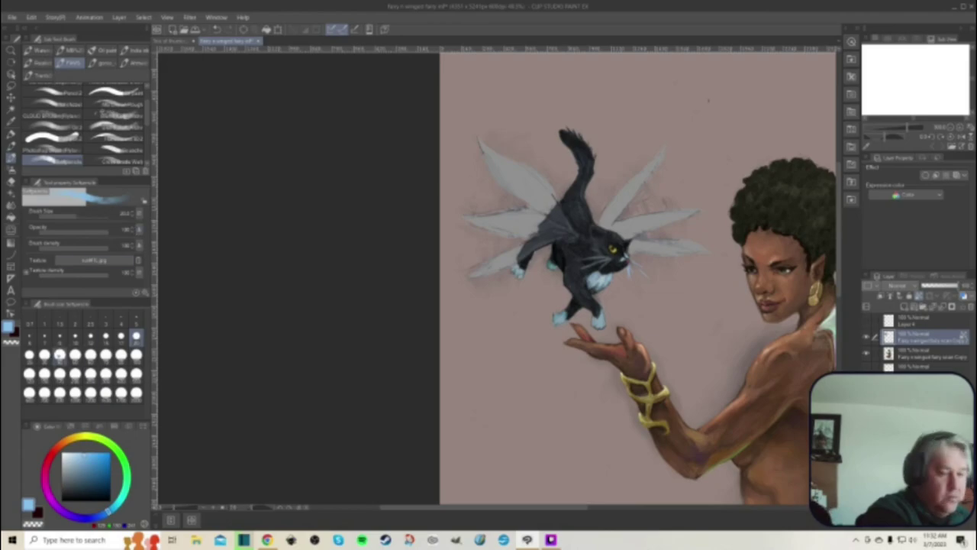
{"action": "left_click_drag", "start_coordinate": [661, 150], "coordinate": [620, 198]}
{"action": "mouse_move", "coordinate": [485, 158]}
{"action": "left_mouse_down"}
{"action": "mouse_move", "coordinate": [510, 188]}
{"action": "mouse_move", "coordinate": [512, 167]}
{"action": "mouse_move", "coordinate": [541, 177]}
{"action": "mouse_move", "coordinate": [574, 232]}
{"action": "mouse_move", "coordinate": [568, 226]}
{"action": "left_mouse_up"}
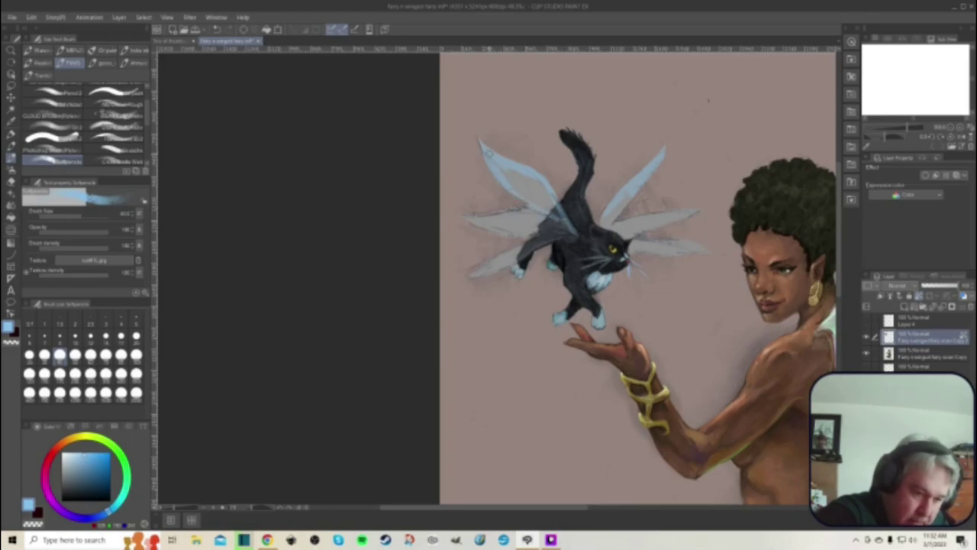
- Fill the cat's upper wings with light blue, extend their tips to sharp points, and tint the lower wings muted blue
{"action": "left_click_drag", "start_coordinate": [493, 158], "coordinate": [559, 218]}
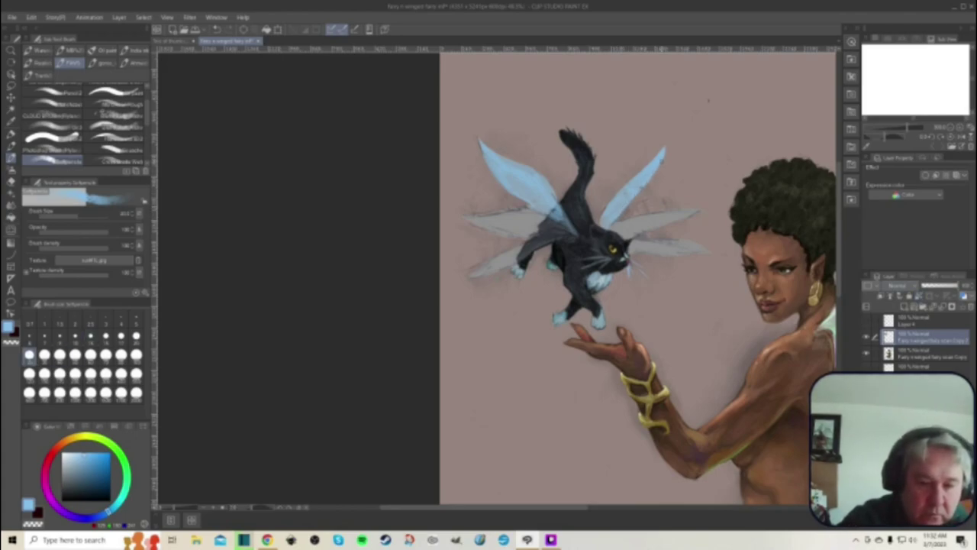
{"action": "left_click_drag", "start_coordinate": [659, 161], "coordinate": [666, 143]}
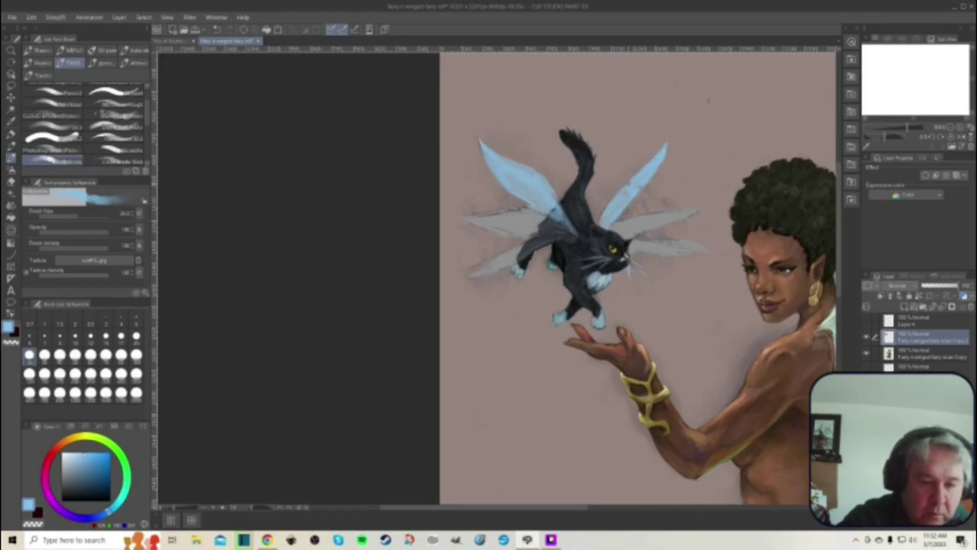
{"action": "left_click_drag", "start_coordinate": [484, 156], "coordinate": [478, 133]}
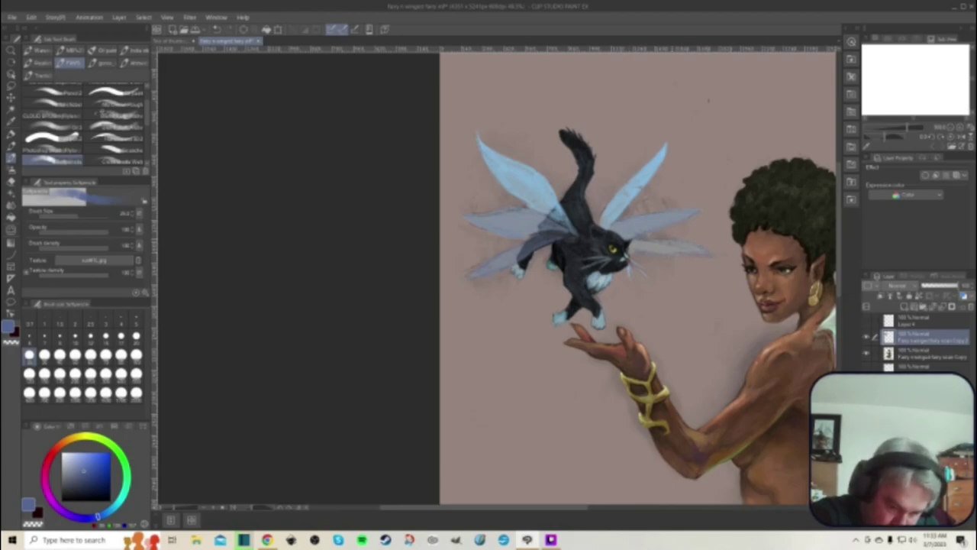
- Tint the cat's lower wings with muted and light blue, soften them with the Blend tool, and keep the cat layer active
{"action": "left_click_drag", "start_coordinate": [638, 244], "coordinate": [690, 246]}
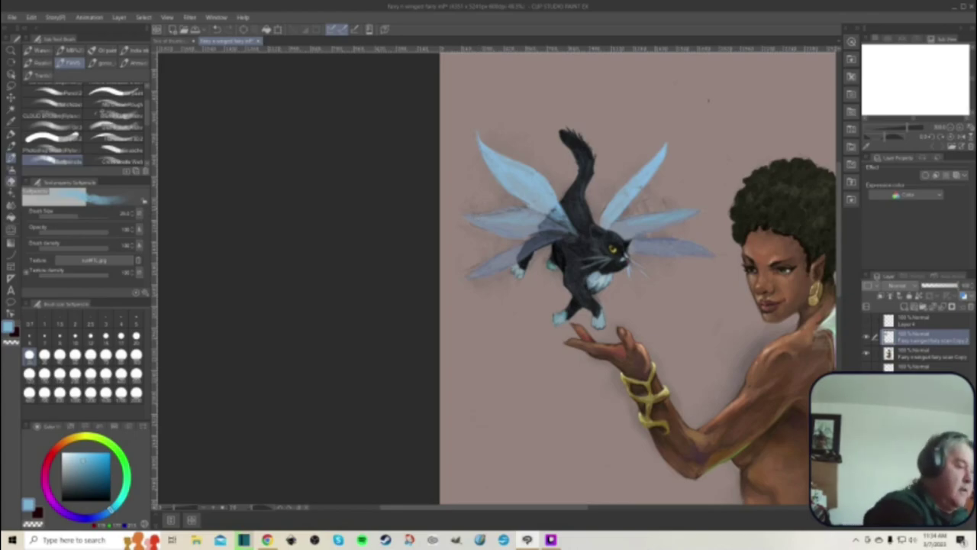
{"action": "left_click", "coordinate": [11, 205]}
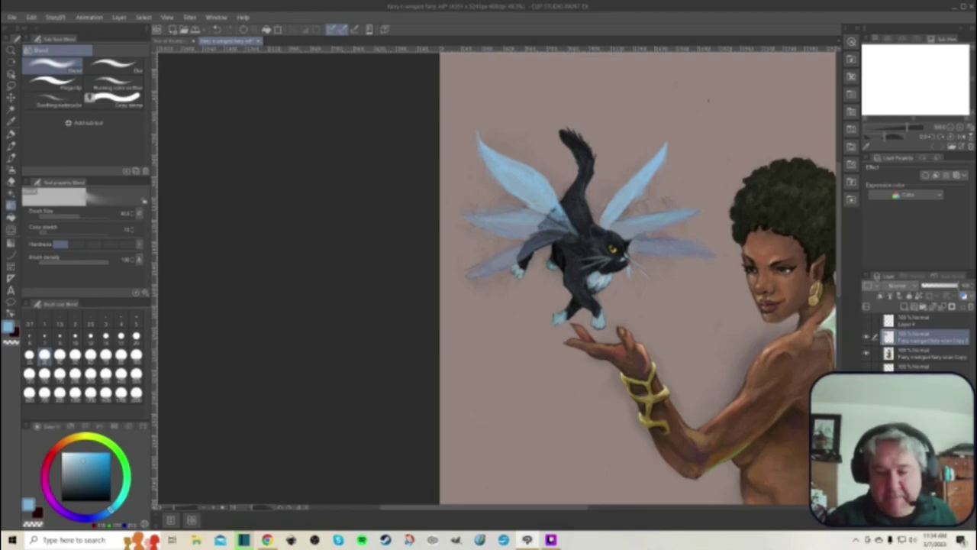
{"action": "left_click", "coordinate": [923, 385]}
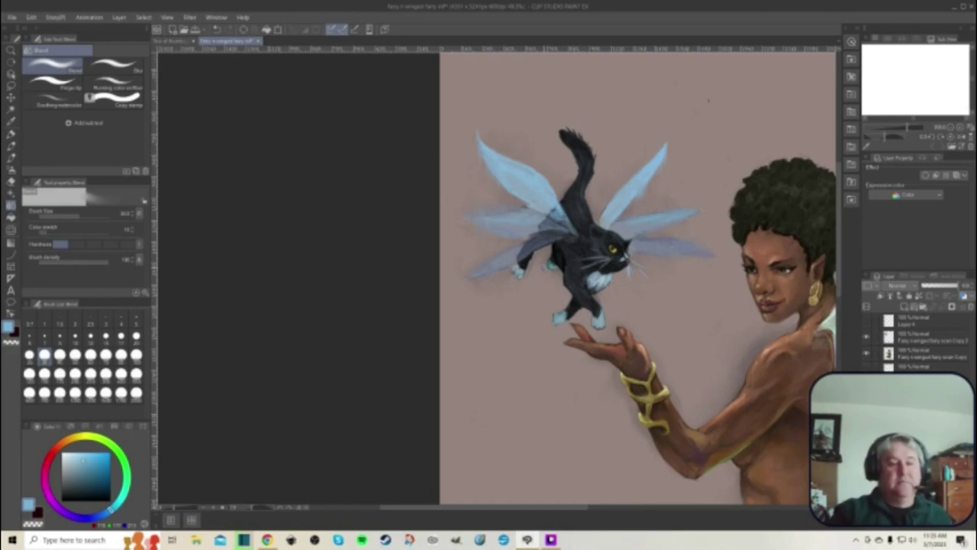
{"action": "left_click", "coordinate": [932, 327]}
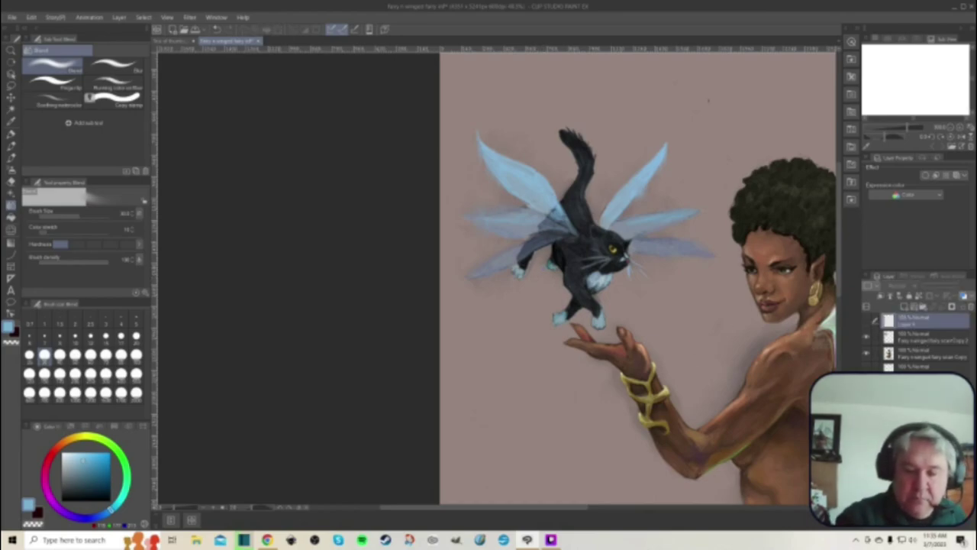
{"action": "left_click", "coordinate": [924, 338]}
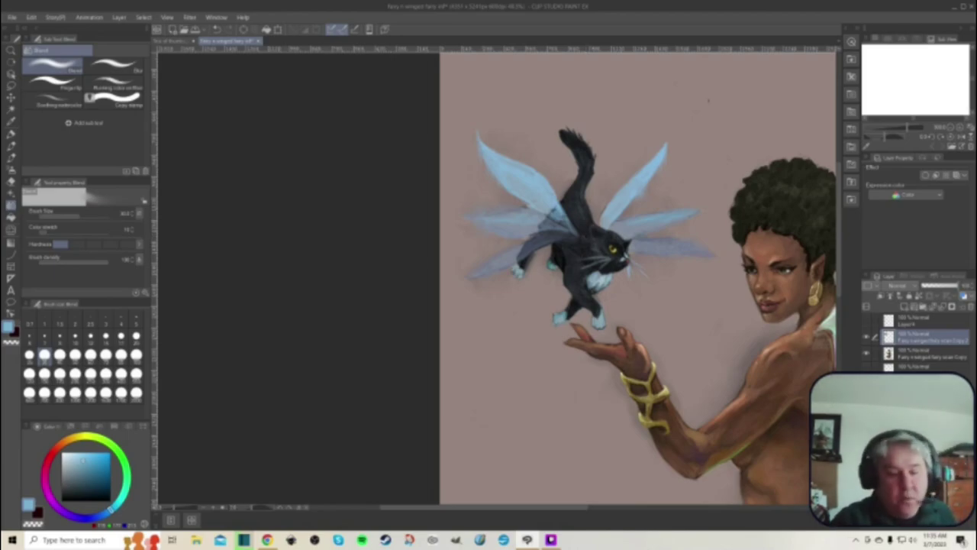
- Draw pale aqua veins and edge highlights on the cat's left upper wing with a fine textured pencil brush
{"action": "left_click", "coordinate": [98, 437]}
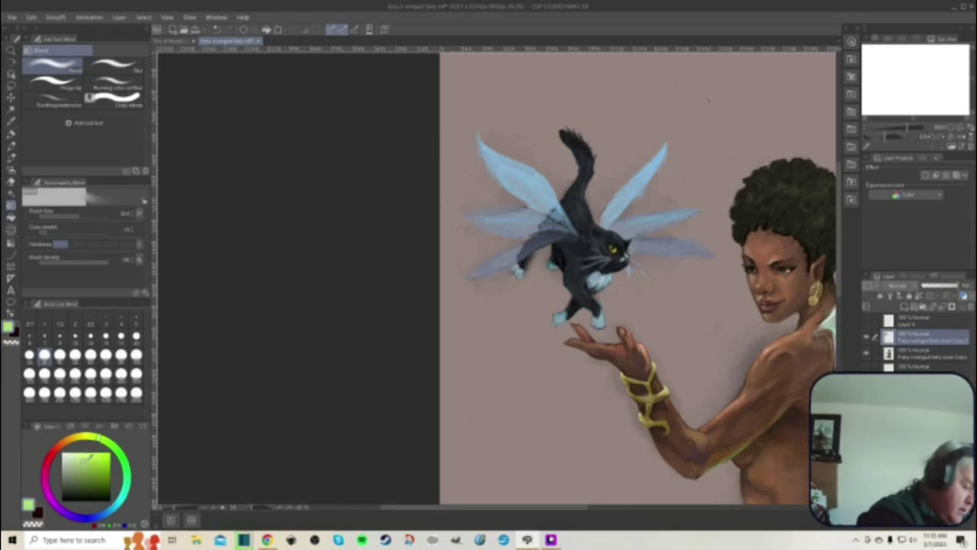
{"action": "left_click", "coordinate": [124, 489]}
{"action": "left_click", "coordinate": [80, 457]}
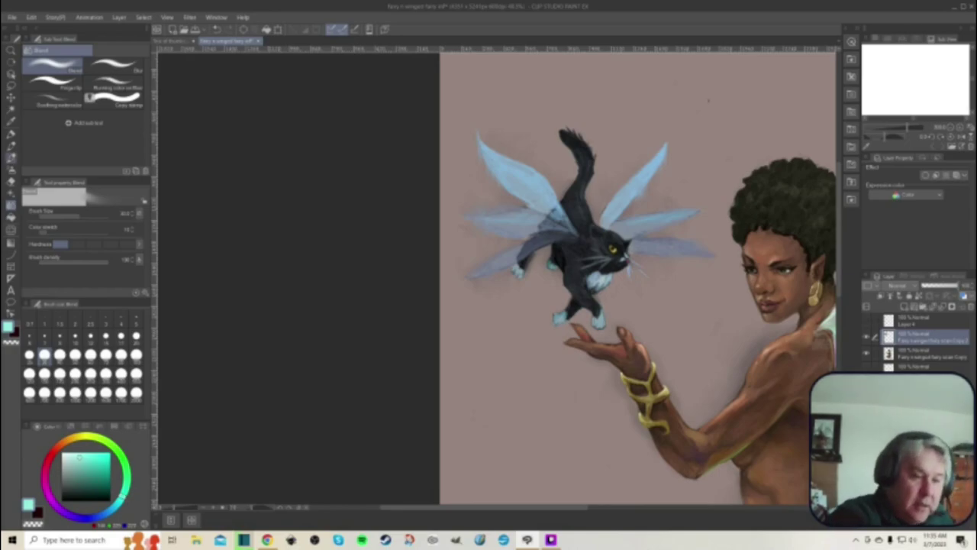
{"action": "key", "text": "b"}
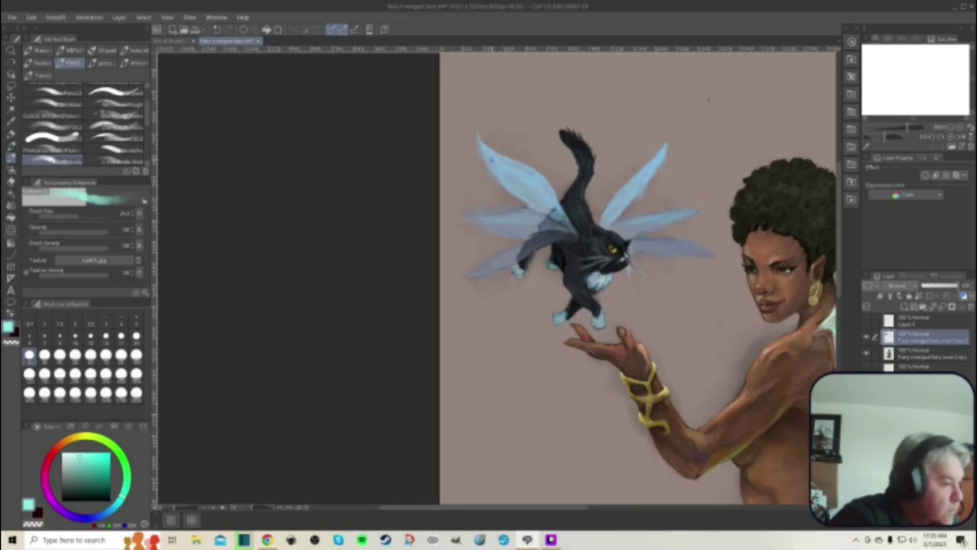
{"action": "left_click", "coordinate": [54, 103]}
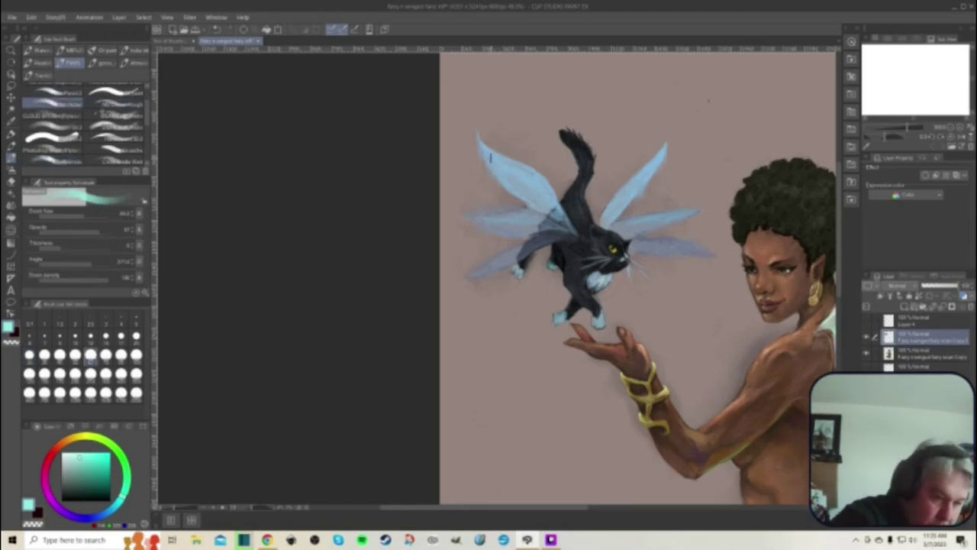
{"action": "key", "text": "b"}
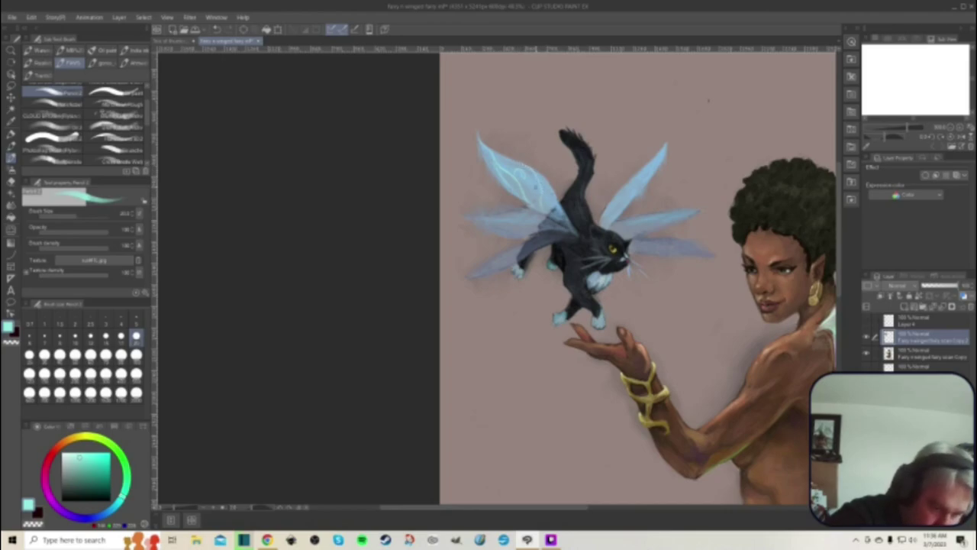
{"action": "left_click_drag", "start_coordinate": [532, 180], "coordinate": [547, 182]}
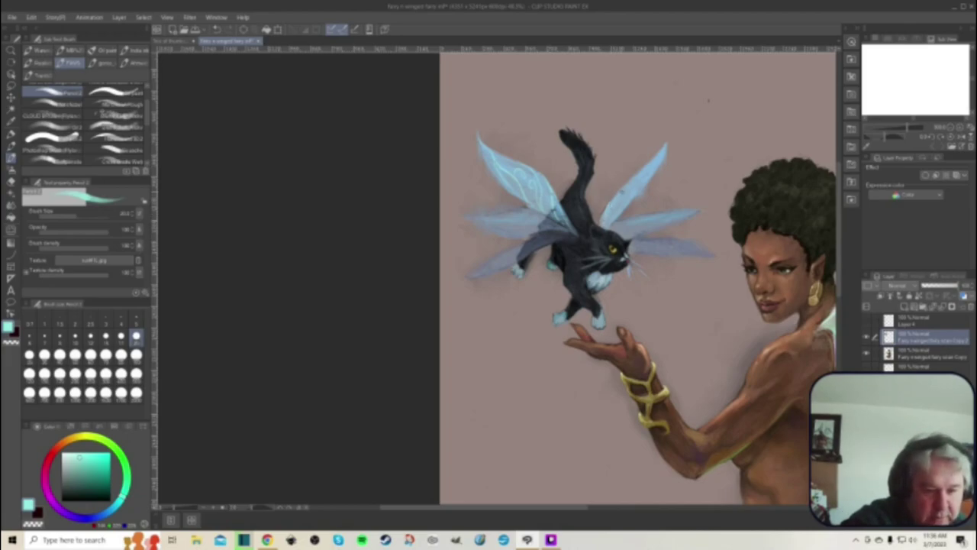
- Add pale aqua veins and an outline to the right upper wing, and edge the middle wings in light cyan
{"action": "left_click_drag", "start_coordinate": [637, 182], "coordinate": [634, 190]}
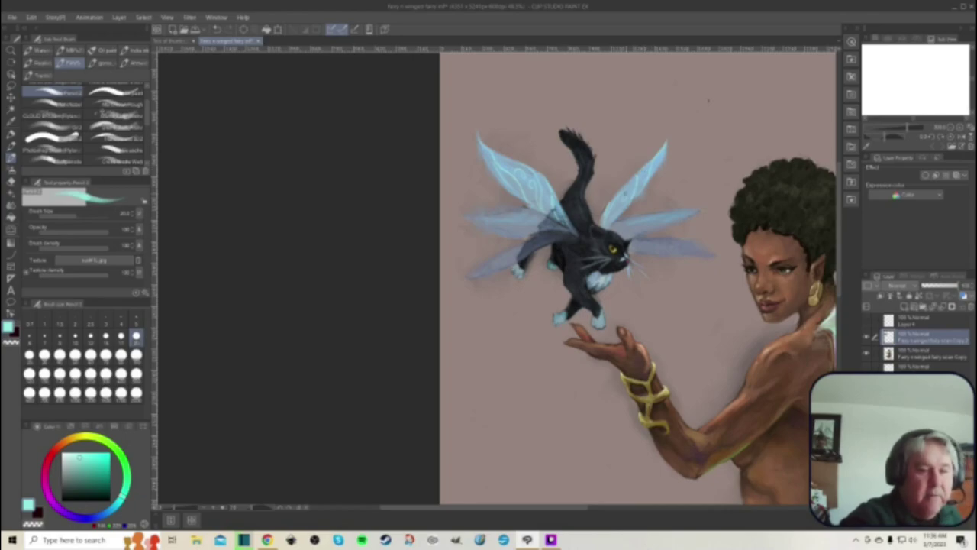
{"action": "left_click_drag", "start_coordinate": [615, 194], "coordinate": [606, 211]}
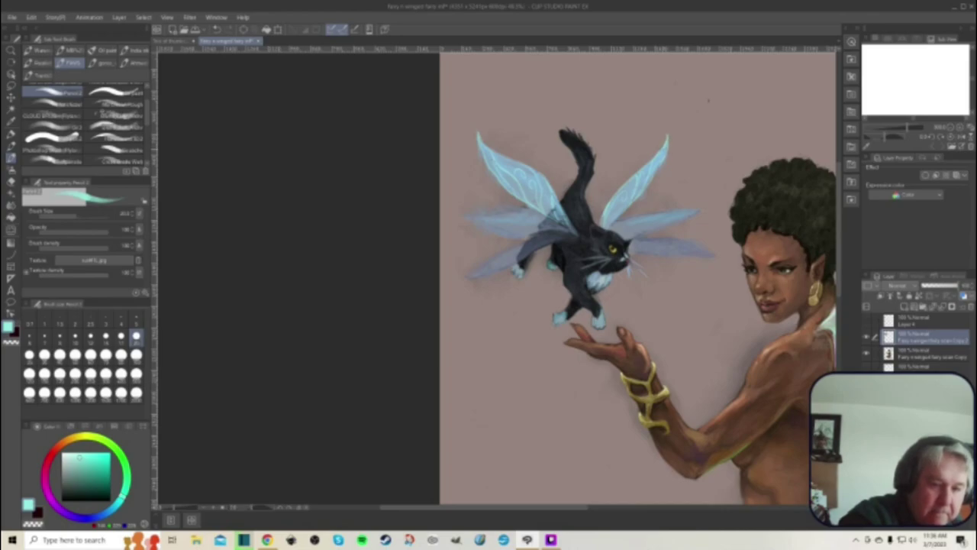
{"action": "left_click_drag", "start_coordinate": [651, 157], "coordinate": [631, 175]}
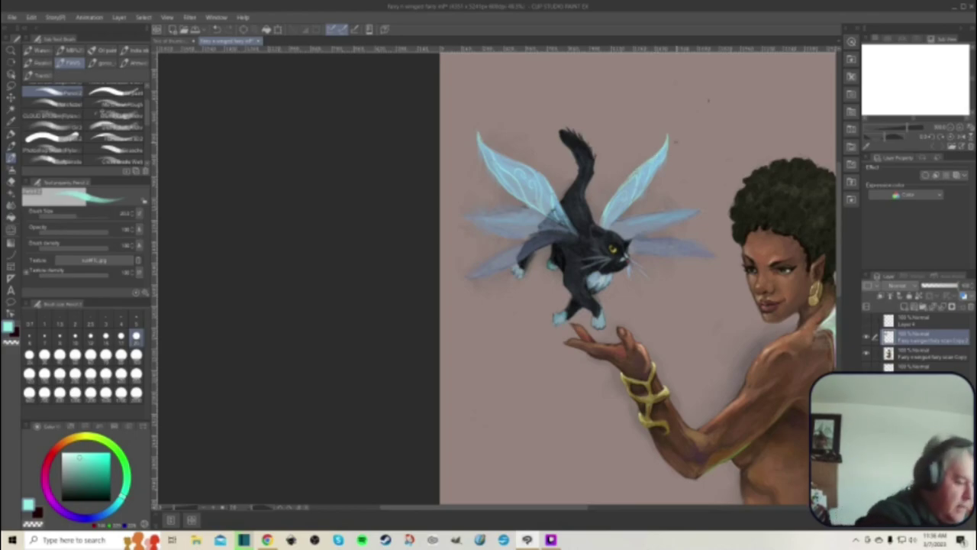
{"action": "left_click", "coordinate": [118, 505]}
{"action": "left_click", "coordinate": [88, 460]}
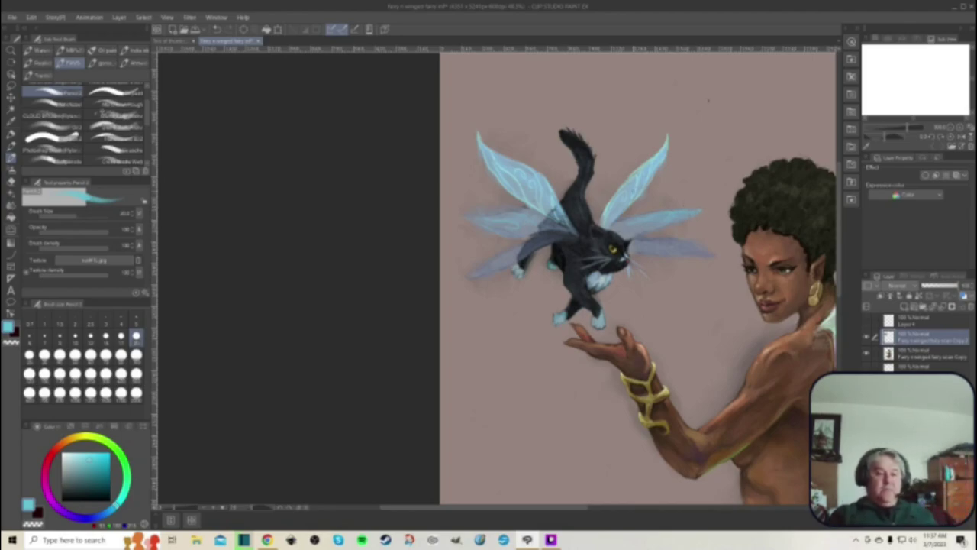
- Add a new raster layer between the cat layer and the fairy layer
{"action": "scroll", "coordinate": [588, 218], "scroll_direction": "down", "scroll_amount": 3}
{"action": "scroll", "coordinate": [588, 218], "scroll_direction": "up", "scroll_amount": 2}
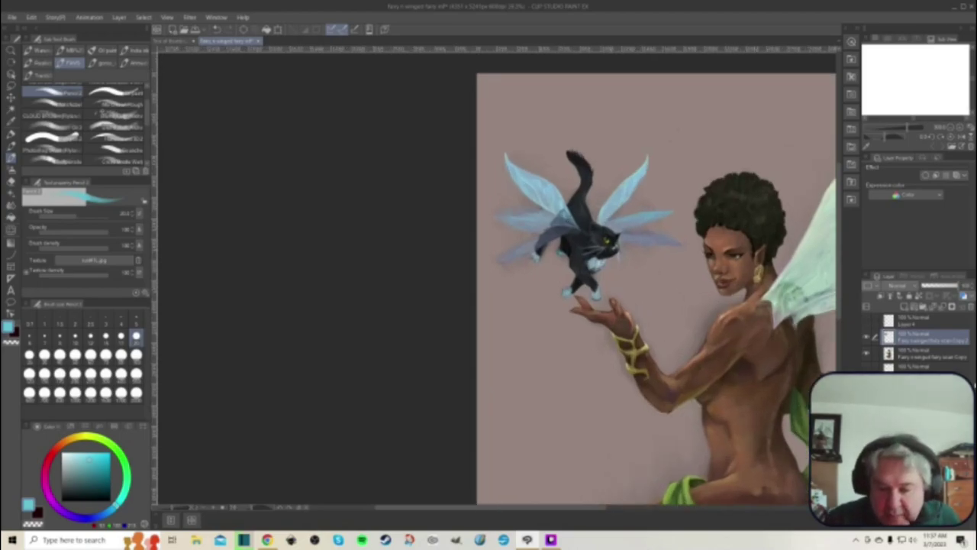
{"action": "left_click", "coordinate": [936, 357]}
{"action": "right_click", "coordinate": [938, 356]}
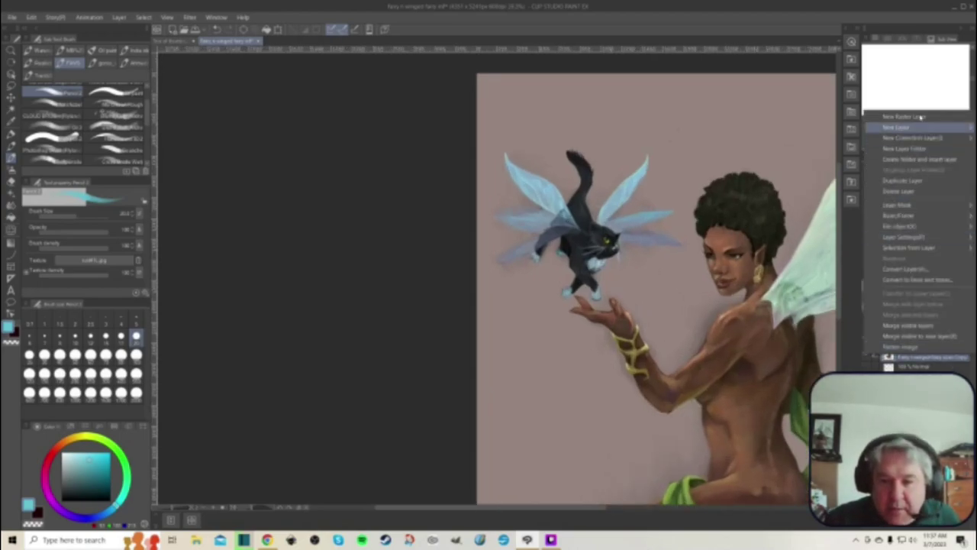
{"action": "left_click", "coordinate": [921, 115]}
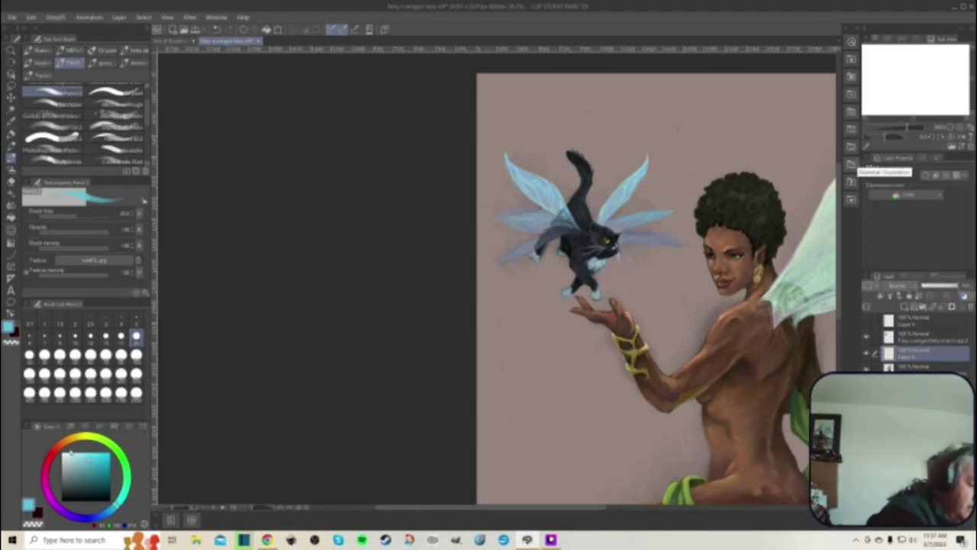
- Paint faint pale grey-aqua motion streaks around the cat's wings on the new layer with the soft pencil
{"action": "left_click", "coordinate": [53, 160]}
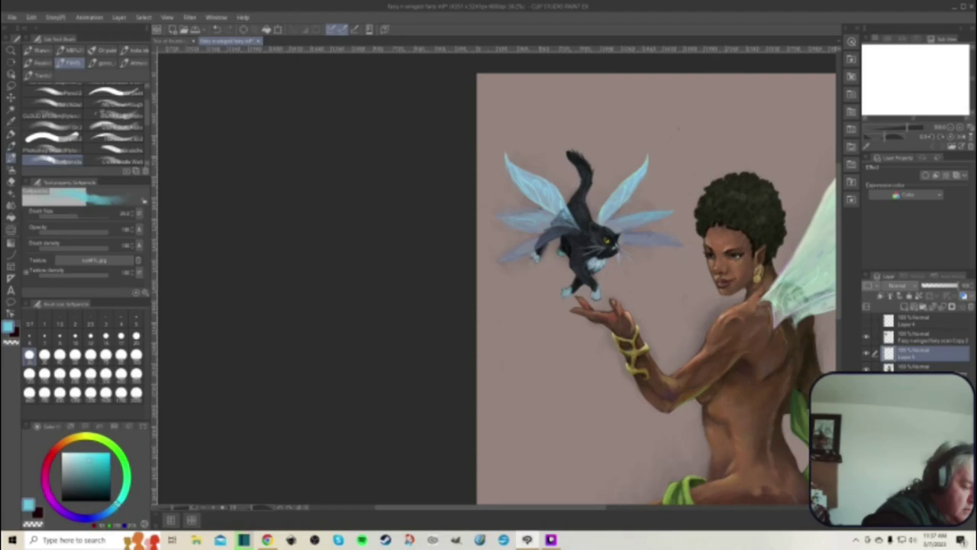
{"action": "left_click", "coordinate": [121, 496]}
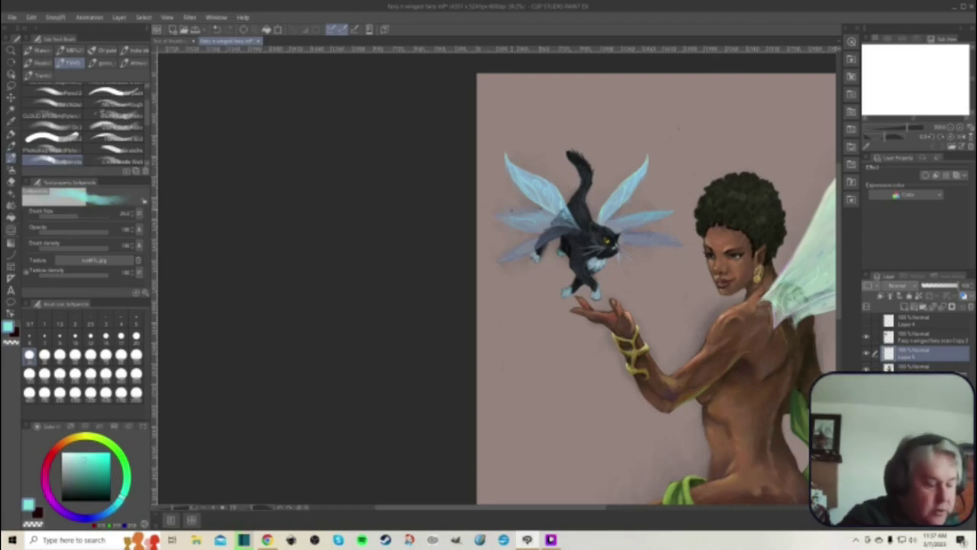
{"action": "left_click", "coordinate": [72, 462]}
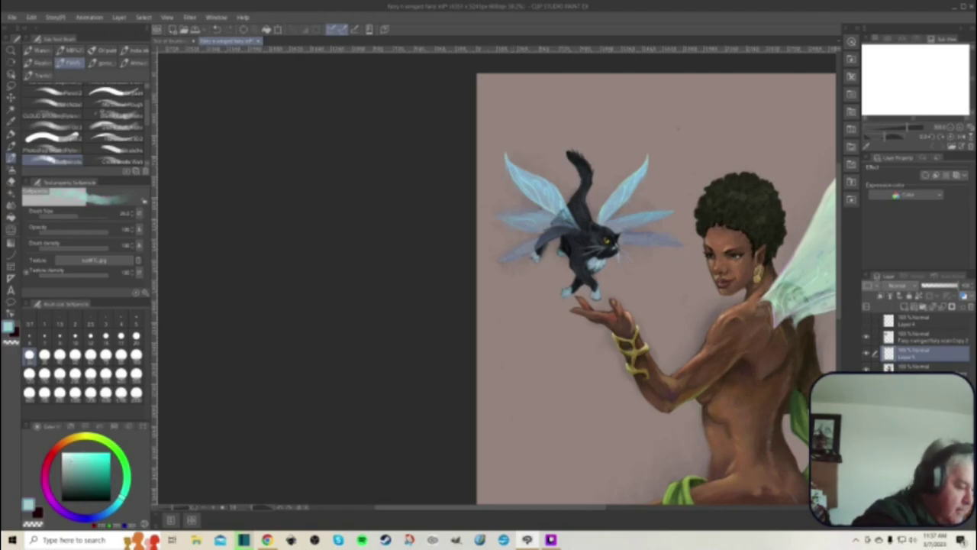
{"action": "left_click", "coordinate": [75, 355]}
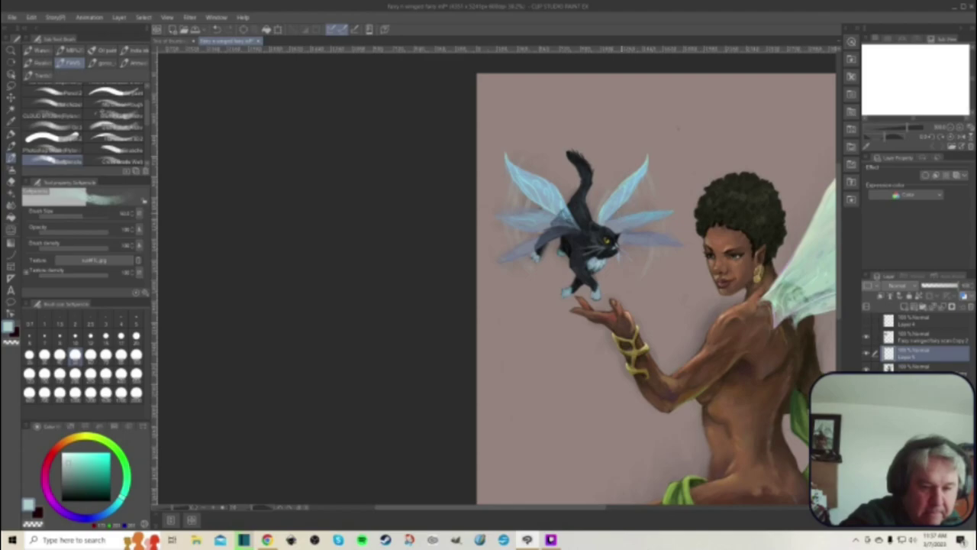
{"action": "left_click", "coordinate": [29, 355]}
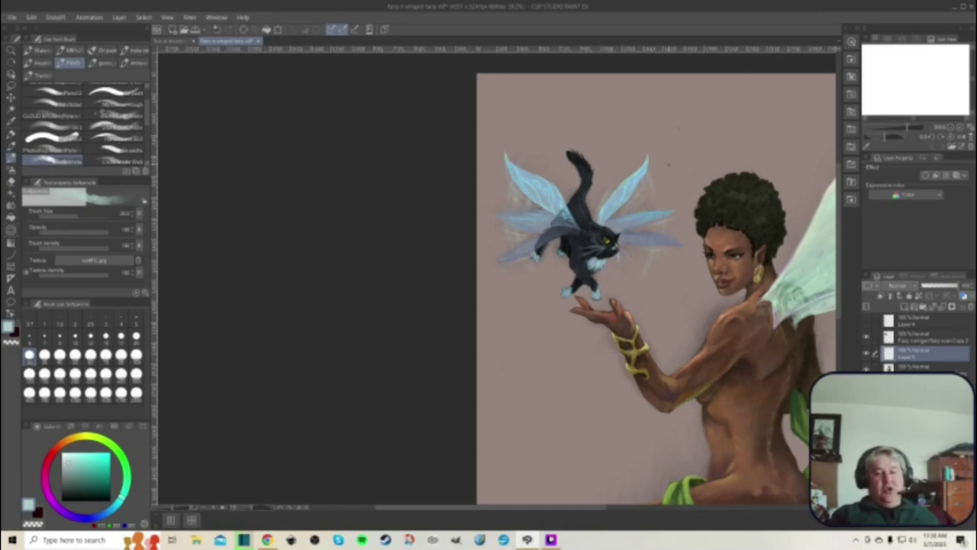
- Choose a dark purple and sketch soft pencil shadow strokes on the ground beside the fairy's feet
{"action": "scroll", "coordinate": [559, 195], "scroll_direction": "down", "scroll_amount": 2}
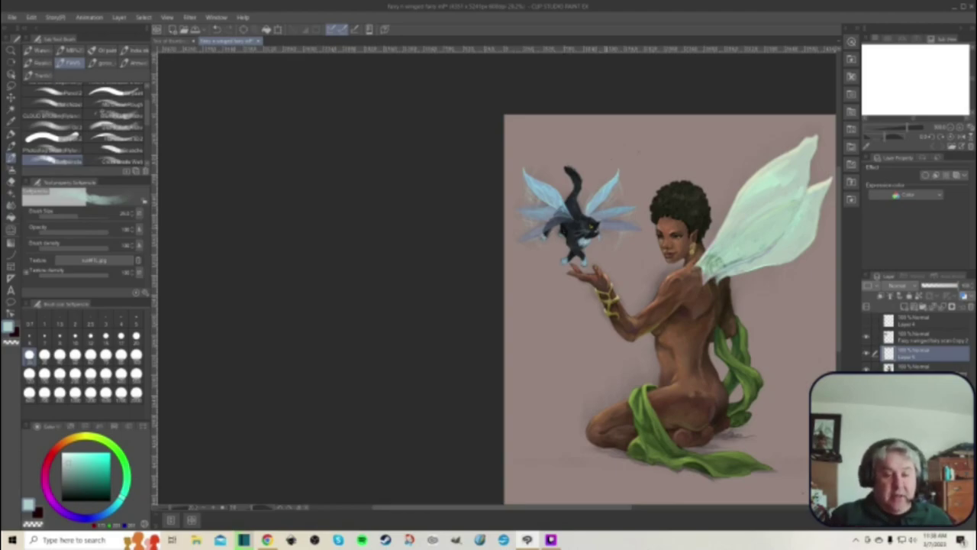
{"action": "key", "text": "ctrl+minus"}
{"action": "left_click_drag", "start_coordinate": [585, 508], "coordinate": [604, 507]}
{"action": "scroll", "coordinate": [594, 395], "scroll_direction": "up", "scroll_amount": 3}
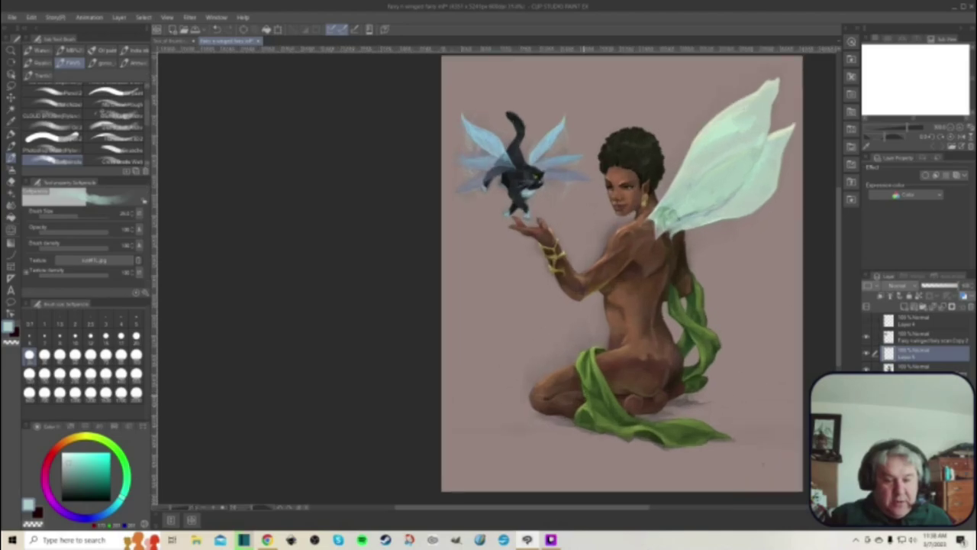
{"action": "scroll", "coordinate": [584, 396], "scroll_direction": "up", "scroll_amount": 1}
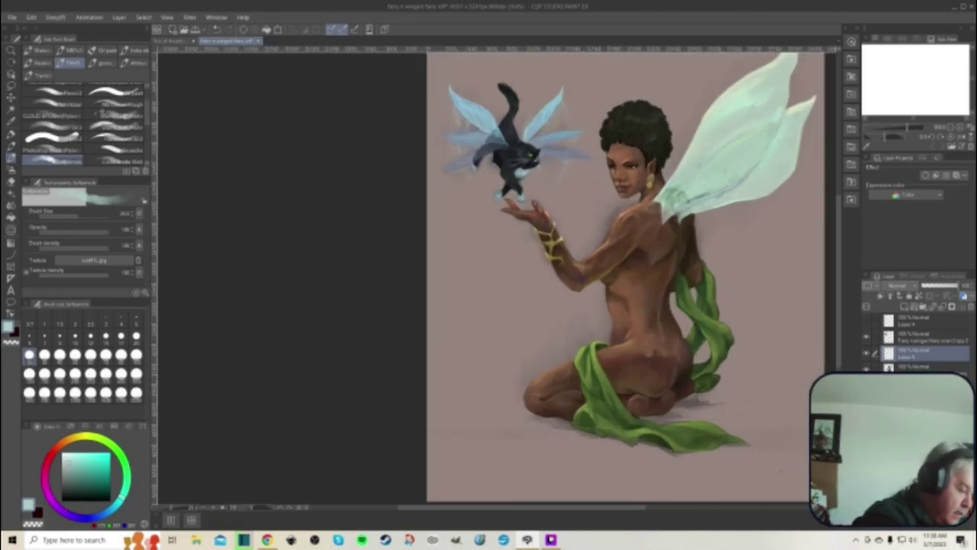
{"action": "left_click", "coordinate": [66, 510]}
{"action": "left_click", "coordinate": [78, 474]}
{"action": "left_click", "coordinate": [58, 507]}
{"action": "left_click_drag", "start_coordinate": [81, 473], "coordinate": [80, 488]}
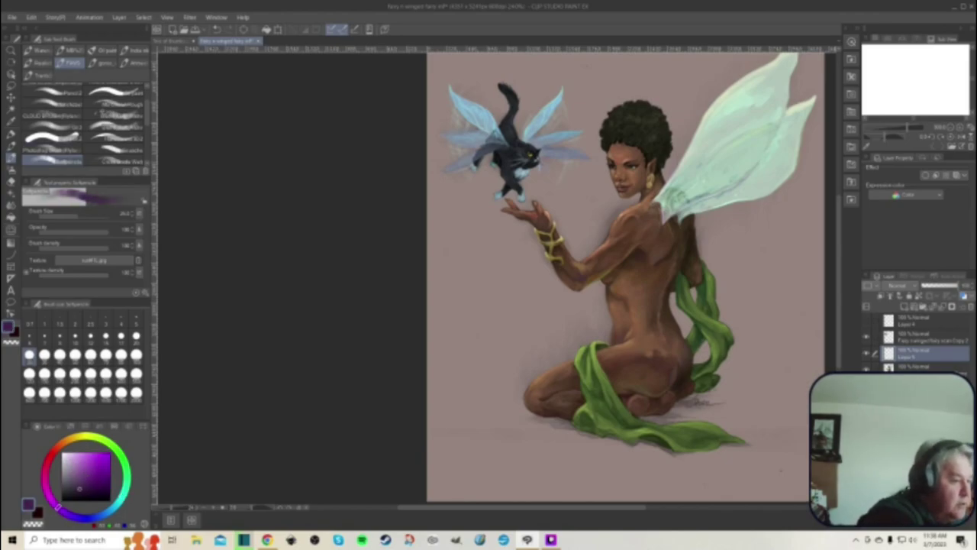
{"action": "left_click", "coordinate": [51, 138]}
{"action": "left_click_drag", "start_coordinate": [593, 394], "coordinate": [600, 397]}
{"action": "key", "text": "ctrl+z"}
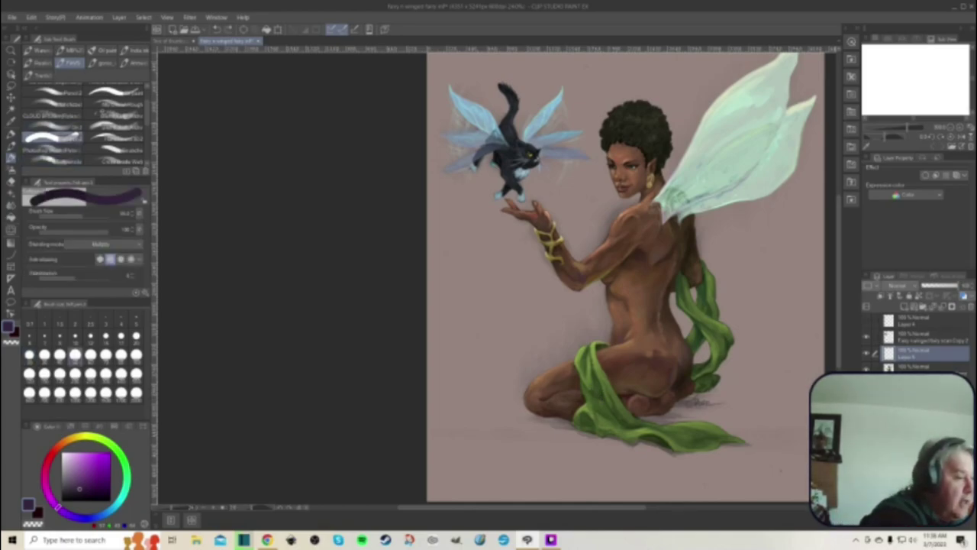
- Paint dark purple ground shadows beneath the green cloth and the fairy's legs with the oil brush
{"action": "left_click", "coordinate": [52, 126]}
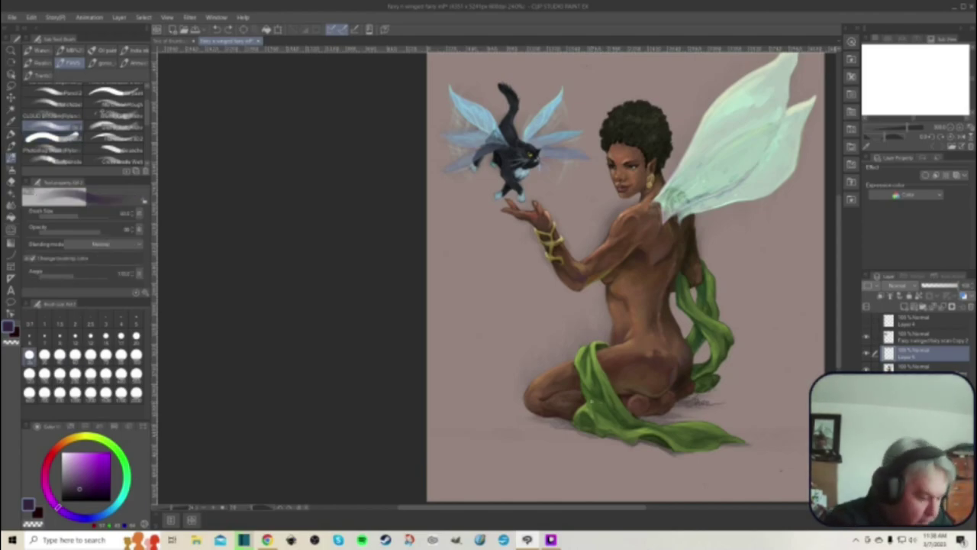
{"action": "left_click", "coordinate": [106, 354]}
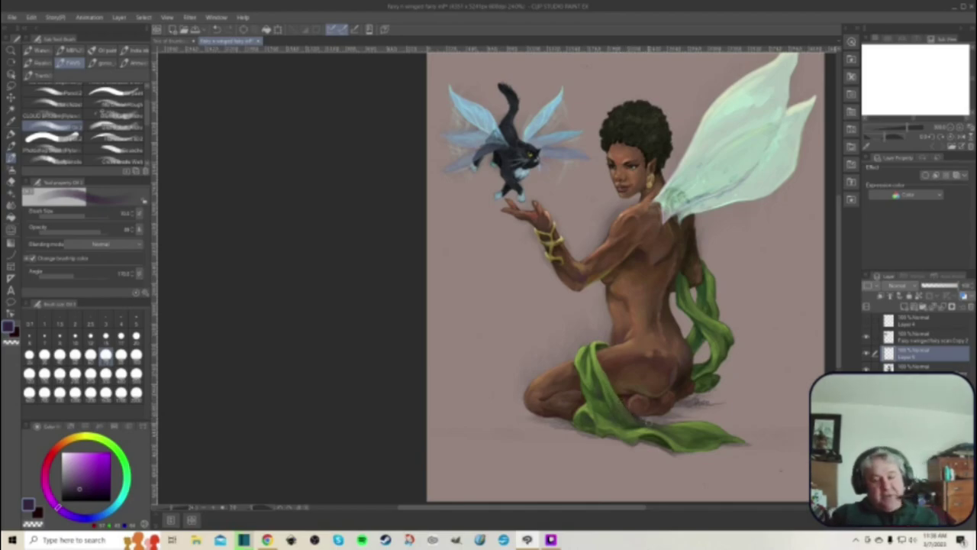
{"action": "scroll", "coordinate": [716, 312], "scroll_direction": "down", "scroll_amount": 2}
{"action": "scroll", "coordinate": [767, 314], "scroll_direction": "up", "scroll_amount": 1}
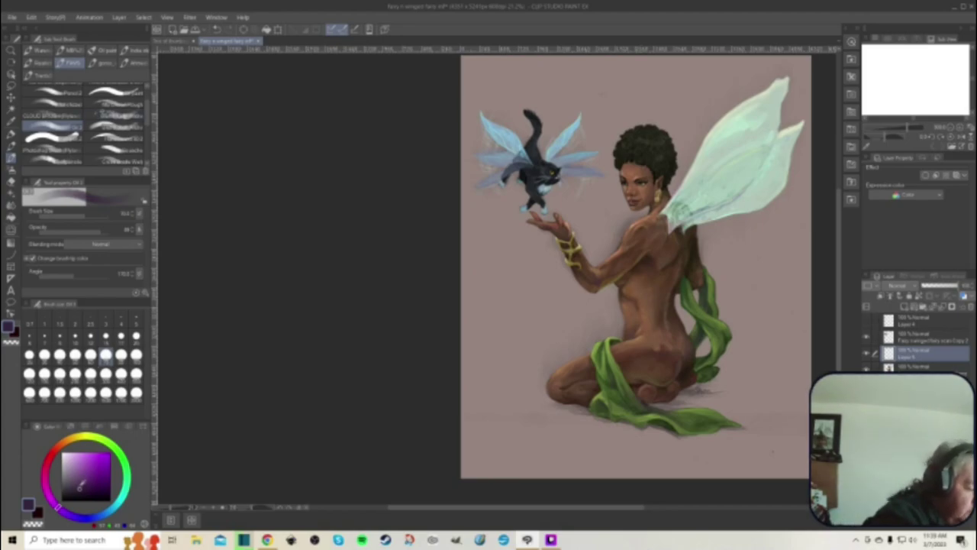
- Prepare the round watercolor brush with a light greyish purple, and make the fairy layer active
{"action": "left_click_drag", "start_coordinate": [82, 478], "coordinate": [72, 465]}
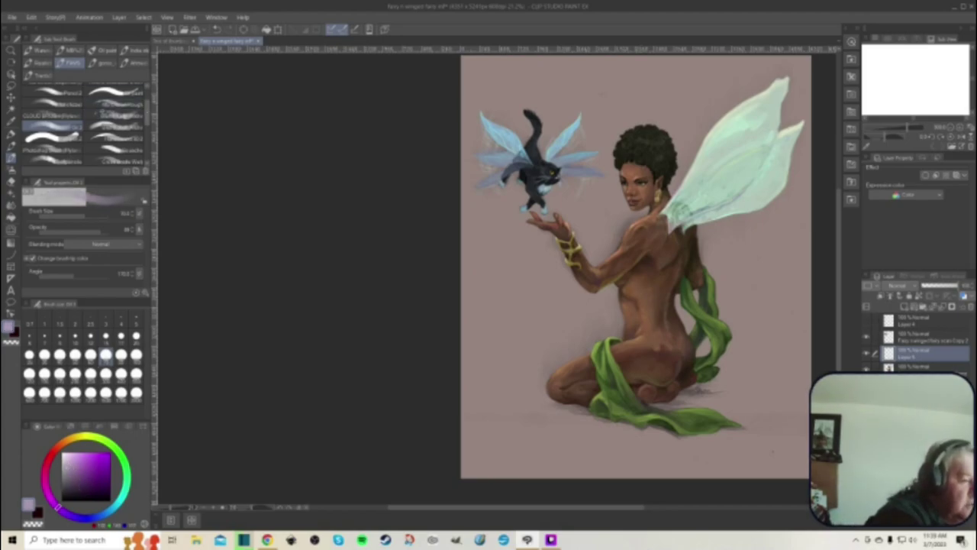
{"action": "scroll", "coordinate": [114, 122], "scroll_direction": "up", "scroll_amount": 2}
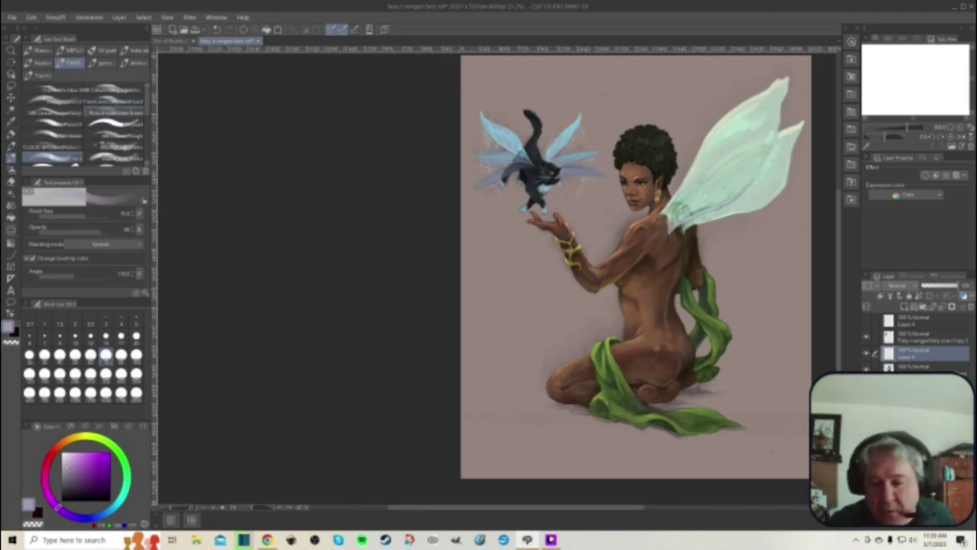
{"action": "left_click", "coordinate": [114, 112]}
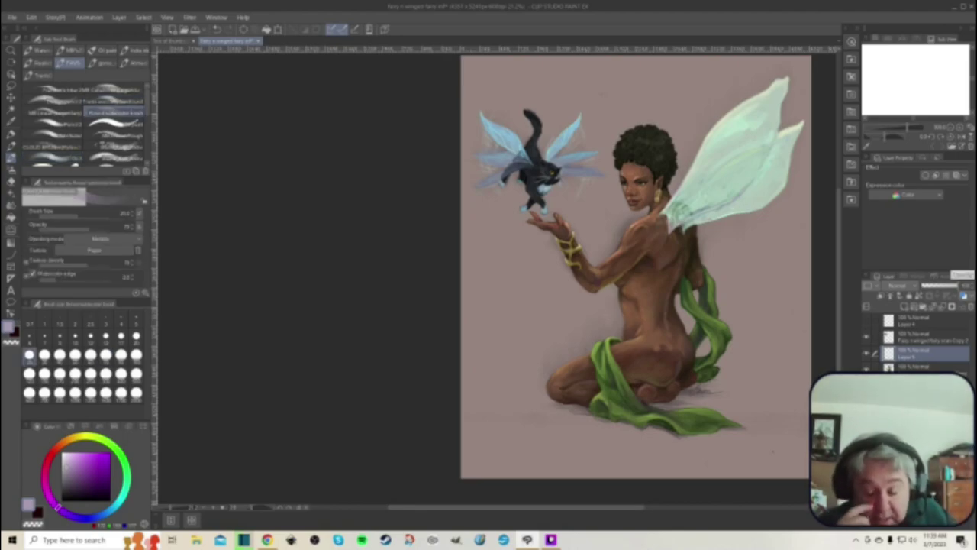
{"action": "left_click", "coordinate": [924, 367]}
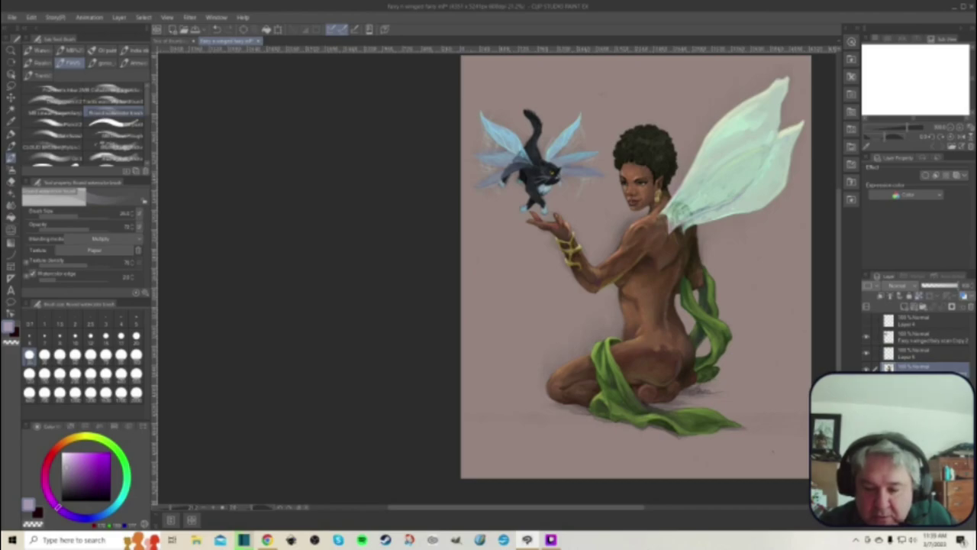